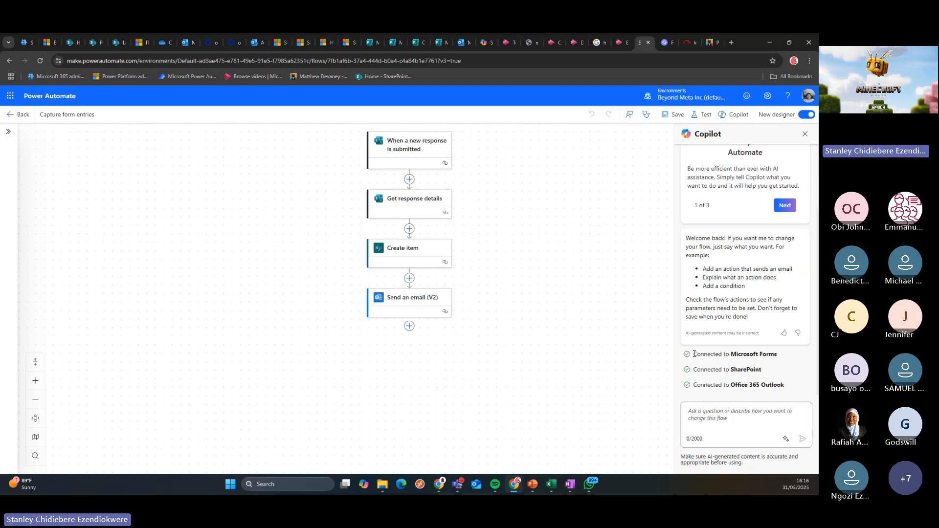
# Examine the flow's listed connections to Microsoft Forms, SharePoint and Office 365 Outlook
pyautogui.moveTo(693, 353); pyautogui.dragTo(799, 359)
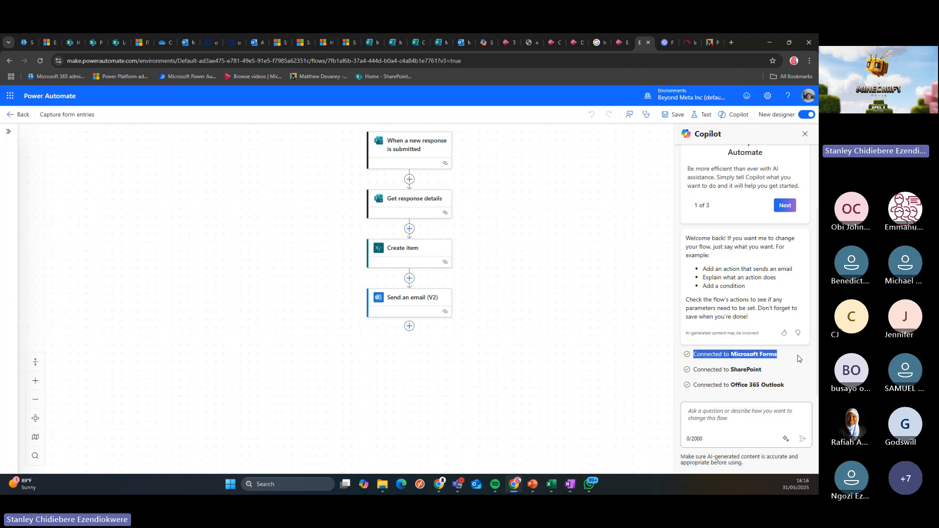
pyautogui.moveTo(695, 370); pyautogui.dragTo(778, 373)
pyautogui.moveTo(696, 386); pyautogui.dragTo(799, 390)
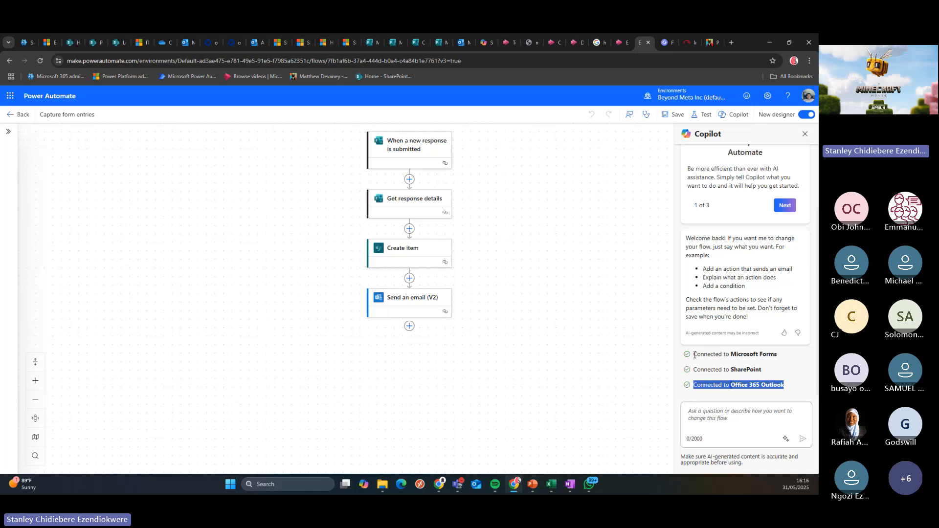
pyautogui.moveTo(694, 354); pyautogui.dragTo(796, 361)
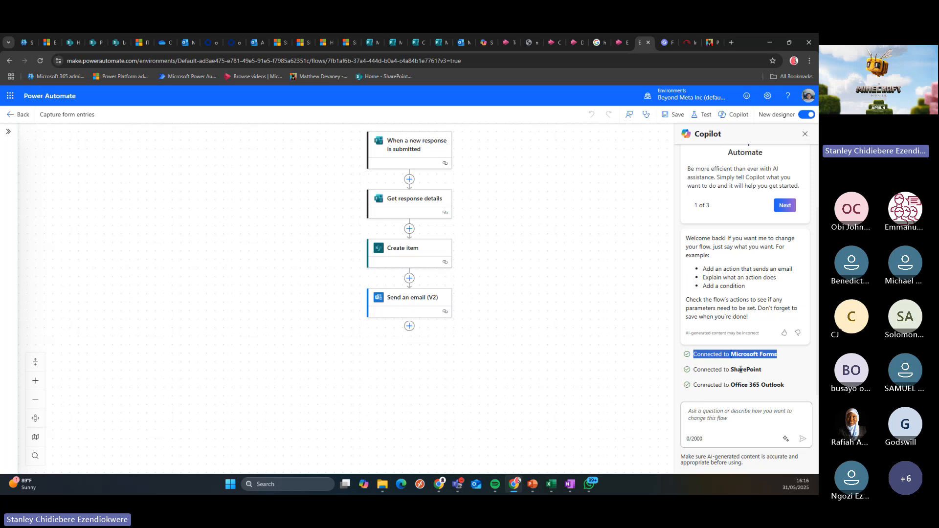
pyautogui.moveTo(695, 371); pyautogui.dragTo(770, 373)
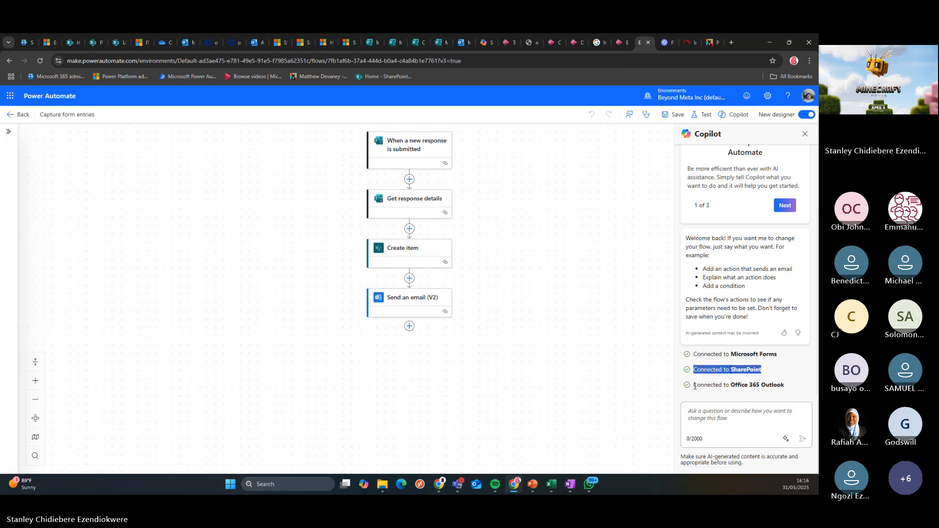
pyautogui.moveTo(695, 386); pyautogui.dragTo(794, 389)
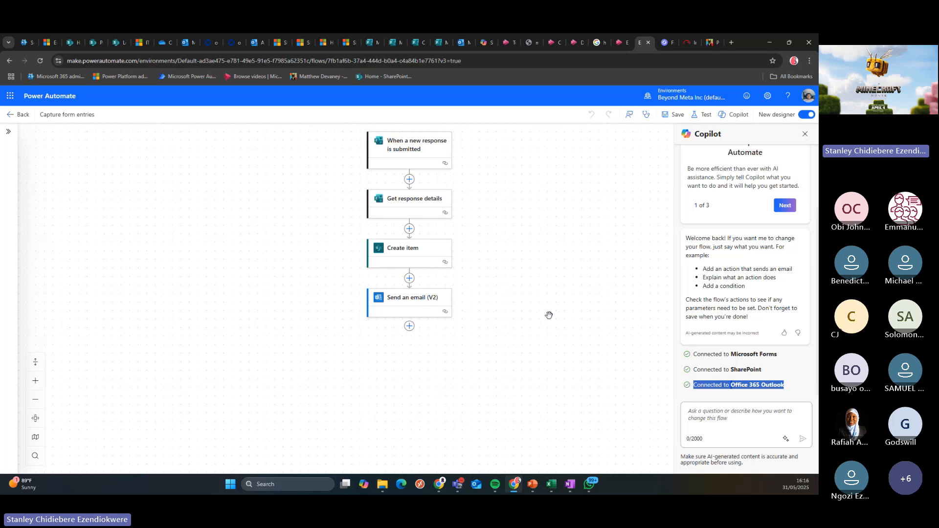
# Review the Send an email (V2) action's parameters and read its invitation body through to the sign-off
pyautogui.click(414, 302)
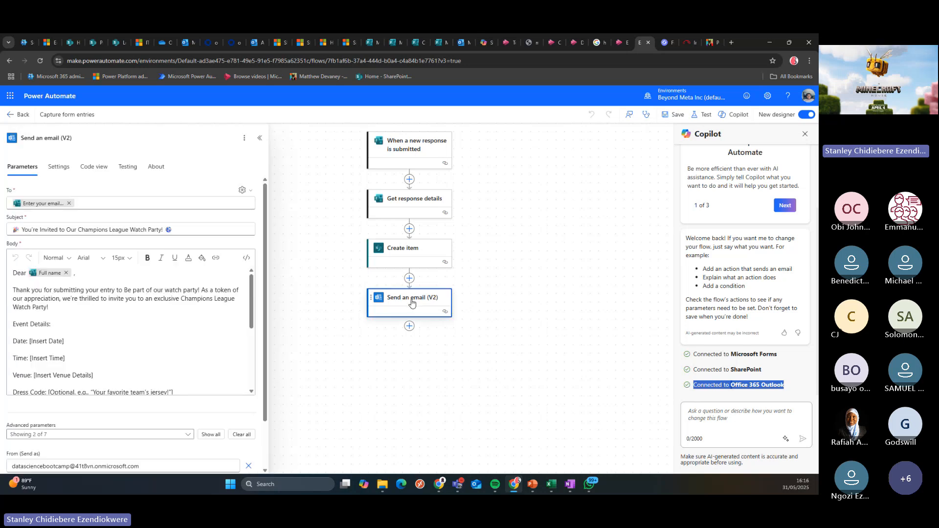
pyautogui.scroll(-3, 77, 326)
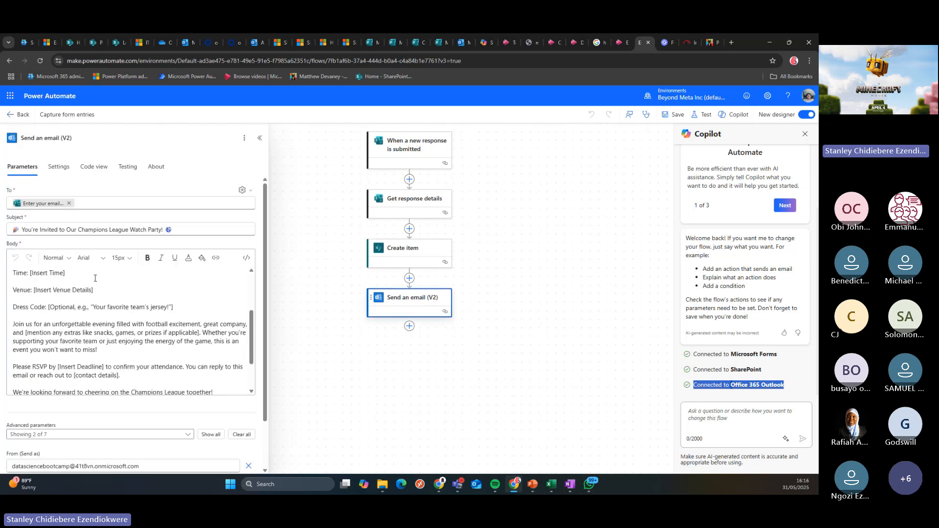
pyautogui.scroll(-2, 106, 325)
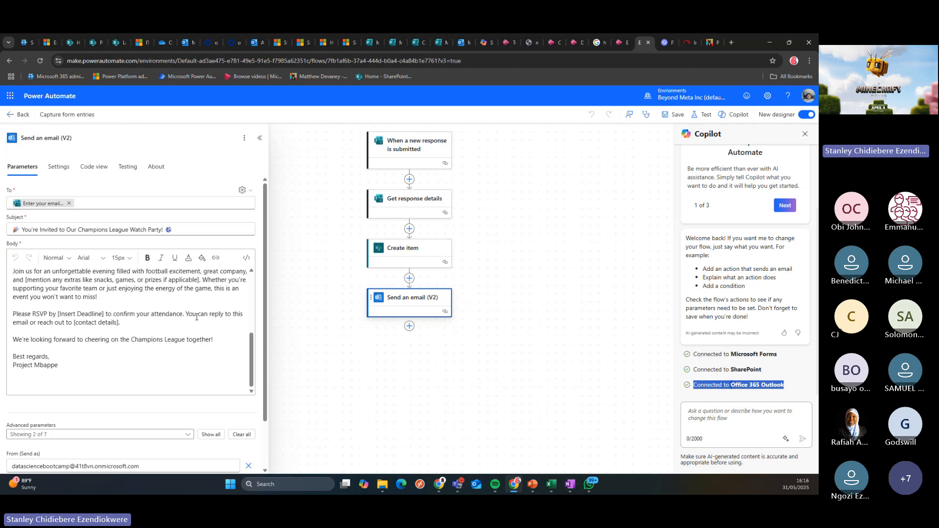
pyautogui.scroll(5, 105, 324)
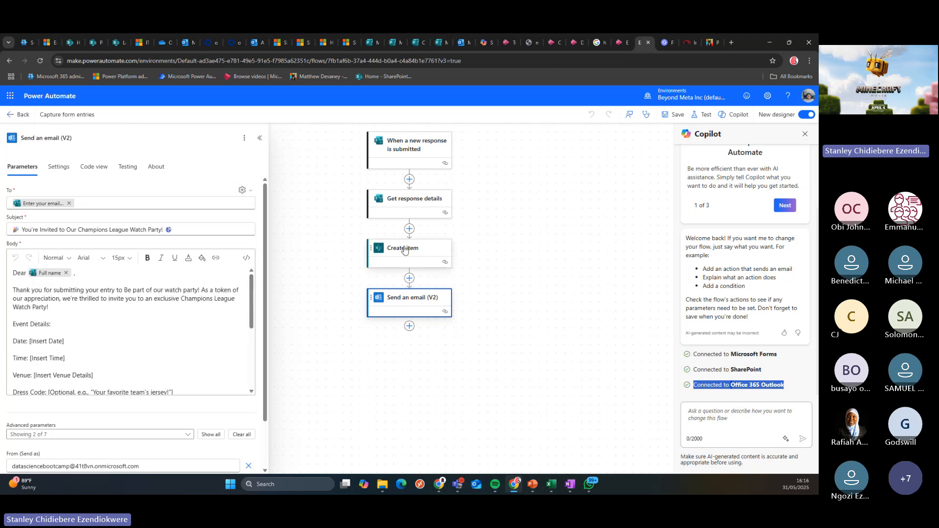
# Inspect the parameters of the form response trigger and of the Get response details, Create item and Send an email actions in order
pyautogui.click(399, 150)
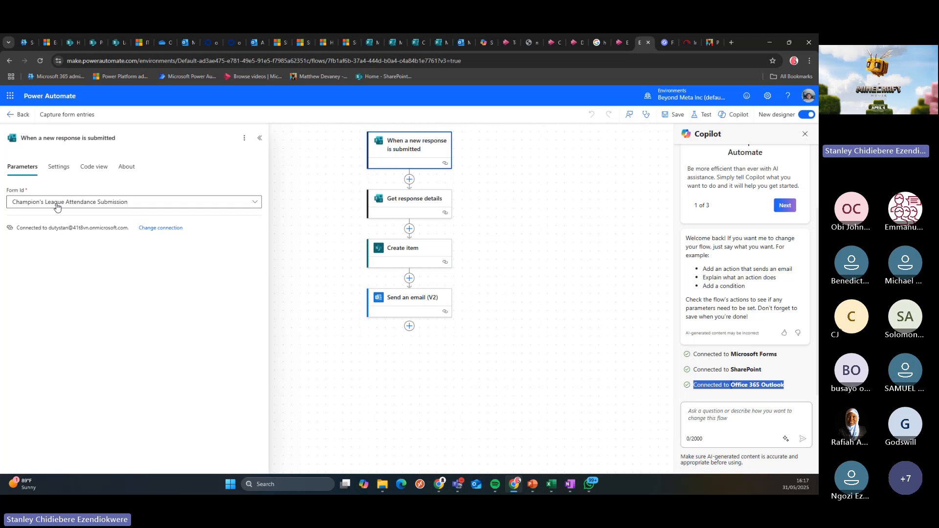
pyautogui.click(400, 203)
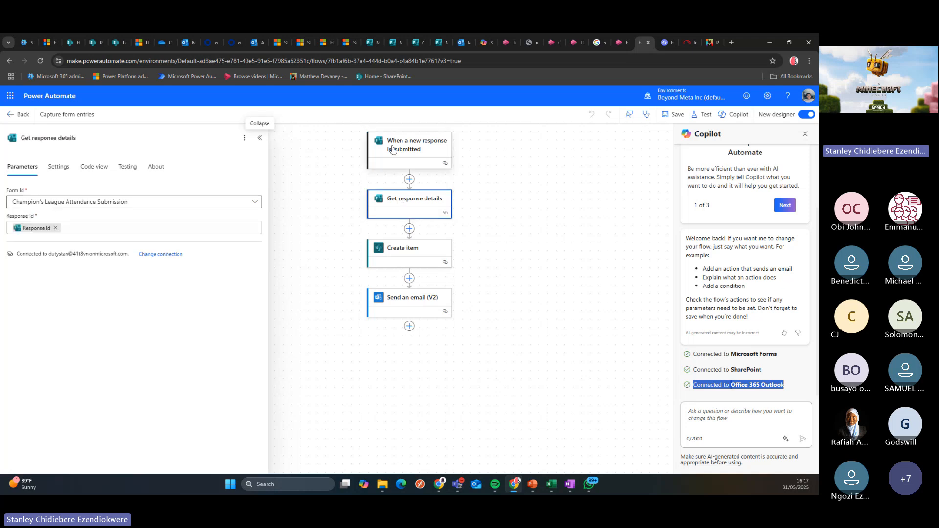
pyautogui.click(402, 250)
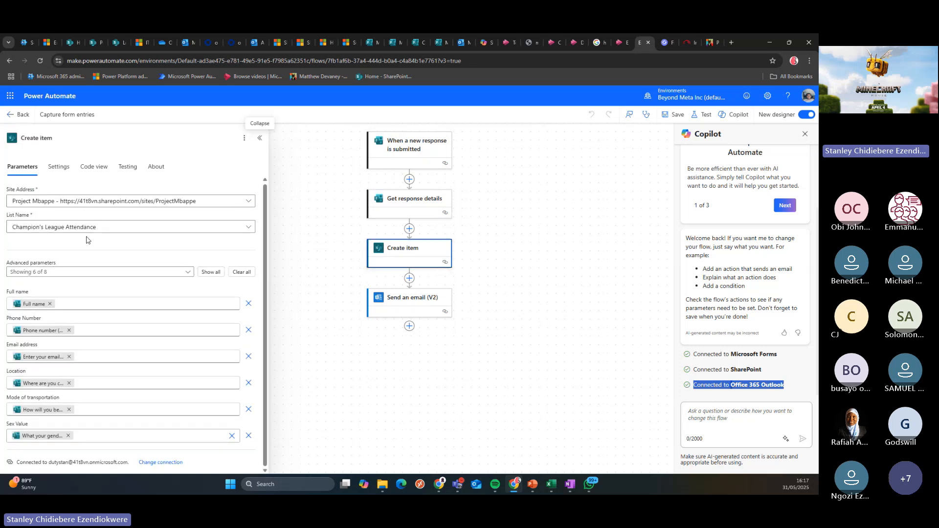
pyautogui.click(397, 300)
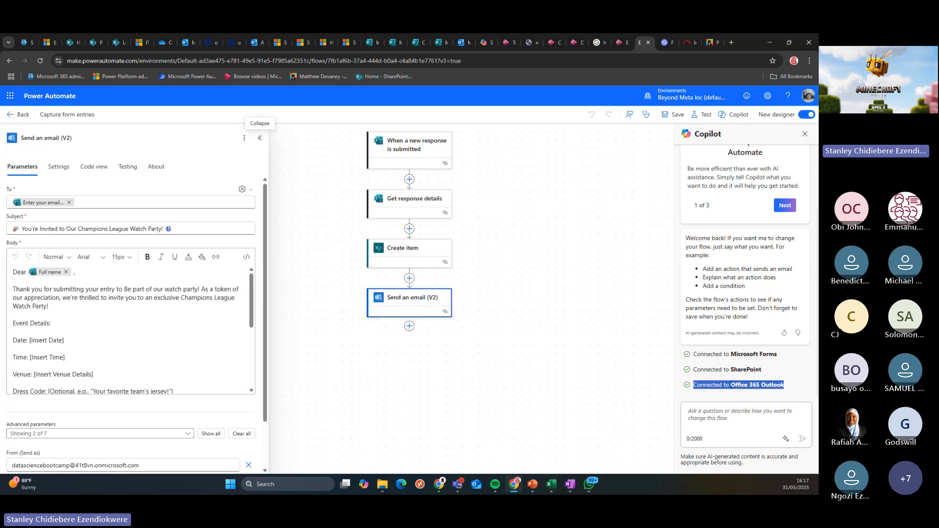
# Switch to OneNote and add a page titled "Automating business processes" in New Section 1
pyautogui.click(571, 486)
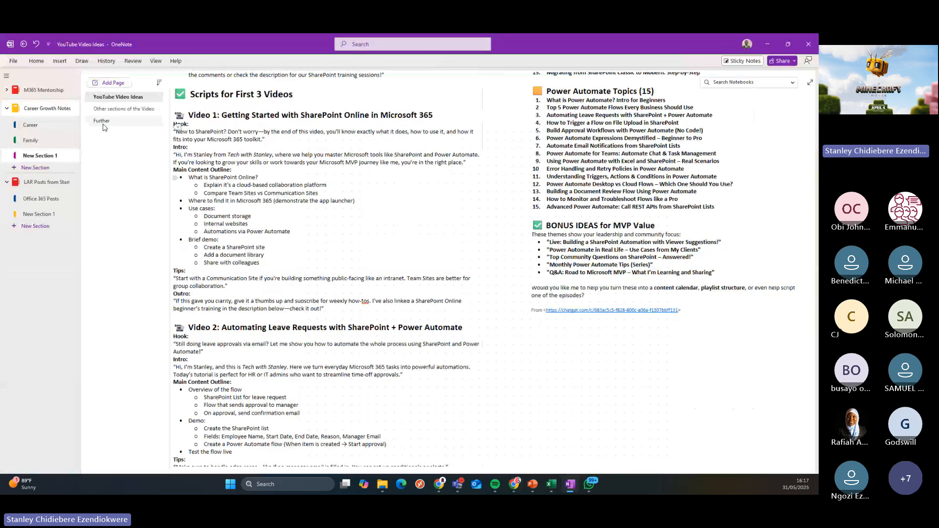
pyautogui.click(117, 83)
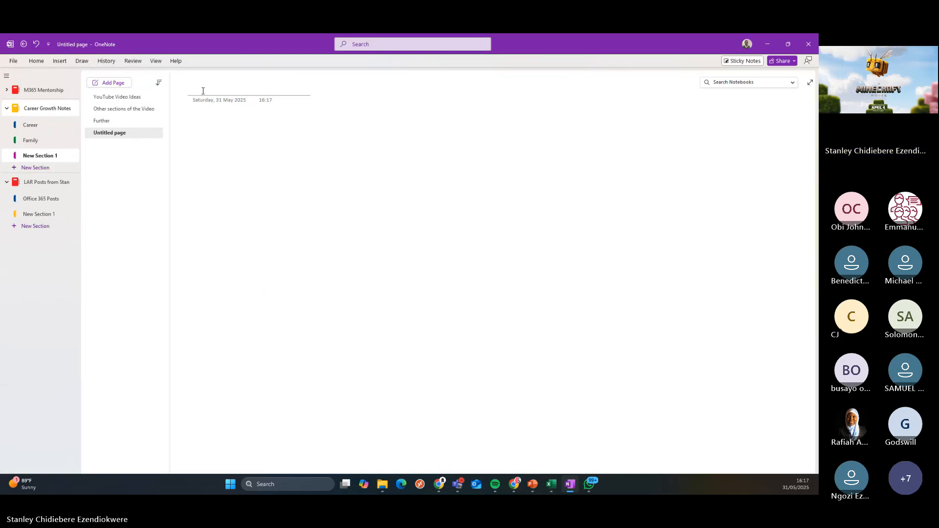
pyautogui.write('Automatin')
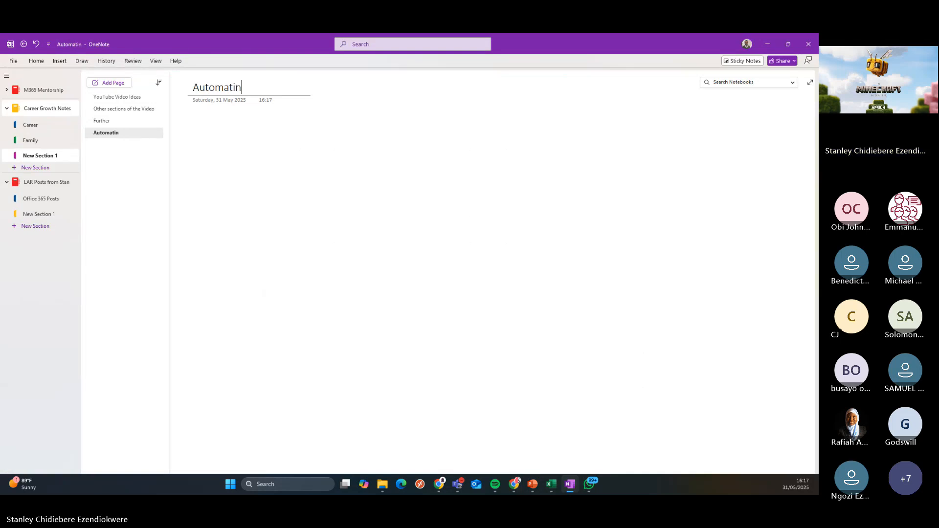
pyautogui.write('g business process')
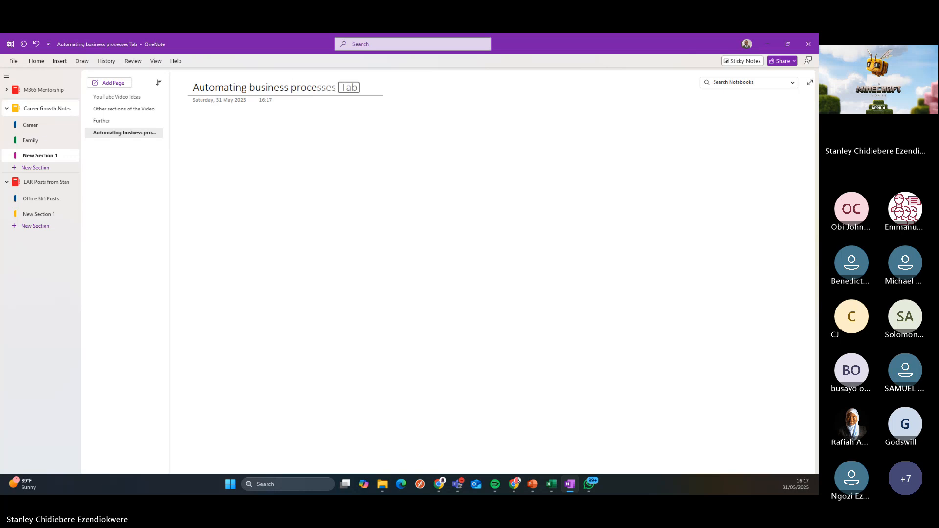
pyautogui.write('es')
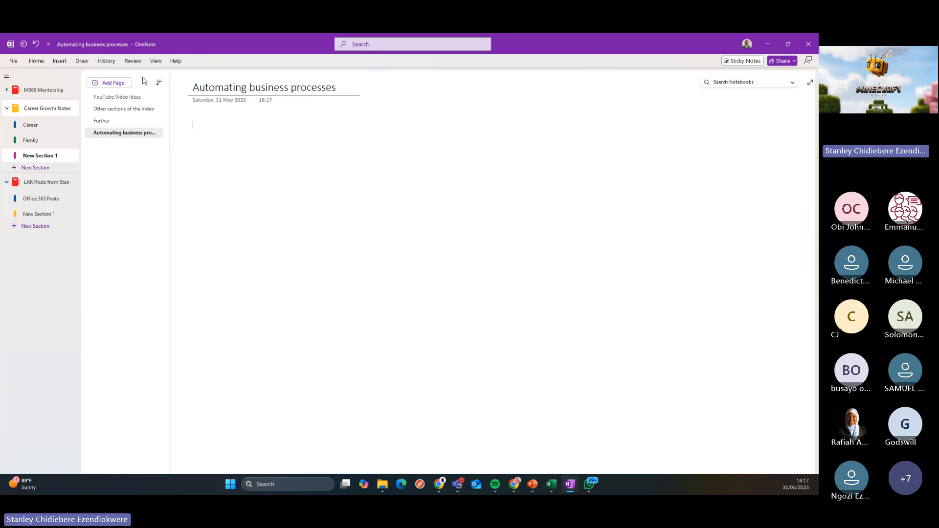
# Handwrite "SPO → Power" with the black pen below the title of the new OneNote page
pyautogui.click(90, 61)
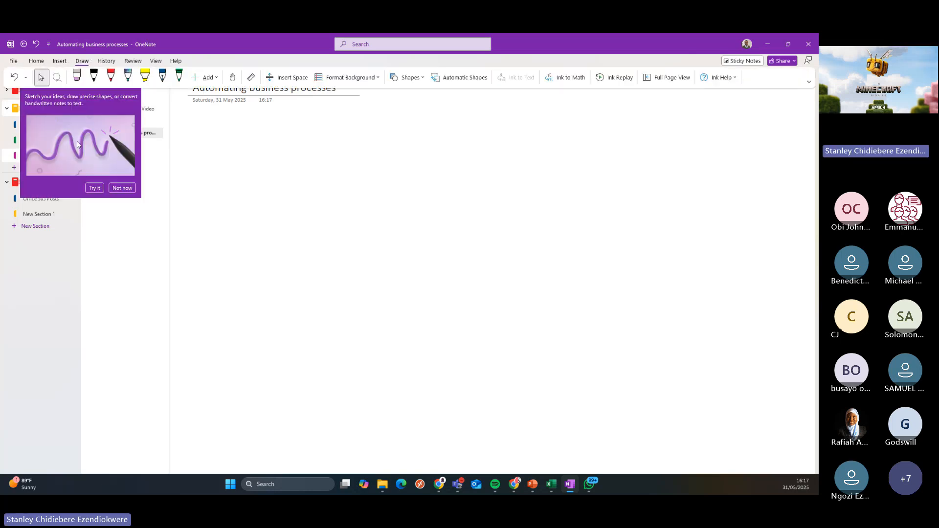
pyautogui.click(98, 189)
pyautogui.click(95, 77)
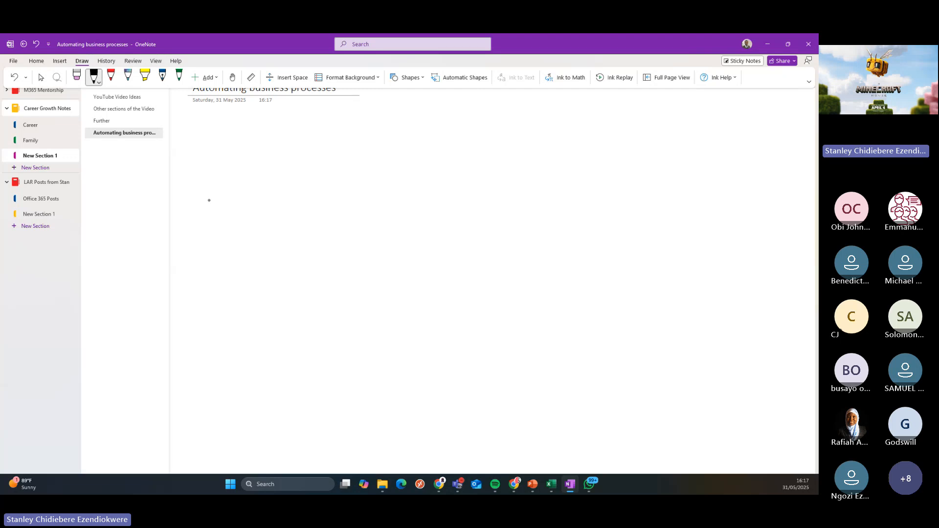
pyautogui.moveTo(214, 176)
pyautogui.mouseDown()
pyautogui.moveTo(219, 193)
pyautogui.moveTo(235, 194)
pyautogui.moveTo(255, 176)
pyautogui.moveTo(338, 183)
pyautogui.moveTo(335, 191)
pyautogui.moveTo(374, 201)
pyautogui.moveTo(382, 177)
pyautogui.moveTo(371, 186)
pyautogui.moveTo(414, 190)
pyautogui.moveTo(407, 200)
pyautogui.moveTo(428, 189)
pyautogui.mouseUp()
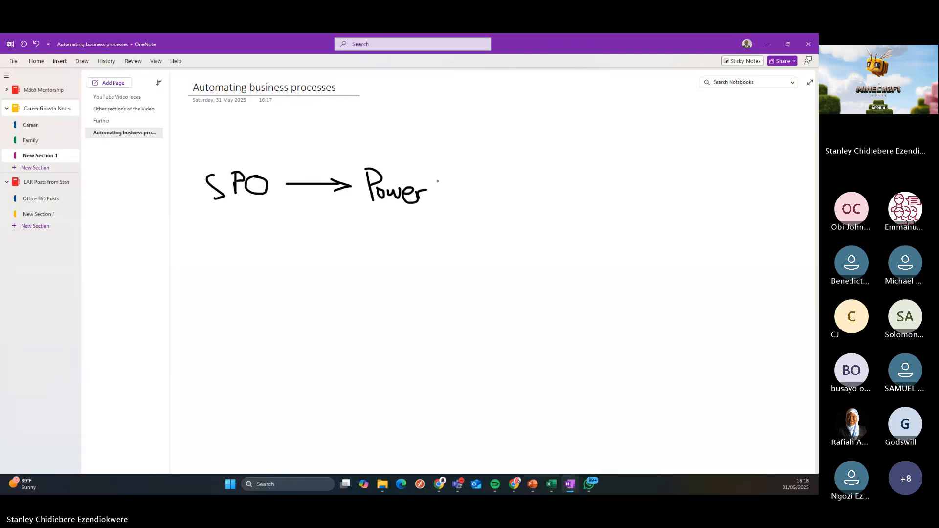
# Return to the Power Automate flow and read through the Send an email body again
pyautogui.click(768, 44)
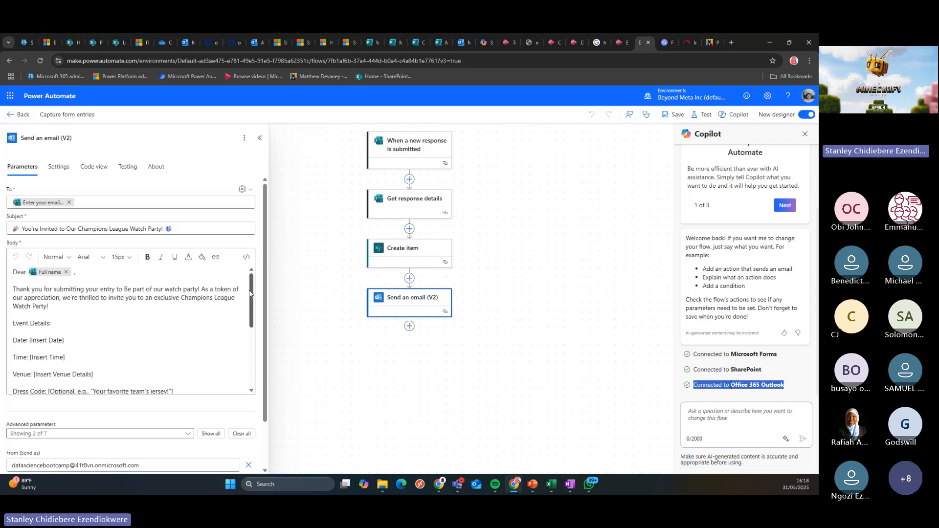
pyautogui.moveTo(252, 291); pyautogui.dragTo(252, 380)
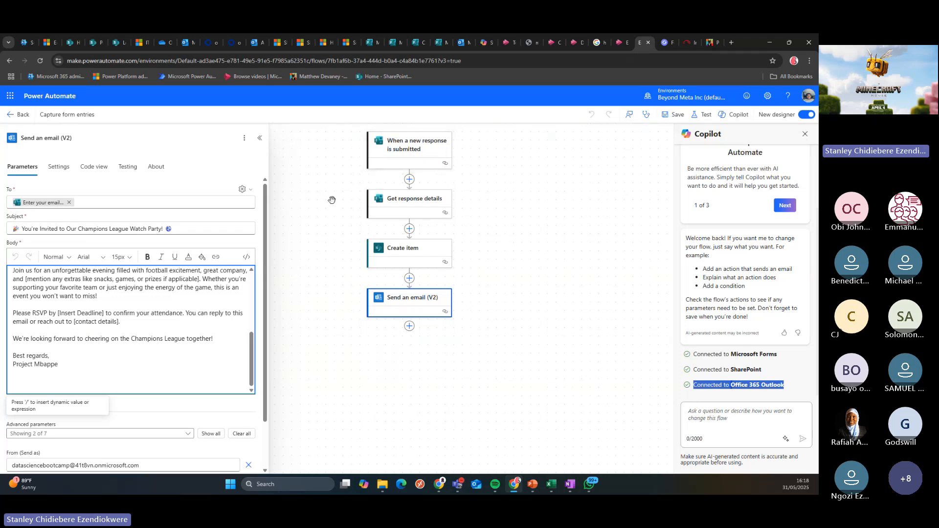
pyautogui.click(183, 290)
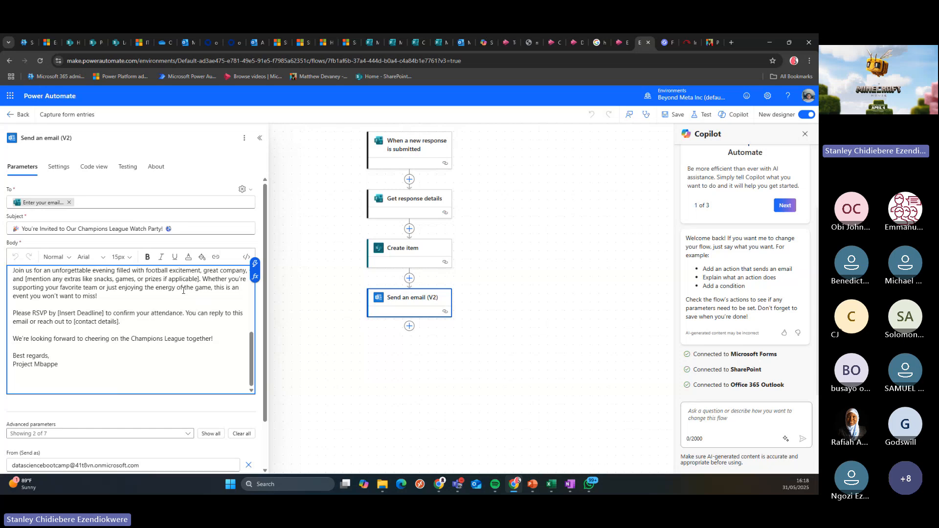
pyautogui.scroll(5, 193, 322)
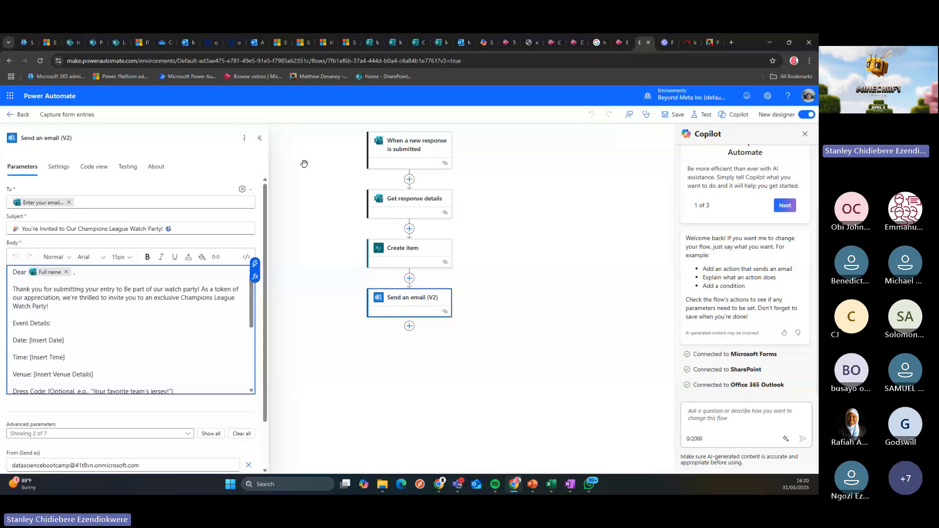
# Open Notepad with an empty document and place its window over the email action's parameters
pyautogui.click(287, 484)
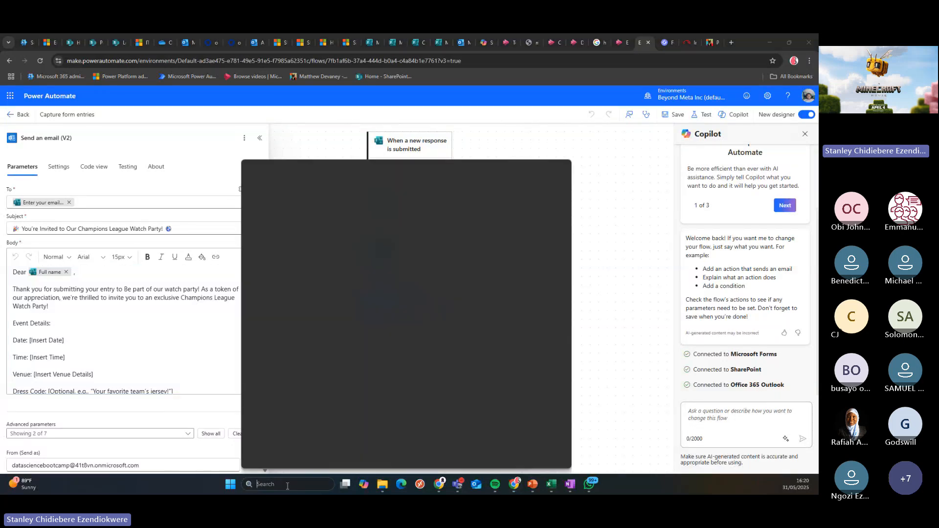
pyautogui.click(286, 276)
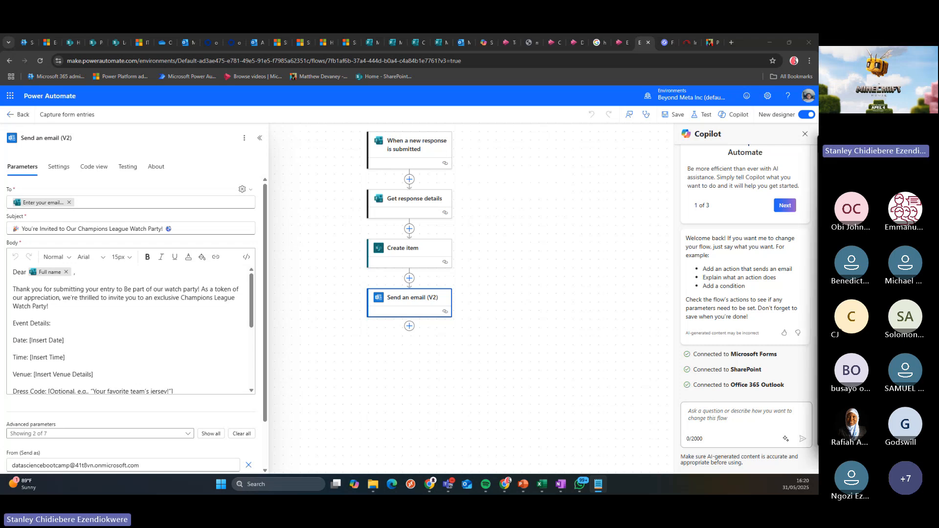
pyautogui.moveTo(558, 139); pyautogui.dragTo(305, 113)
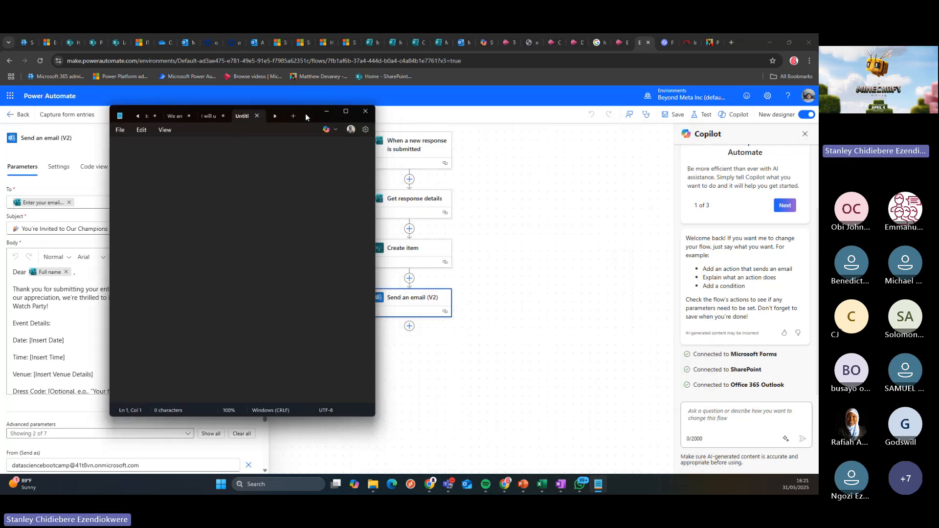
# Set Notepad's app theme to Light and return to the empty document
pyautogui.click(365, 129)
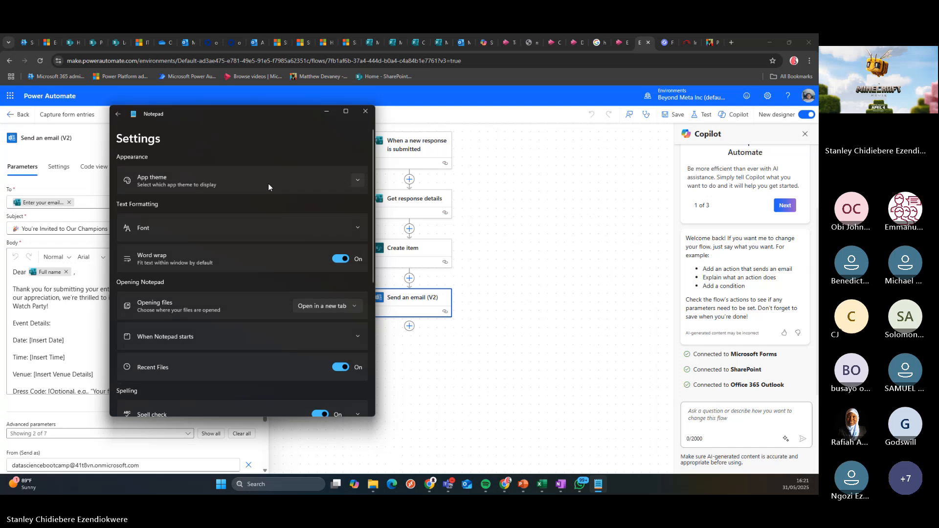
pyautogui.click(329, 190)
pyautogui.click(147, 207)
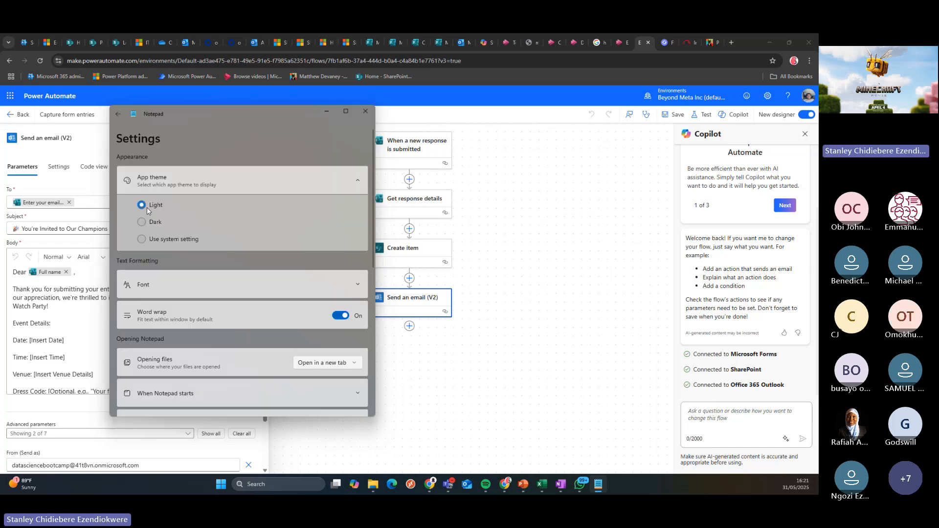
pyautogui.click(118, 114)
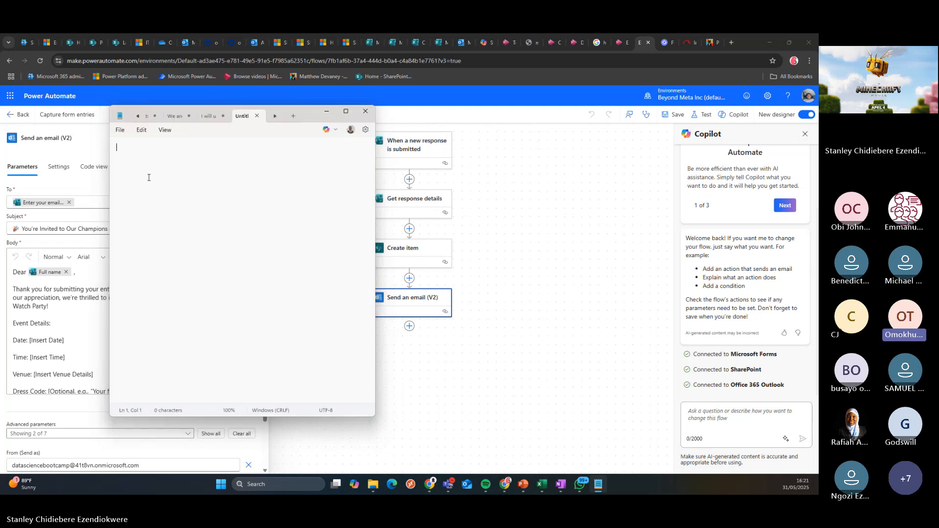
# Write the heading "Task: Build out a Leave Management Process" in the empty document, leaving a blank line below it
pyautogui.write('Ta')
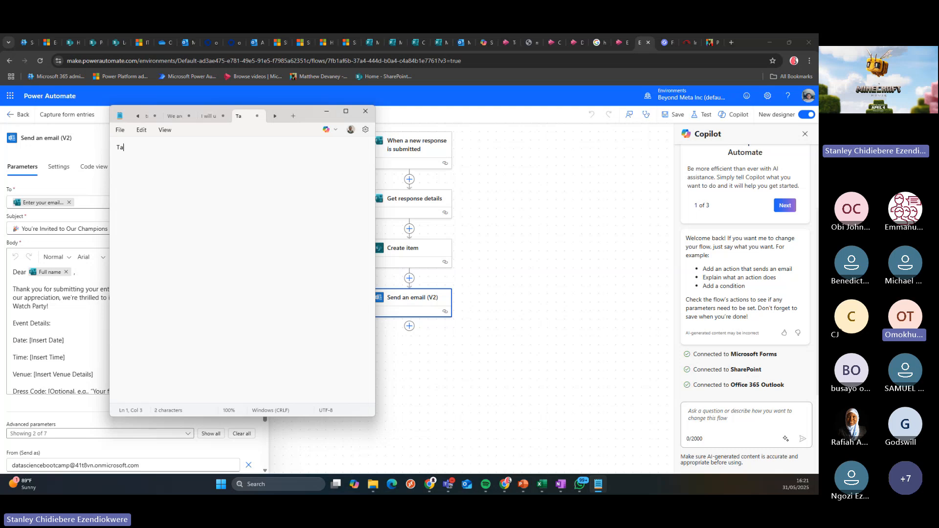
pyautogui.write('sk: B')
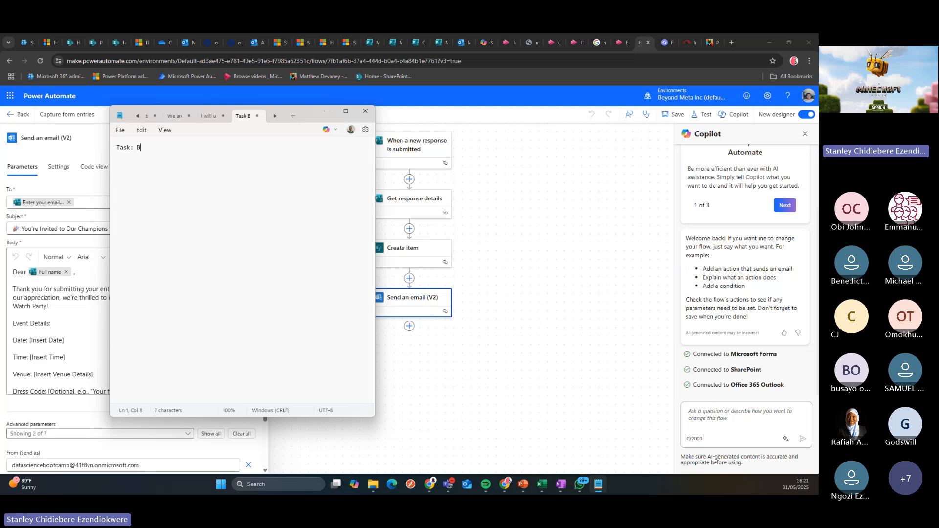
pyautogui.write('uild out a Leave Management Process')
pyautogui.press('Return')
pyautogui.press('Return')
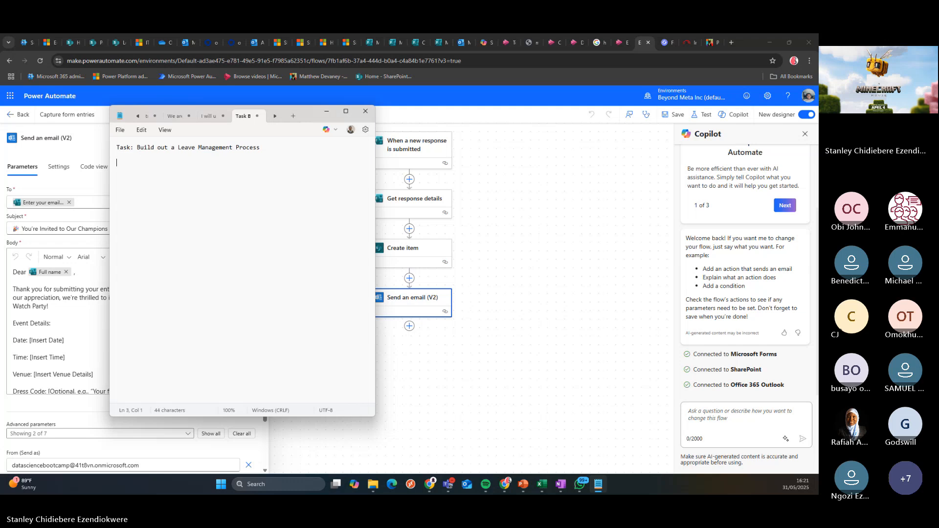
# Add a "Users" section below the heading listing "End USers", "Line Managers" and "HR Department" on separate lines
pyautogui.write('Users')
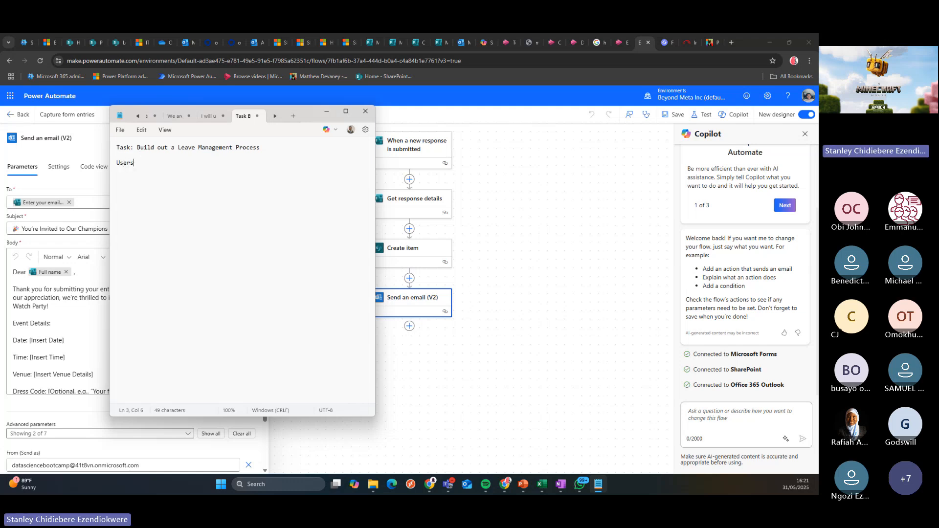
pyautogui.press('Return')
pyautogui.write('End USers')
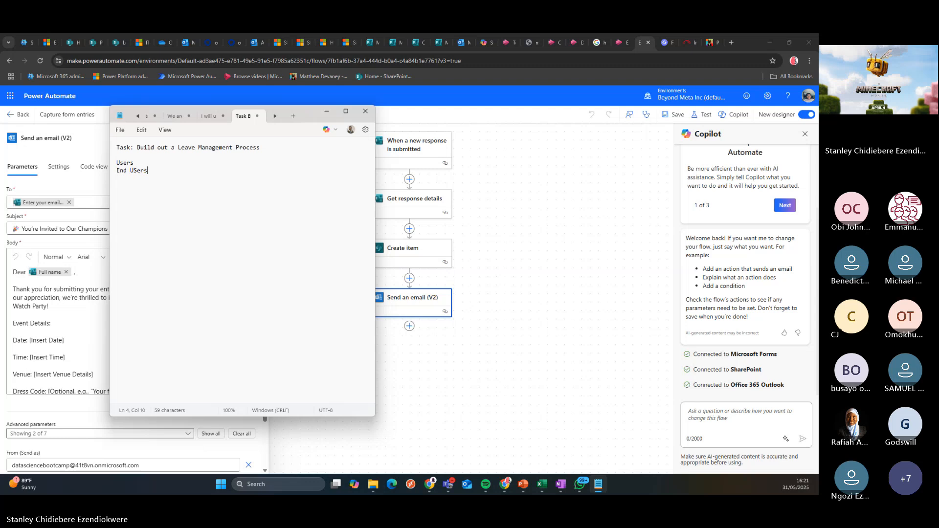
pyautogui.press('Return')
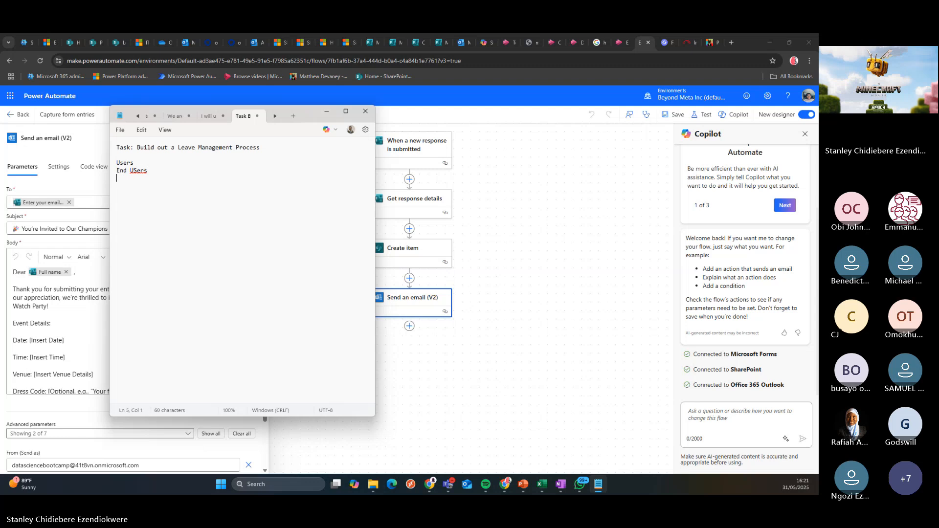
pyautogui.write('Line Manage')
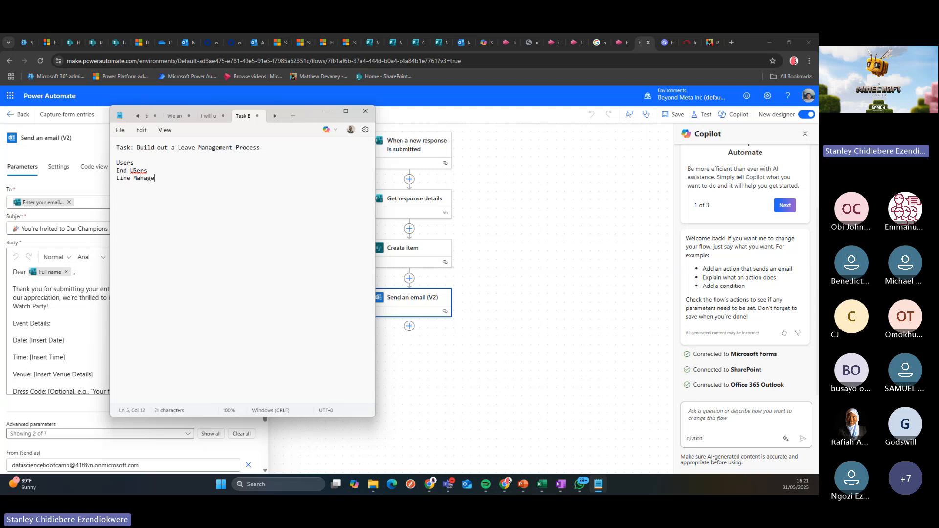
pyautogui.write('rs HR Department')
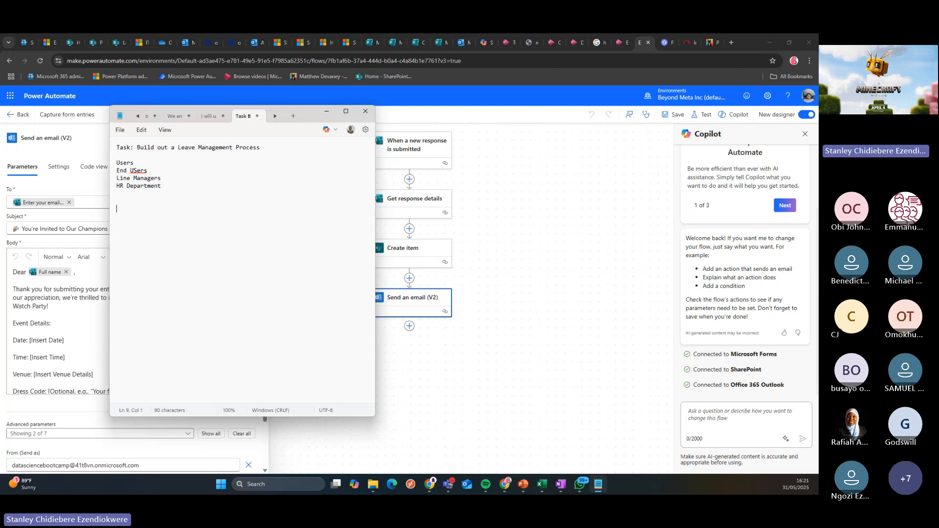
# Add the line "How many Team does the org have [" below the users list, separated by a blank line
pyautogui.press('BackSpace')
pyautogui.write('How many Team does the org have')
pyautogui.press('Return')
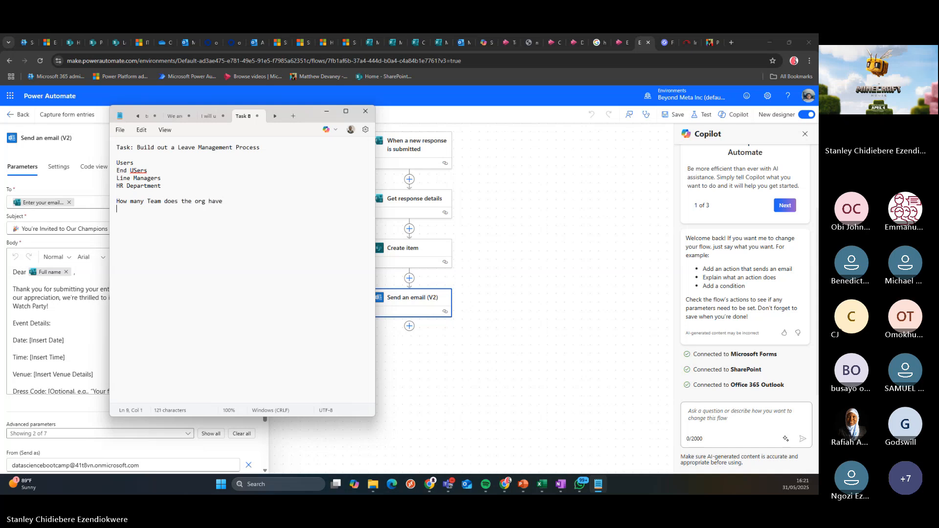
pyautogui.press('Return')
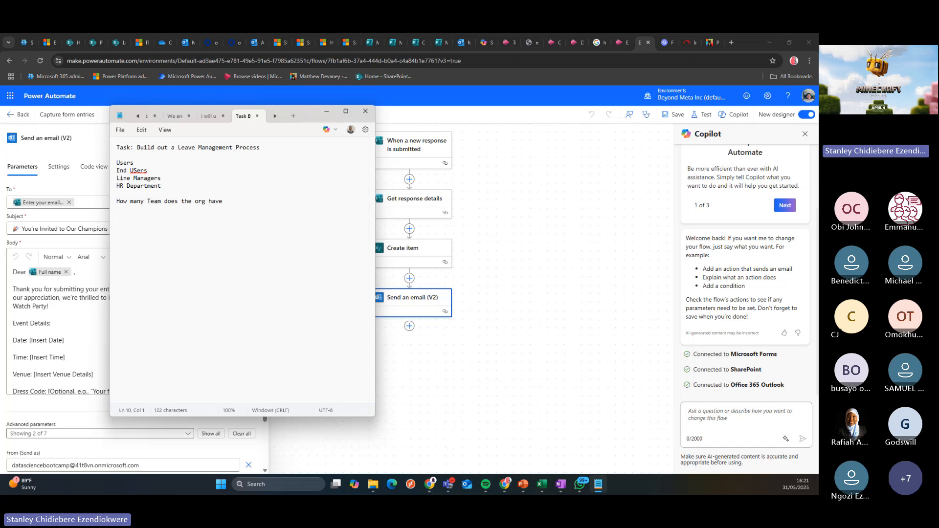
pyautogui.press('BackSpace')
pyautogui.press('BackSpace')
pyautogui.write('[')
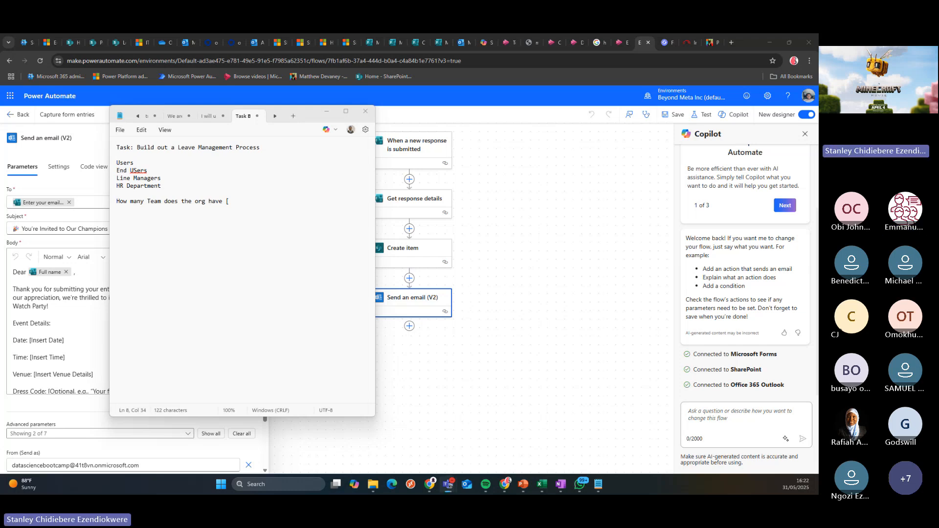
pyautogui.click(235, 201)
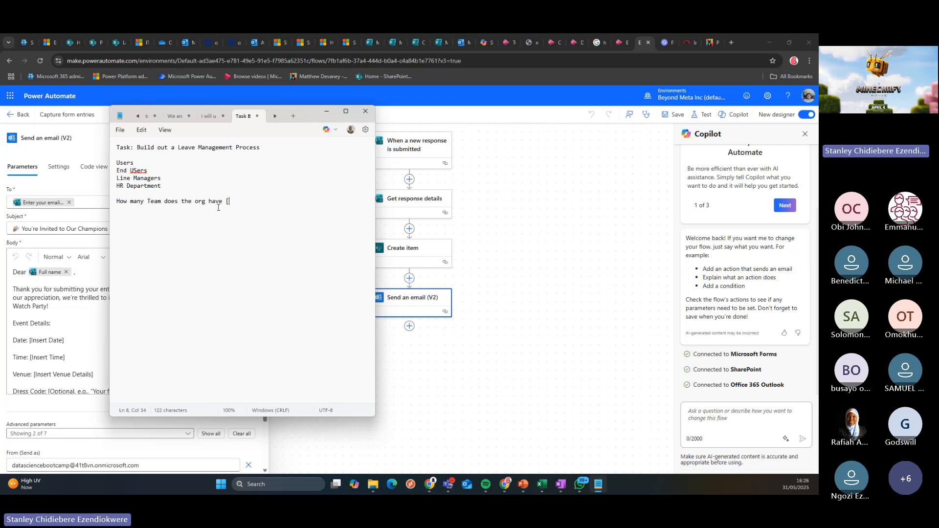
# Replace the question about the number of teams with the field lines "Name" and "Email Address"
pyautogui.tripleClick(219, 207)
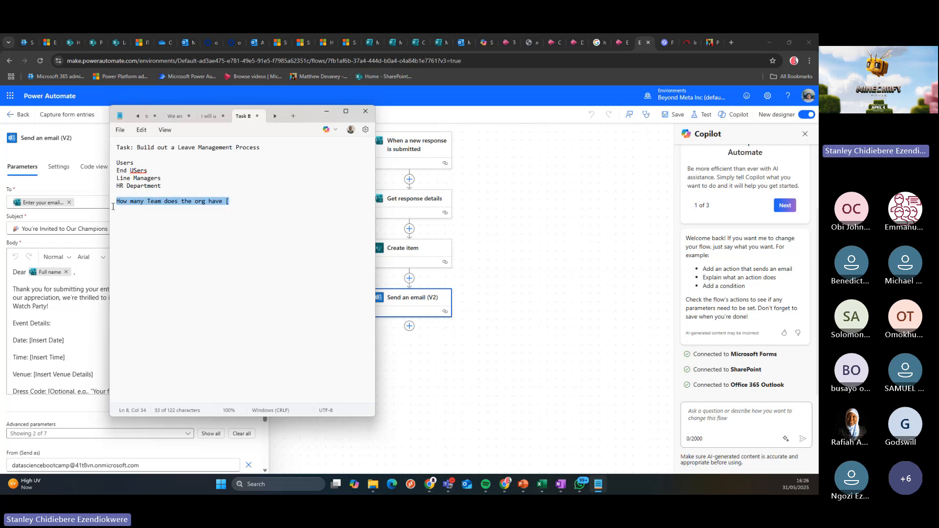
pyautogui.write('Name ')
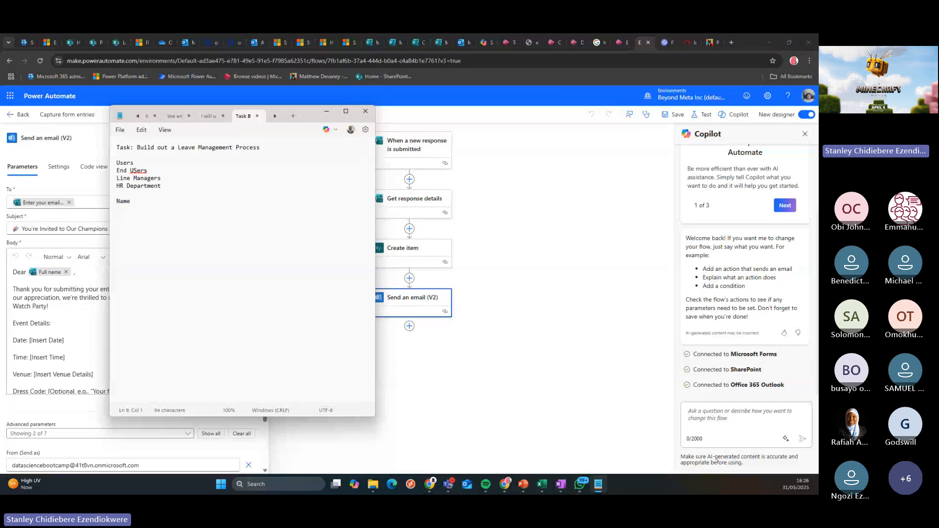
pyautogui.write('Phoen Num')
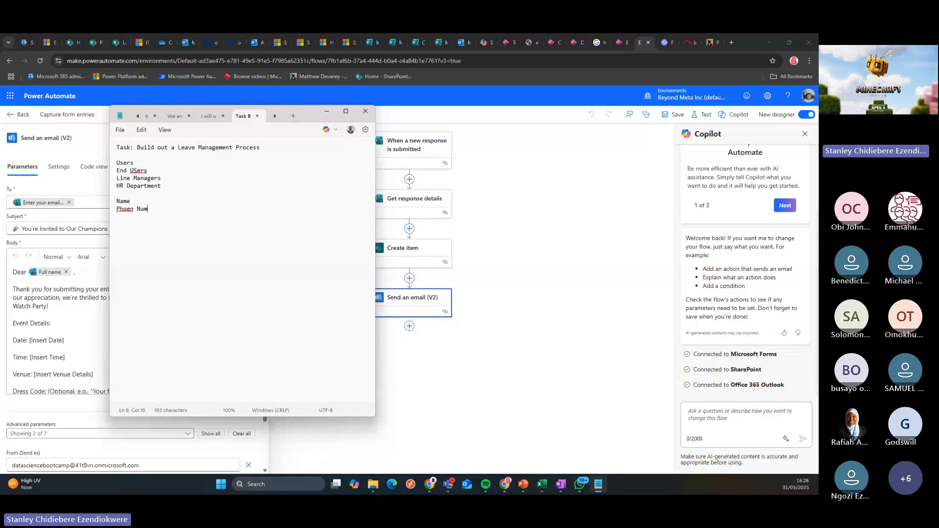
pyautogui.write('ber')
pyautogui.press('Return')
pyautogui.write('Emai')
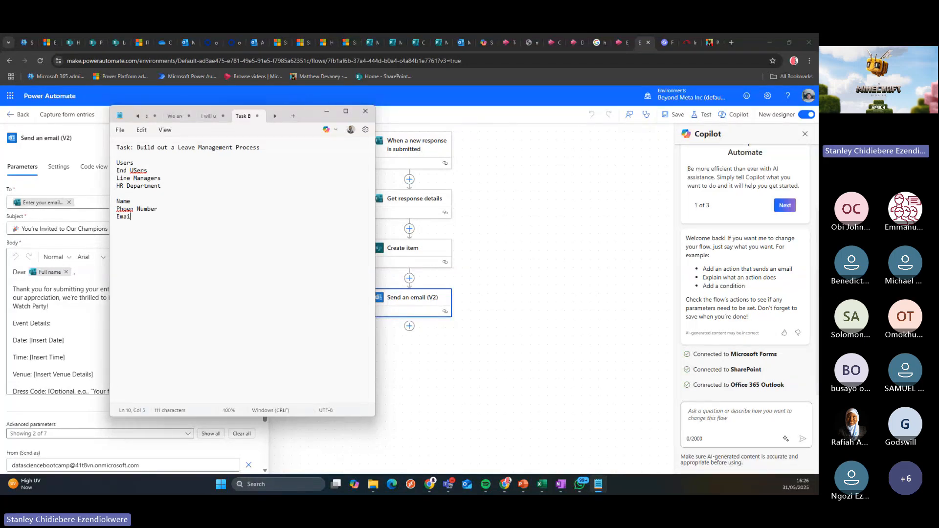
pyautogui.write('l Address')
pyautogui.press('Up')
pyautogui.hotkey('shift', 'Up')
pyautogui.press('BackSpace')
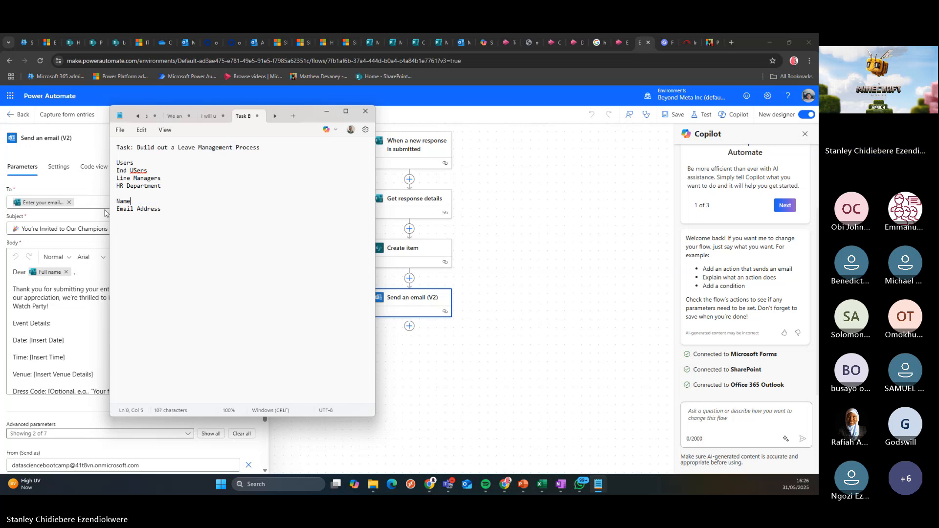
# Add a "Type of Leave" line below "Email Address" and start a new line under it
pyautogui.click(180, 209)
pyautogui.press('Return')
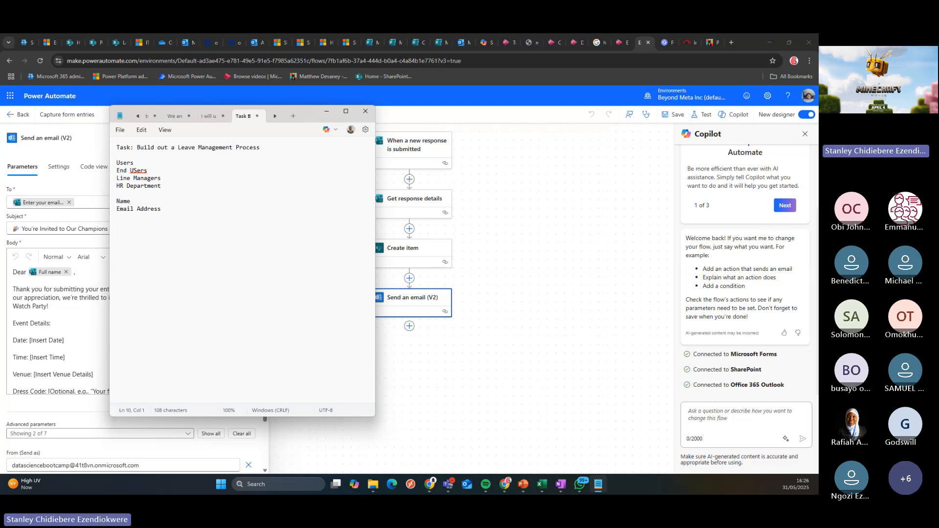
pyautogui.write('Type of Leave')
pyautogui.press('Return')
pyautogui.write('Duration')
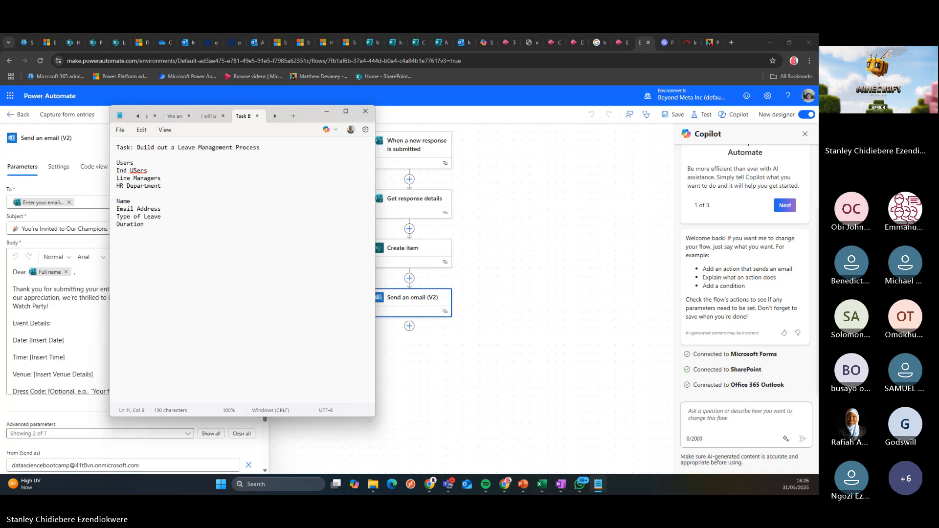
pyautogui.write(' (days')
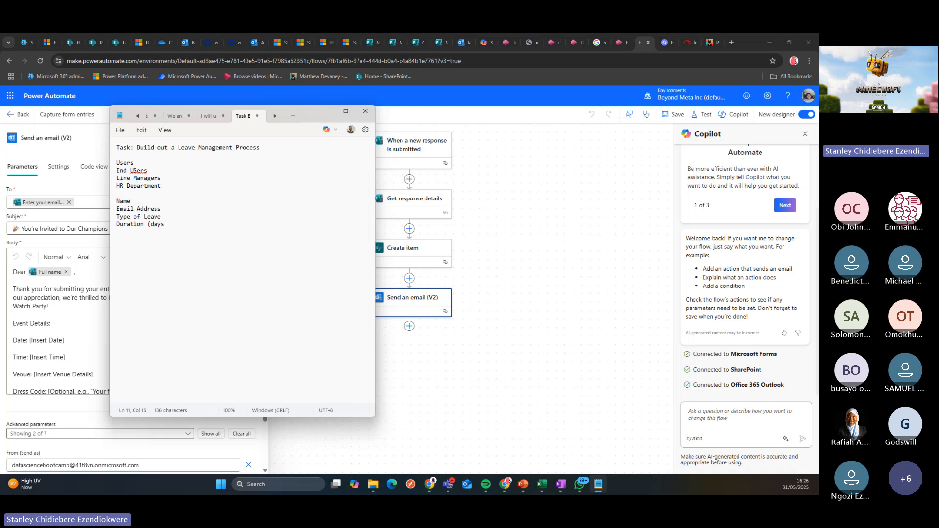
pyautogui.write(')')
pyautogui.press('Return')
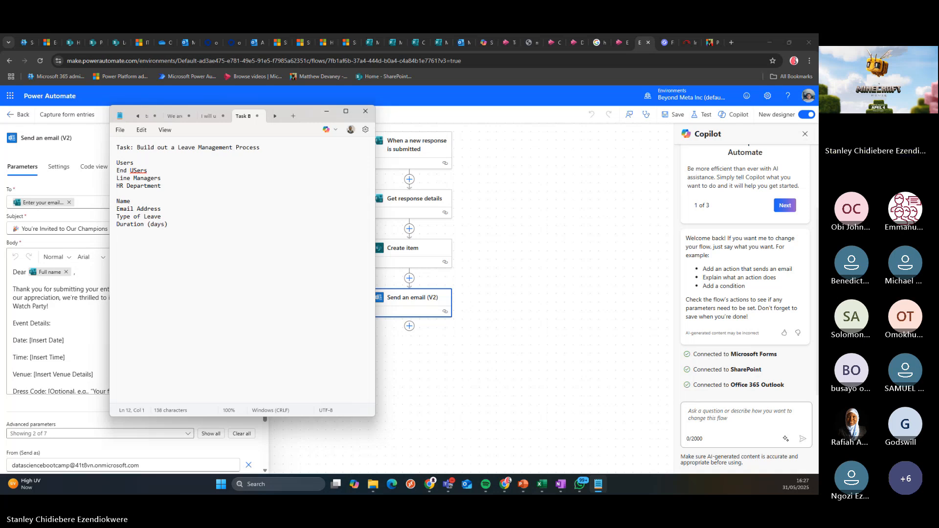
pyautogui.write('Leave S')
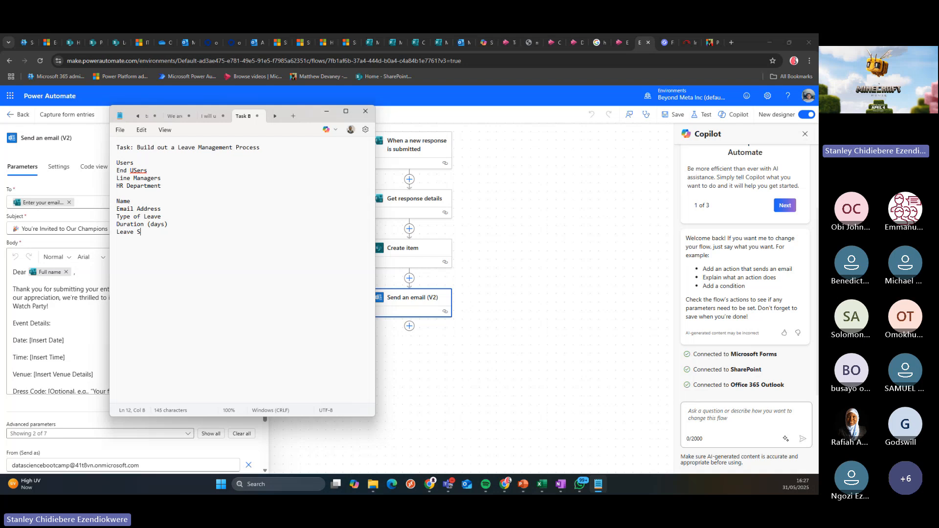
pyautogui.press('BackSpace')
pyautogui.press('BackSpace')
pyautogui.press('BackSpace')
pyautogui.press('BackSpace')
pyautogui.press('BackSpace')
pyautogui.press('BackSpace')
pyautogui.press('BackSpace')
pyautogui.press('BackSpace')
pyautogui.press('BackSpace')
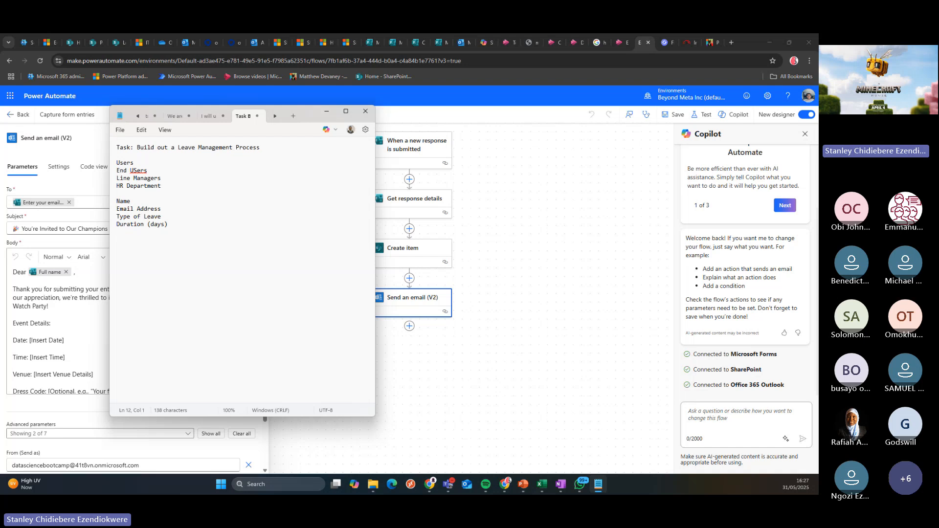
pyautogui.press('BackSpace')
pyautogui.press('BackSpace')
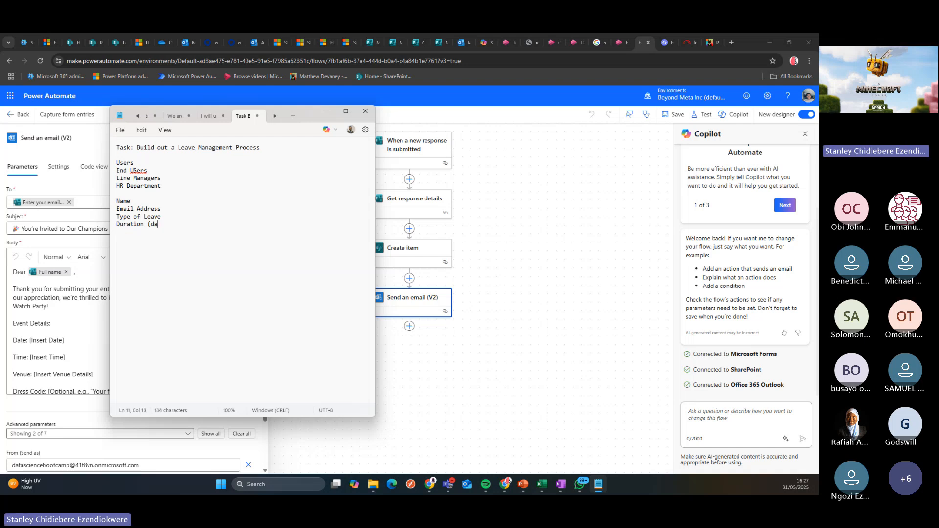
pyautogui.press('BackSpace')
pyautogui.press('BackSpace')
pyautogui.press('BackSpace')
pyautogui.press('BackSpace')
pyautogui.press('BackSpace')
pyautogui.press('BackSpace')
pyautogui.press('BackSpace')
pyautogui.press('BackSpace')
pyautogui.press('BackSpace')
pyautogui.press('BackSpace')
pyautogui.press('BackSpace')
pyautogui.press('BackSpace')
# Add the lines "Leave Starts" and "Leave Ends" below "Type of Leave"
pyautogui.write('Leave Starts')
pyautogui.press('Return')
pyautogui.write('Leave Ends')
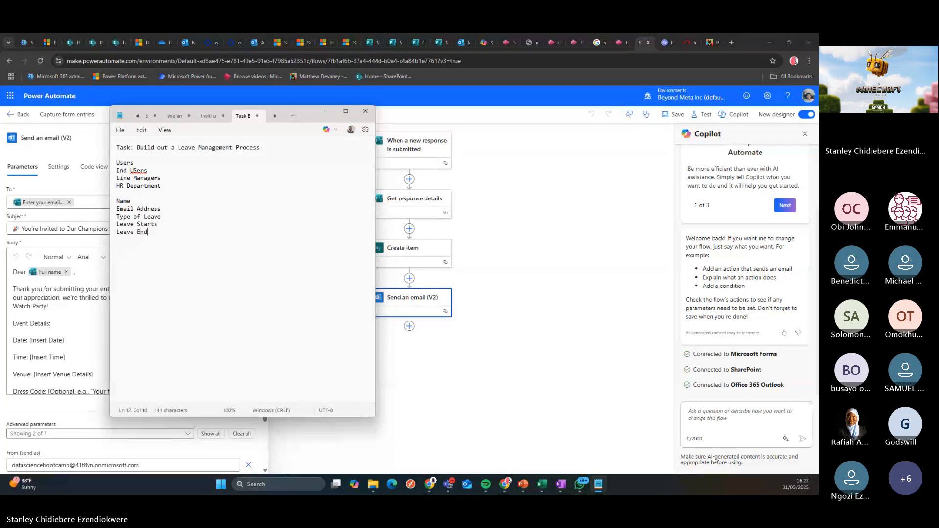
pyautogui.press('Return')
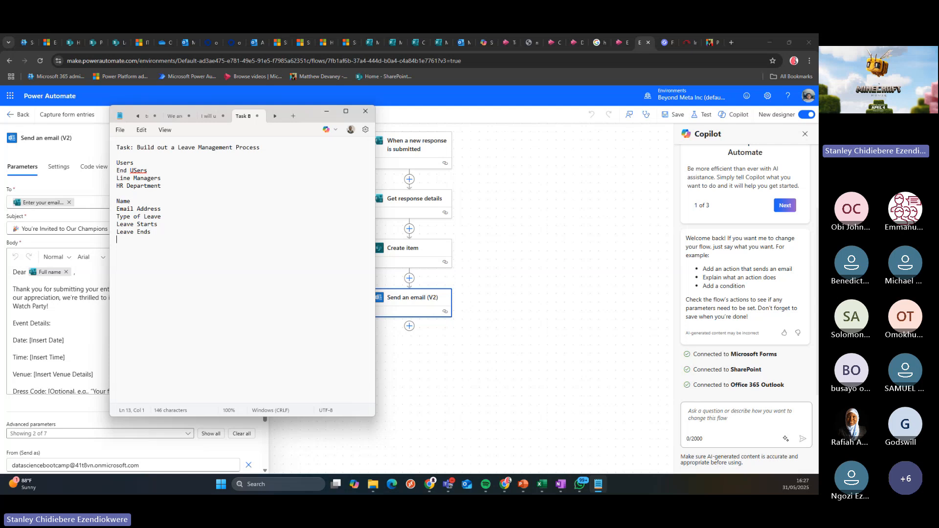
pyautogui.write('Have you han')
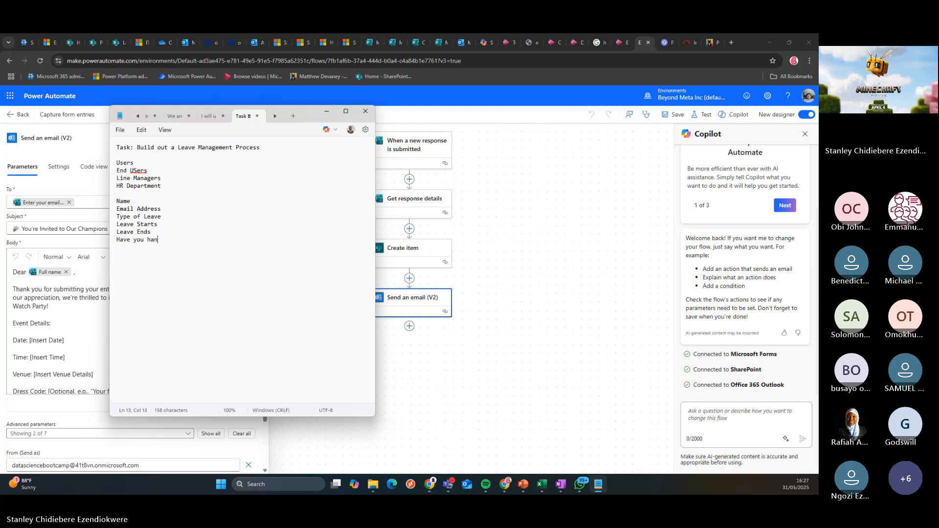
pyautogui.press('BackSpace')
pyautogui.press('BackSpace')
pyautogui.press('BackSpace')
pyautogui.press('BackSpace')
pyautogui.press('BackSpace')
pyautogui.press('BackSpace')
pyautogui.press('BackSpace')
pyautogui.press('BackSpace')
pyautogui.press('BackSpace')
pyautogui.press('BackSpace')
pyautogui.press('BackSpace')
pyautogui.press('BackSpace')
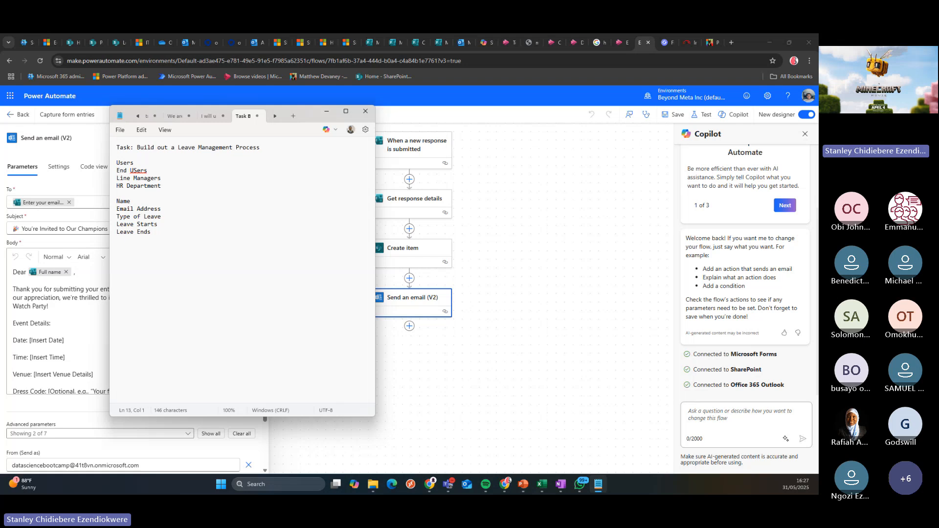
# Add the lines "Handover completed" and "Comments" at the end of the field list
pyautogui.write('Handover completed')
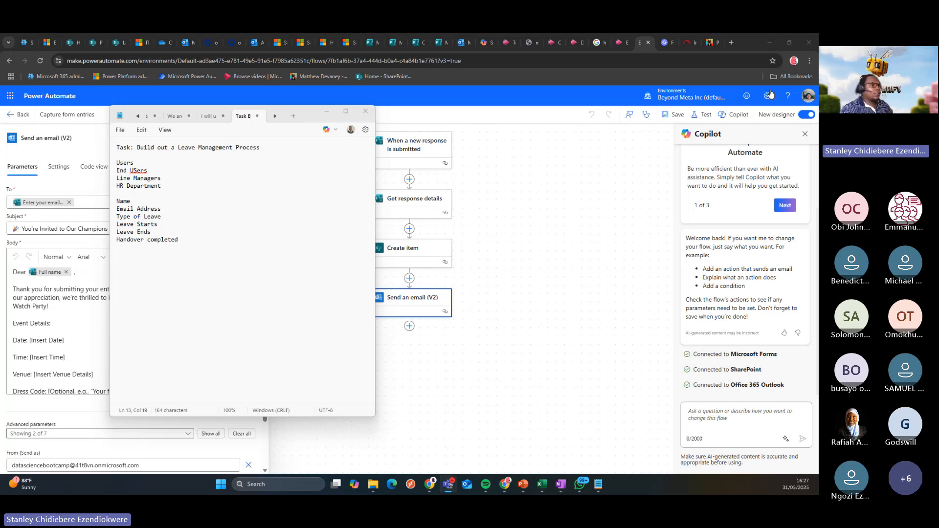
pyautogui.click(194, 242)
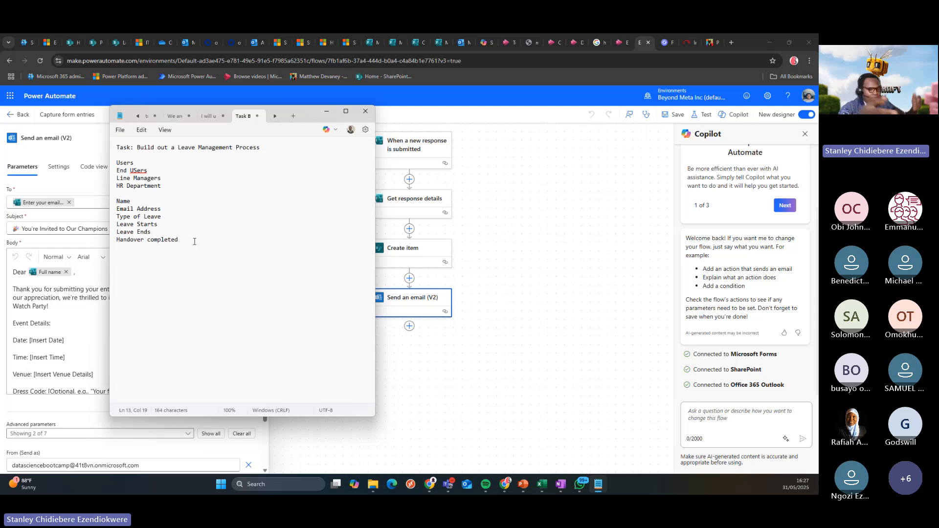
pyautogui.press('Return')
pyautogui.write('Comme')
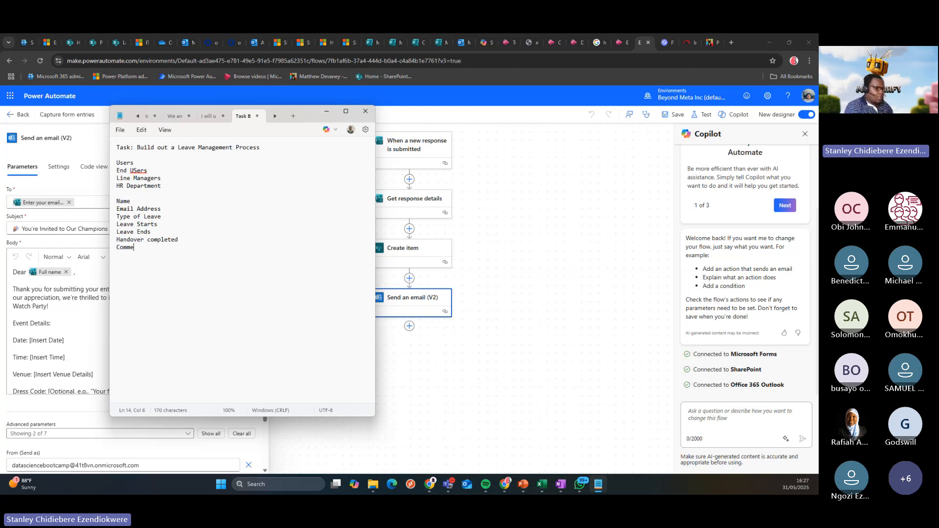
pyautogui.write('nts')
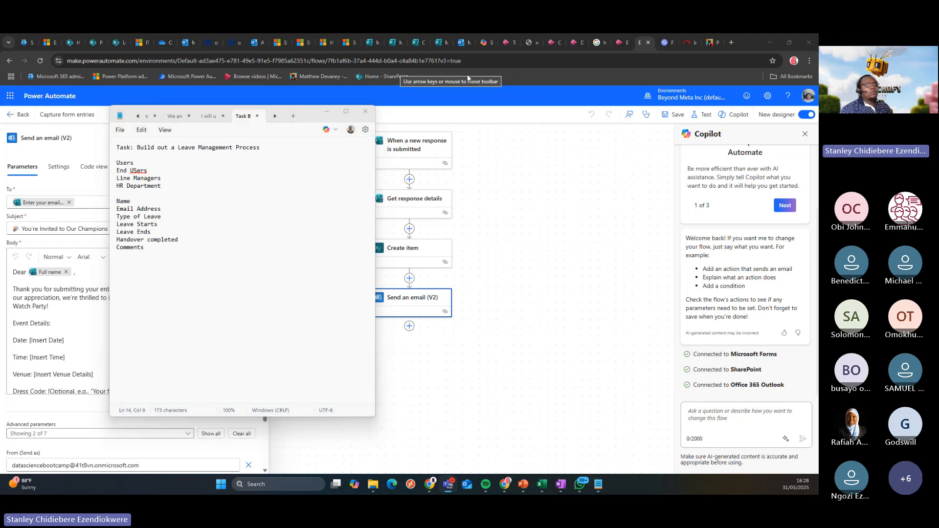
# Switch to the browser, check the open Microsoft Forms pages and bring up the Champion's League Attendance list in SharePoint
pyautogui.click(415, 45)
pyautogui.click(367, 43)
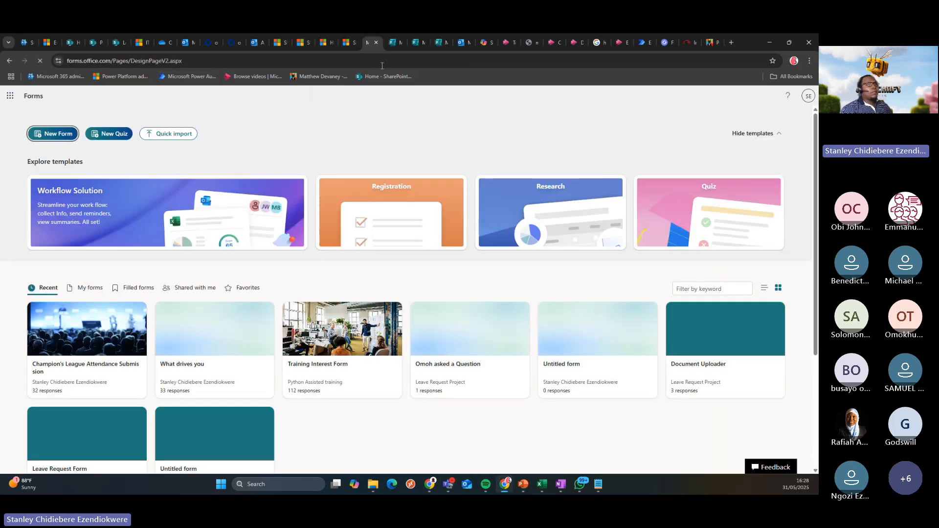
pyautogui.click(439, 43)
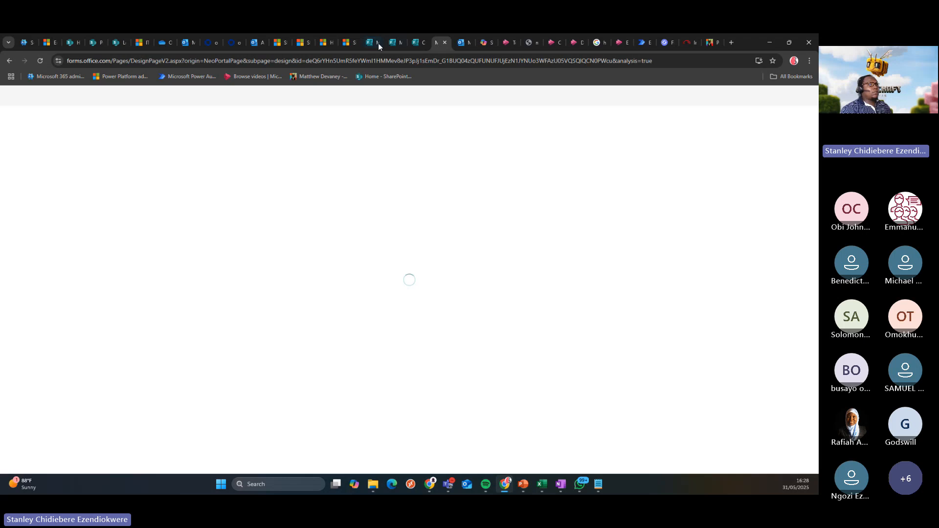
pyautogui.click(94, 43)
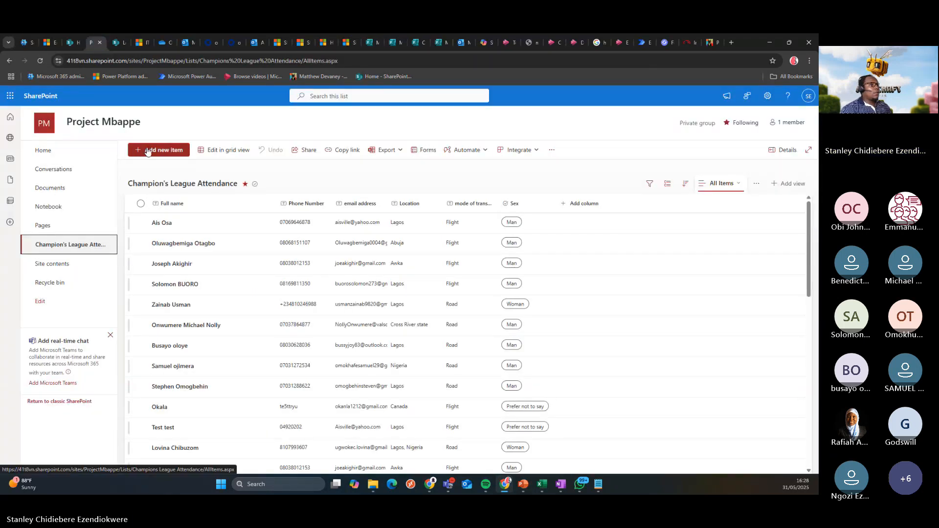
# Create a new Forms survey from the Documents library of the Project Mbappe site
pyautogui.click(54, 190)
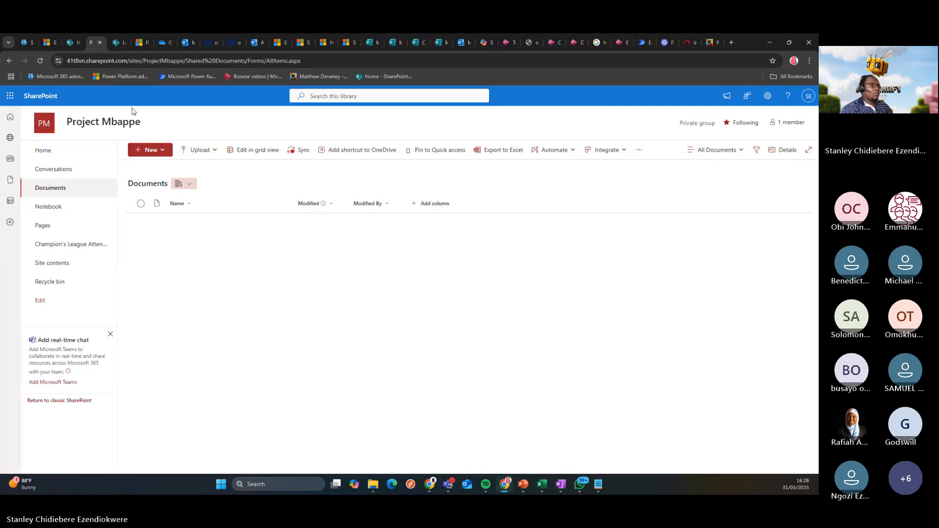
pyautogui.click(44, 60)
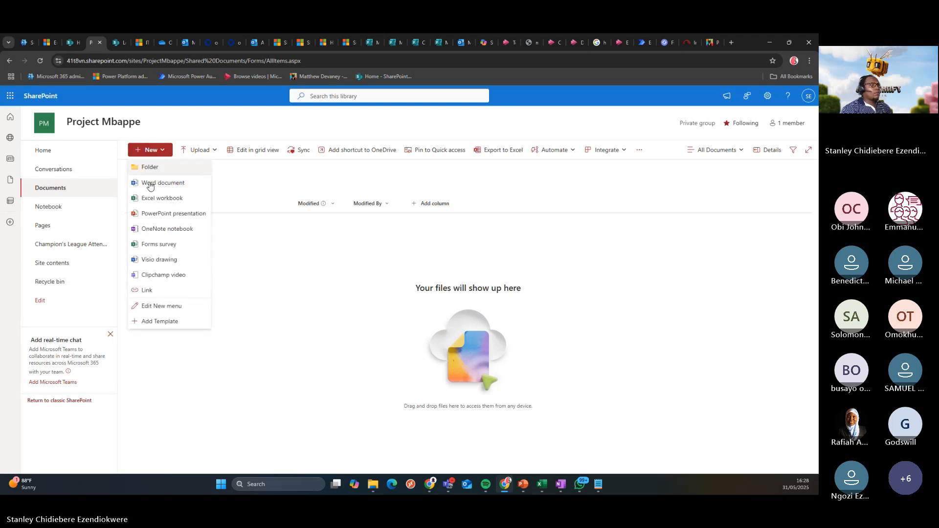
pyautogui.click(170, 247)
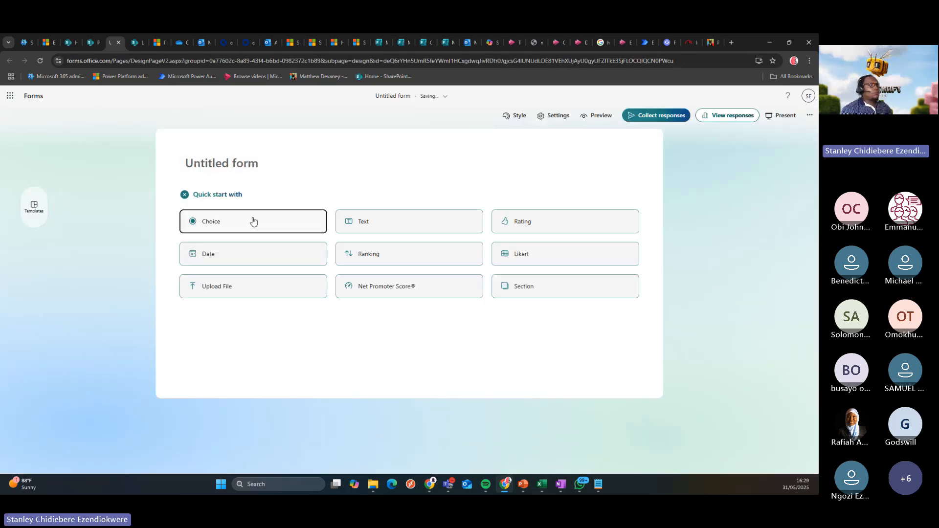
# Title the new form "Leave Request form" and start editing its description
pyautogui.click(228, 174)
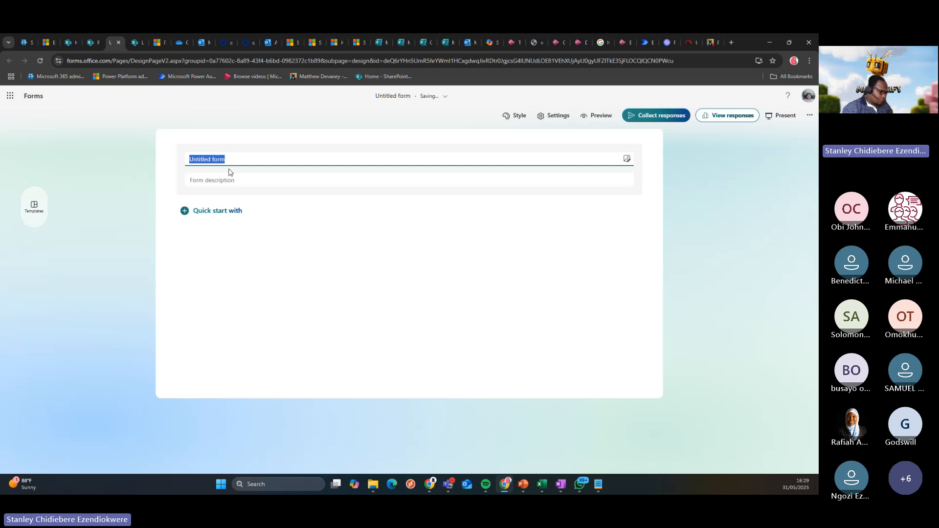
pyautogui.write('Leave')
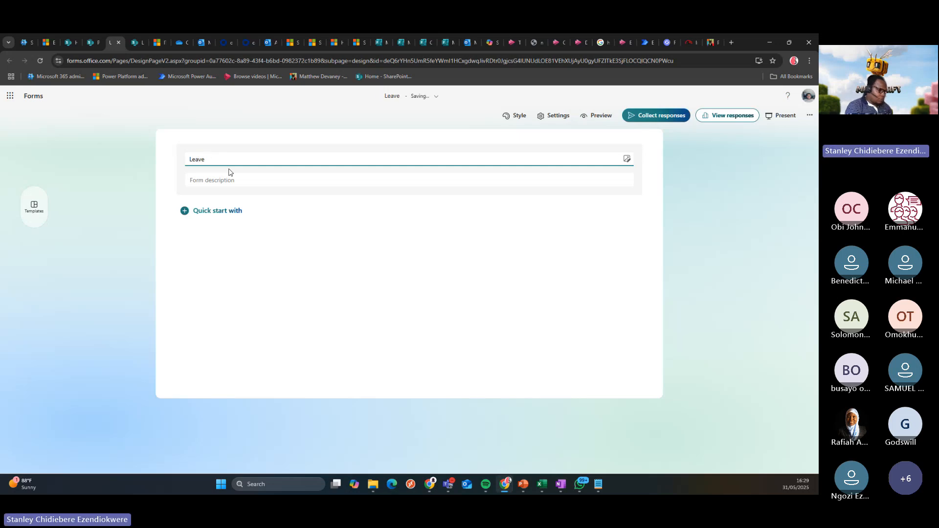
pyautogui.write(' Request ')
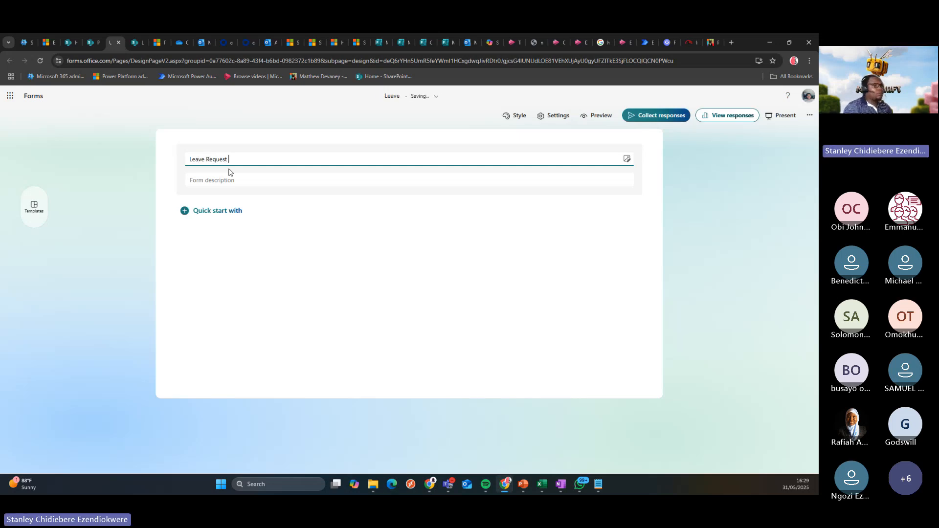
pyautogui.write('form')
pyautogui.click(229, 180)
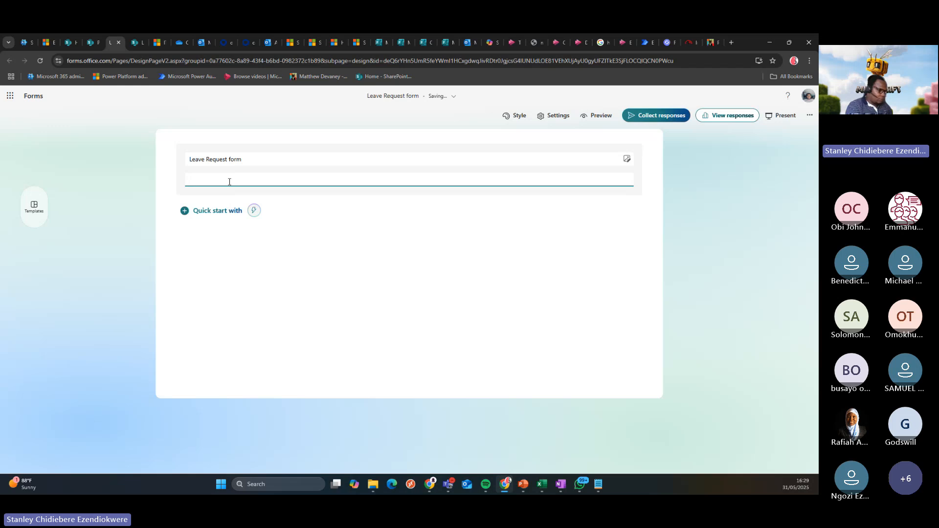
pyautogui.write('ENter in yoru ')
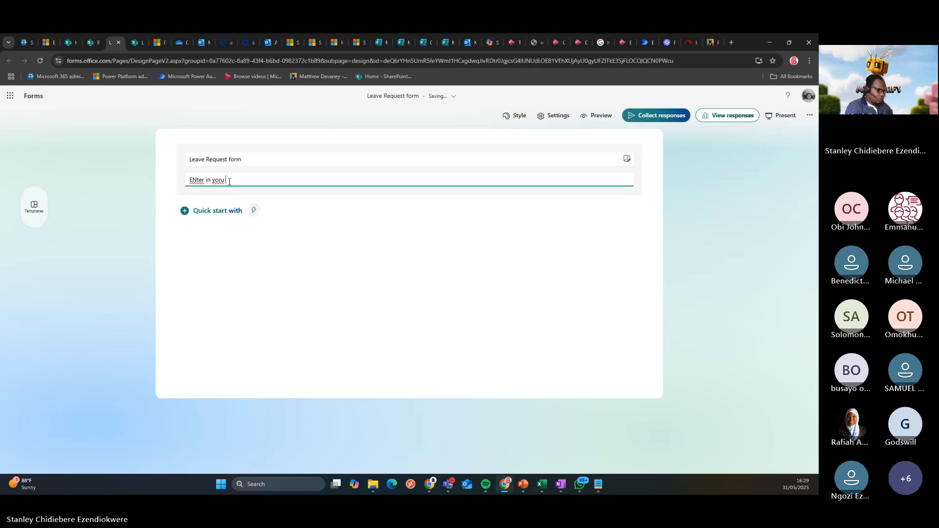
pyautogui.write('leave request')
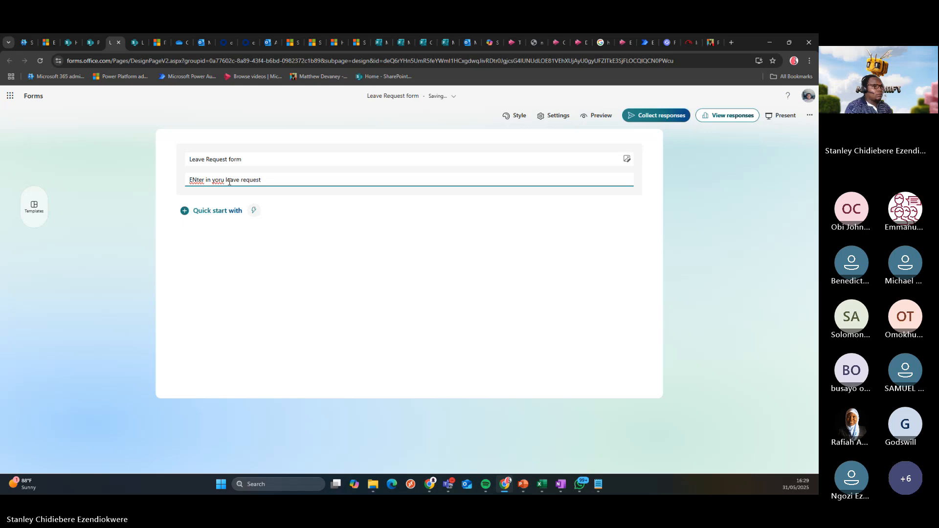
pyautogui.hotkey('ctrl', 'BackSpace')
pyautogui.hotkey('ctrl', 'BackSpace')
pyautogui.hotkey('ctrl', 'BackSpace')
pyautogui.hotkey('ctrl', 'BackSpace')
pyautogui.hotkey('ctrl', 'BackSpace')
# Describe the form as "This form captures your leave request which will trigger an approval process so Stay tuned to your mailbox for a decision!"
pyautogui.write('This ')
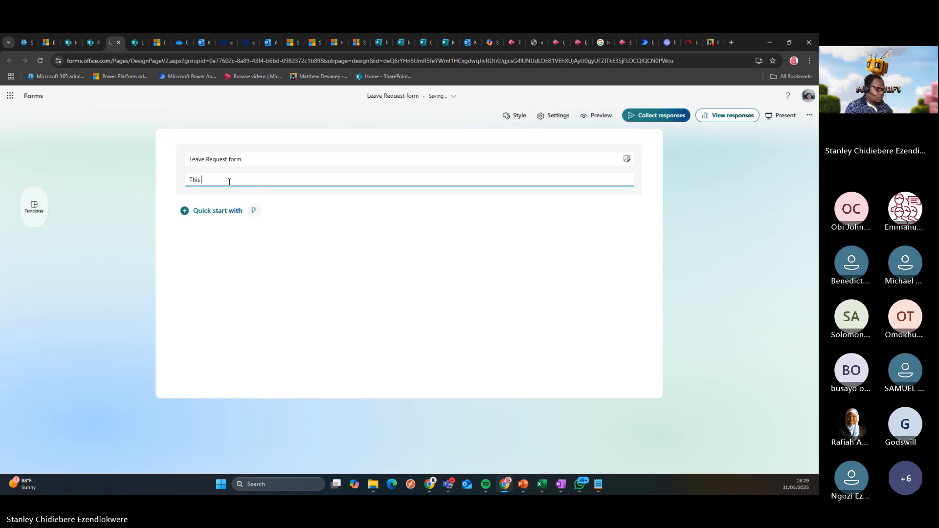
pyautogui.write('form captures ')
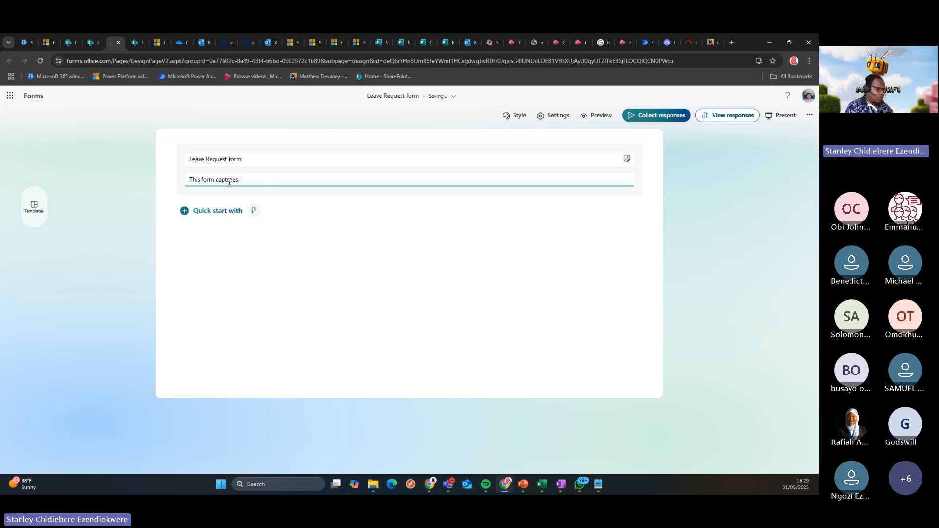
pyautogui.write('your leave request wh')
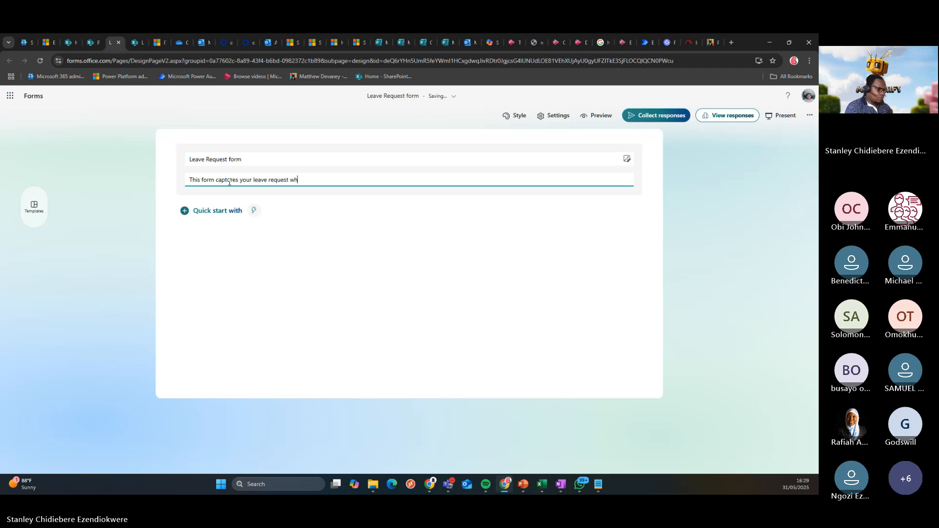
pyautogui.write('ich will trigger an app')
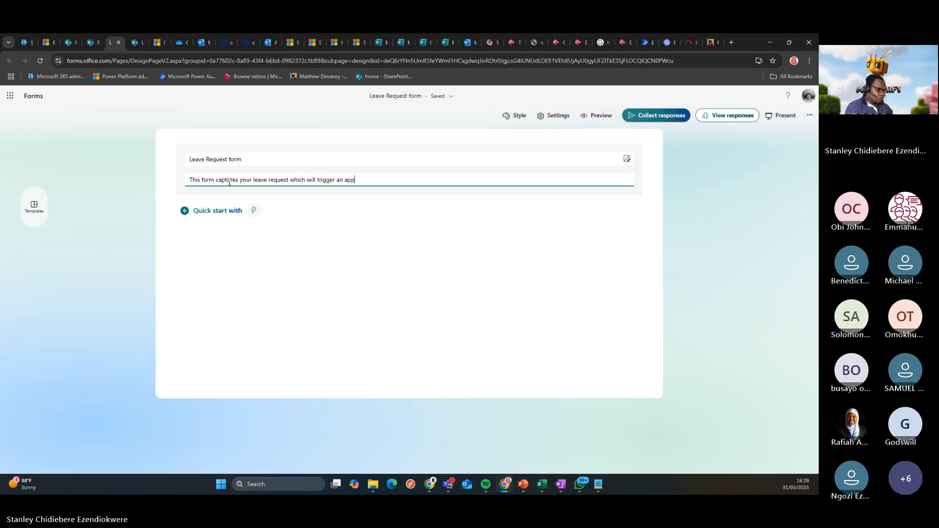
pyautogui.write('roval process so Stay tune')
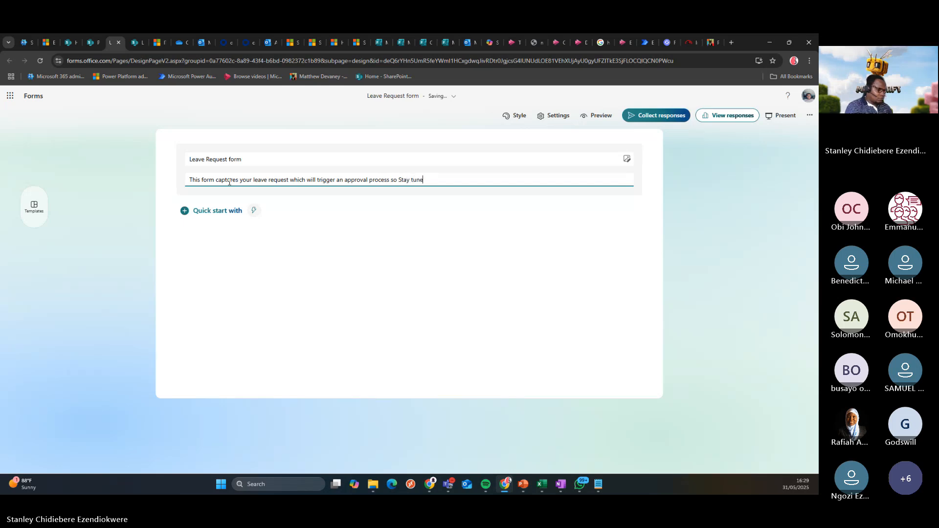
pyautogui.write('d to your mai')
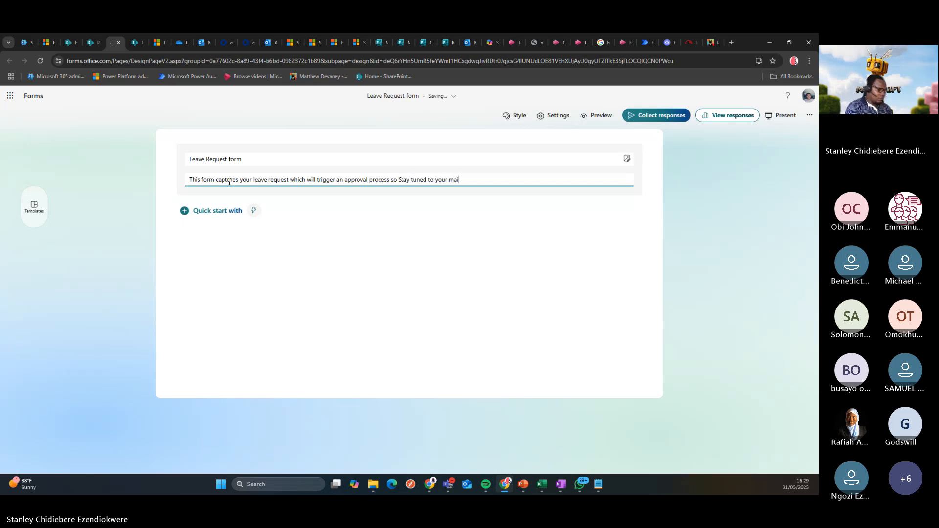
pyautogui.write('lbox for a de')
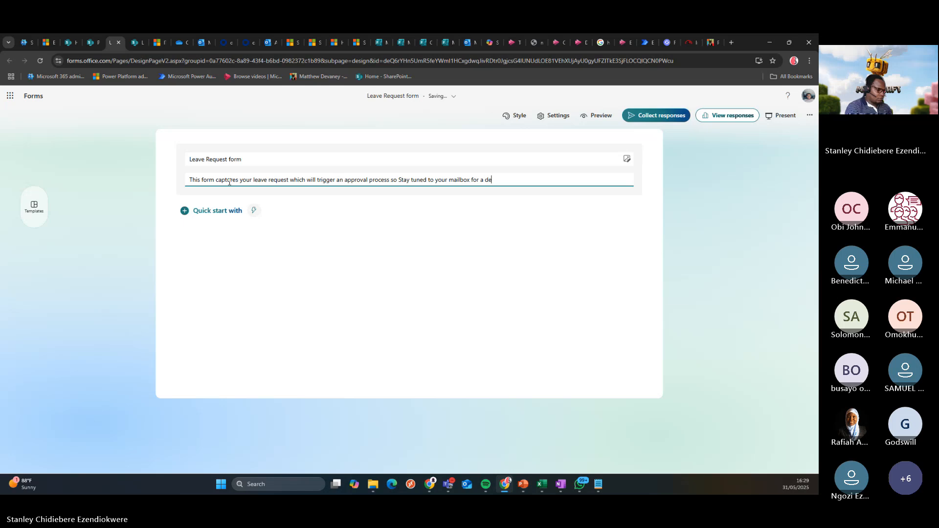
pyautogui.write('cision!')
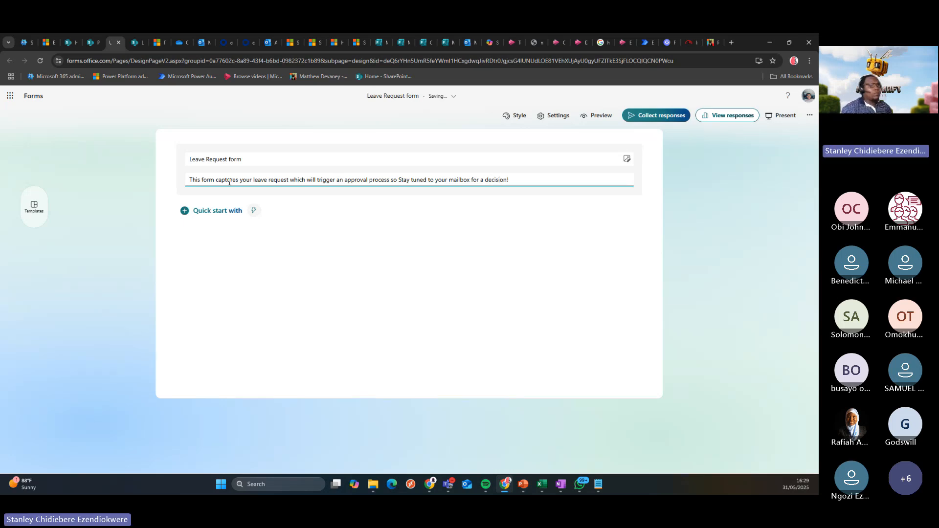
# Add a text question titled "Name" as the first question and make it required
pyautogui.click(209, 213)
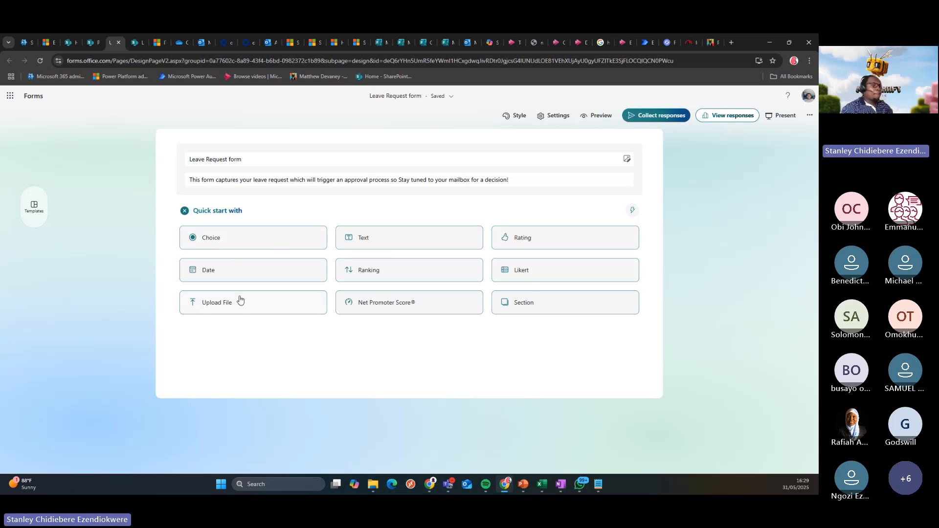
pyautogui.click(405, 240)
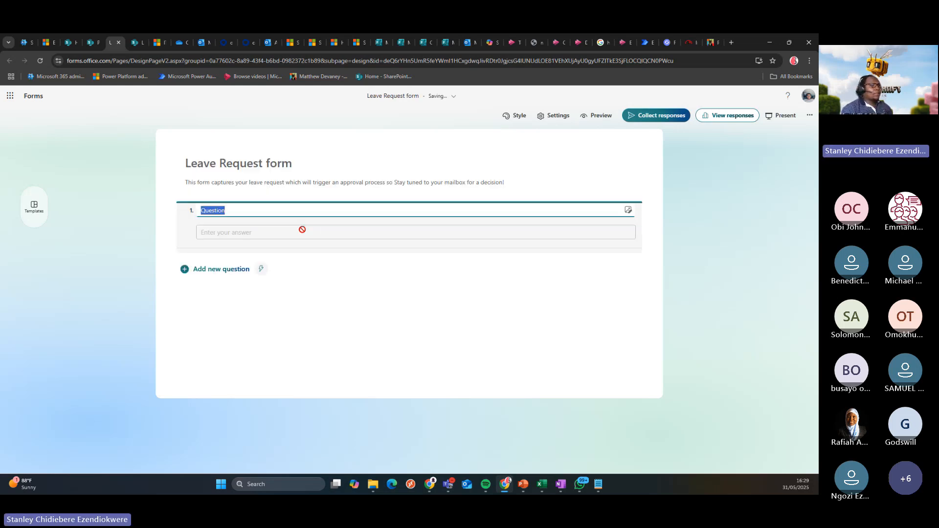
pyautogui.write('Name')
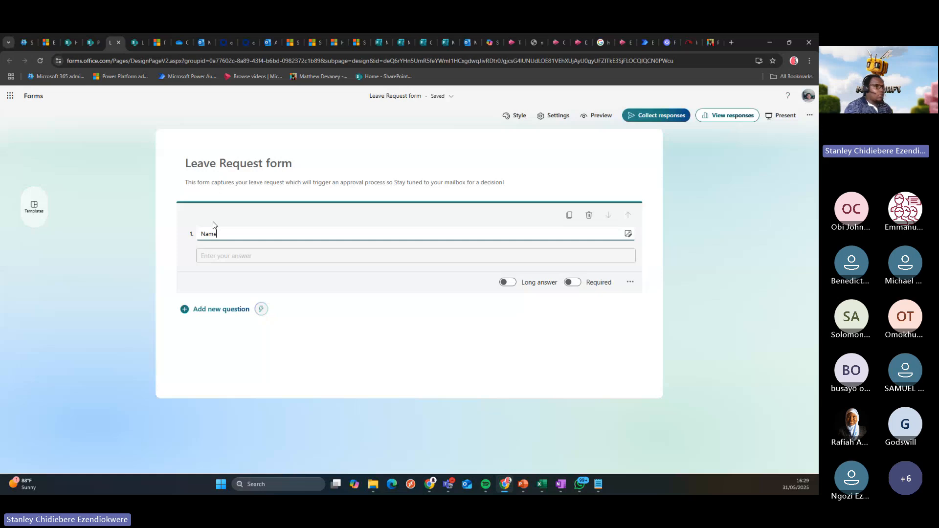
pyautogui.click(572, 282)
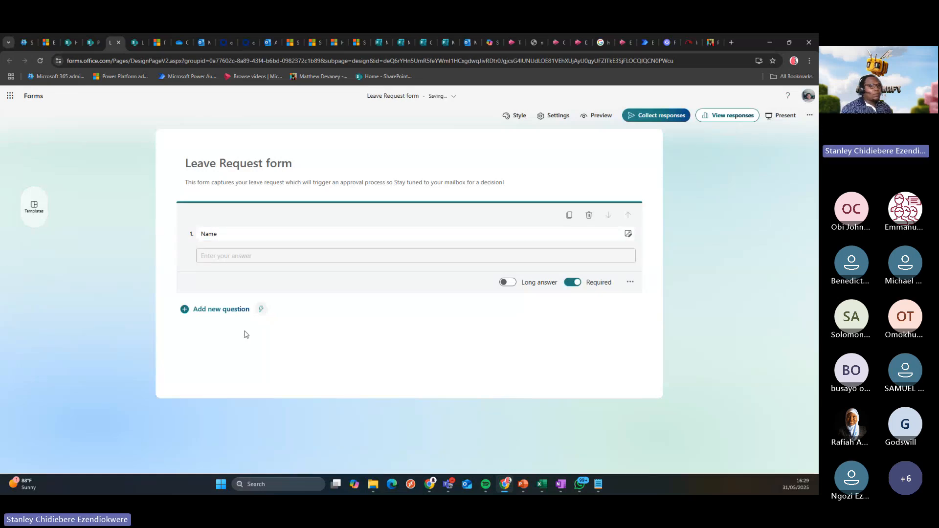
# Check the field list in Notepad and add a second text question titled "email address"
pyautogui.click(209, 314)
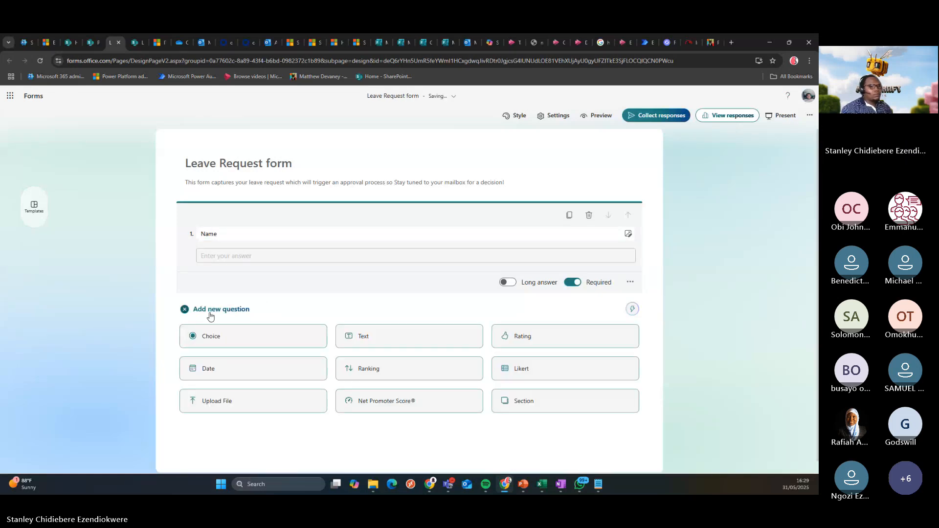
pyautogui.click(595, 488)
pyautogui.click(596, 487)
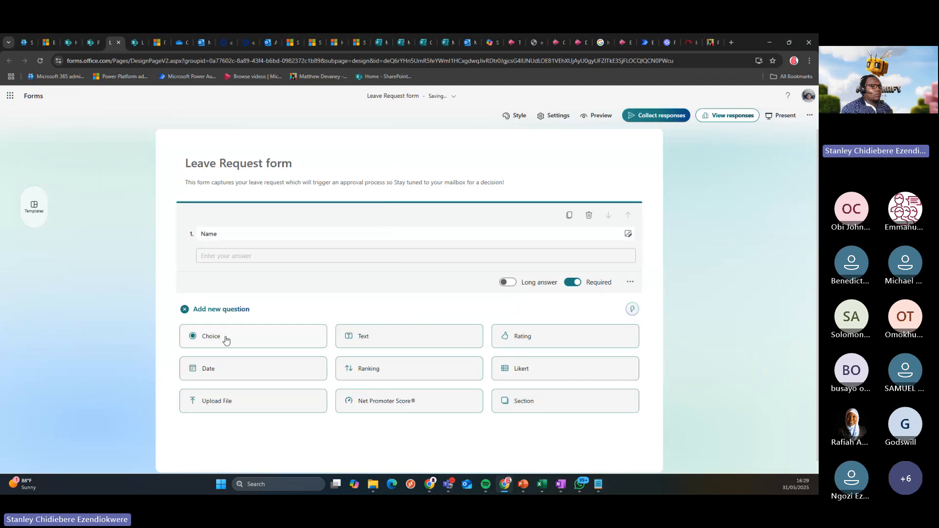
pyautogui.click(394, 342)
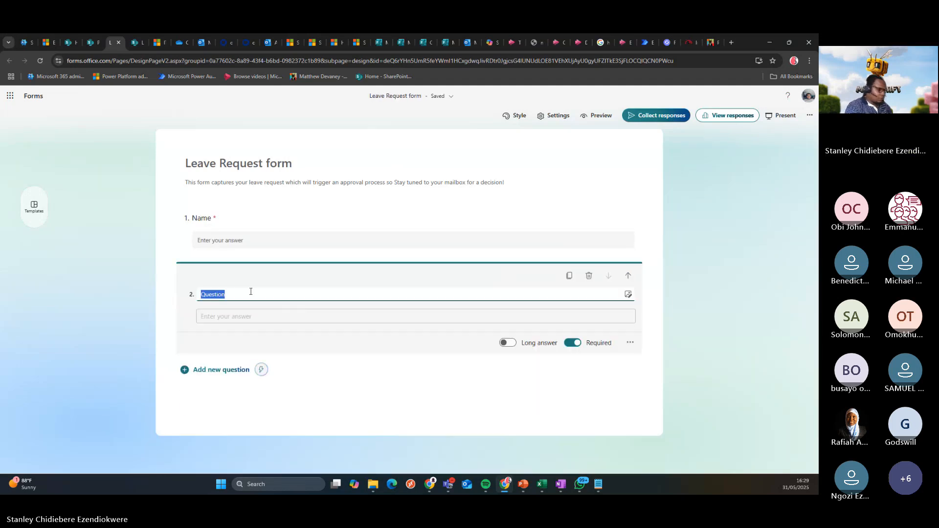
pyautogui.write('email address')
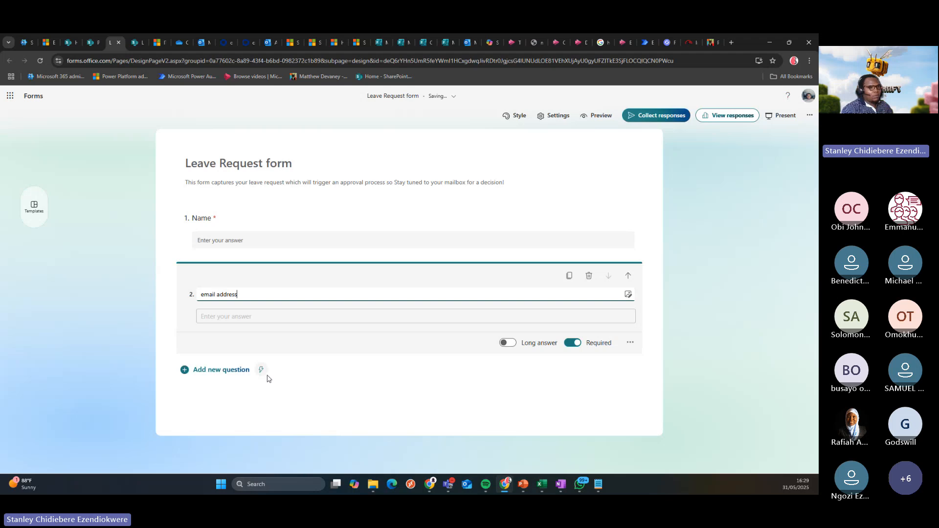
# Check the field list in Notepad and add a choice question titled "Type of Leave request" below the email address question
pyautogui.click(189, 372)
pyautogui.click(598, 485)
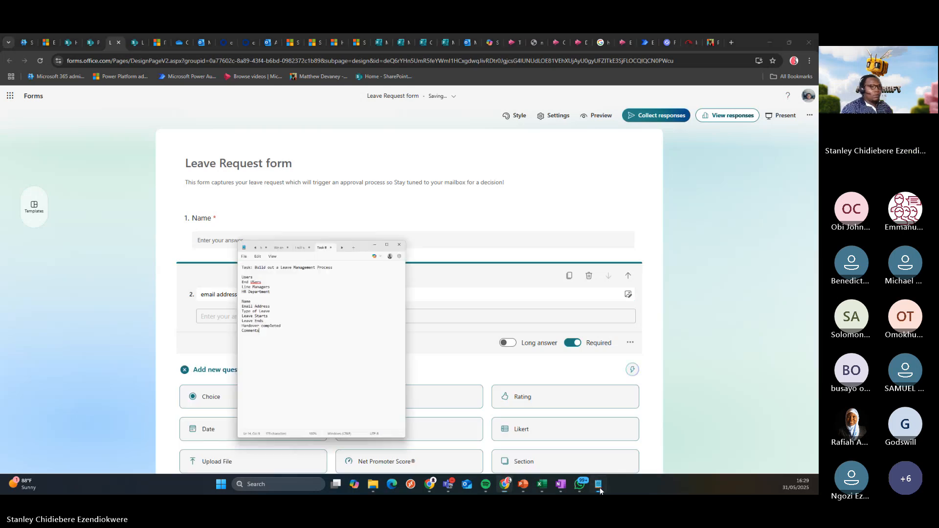
pyautogui.click(598, 486)
pyautogui.scroll(-2, 274, 358)
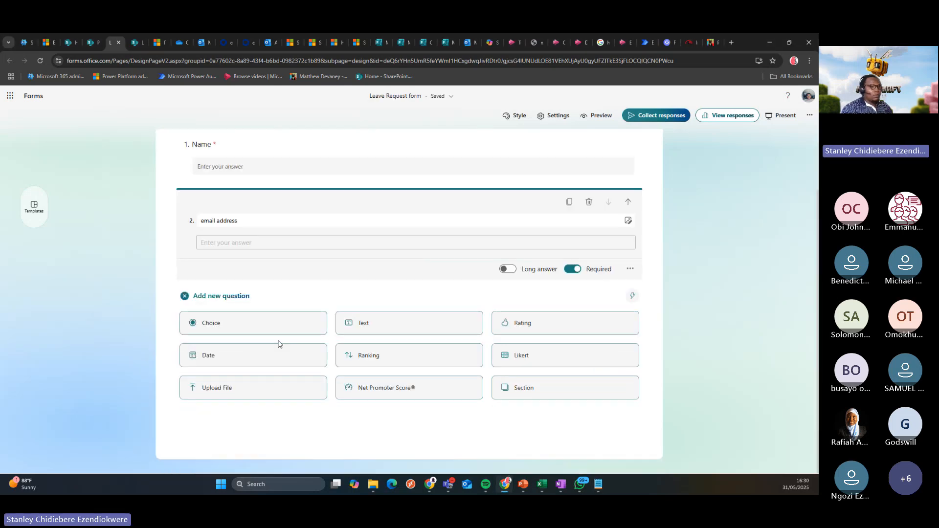
pyautogui.click(232, 319)
pyautogui.write('Typo')
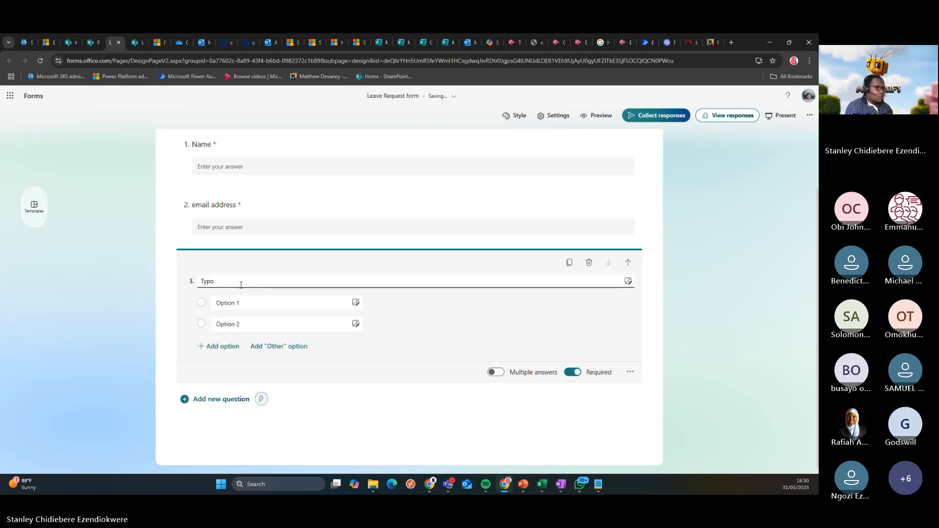
pyautogui.press('BackSpace')
pyautogui.write('e of L')
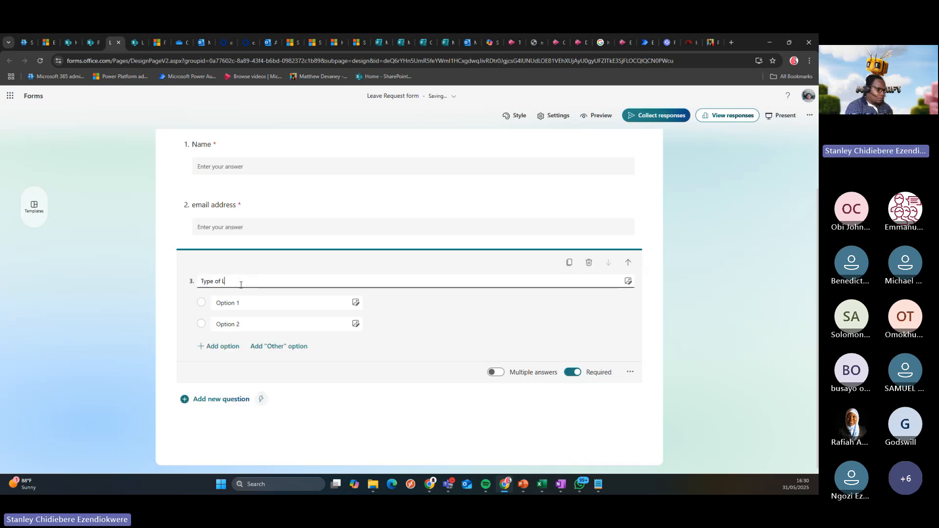
pyautogui.write('eave r')
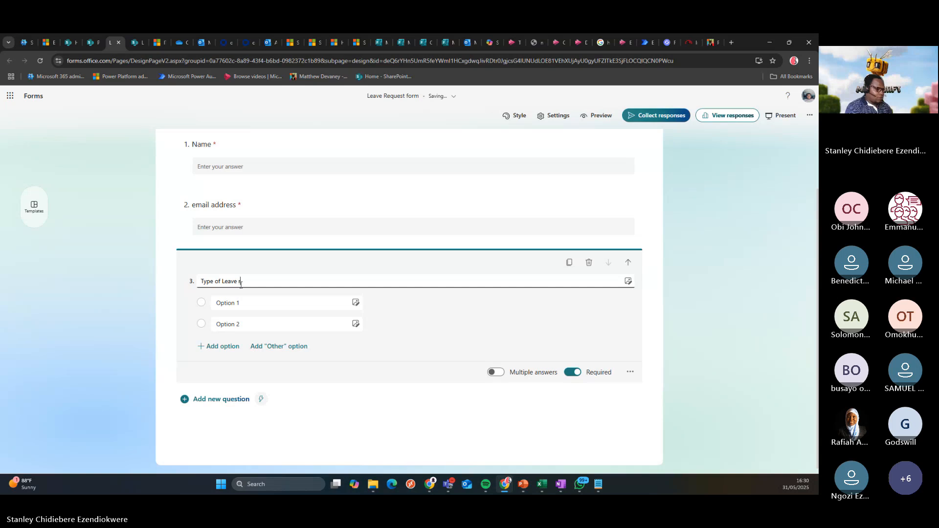
pyautogui.write('equest')
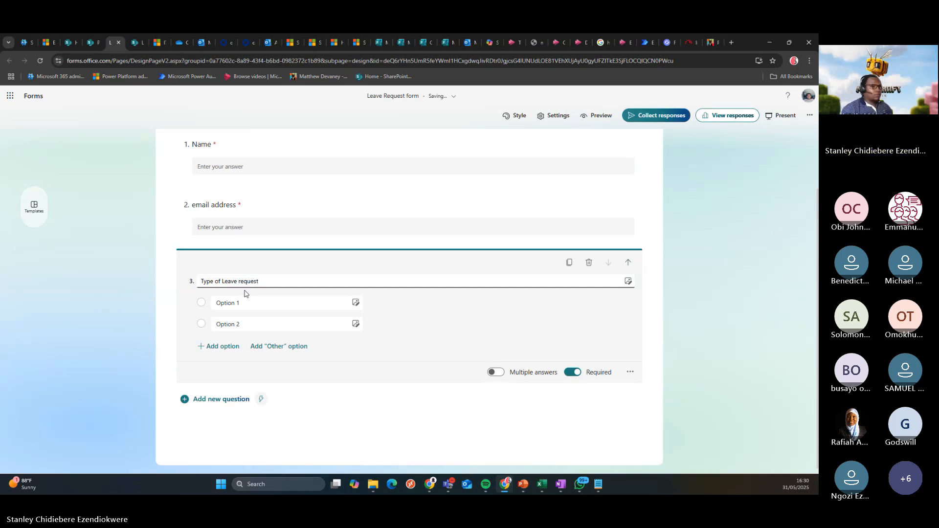
# Name the first answer option of the leave type question "Maternity" and add three more options to it
pyautogui.click(250, 298)
pyautogui.write('Matern')
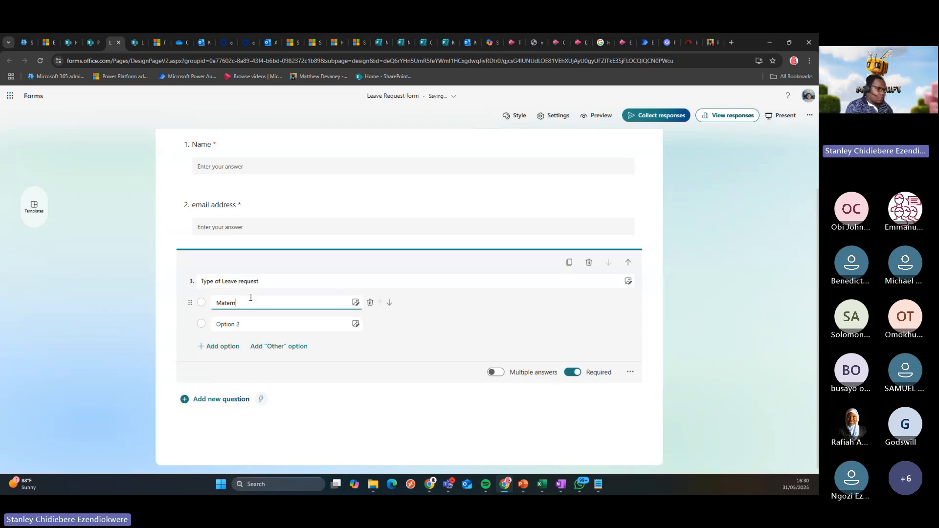
pyautogui.write('ity')
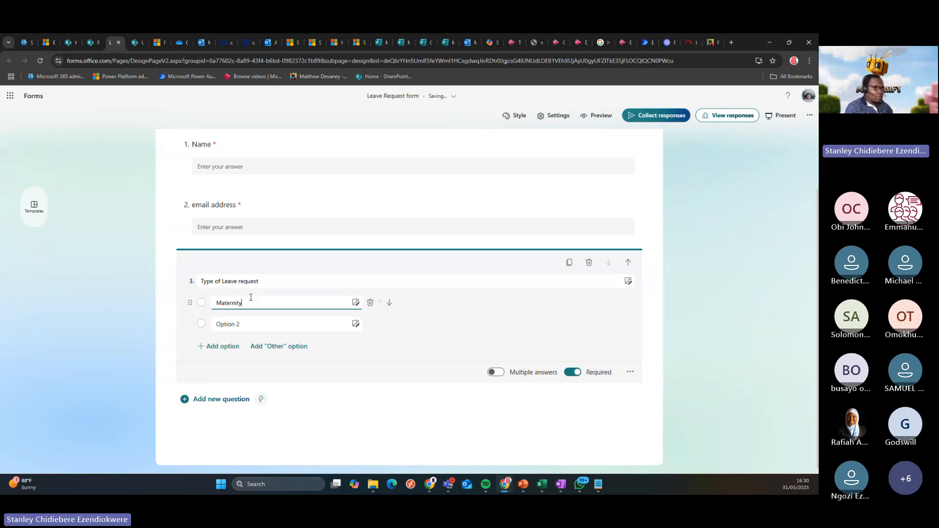
pyautogui.click(226, 350)
pyautogui.click(222, 367)
pyautogui.click(215, 389)
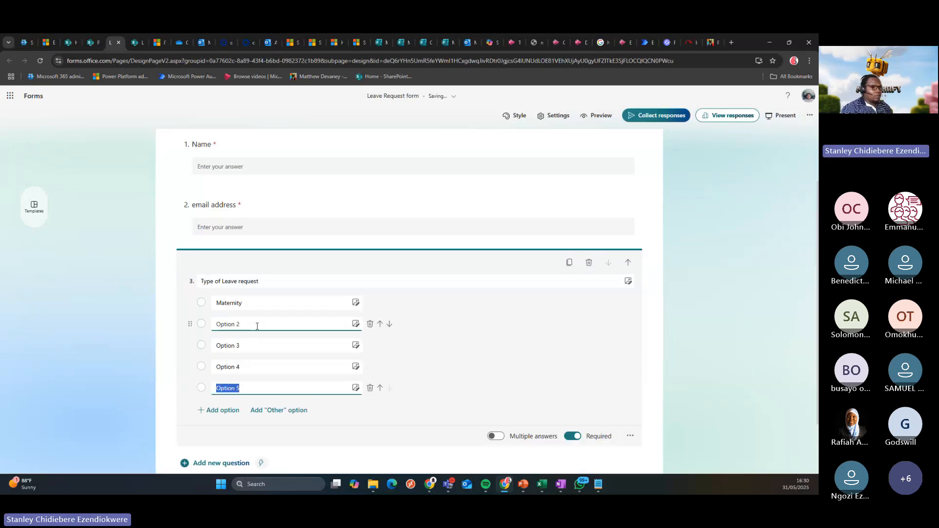
# Name the second leave type option "Sick Leave" and the third option "Compassionate Leave"
pyautogui.click(258, 326)
pyautogui.write('Sick Leave')
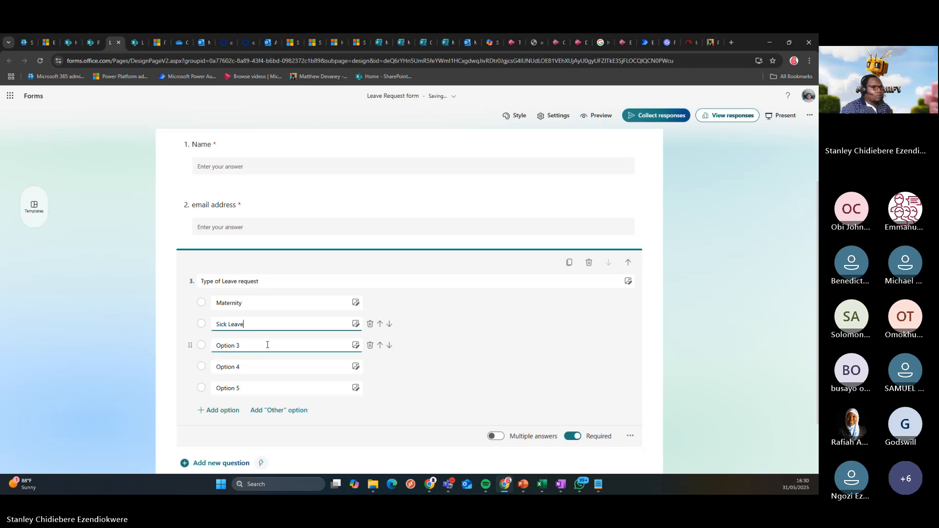
pyautogui.click(267, 345)
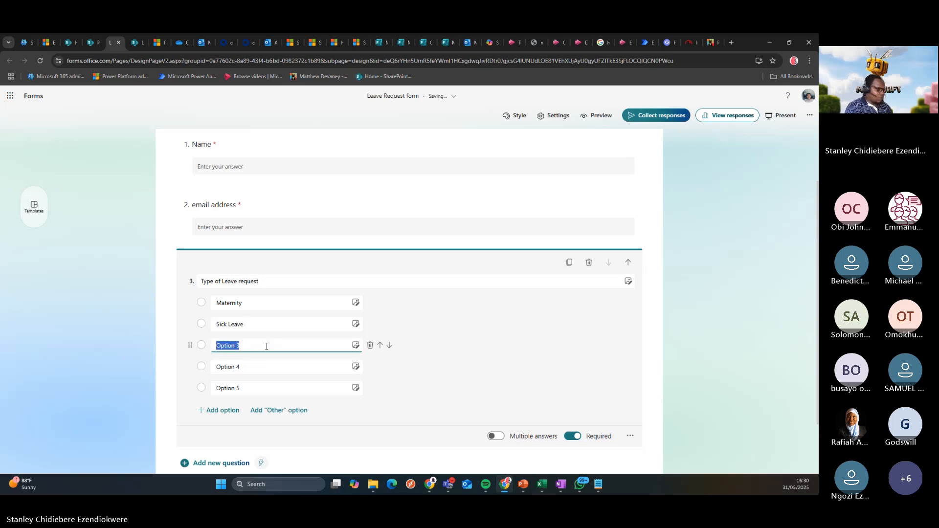
pyautogui.write('Compassi')
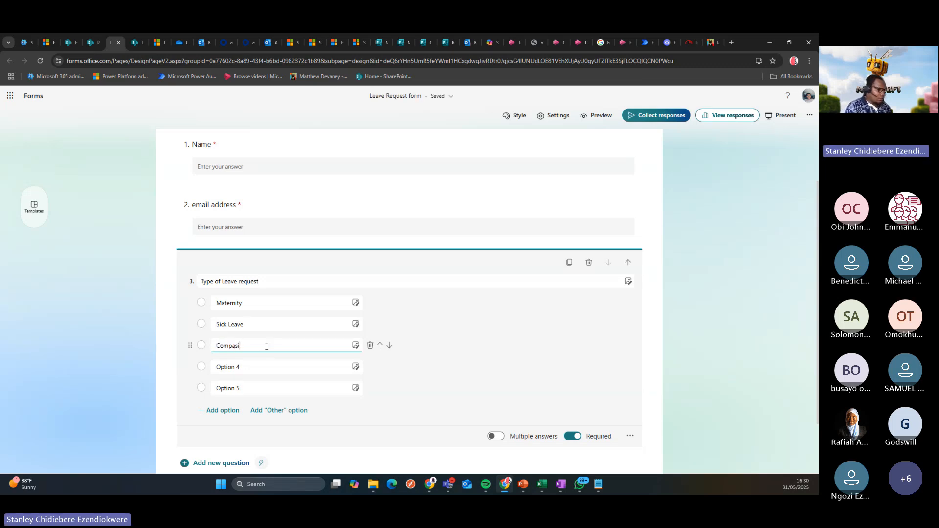
pyautogui.write('onate ')
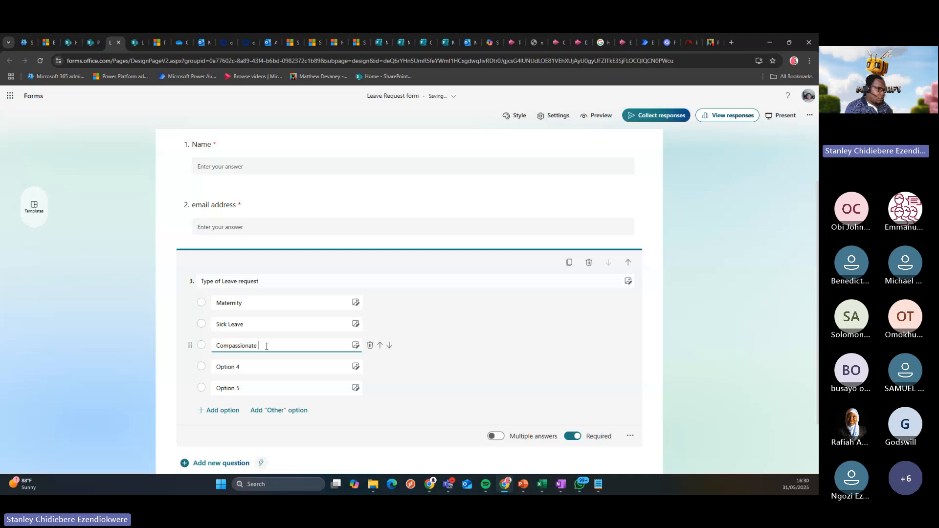
pyautogui.write('Leave')
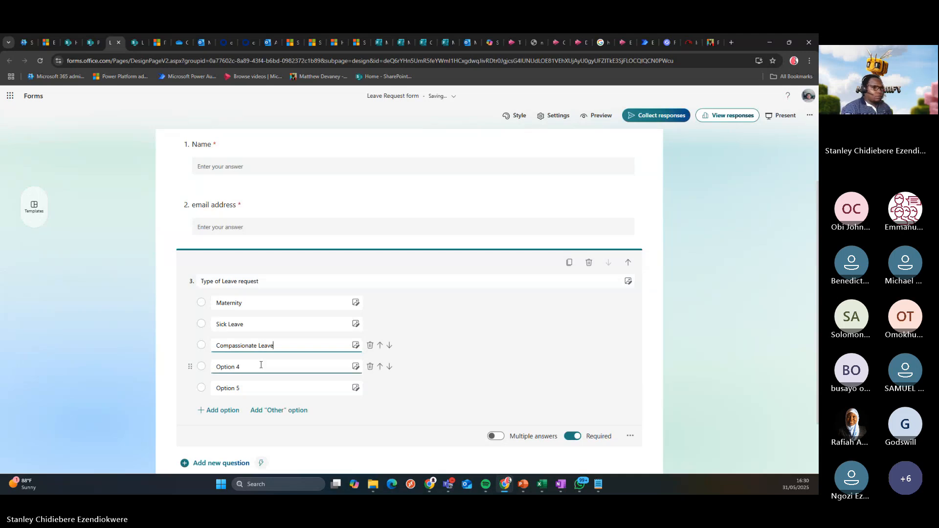
# Name the fourth leave type option "Annual Leave" and delete the unused fifth option
pyautogui.click(261, 365)
pyautogui.write('Ann')
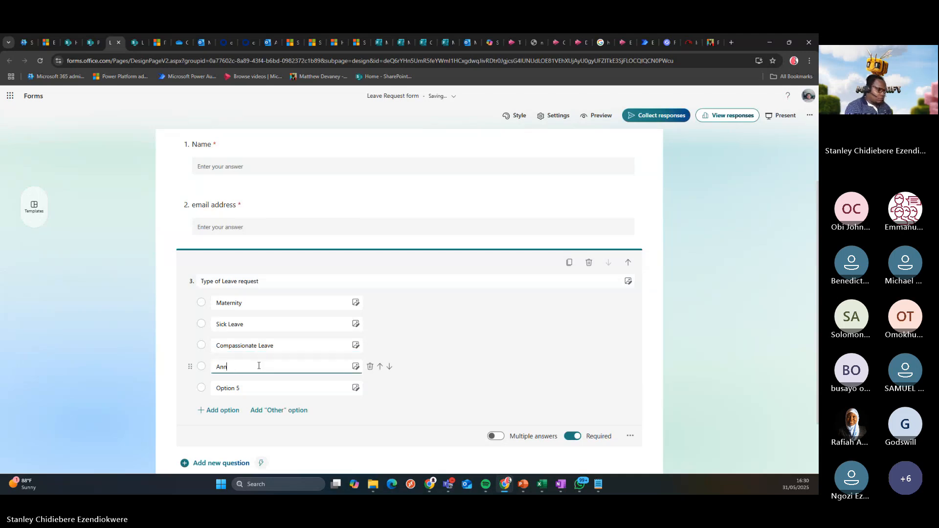
pyautogui.write('ual Leav')
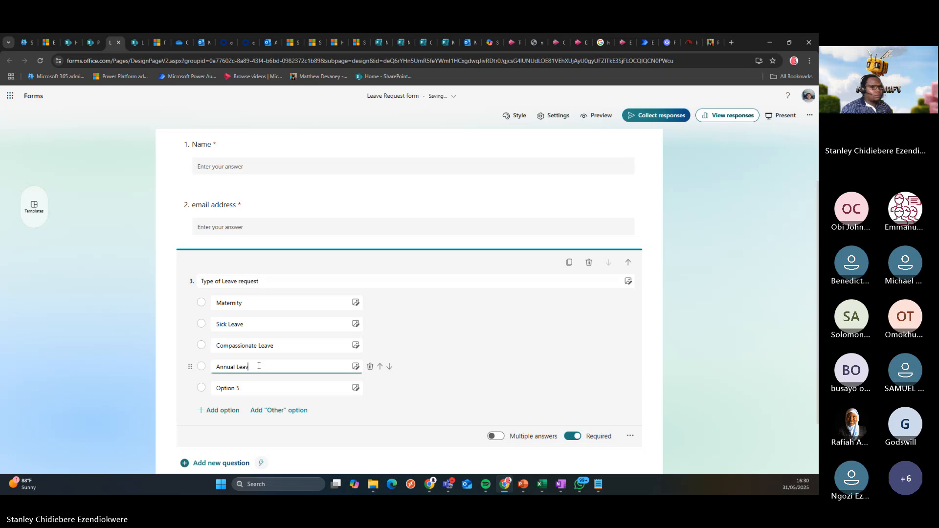
pyautogui.write('e')
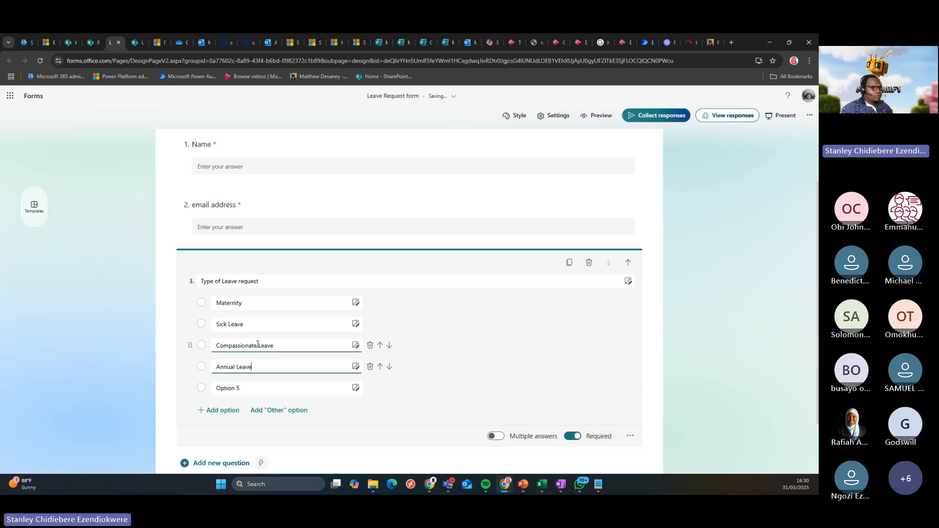
pyautogui.scroll(-1, 521, 360)
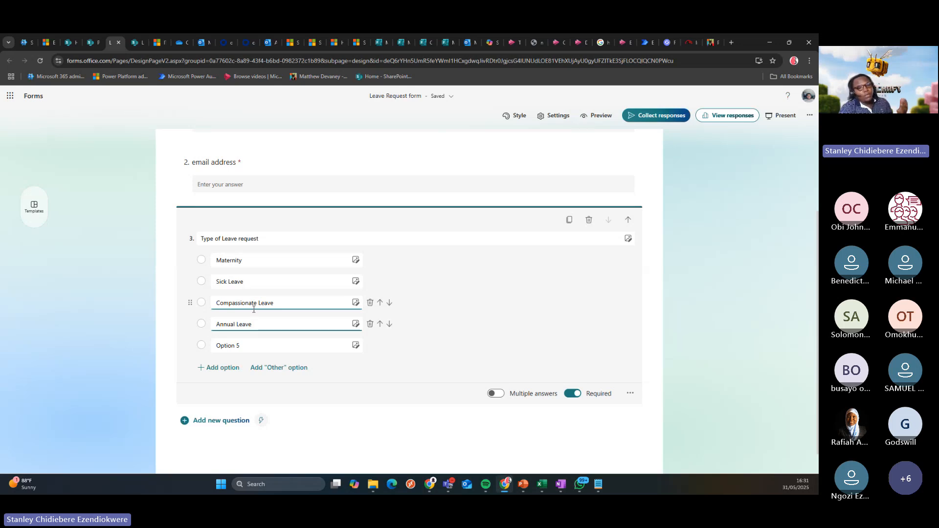
pyautogui.click(253, 342)
pyautogui.click(372, 349)
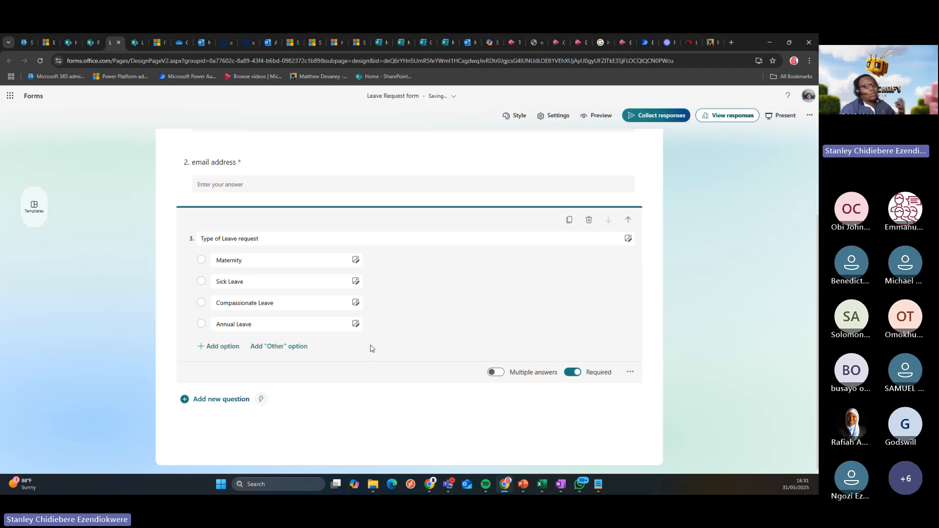
# Check the field list in Notepad and add a date question titled "Leave Start Date" below the leave type question
pyautogui.click(222, 400)
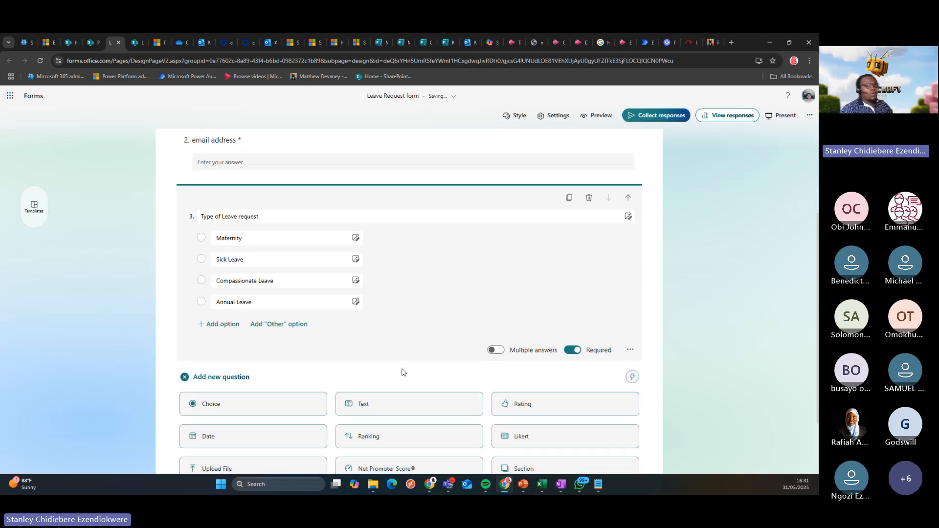
pyautogui.click(631, 270)
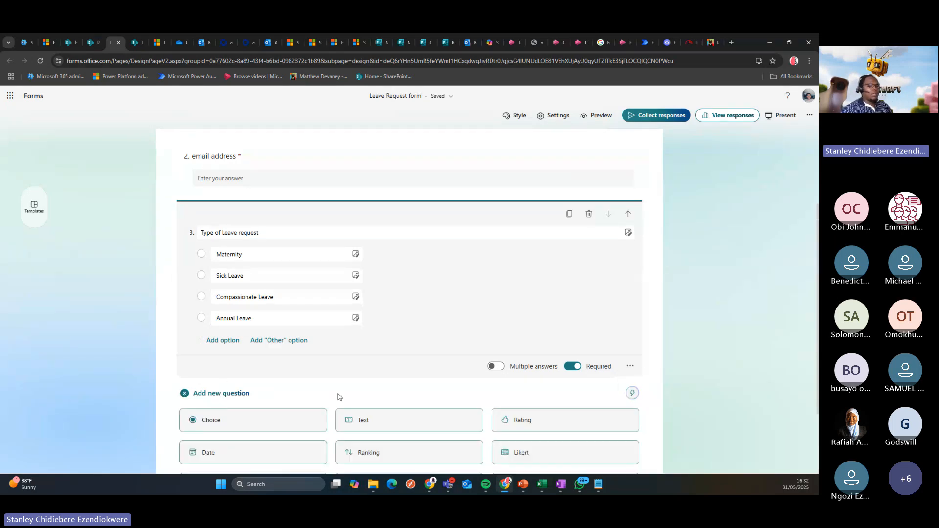
pyautogui.click(600, 485)
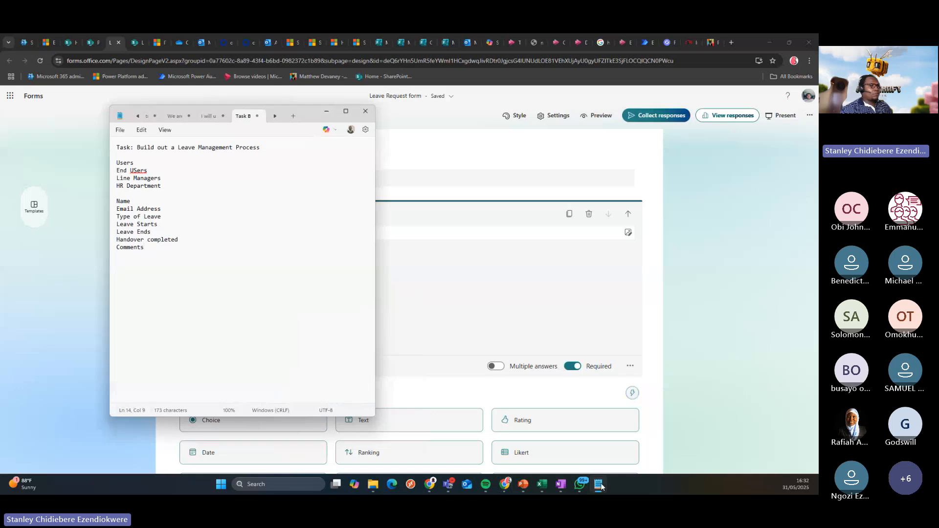
pyautogui.click(600, 485)
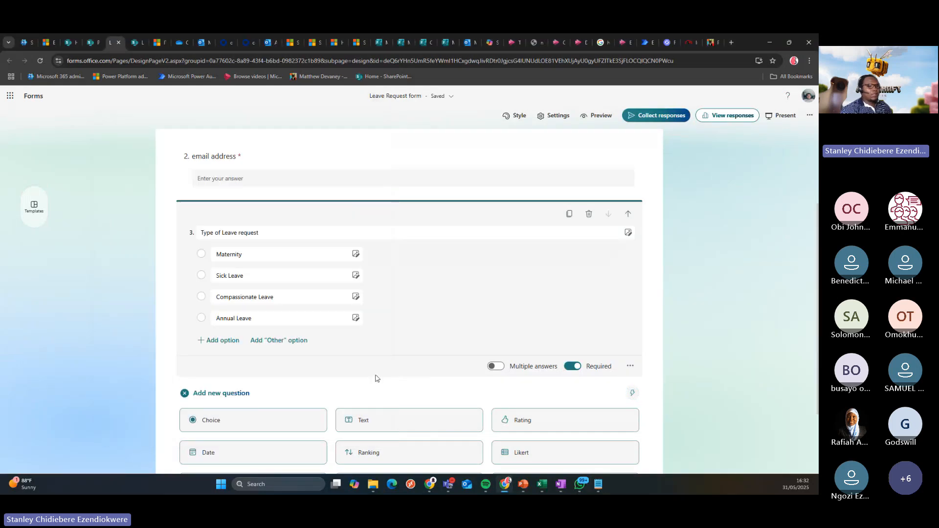
pyautogui.scroll(-2, 375, 380)
pyautogui.click(210, 368)
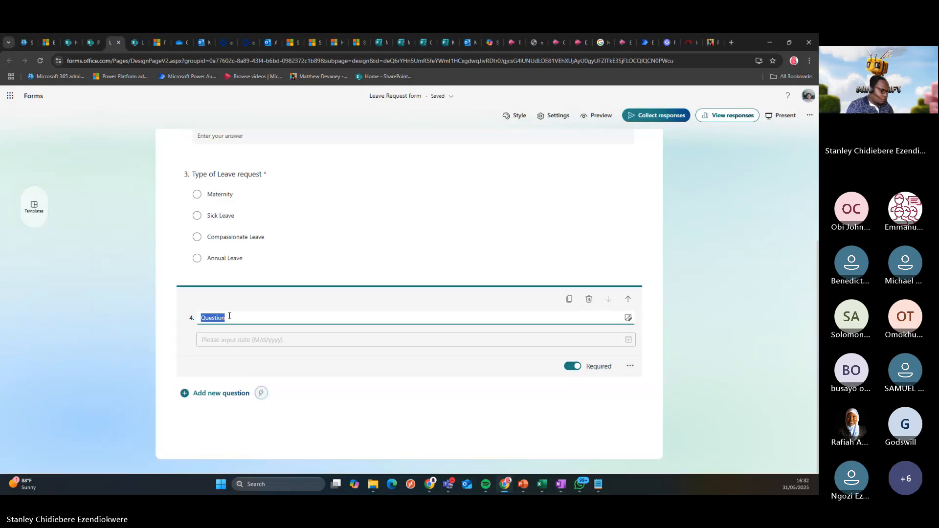
pyautogui.write('Leave STart Date')
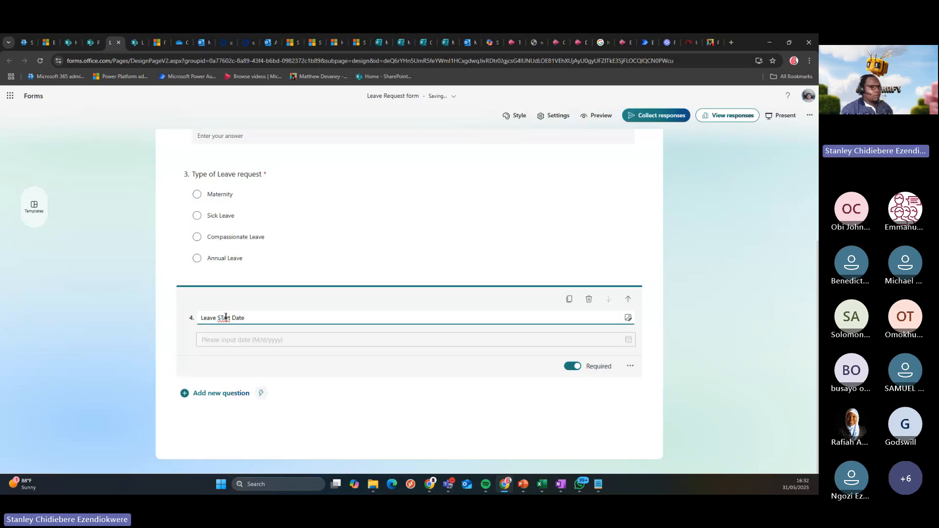
pyautogui.rightClick(225, 317)
pyautogui.click(244, 120)
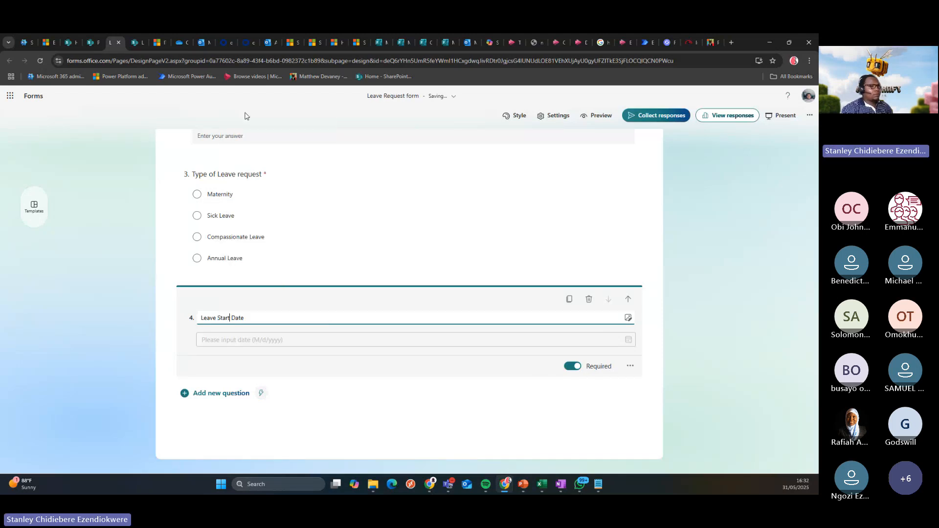
pyautogui.click(218, 357)
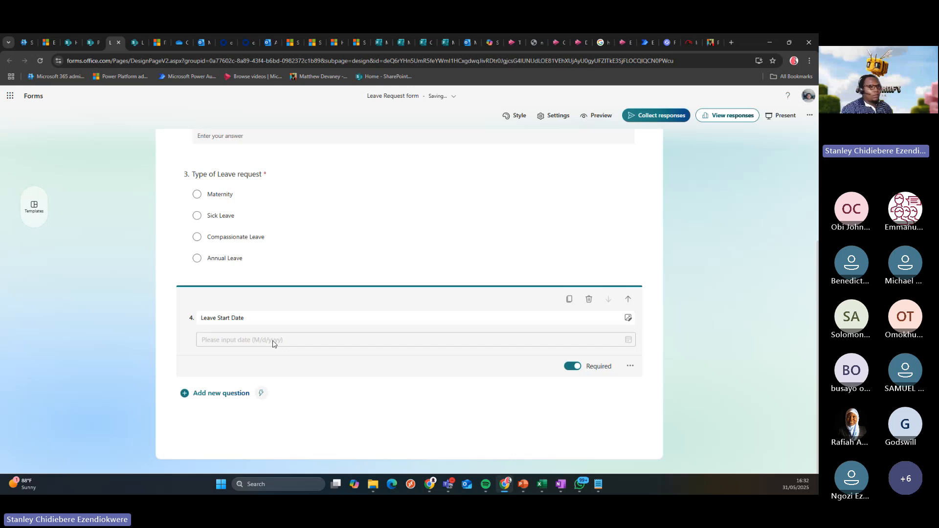
# Add a second date question titled "Leave End Date" below the start date question
pyautogui.click(206, 398)
pyautogui.click(293, 444)
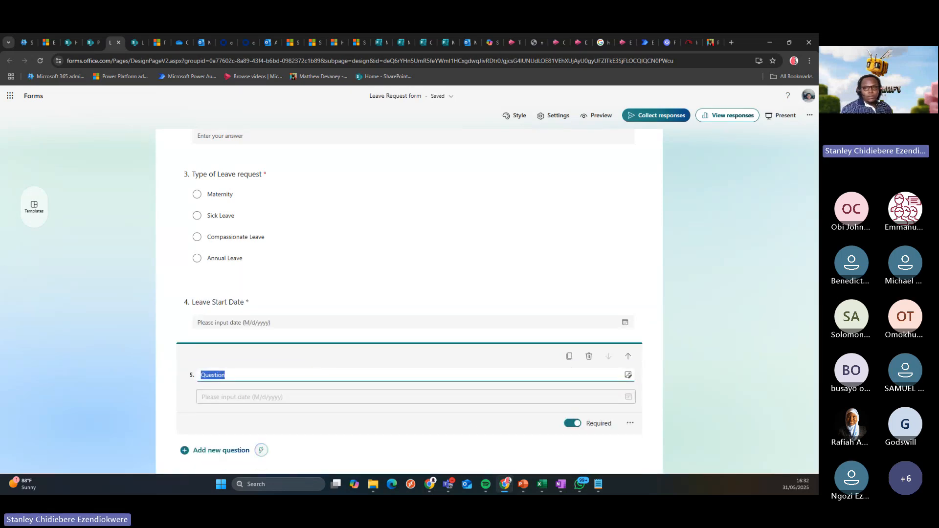
pyautogui.hotkey('alt', 'Tab')
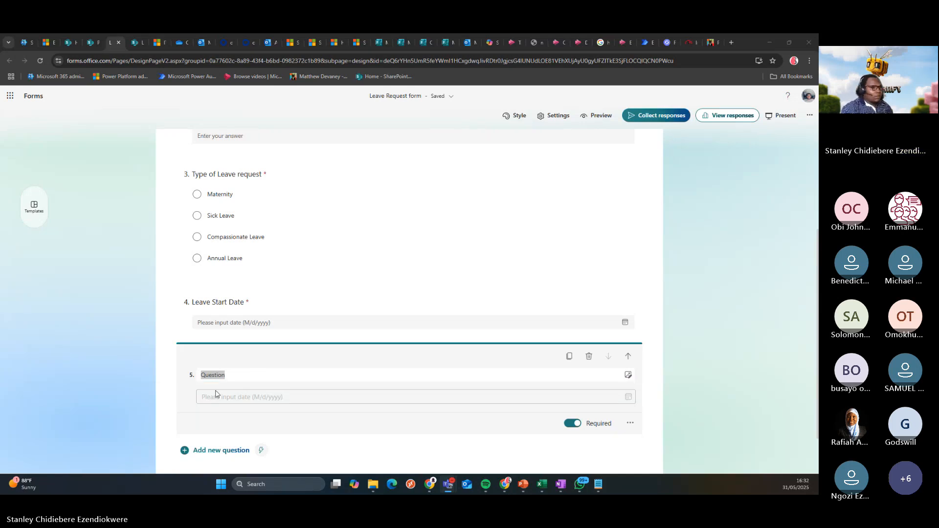
pyautogui.click(250, 375)
pyautogui.click(250, 375)
pyautogui.doubleClick(250, 375)
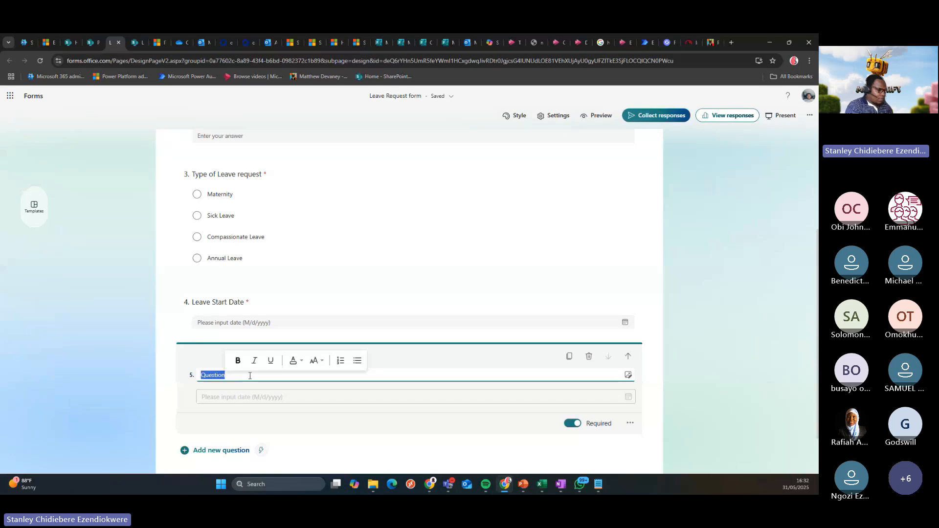
pyautogui.write('Leave')
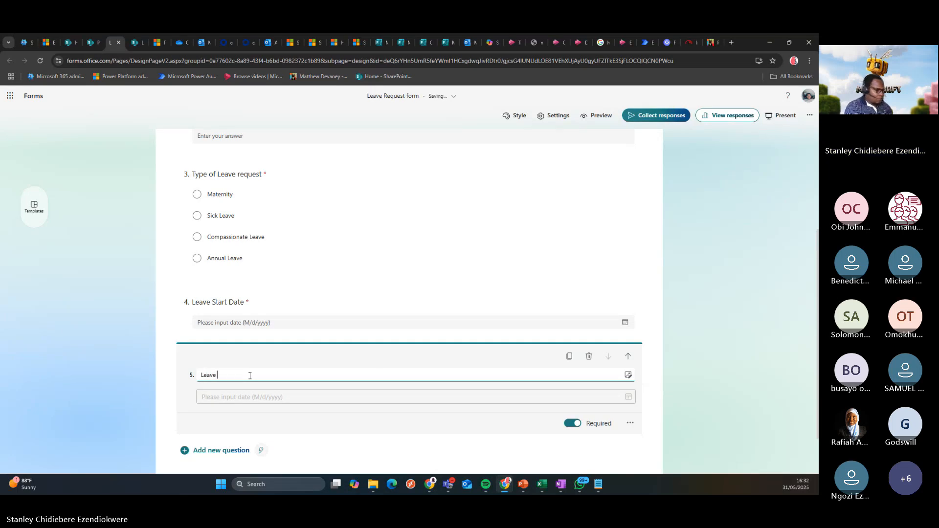
pyautogui.write(' E')
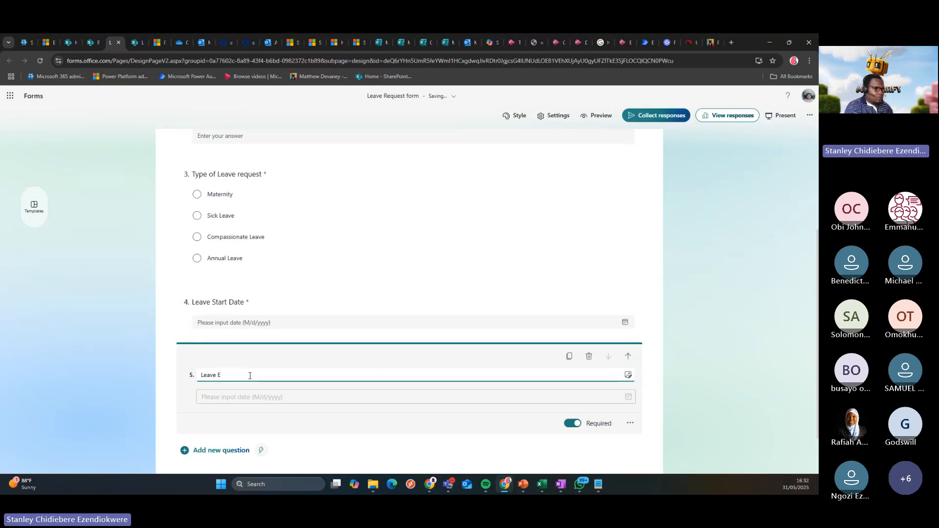
pyautogui.write('nd Date')
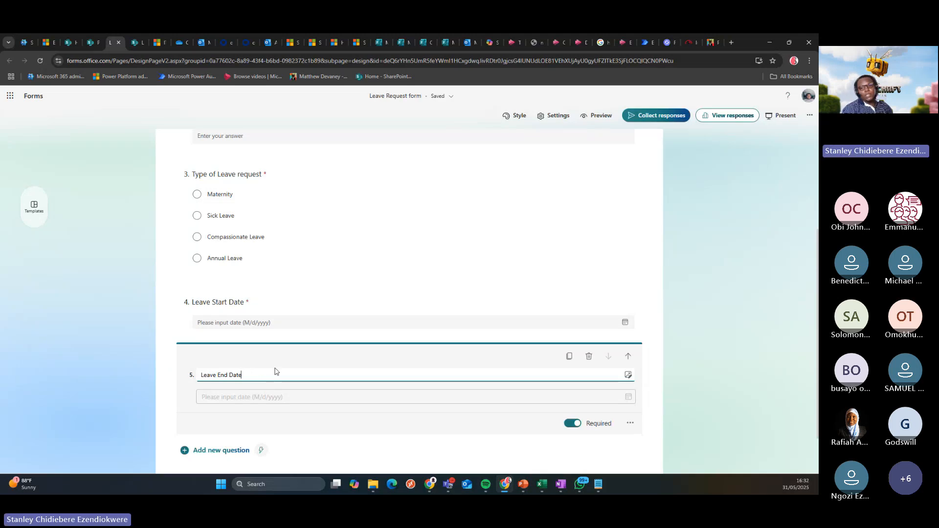
# Highlight the form ID in the page address and check the field list in Notepad
pyautogui.scroll(-1, 276, 372)
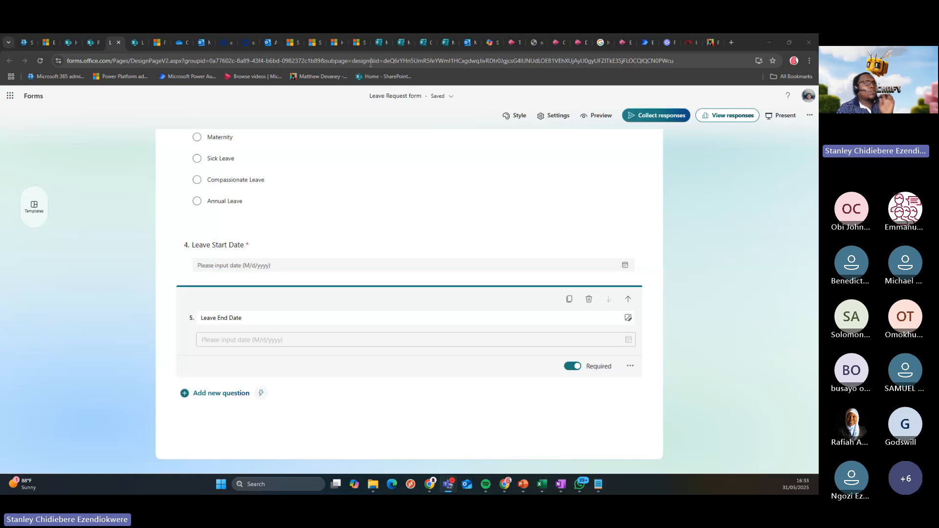
pyautogui.moveTo(385, 61); pyautogui.dragTo(674, 63)
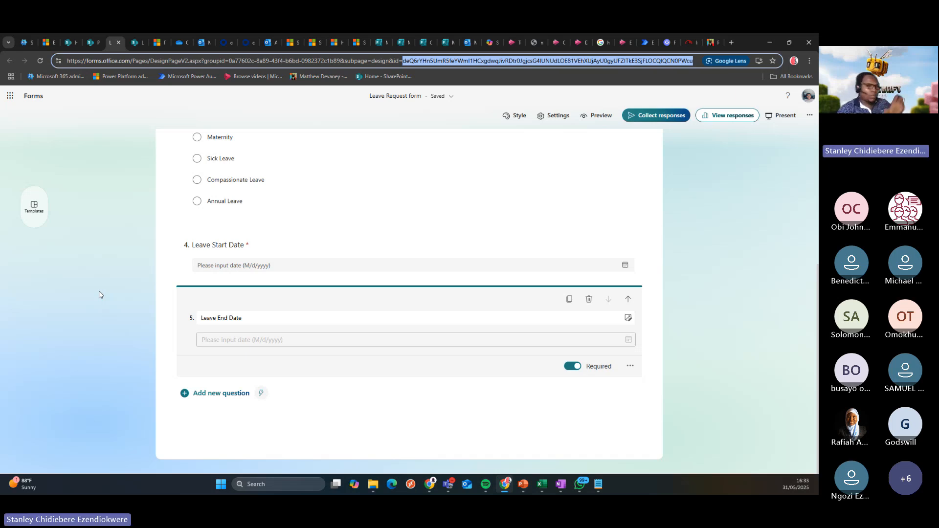
pyautogui.click(599, 485)
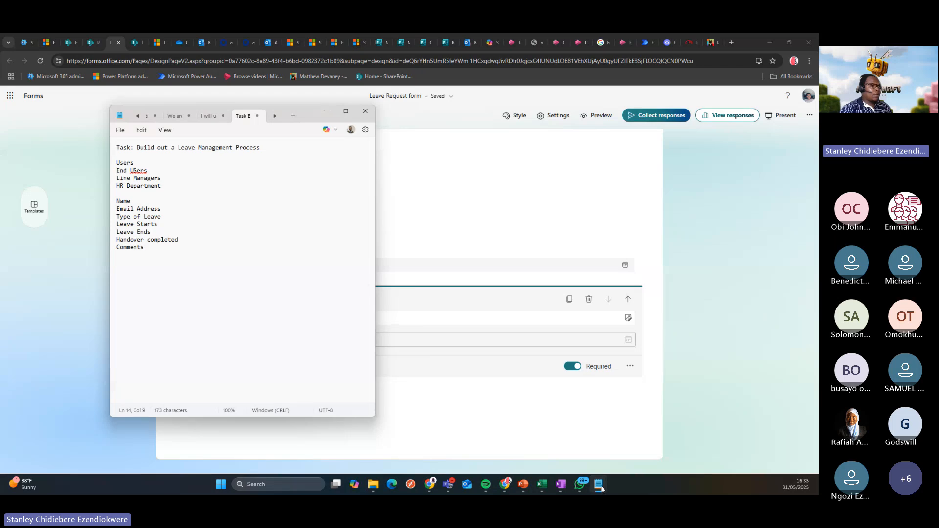
pyautogui.click(600, 485)
# Delete the "Leave End Date" question from the form
pyautogui.click(204, 395)
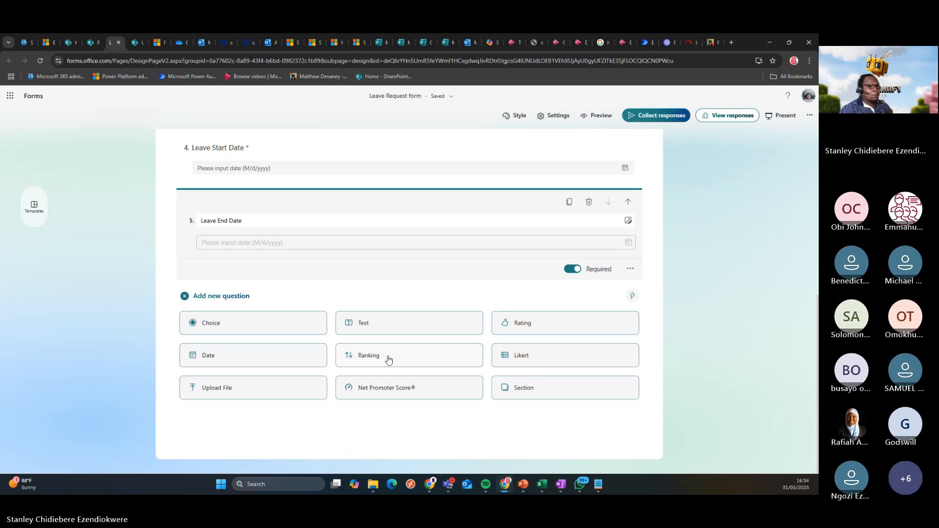
pyautogui.click(222, 318)
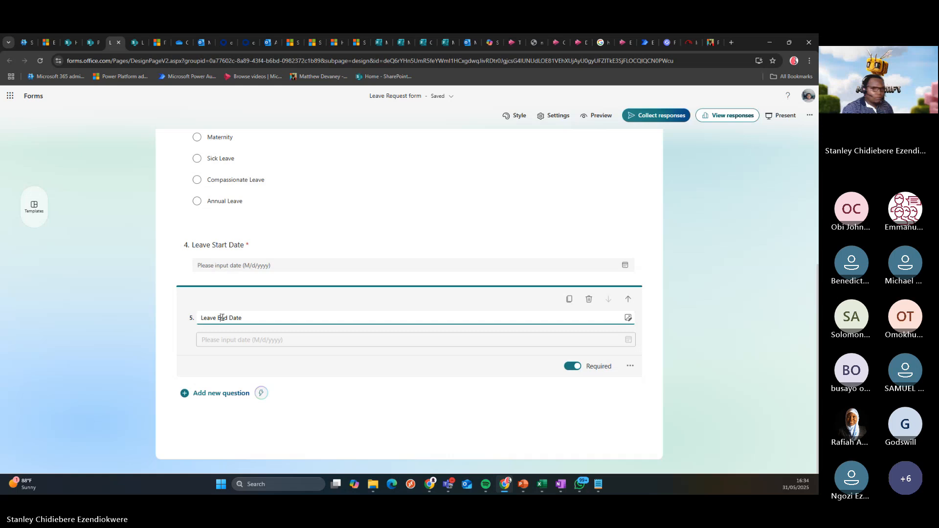
pyautogui.click(587, 299)
# Add a choice question titled "Handover Completed?" below the start date question, with the options "Yes" and "No"
pyautogui.click(218, 393)
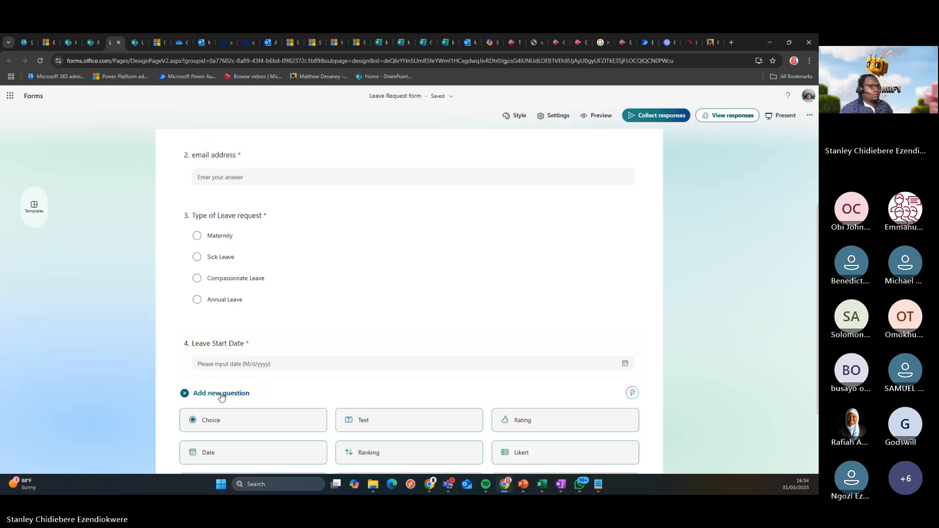
pyautogui.click(254, 420)
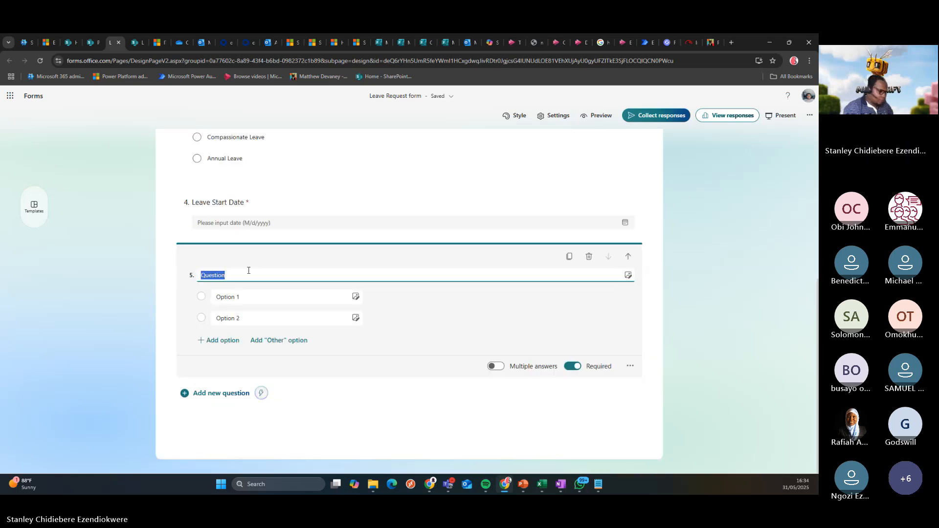
pyautogui.write('Handove')
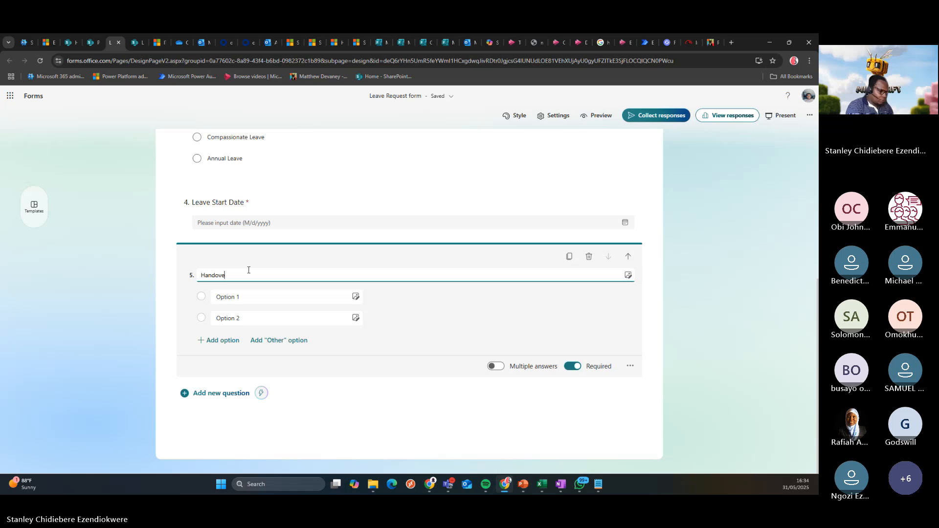
pyautogui.write('r Completed?')
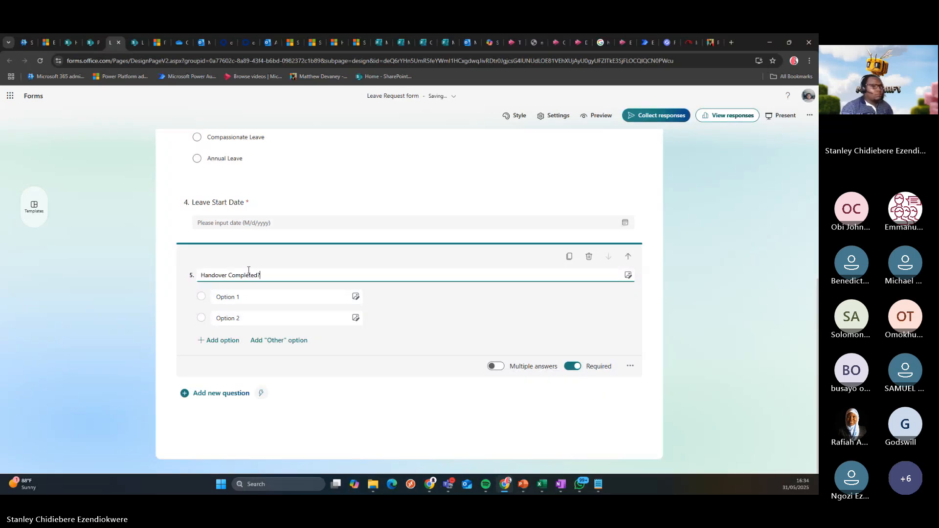
pyautogui.click(223, 297)
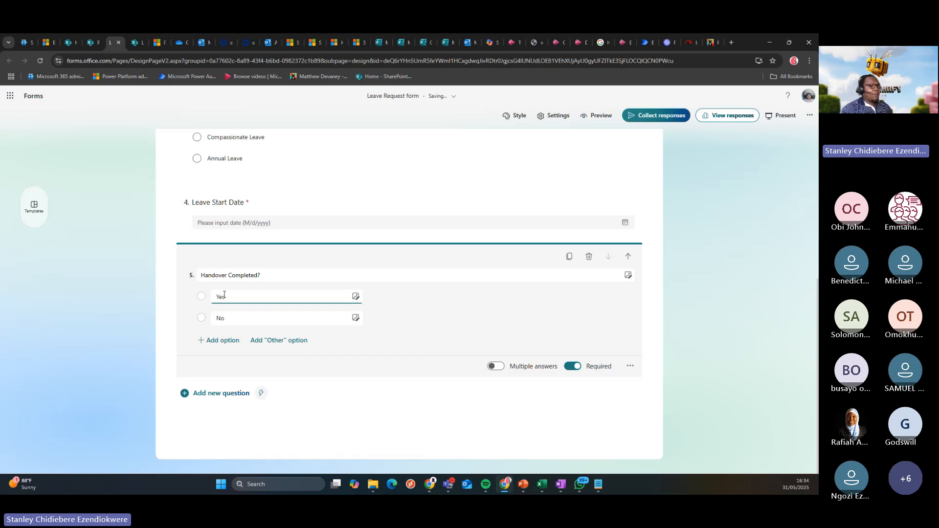
# Check the field list in Notepad and add a text question below "Handover Completed?"
pyautogui.click(598, 484)
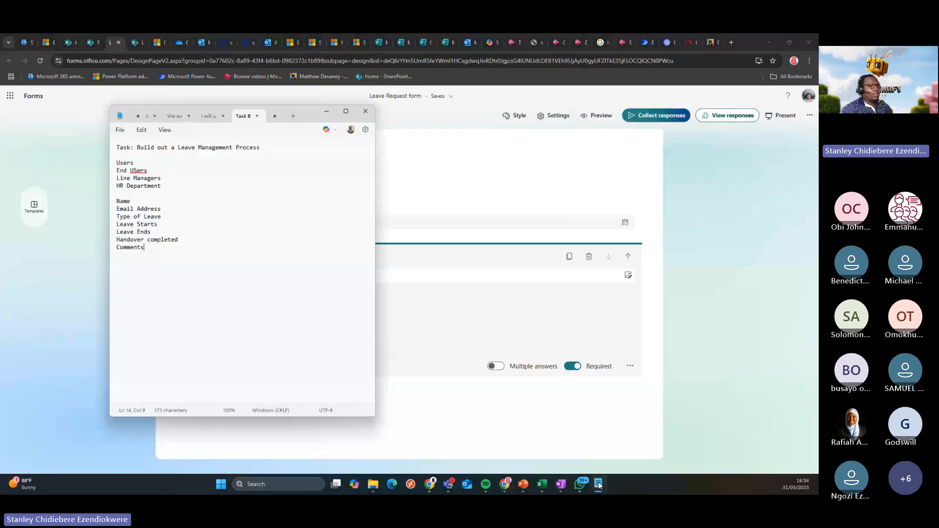
pyautogui.click(598, 484)
pyautogui.click(221, 392)
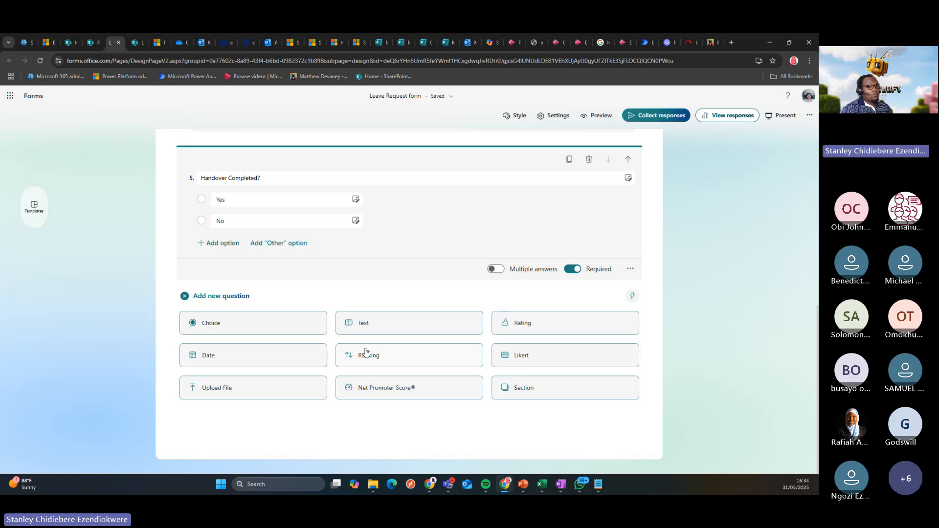
pyautogui.click(395, 322)
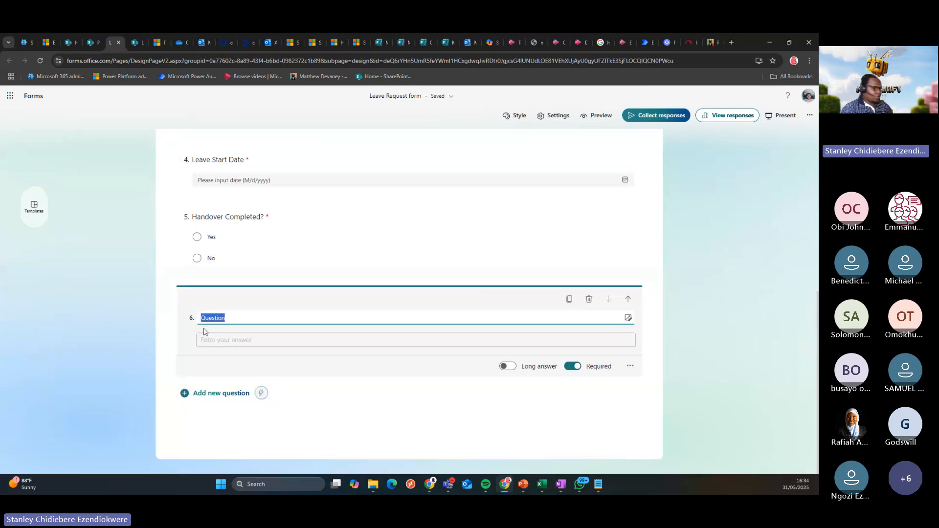
# Title the new text question "Any comment for the person taking over from you?"
pyautogui.write('Comment')
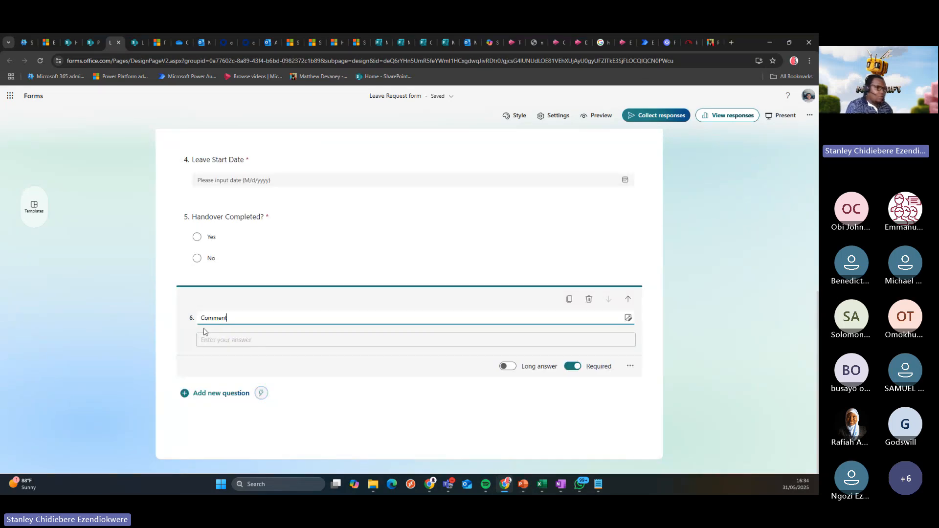
pyautogui.hotkey('ctrl', 'a')
pyautogui.press('BackSpace')
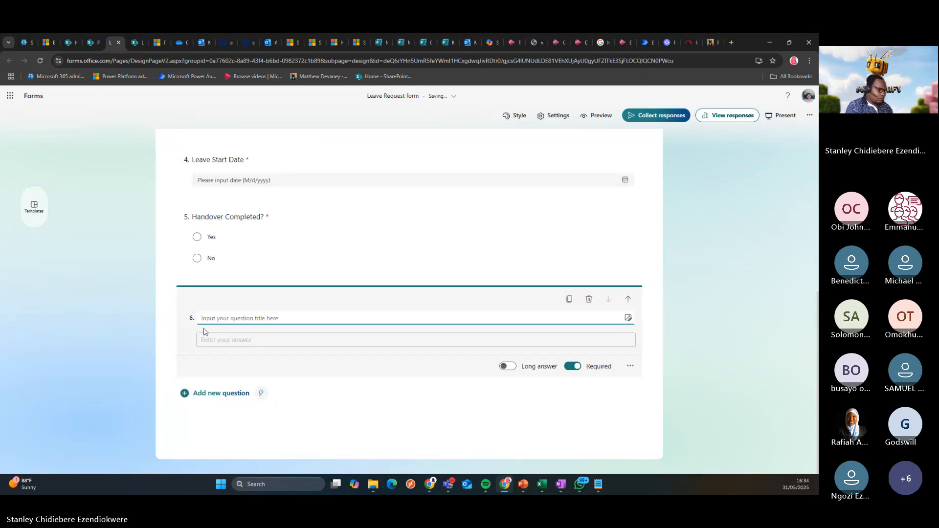
pyautogui.write('Any comment for y')
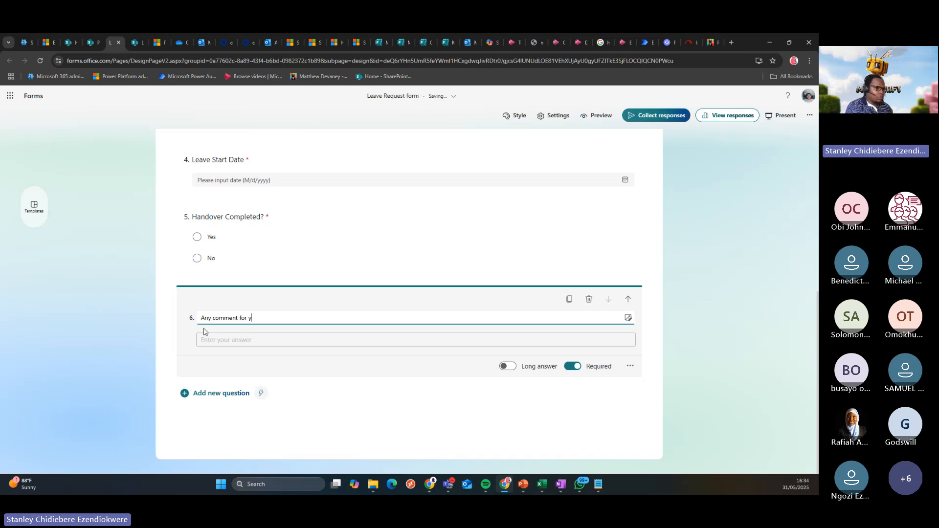
pyautogui.write('o')
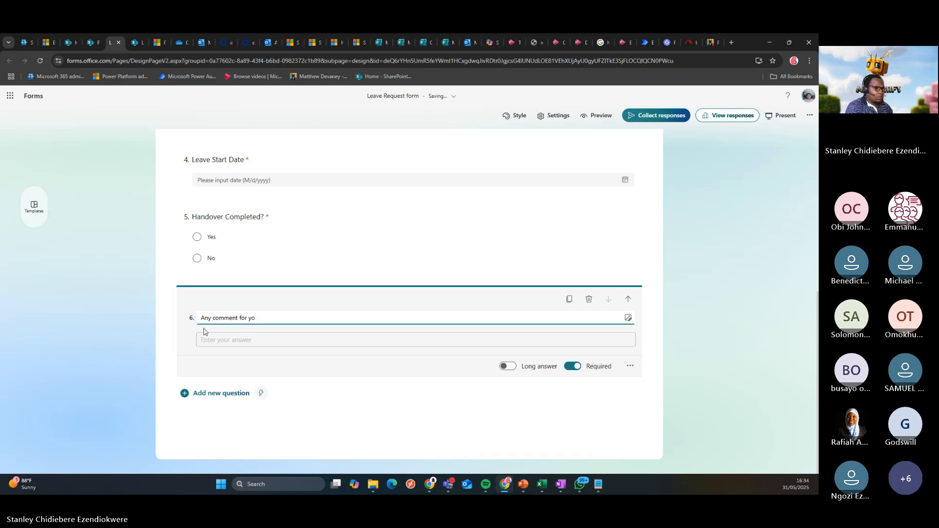
pyautogui.press('BackSpace')
pyautogui.press('BackSpace')
pyautogui.write('teh person ta')
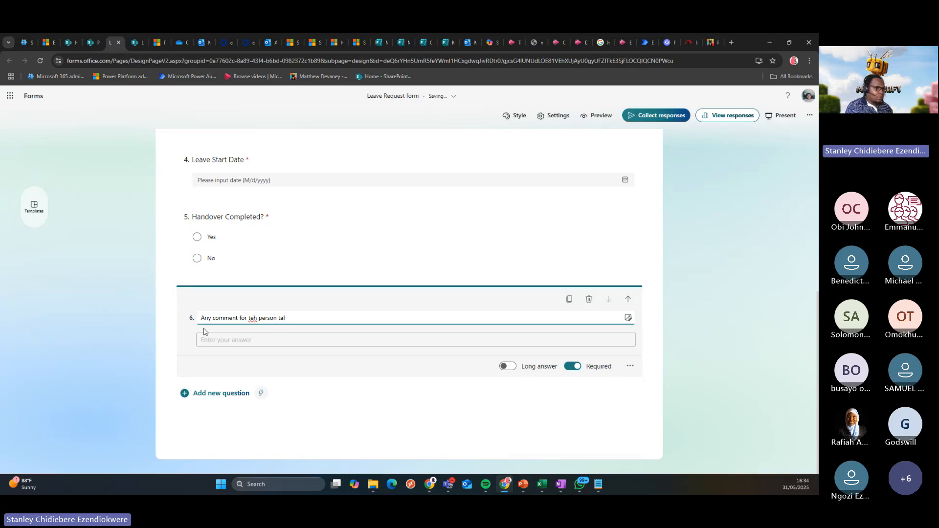
pyautogui.write('king over from you?')
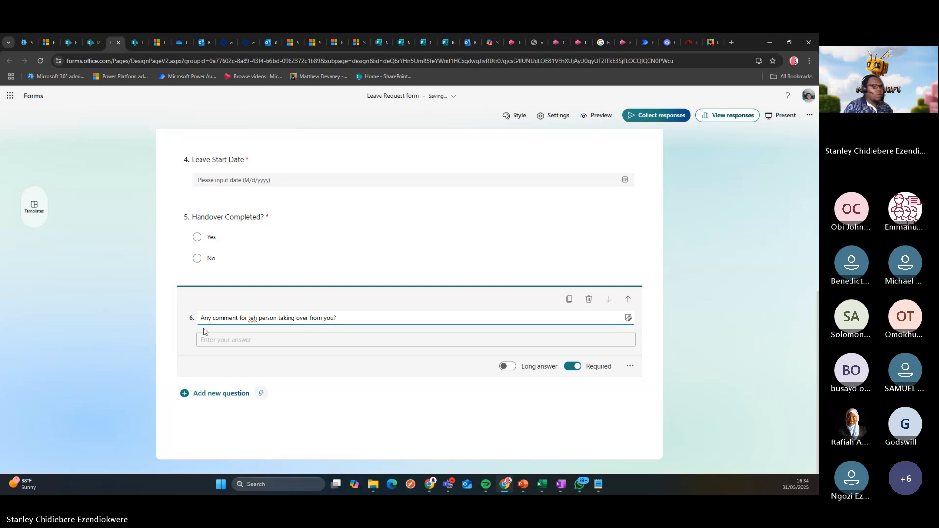
pyautogui.rightClick(253, 318)
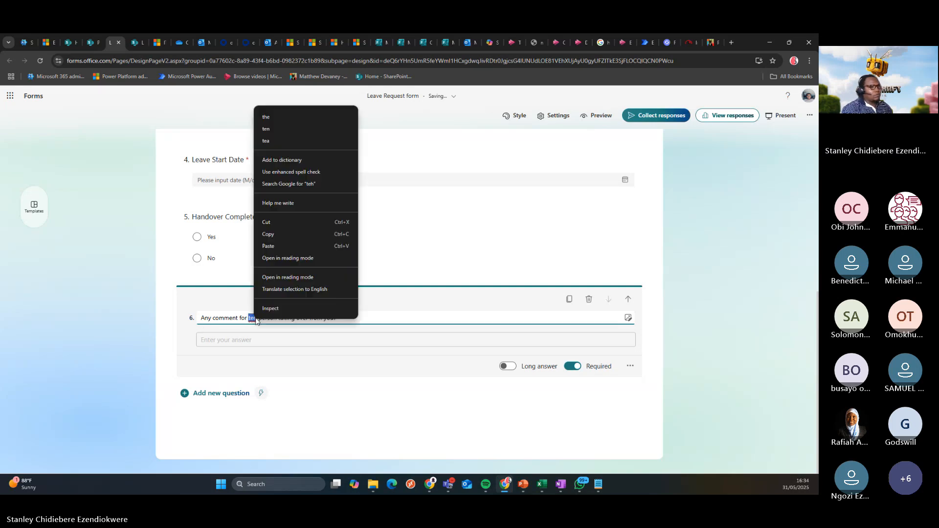
pyautogui.click(272, 119)
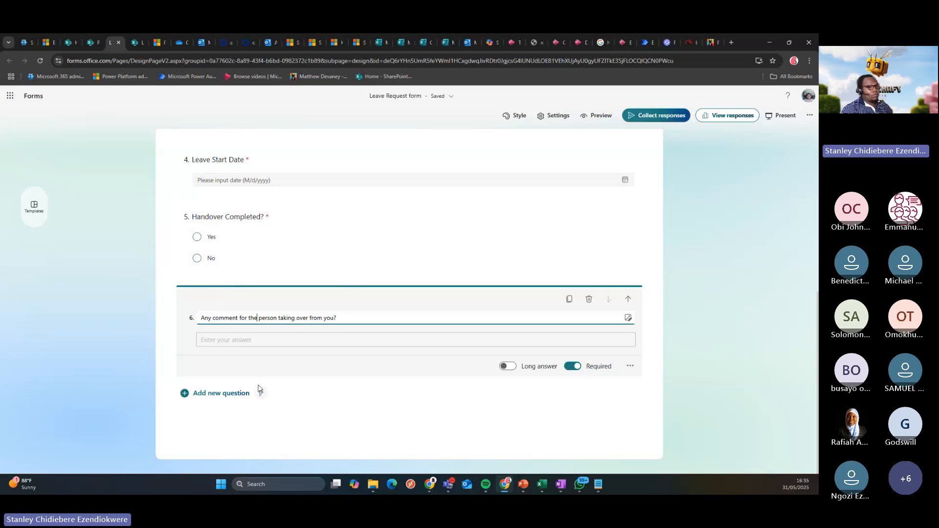
# Add a text question titled "Email address of the person taking over from you" and move it above the comment question
pyautogui.click(225, 393)
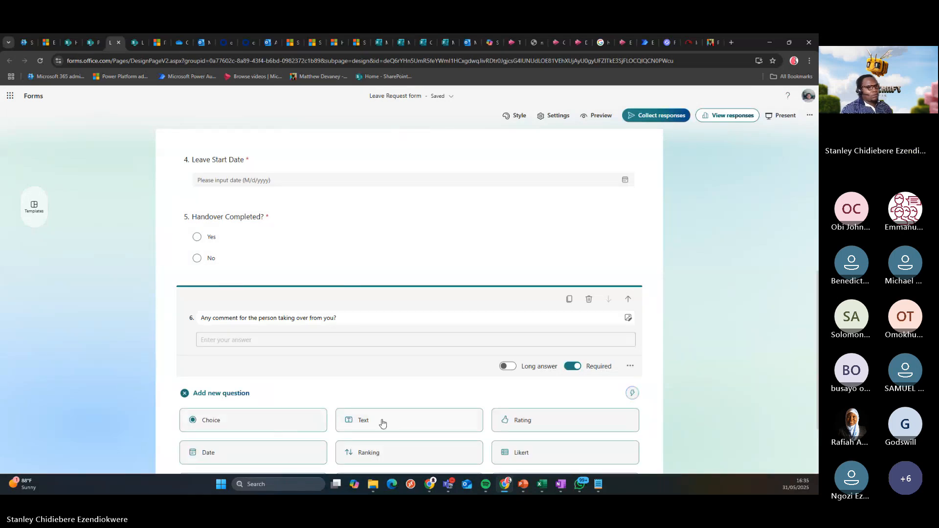
pyautogui.click(383, 424)
pyautogui.write('Wh')
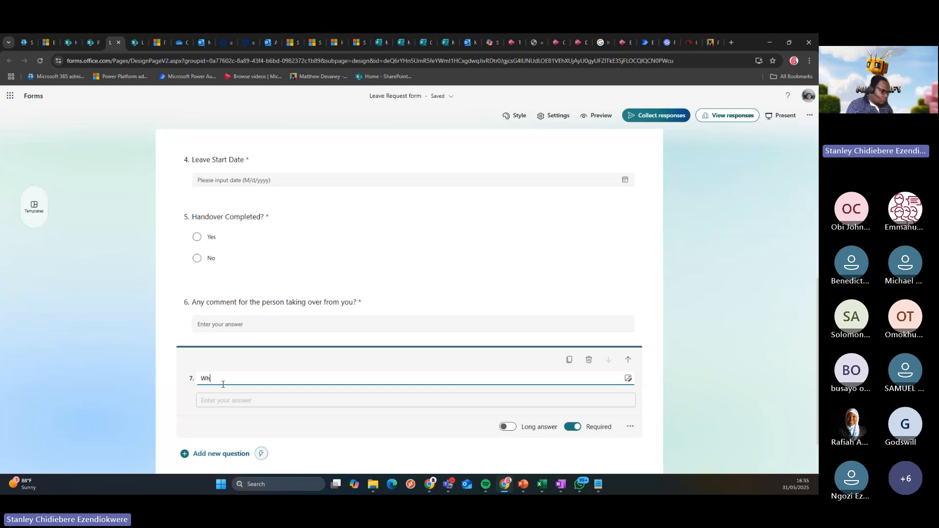
pyautogui.write('om')
pyautogui.press('BackSpace')
pyautogui.press('BackSpace')
pyautogui.press('BackSpace')
pyautogui.press('BackSpace')
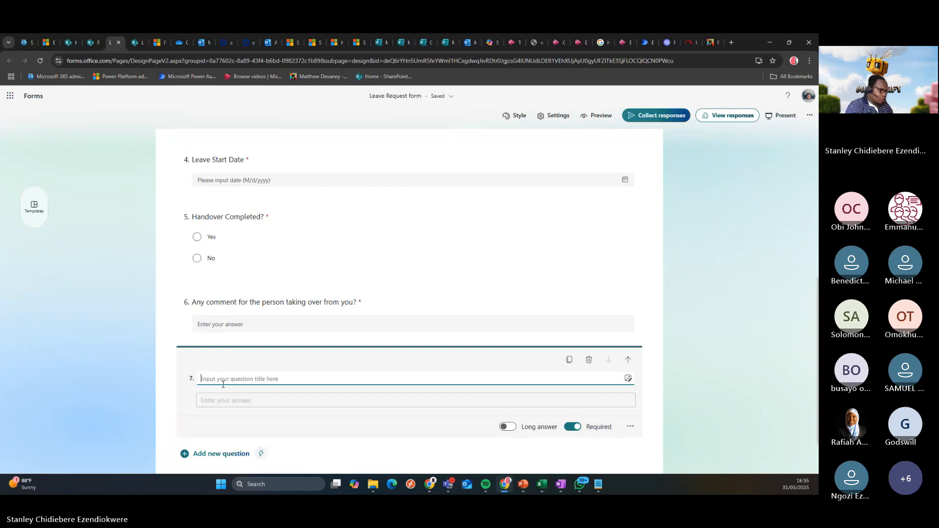
pyautogui.write('Email address of teh pe')
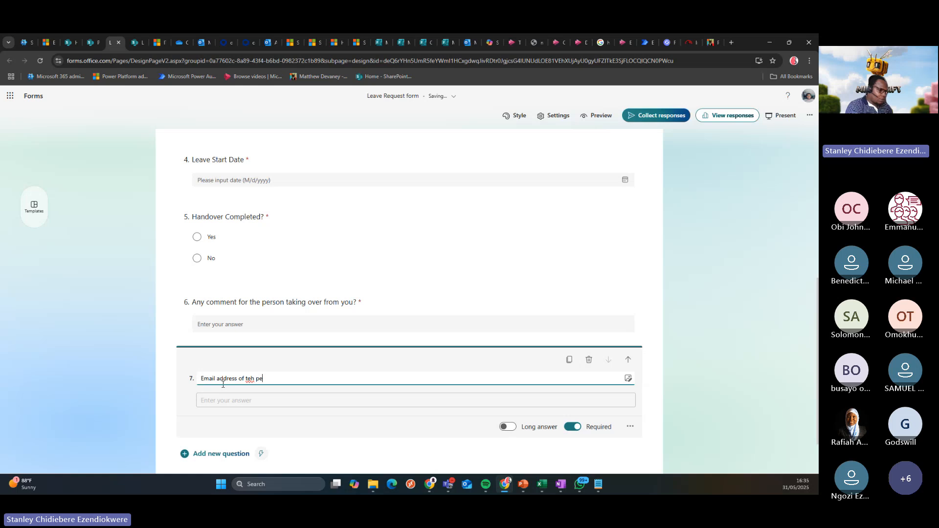
pyautogui.write('rson taking over fr')
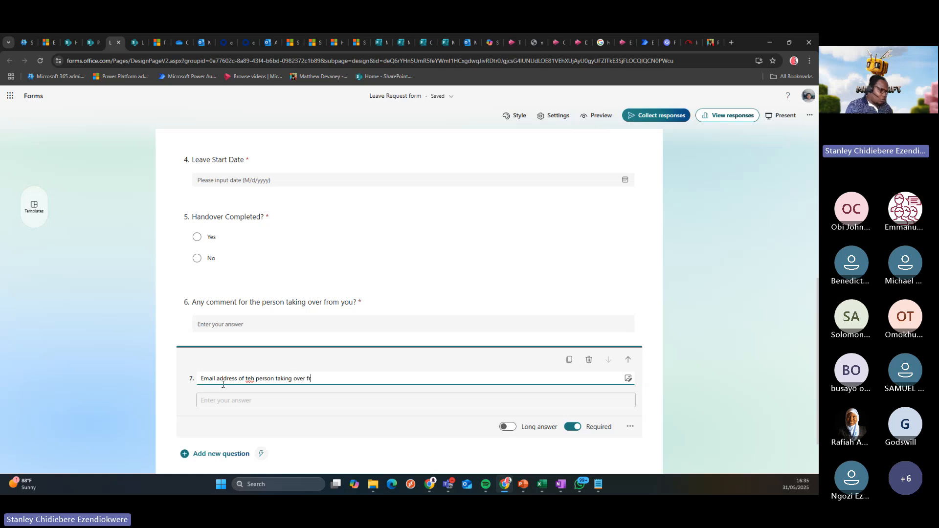
pyautogui.write('om you')
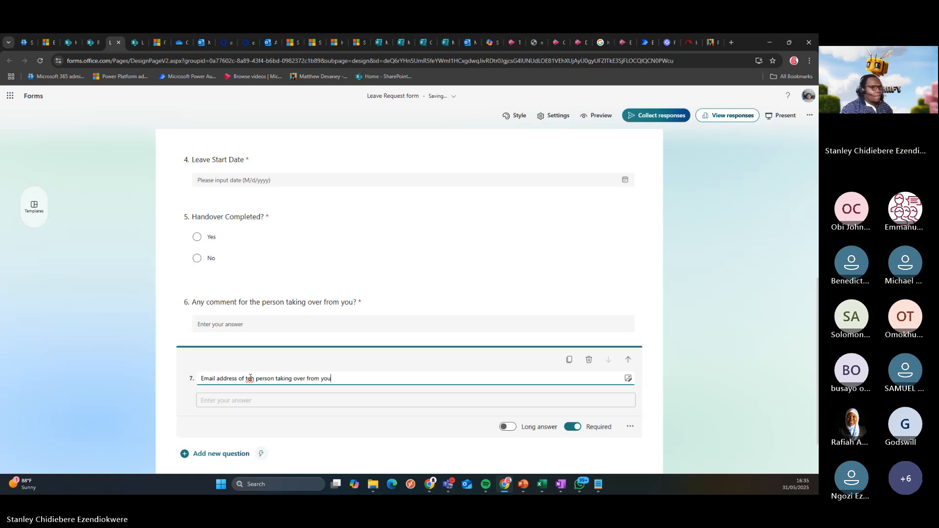
pyautogui.rightClick(250, 378)
pyautogui.click(278, 184)
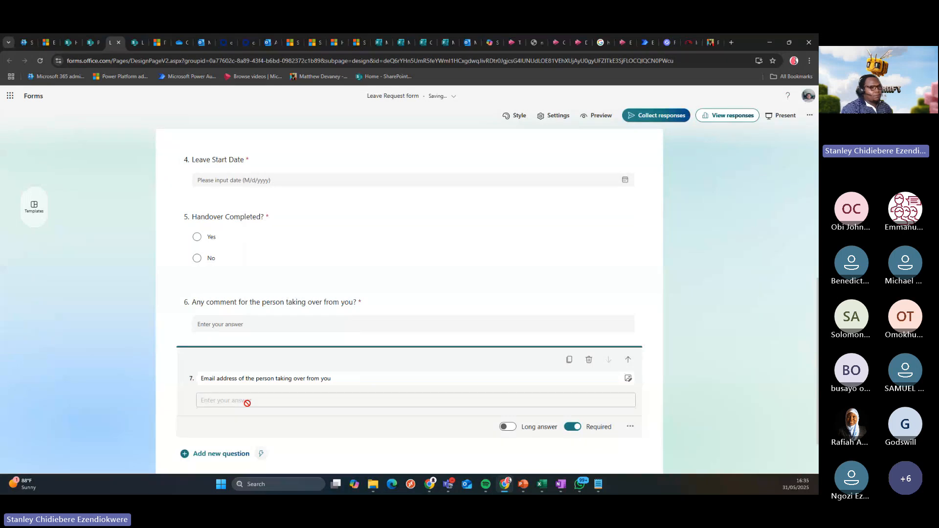
pyautogui.click(629, 360)
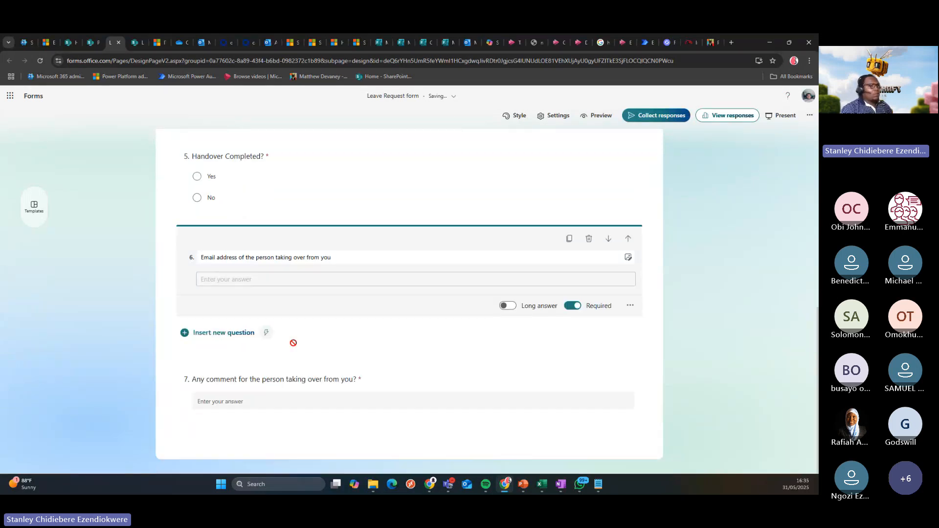
pyautogui.click(275, 262)
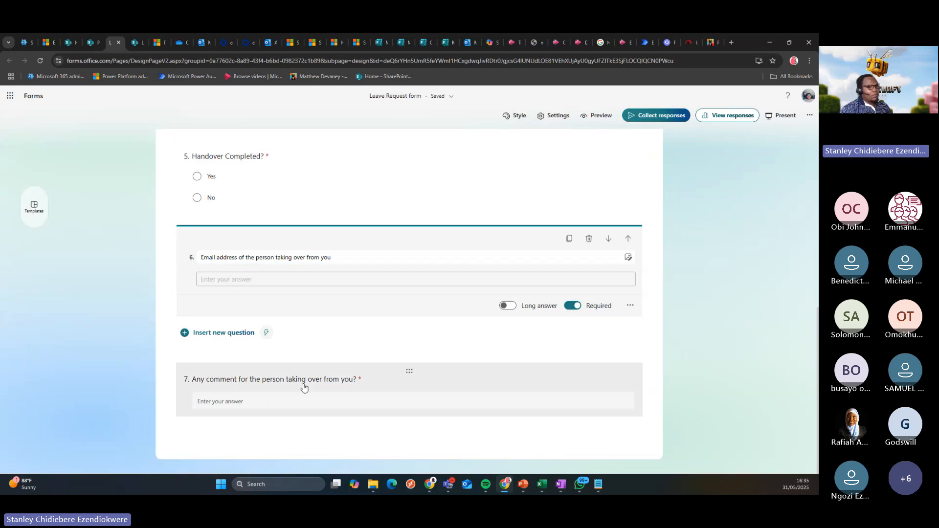
# Compare the form's questions with the field list in Notepad to find any field missing from the form
pyautogui.scroll(4, 364, 387)
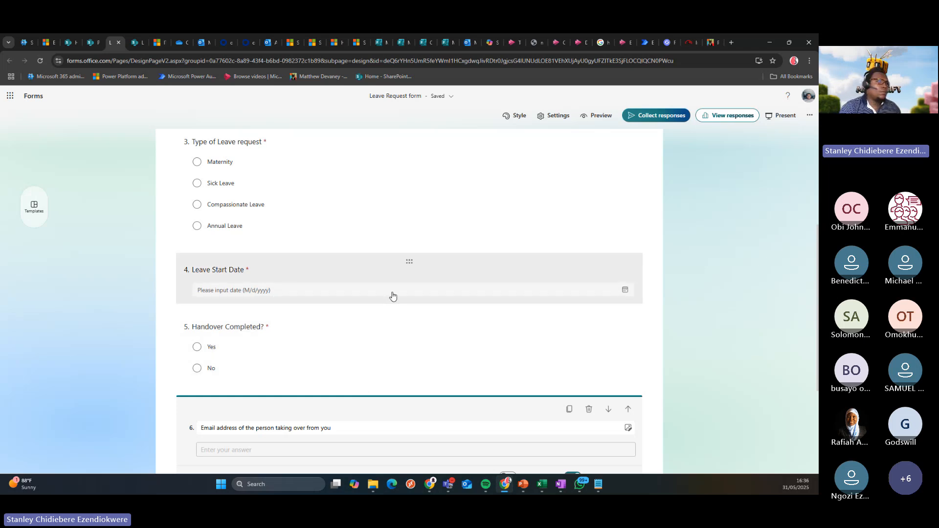
pyautogui.scroll(-3, 391, 296)
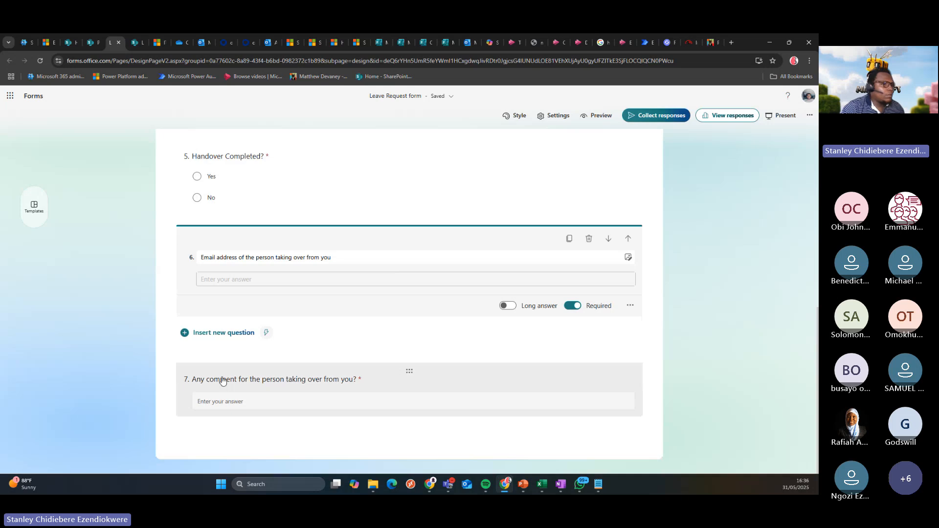
pyautogui.click(605, 487)
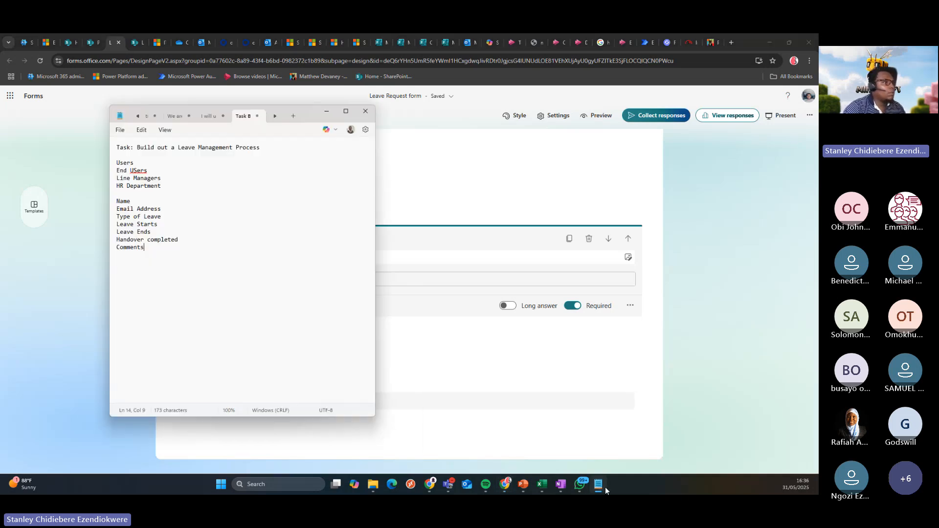
pyautogui.click(606, 486)
pyautogui.click(605, 486)
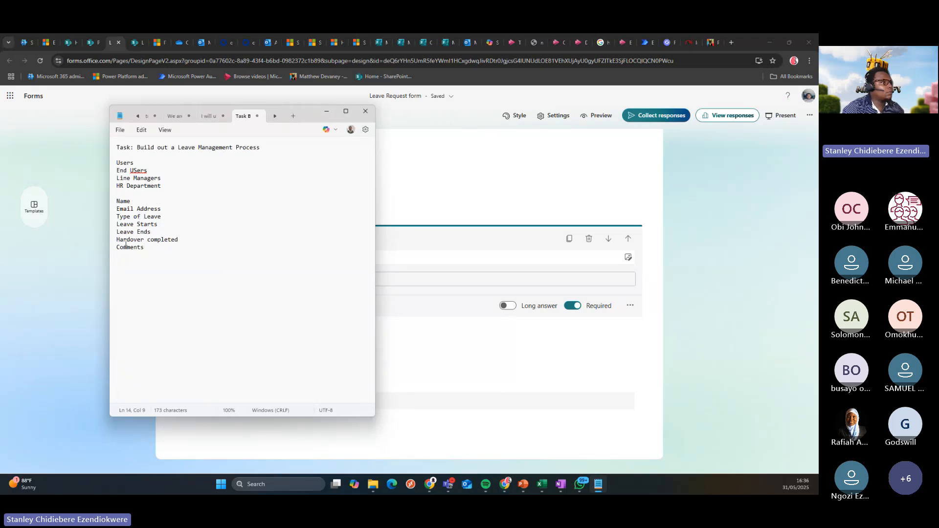
pyautogui.click(54, 300)
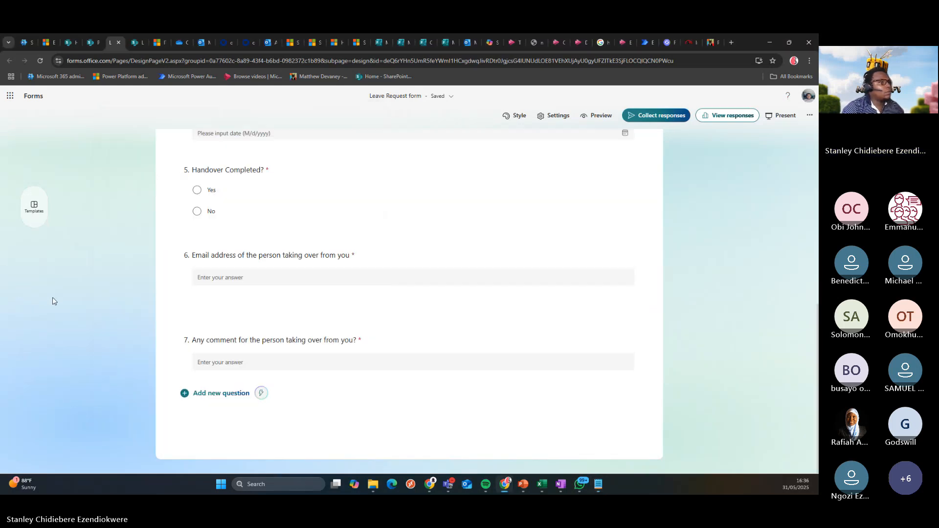
pyautogui.scroll(7, 256, 266)
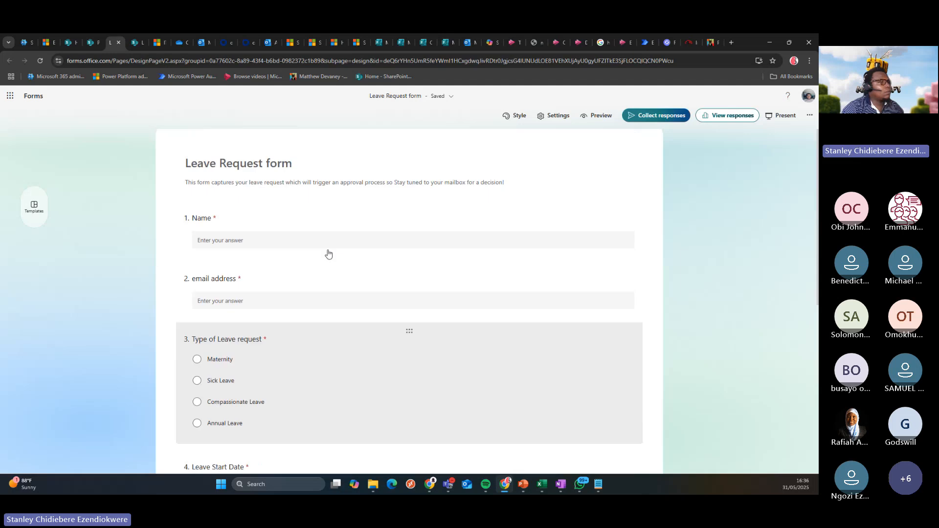
pyautogui.scroll(-7, 328, 253)
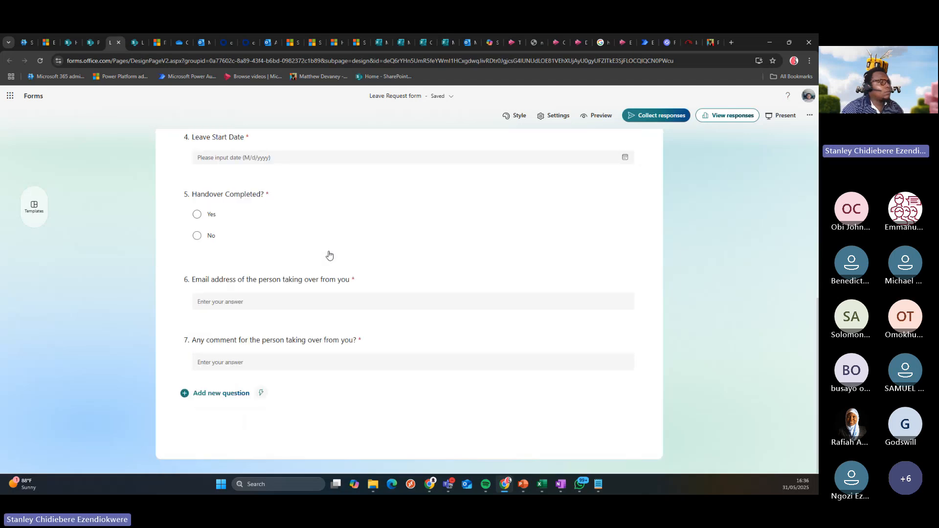
pyautogui.click(597, 485)
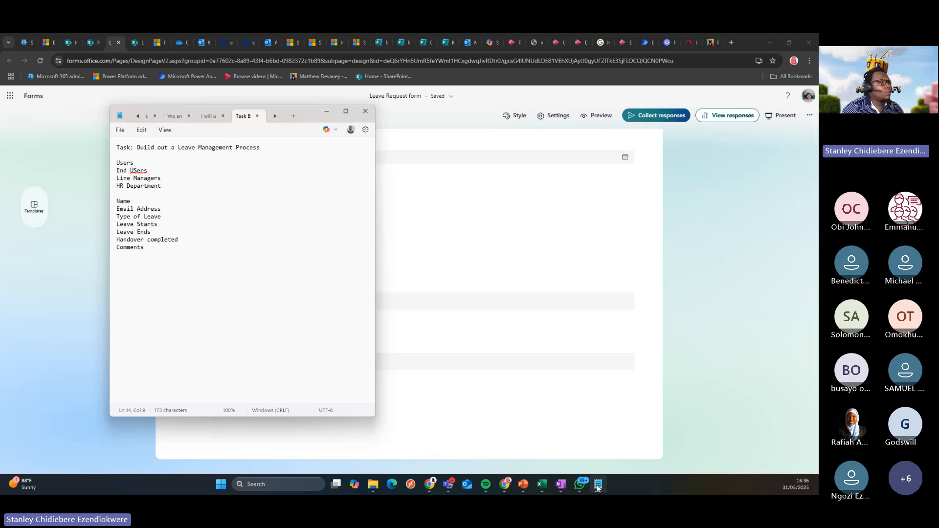
pyautogui.click(84, 308)
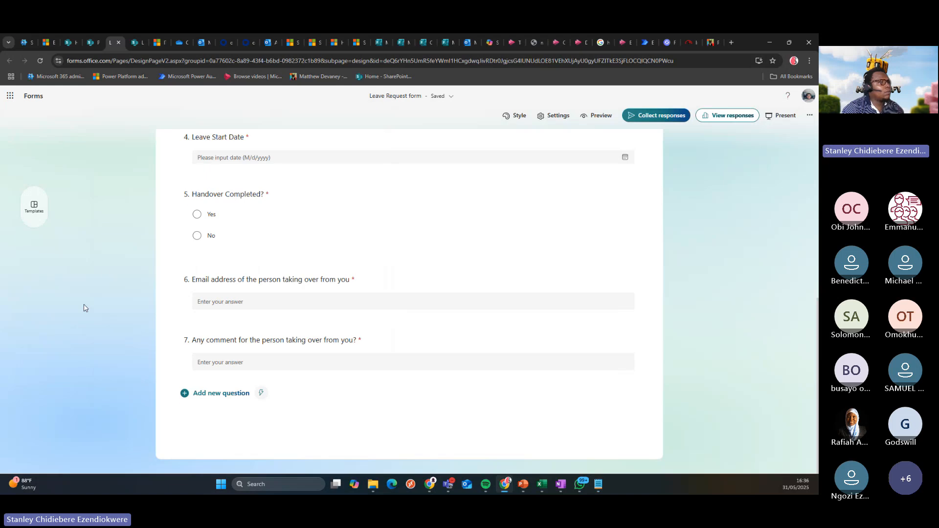
pyautogui.scroll(8, 105, 269)
pyautogui.scroll(-3, 105, 271)
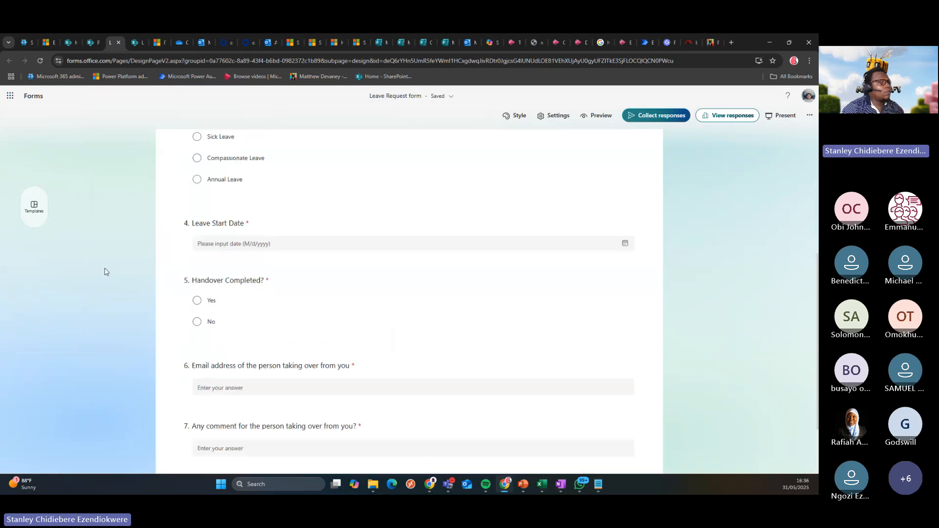
pyautogui.scroll(-2, 313, 239)
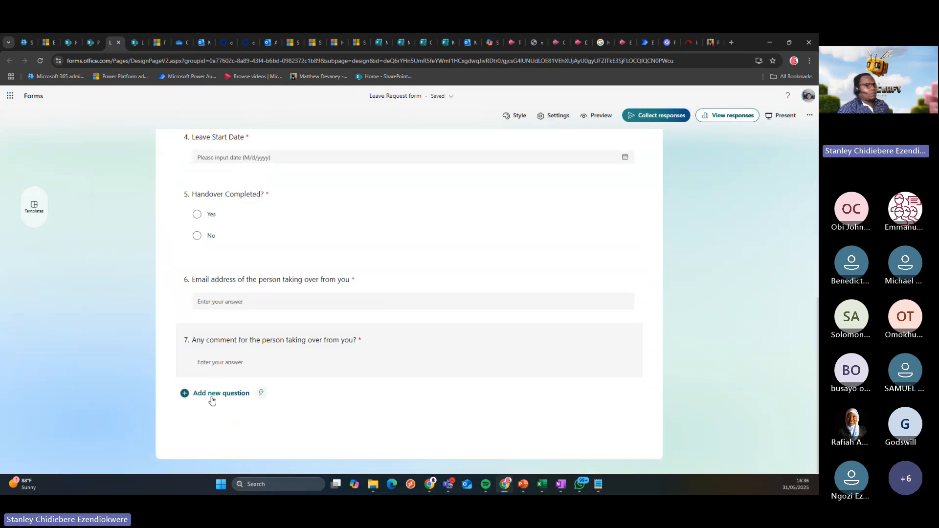
# Add a date question titled "Leave End Date" at the end of the form
pyautogui.click(215, 393)
pyautogui.click(277, 446)
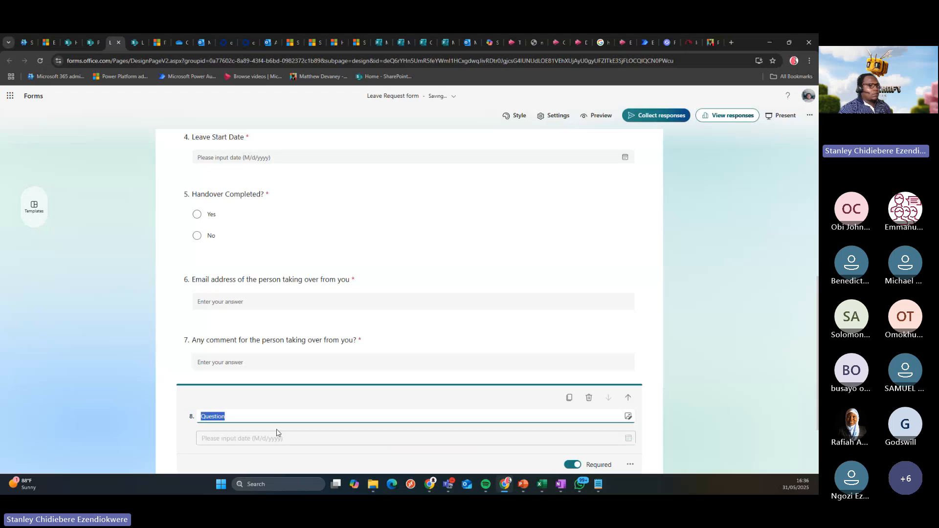
pyautogui.doubleClick(232, 419)
pyautogui.write('Leave')
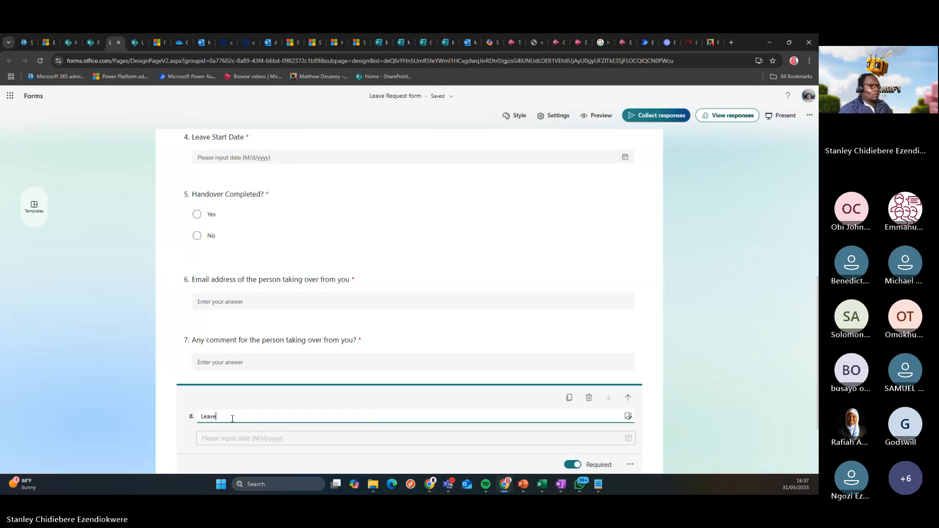
pyautogui.write(' End Date')
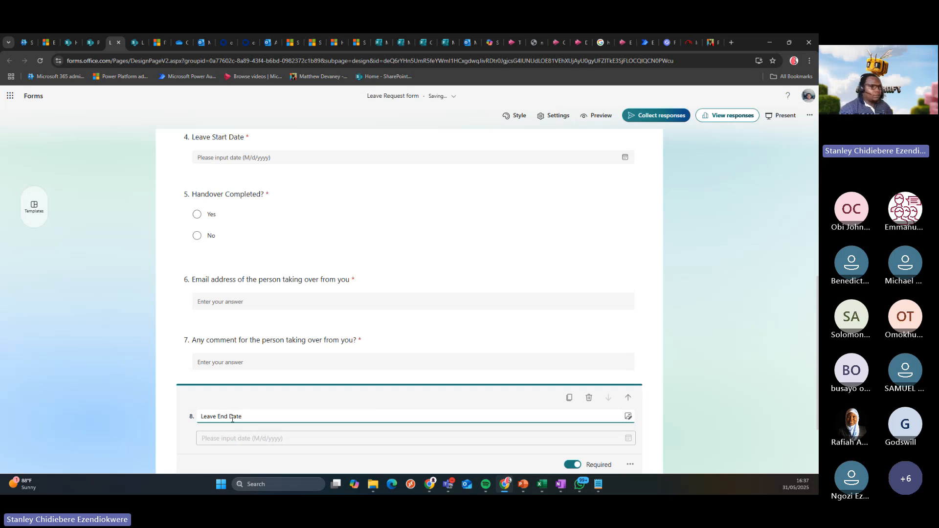
# Move the "Leave End Date" question up to directly below "Leave Start Date" and review the order of the form's questions
pyautogui.click(628, 398)
pyautogui.click(629, 337)
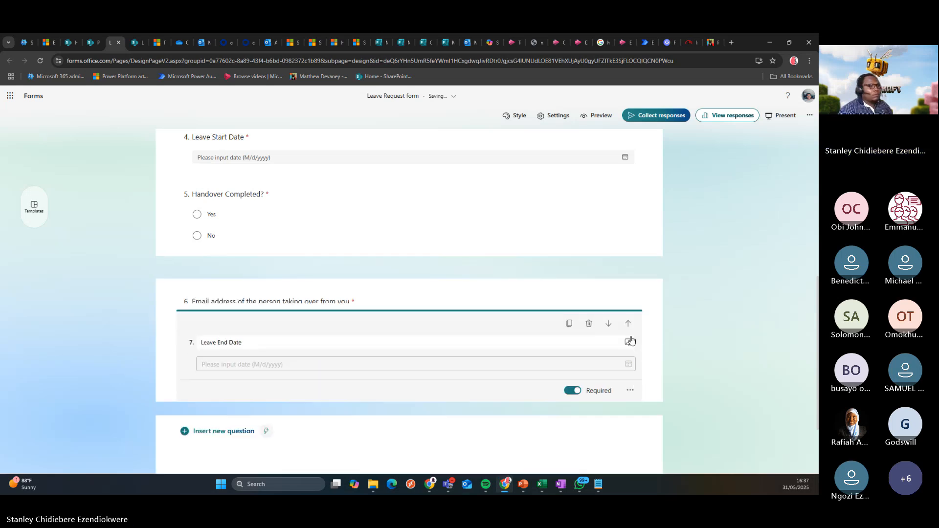
pyautogui.click(628, 277)
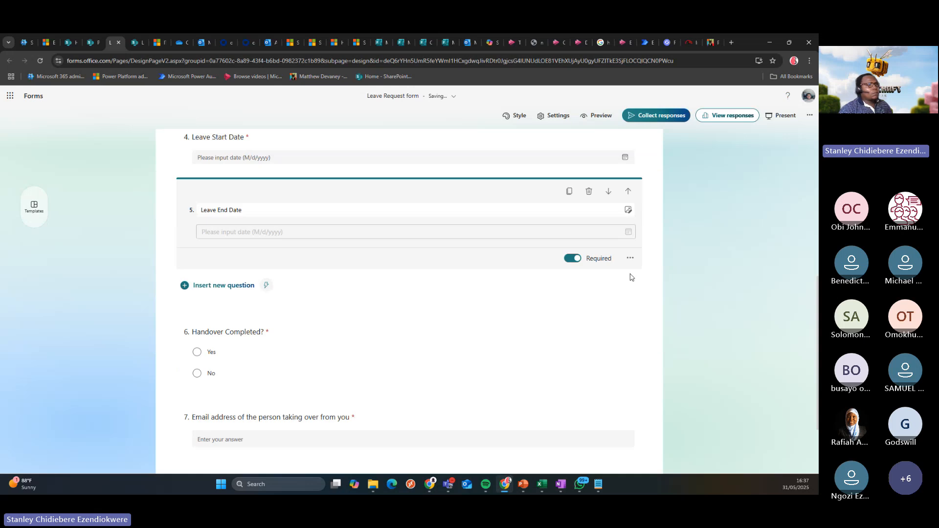
pyautogui.scroll(-2, 163, 242)
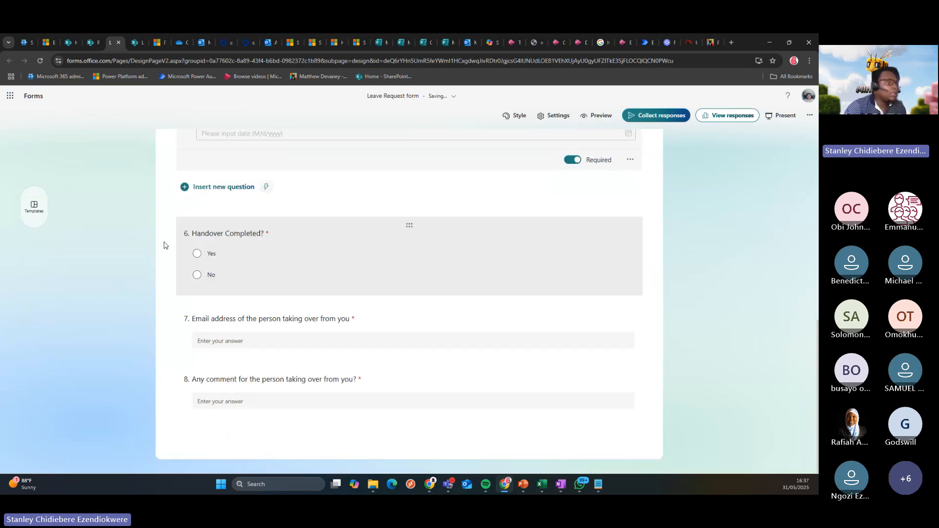
pyautogui.scroll(15, 165, 242)
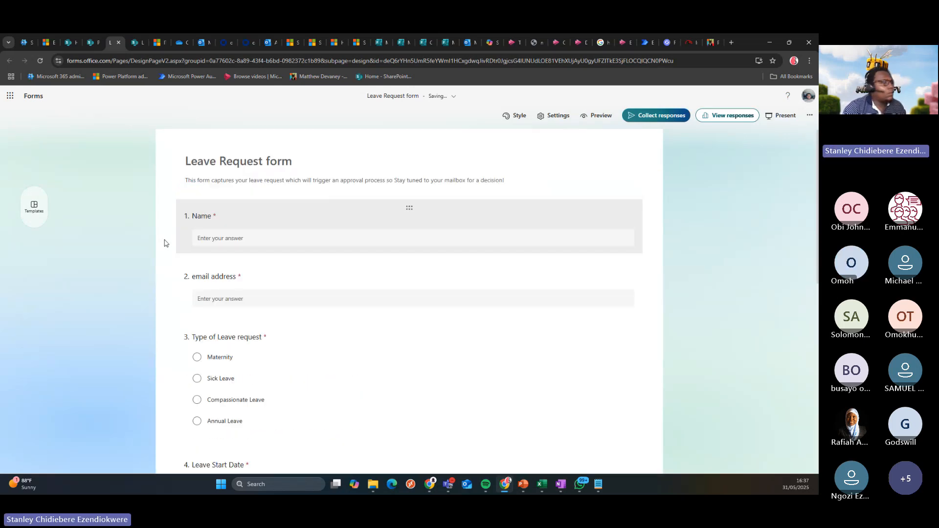
pyautogui.scroll(-6, 177, 231)
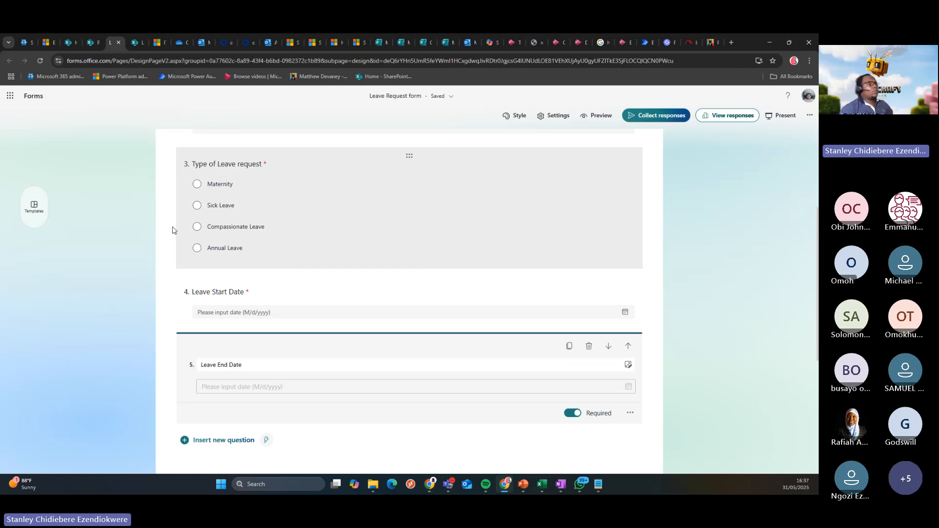
pyautogui.scroll(-2, 173, 230)
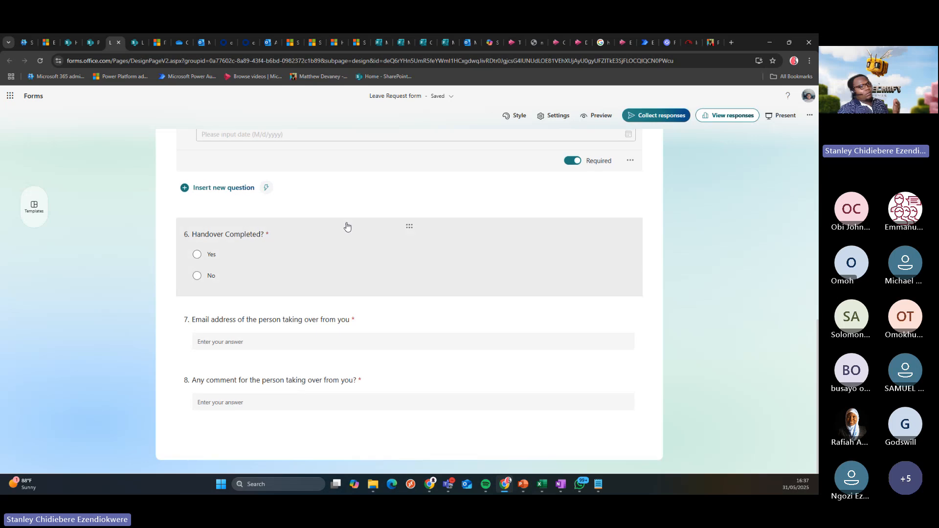
pyautogui.scroll(3, 346, 225)
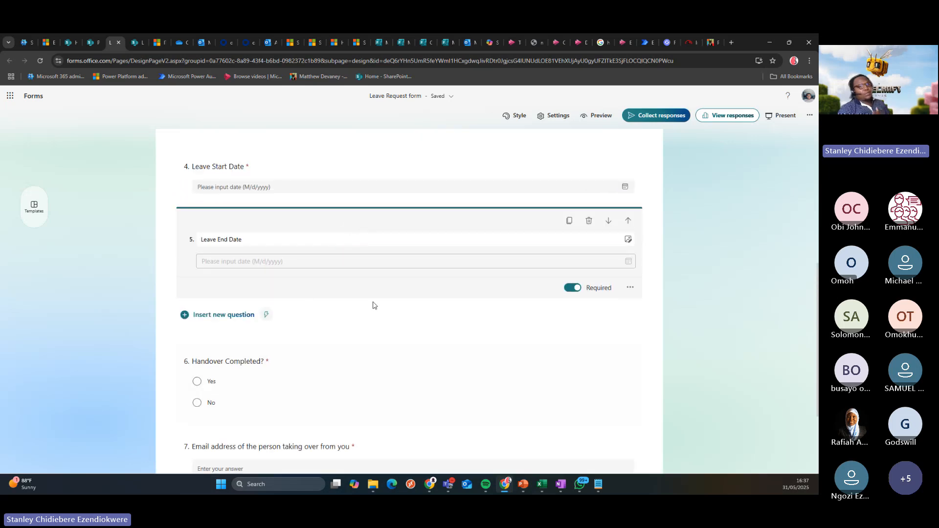
pyautogui.click(277, 385)
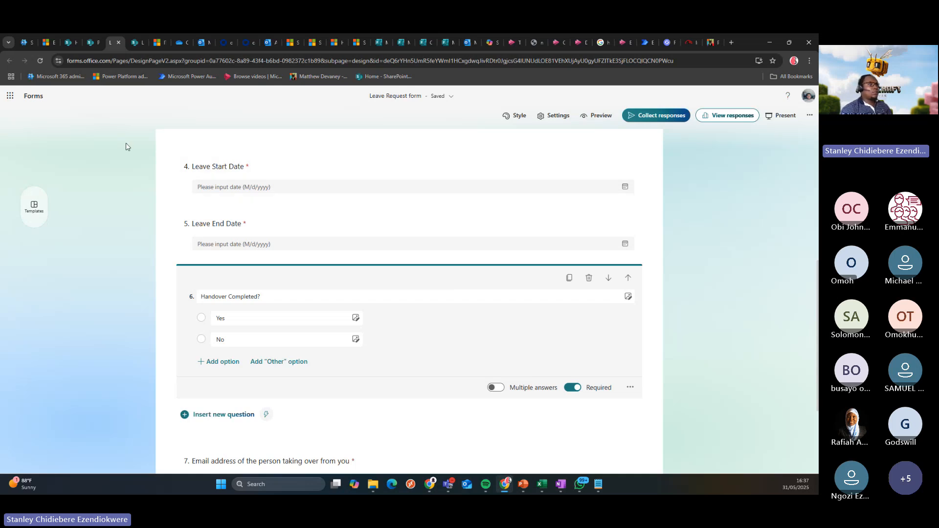
# Switch to the Project Mbappe SharePoint site, reload it and open its site contents
pyautogui.click(92, 44)
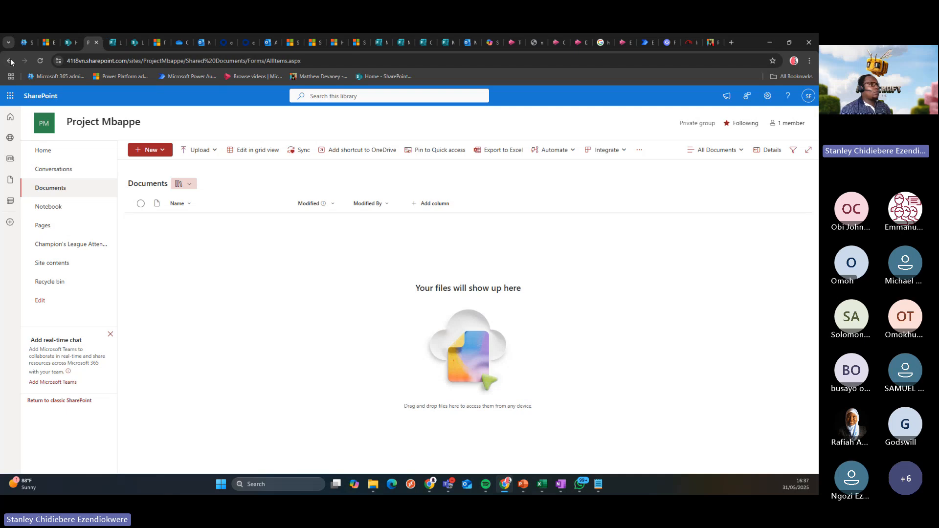
pyautogui.click(37, 60)
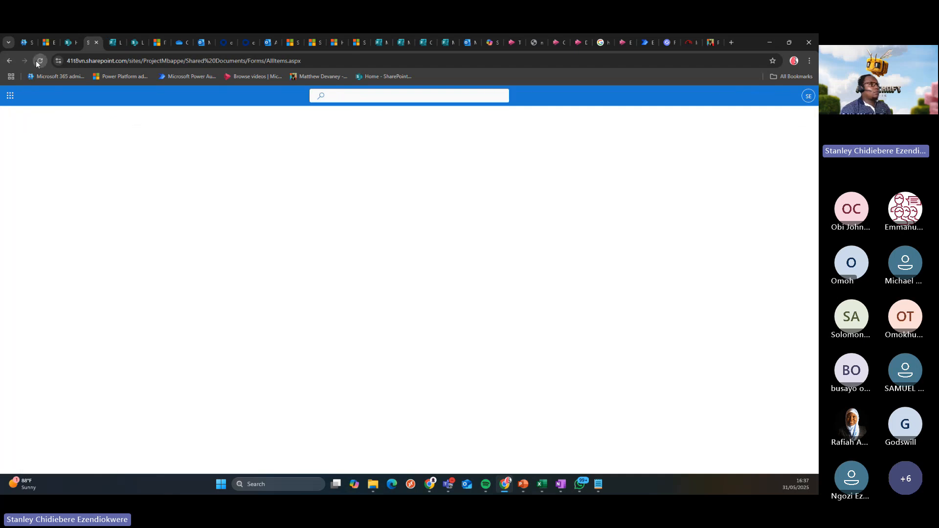
pyautogui.click(112, 42)
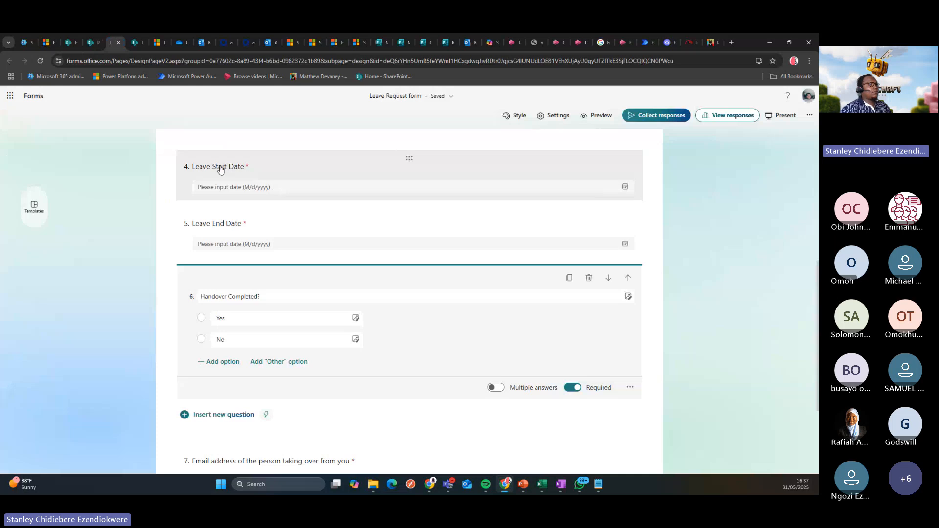
pyautogui.click(90, 42)
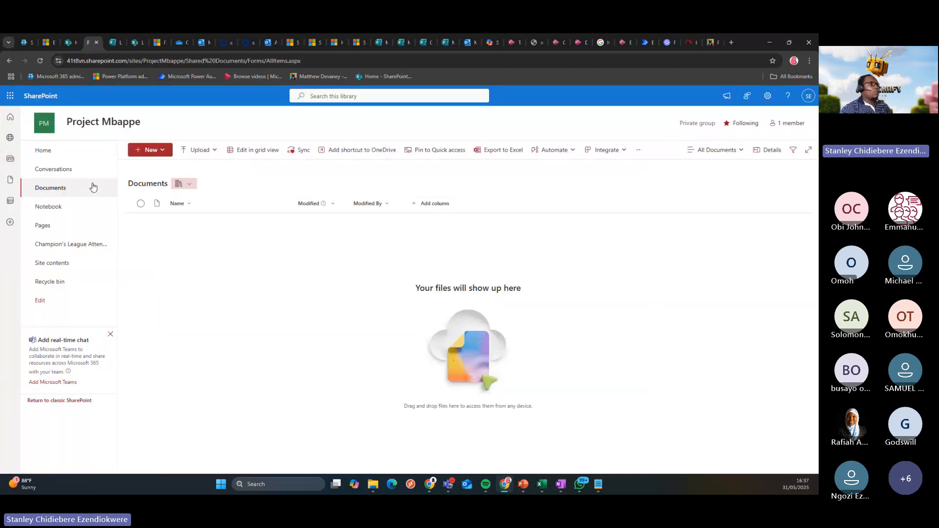
pyautogui.click(150, 150)
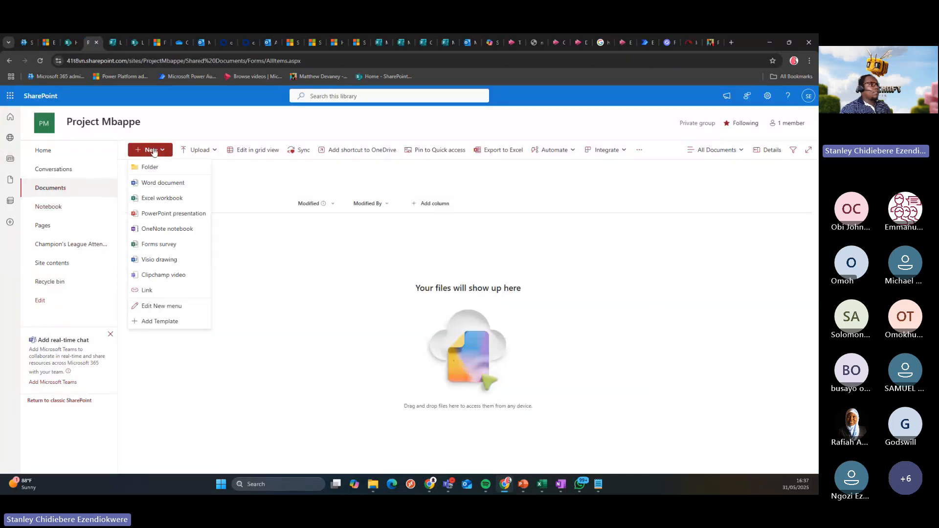
pyautogui.click(46, 287)
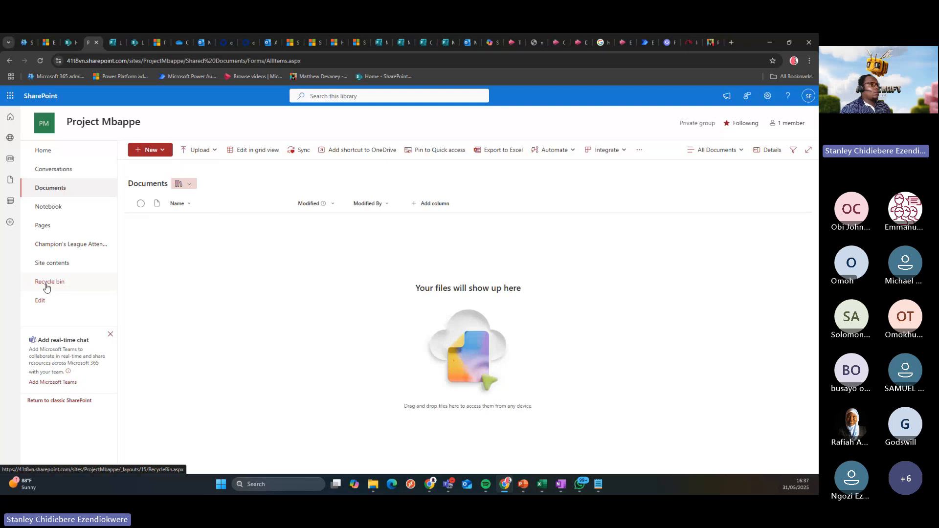
pyautogui.click(49, 269)
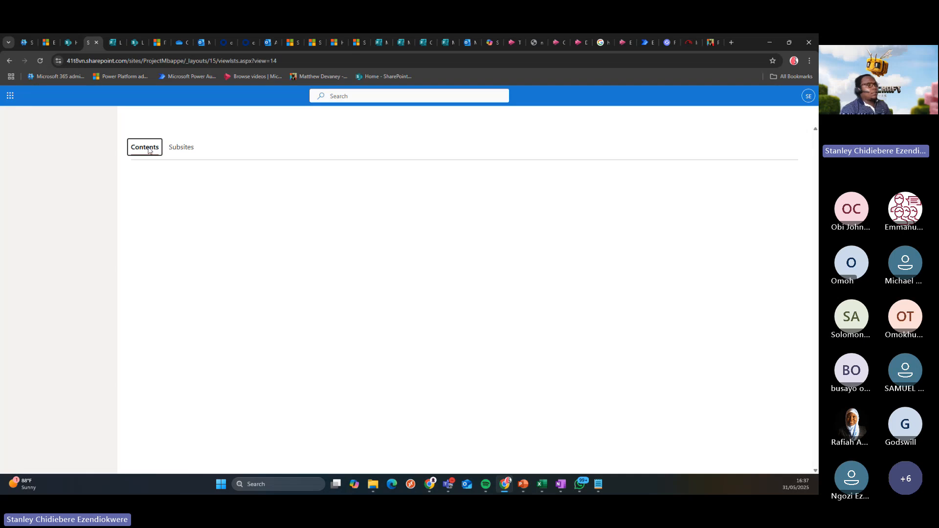
# Create a blank list named "Leave Request" in the Project Mbappe site
pyautogui.click(147, 150)
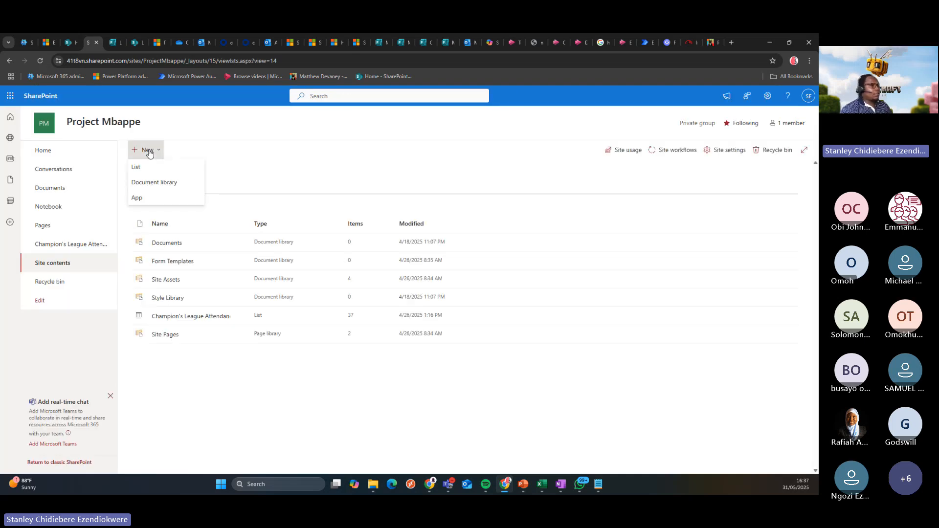
pyautogui.click(136, 167)
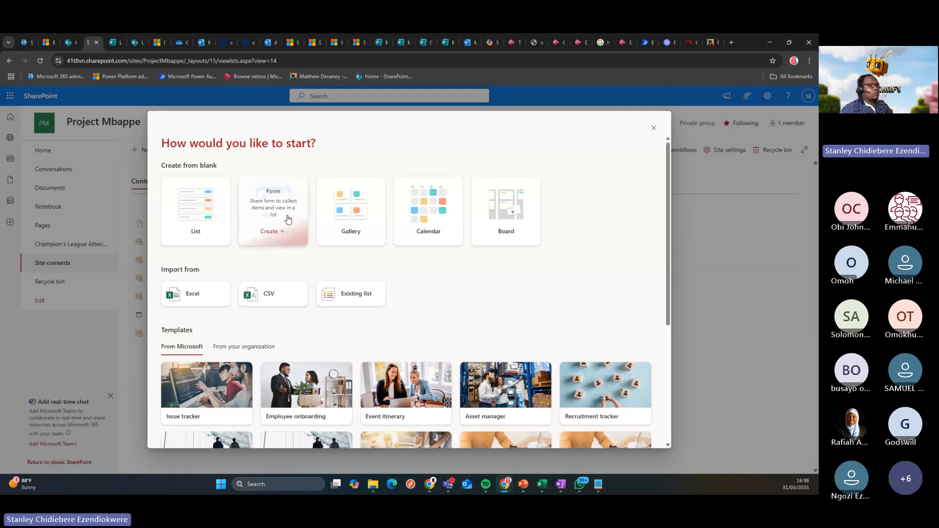
pyautogui.click(188, 210)
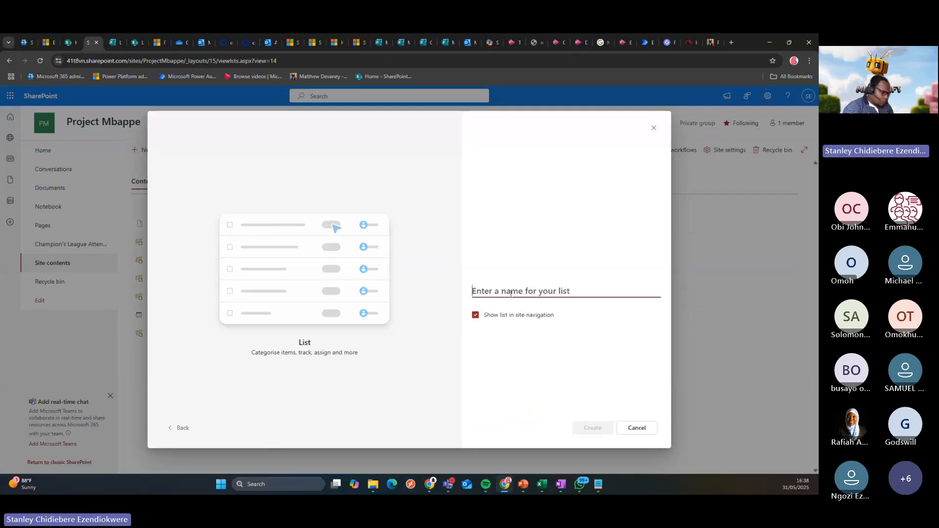
pyautogui.write('Leave Request')
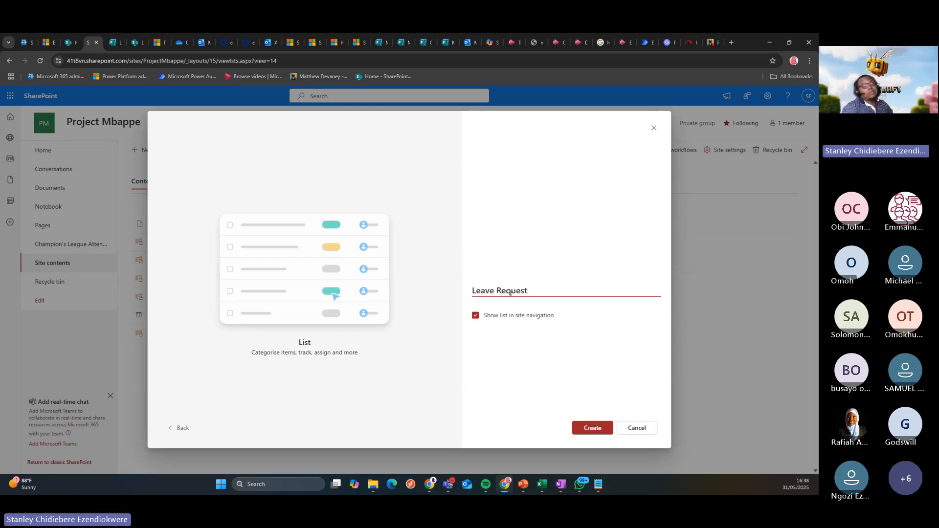
pyautogui.click(590, 429)
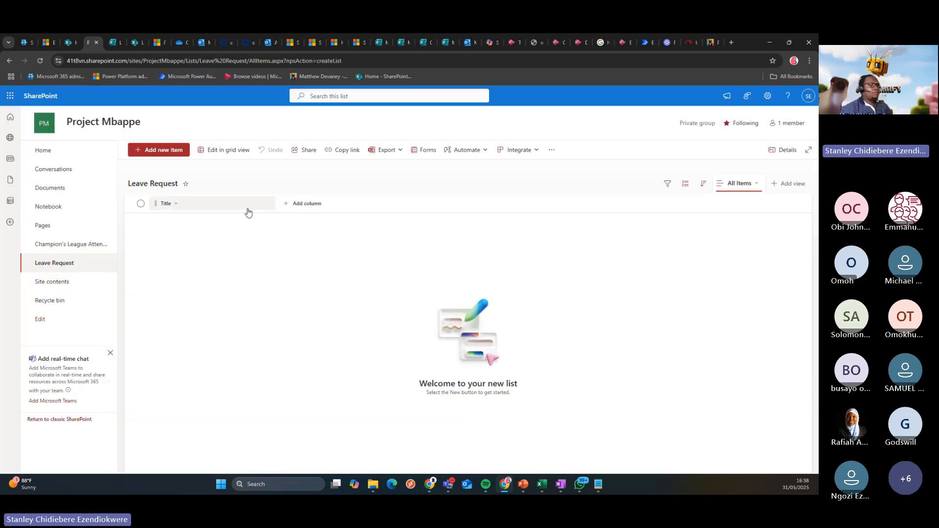
# Rename the Title column of the Leave Request list to "Name"
pyautogui.click(176, 209)
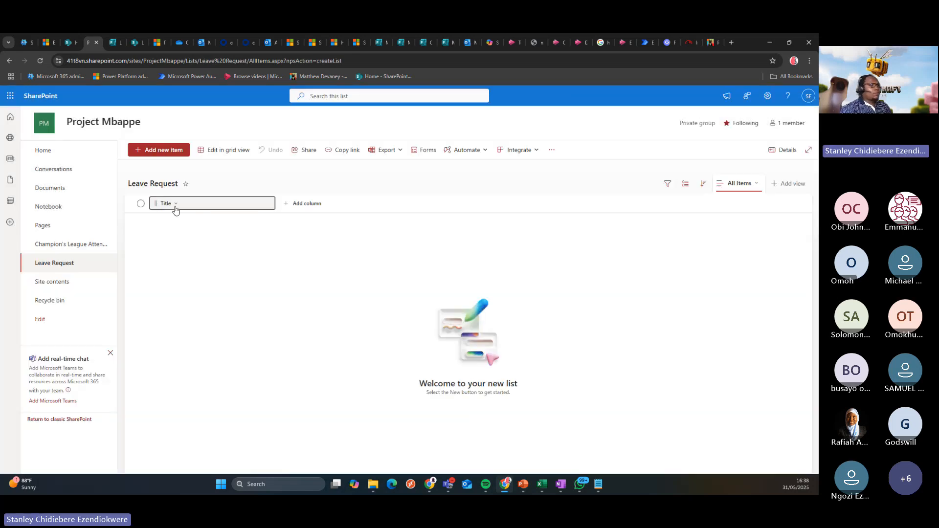
pyautogui.moveTo(188, 298)
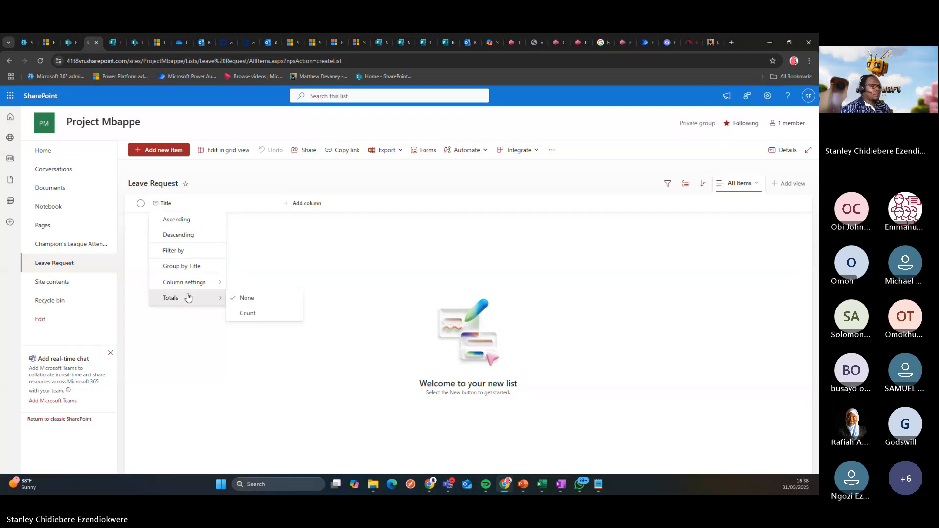
pyautogui.click(244, 280)
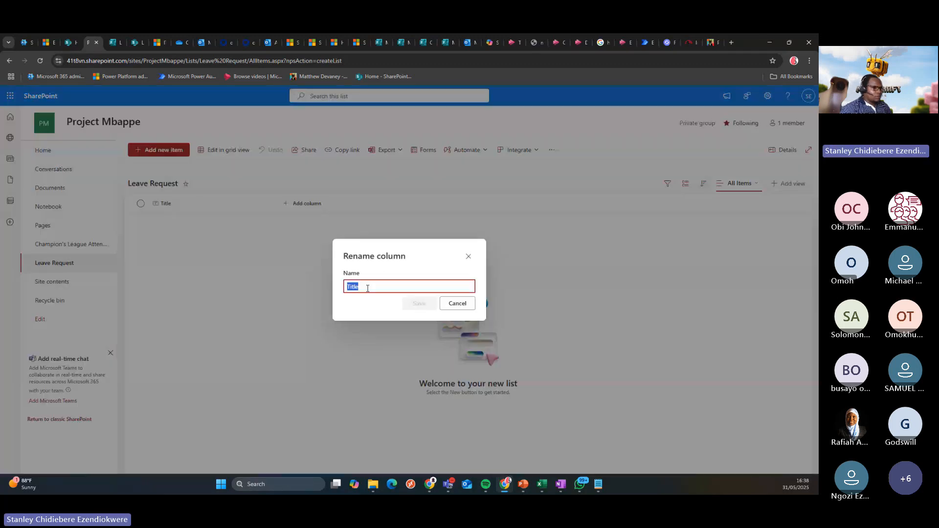
pyautogui.click(367, 288)
pyautogui.doubleClick(368, 288)
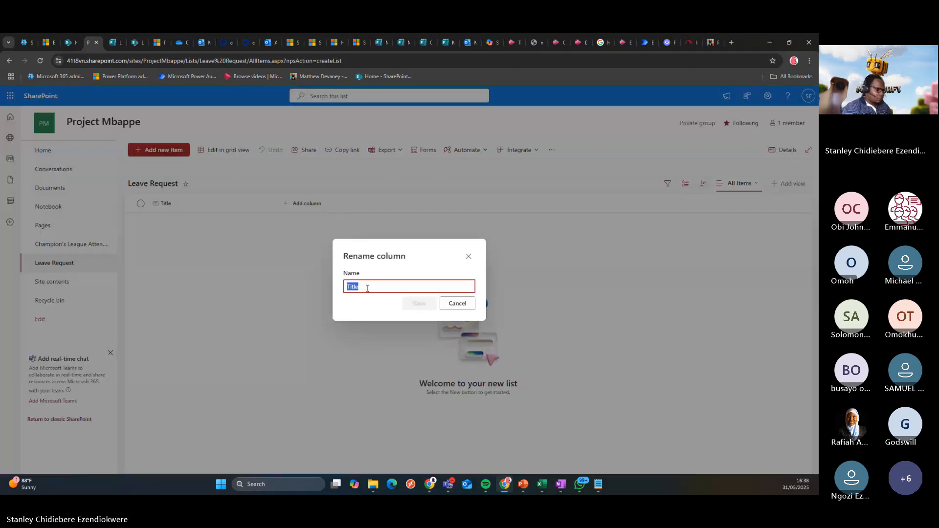
pyautogui.write('Name')
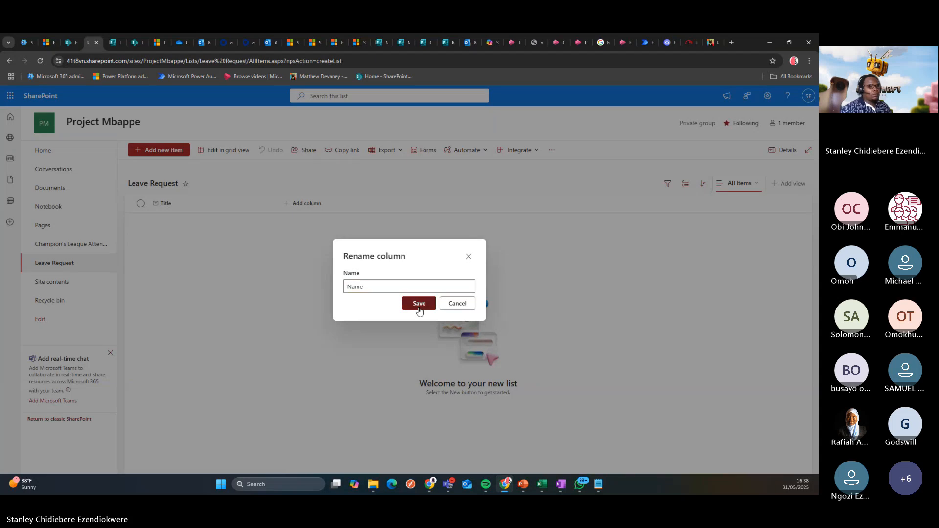
pyautogui.click(419, 304)
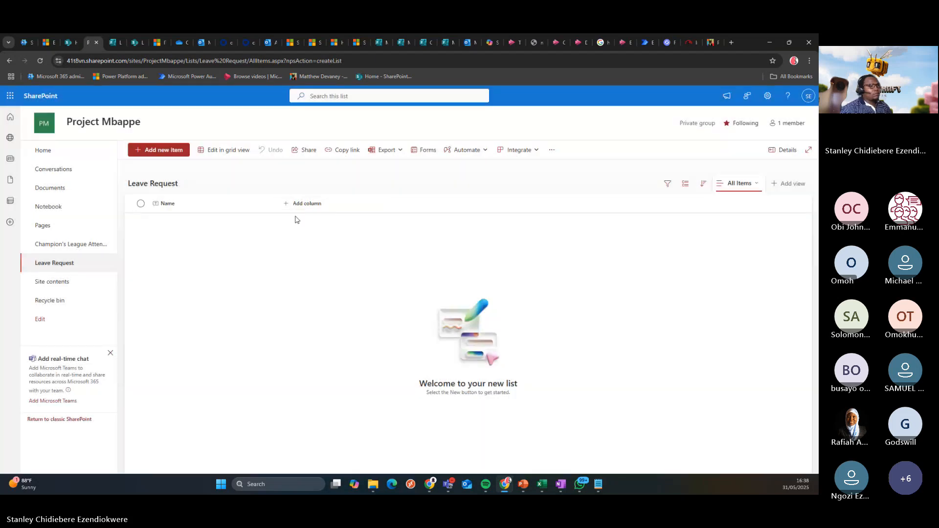
# Check the field list in Notepad and add a single line of text column named "email address" to the list
pyautogui.click(307, 211)
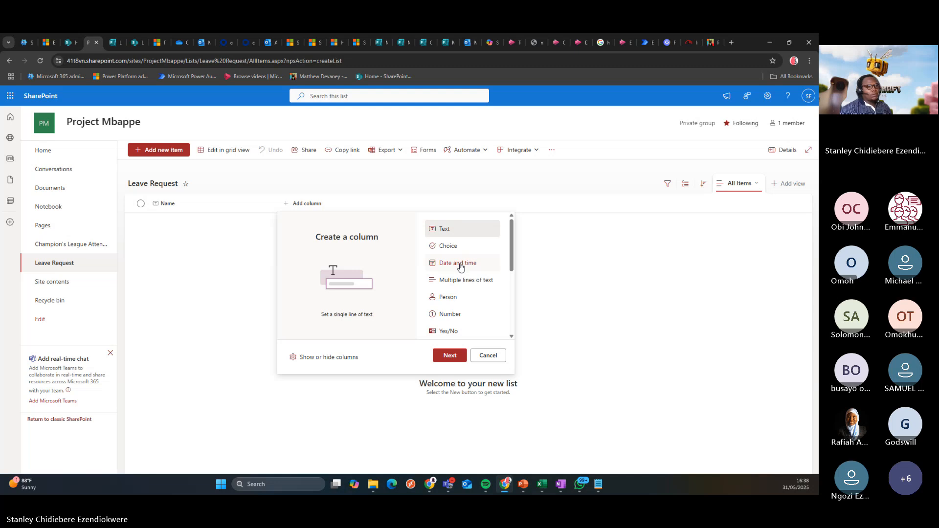
pyautogui.click(597, 484)
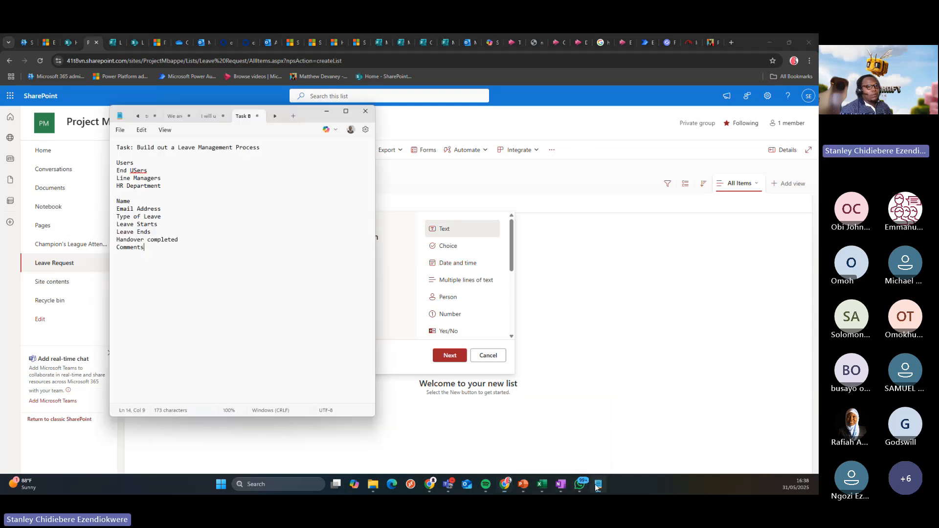
pyautogui.click(598, 486)
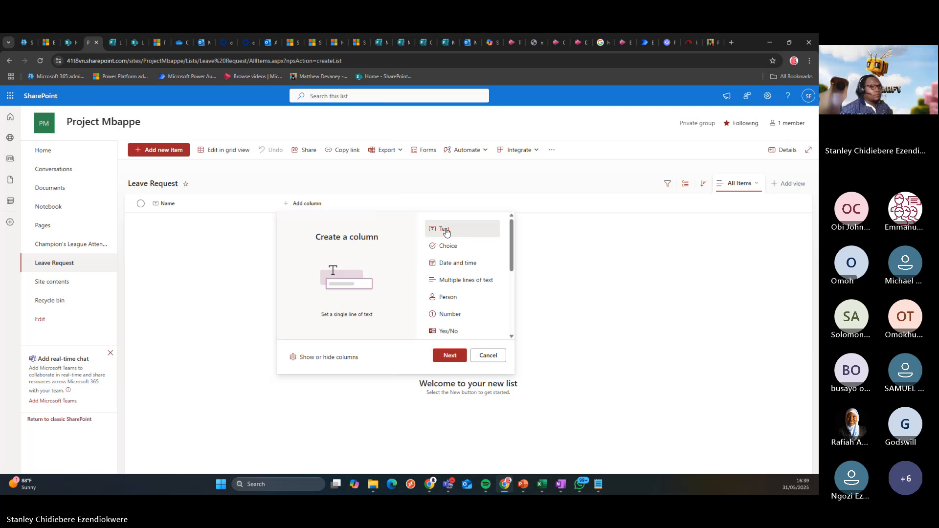
pyautogui.click(450, 356)
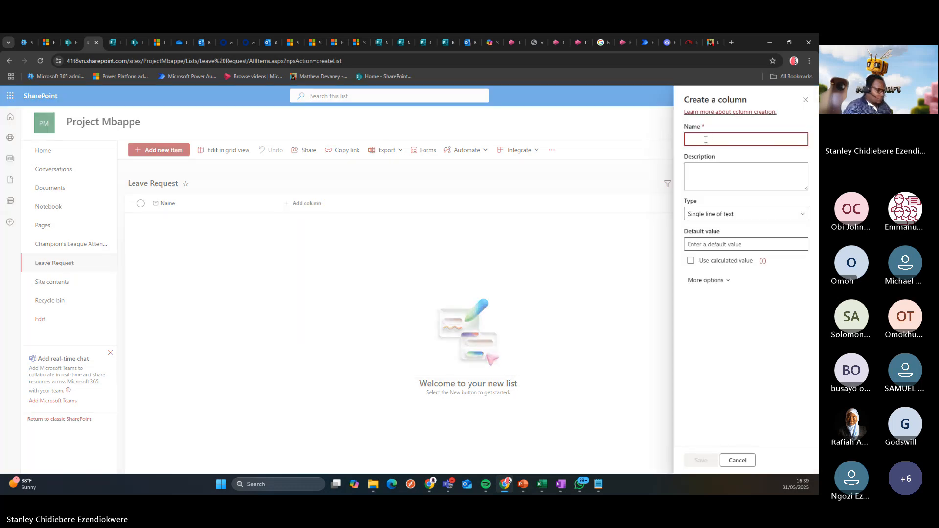
pyautogui.write('email addres')
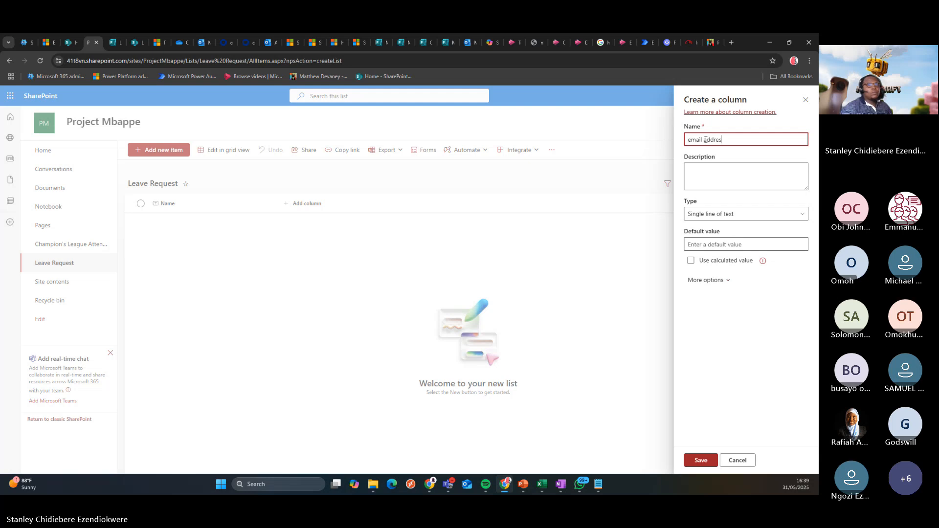
pyautogui.write('s')
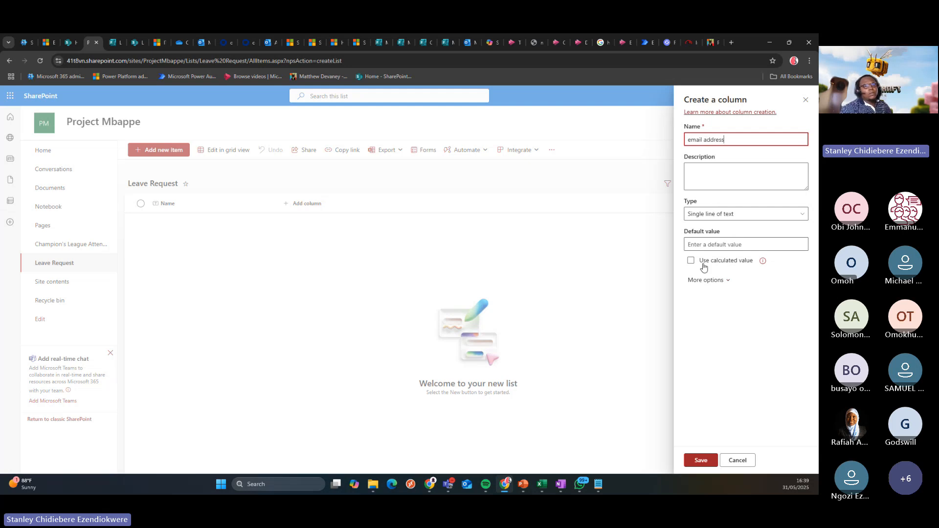
pyautogui.click(705, 279)
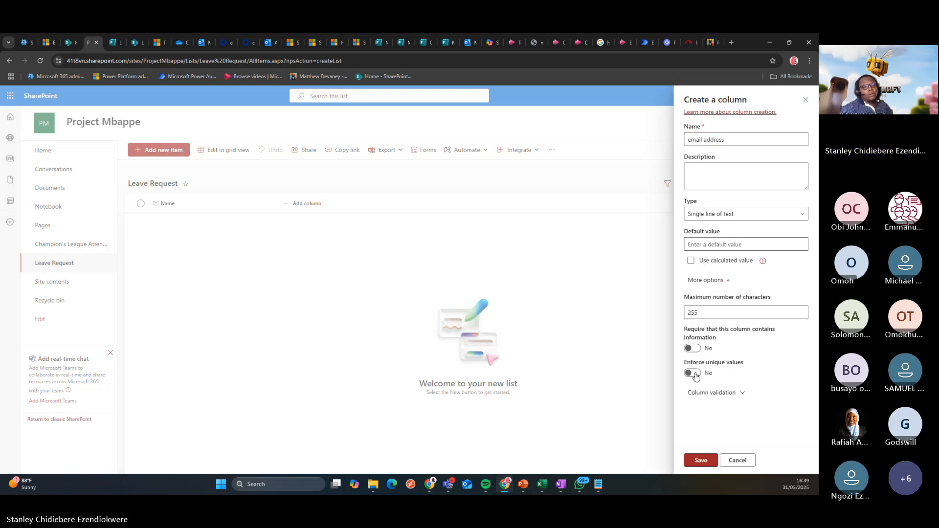
pyautogui.click(710, 466)
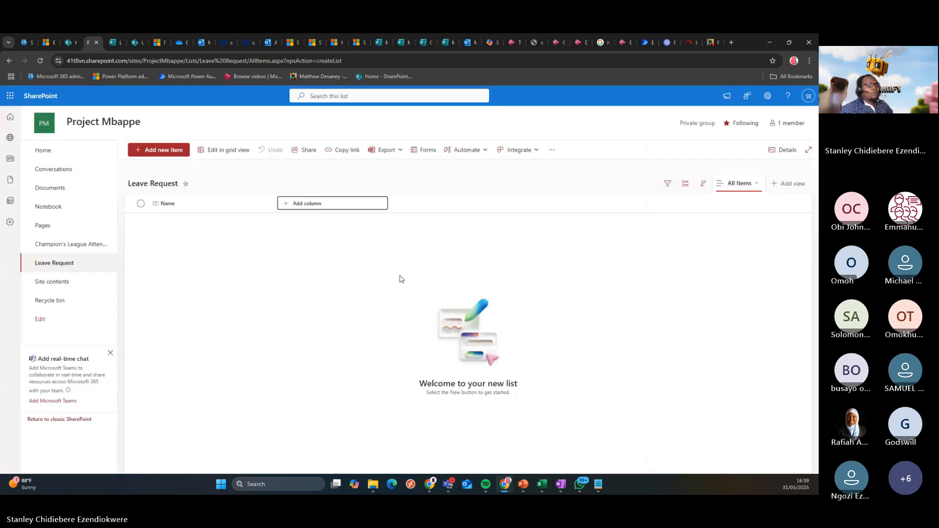
# Start a date and time column in the Leave Request list and name it "Leave Start Date"
pyautogui.click(364, 207)
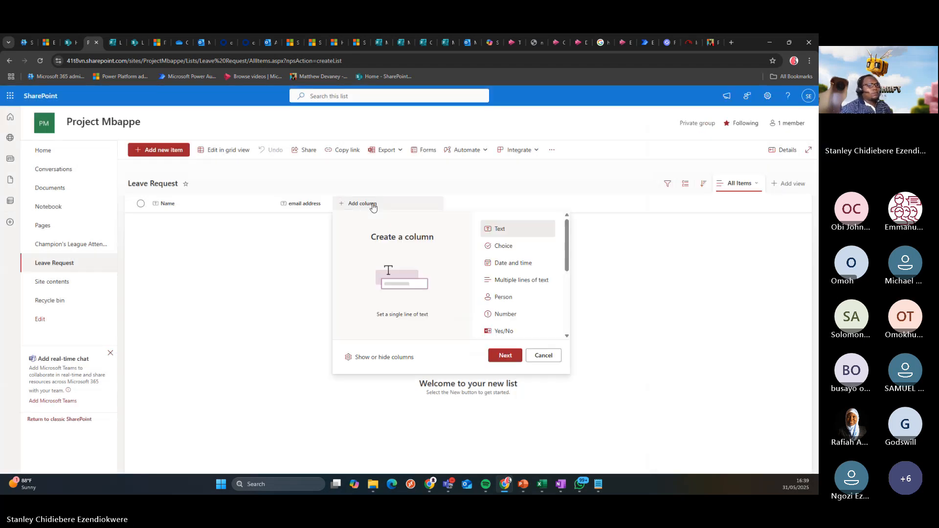
pyautogui.click(503, 265)
pyautogui.click(504, 354)
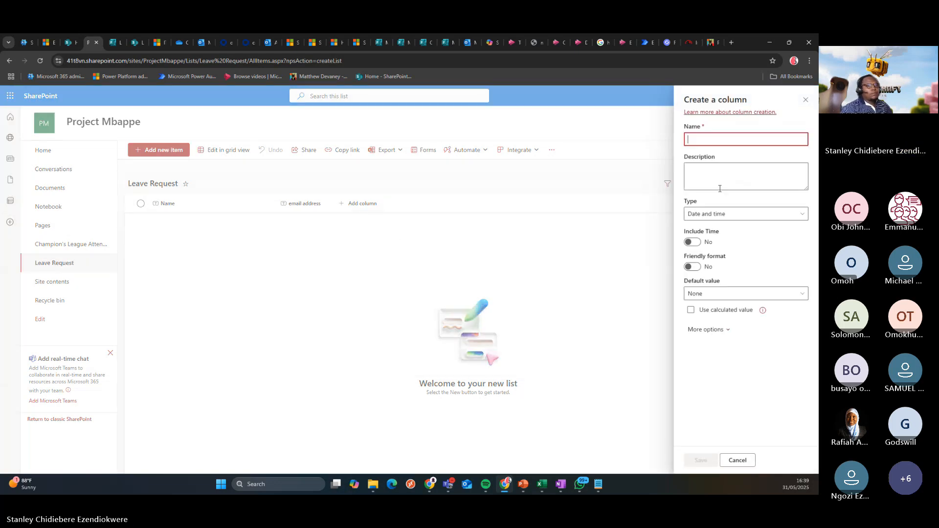
pyautogui.write('Leave ')
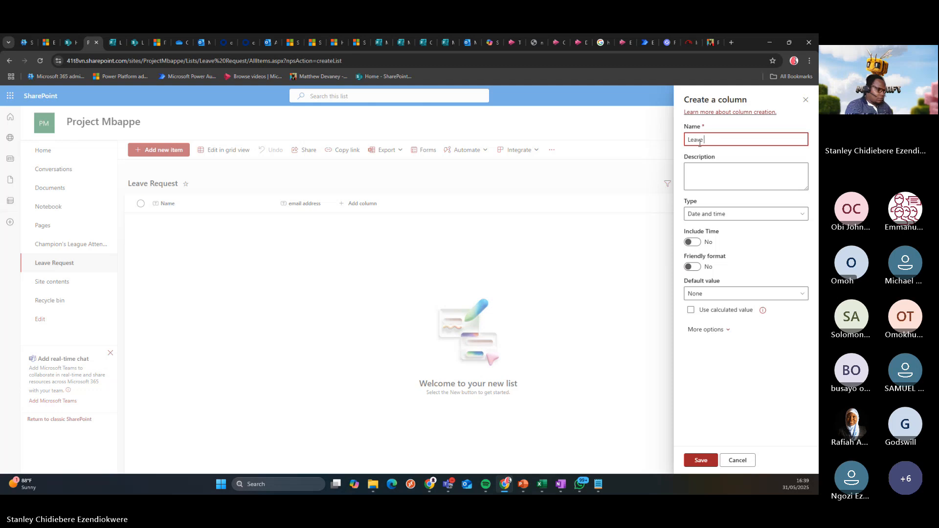
pyautogui.write('Starts')
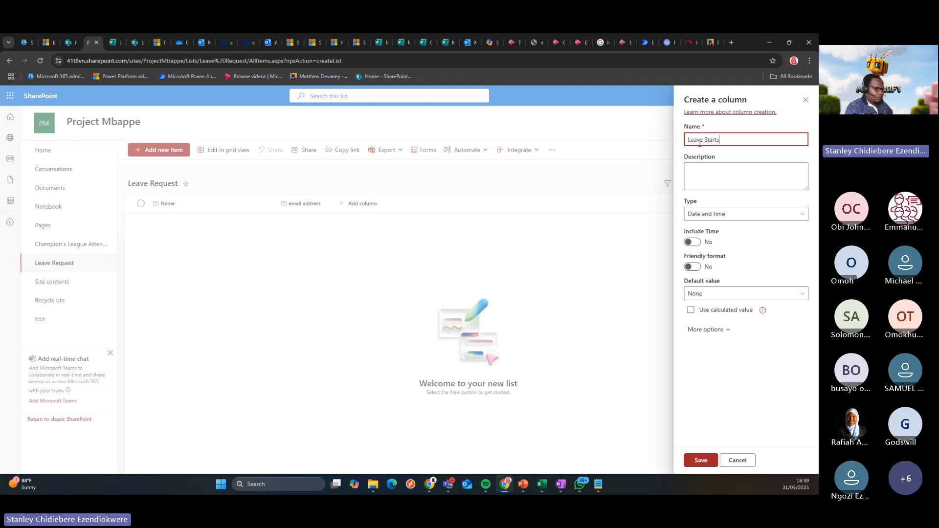
pyautogui.press('BackSpace')
pyautogui.write(' Date')
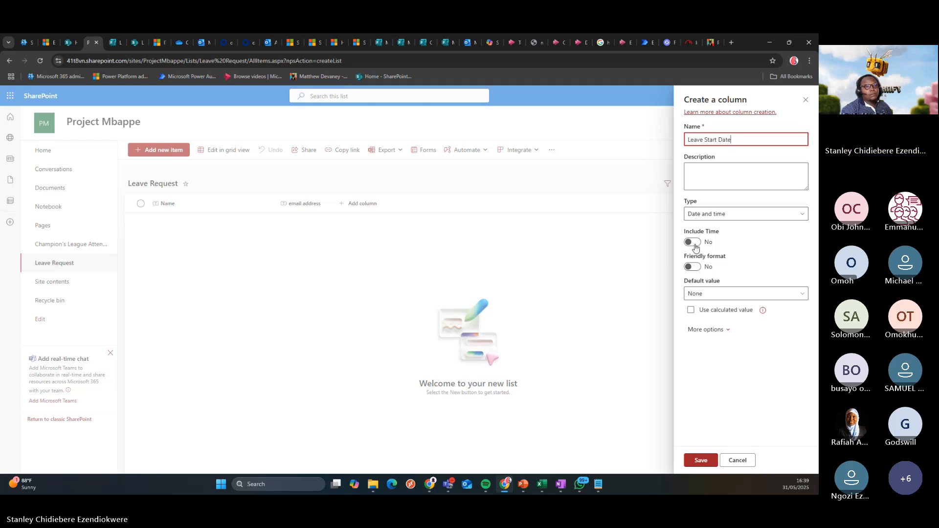
# Review the type, default value and additional options of the Leave Start Date column, and save it
pyautogui.click(705, 215)
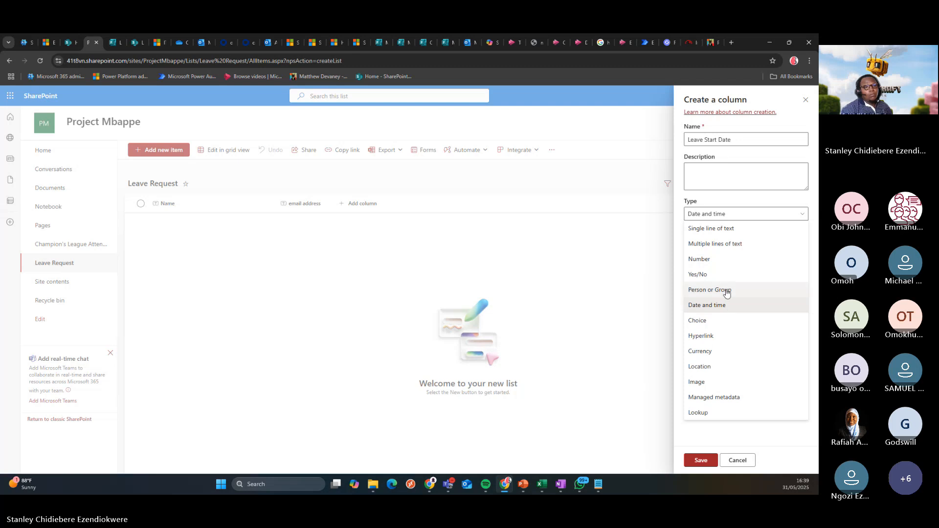
pyautogui.click(683, 200)
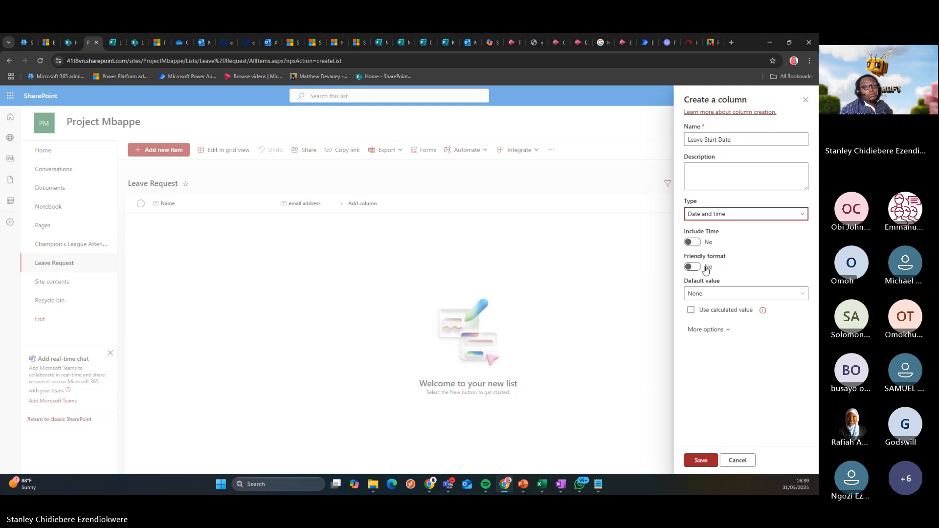
pyautogui.click(708, 295)
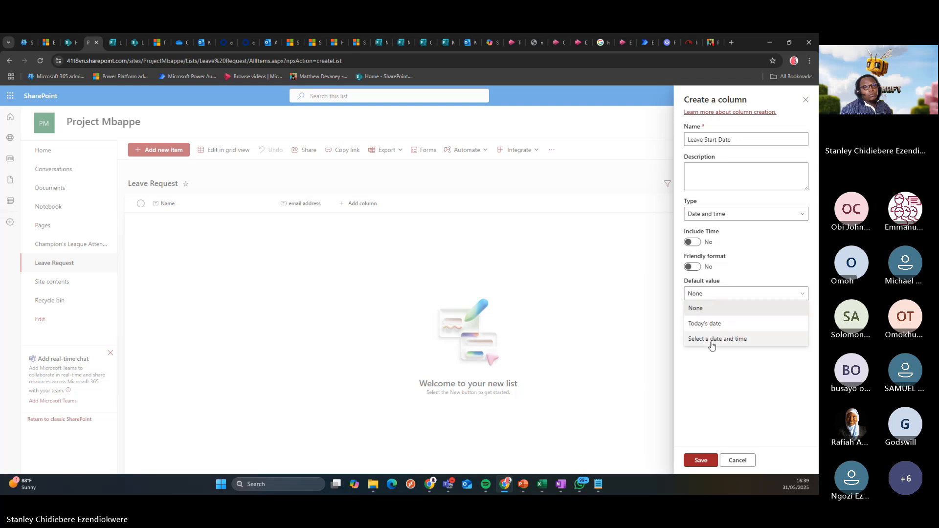
pyautogui.click(692, 370)
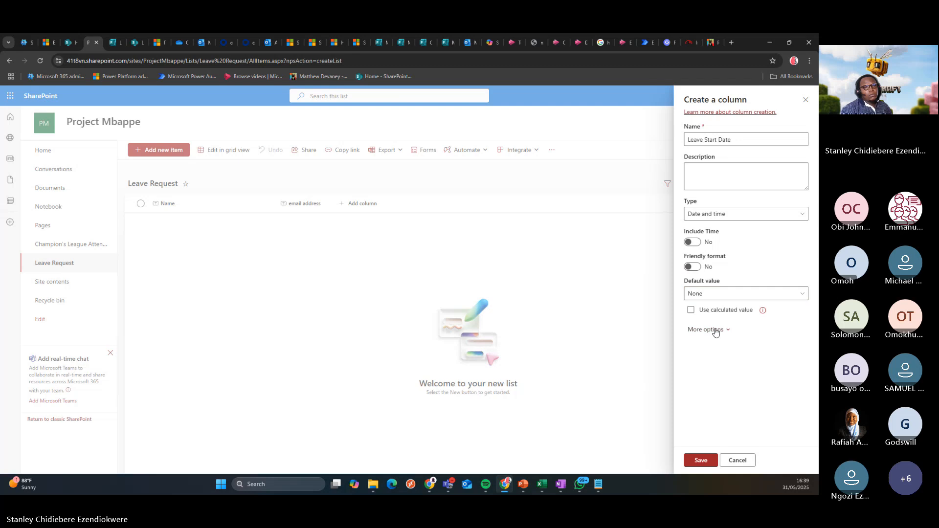
pyautogui.click(715, 331)
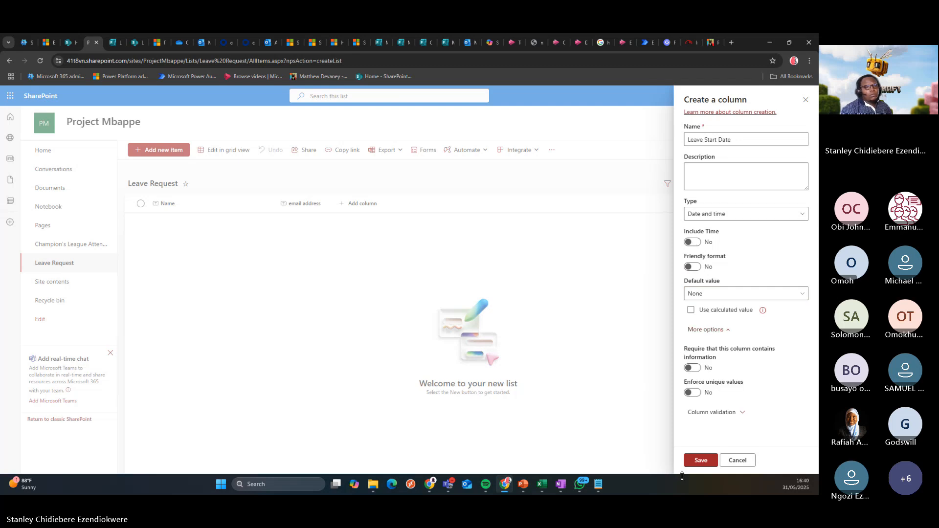
pyautogui.click(700, 460)
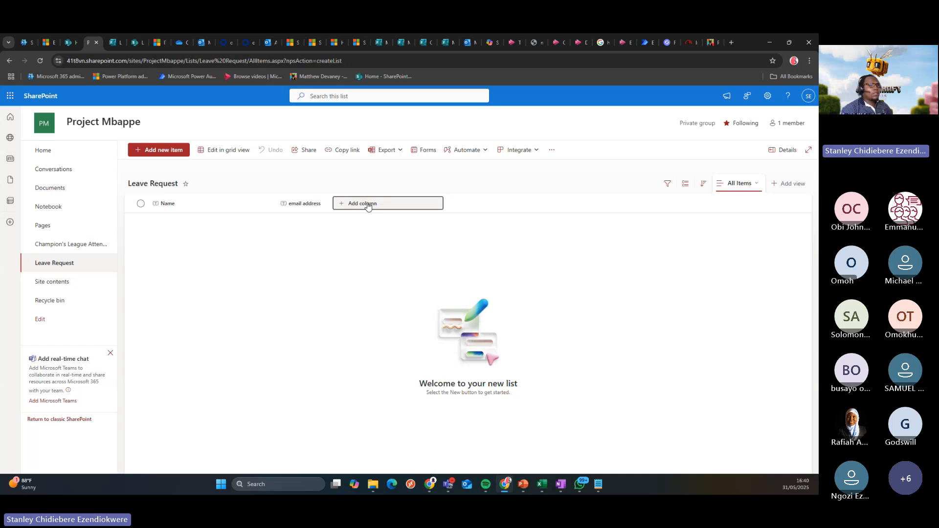
# Add a date and time column named "Leave End Date" to the Leave Request list
pyautogui.click(393, 214)
pyautogui.click(440, 262)
pyautogui.click(435, 356)
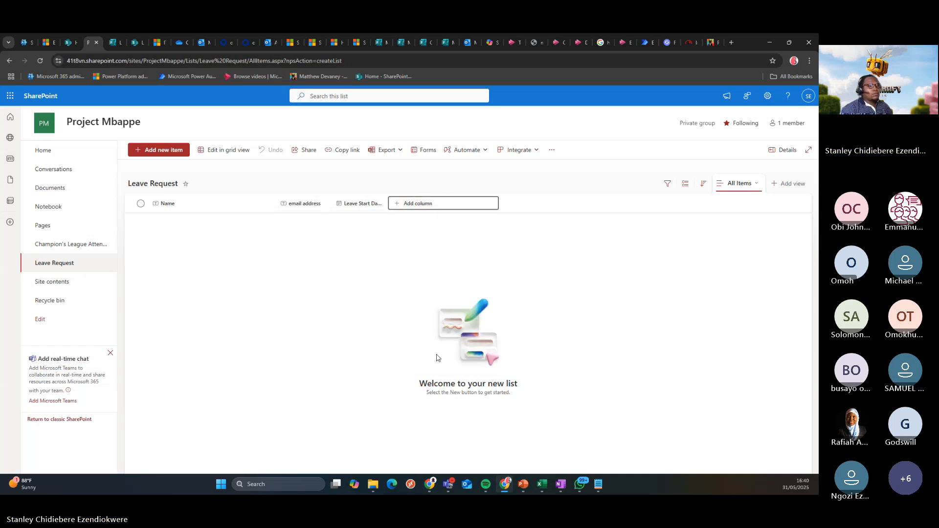
pyautogui.write('L')
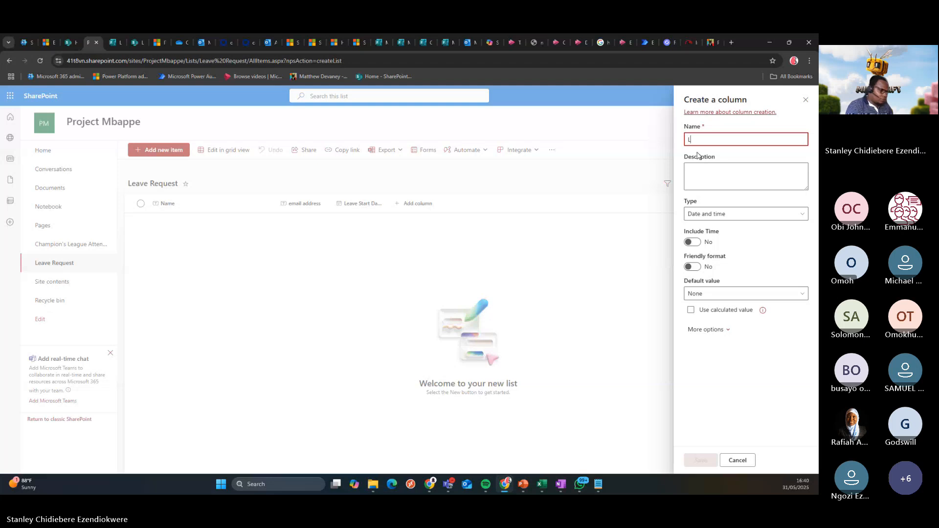
pyautogui.write('eave End Date')
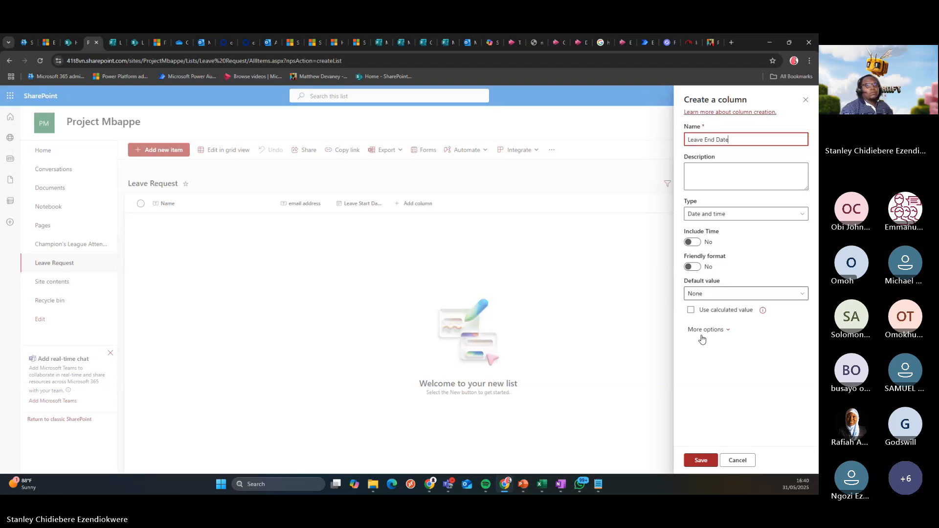
pyautogui.click(701, 461)
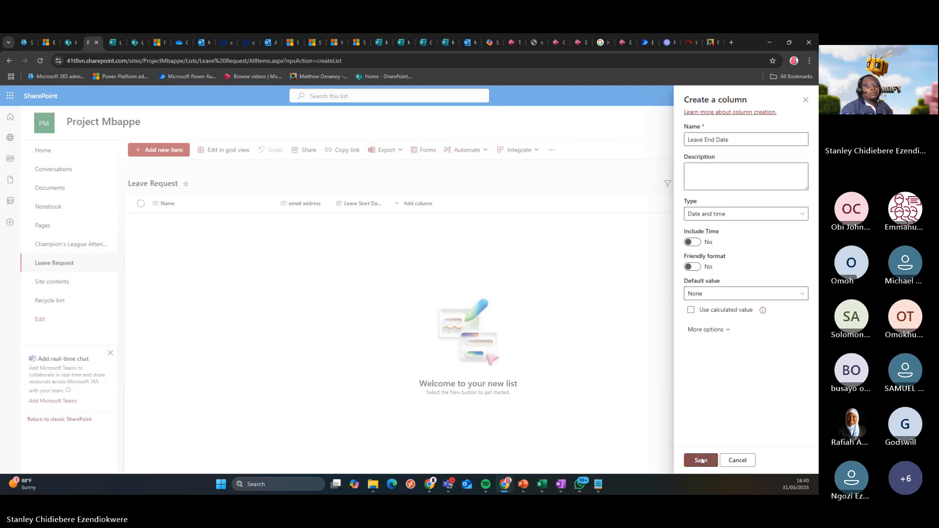
# Check the field list in Notepad and add a single line of text column named "Leave Type" to the Leave Request list
pyautogui.click(597, 485)
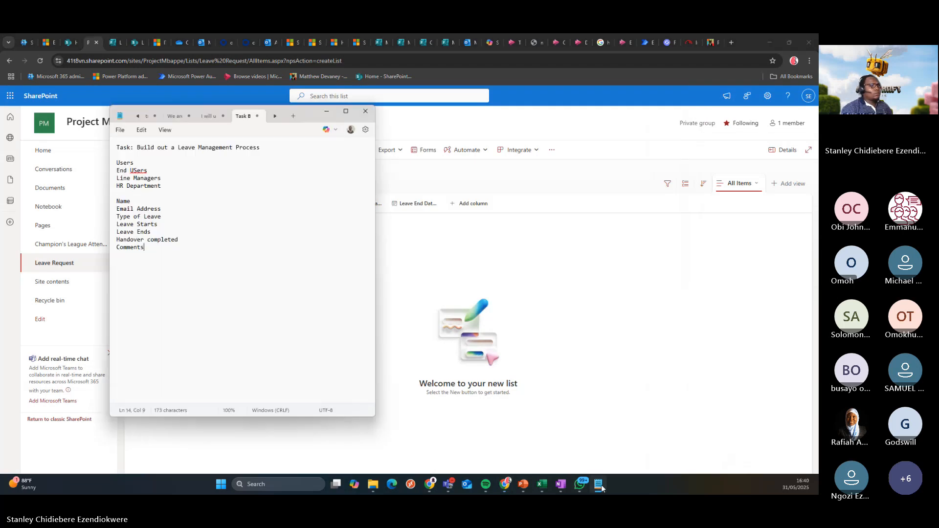
pyautogui.click(602, 488)
pyautogui.click(602, 488)
pyautogui.click(602, 488)
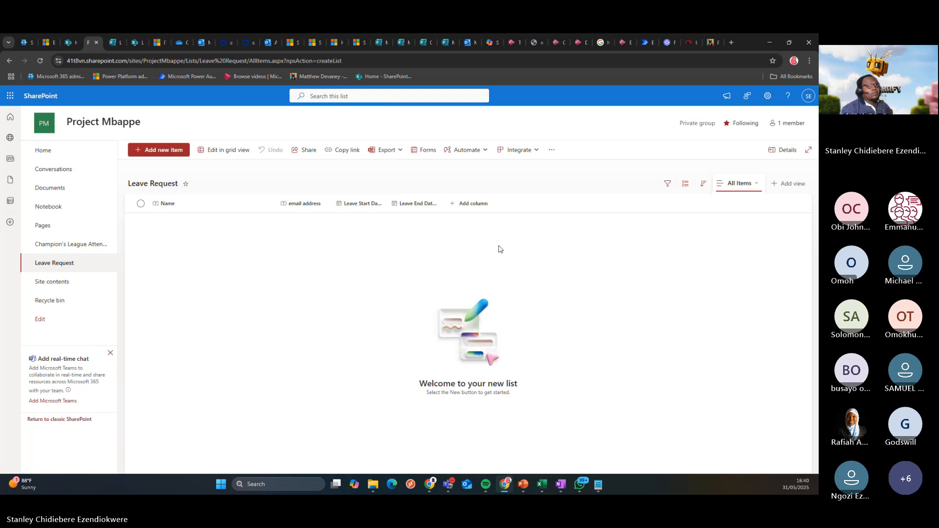
pyautogui.click(473, 202)
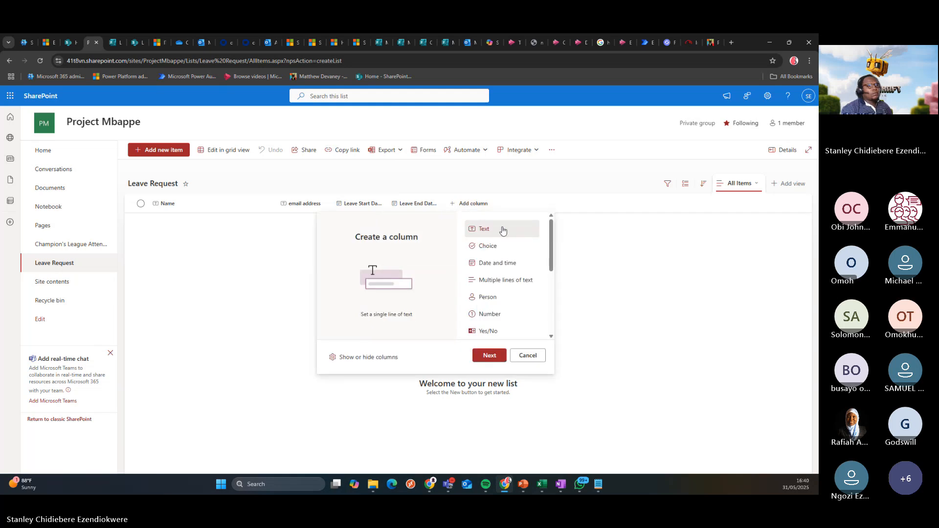
pyautogui.click(487, 251)
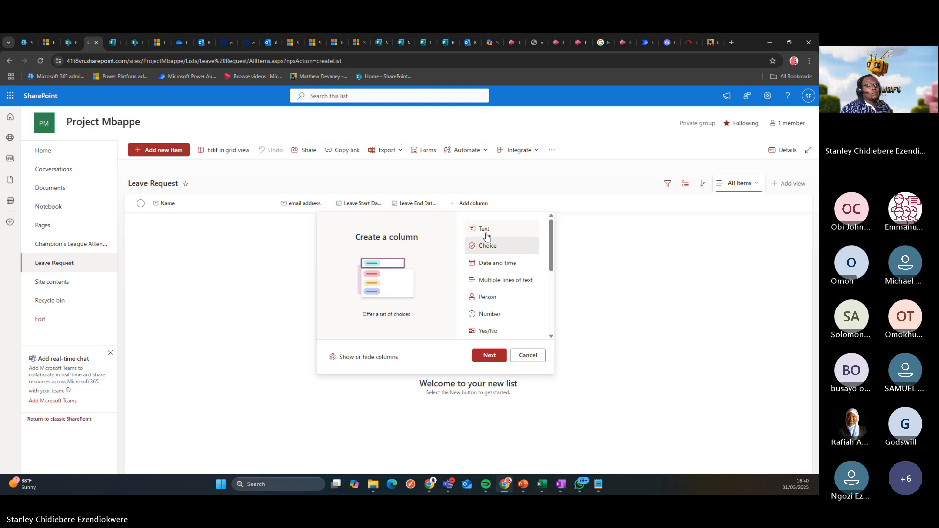
pyautogui.click(485, 229)
pyautogui.click(489, 355)
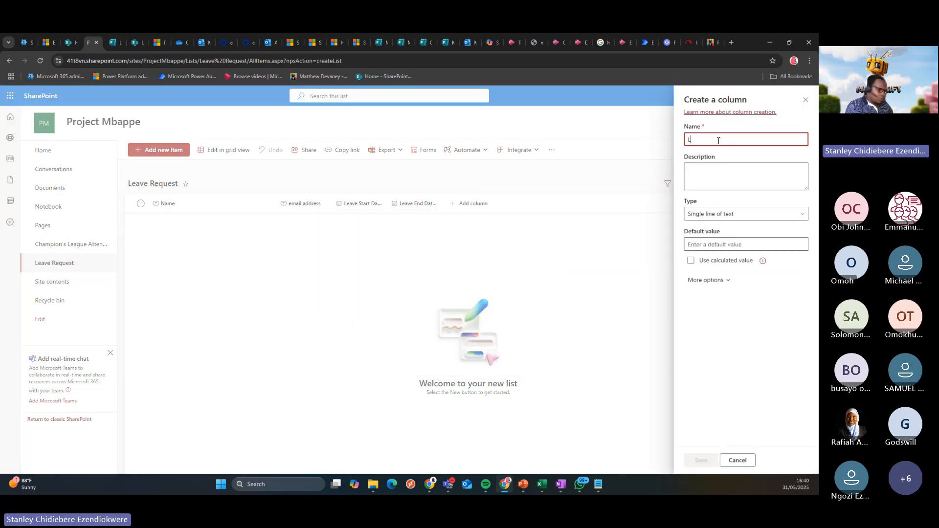
pyautogui.write('Leave Type')
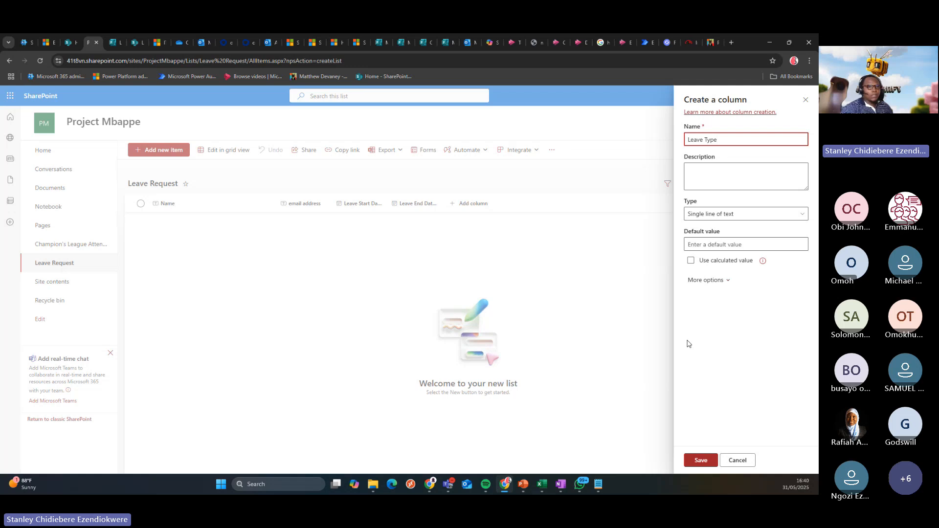
pyautogui.click(700, 459)
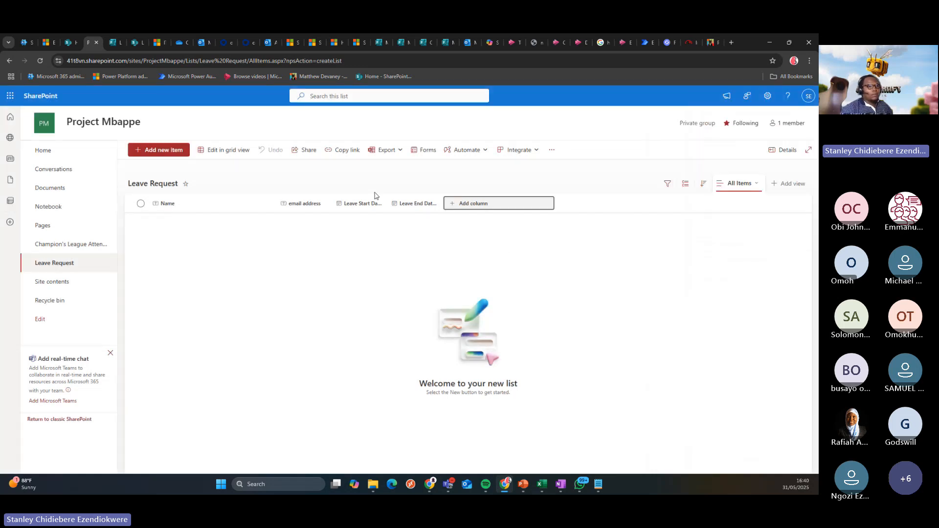
# Consult the Notepad field list and add a single line of text column named "Relief Officer" to the Leave Request list
pyautogui.click(520, 207)
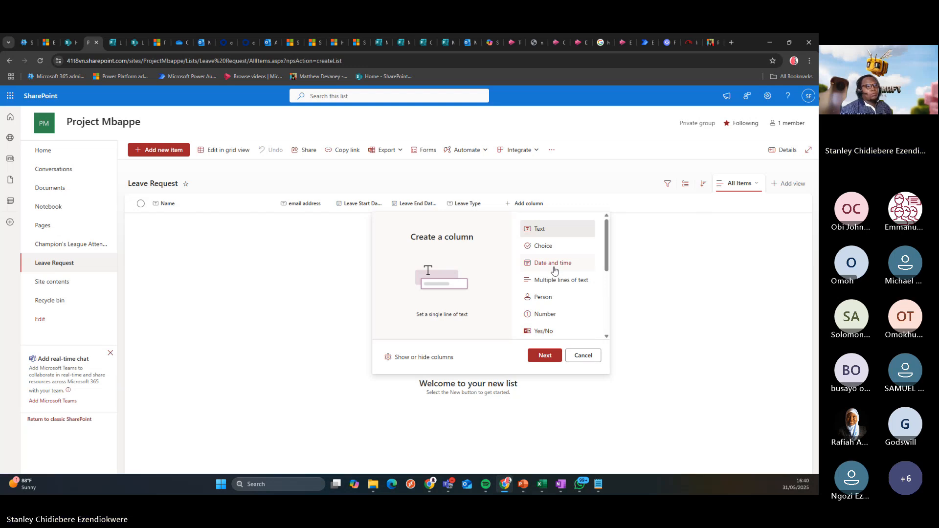
pyautogui.click(595, 487)
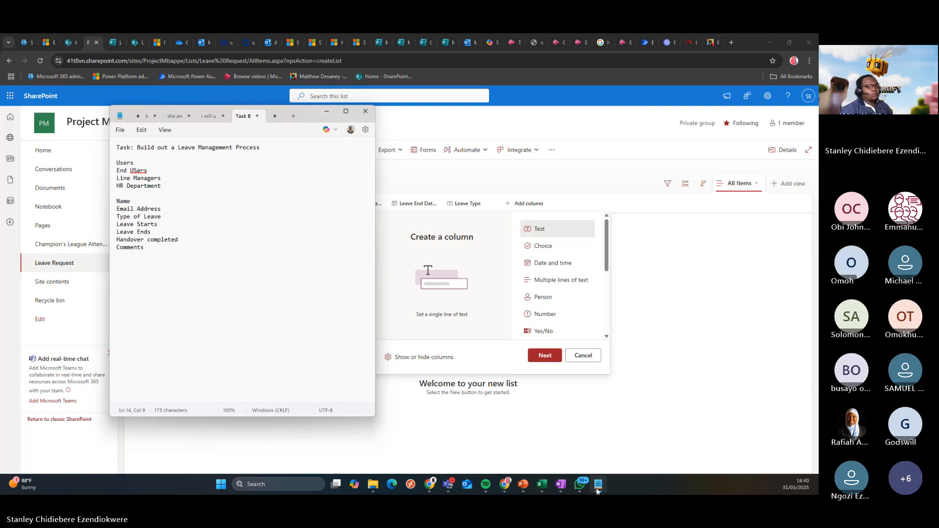
pyautogui.click(596, 489)
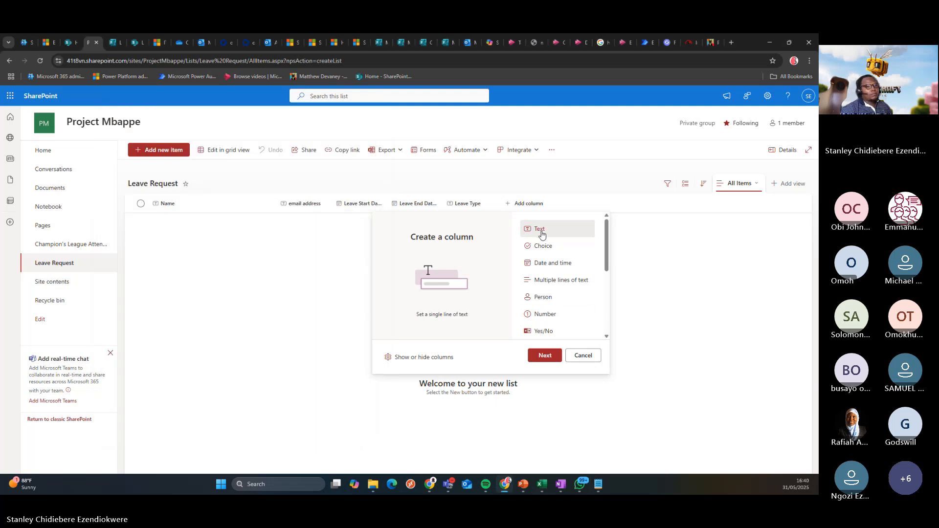
pyautogui.click(545, 356)
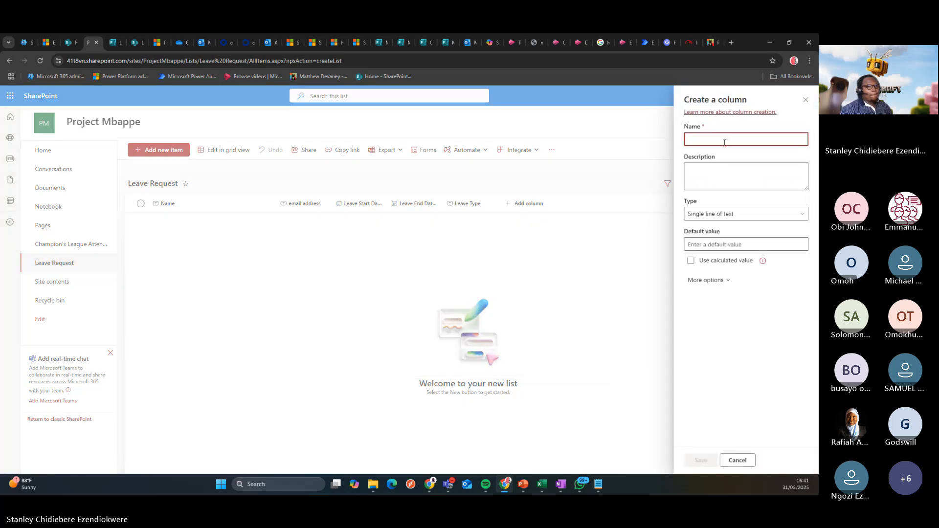
pyautogui.write('Re')
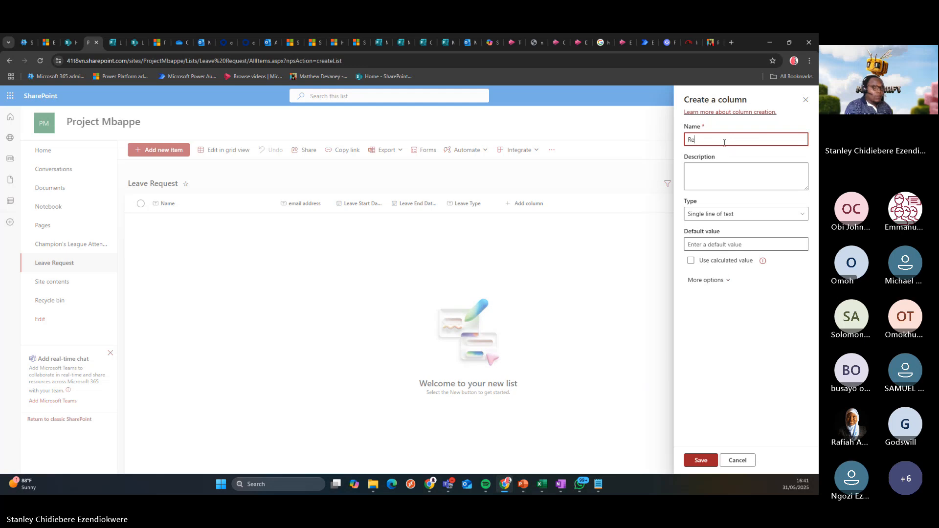
pyautogui.write('li')
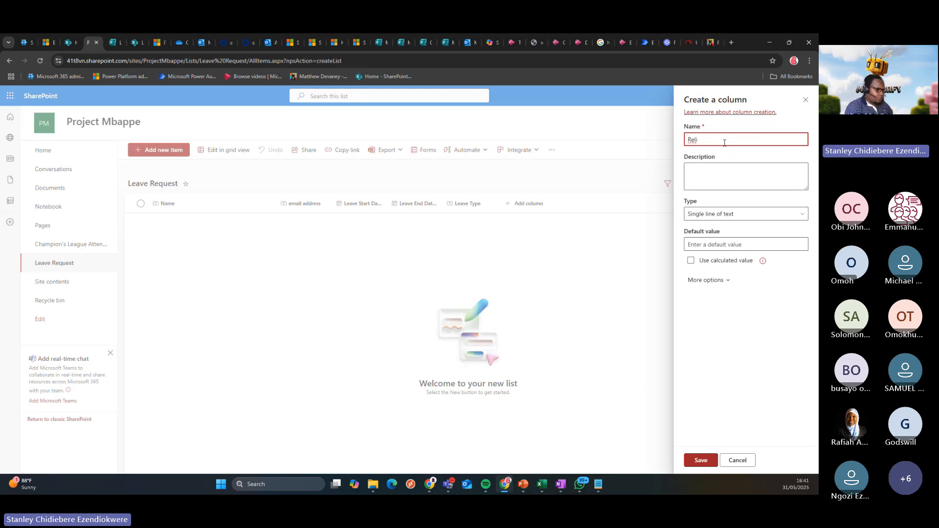
pyautogui.write('ef Officee')
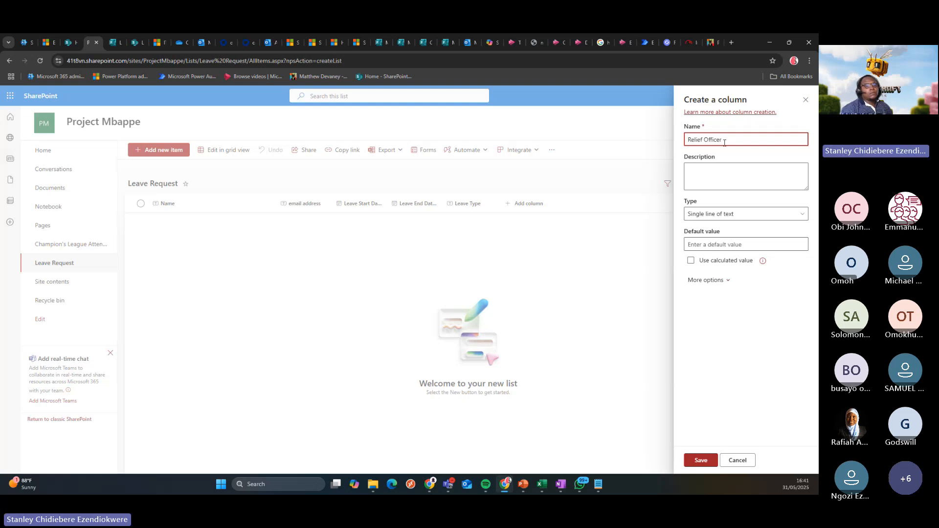
pyautogui.click(700, 460)
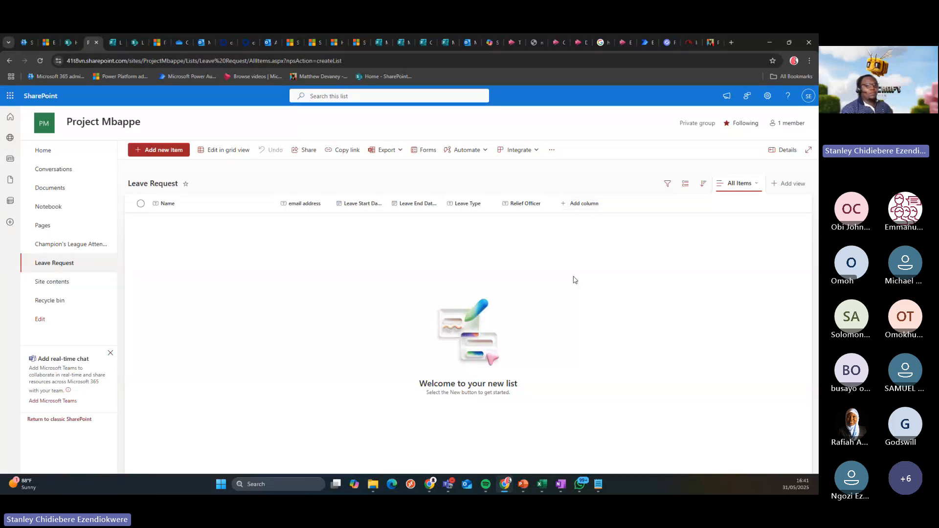
# Check the Notepad field list and add a multiple lines of text column named "Additional comments" to the Leave Request list
pyautogui.click(601, 485)
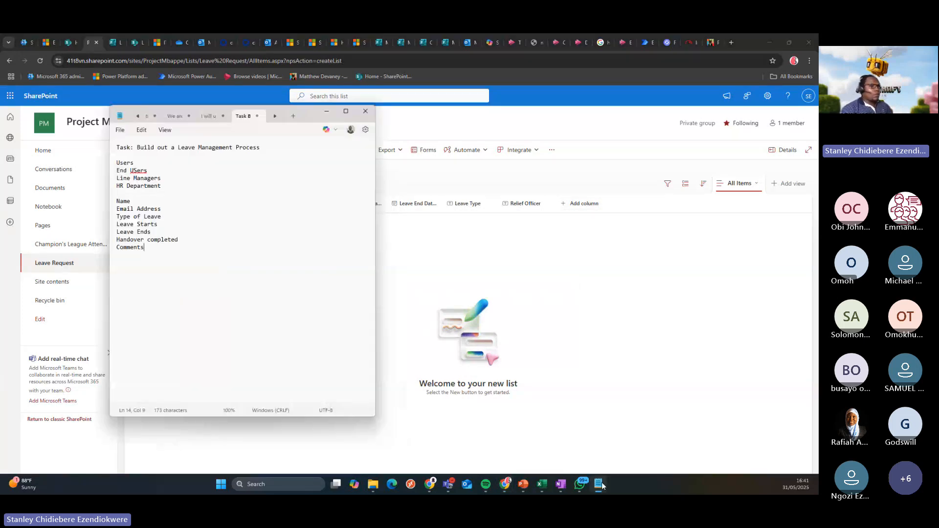
pyautogui.click(601, 485)
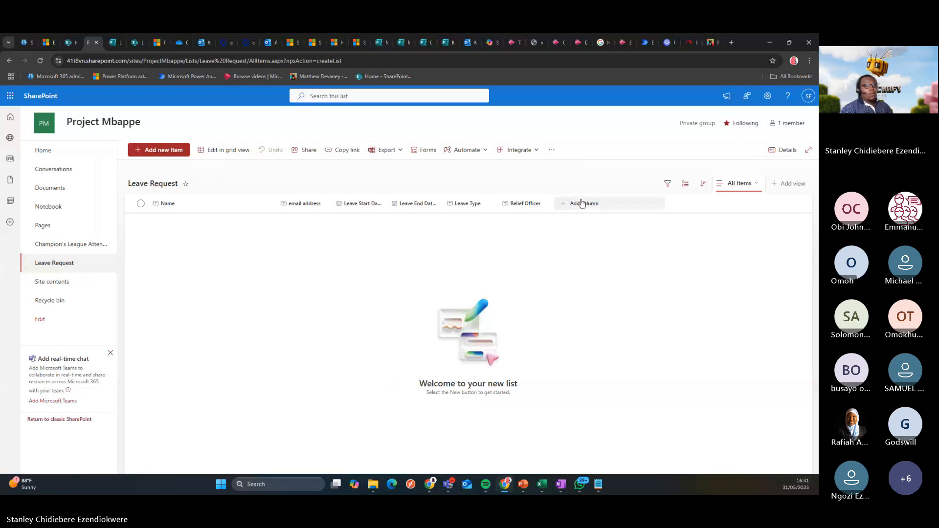
pyautogui.click(581, 203)
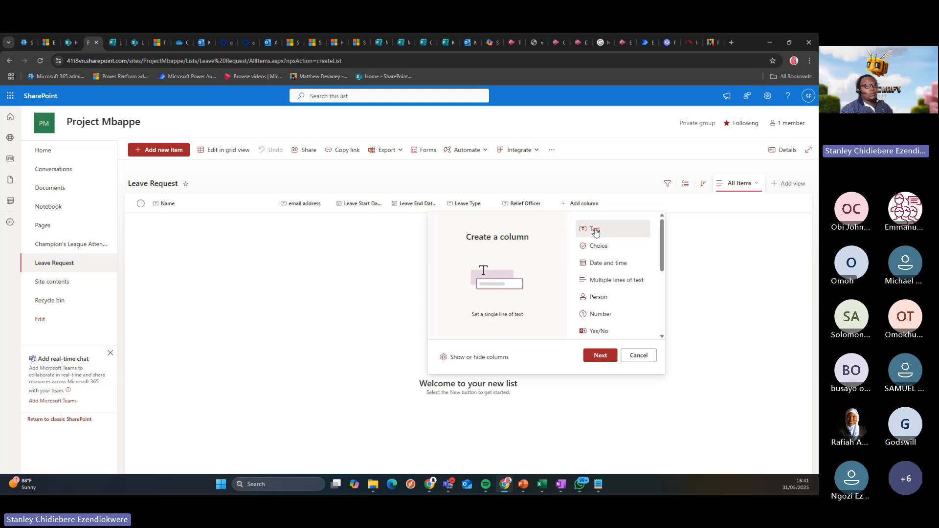
pyautogui.click(605, 277)
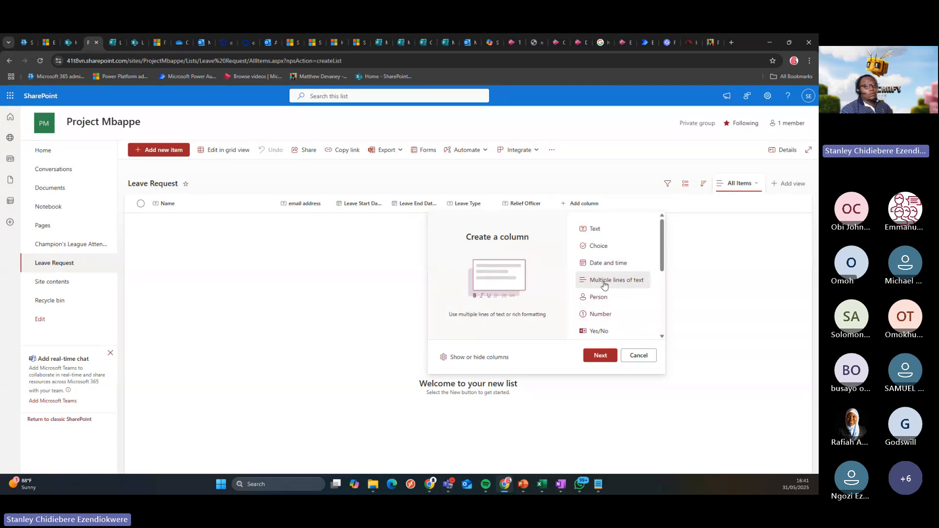
pyautogui.click(600, 355)
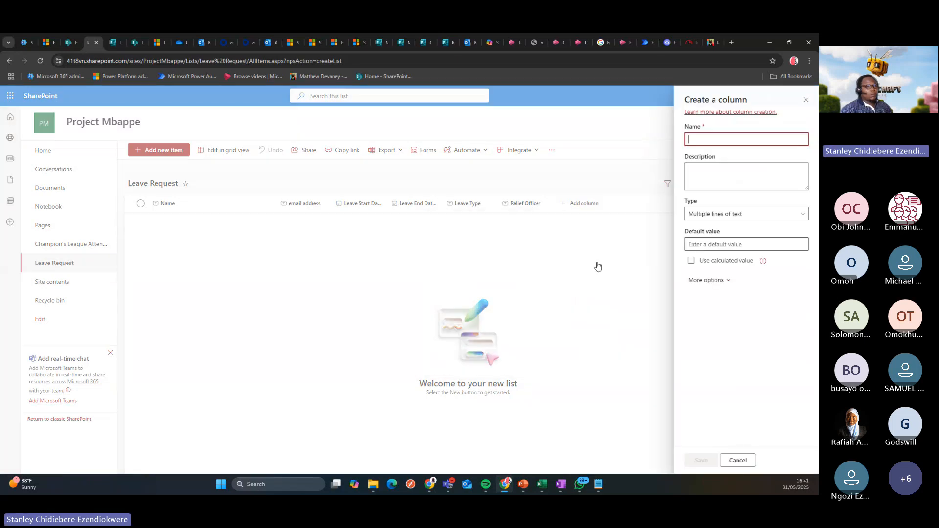
pyautogui.write('SA')
pyautogui.press('BackSpace')
pyautogui.press('BackSpace')
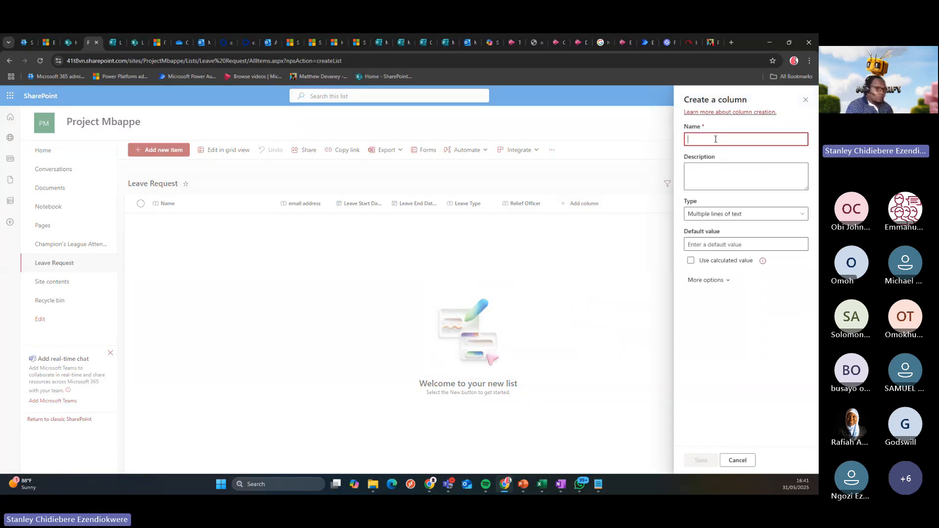
pyautogui.write('Additip')
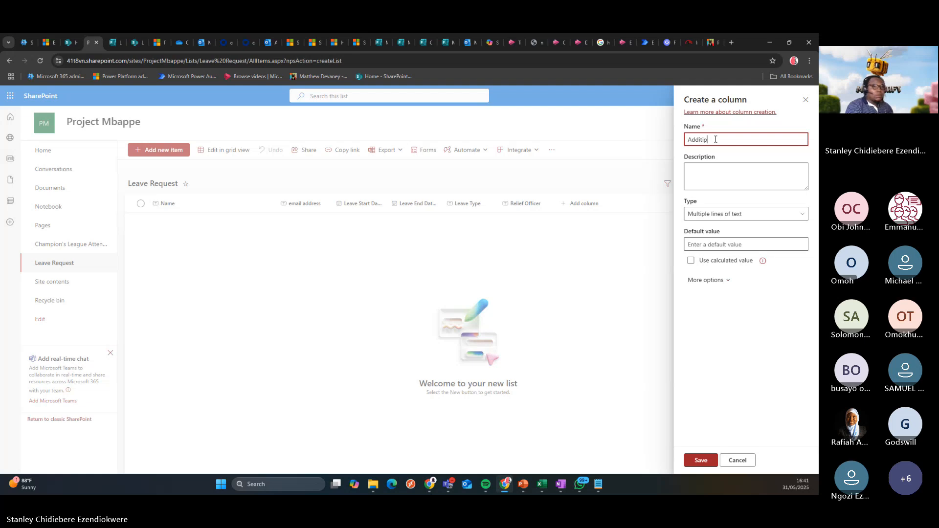
pyautogui.press('BackSpace')
pyautogui.press('BackSpace')
pyautogui.press('BackSpace')
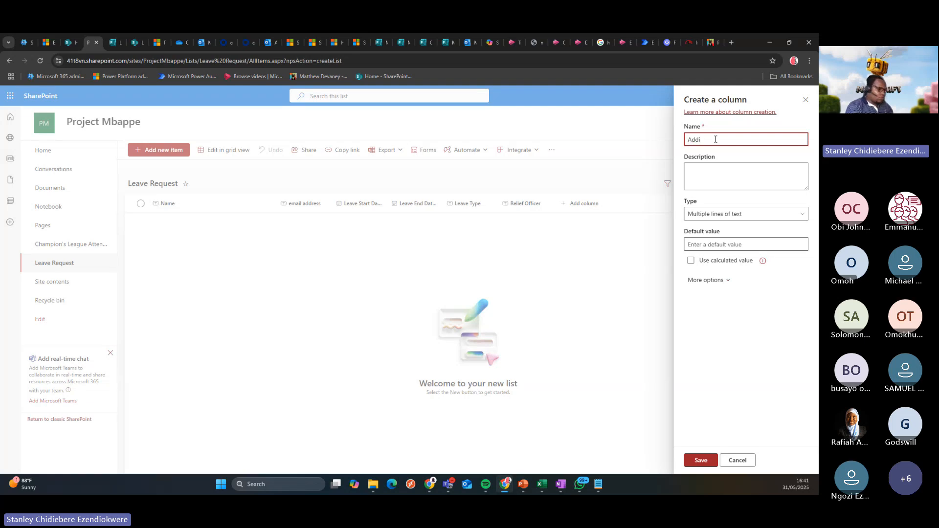
pyautogui.write('tional comments')
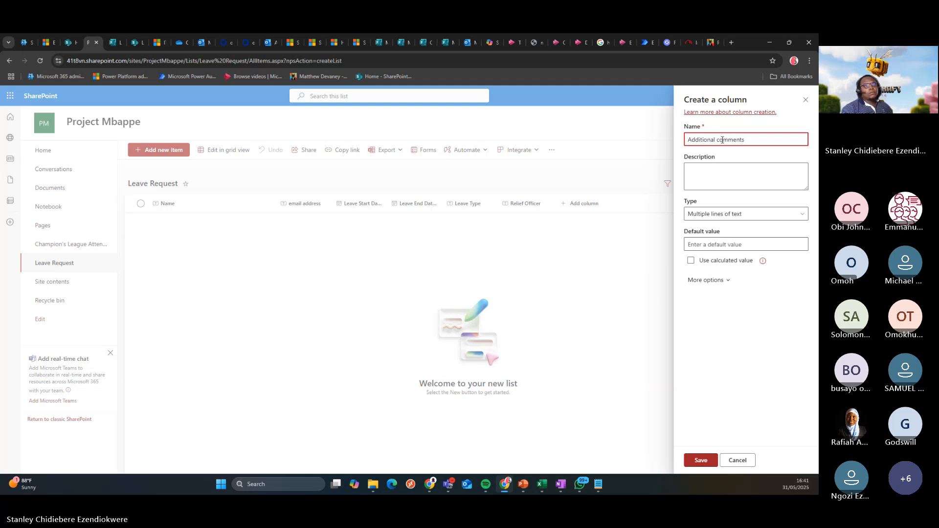
pyautogui.click(701, 460)
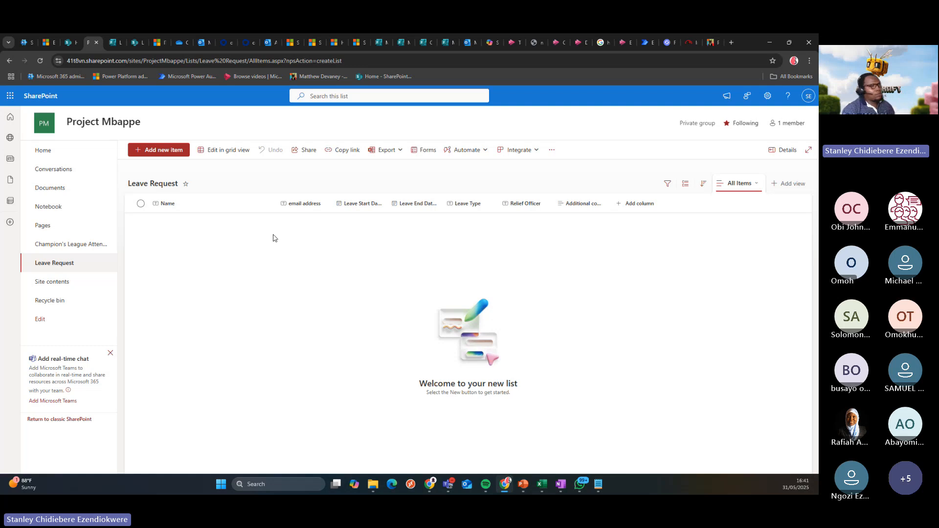
# Switch to the Leave Request form in Microsoft Forms and enable long answers for question 8, the comment for the person taking over
pyautogui.click(107, 42)
pyautogui.scroll(-3, 363, 278)
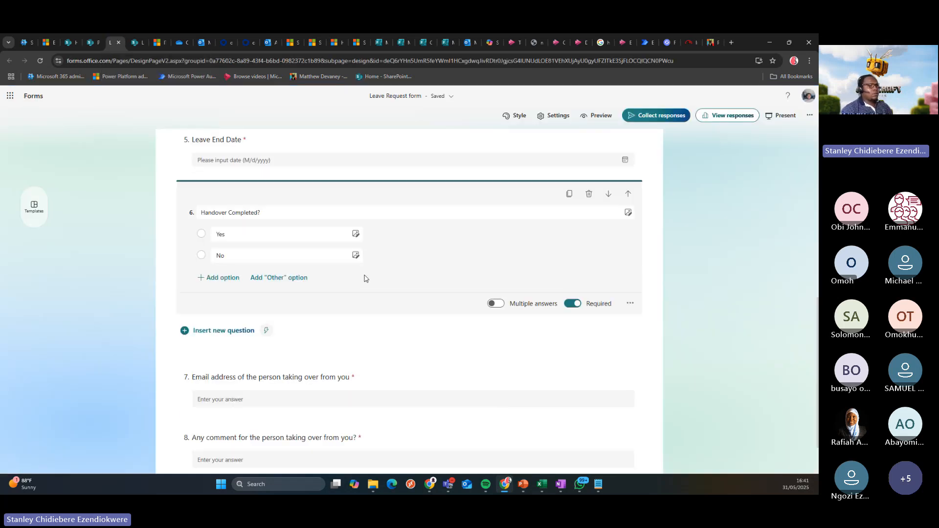
pyautogui.click(321, 379)
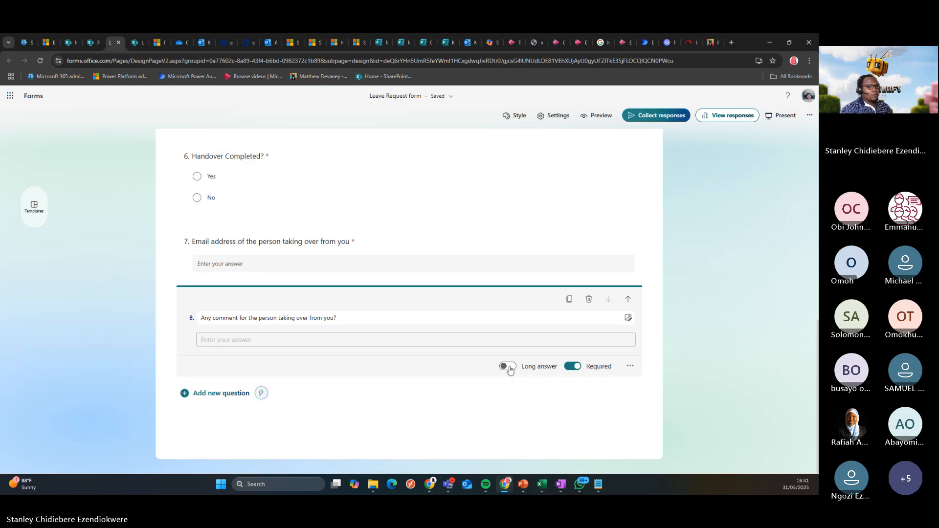
pyautogui.click(508, 367)
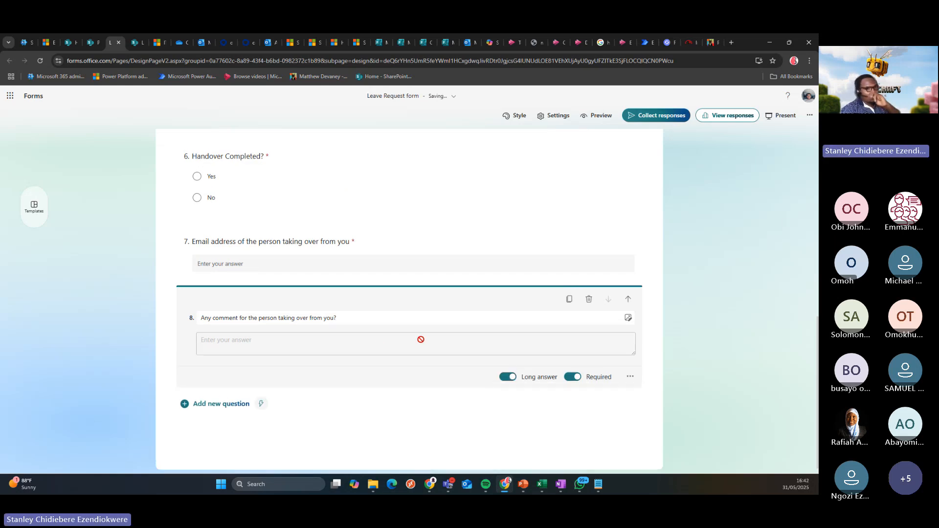
pyautogui.click(341, 319)
pyautogui.click(426, 306)
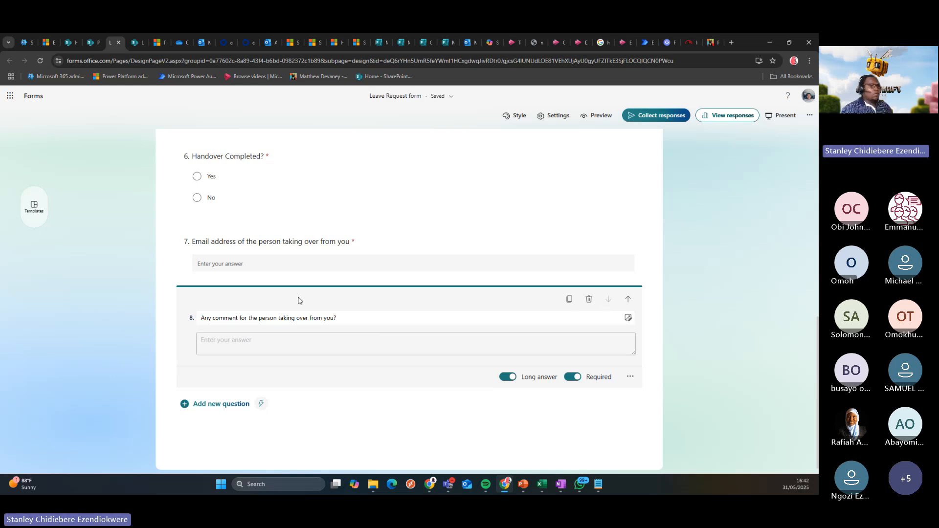
pyautogui.scroll(12, 300, 300)
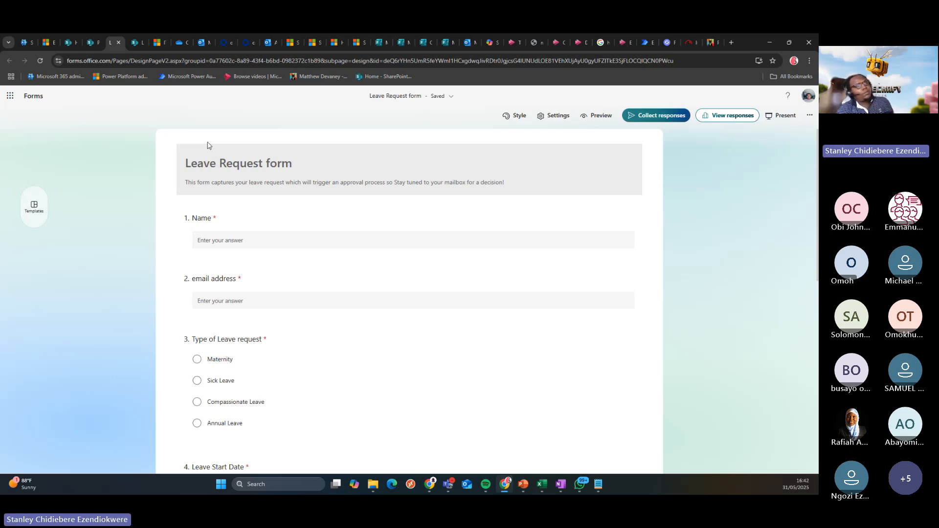
pyautogui.click(644, 42)
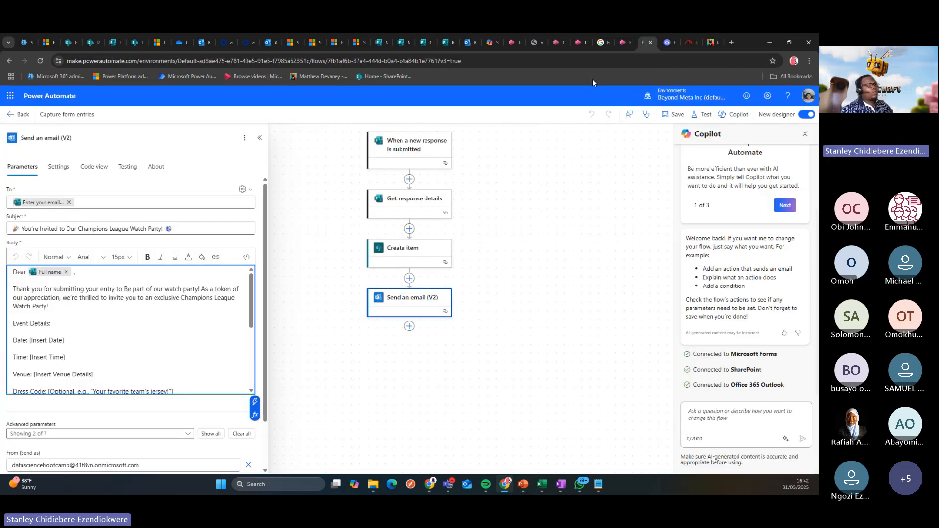
pyautogui.click(92, 44)
pyautogui.click(112, 42)
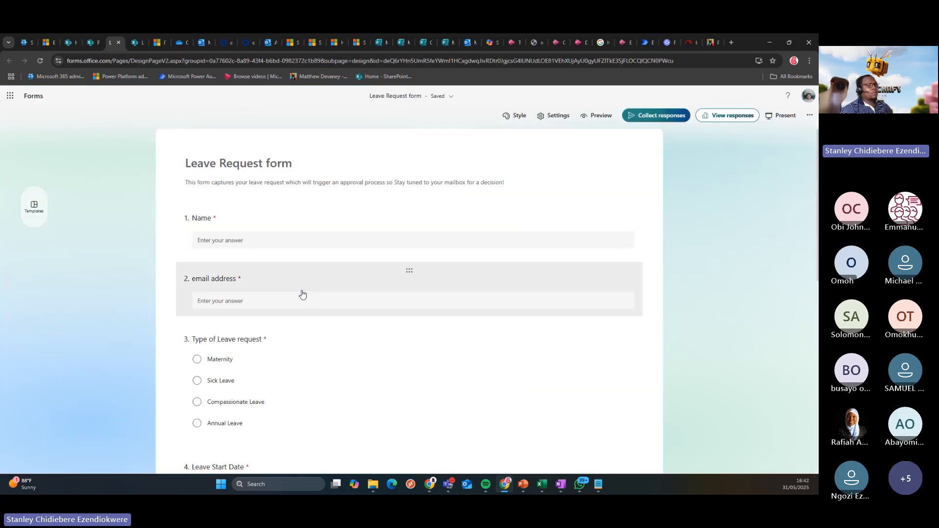
# Reword question 7 of the form to "Email address of the person you're handling over to"
pyautogui.scroll(-5, 313, 260)
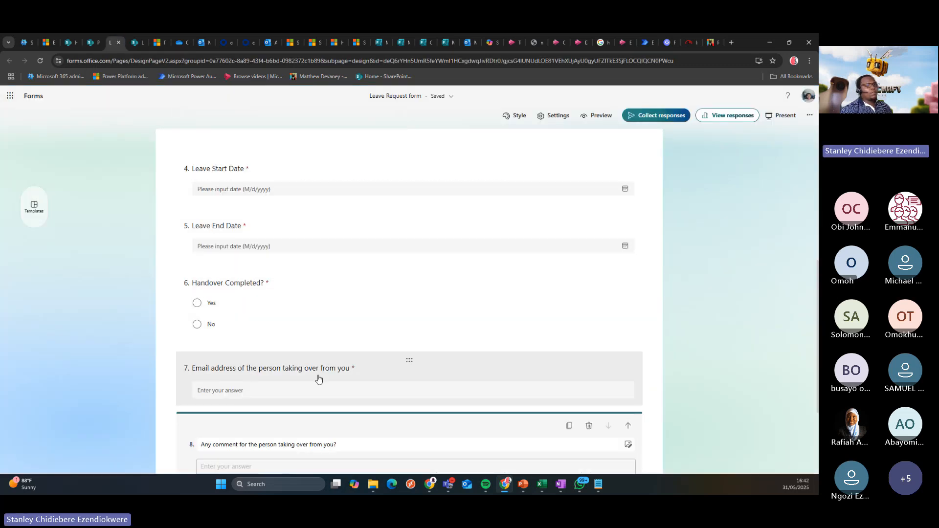
pyautogui.click(297, 376)
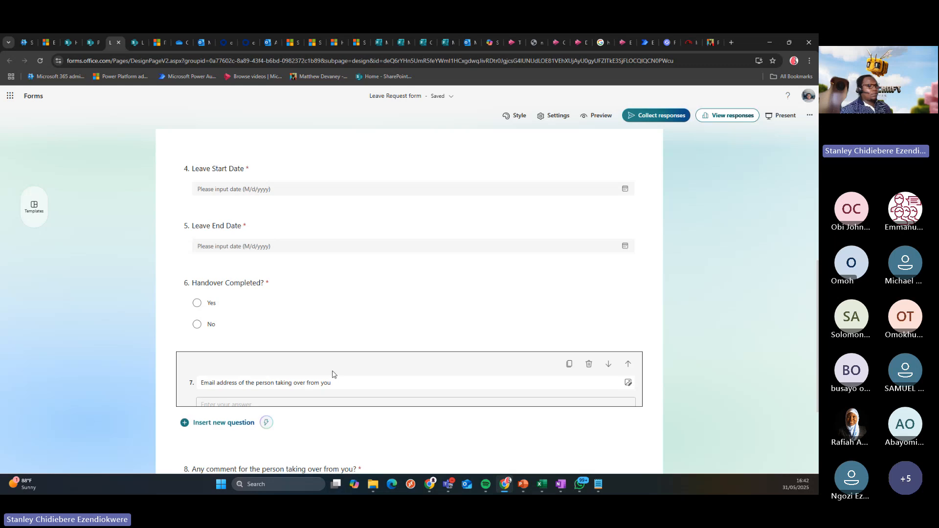
pyautogui.tripleClick(274, 384)
pyautogui.click(276, 383)
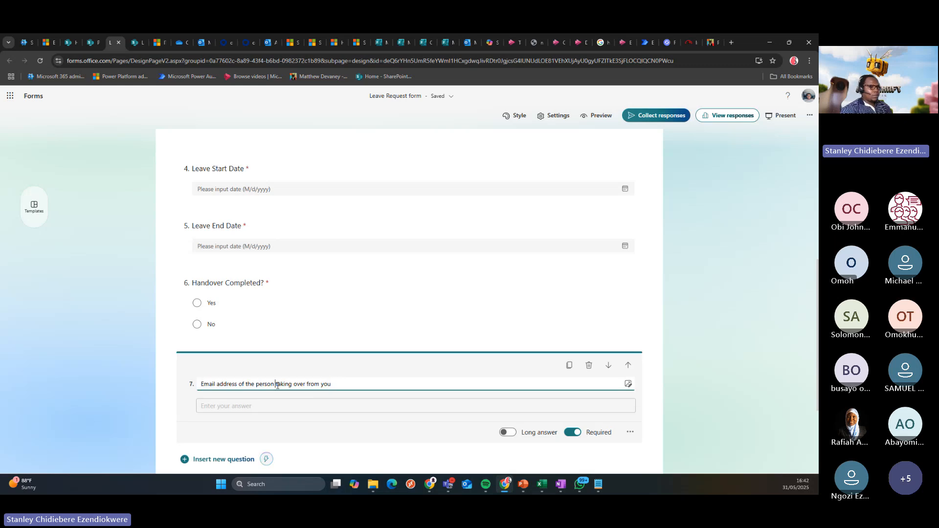
pyautogui.moveTo(276, 384); pyautogui.dragTo(367, 384)
pyautogui.press('BackSpace')
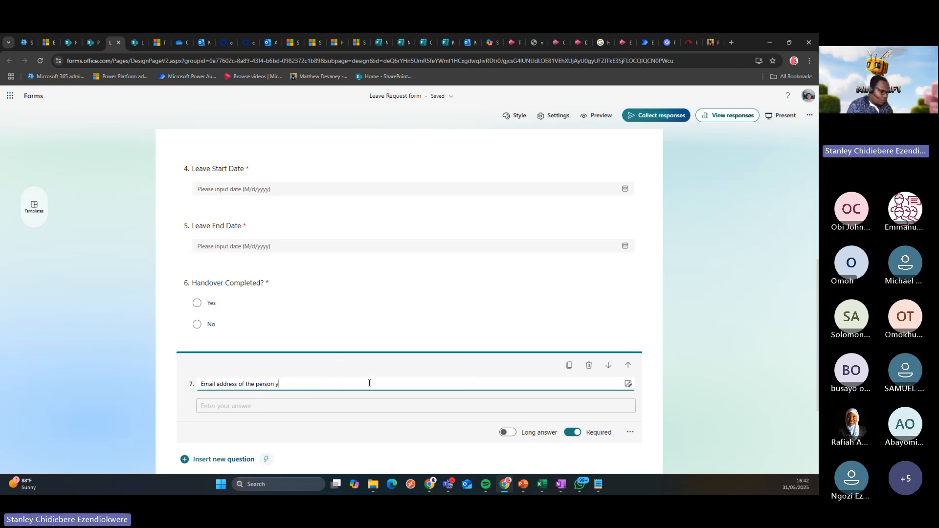
pyautogui.write("you're ")
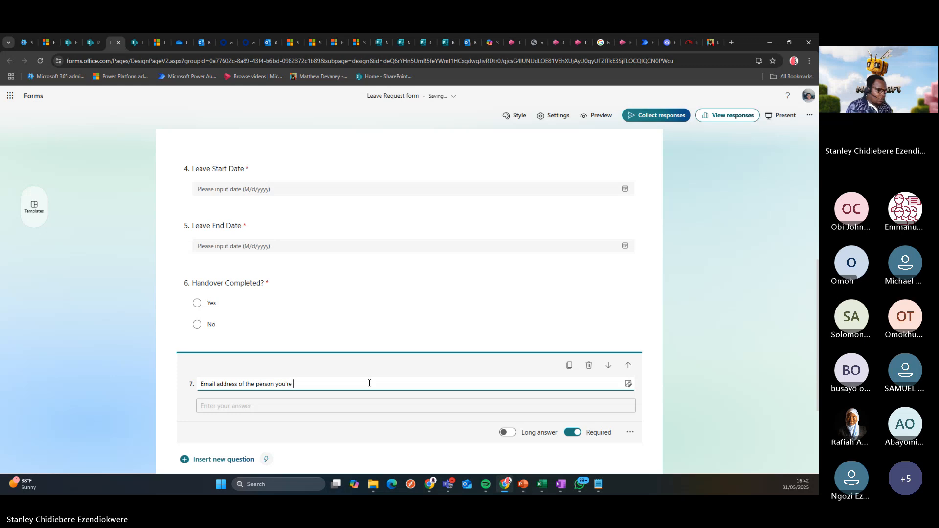
pyautogui.write('handling over to')
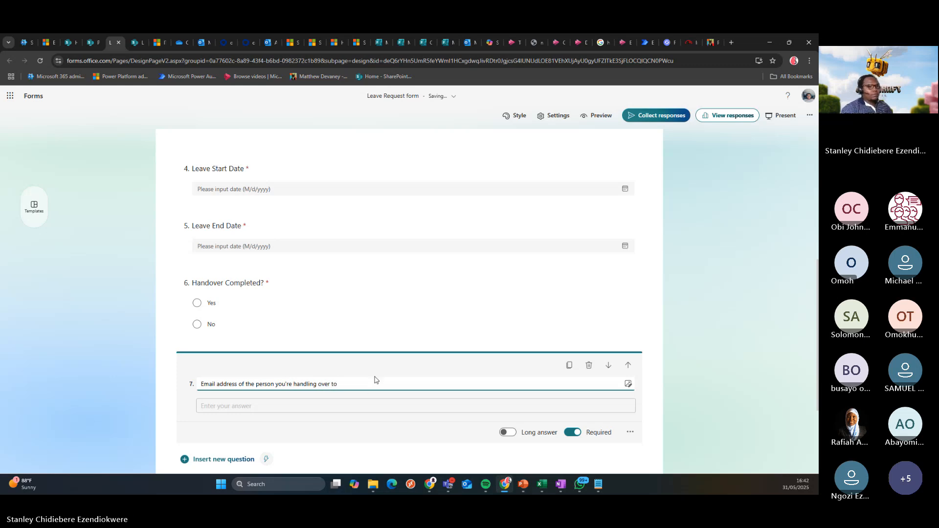
pyautogui.click(690, 358)
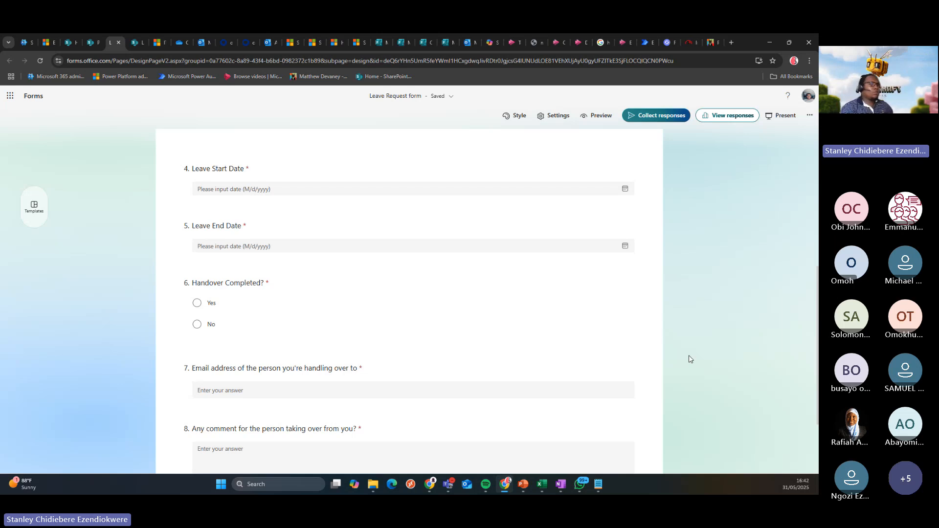
# Switch to Power Automate, leave the Capture form entries flow and open the page for creating a new flow
pyautogui.click(644, 43)
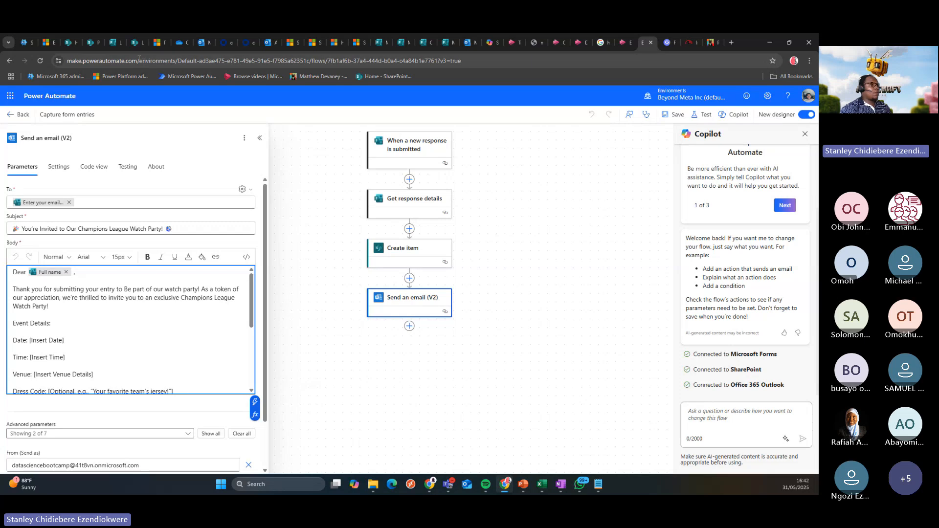
pyautogui.moveTo(139, 58); pyautogui.dragTo(41, 67)
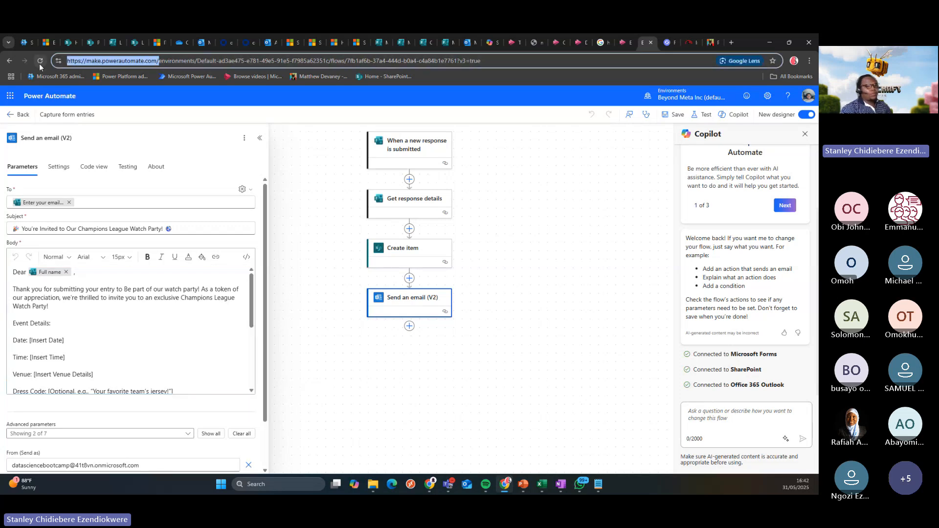
pyautogui.hotkey('alt', 'Tab')
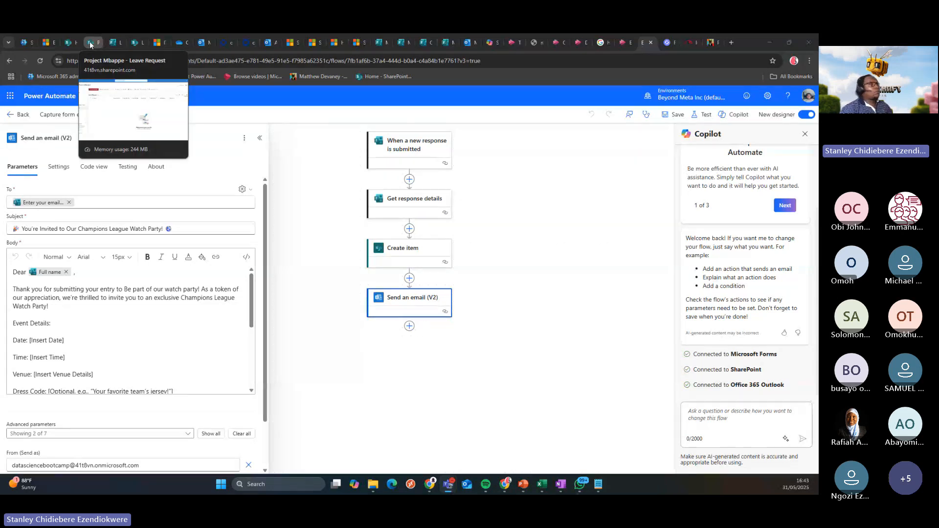
pyautogui.click(10, 116)
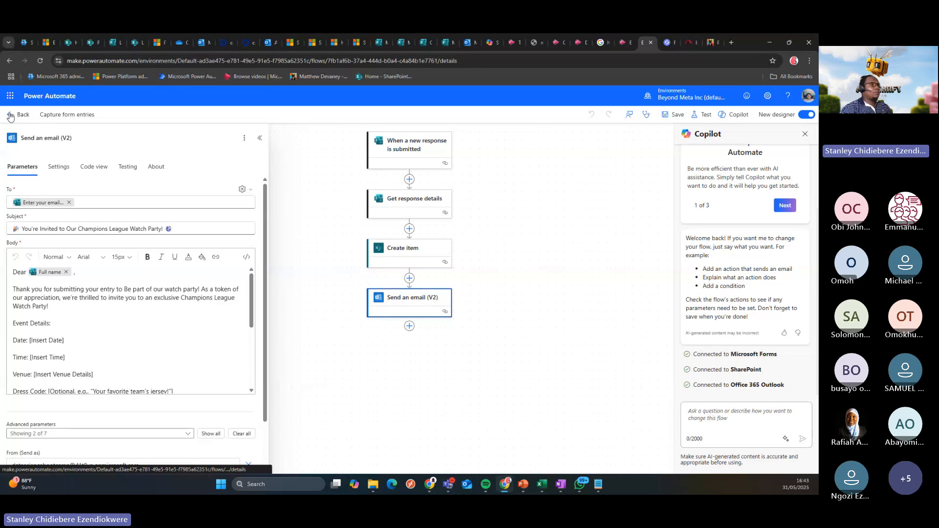
pyautogui.click(35, 200)
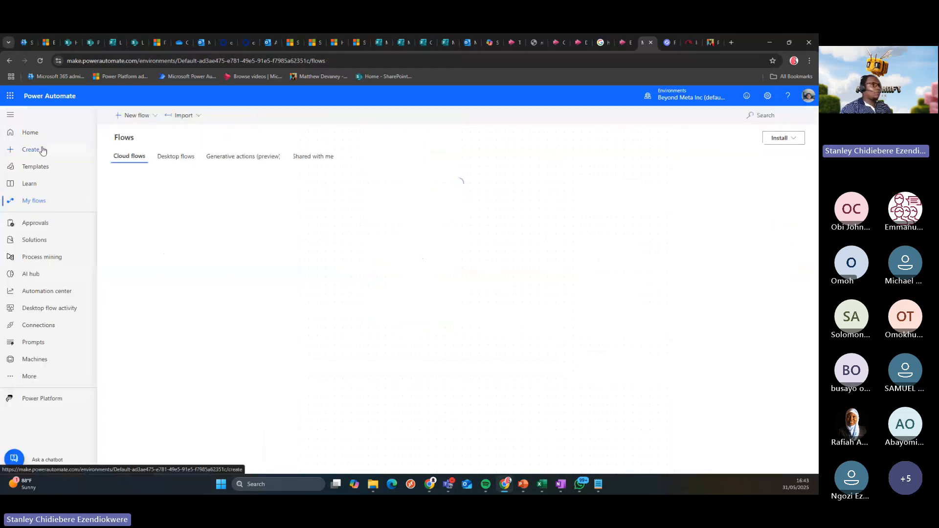
pyautogui.click(42, 149)
pyautogui.click(32, 135)
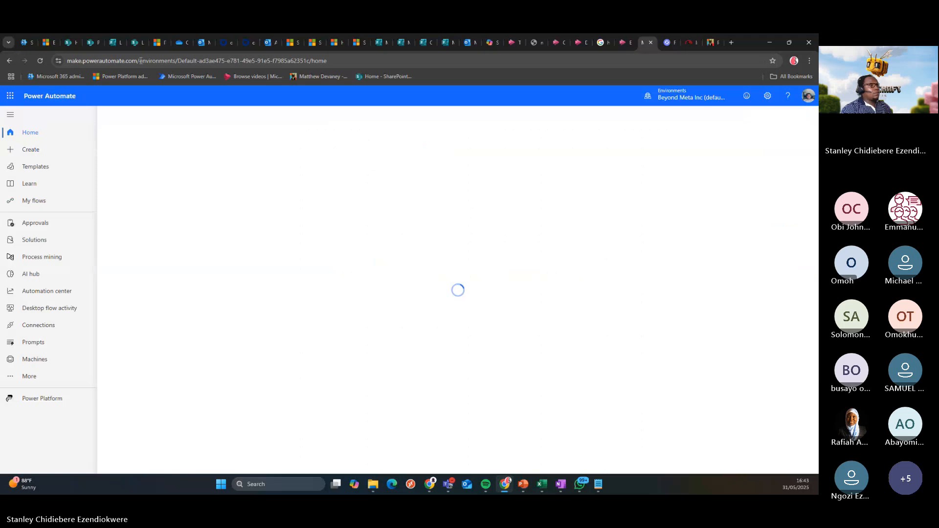
pyautogui.moveTo(139, 61); pyautogui.dragTo(435, 61)
pyautogui.press('BackSpace')
pyautogui.press('Return')
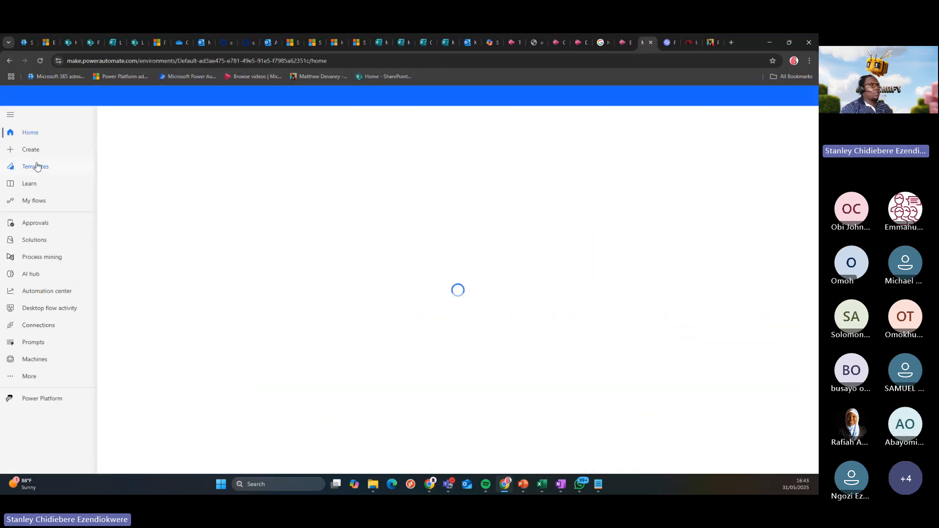
pyautogui.click(33, 152)
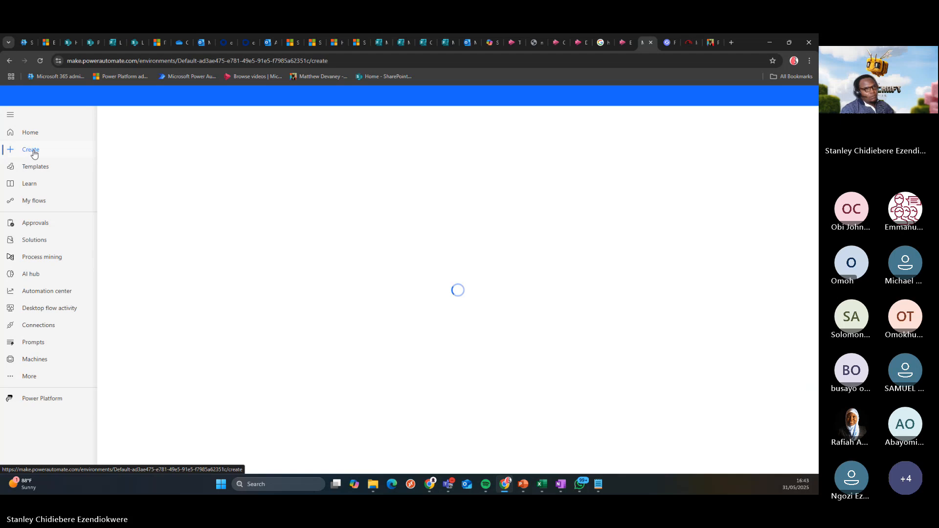
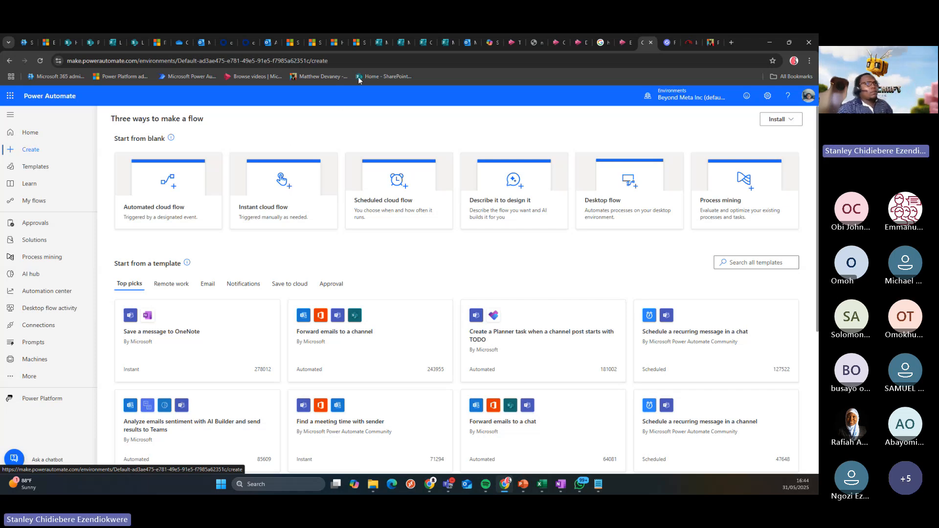
# Return to the Leave Request form and add a new line to its description beginning "NB: This is not a"
pyautogui.click(112, 42)
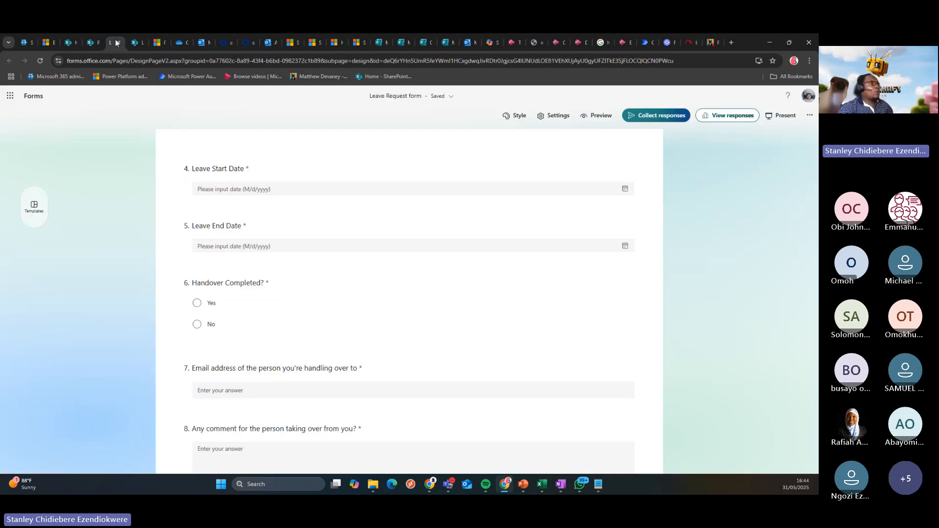
pyautogui.scroll(5, 252, 183)
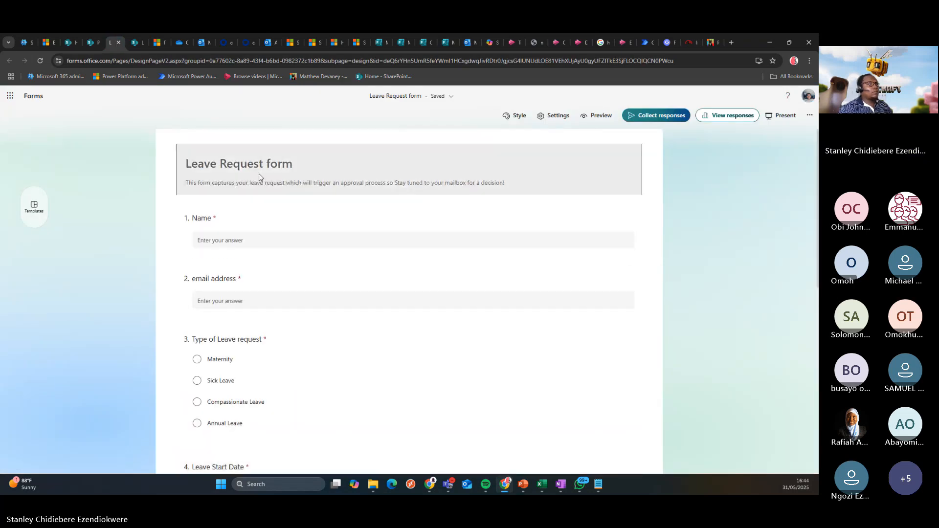
pyautogui.click(401, 180)
pyautogui.click(540, 178)
pyautogui.click(540, 178)
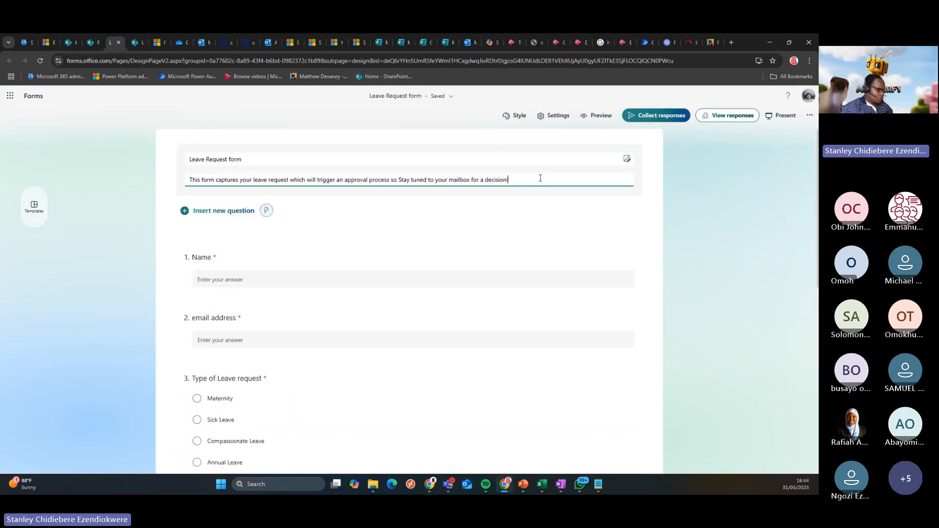
pyautogui.press('Return')
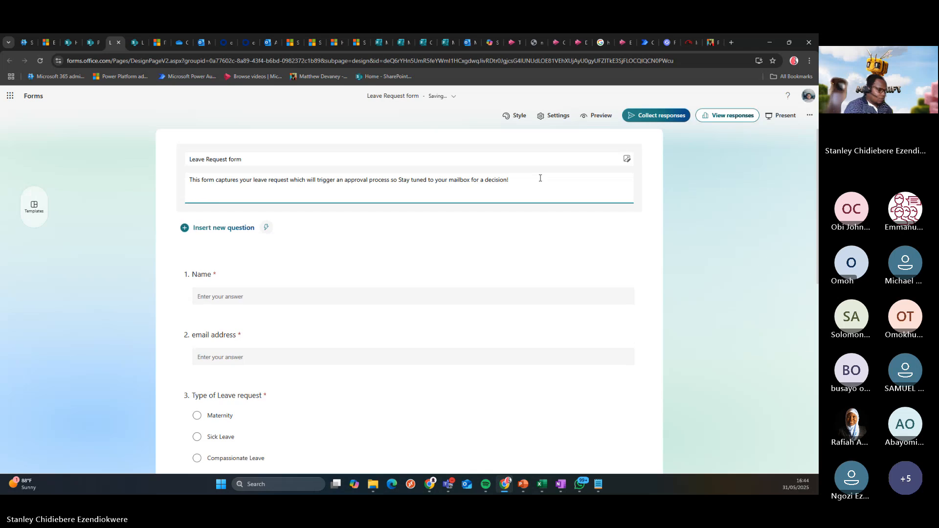
pyautogui.write('NB')
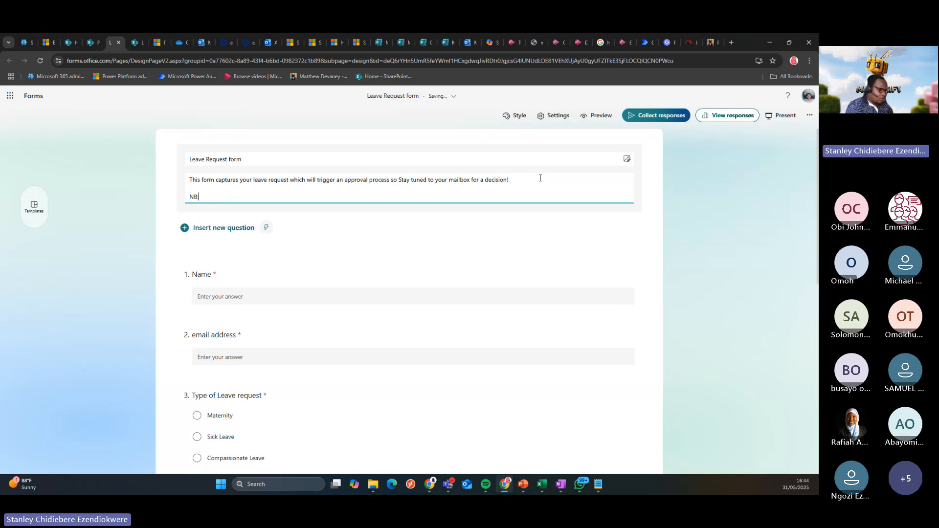
pyautogui.write(': This is not a ')
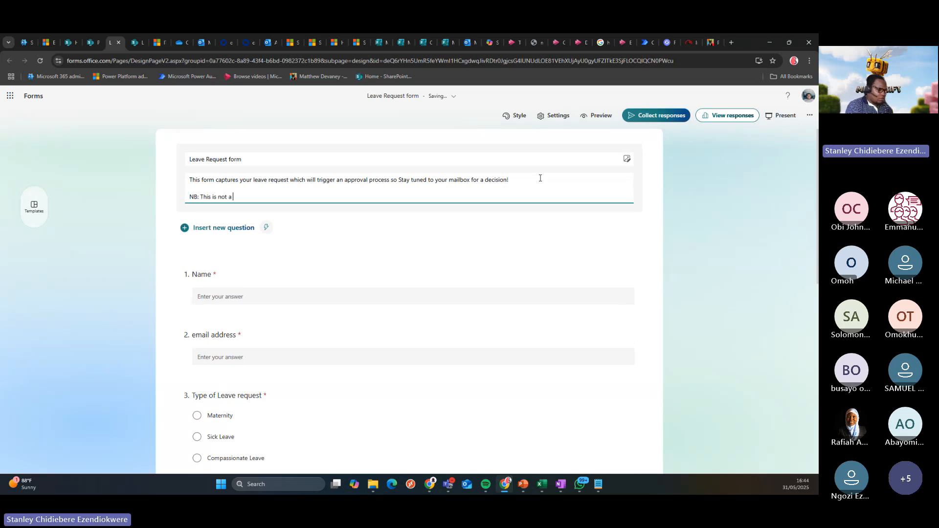
# Complete the description note as "NB: This is not a Test form but a Production One so ensure to use ONLY when applying for your leave!!!"
pyautogui.write('Test form ')
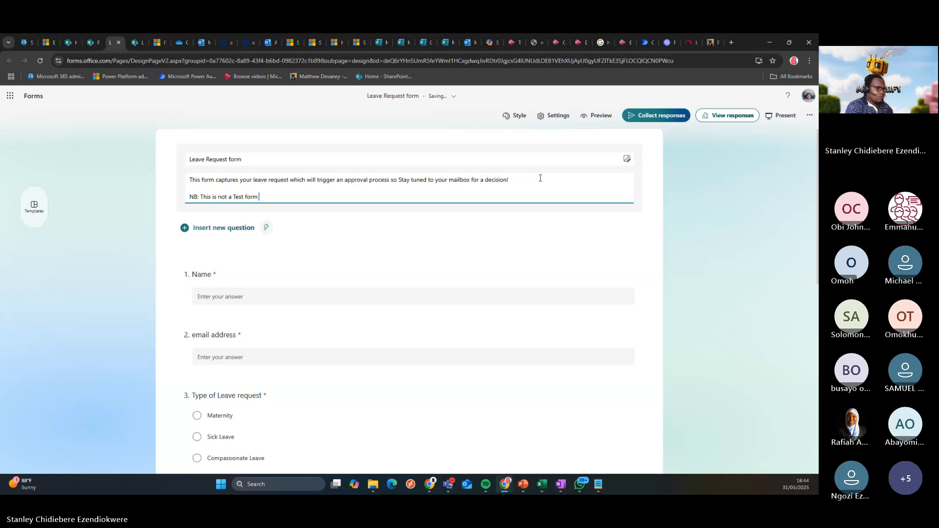
pyautogui.write('but a Product')
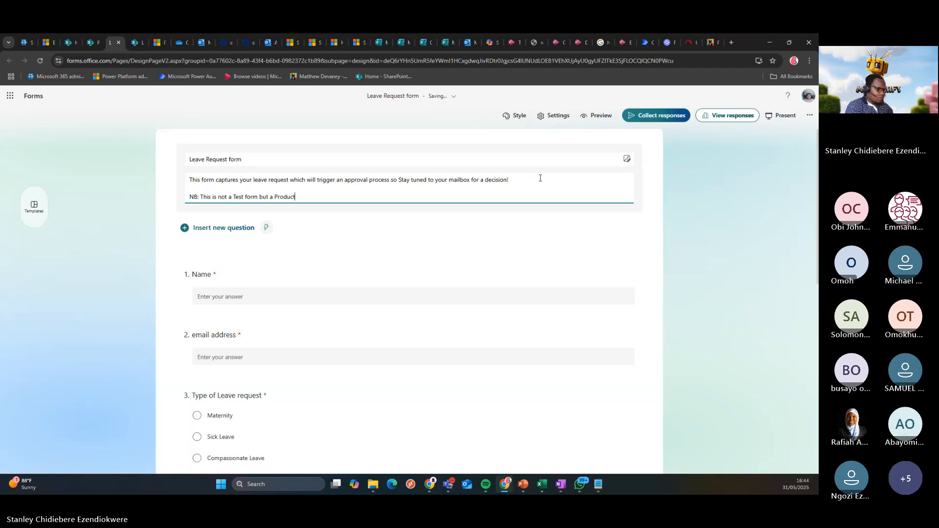
pyautogui.write('ion One so ensure to use')
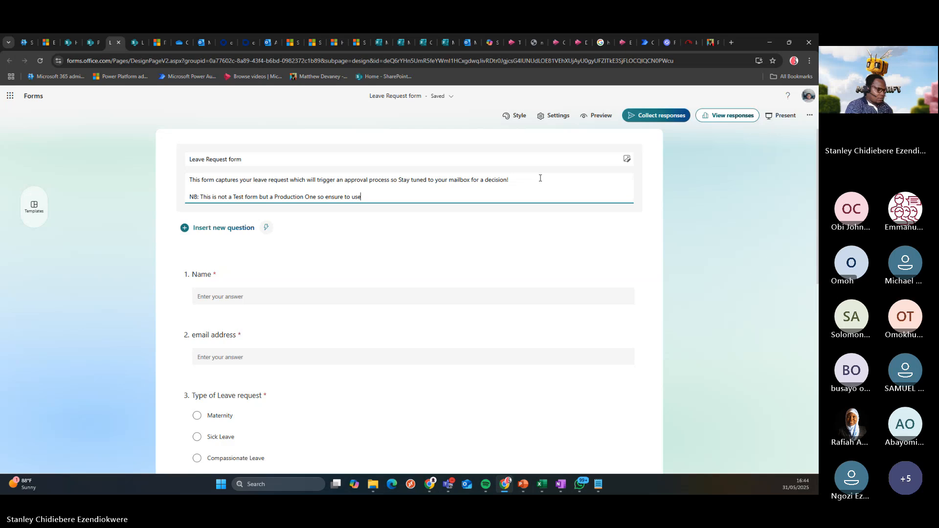
pyautogui.write(' ONLY when ap')
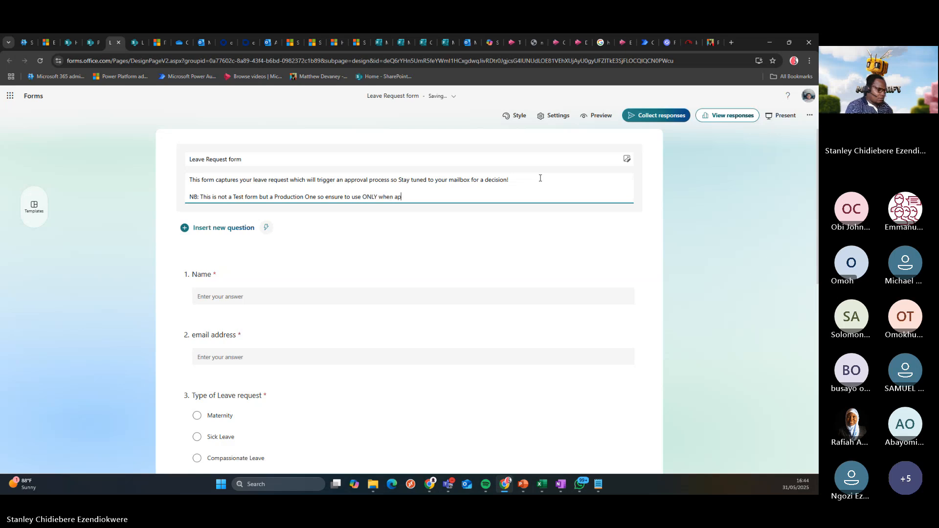
pyautogui.write('plying for your leave!!!')
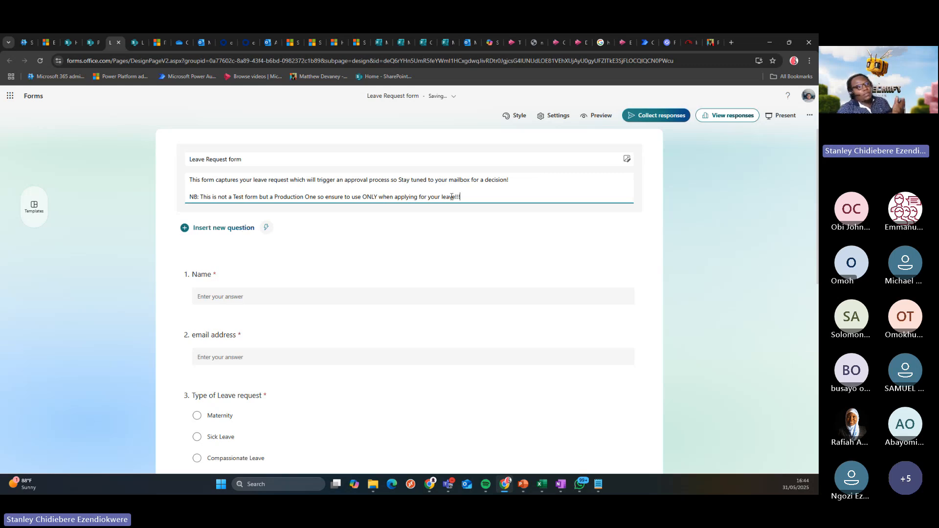
# Make the whole "NB" note line in the Leave Request form's description bold and finish editing the header
pyautogui.moveTo(461, 197); pyautogui.dragTo(282, 197)
pyautogui.click(131, 205)
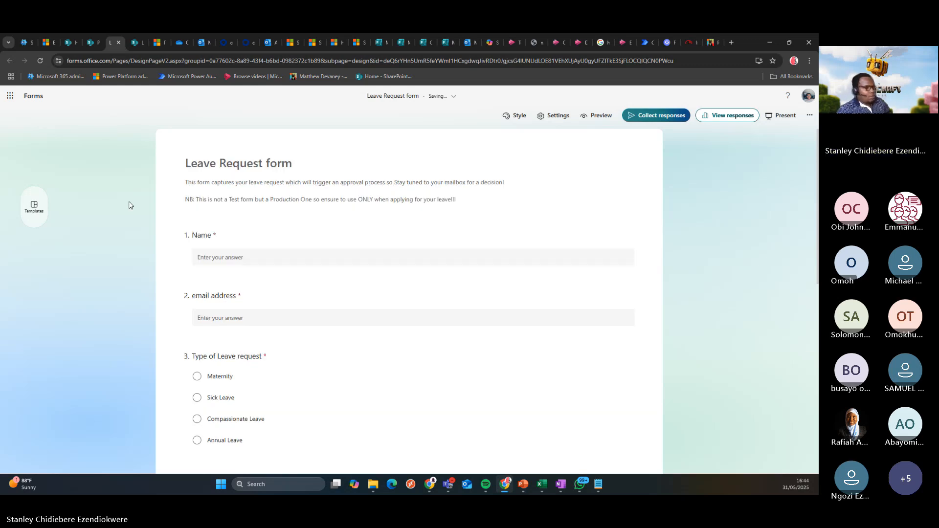
pyautogui.click(365, 205)
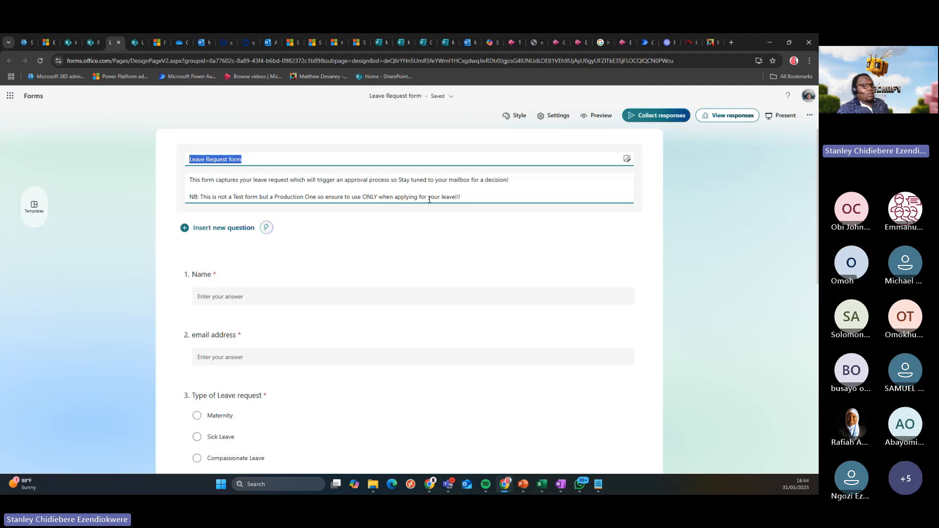
pyautogui.click(488, 198)
pyautogui.moveTo(475, 197); pyautogui.dragTo(188, 196)
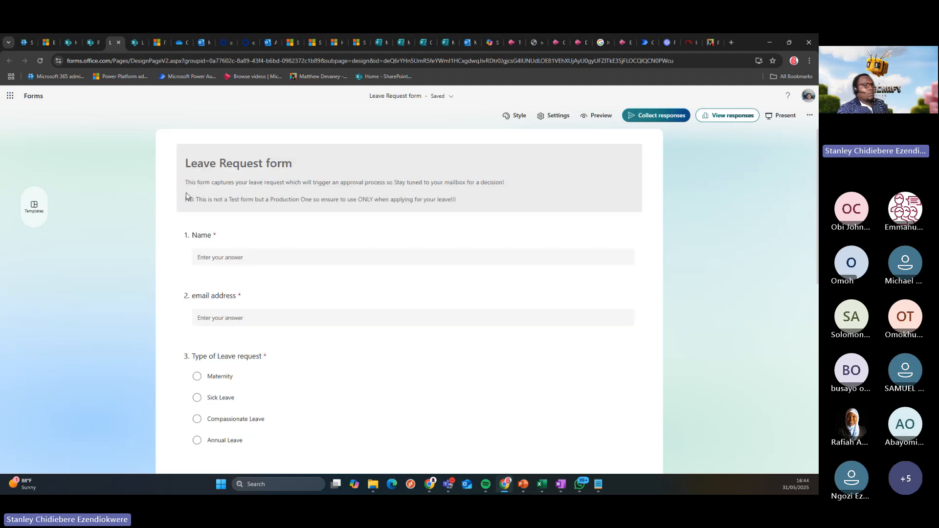
pyautogui.click(352, 203)
pyautogui.click(440, 197)
pyautogui.click(463, 198)
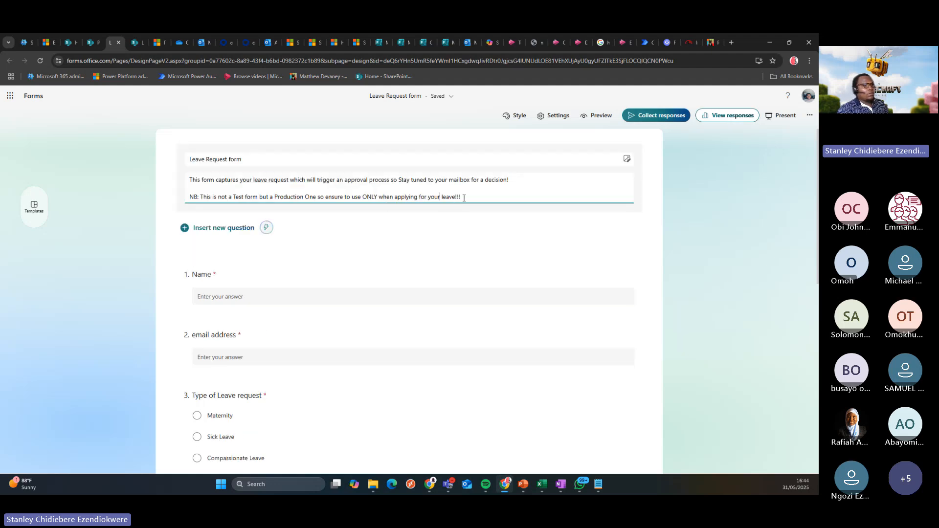
pyautogui.moveTo(189, 196); pyautogui.dragTo(460, 197)
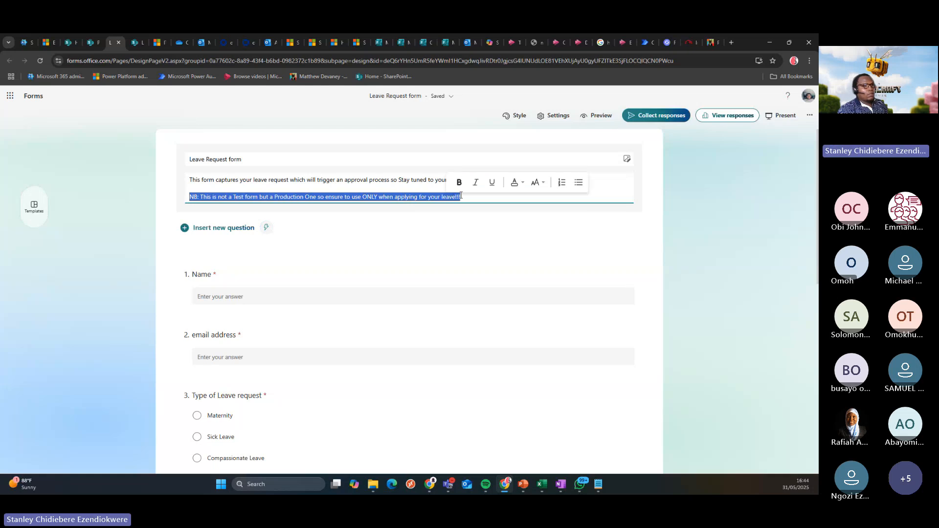
pyautogui.click(459, 182)
pyautogui.click(400, 188)
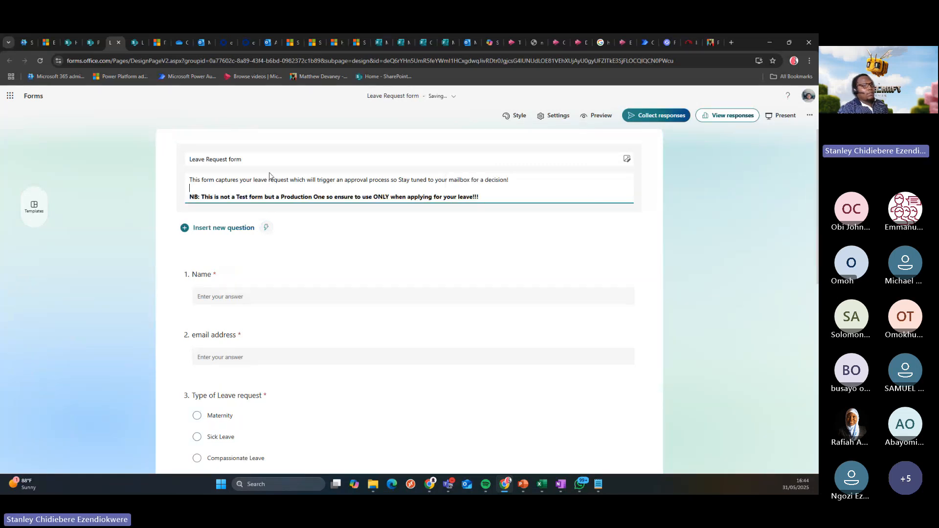
pyautogui.click(133, 206)
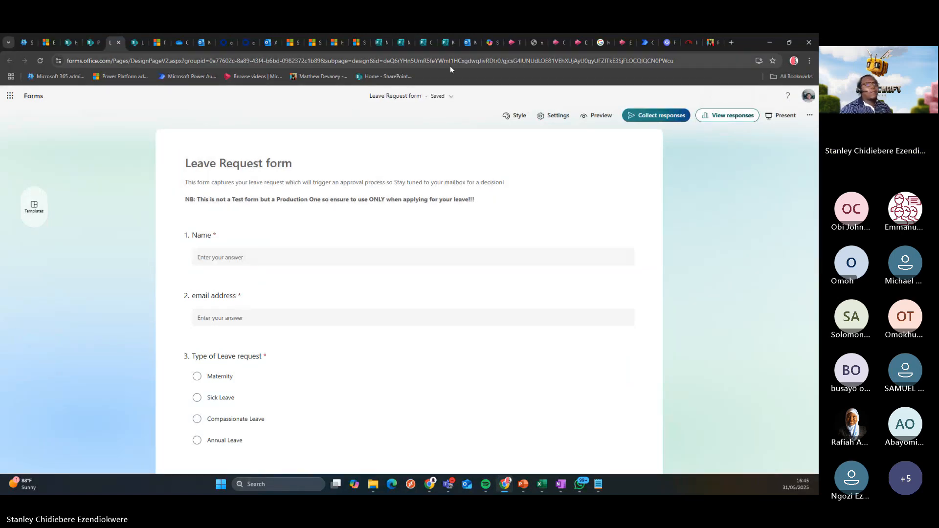
# Switch to Power Automate and start building an automated cloud flow from blank
pyautogui.click(648, 42)
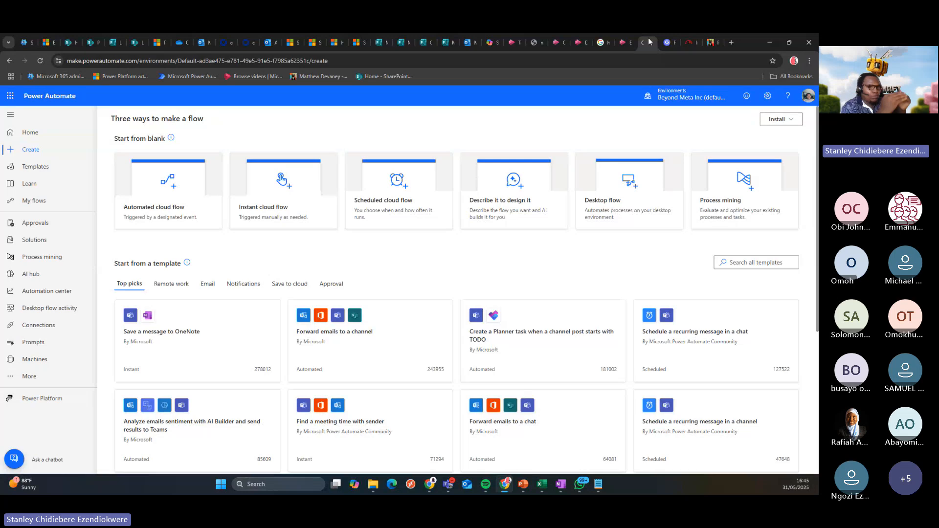
pyautogui.click(148, 185)
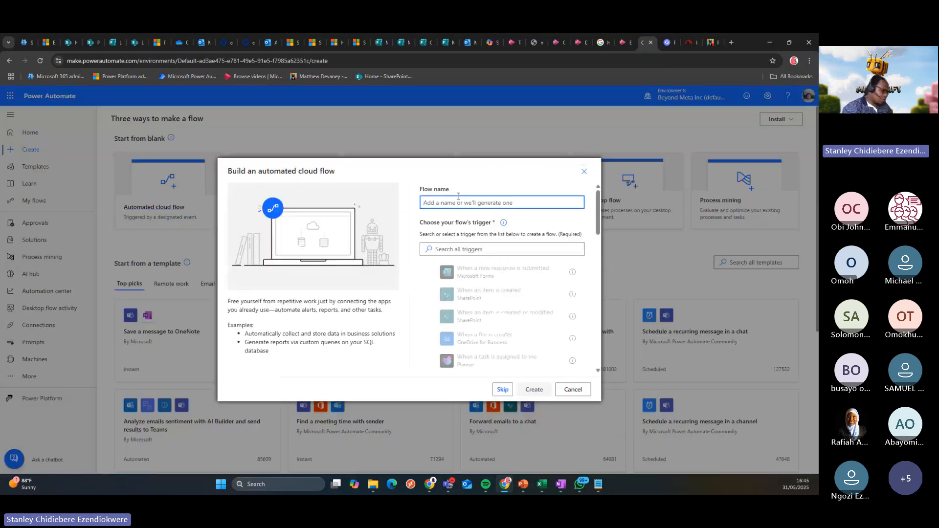
pyautogui.write('Leave REques')
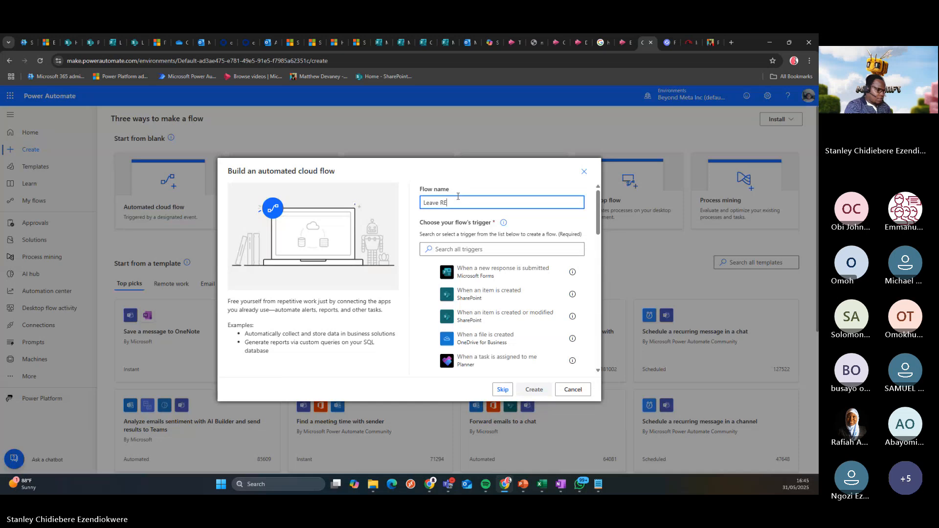
pyautogui.press('BackSpace')
pyautogui.press('BackSpace')
pyautogui.press('BackSpace')
pyautogui.press('BackSpace')
pyautogui.press('BackSpace')
pyautogui.press('BackSpace')
pyautogui.press('BackSpace')
pyautogui.press('BackSpace')
pyautogui.press('BackSpace')
pyautogui.press('BackSpace')
pyautogui.press('BackSpace')
pyautogui.press('BackSpace')
pyautogui.press('BackSpace')
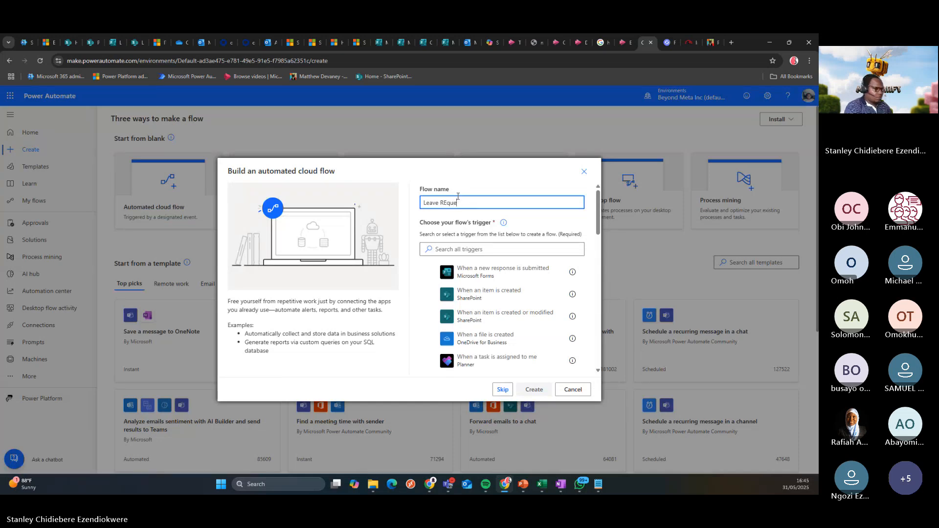
# Create the flow as "Leave Request - M365 Community" with the Microsoft Forms trigger "When a new response is submitted"
pyautogui.write('Lea')
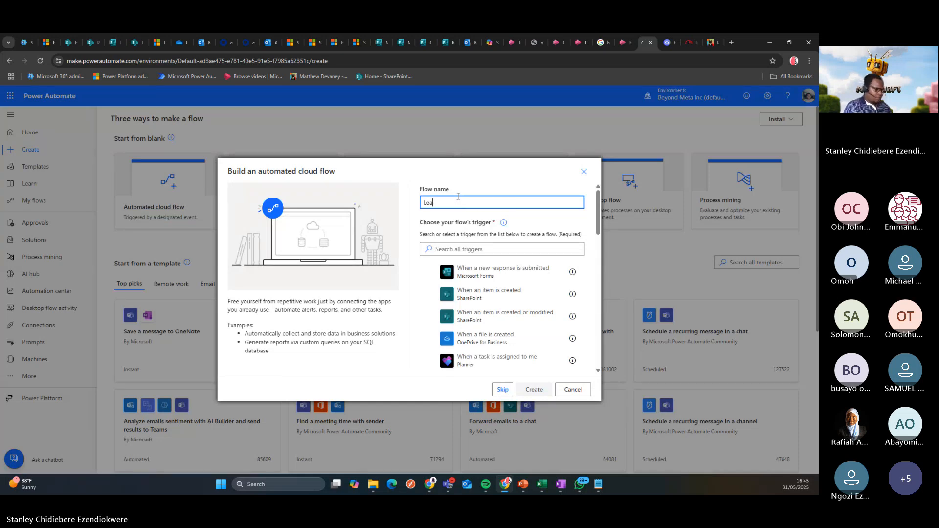
pyautogui.write('ve Request ')
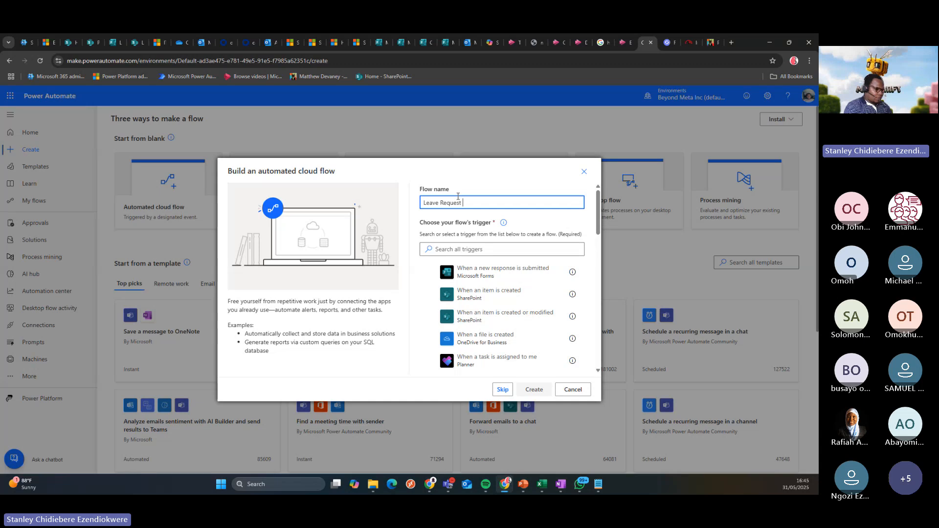
pyautogui.write('- XYZ')
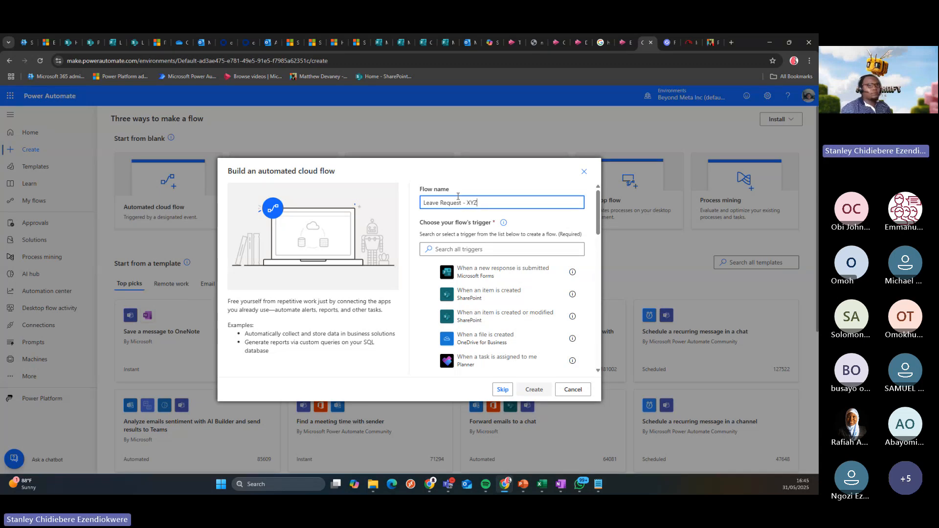
pyautogui.doubleClick(471, 203)
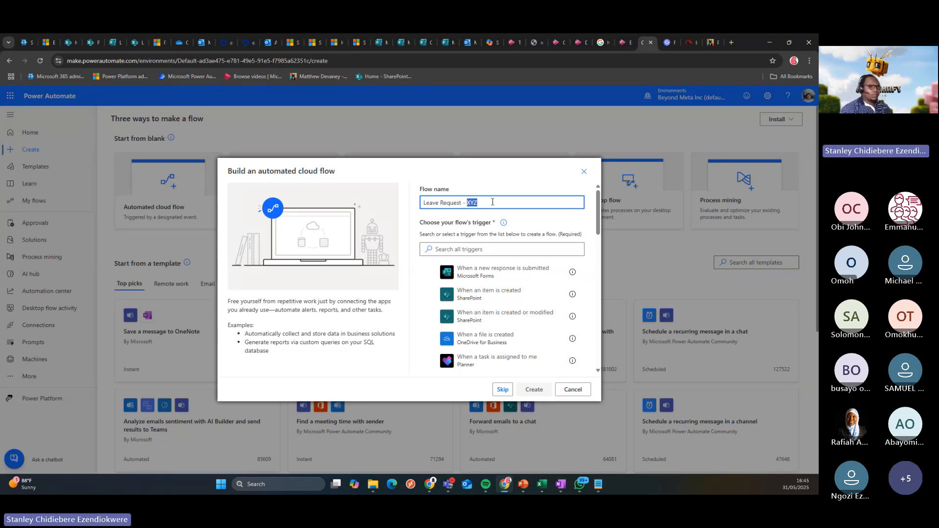
pyautogui.write('M3')
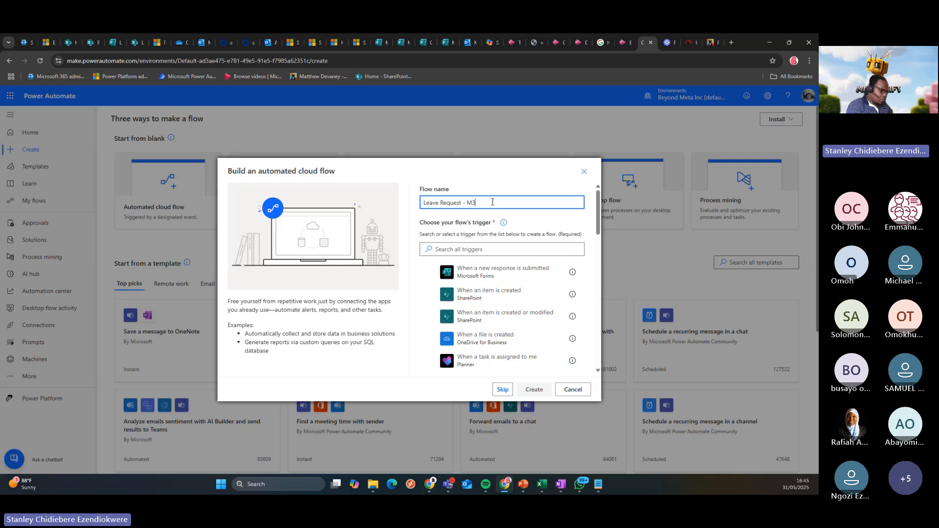
pyautogui.write('65 Communi')
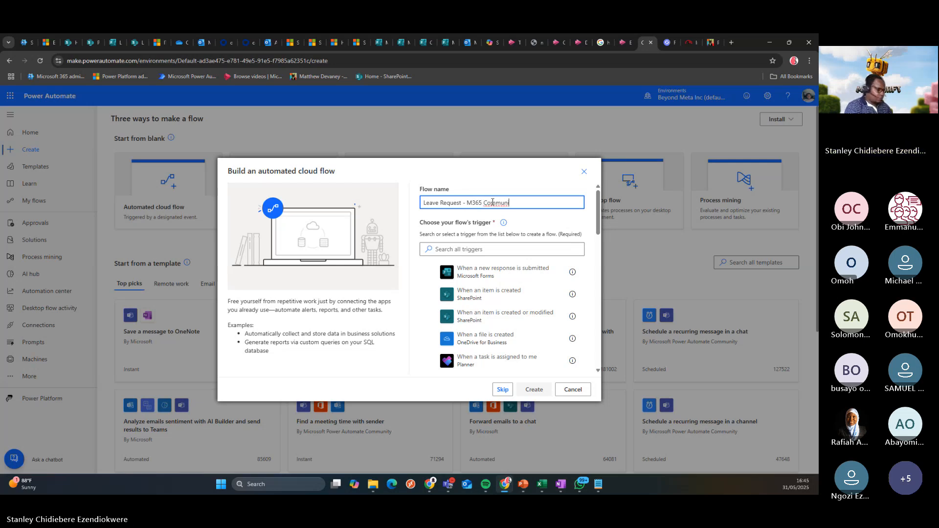
pyautogui.write('ty')
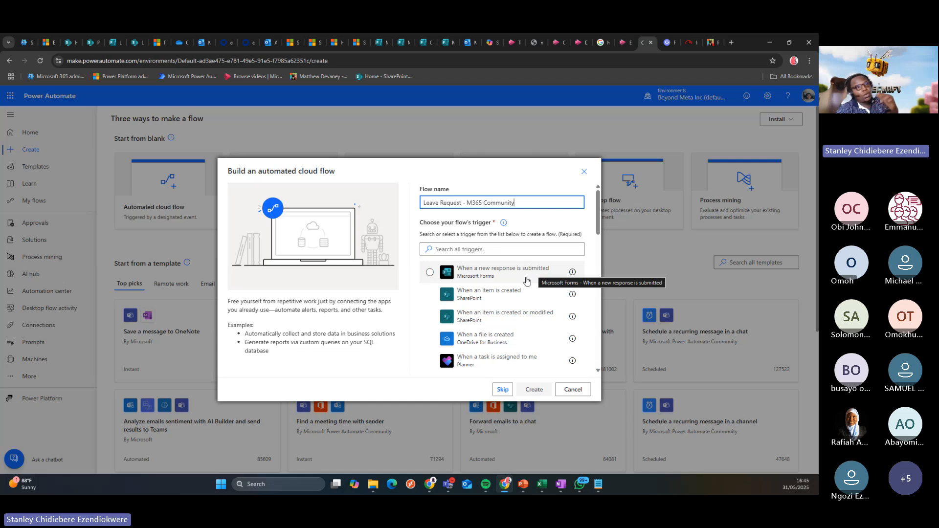
pyautogui.click(493, 279)
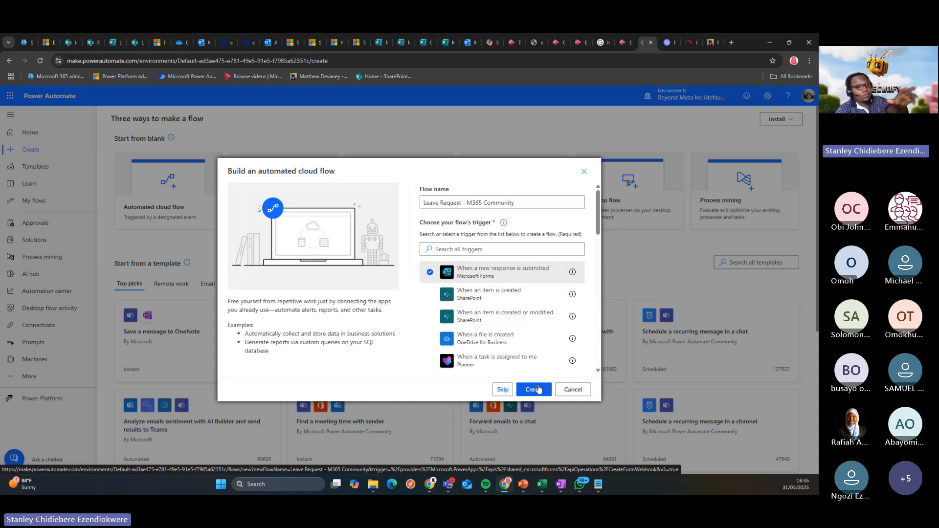
pyautogui.click(538, 388)
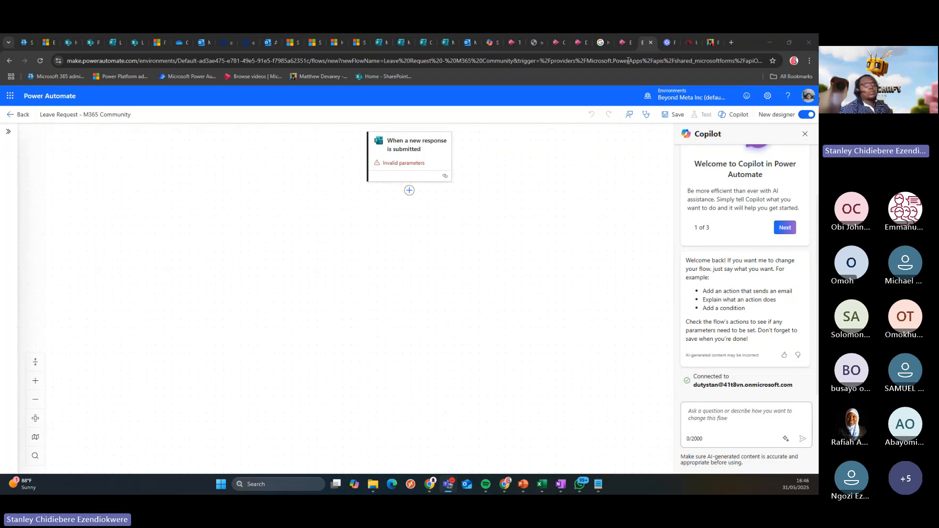
pyautogui.click(621, 44)
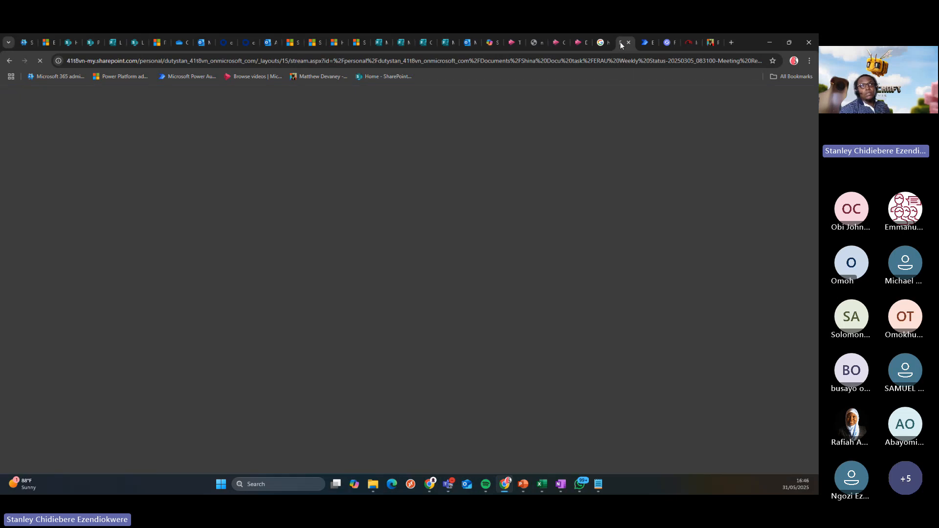
pyautogui.click(541, 58)
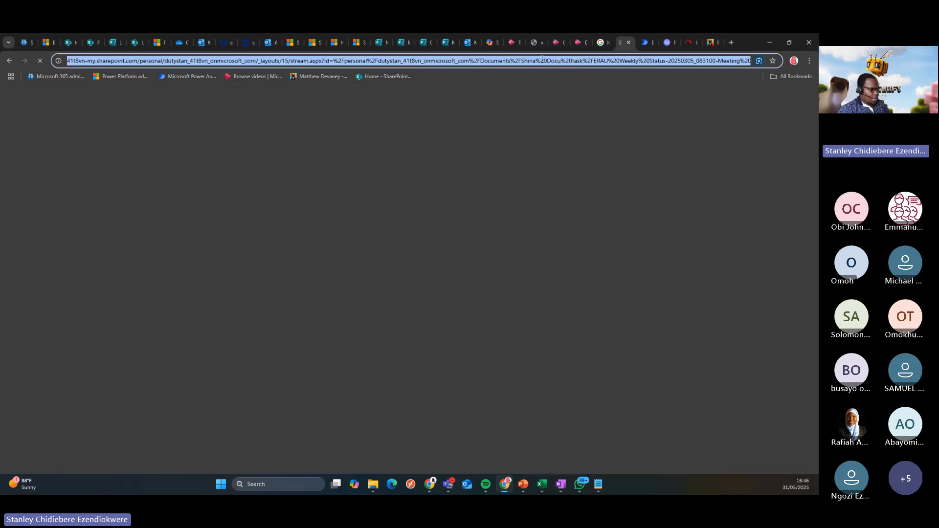
pyautogui.write('https://make.powerautomate.com/')
pyautogui.press('Return')
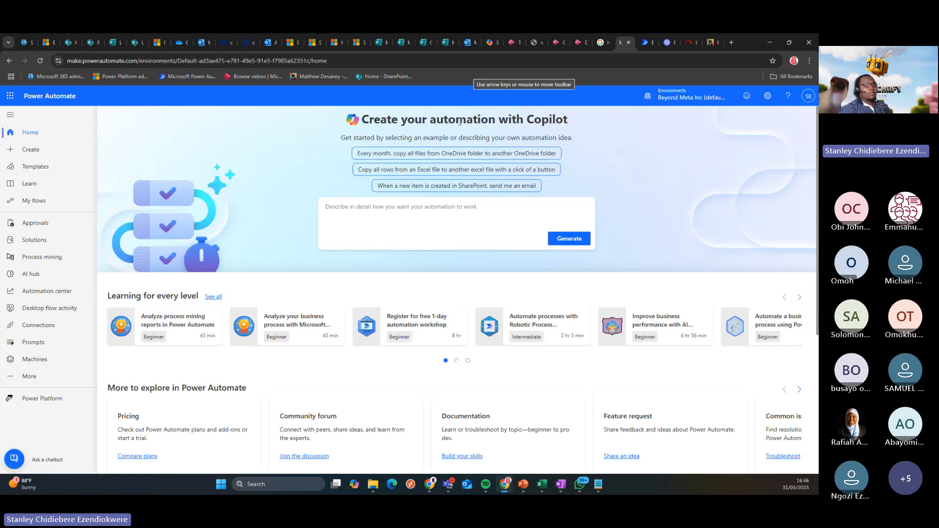
# Begin the Copilot prompt with "I have a form created where when responses are submiited, it should be saved in a sharepoint list and then an approval process"
pyautogui.click(276, 173)
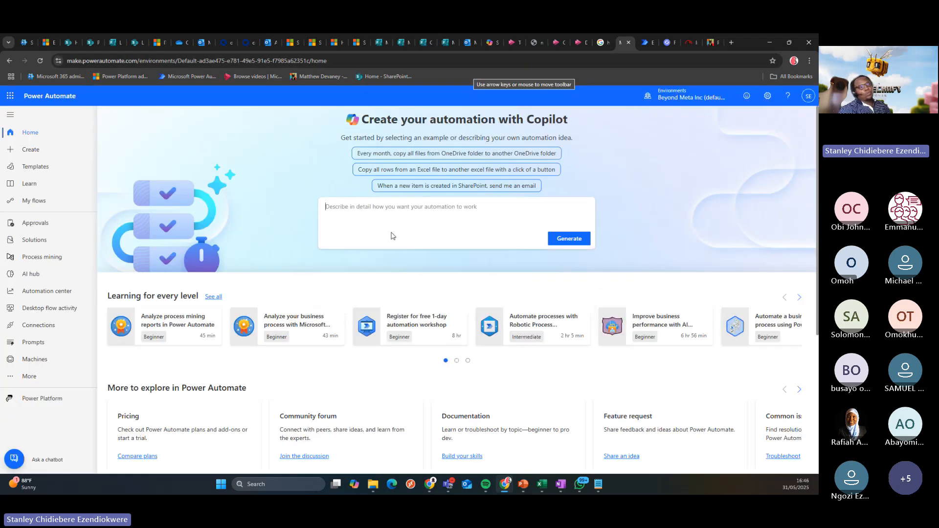
pyautogui.click(389, 208)
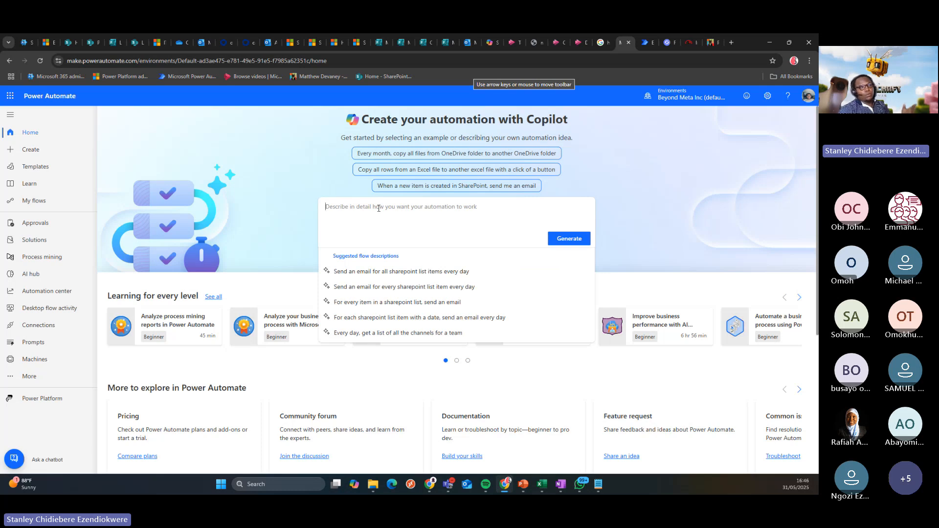
pyautogui.click(378, 208)
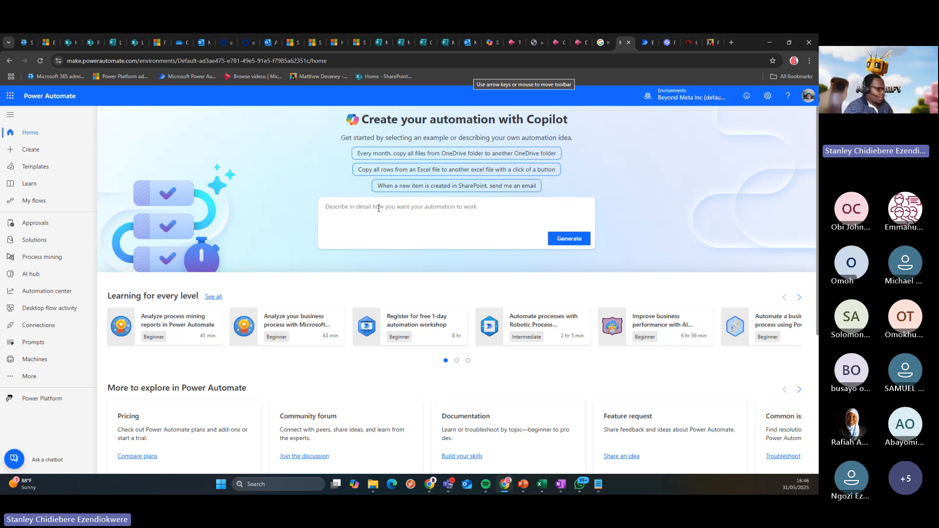
pyautogui.write('I have ')
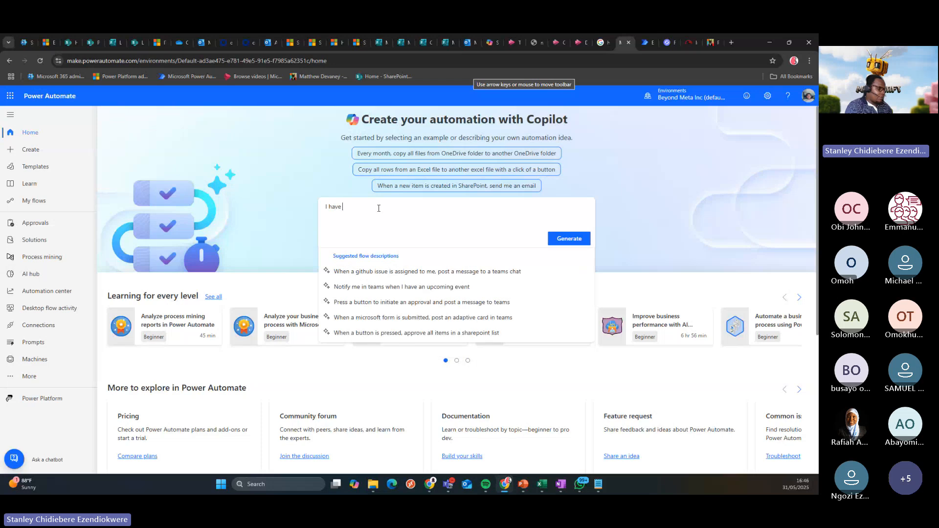
pyautogui.write('a form create')
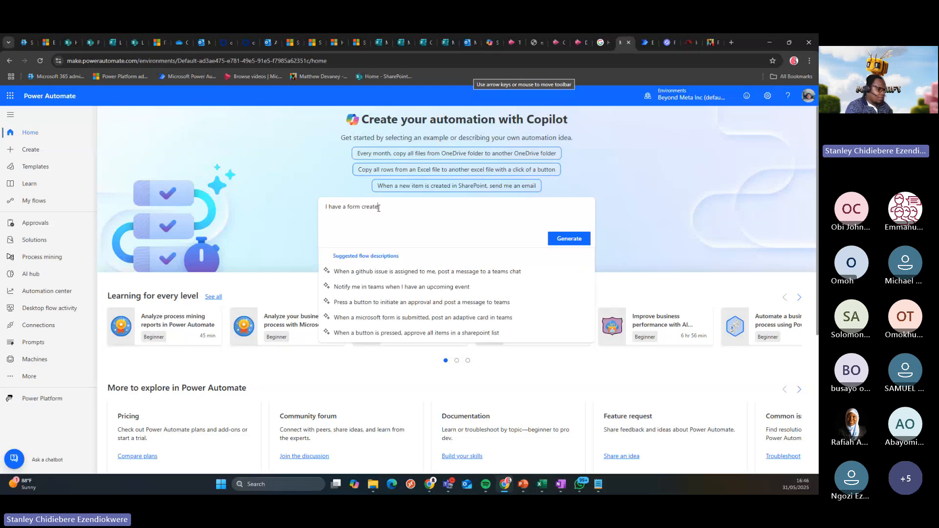
pyautogui.write('d where when r')
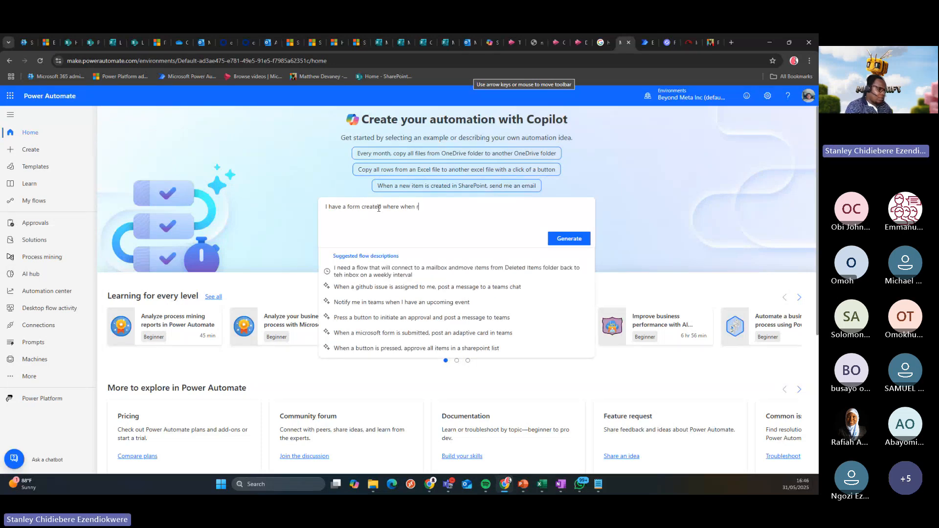
pyautogui.write('esponses ')
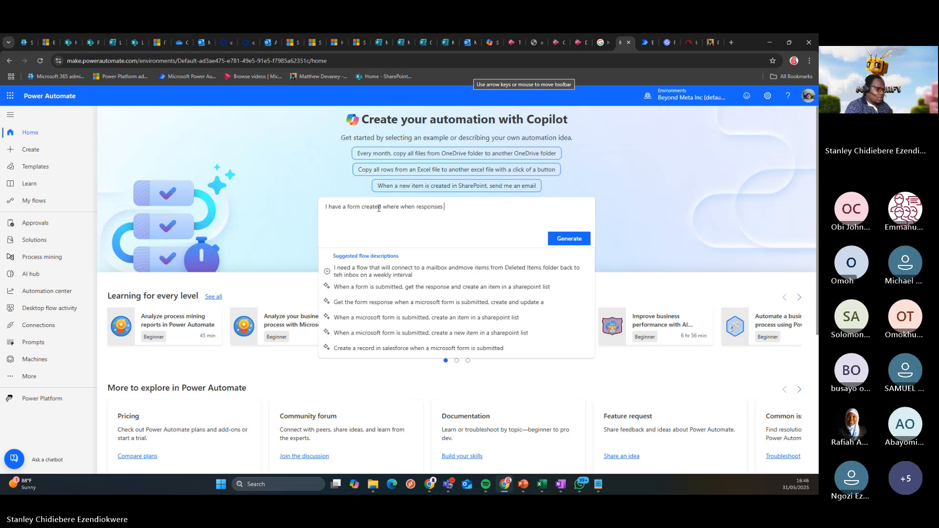
pyautogui.write('are submiited.')
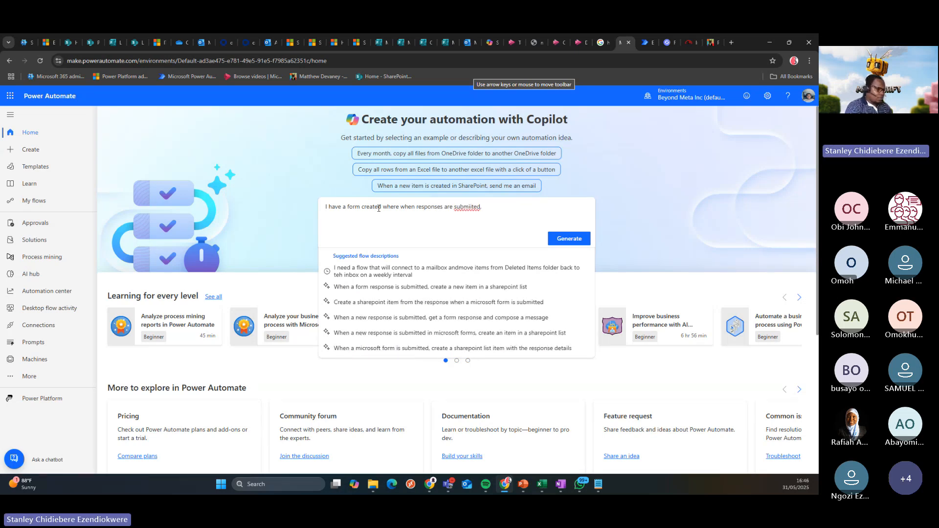
pyautogui.write(' it should be sav')
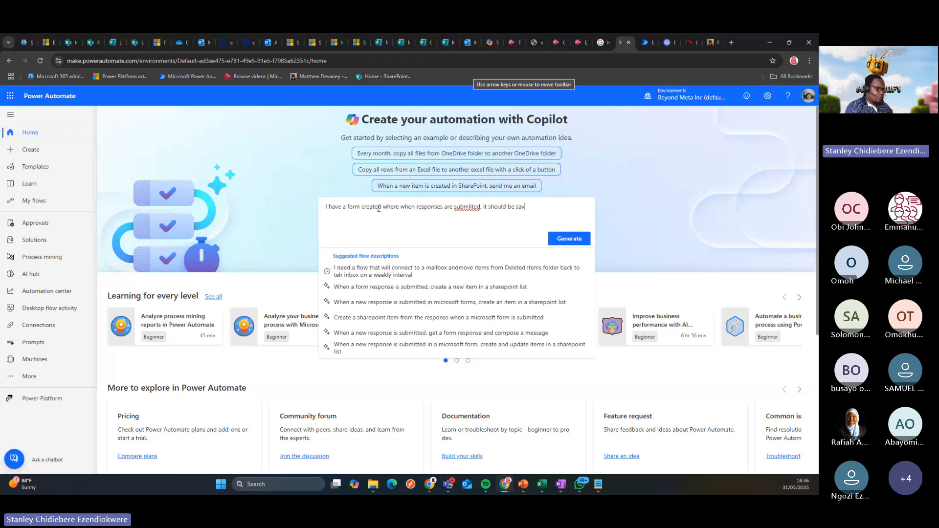
pyautogui.write('ed in a sharepoi')
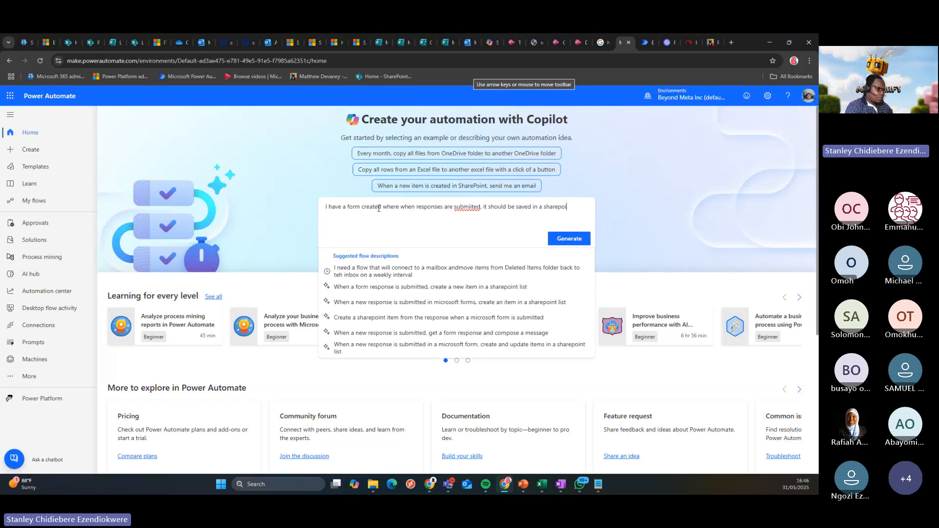
pyautogui.write('nt list and then an approval processe')
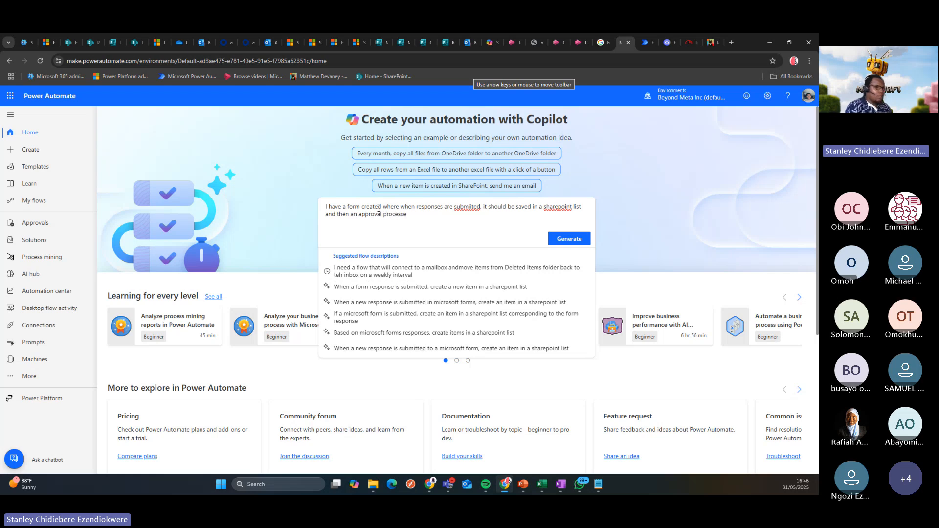
pyautogui.press('BackSpace')
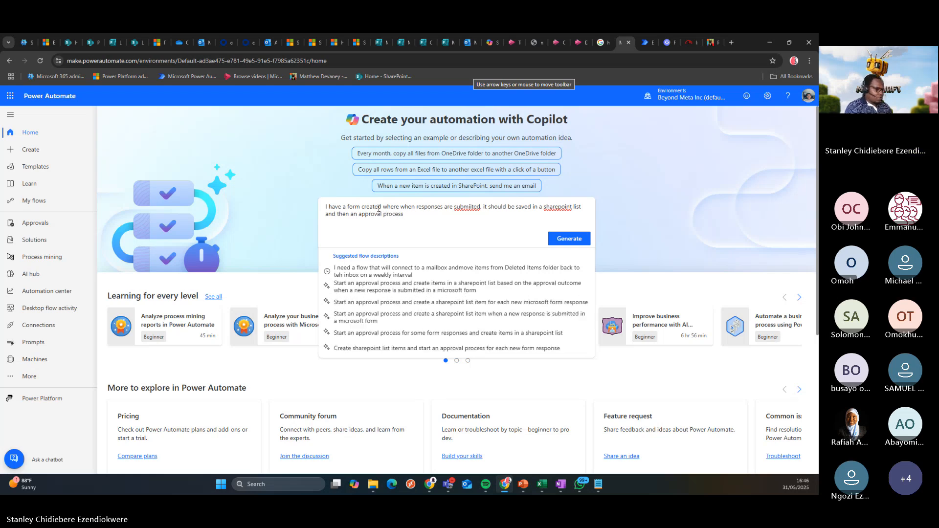
# Continue the automation description with "should take place where we need approval from line manager and"
pyautogui.write('should ta')
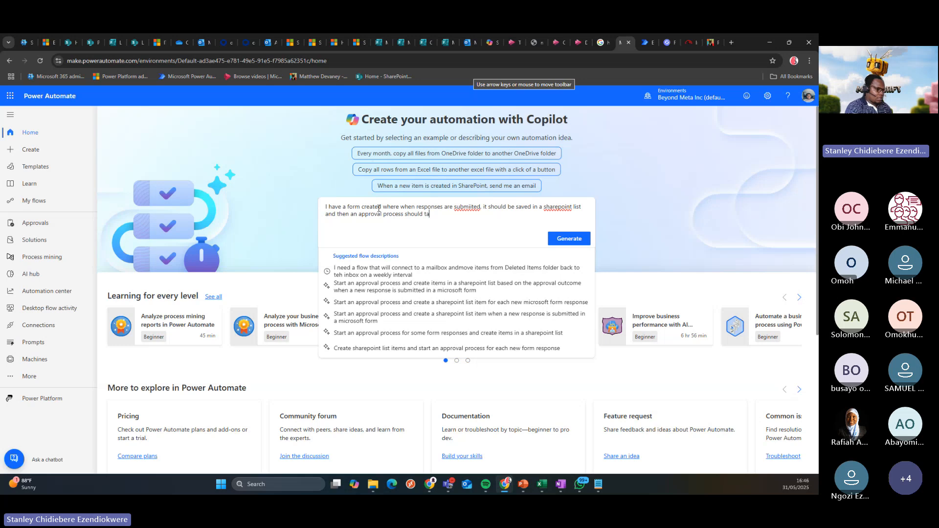
pyautogui.write('ke place where')
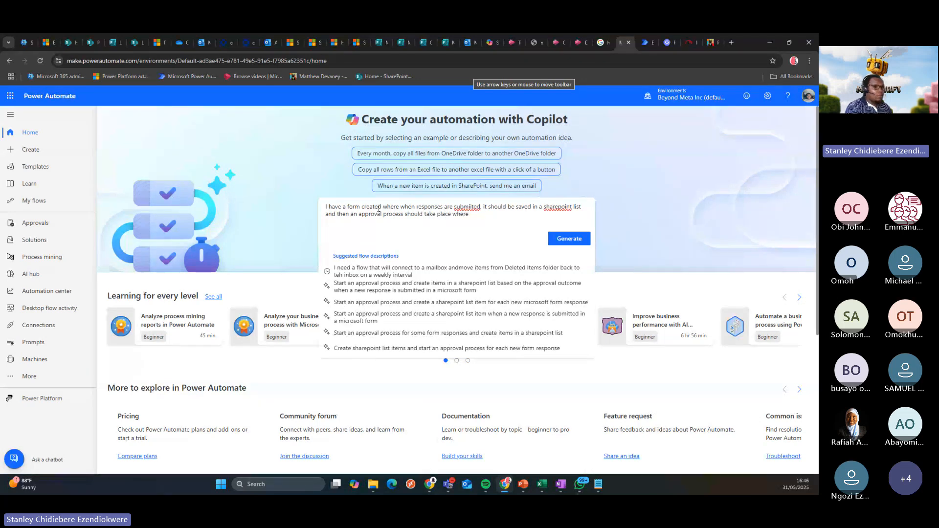
pyautogui.write(' we need')
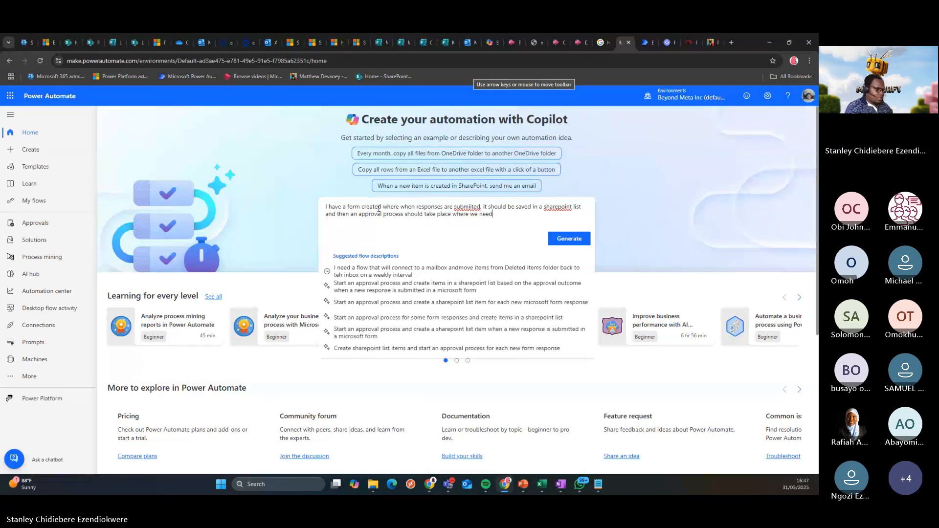
pyautogui.write(' approval from line manager a')
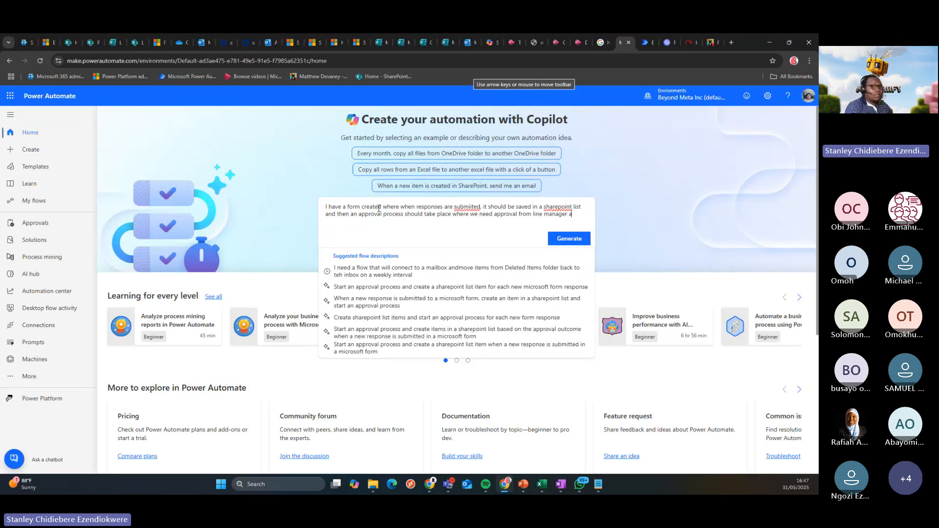
pyautogui.write('nd')
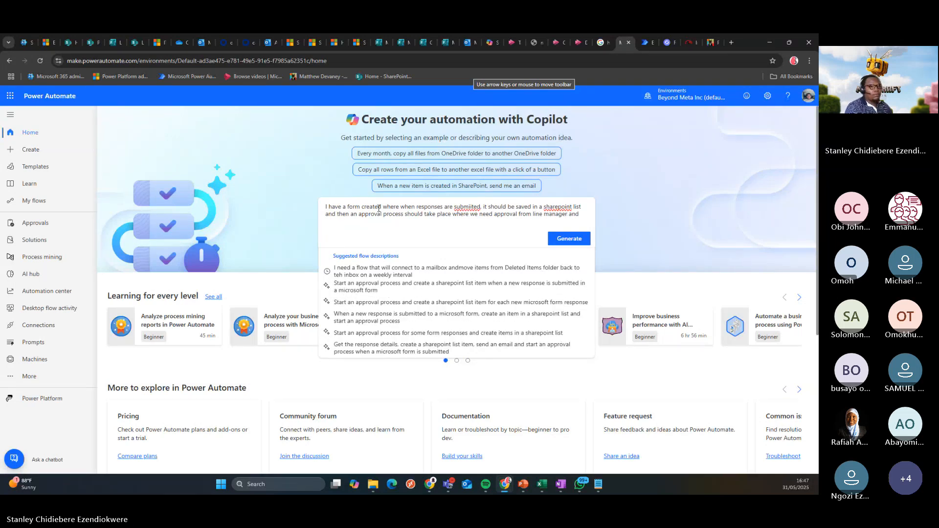
# Replace "line manager and" with "a designated person and then notify the submitter on the response decison" and generate the suggested flow
pyautogui.press('BackSpace')
pyautogui.press('BackSpace')
pyautogui.press('BackSpace')
pyautogui.press('BackSpace')
pyautogui.press('BackSpace')
pyautogui.press('BackSpace')
pyautogui.press('BackSpace')
pyautogui.press('BackSpace')
pyautogui.press('BackSpace')
pyautogui.press('BackSpace')
pyautogui.press('BackSpace')
pyautogui.press('BackSpace')
pyautogui.press('BackSpace')
pyautogui.press('BackSpace')
pyautogui.press('BackSpace')
pyautogui.press('BackSpace')
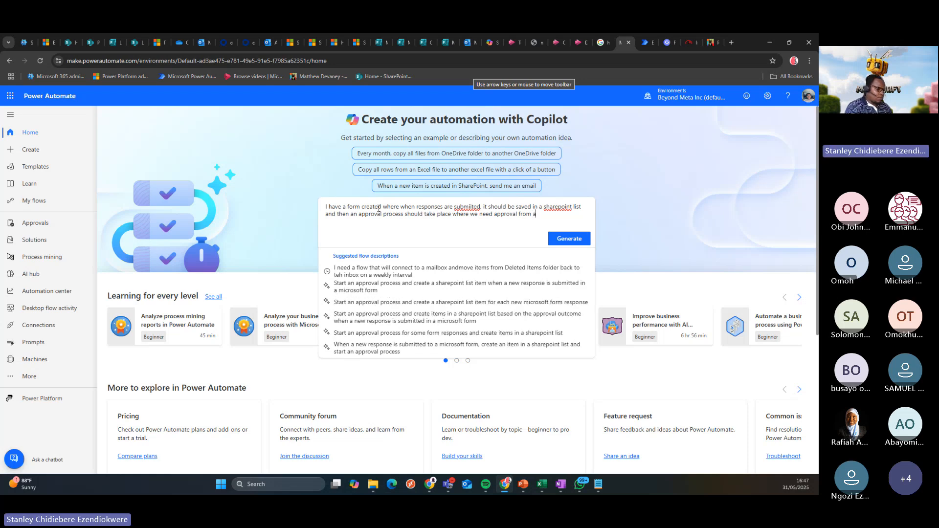
pyautogui.write('a designated pe')
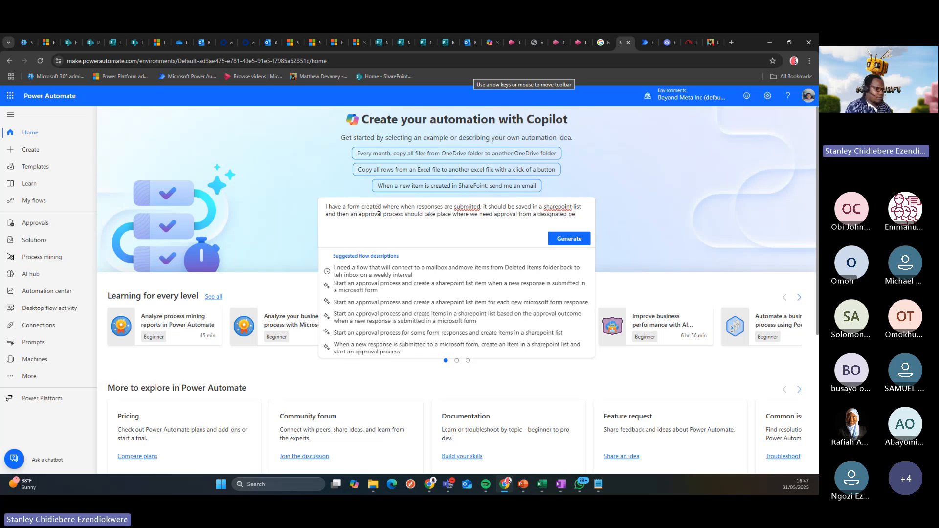
pyautogui.write('rson and then notify the')
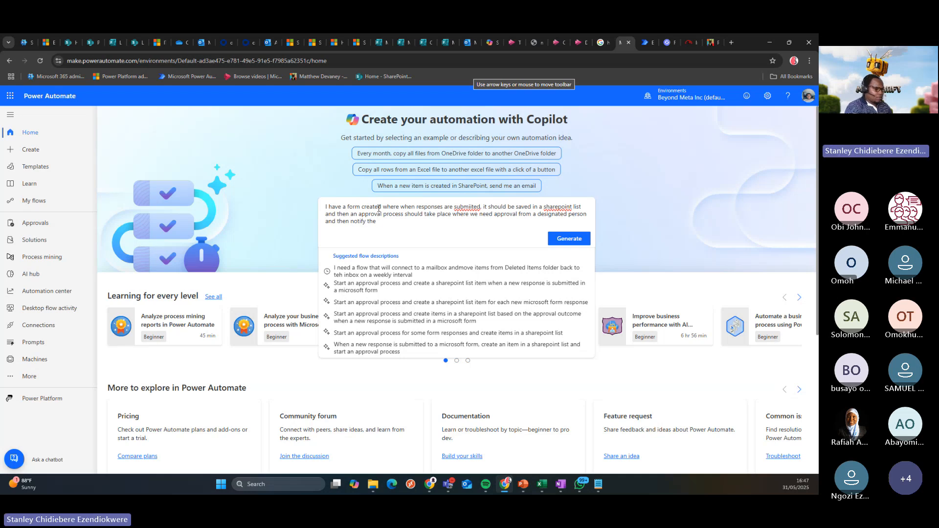
pyautogui.write(' submitter o')
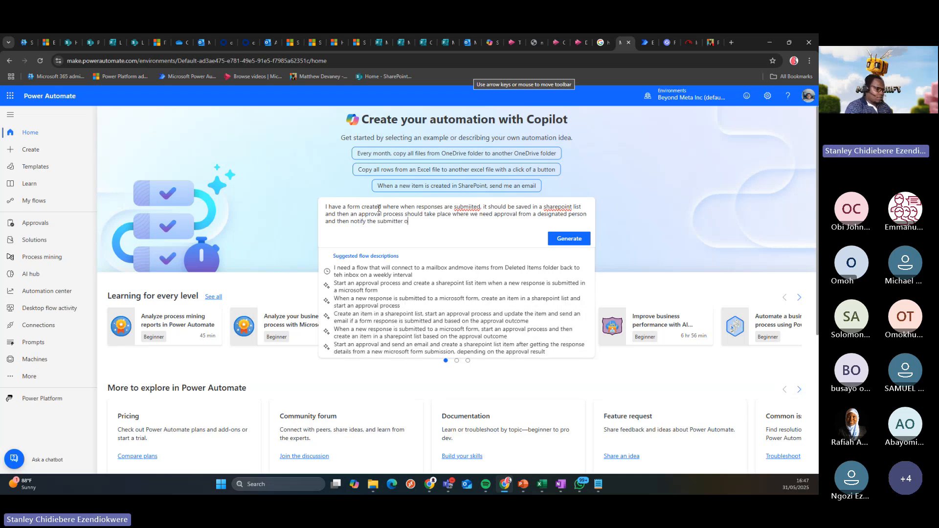
pyautogui.write('n the response decis')
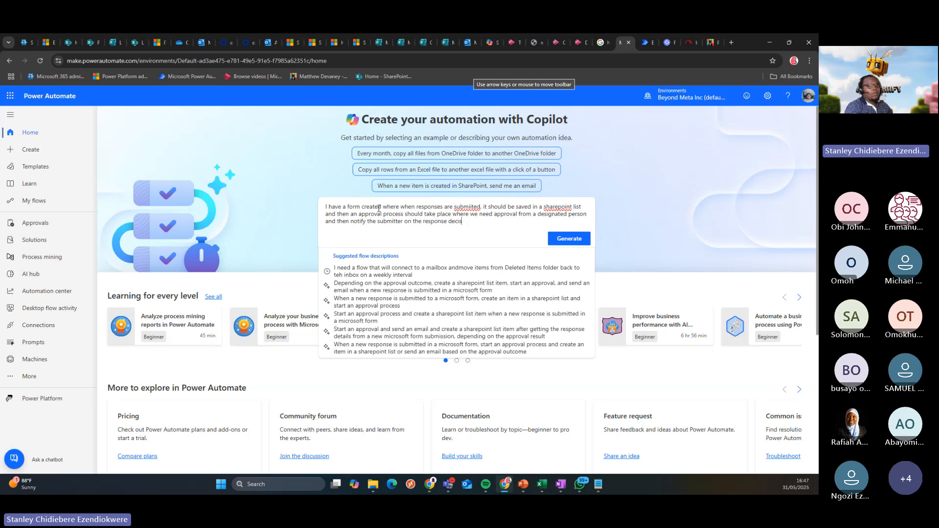
pyautogui.write('on')
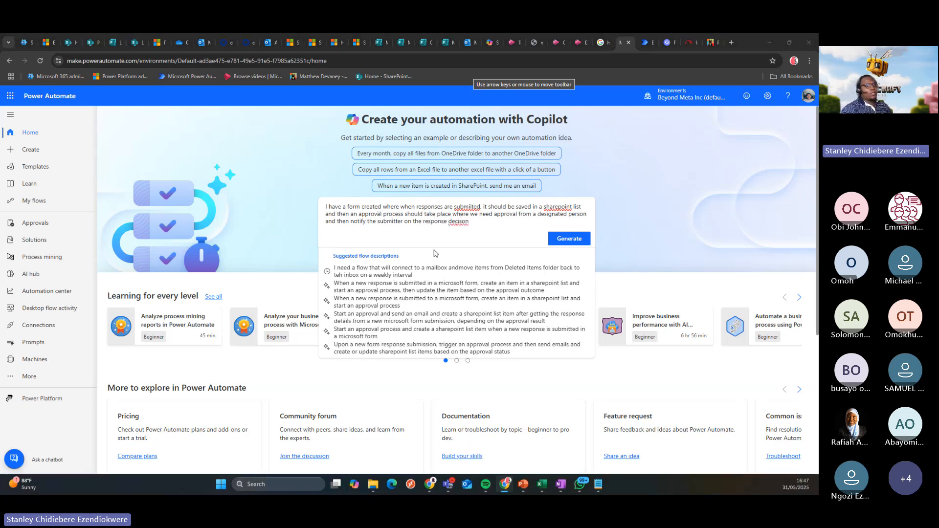
pyautogui.press('Return')
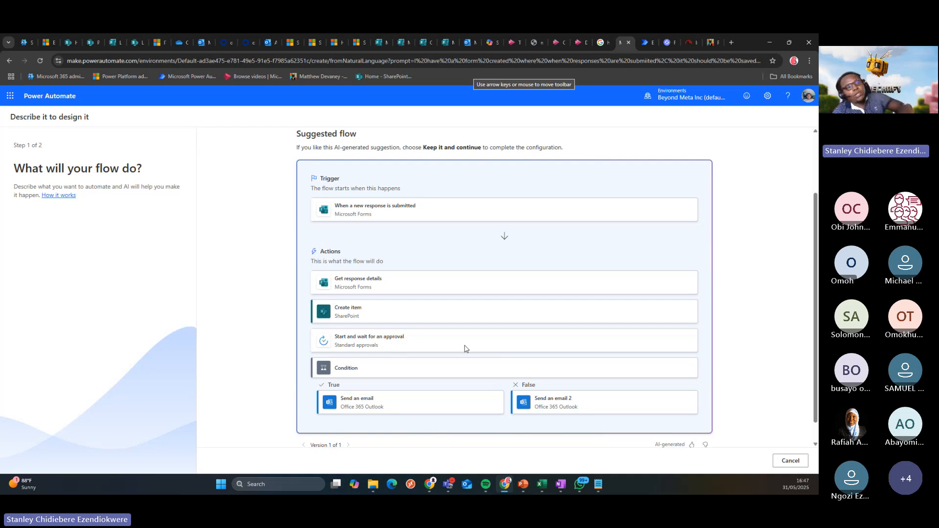
pyautogui.scroll(-1, 499, 427)
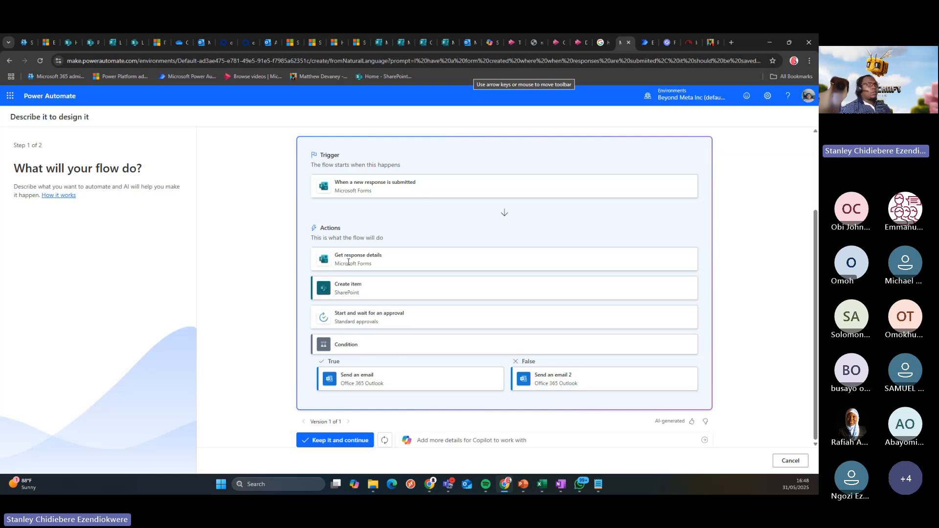
# Return to the "Leave Request - M365 Community" flow and search the trigger's Form Id choices for "leave request"
pyautogui.click(644, 44)
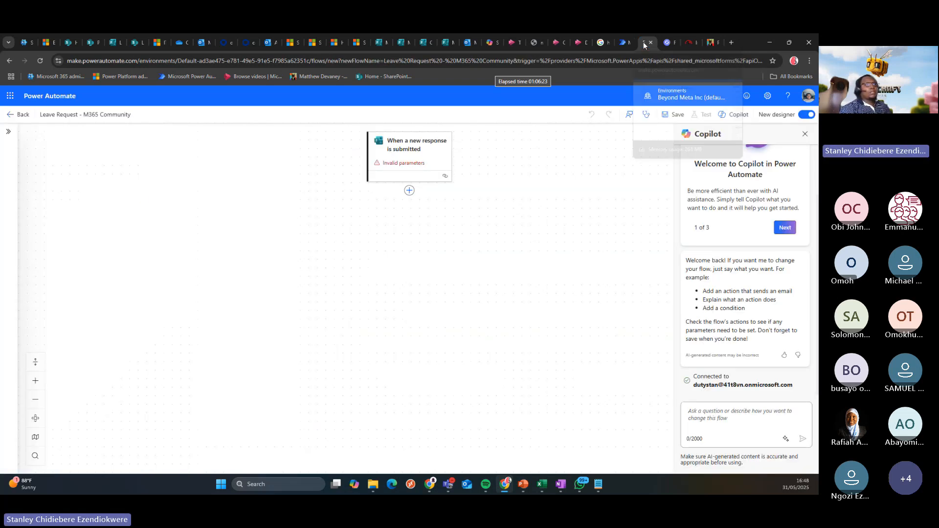
pyautogui.click(414, 151)
pyautogui.click(117, 204)
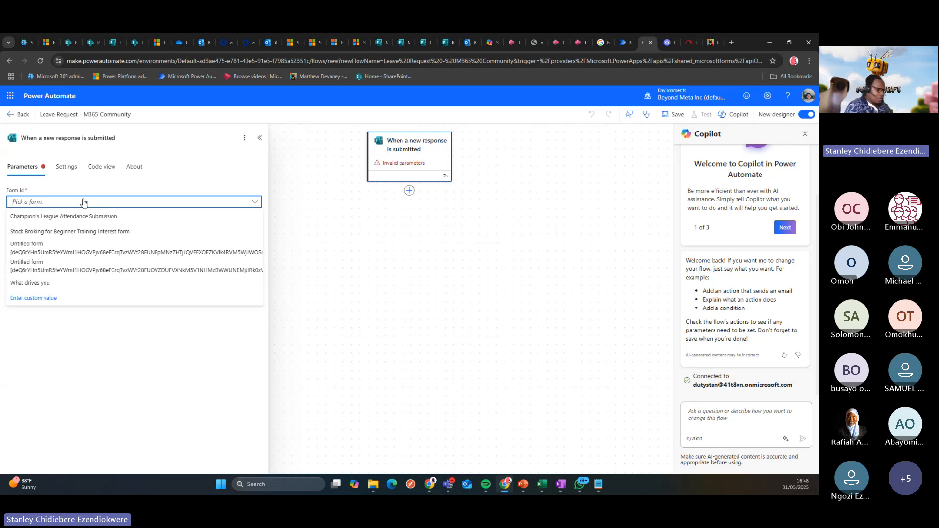
pyautogui.write('leave')
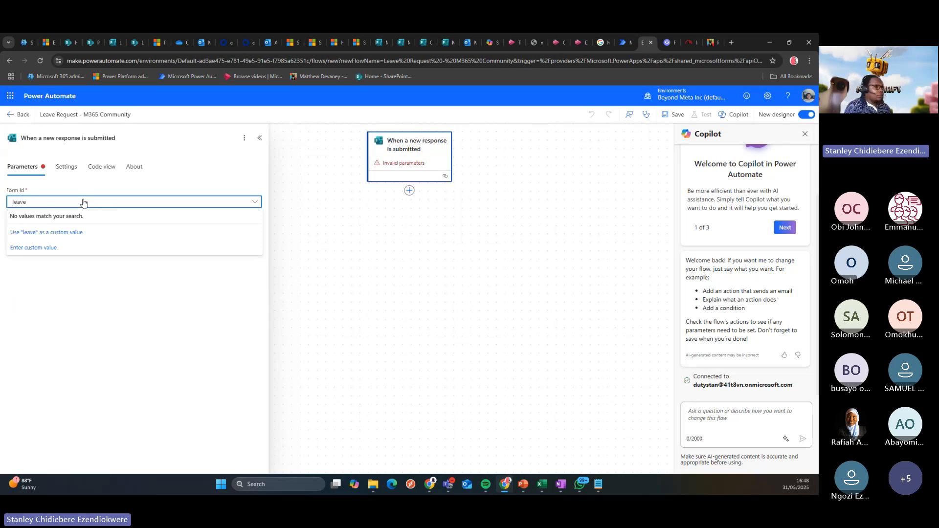
pyautogui.write(' request')
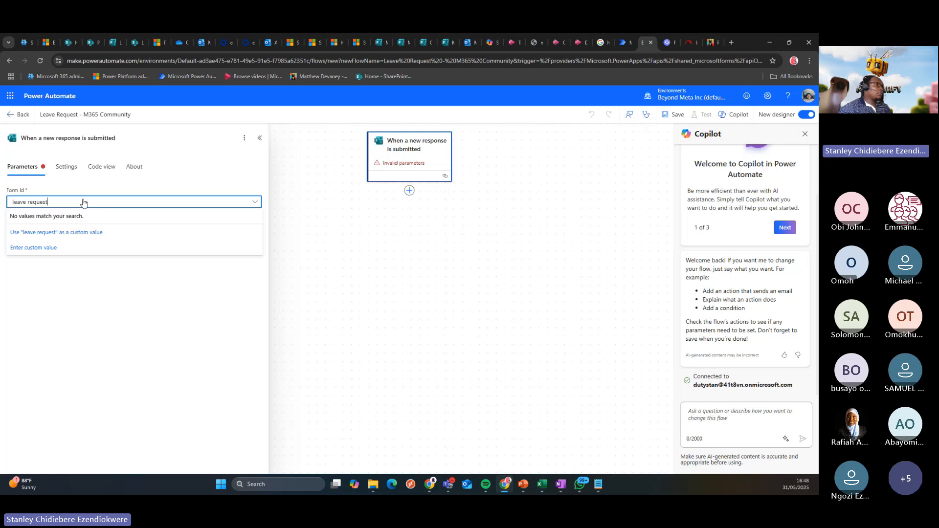
# Copy the form ID from the Leave Request form's web address and enter it as a custom Form Id value in the trigger
pyautogui.click(116, 43)
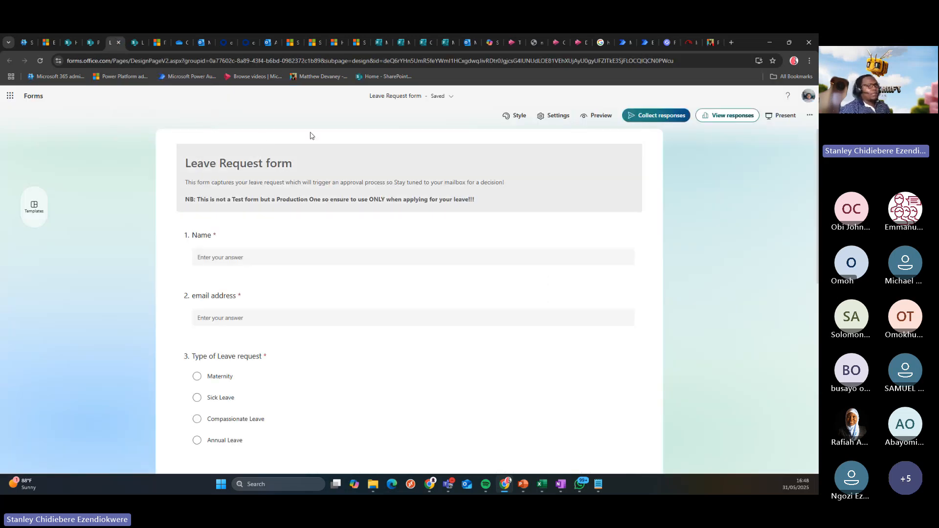
pyautogui.click(384, 61)
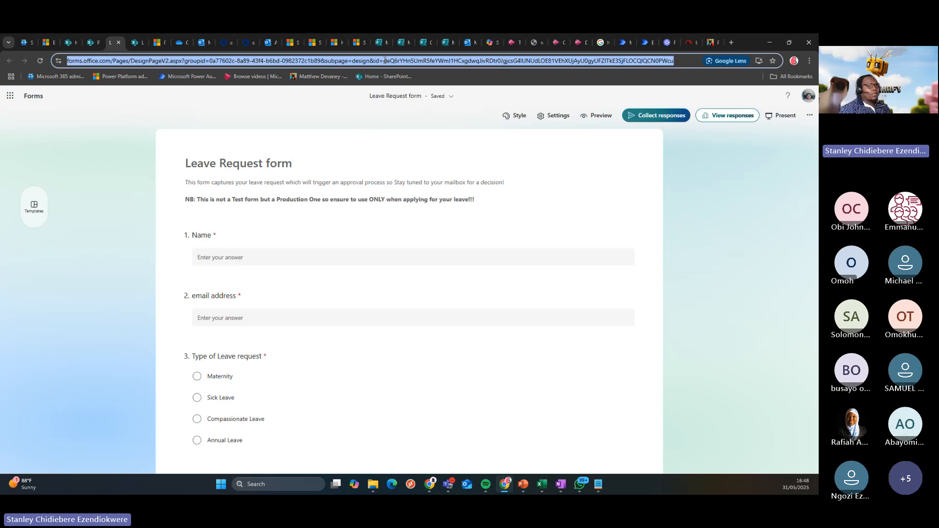
pyautogui.click(384, 60)
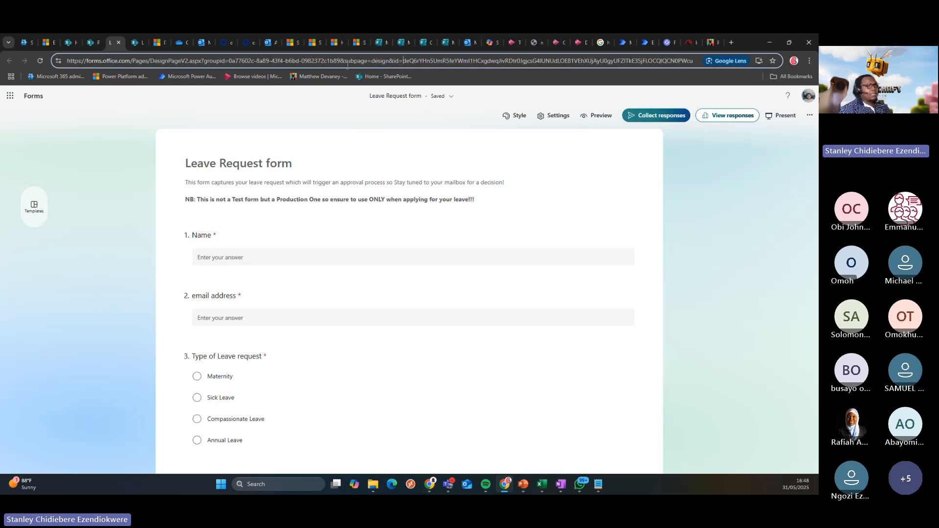
pyautogui.moveTo(404, 60); pyautogui.dragTo(716, 64)
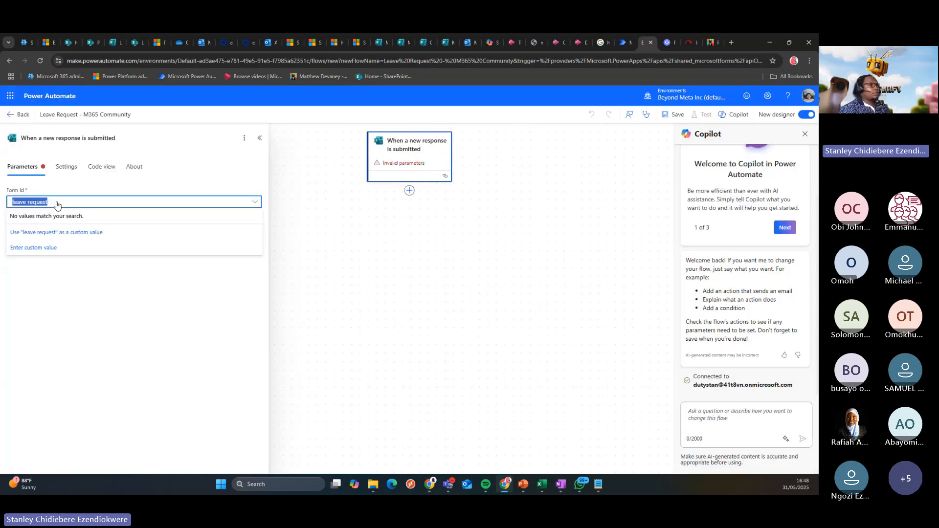
pyautogui.click(26, 247)
pyautogui.write('deQ6rYHn5UmR5feYWml1HCxgdwqJivRDtr0JgjcsG4lUNUdLOE81VEhXUjAyU0gyUFZITkE3SjFLOCQlQCN0PWcu')
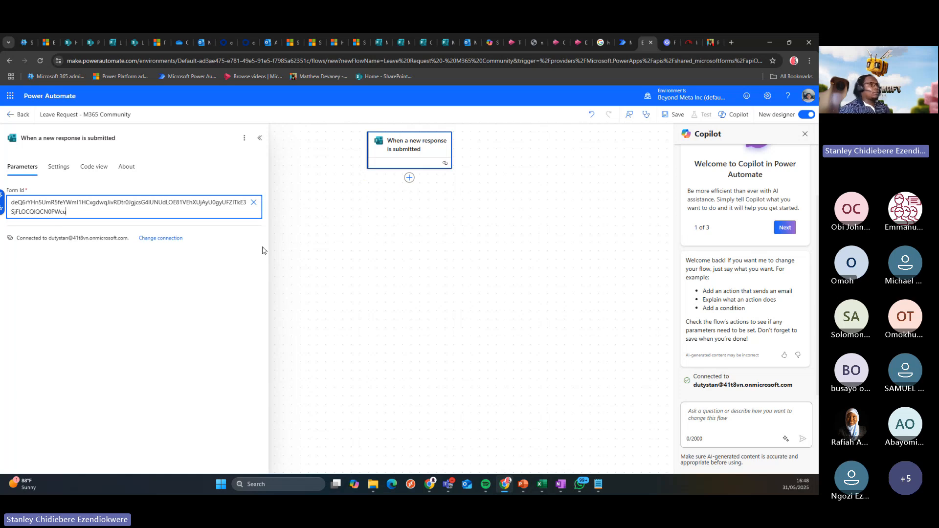
pyautogui.click(139, 299)
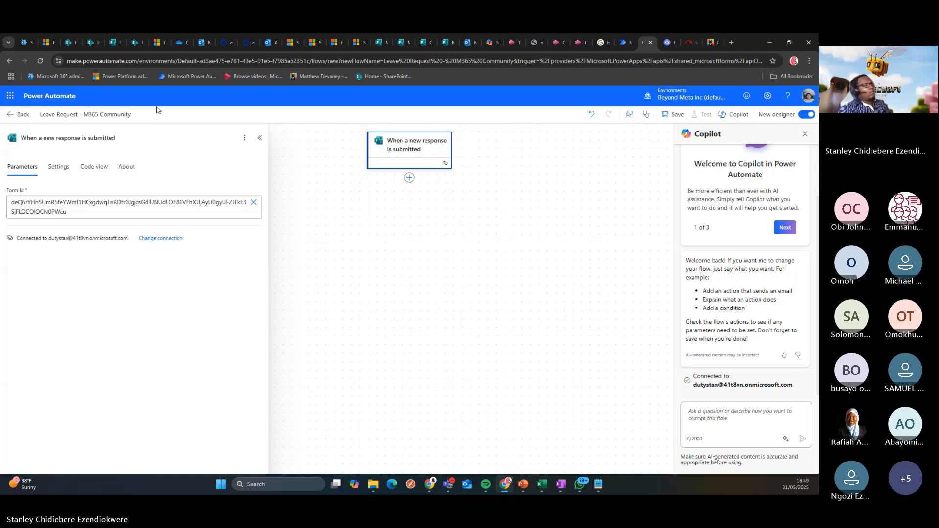
# Check the Leave Request form's response collection and sharing options, and return to the "Leave Request - M365 Community" flow
pyautogui.click(112, 42)
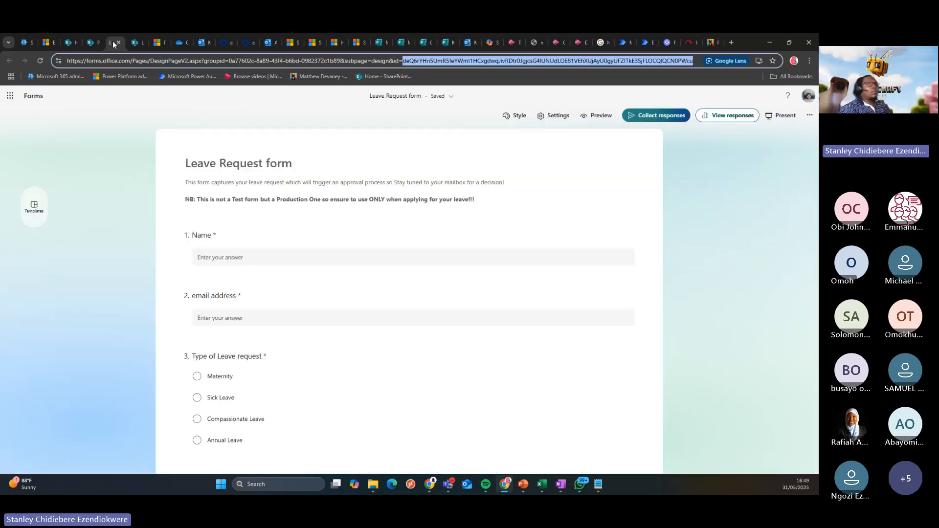
pyautogui.click(663, 121)
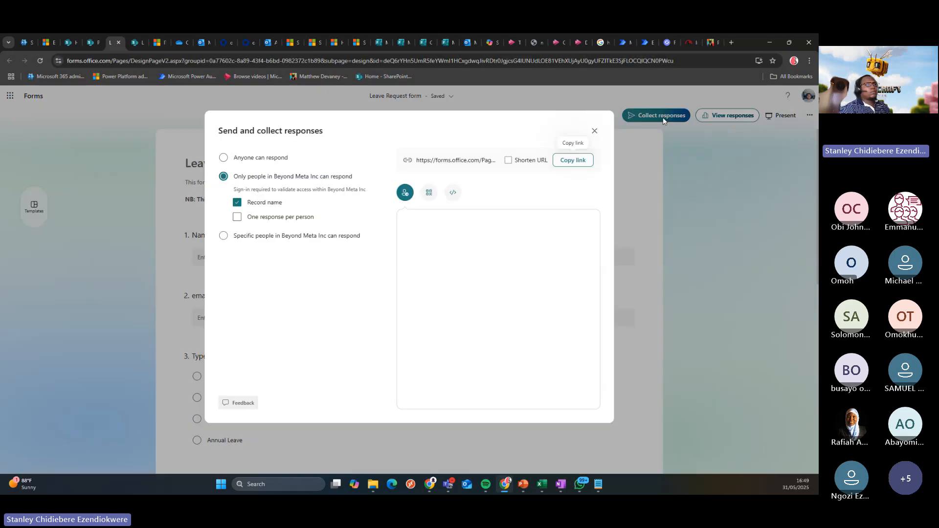
pyautogui.click(594, 131)
pyautogui.click(648, 42)
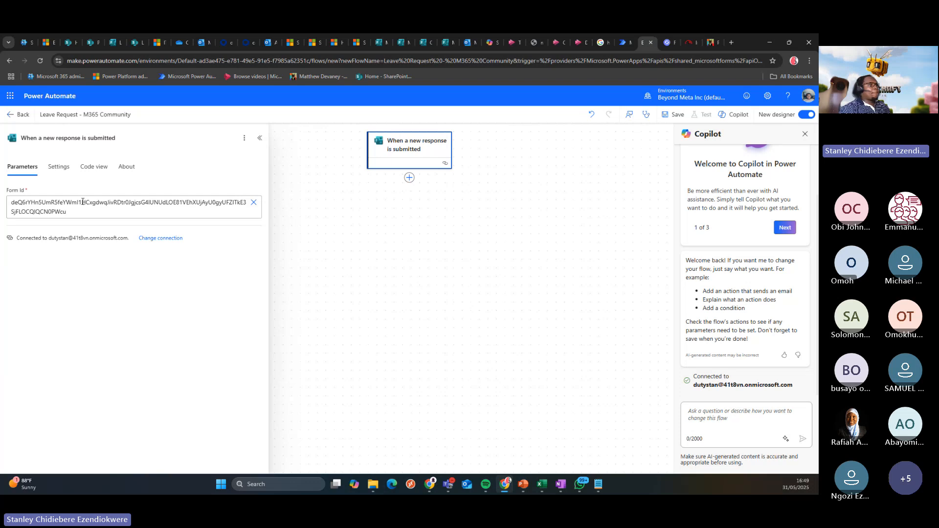
# Clear the trigger's Form Id and re-enter the Leave Request form's ID as a custom value
pyautogui.click(253, 202)
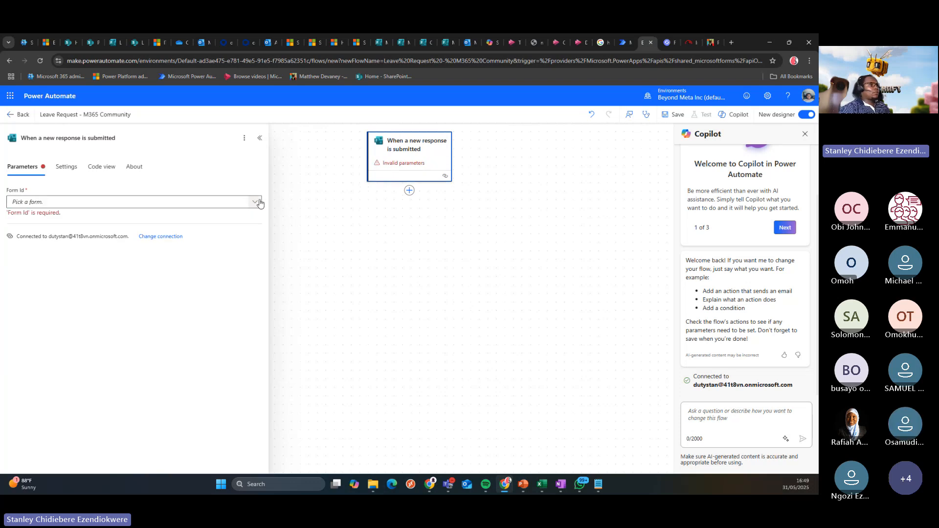
pyautogui.click(256, 203)
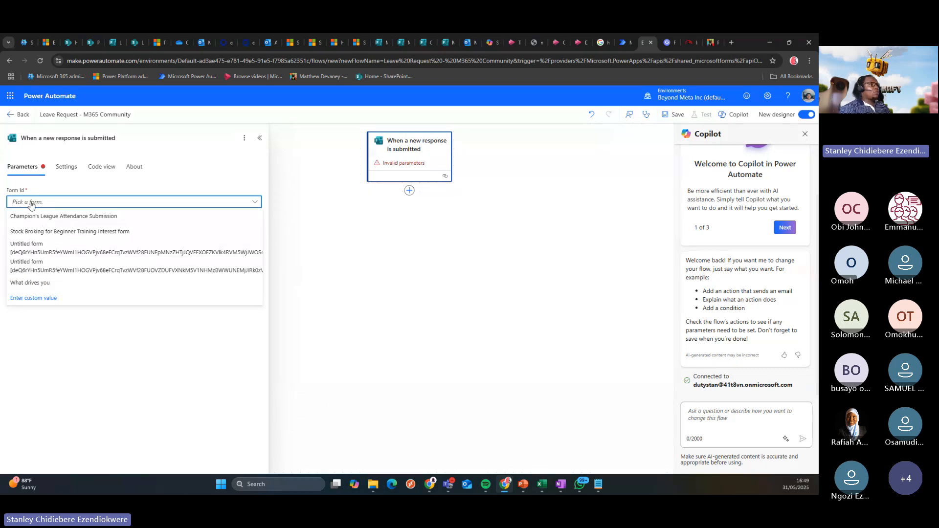
pyautogui.click(32, 298)
pyautogui.write('deQ6rYHn5UmR5feYWml1HCxgdwqJivRDtr0JgjcsG4lUNUdLOE81VEhXUjAyU0gyUFZITkE3SjFLOCQlQCN0PWcu')
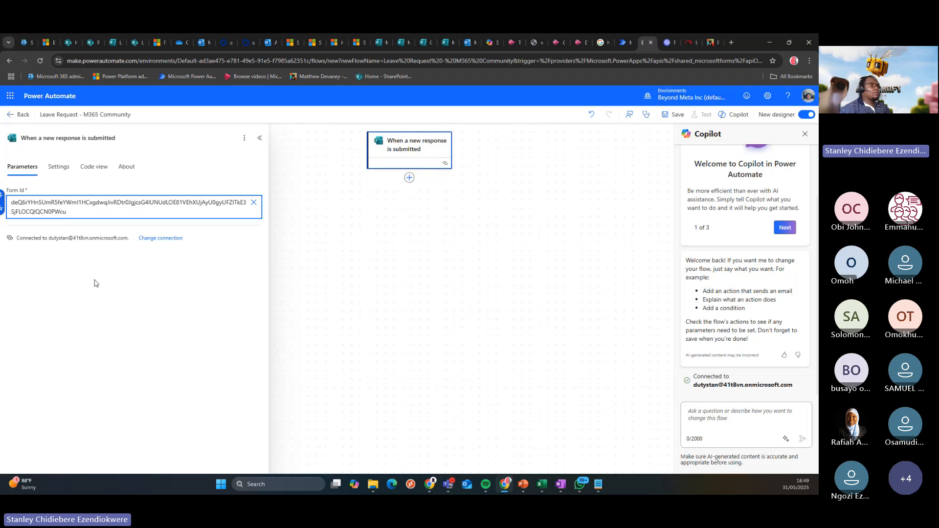
# Search the actions for "get respo" and add the Microsoft Forms "Get response details" action after the trigger
pyautogui.click(410, 179)
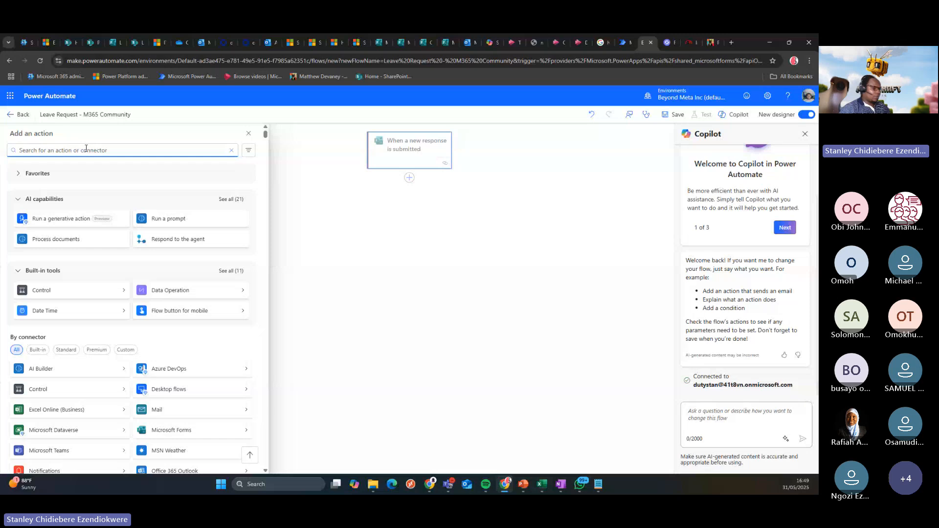
pyautogui.write('get')
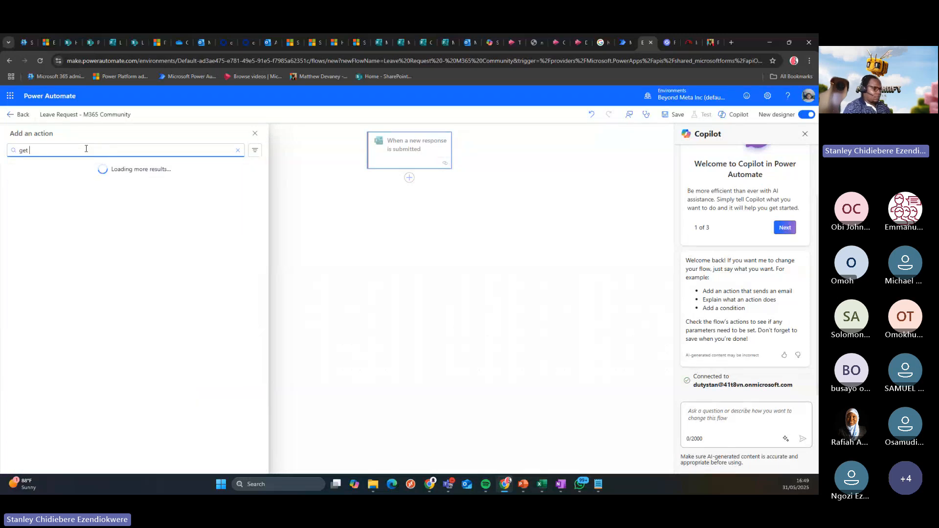
pyautogui.write(' respo')
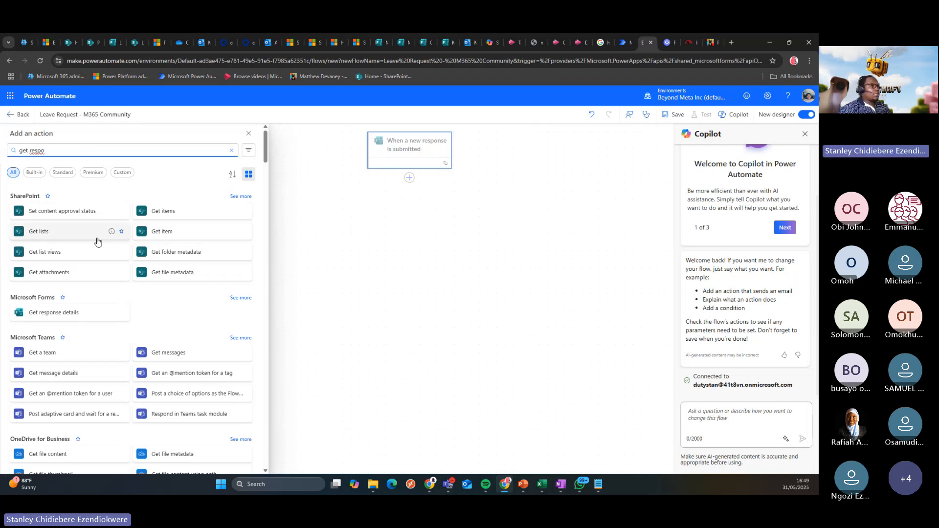
pyautogui.click(68, 312)
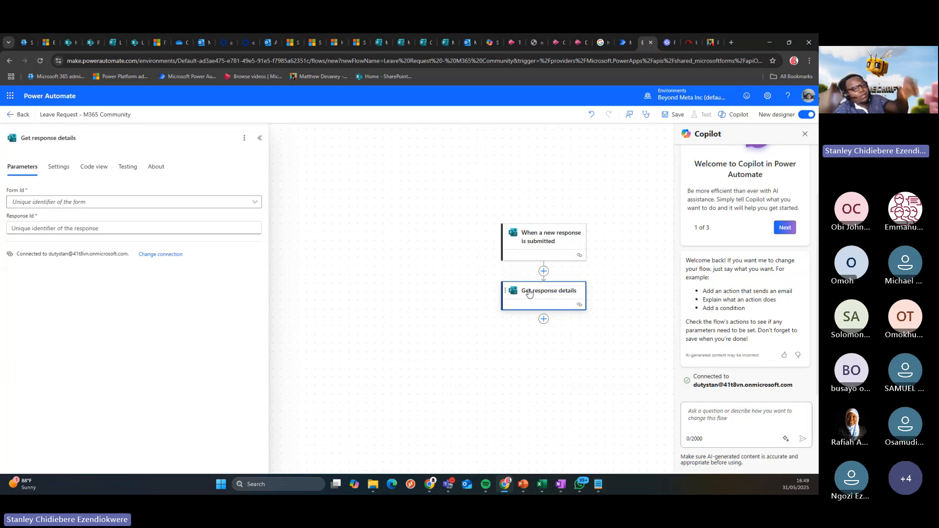
# In Get response details, enter the Leave Request form's ID as a custom Form Id and set Response Id to the trigger's Response Id
pyautogui.click(174, 204)
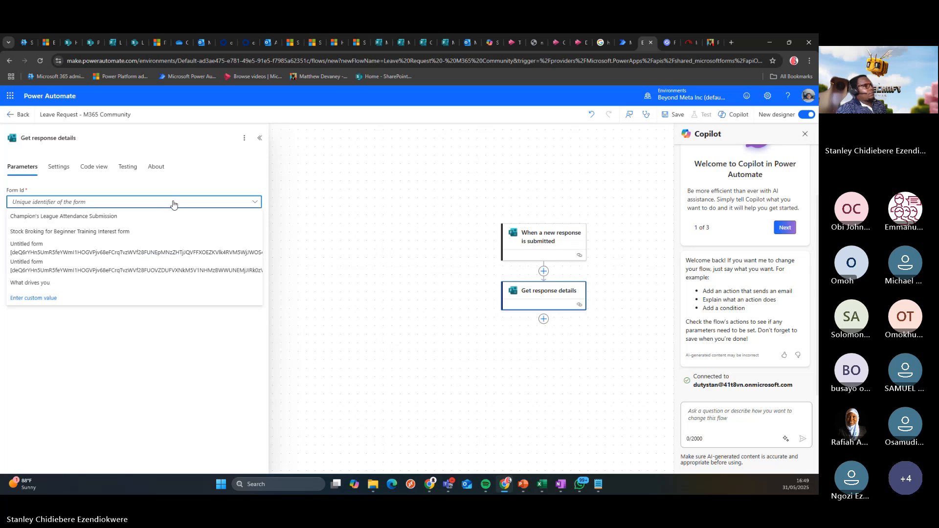
pyautogui.click(41, 298)
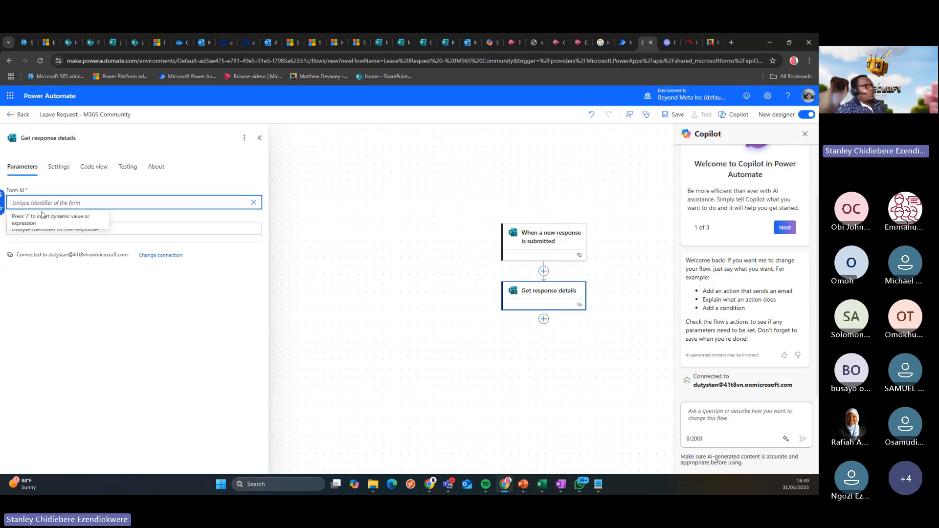
pyautogui.write('deQ6rYHn5UmR5feYWml1HCxgdwqJivRDtr0JgjcsG4lUNUdLOE81VEhXUjAyU0gyUFZITkE3SjFLOCQlQCN0PWcu')
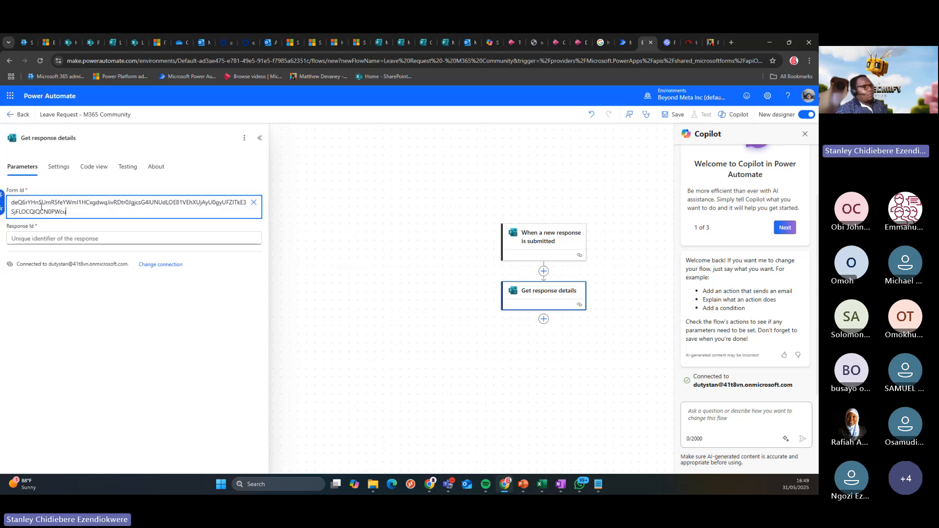
pyautogui.click(39, 237)
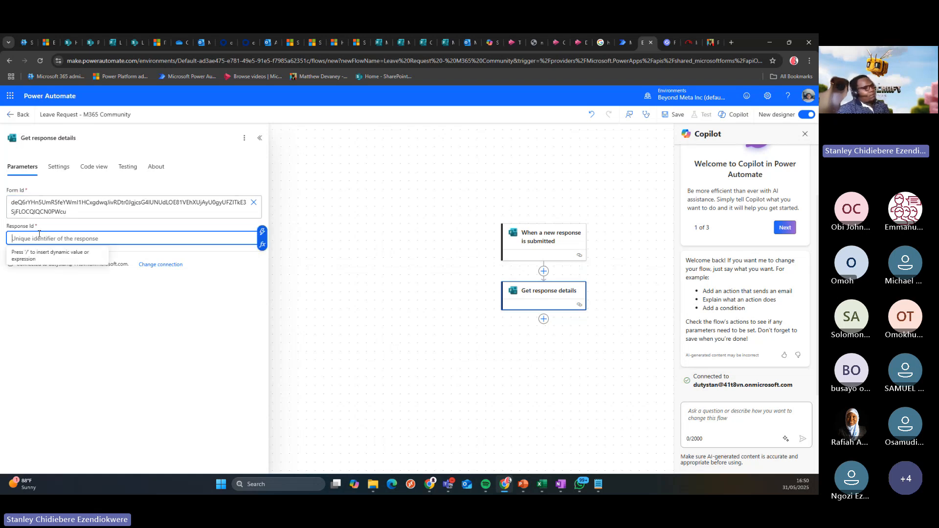
pyautogui.click(263, 233)
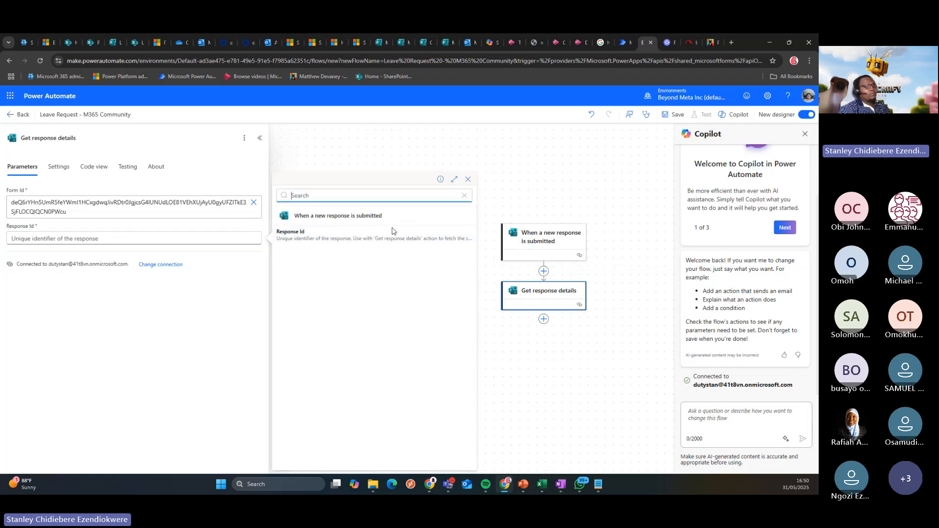
pyautogui.click(299, 244)
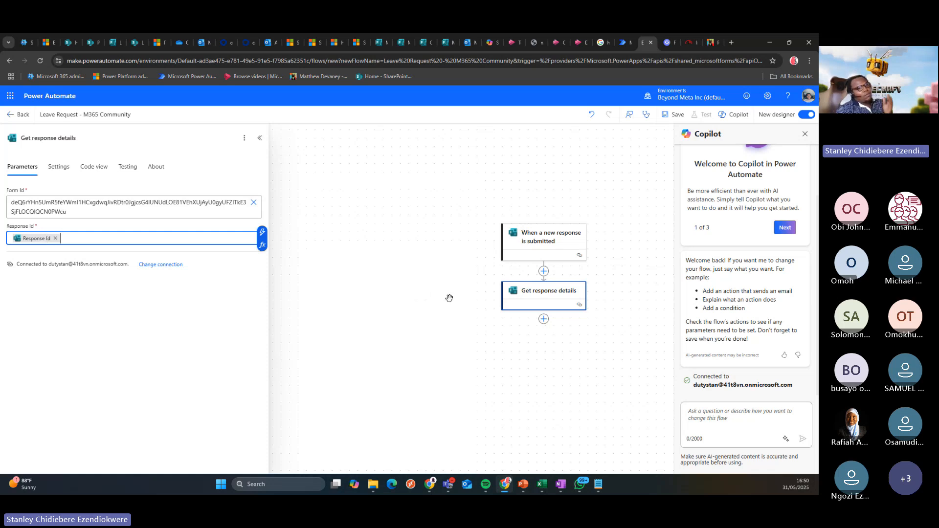
# Search for "create an item", add the SharePoint "Create item" action after Get response details, and compare the flow with Copilot's suggestion
pyautogui.click(544, 321)
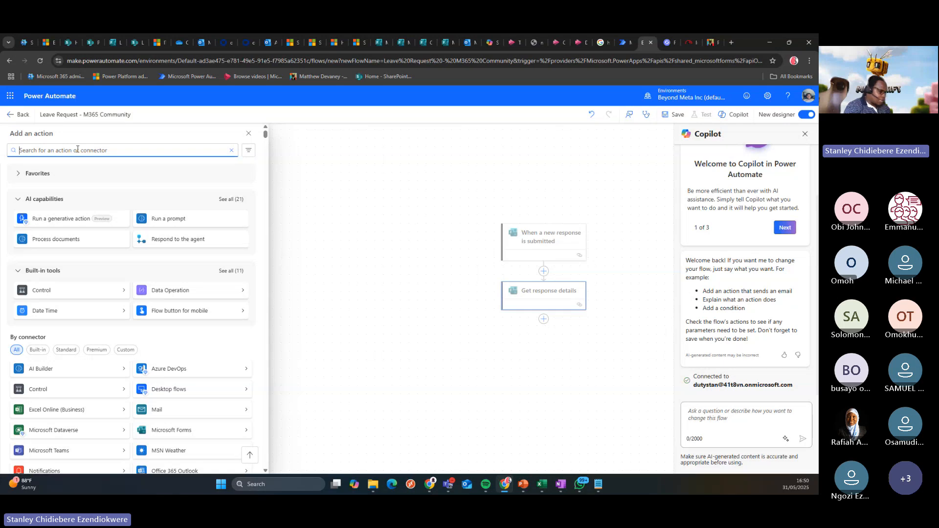
pyautogui.write('create')
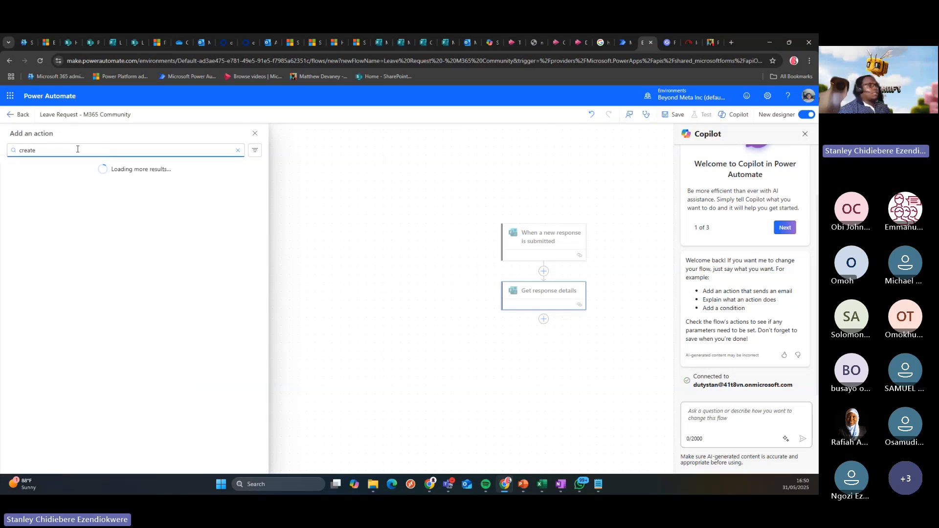
pyautogui.write(' an')
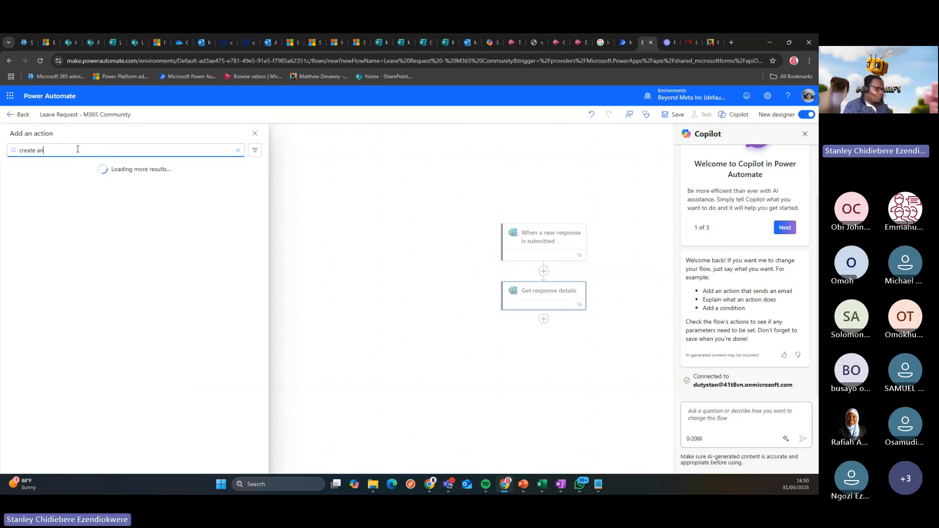
pyautogui.write(' item')
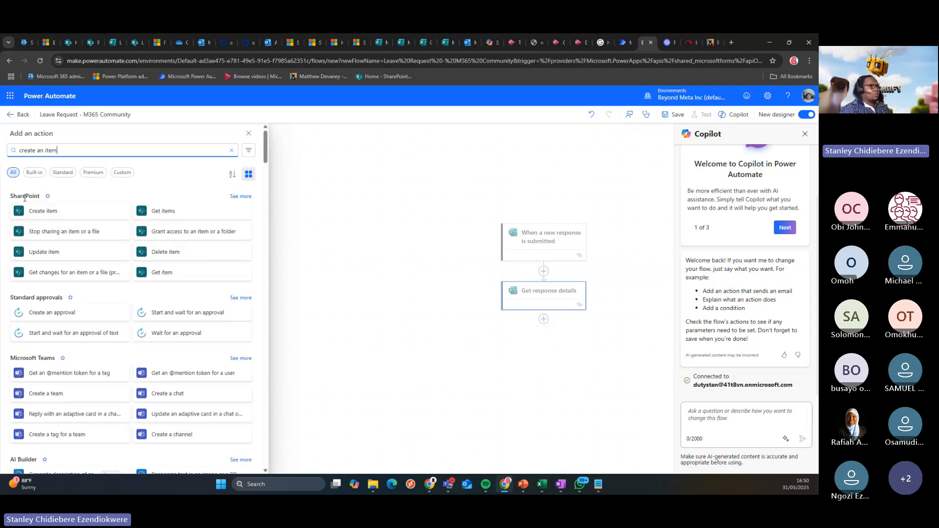
pyautogui.click(57, 217)
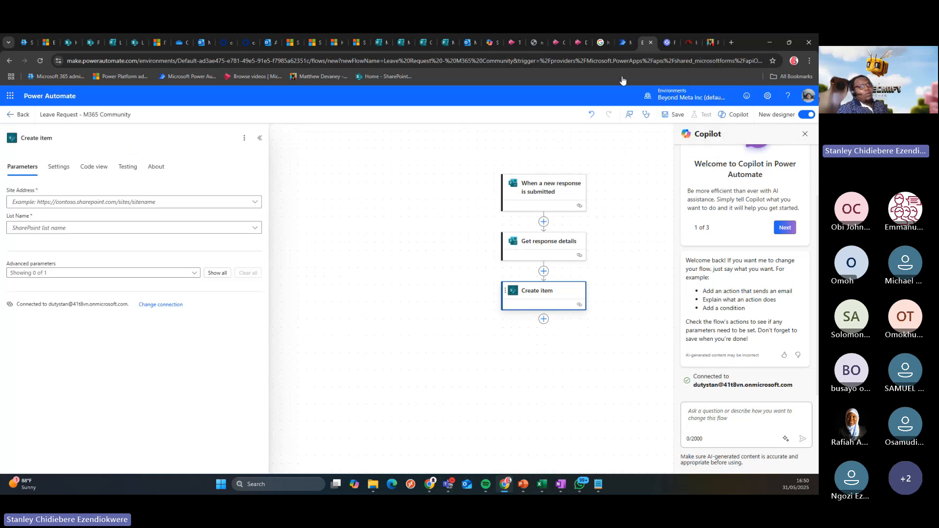
pyautogui.click(623, 45)
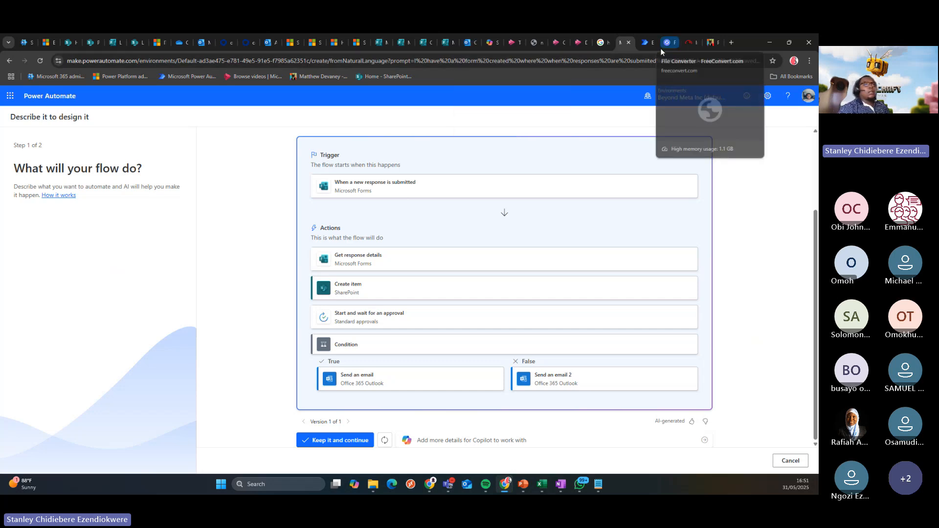
pyautogui.click(649, 42)
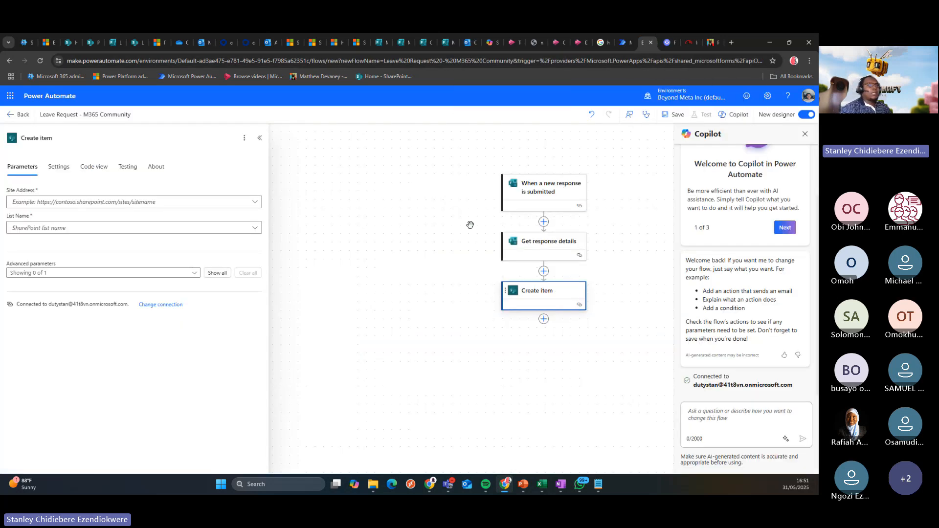
# Set the Create item action's site to Project Mbappe and its list to Leave Request, and show all advanced parameters
pyautogui.click(56, 205)
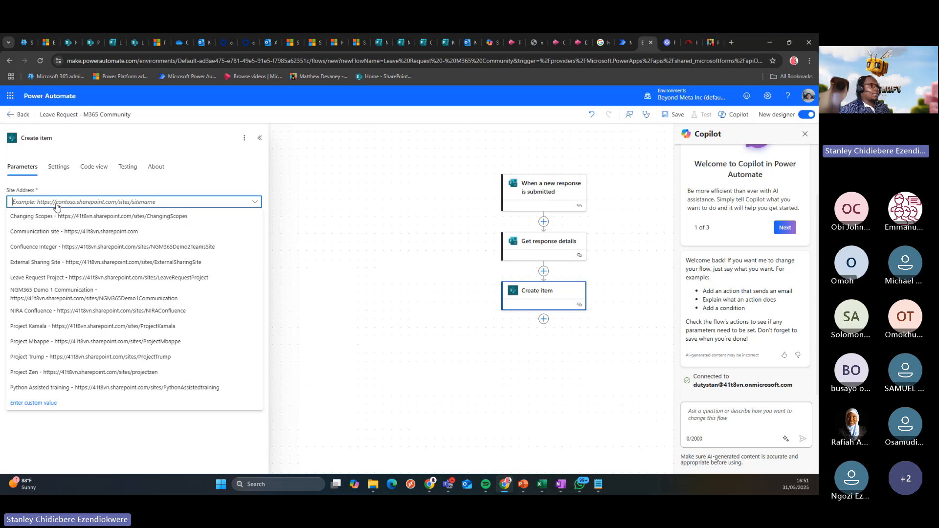
pyautogui.click(98, 341)
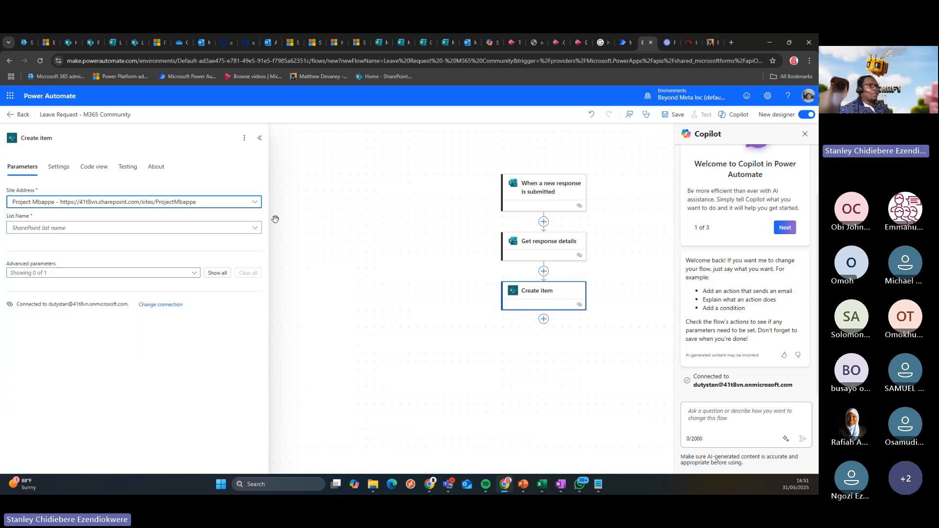
pyautogui.click(255, 227)
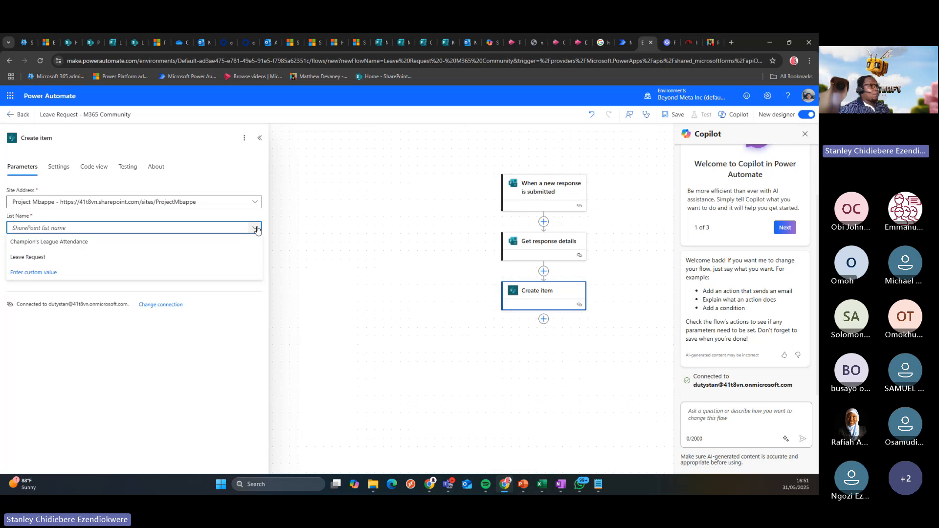
pyautogui.click(50, 255)
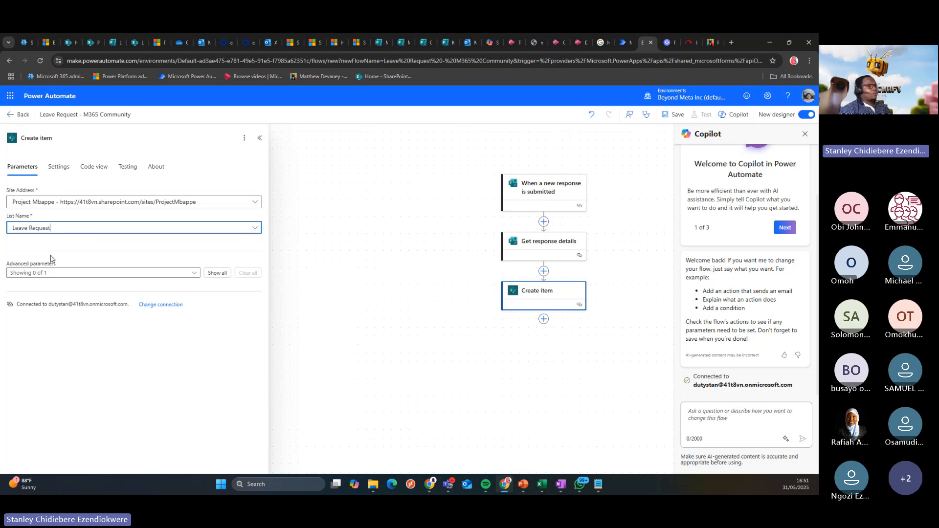
pyautogui.click(217, 273)
pyautogui.scroll(-2, 175, 323)
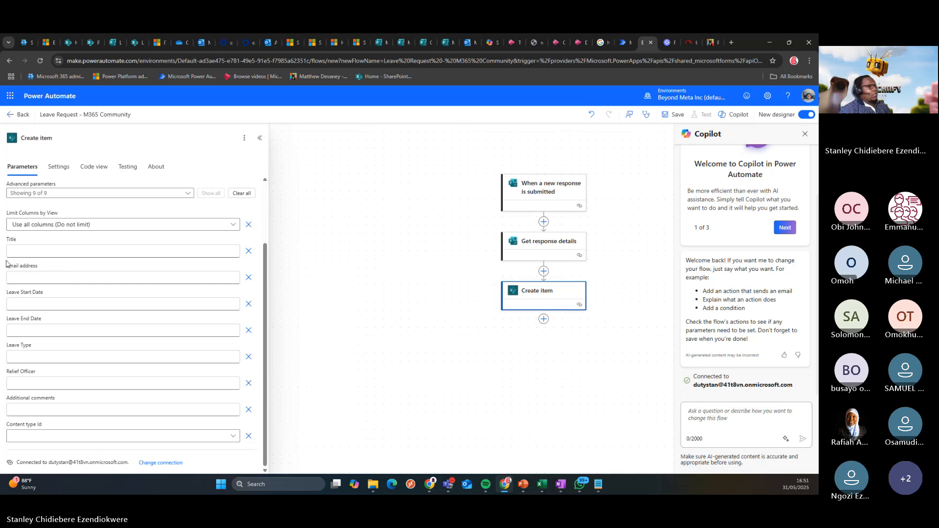
# Fill the item's Title with the form's Name answer and its Email address with the email address answer
pyautogui.click(104, 253)
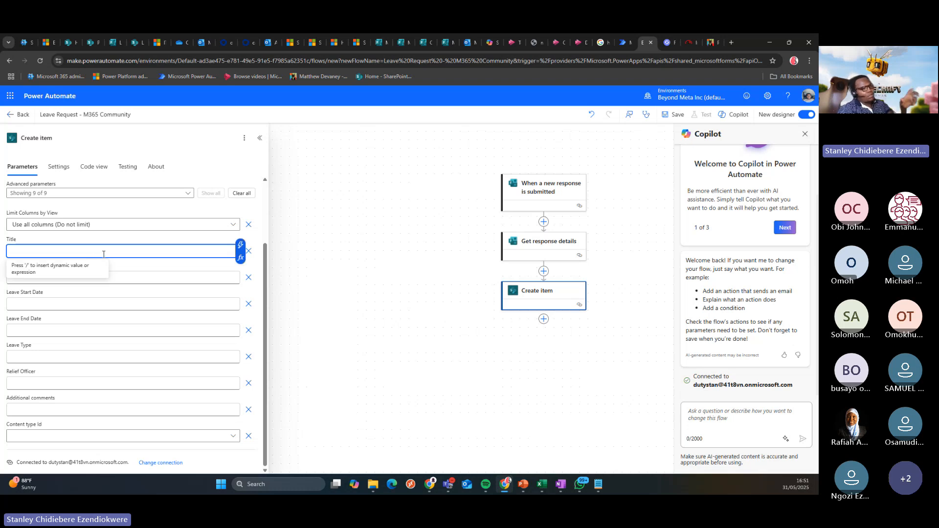
pyautogui.click(240, 245)
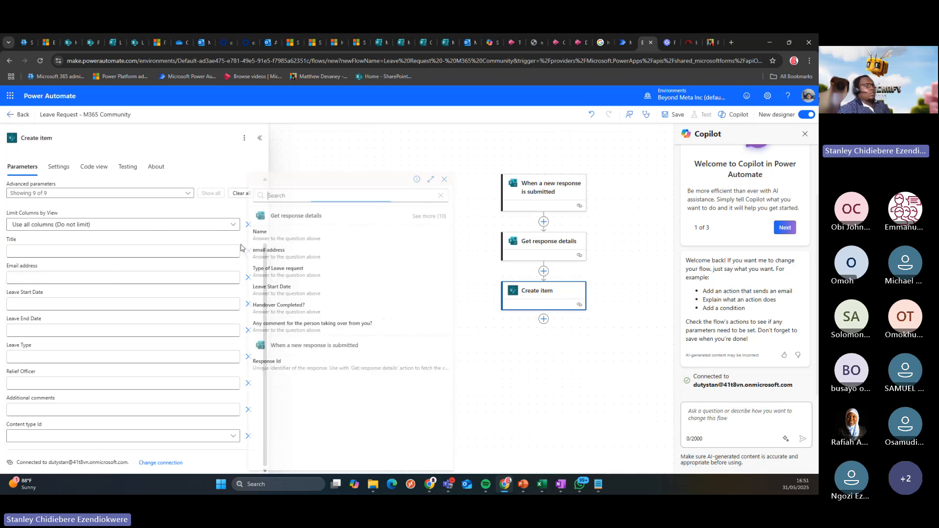
pyautogui.click(285, 237)
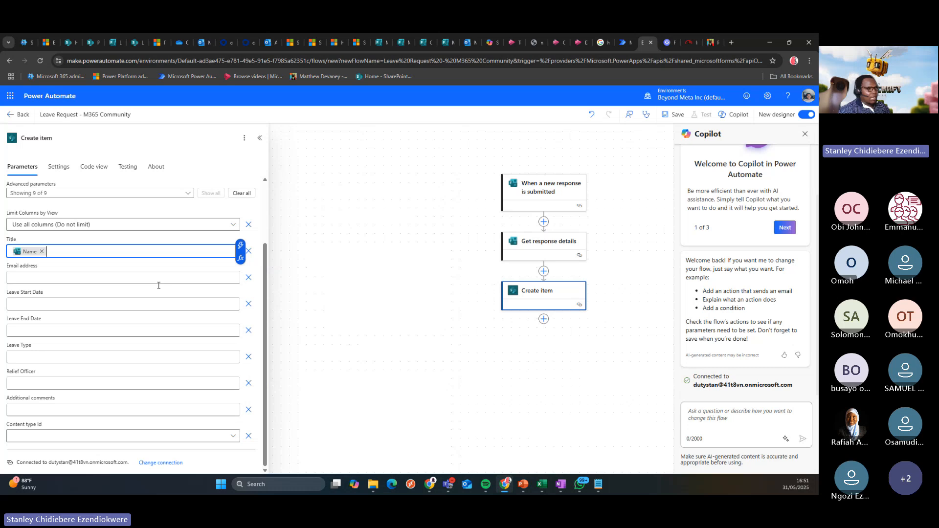
pyautogui.click(61, 278)
pyautogui.click(240, 271)
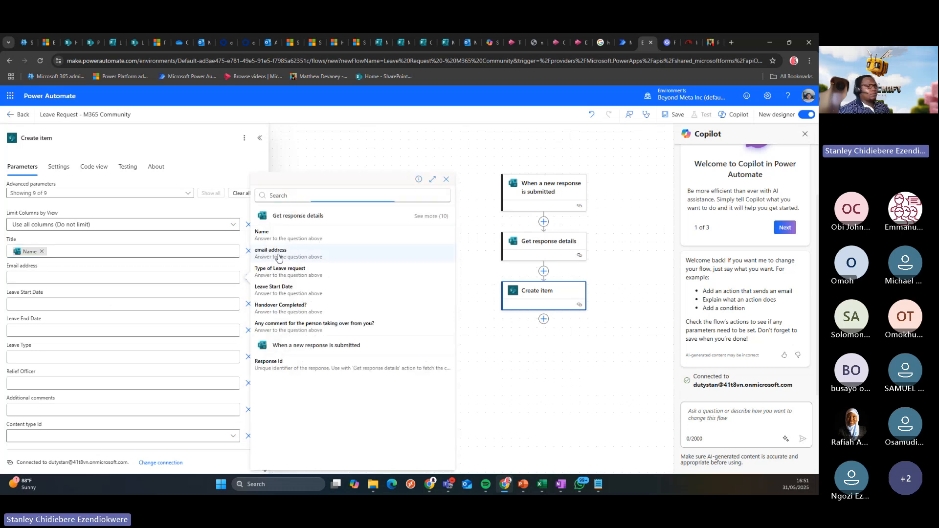
pyautogui.click(279, 254)
# Fill the item's Leave Start Date and Leave End Date with the form's matching Leave Start Date and Leave End Date answers
pyautogui.click(220, 303)
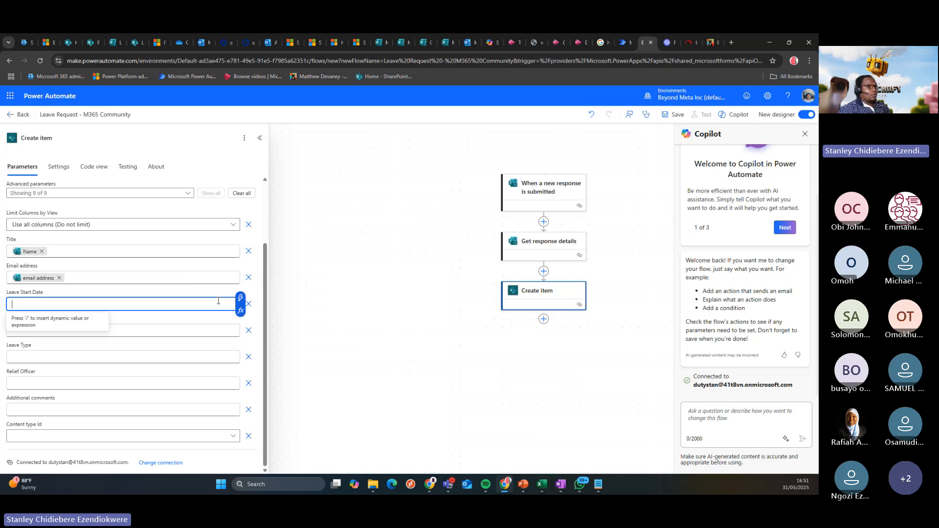
pyautogui.click(240, 298)
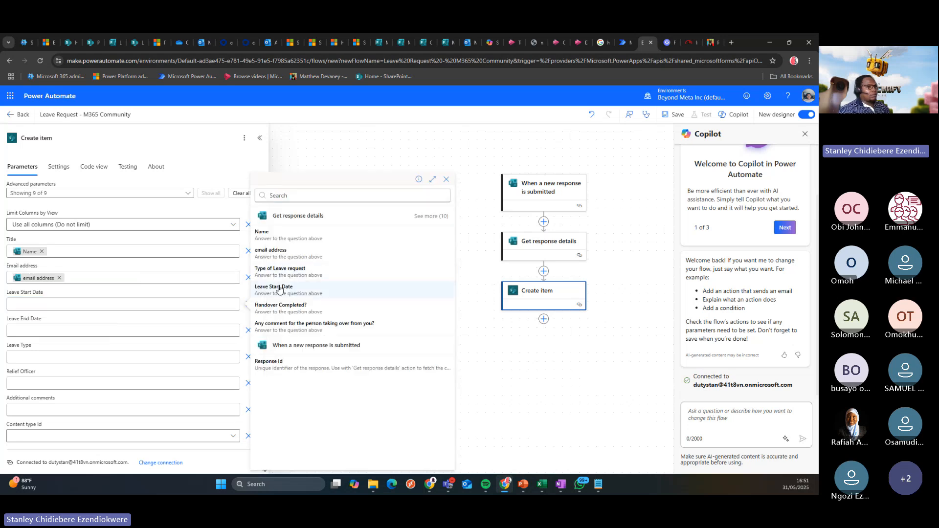
pyautogui.click(278, 290)
pyautogui.click(223, 329)
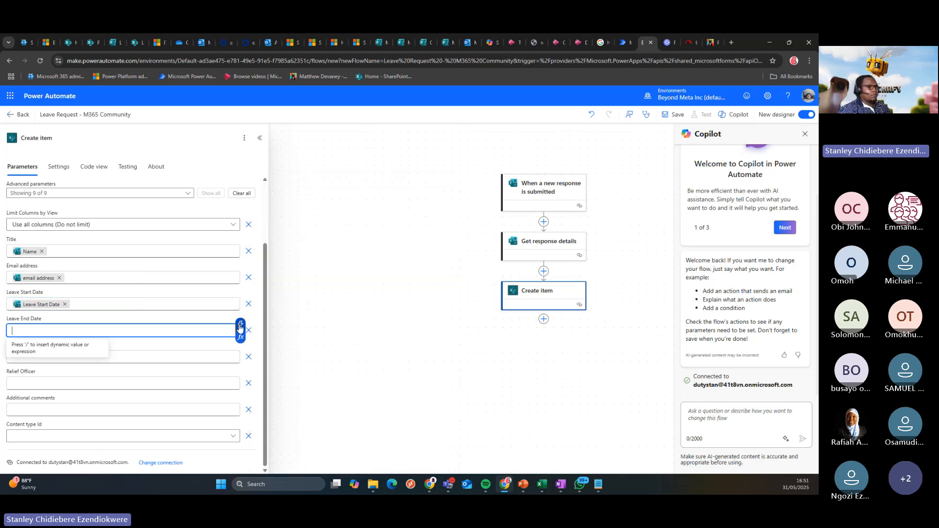
pyautogui.click(240, 324)
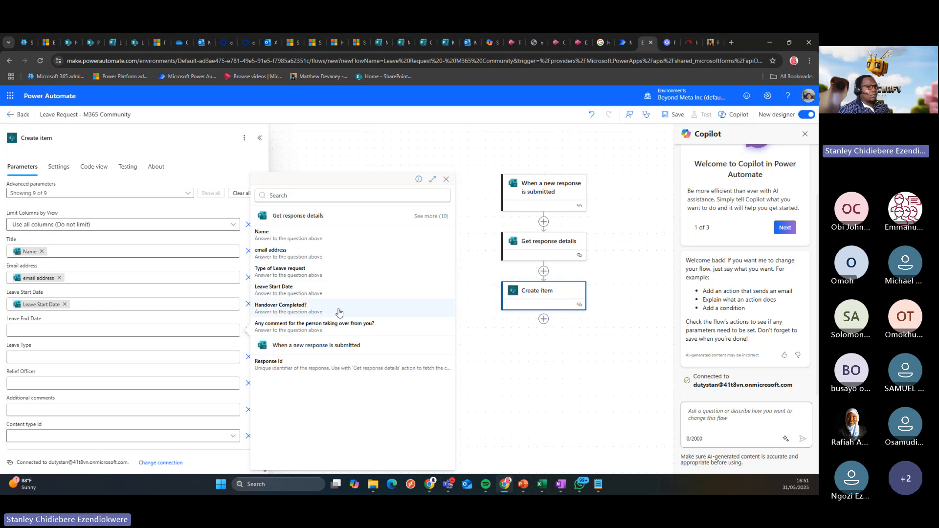
pyautogui.click(295, 196)
pyautogui.write('end')
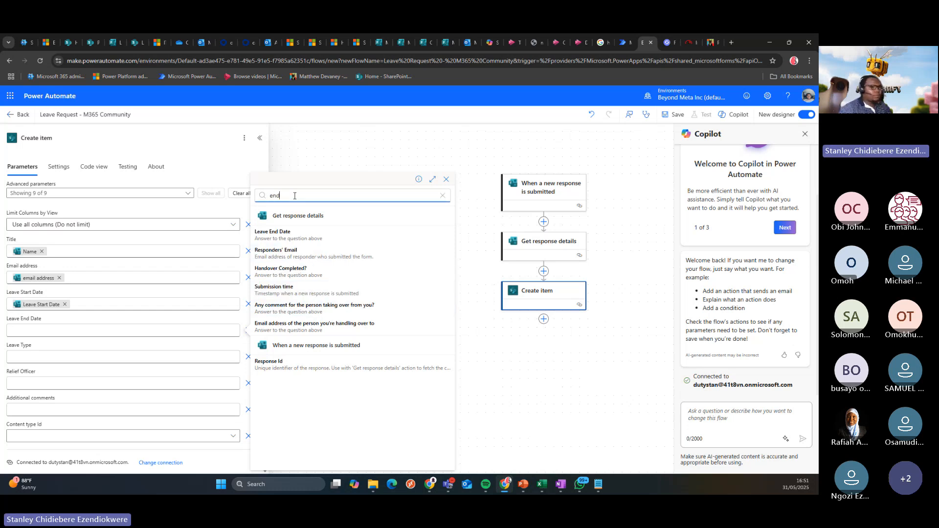
pyautogui.click(287, 235)
# Fill Leave Type with the form's Type of Leave request answer and Relief Officer with the email address of the person you're handing over to
pyautogui.click(39, 355)
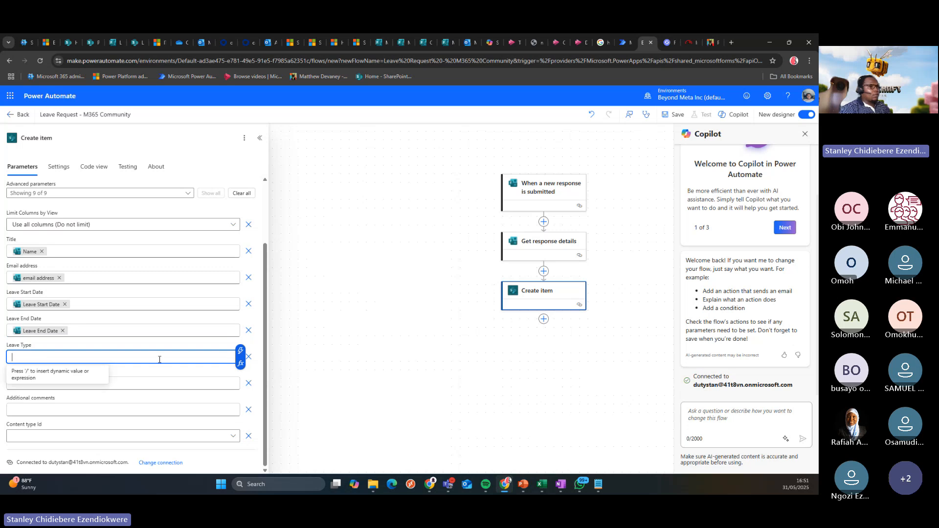
pyautogui.click(240, 350)
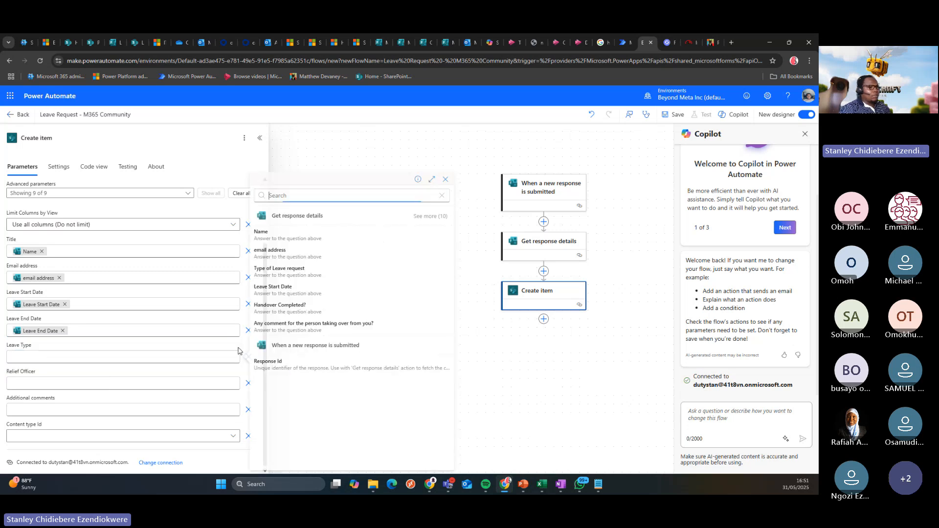
pyautogui.click(284, 270)
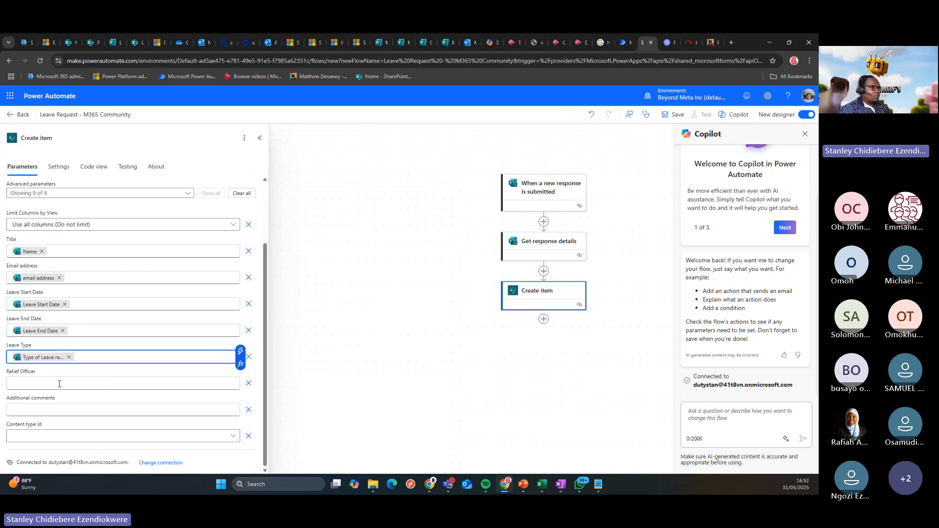
pyautogui.click(80, 381)
pyautogui.click(240, 377)
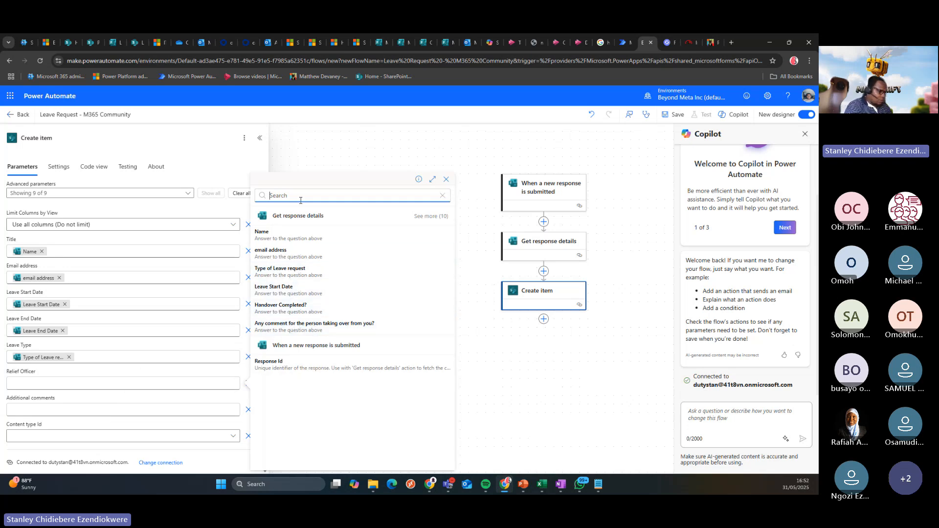
pyautogui.write('ema')
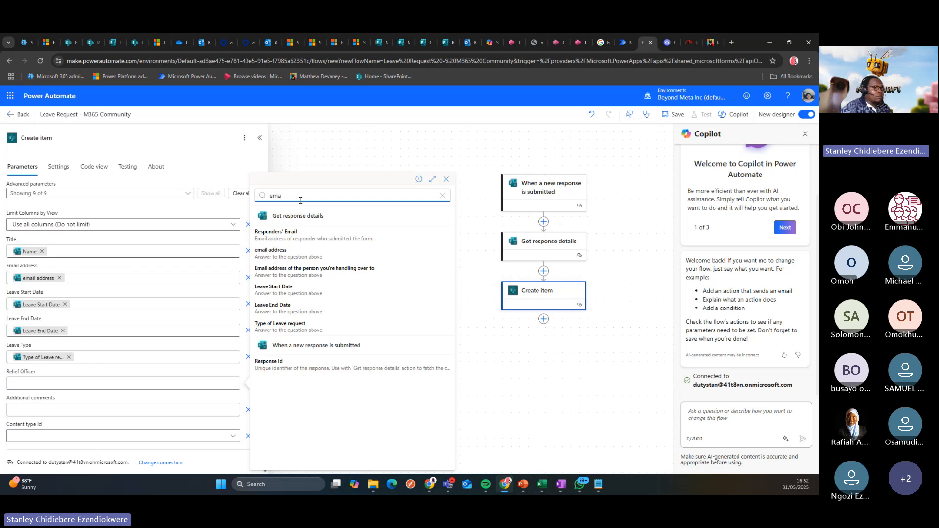
pyautogui.click(309, 272)
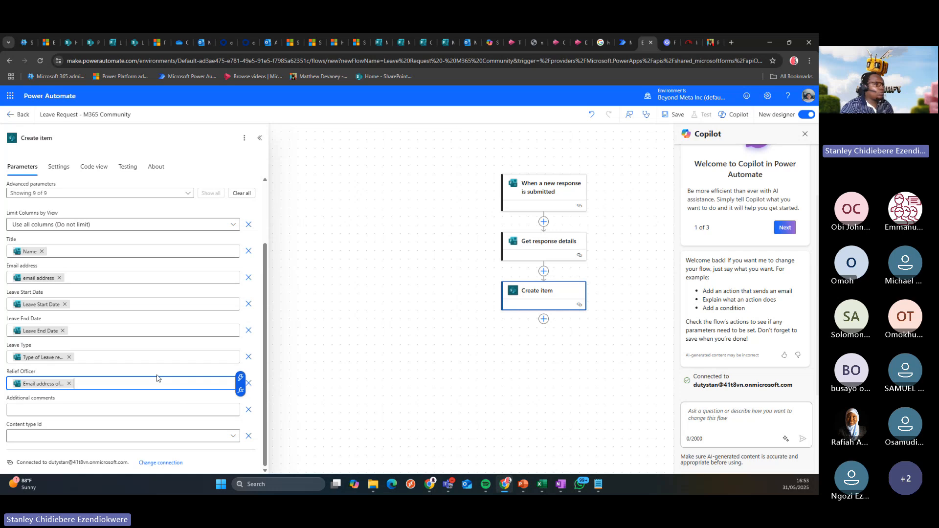
# Fill Additional comments with the "Any comment for the person taking over from you?" answer, review the Create item mappings, and close the action's settings
pyautogui.click(49, 412)
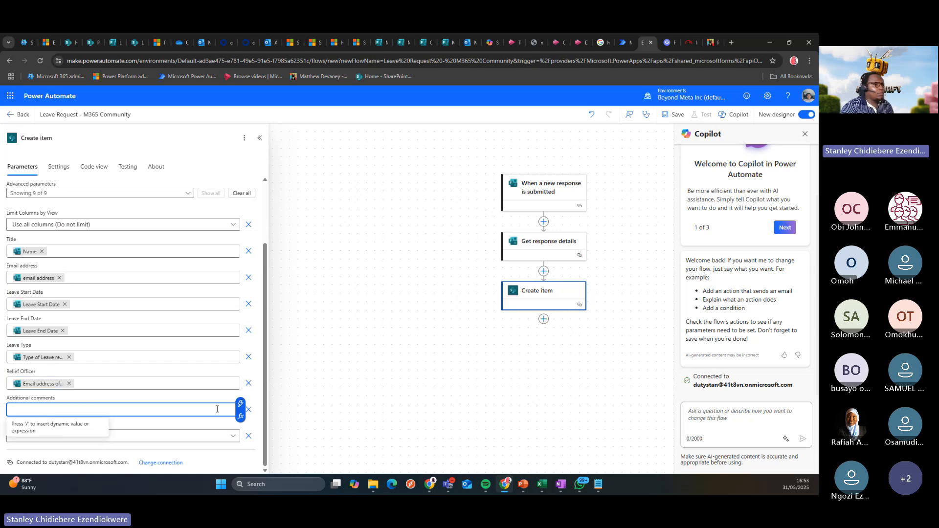
pyautogui.click(240, 403)
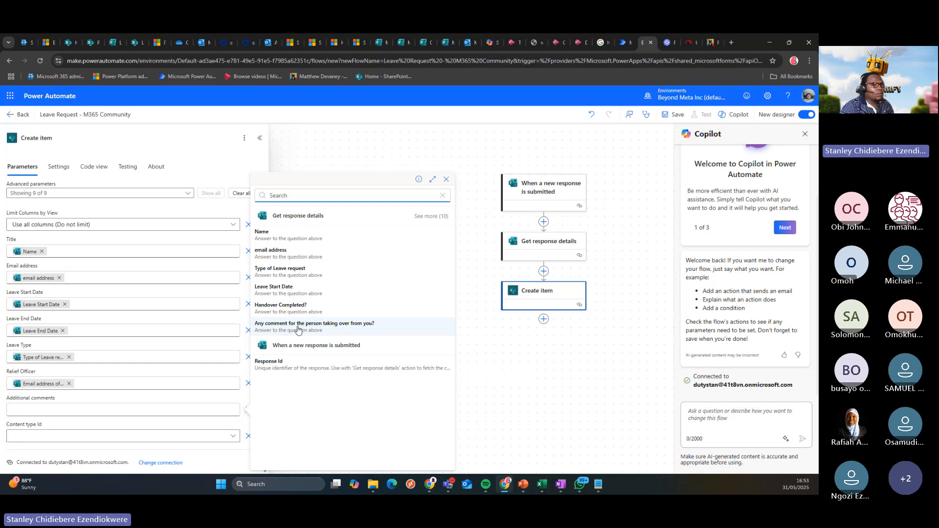
pyautogui.click(302, 196)
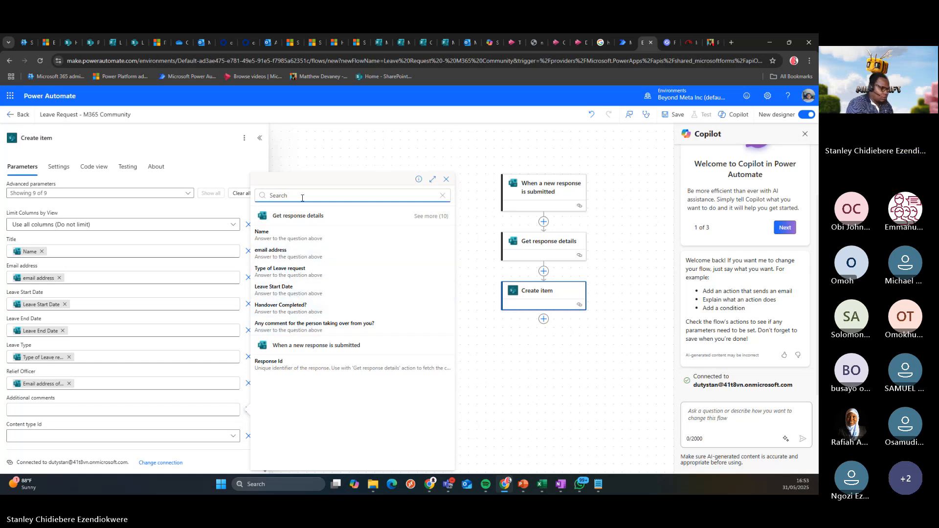
pyautogui.write('comme')
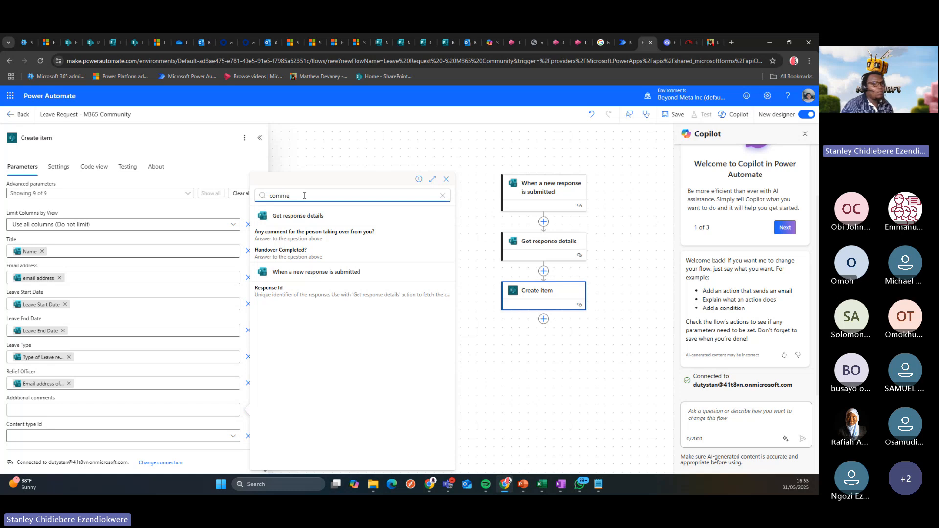
pyautogui.click(314, 234)
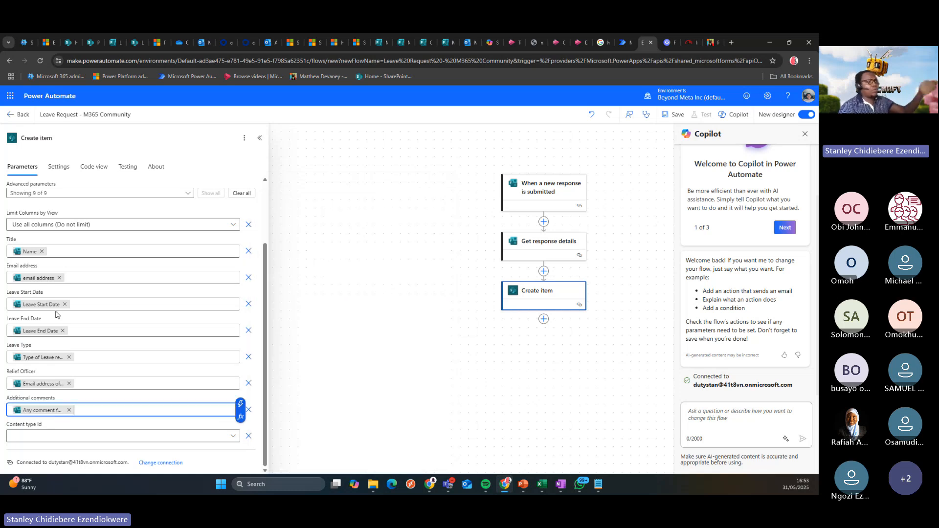
pyautogui.scroll(2, 102, 322)
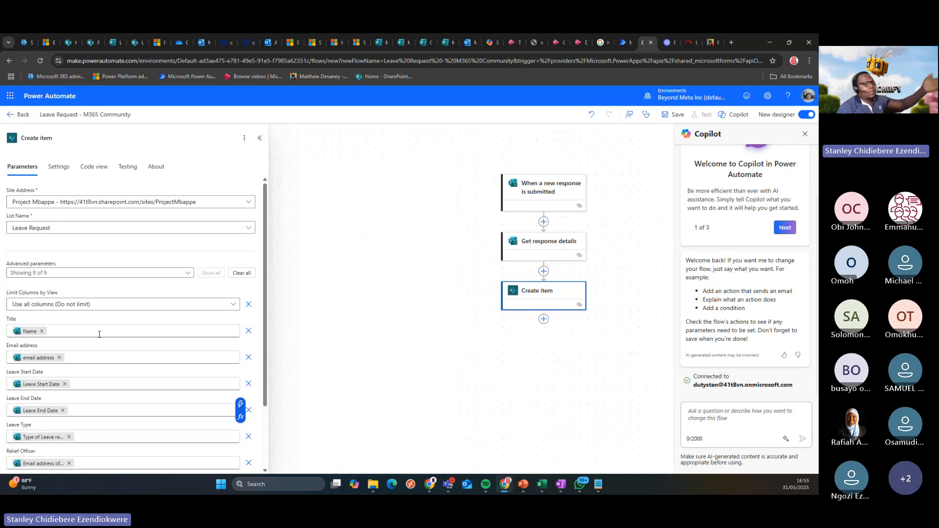
pyautogui.scroll(-2, 100, 324)
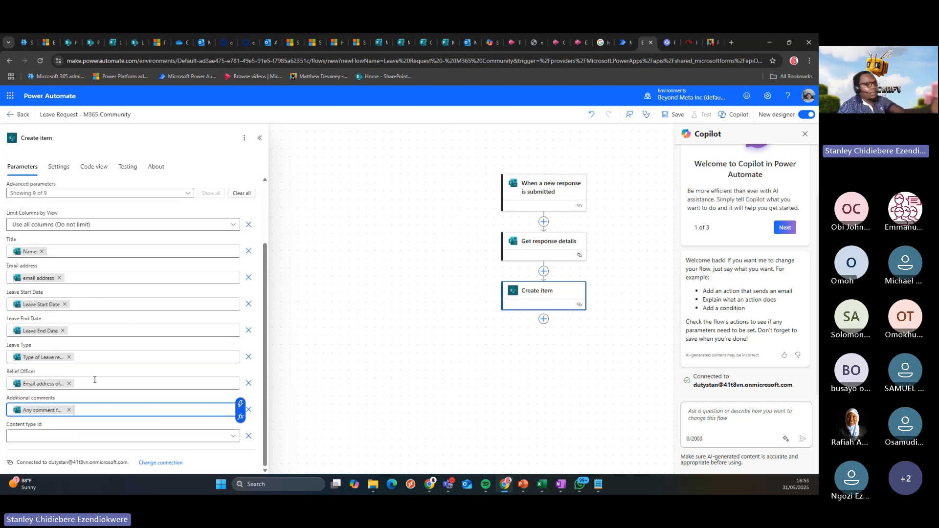
pyautogui.click(441, 308)
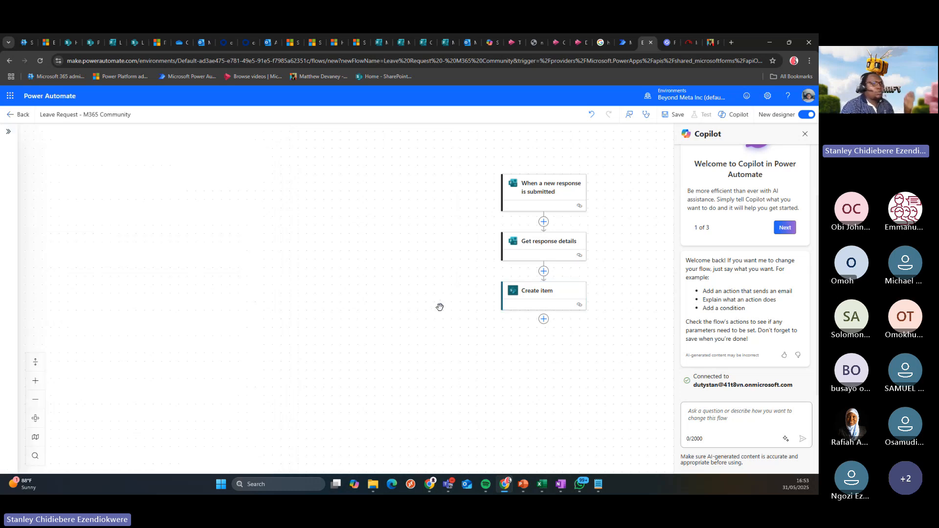
# Search for "email" and add the Office 365 Outlook "Send an email (V2)" action after Create item
pyautogui.click(543, 319)
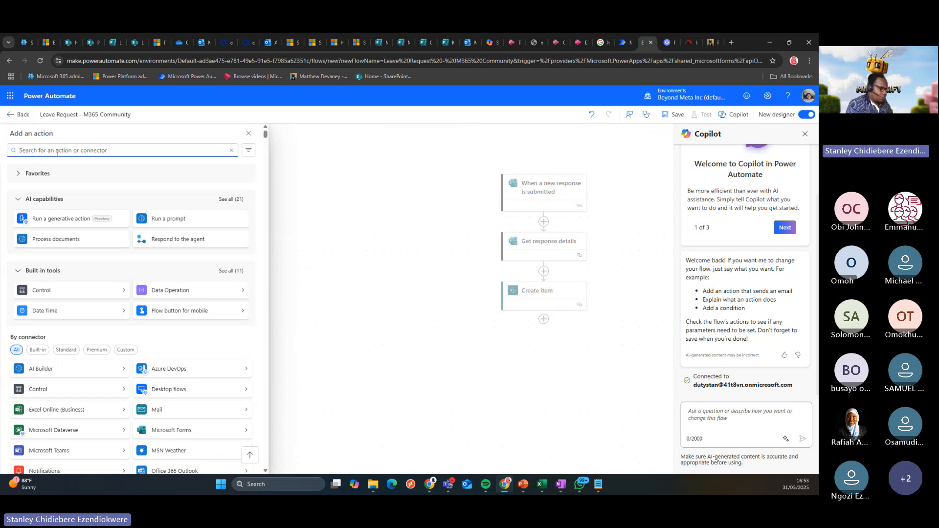
pyautogui.write('email')
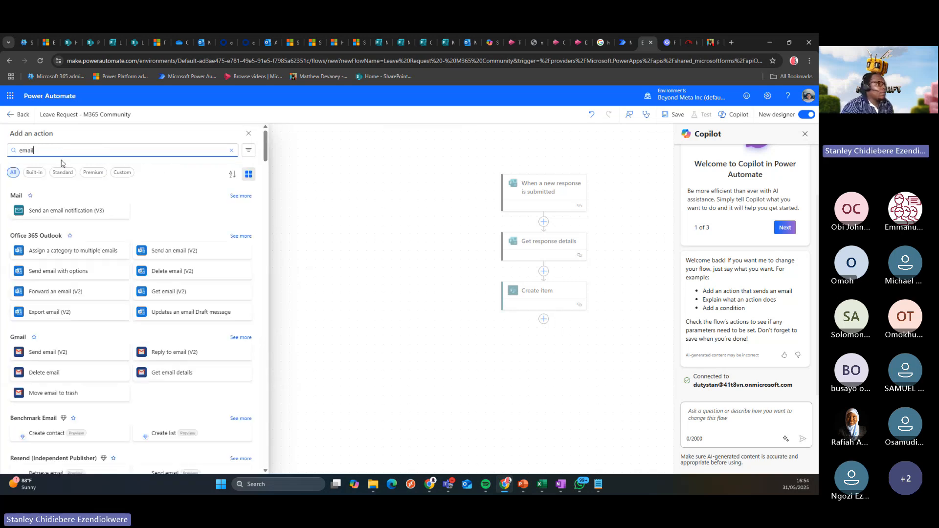
pyautogui.click(185, 252)
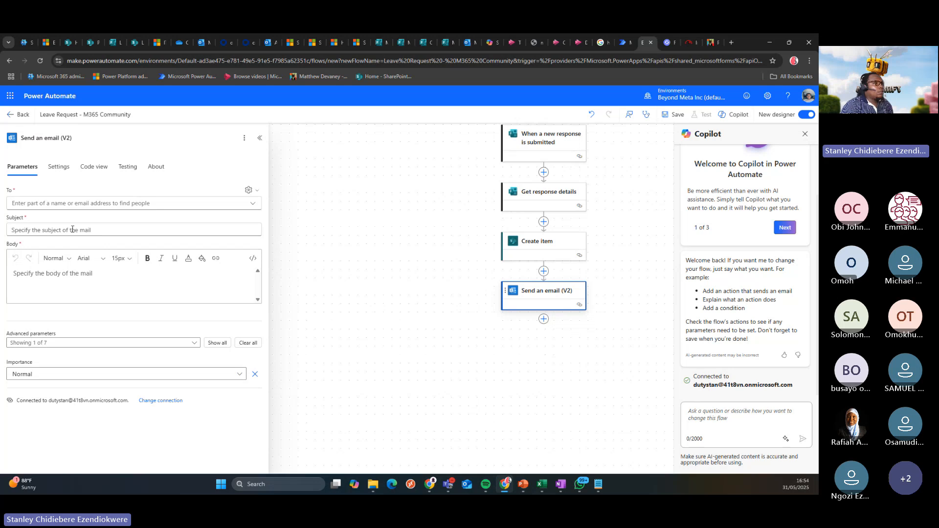
# Switch the email's To field to accept dynamic content and set it to the email address answer from Get response details
pyautogui.click(23, 207)
pyautogui.click(185, 202)
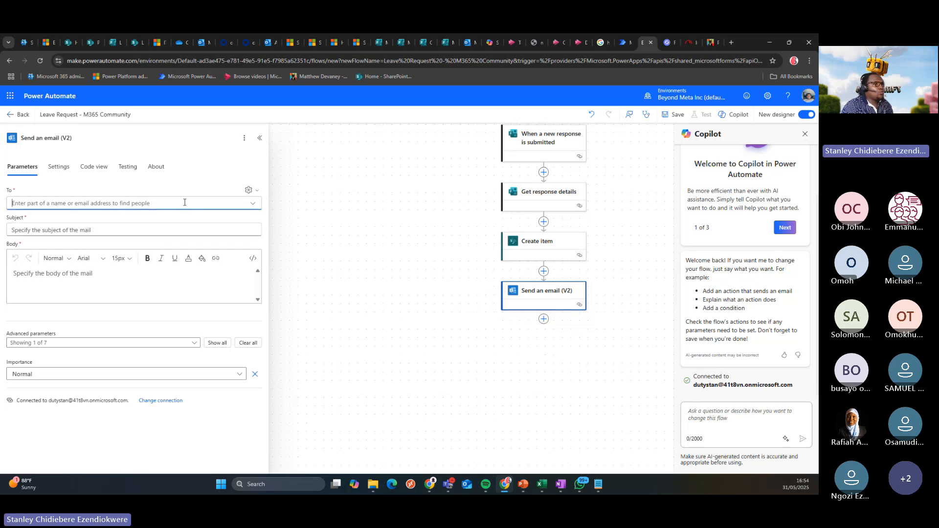
pyautogui.click(251, 209)
pyautogui.click(255, 192)
pyautogui.click(228, 204)
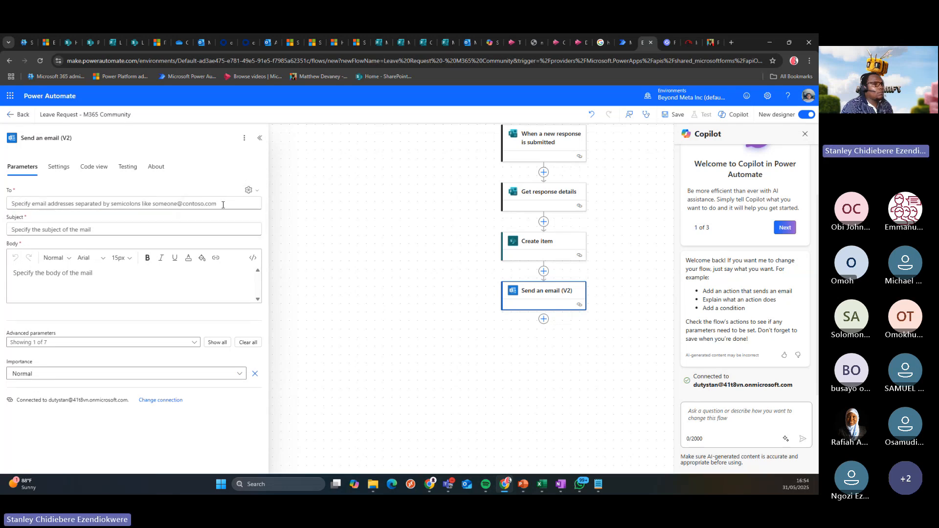
pyautogui.click(265, 199)
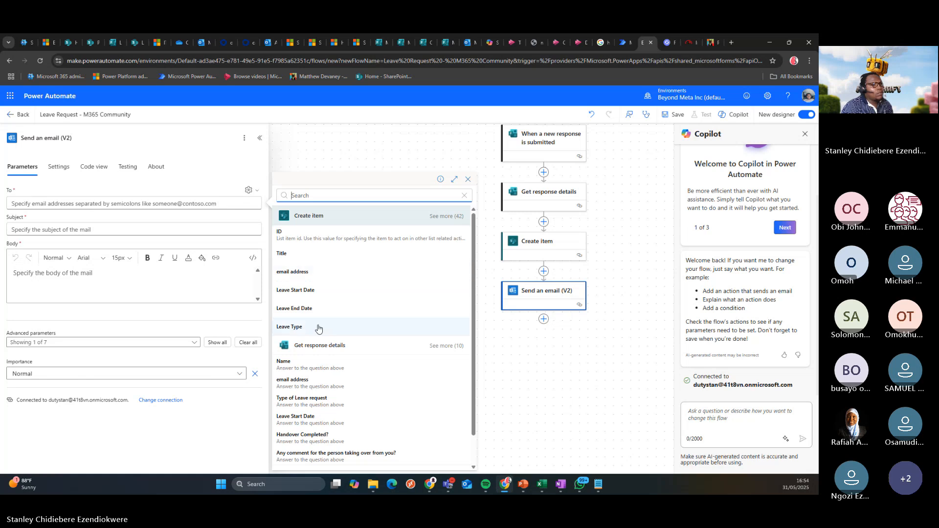
pyautogui.scroll(-1, 318, 332)
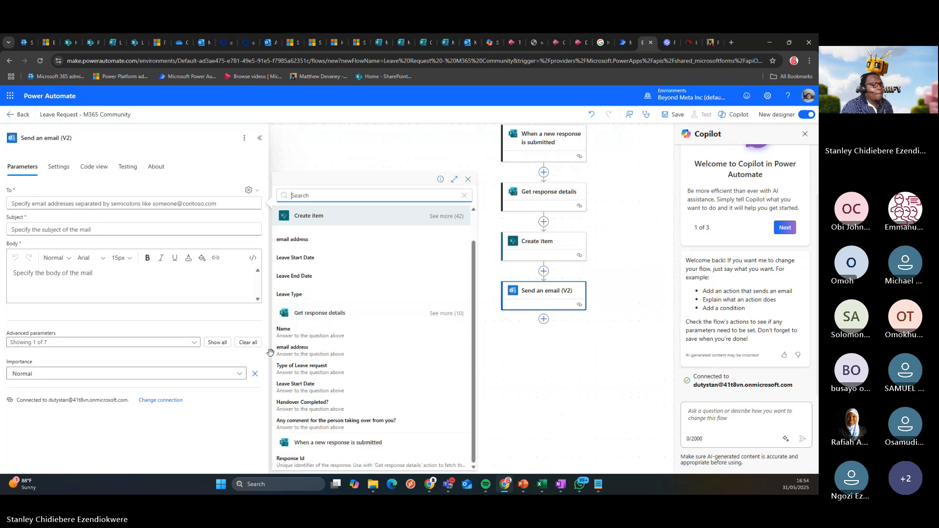
pyautogui.click(322, 355)
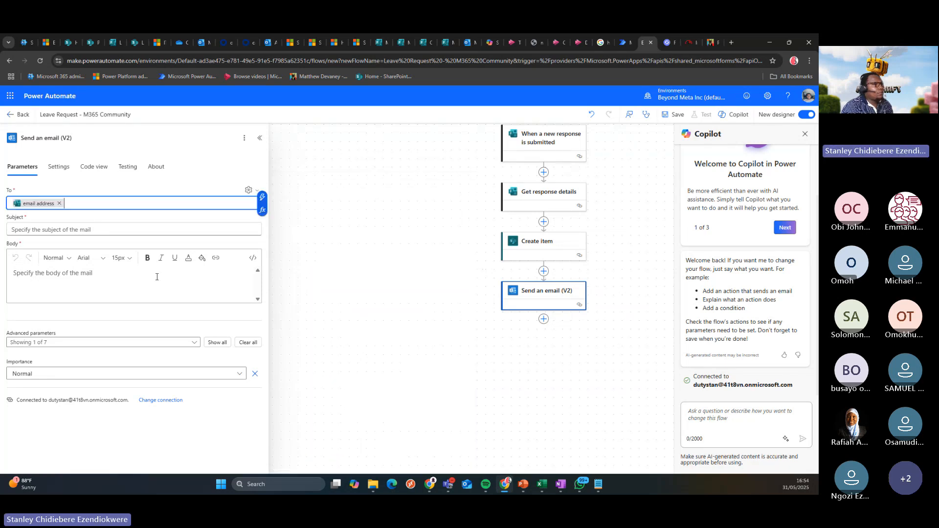
pyautogui.click(53, 226)
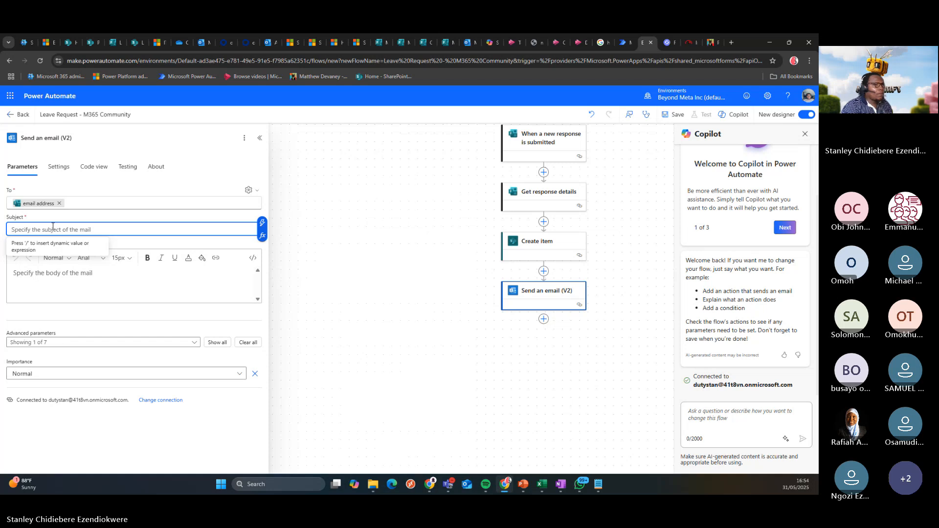
pyautogui.write('Your')
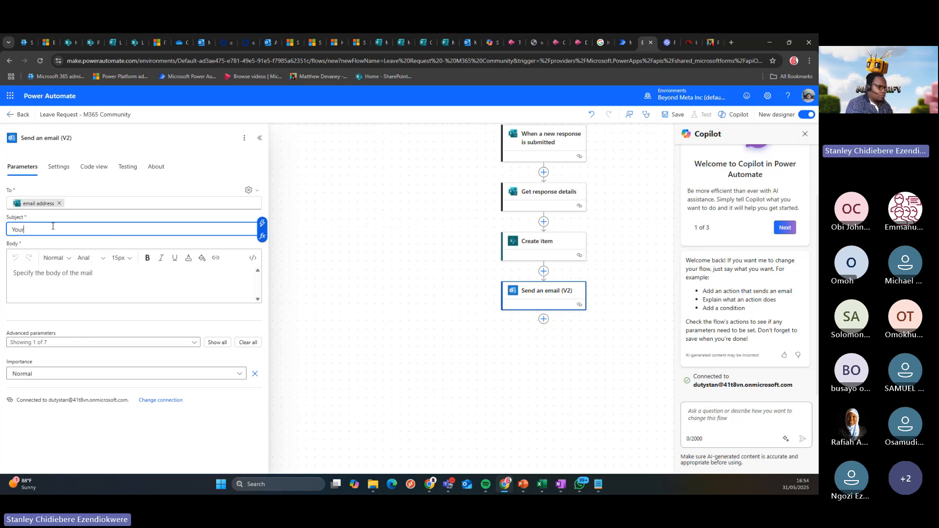
pyautogui.write(' leave request ')
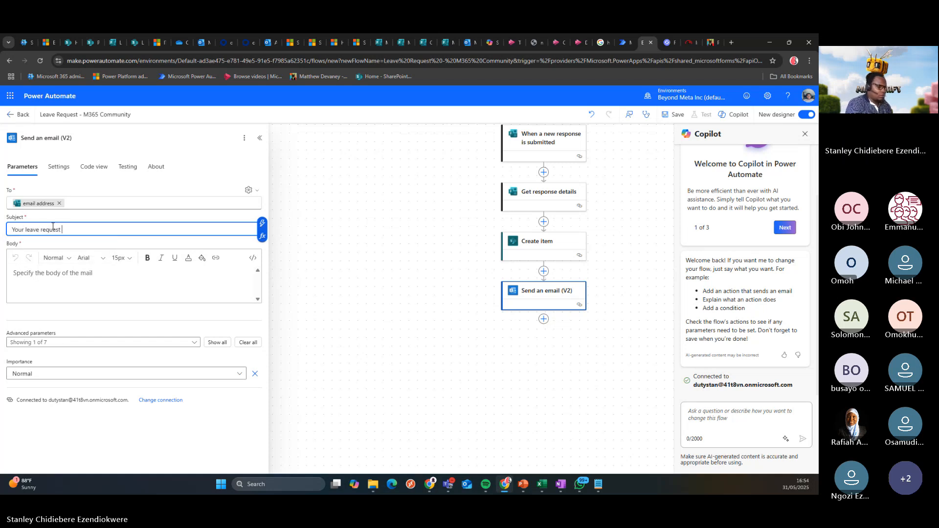
pyautogui.write('has been c')
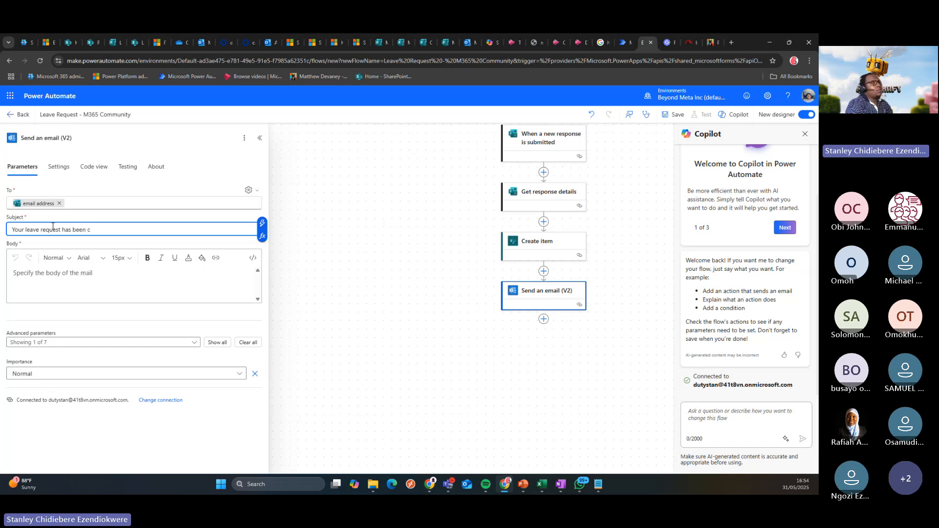
pyautogui.press('BackSpace')
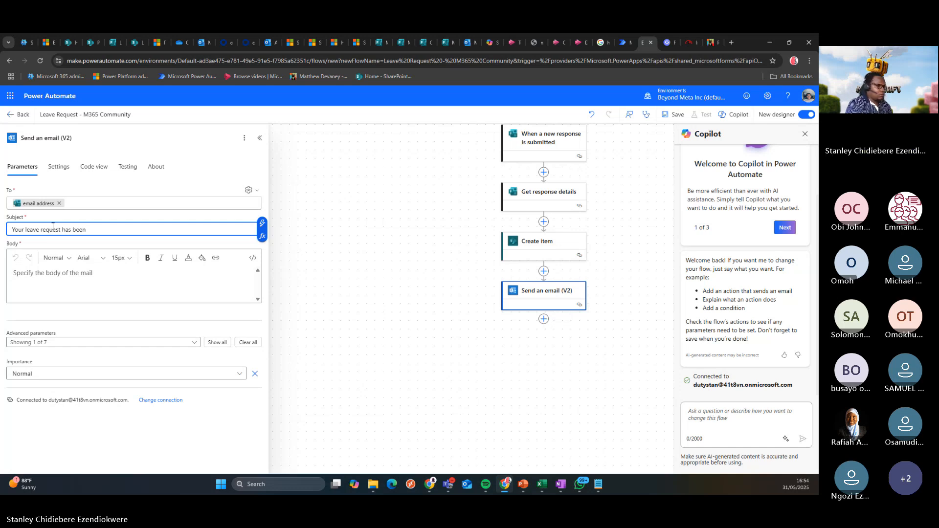
pyautogui.press('BackSpace')
pyautogui.press('BackSpace')
pyautogui.press('BackSpace')
pyautogui.press('BackSpace')
pyautogui.press('BackSpace')
pyautogui.press('BackSpace')
pyautogui.press('BackSpace')
pyautogui.press('BackSpace')
pyautogui.press('BackSpace')
pyautogui.press('BackSpace')
pyautogui.press('BackSpace')
pyautogui.press('BackSpace')
pyautogui.press('BackSpace')
pyautogui.press('BackSpace')
pyautogui.press('BackSpace')
pyautogui.press('BackSpace')
pyautogui.press('BackSpace')
pyautogui.press('BackSpace')
pyautogui.press('BackSpace')
pyautogui.press('BackSpace')
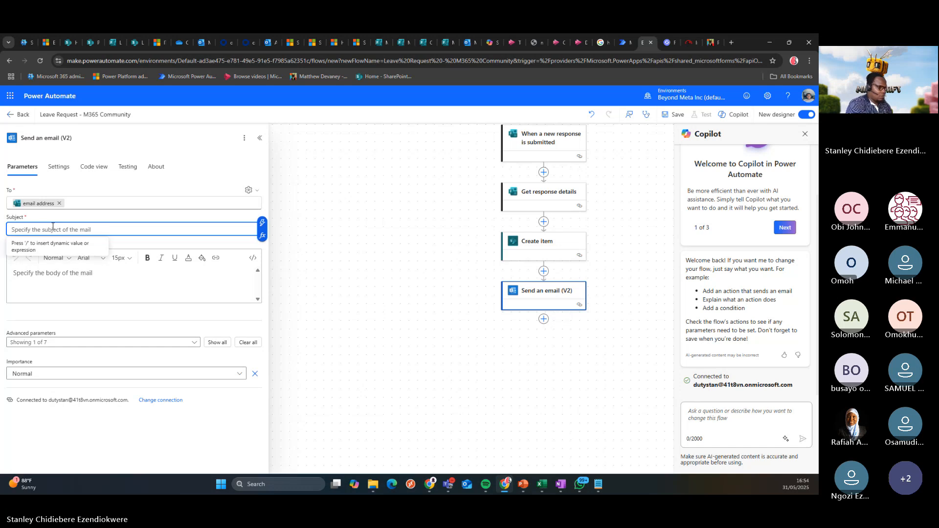
# Set the email's subject to "Your Leave Request has been Submitted Successfully"
pyautogui.write('Your Leave Reque')
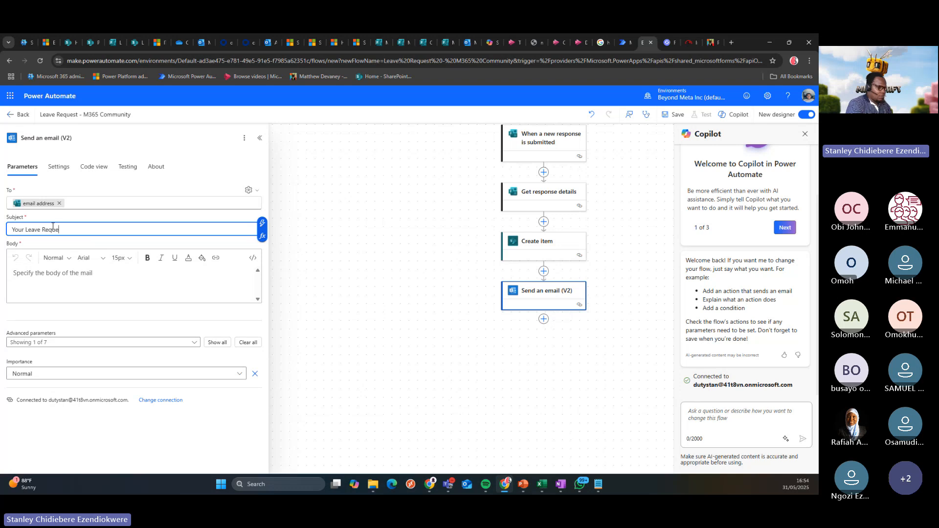
pyautogui.write('st has been Subm')
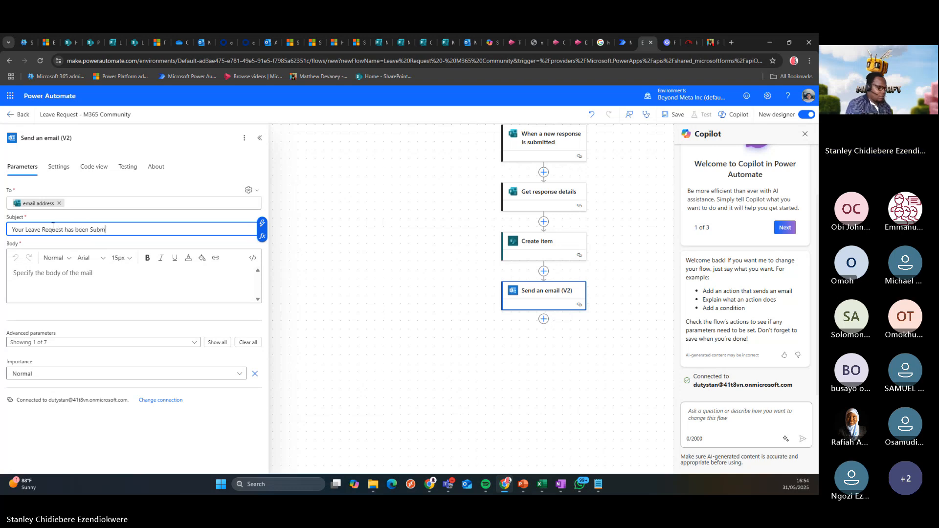
pyautogui.write('itted Successfully')
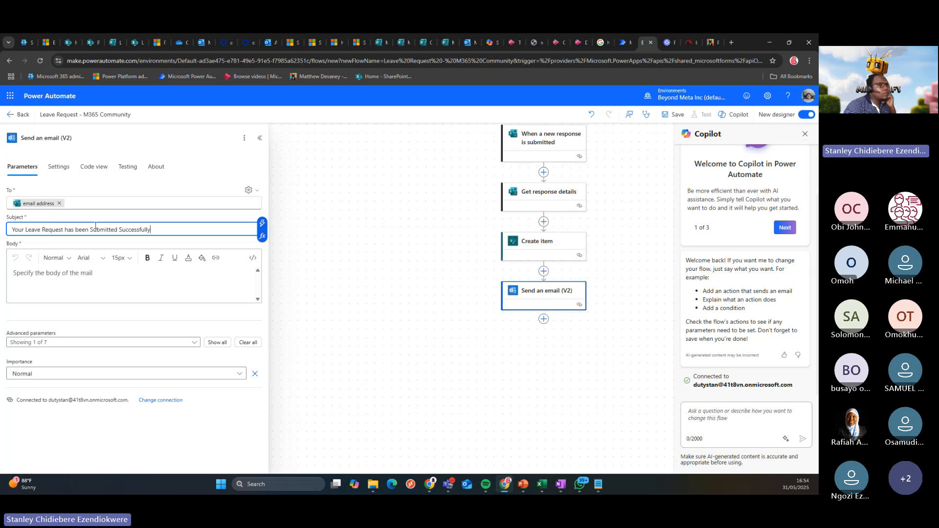
# Start the email body with the greeting "Hi" followed by the Name answer from Get response details, on its own line
pyautogui.click(67, 275)
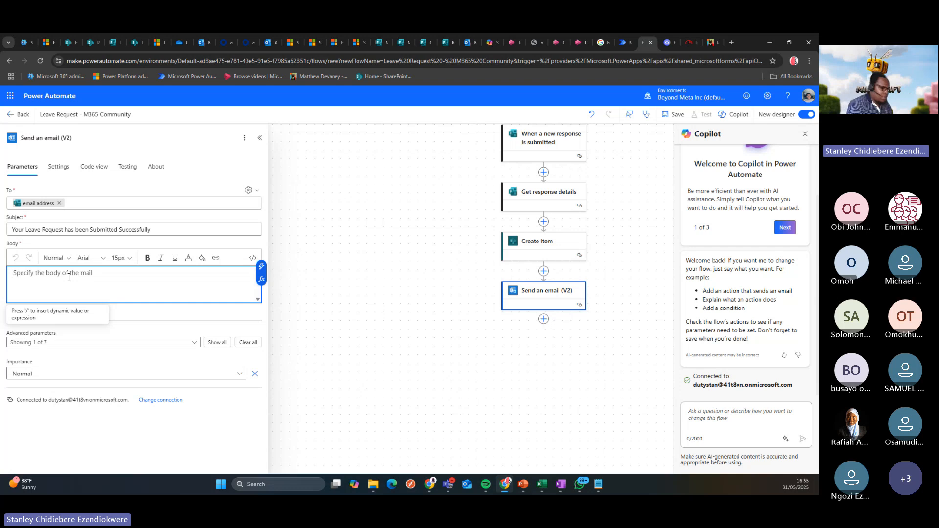
pyautogui.write('Hi')
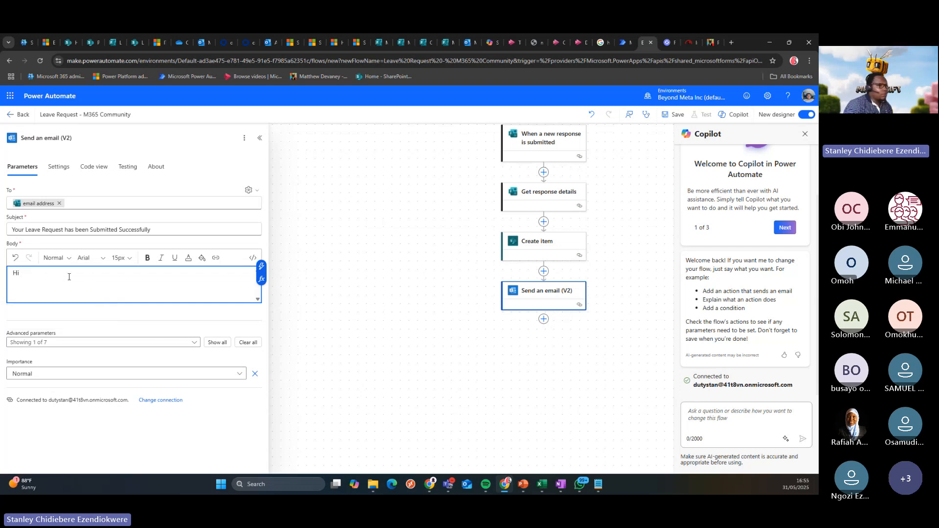
pyautogui.click(262, 266)
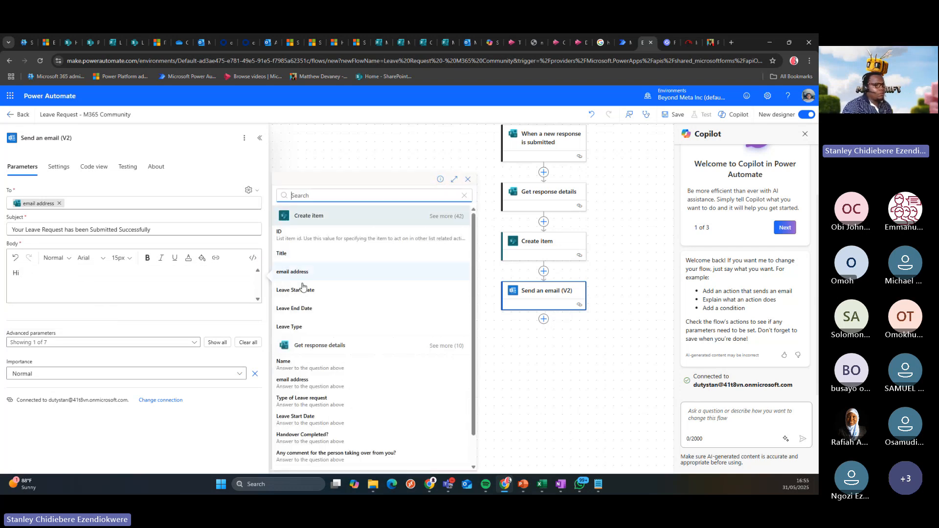
pyautogui.click(310, 364)
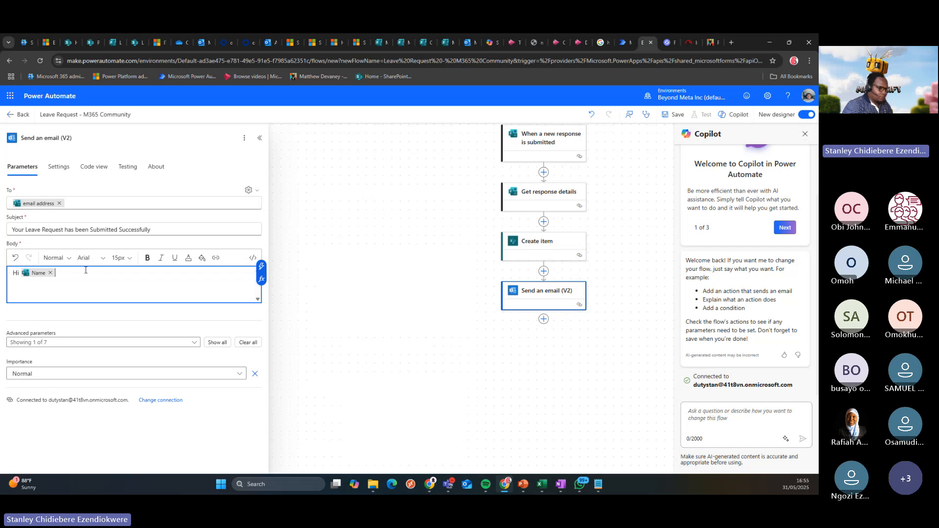
pyautogui.press('Return')
pyautogui.write('We hav')
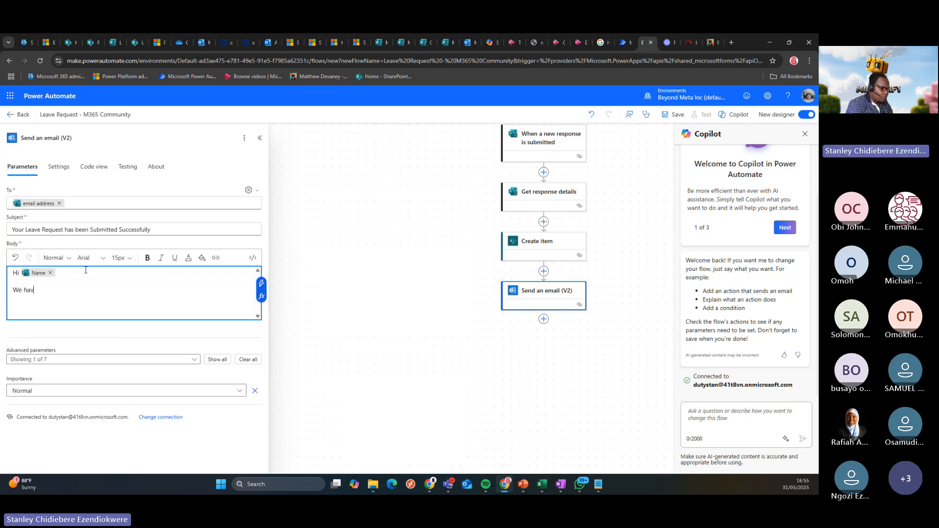
pyautogui.write('e succesfuul')
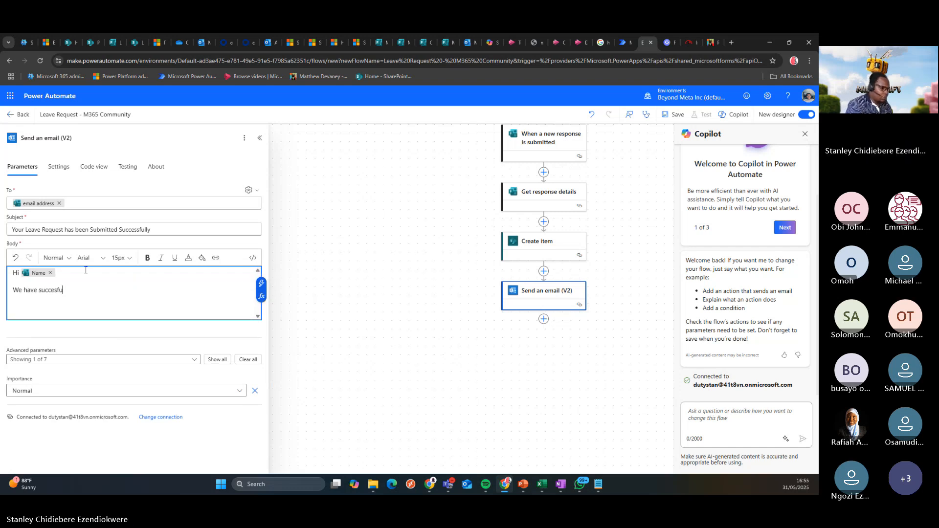
pyautogui.press('BackSpace')
pyautogui.press('BackSpace')
pyautogui.press('BackSpace')
pyautogui.press('BackSpace')
pyautogui.press('BackSpace')
pyautogui.press('BackSpace')
pyautogui.press('BackSpace')
pyautogui.press('BackSpace')
pyautogui.press('BackSpace')
pyautogui.press('BackSpace')
pyautogui.press('BackSpace')
pyautogui.press('BackSpace')
pyautogui.press('BackSpace')
pyautogui.press('BackSpace')
pyautogui.press('BackSpace')
pyautogui.press('BackSpace')
pyautogui.press('BackSpace')
pyautogui.press('BackSpace')
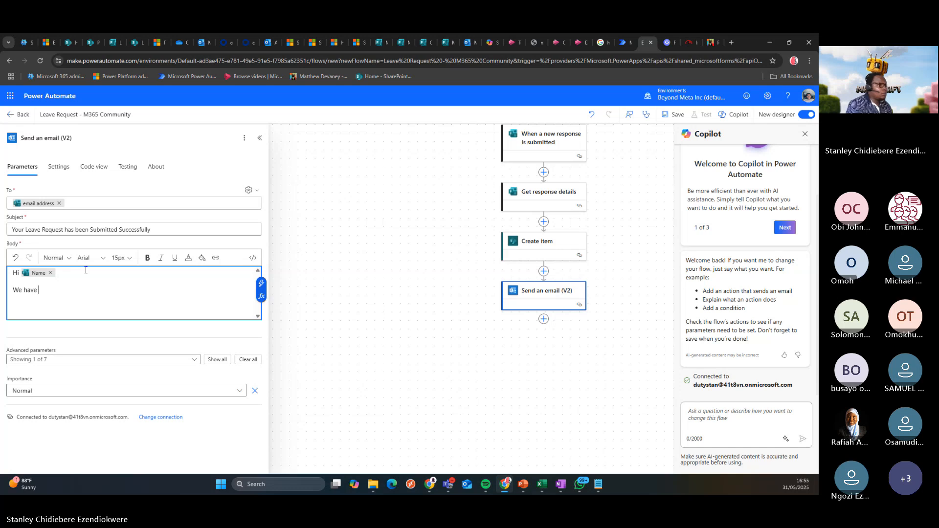
# Write below the greeting "Your Leave request has been submitted successfully and now awaiting approval Decision."
pyautogui.write('Your ')
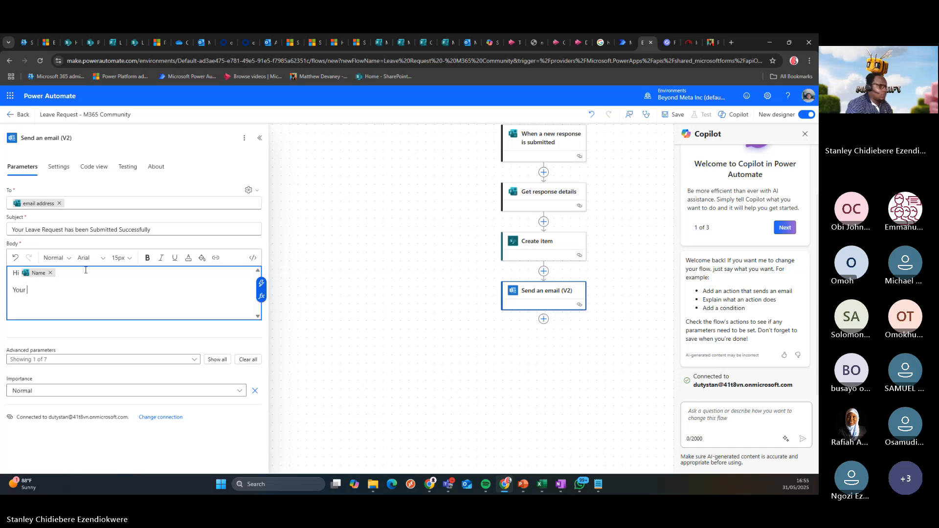
pyautogui.write('Leave request have b')
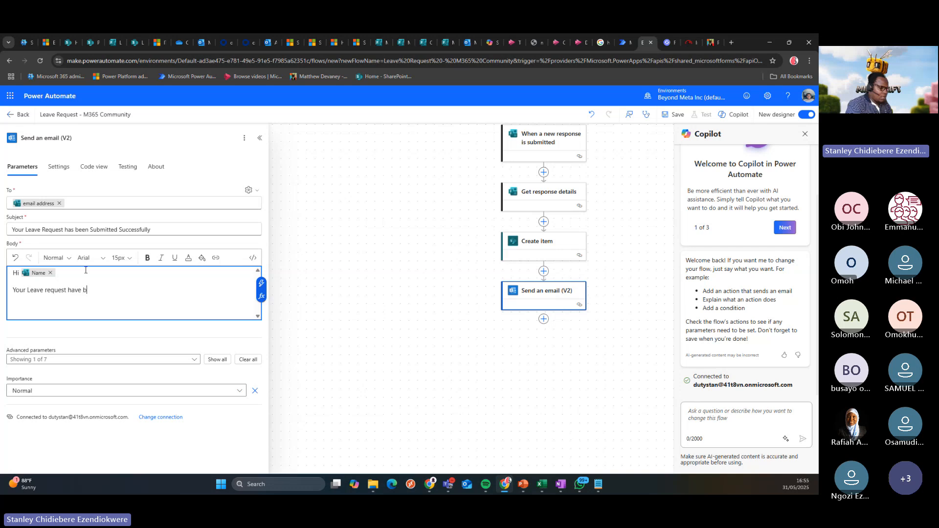
pyautogui.press('BackSpace')
pyautogui.press('BackSpace')
pyautogui.press('BackSpace')
pyautogui.press('BackSpace')
pyautogui.write('s been su')
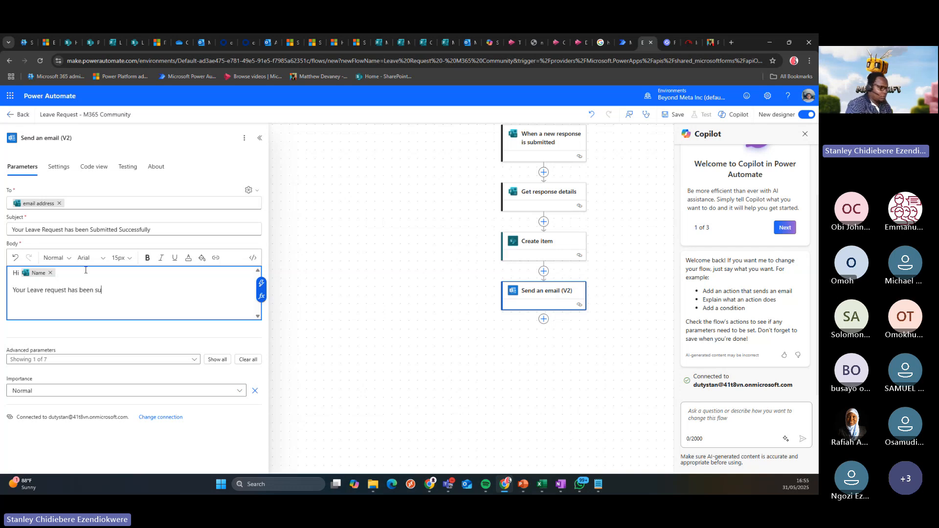
pyautogui.write('bmi')
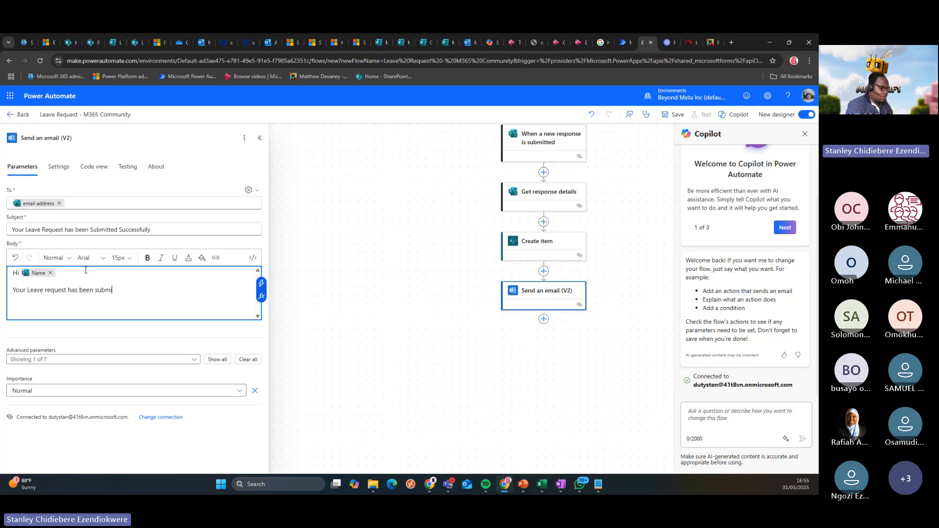
pyautogui.write('tted successfully and now awaiting ')
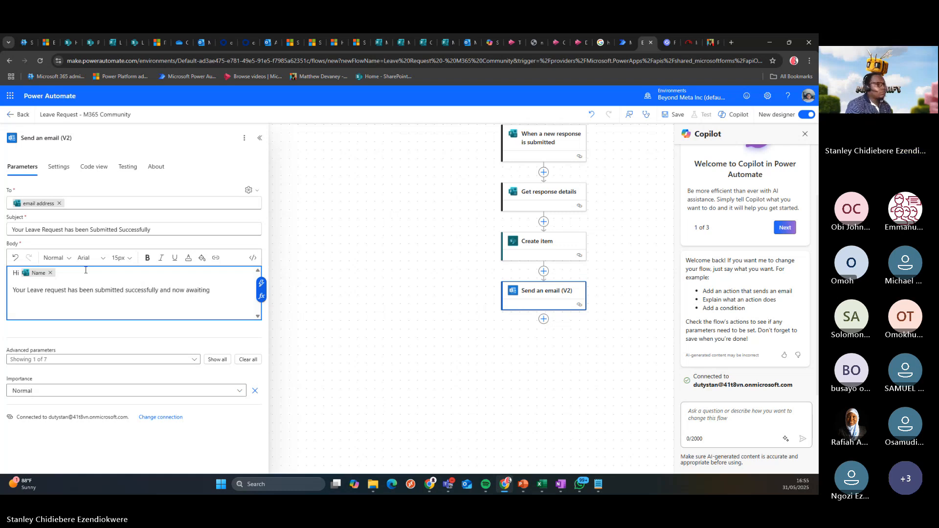
pyautogui.write('approval D')
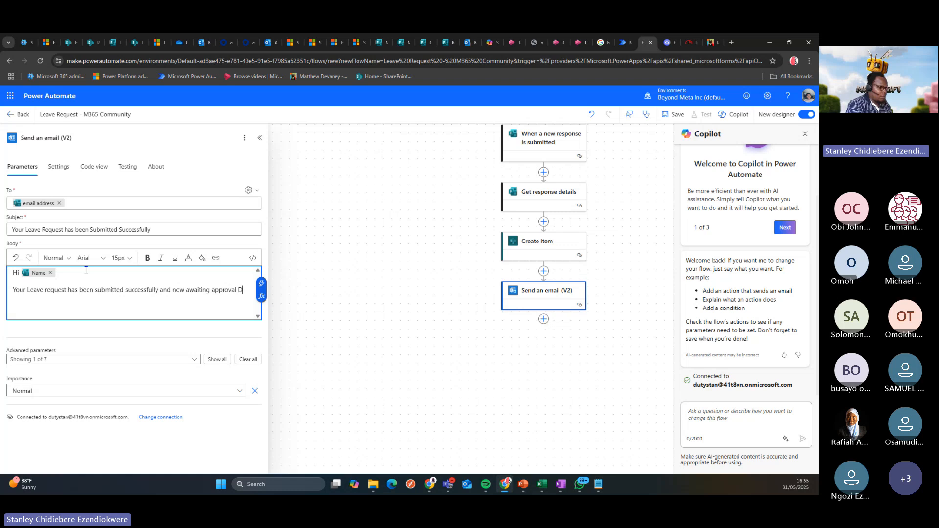
pyautogui.write('ecis')
pyautogui.press('BackSpace')
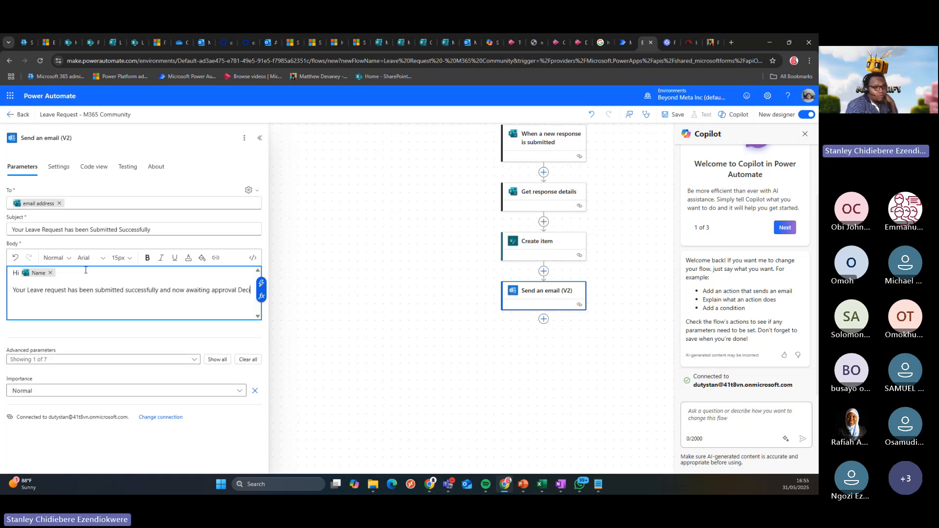
pyautogui.write('sion.')
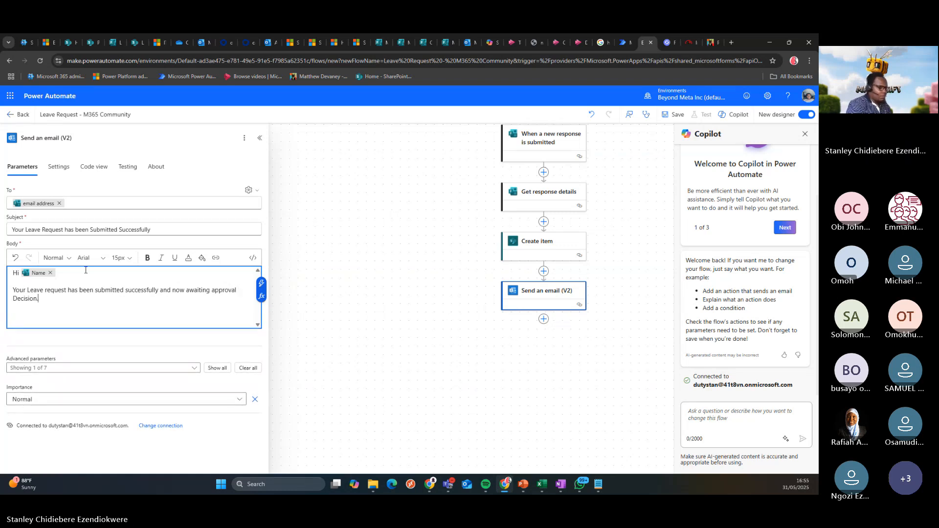
# Add a paragraph "Stay tuned within the next 48 Hours for a decision from yoru line manager and further communication."
pyautogui.press('Return')
pyautogui.press('Return')
pyautogui.write('Stay tuned')
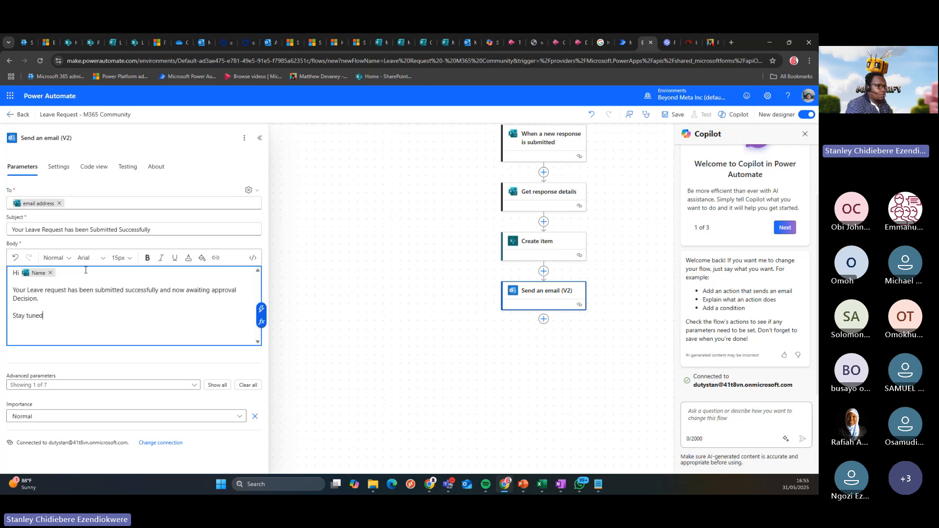
pyautogui.write(' w')
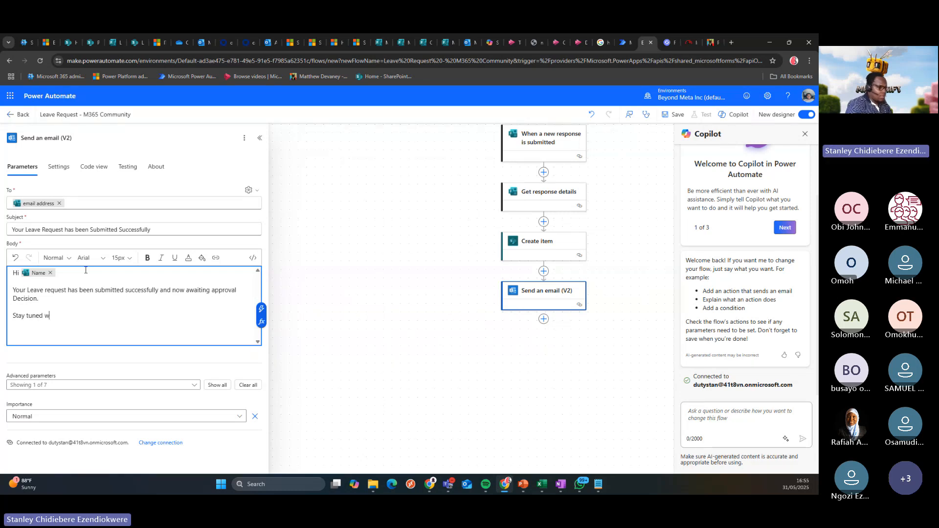
pyautogui.write('ithin the next 48 Hour')
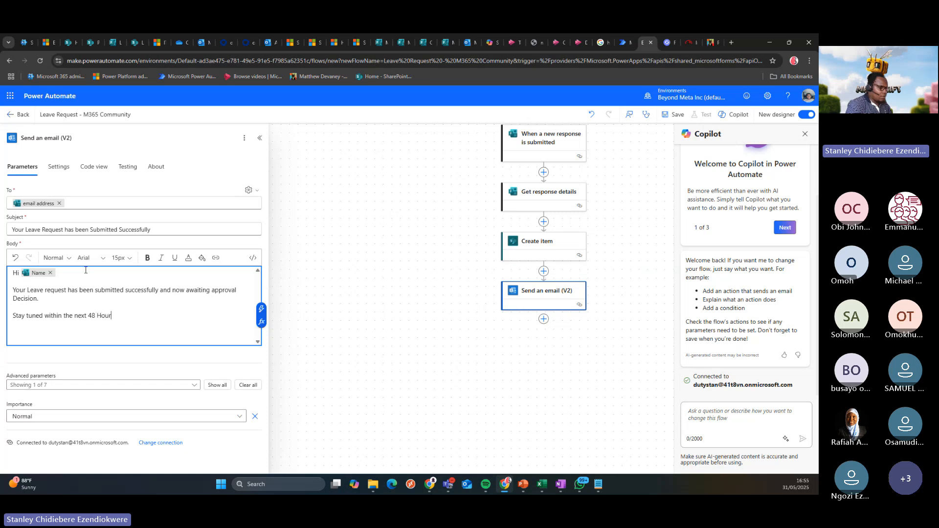
pyautogui.write('s from now')
pyautogui.press('BackSpace')
pyautogui.press('BackSpace')
pyautogui.press('BackSpace')
pyautogui.press('BackSpace')
pyautogui.press('BackSpace')
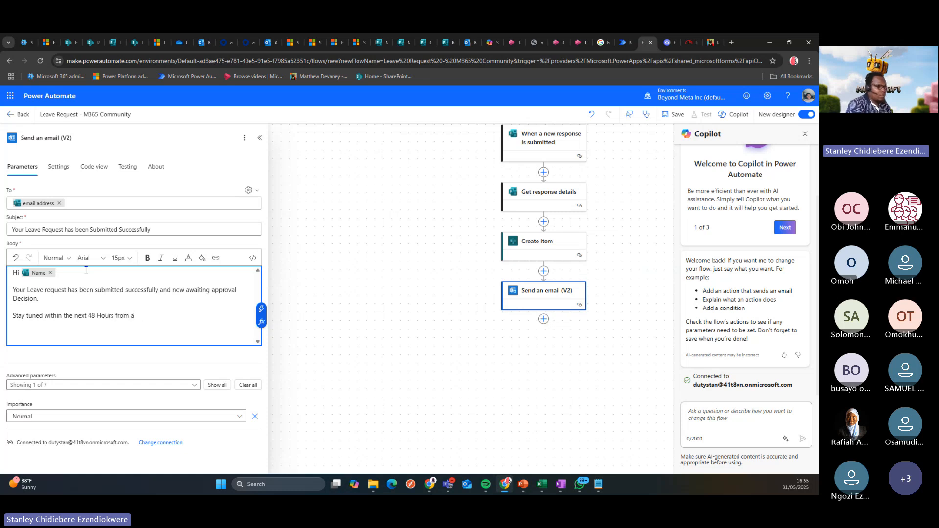
pyautogui.press('BackSpace')
pyautogui.press('BackSpace')
pyautogui.write('or ')
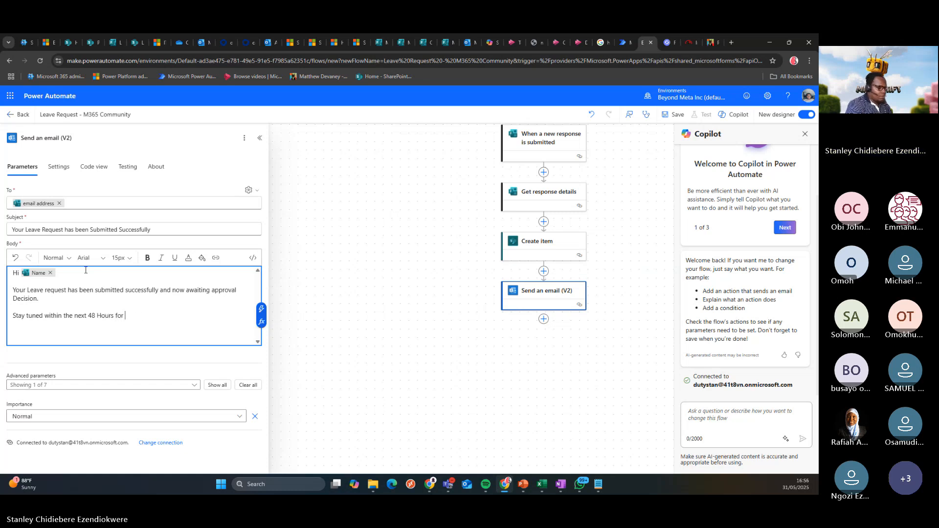
pyautogui.write('a decision from y')
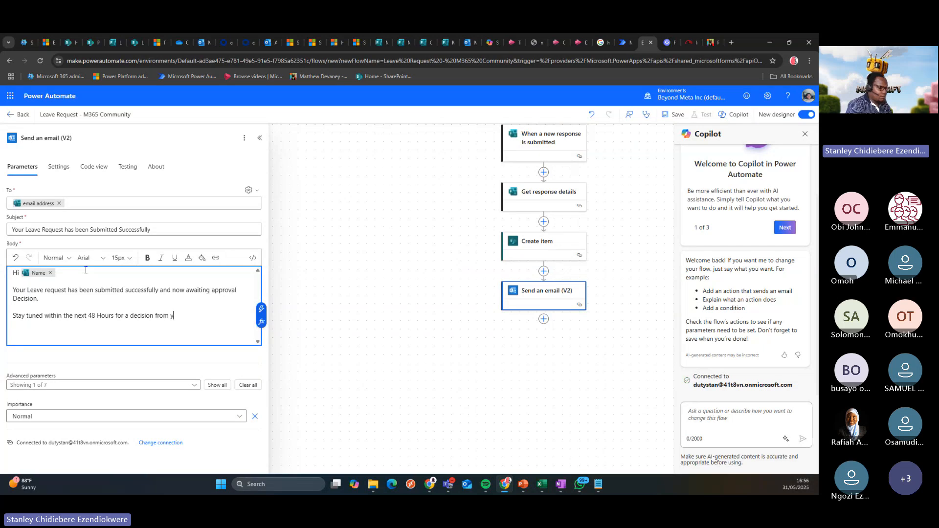
pyautogui.write('oru line manage')
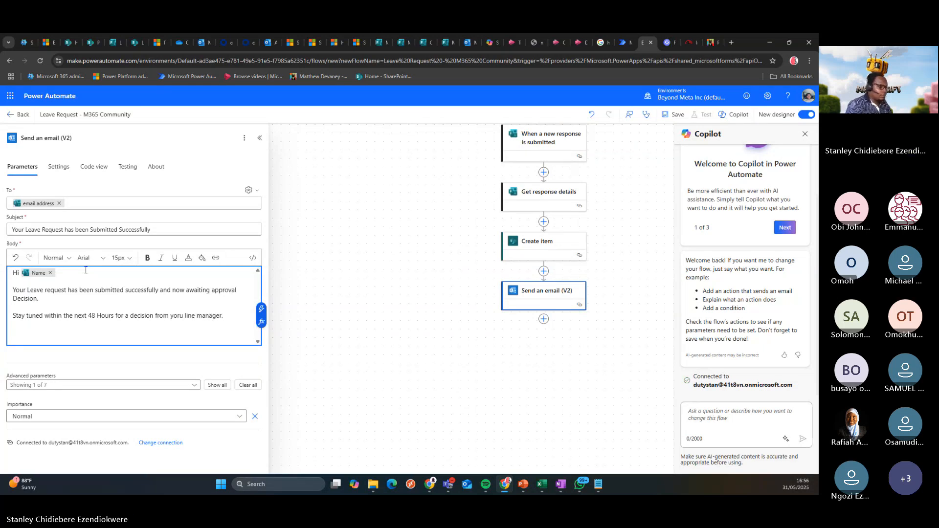
pyautogui.write('r.')
pyautogui.press('BackSpace')
pyautogui.write('and')
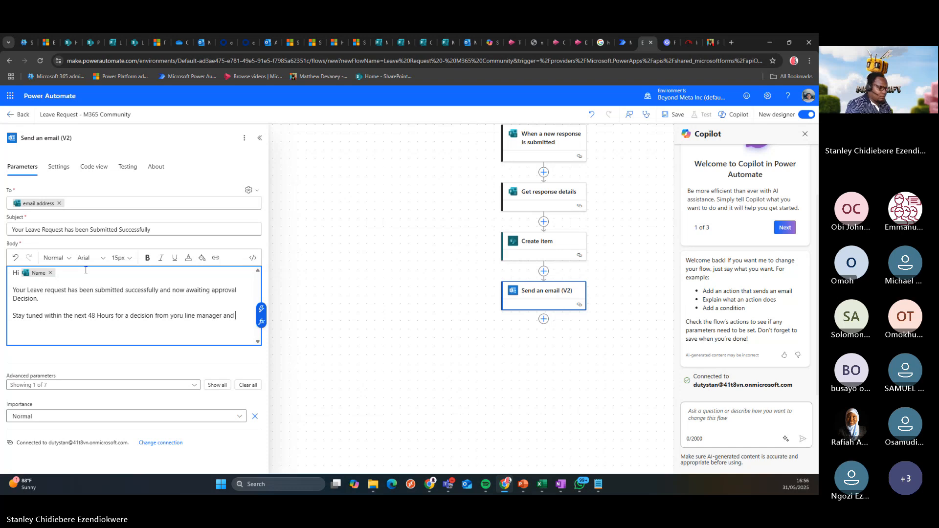
pyautogui.write(' further communic')
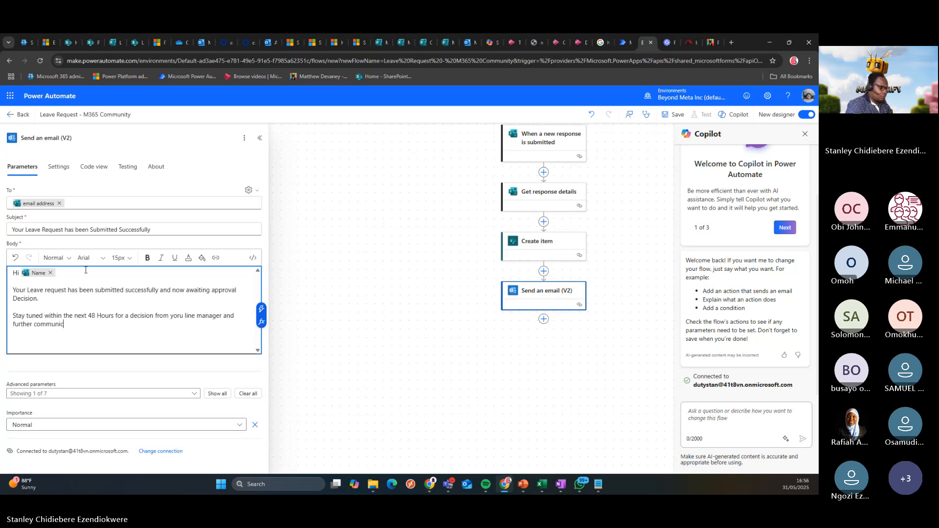
pyautogui.write('ation.')
# Close the email body with the sign-off "Regards" and "Your HR Team" on separate lines
pyautogui.press('Return')
pyautogui.press('Return')
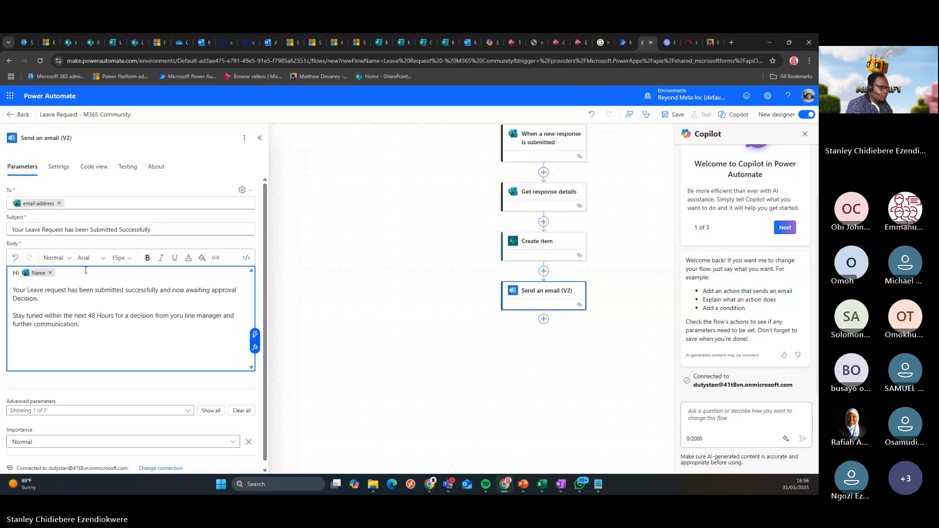
pyautogui.write('Your')
pyautogui.press('BackSpace')
pyautogui.press('BackSpace')
pyautogui.press('BackSpace')
pyautogui.press('BackSpace')
pyautogui.write('Regards')
pyautogui.press('Return')
pyautogui.write('Yo')
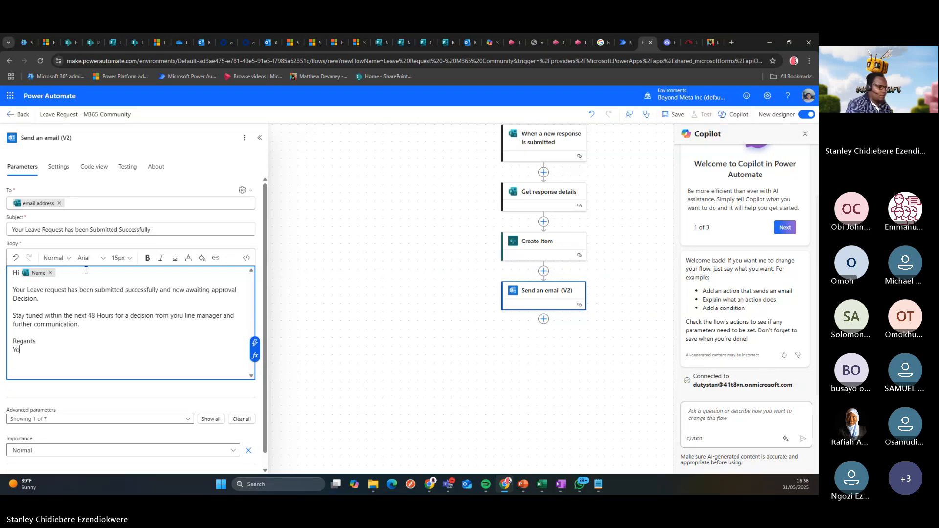
pyautogui.write('ur HR Team')
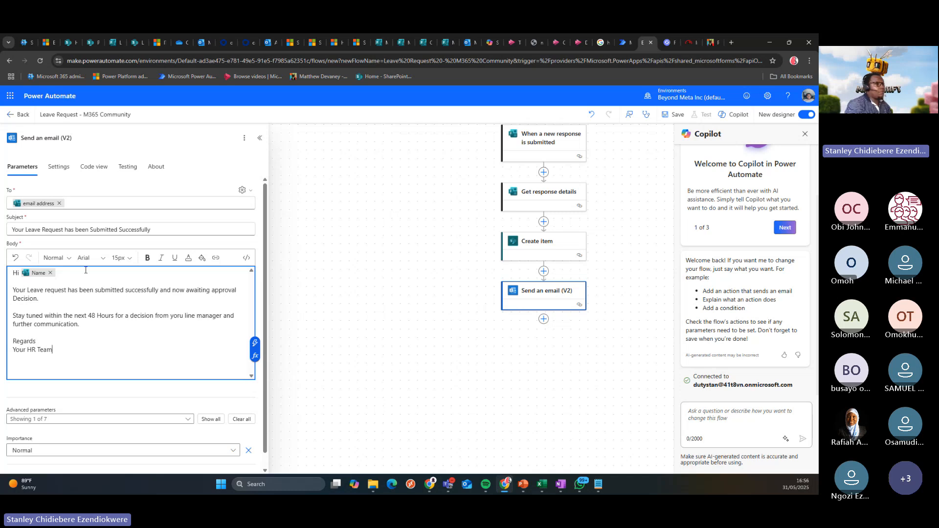
# Insert the line "Find below yoru Leave Request Details" above the "Stay tuned" paragraph of the email body
pyautogui.scroll(-1, 115, 308)
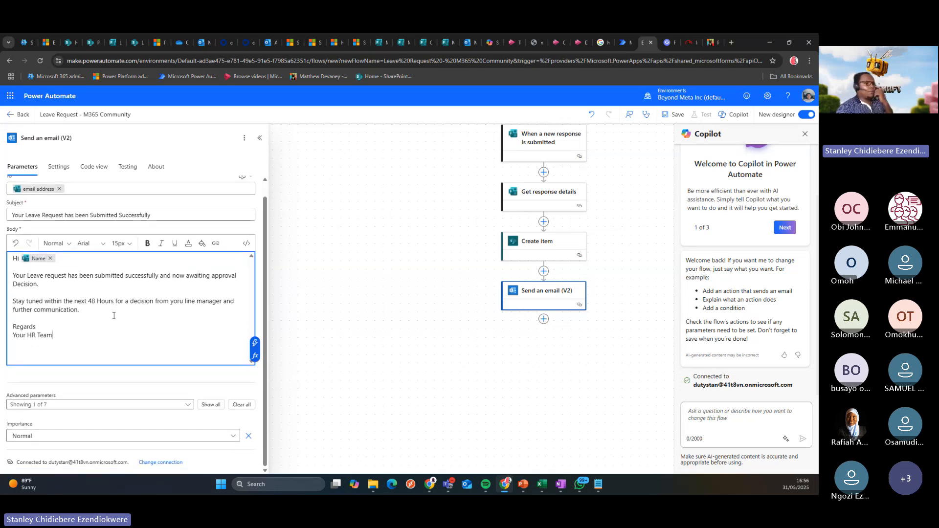
pyautogui.click(55, 290)
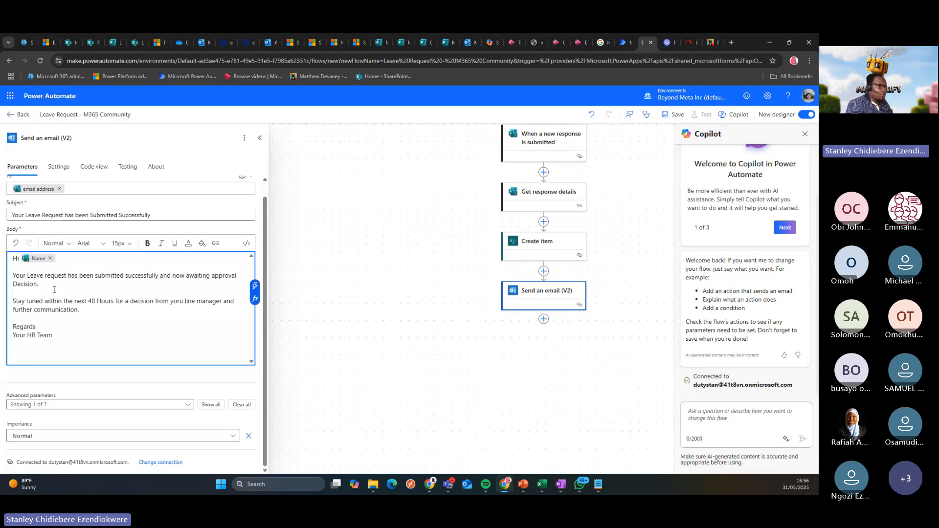
pyautogui.press('Return')
pyautogui.write('Find')
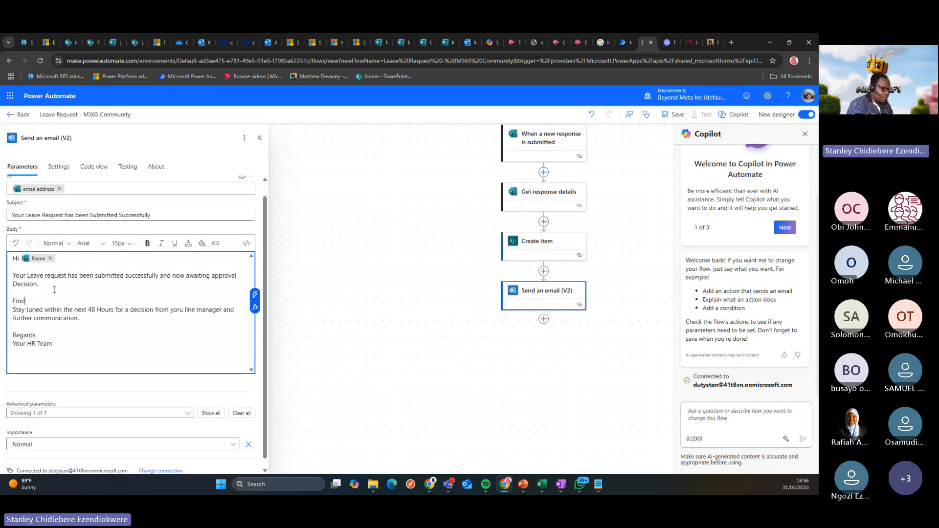
pyautogui.write(' below yoru Le')
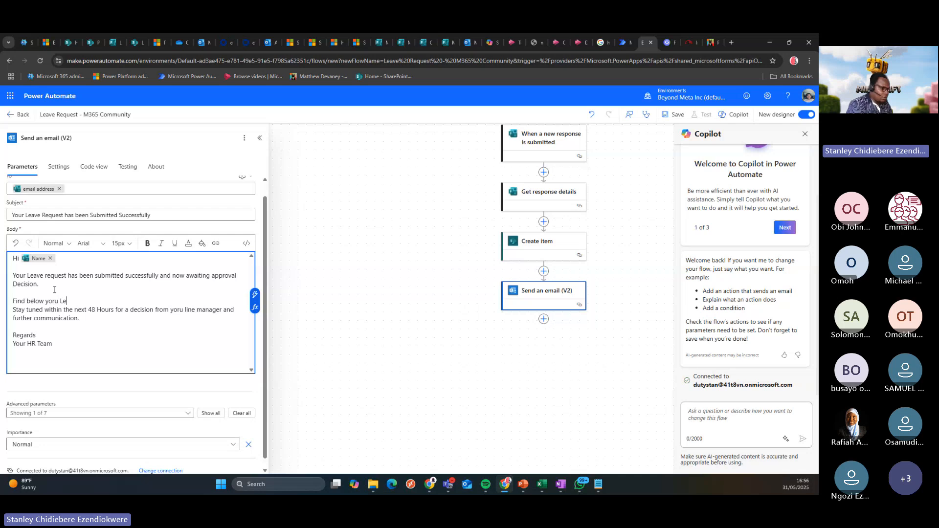
pyautogui.write('ave Request Details:')
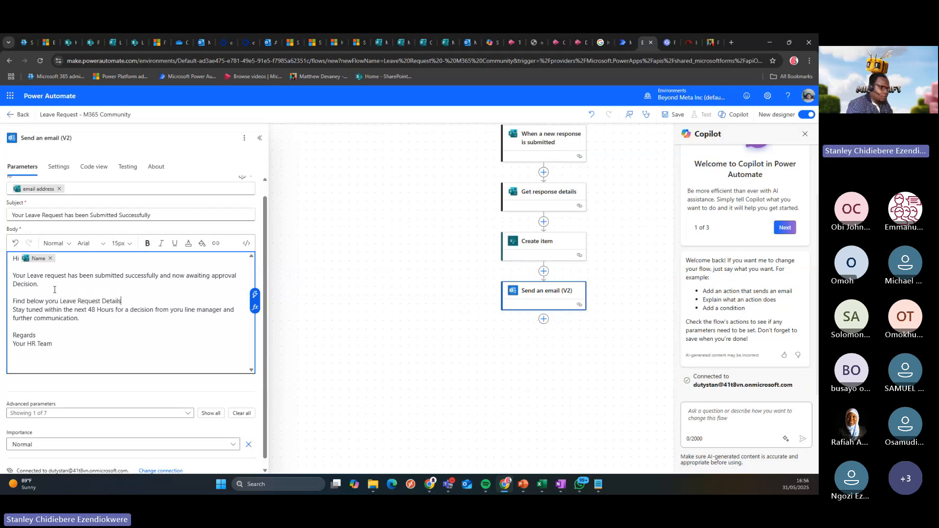
# Below the "Find below yoru Leave Request Details:" line, add "Leave Type:" followed by the form response's Type of Leave request value
pyautogui.press('Return')
pyautogui.press('Return')
pyautogui.press('Return')
pyautogui.press('Return')
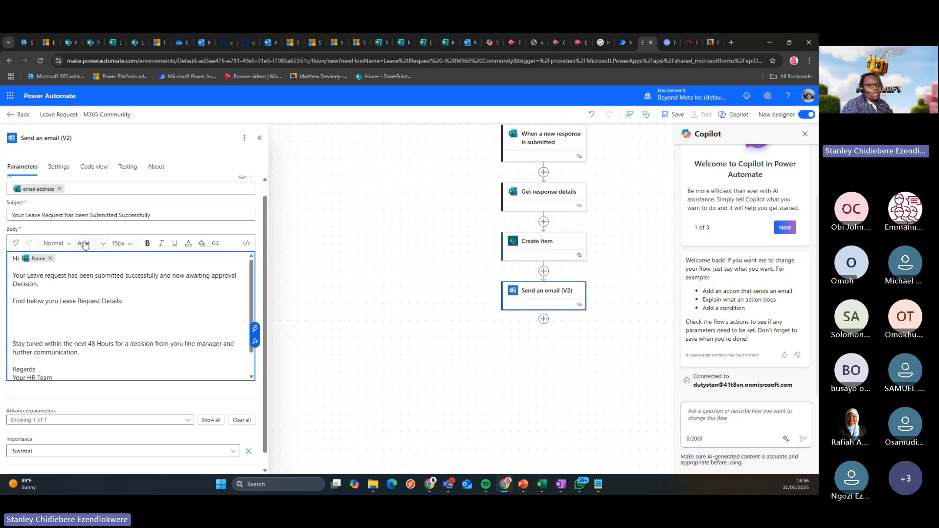
pyautogui.click(35, 309)
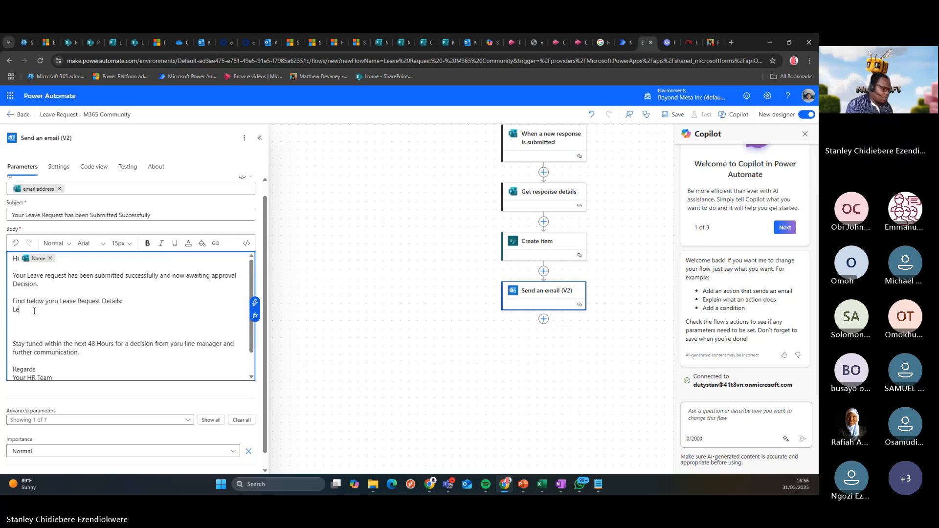
pyautogui.write('eave Type:')
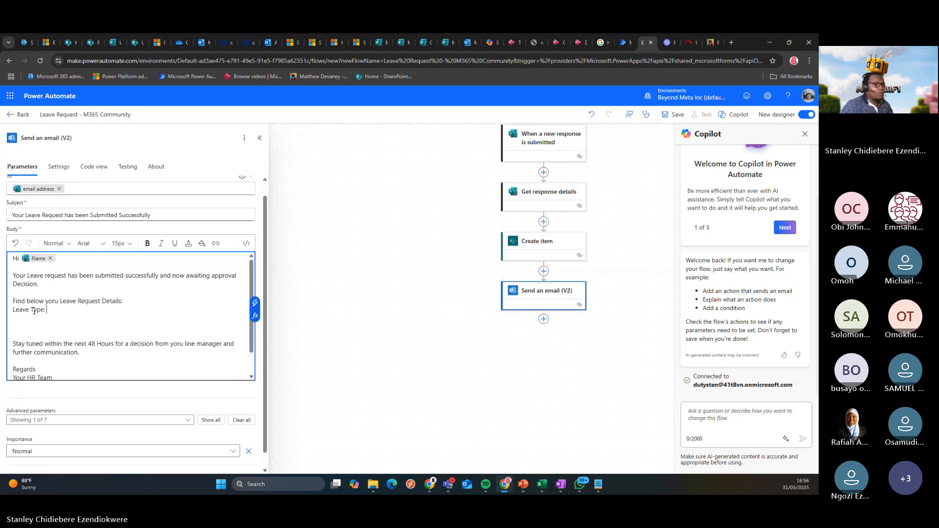
pyautogui.click(254, 302)
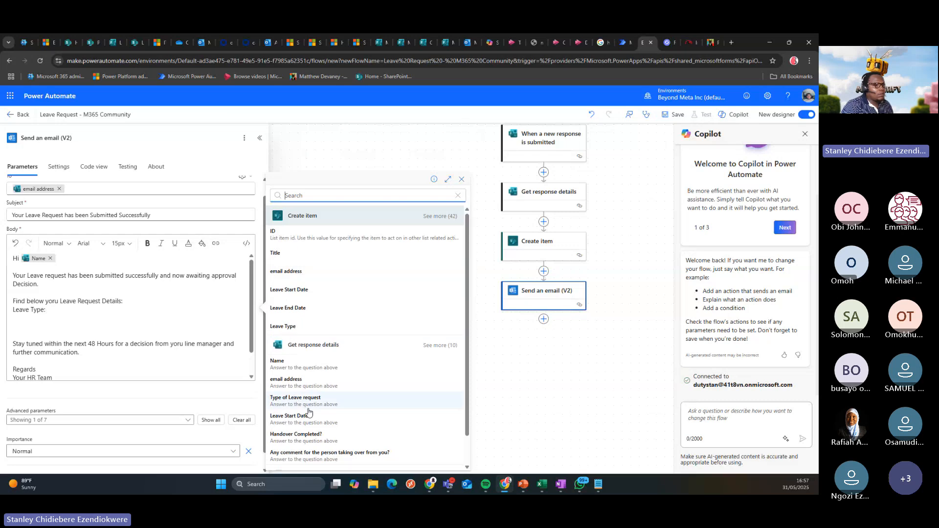
pyautogui.scroll(-1, 293, 357)
pyautogui.click(295, 367)
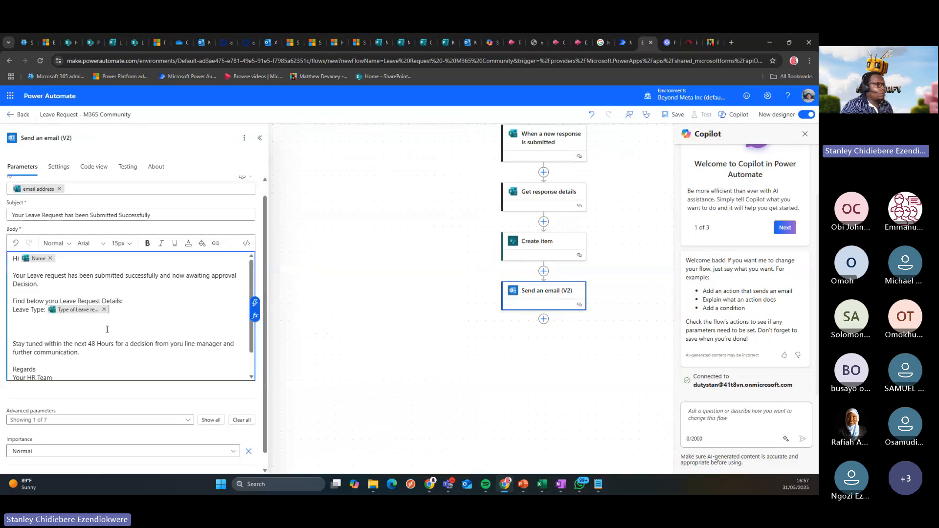
pyautogui.press('Return')
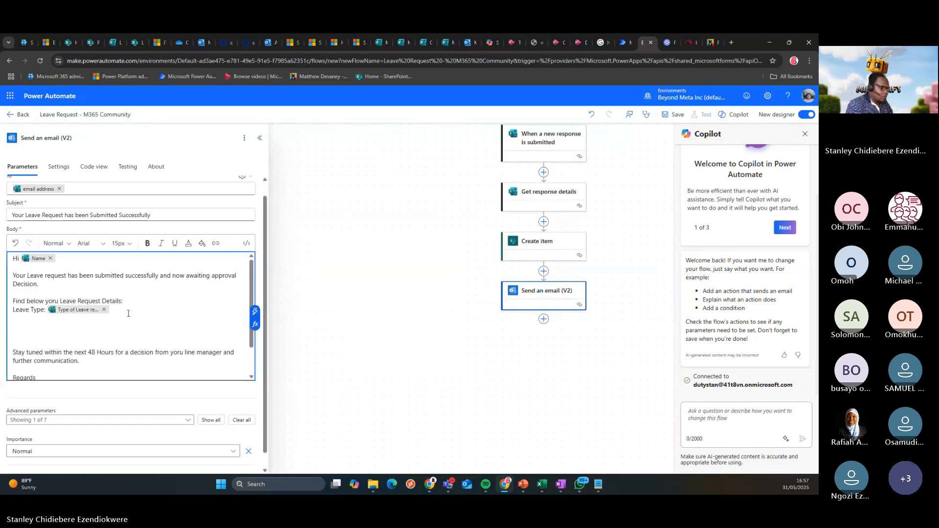
pyautogui.write('Leave Dur')
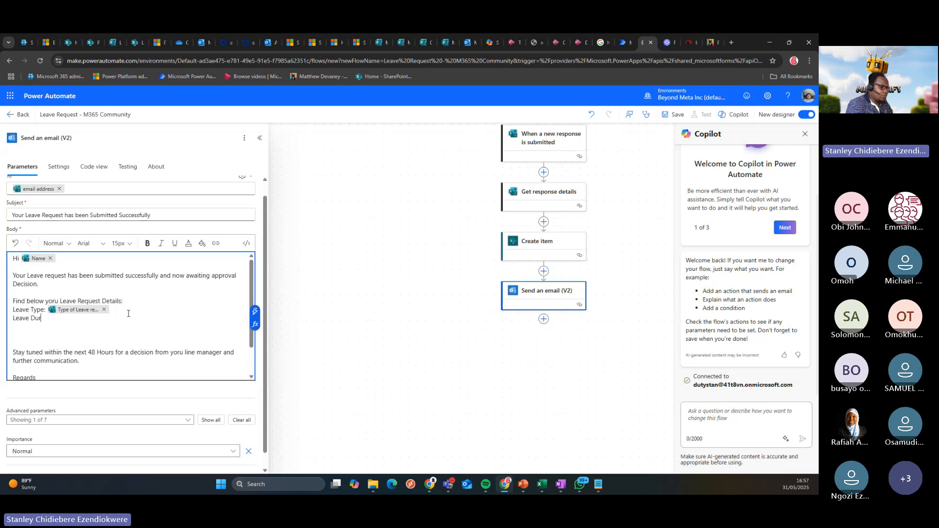
pyautogui.write('ation')
pyautogui.press('BackSpace')
pyautogui.press('BackSpace')
pyautogui.press('BackSpace')
pyautogui.press('BackSpace')
pyautogui.press('BackSpace')
pyautogui.press('BackSpace')
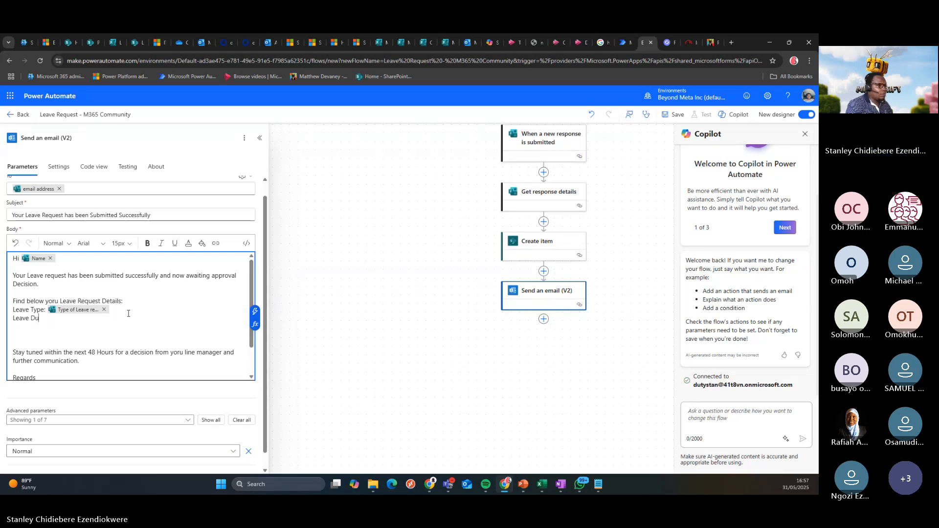
pyautogui.press('BackSpace')
pyautogui.press('BackSpace')
pyautogui.press('BackSpace')
pyautogui.press('BackSpace')
pyautogui.press('BackSpace')
pyautogui.press('BackSpace')
pyautogui.press('BackSpace')
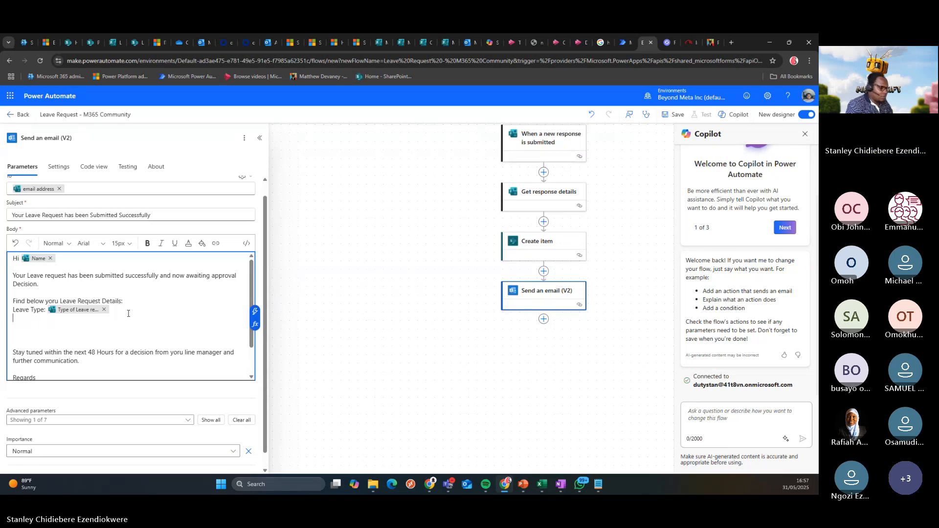
# Add the labels "Start Date:" and "End Date:" on separate lines under the Leave Type line
pyautogui.write('Start Date')
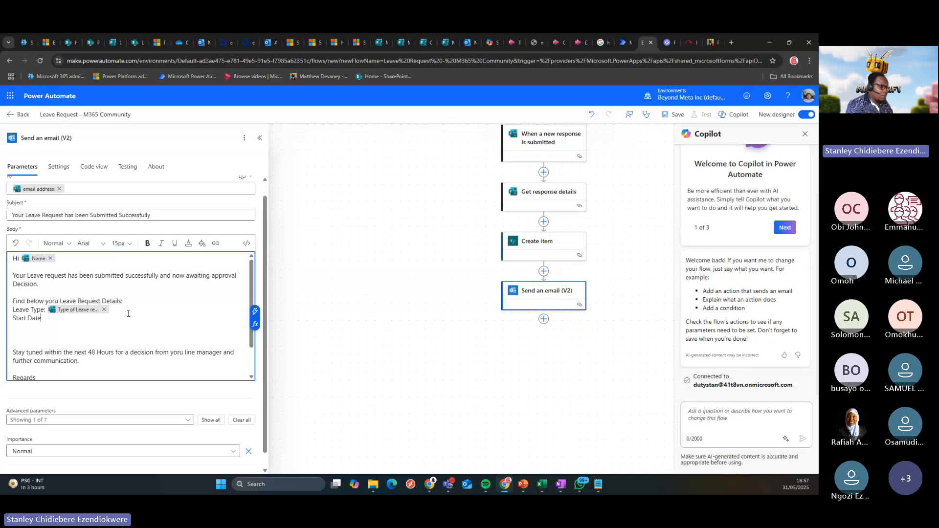
pyautogui.write(':')
pyautogui.press('Return')
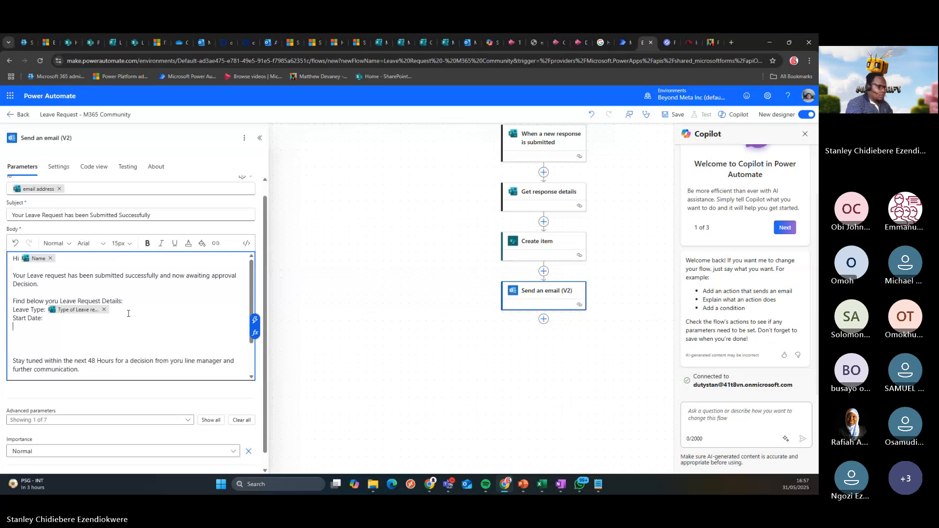
pyautogui.write('End Date:')
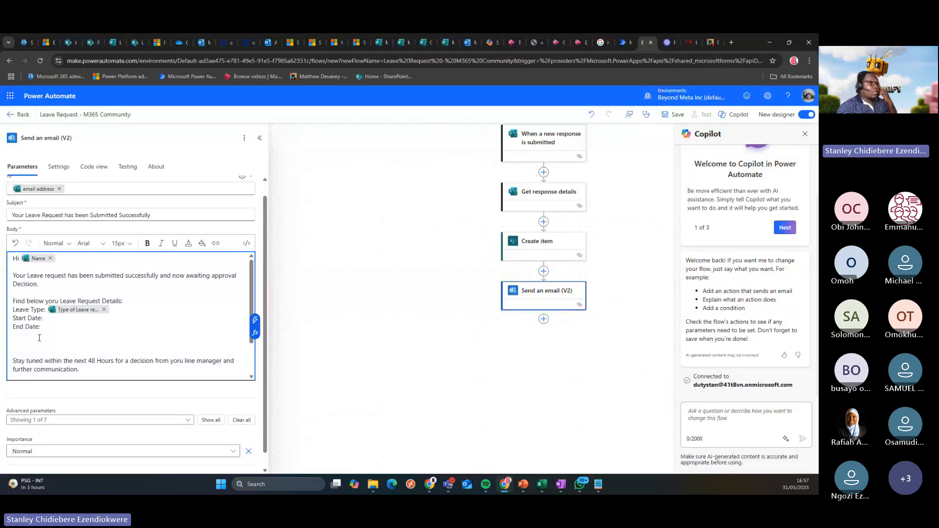
# Insert the form response's Leave Start Date value after the "Start Date:" label
pyautogui.click(54, 320)
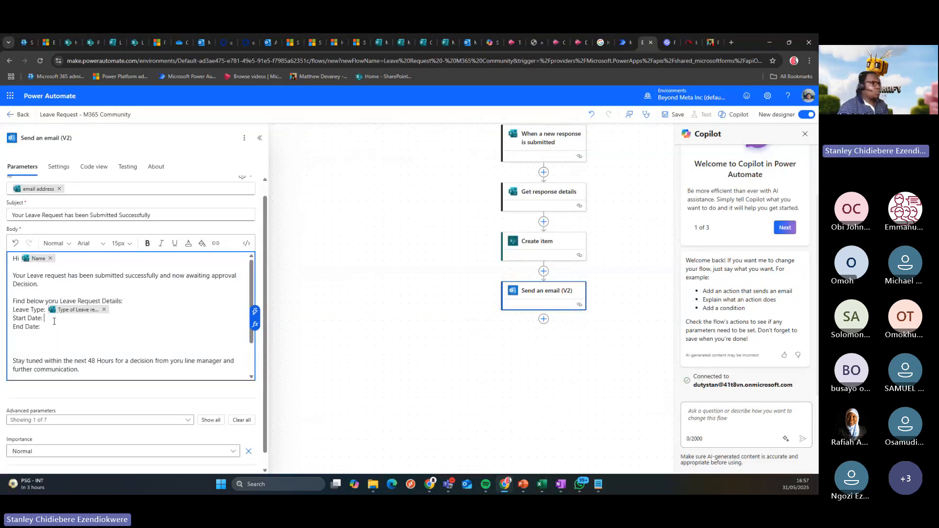
pyautogui.click(256, 312)
pyautogui.click(87, 322)
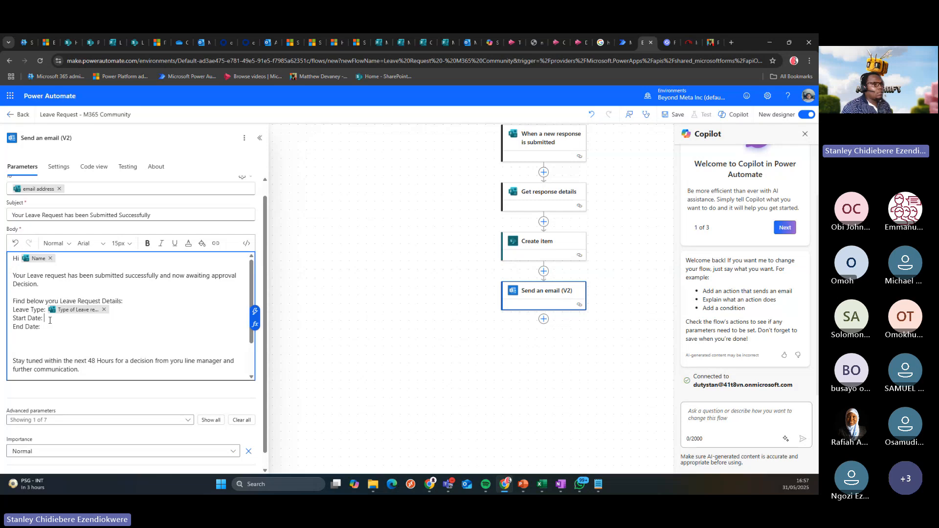
pyautogui.click(257, 312)
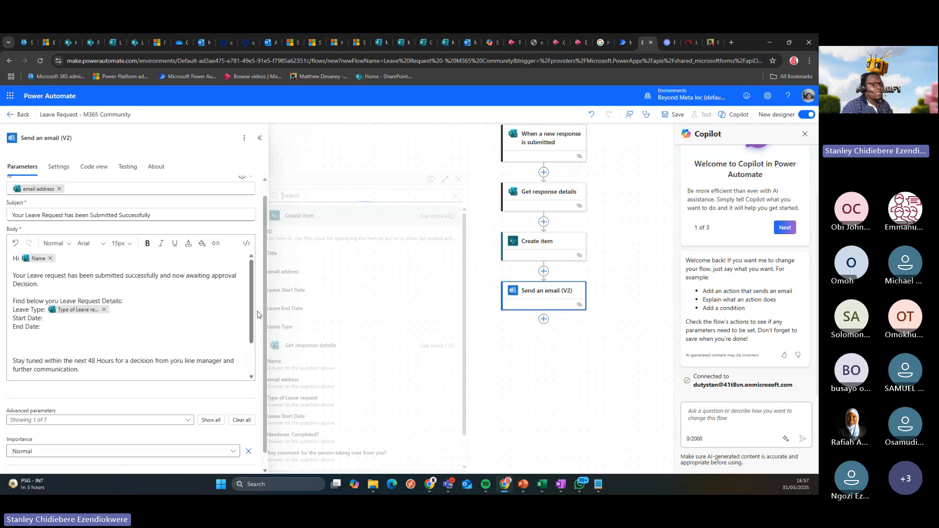
pyautogui.click(303, 419)
# Insert the Leave End Date value from Get response details after the "End Date:" label
pyautogui.click(63, 328)
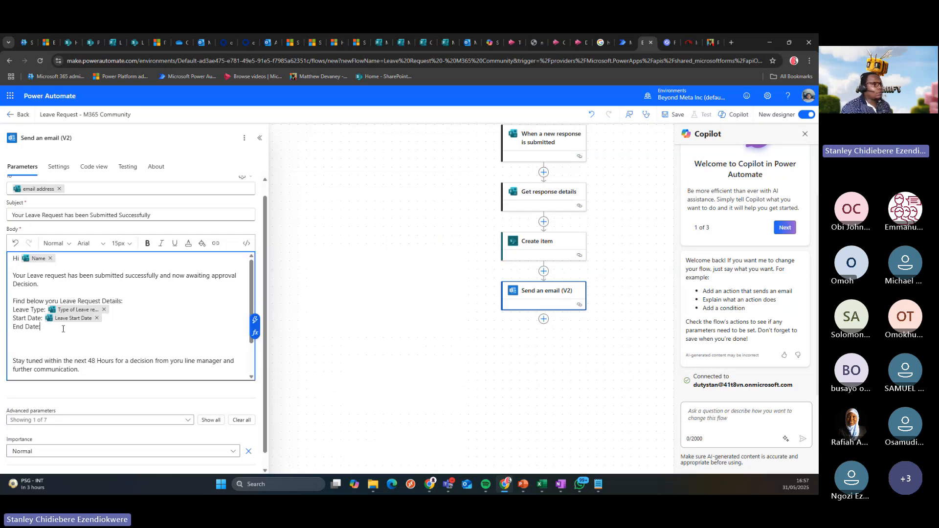
pyautogui.click(255, 320)
pyautogui.write('end')
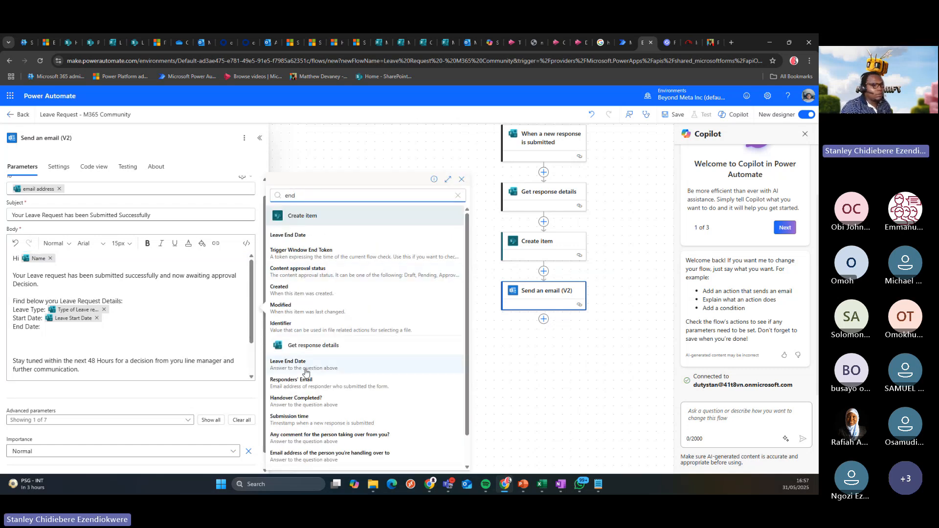
pyautogui.click(307, 364)
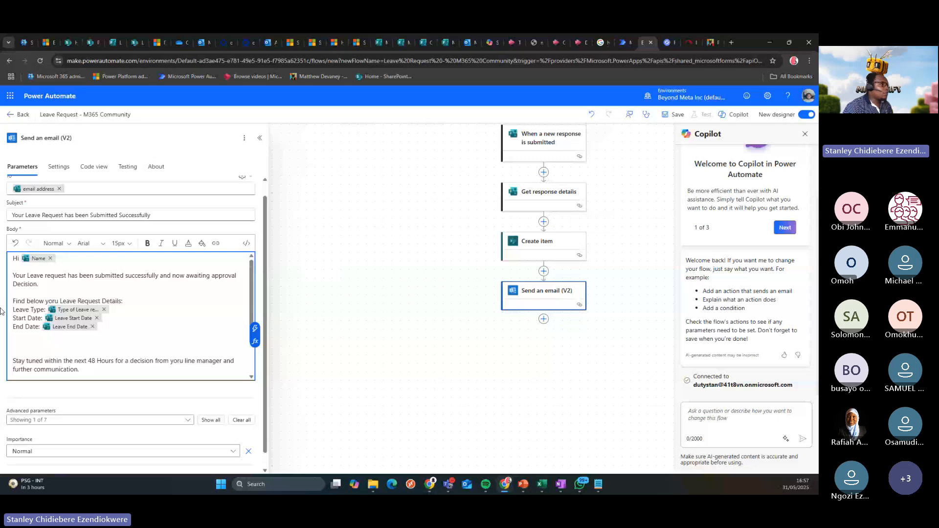
# Make the "Leave Type:", "Start Date:" and "End Date:" labels bold in the email body
pyautogui.moveTo(14, 309); pyautogui.dragTo(122, 303)
pyautogui.click(147, 243)
pyautogui.click(147, 243)
pyautogui.click(147, 245)
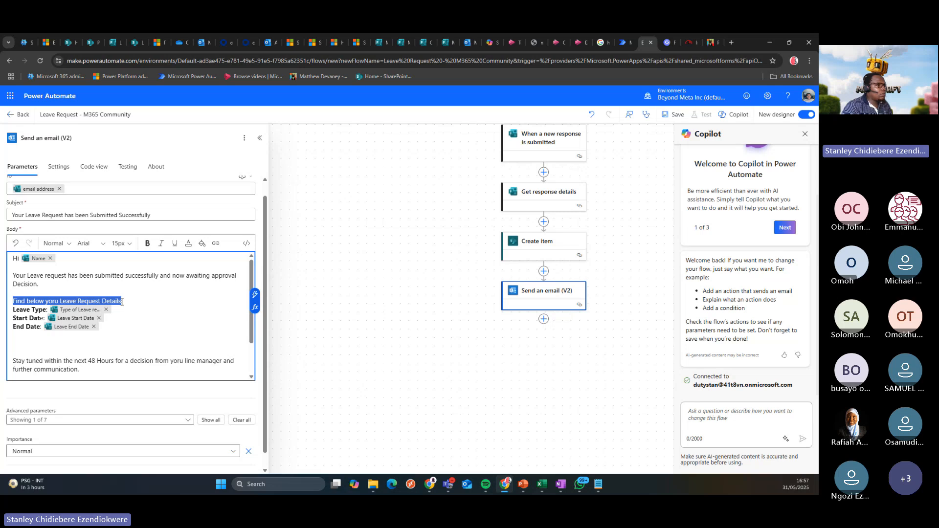
# Underline and bold the heading "Find below yoru Leave Request Details" in the email body
pyautogui.click(175, 243)
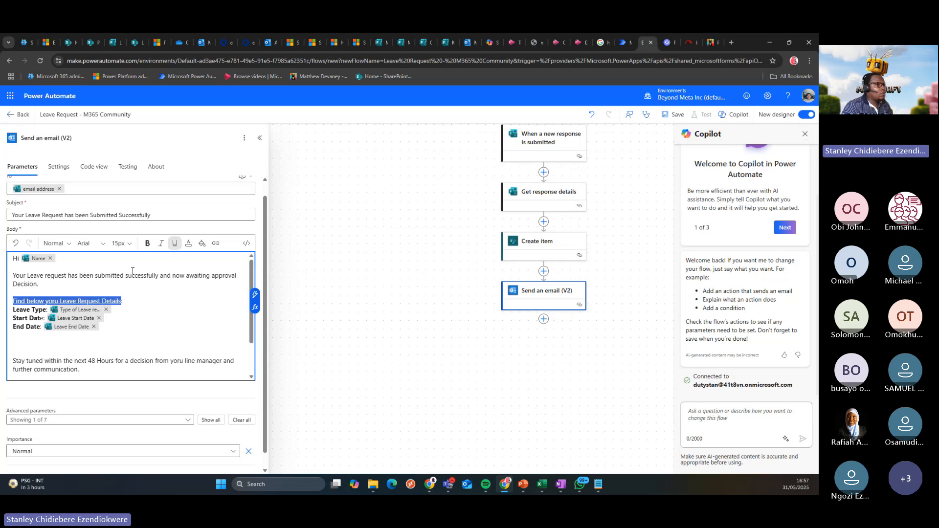
pyautogui.click(147, 243)
pyautogui.click(102, 300)
# Italicize the Leave Type, Start Date and End Date lines of the email body
pyautogui.click(13, 309)
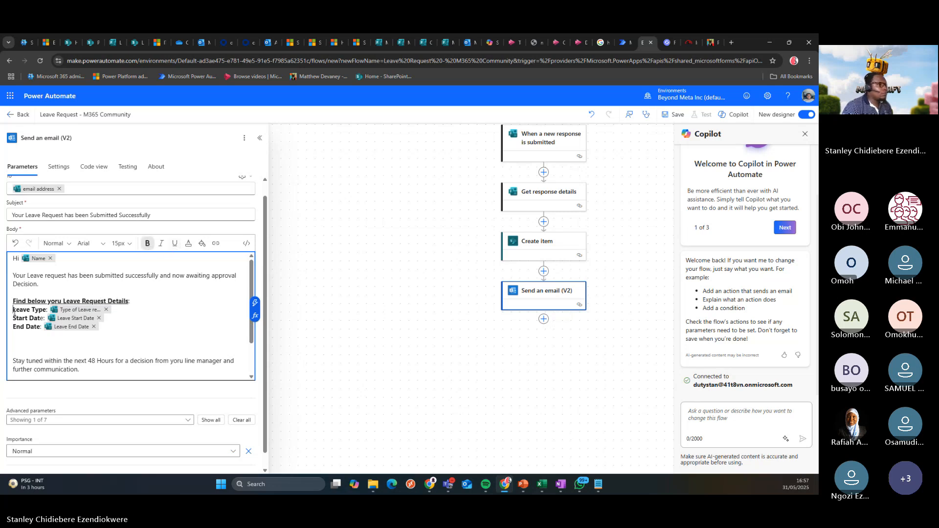
pyautogui.moveTo(14, 309); pyautogui.dragTo(106, 334)
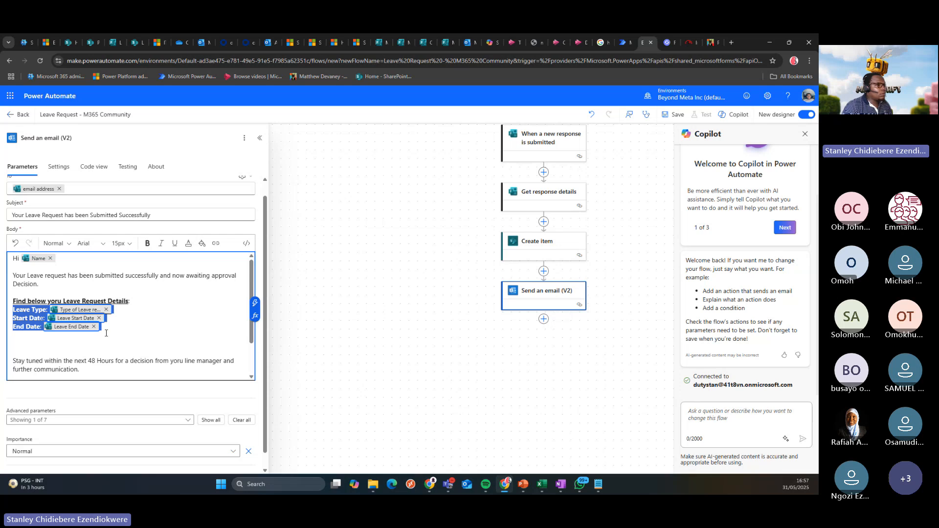
pyautogui.click(161, 243)
# Remove the extra blank line above the "Stay tuned" paragraph and finish editing the email body
pyautogui.click(138, 354)
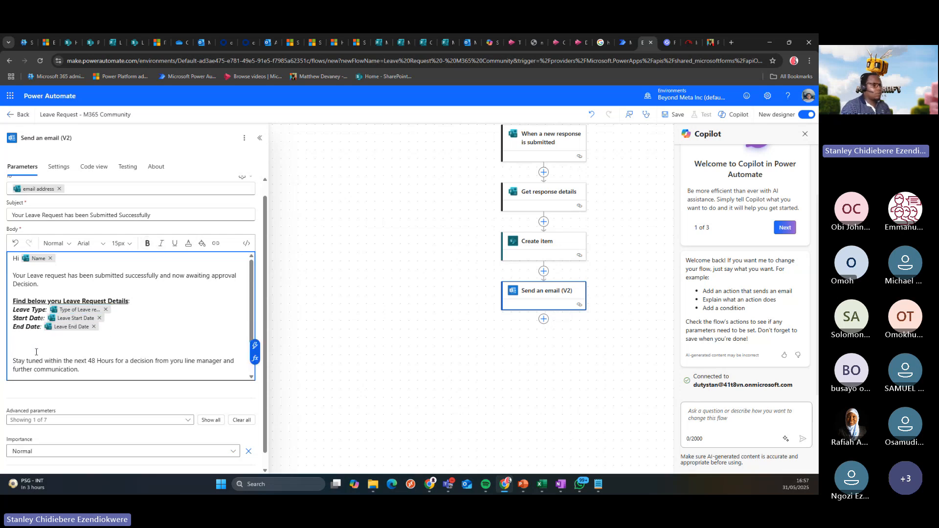
pyautogui.press('BackSpace')
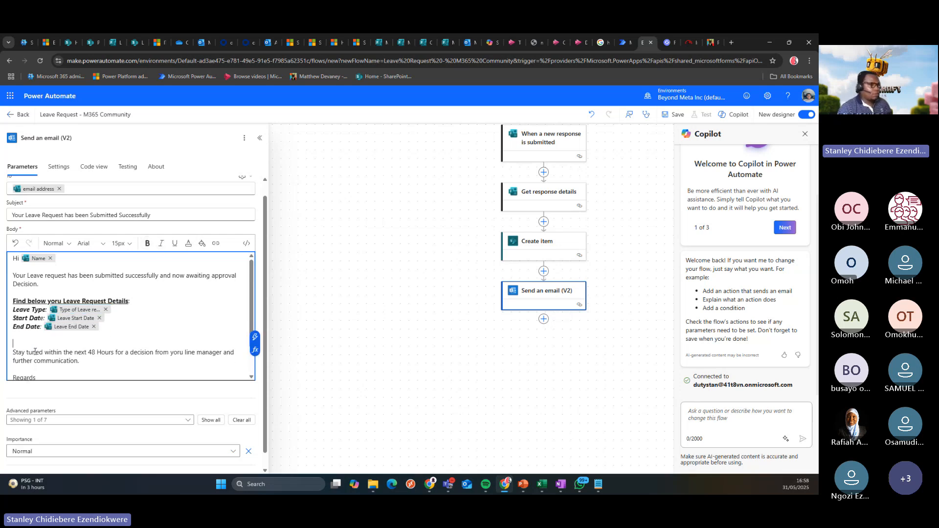
pyautogui.click(78, 360)
pyautogui.scroll(-3, 107, 369)
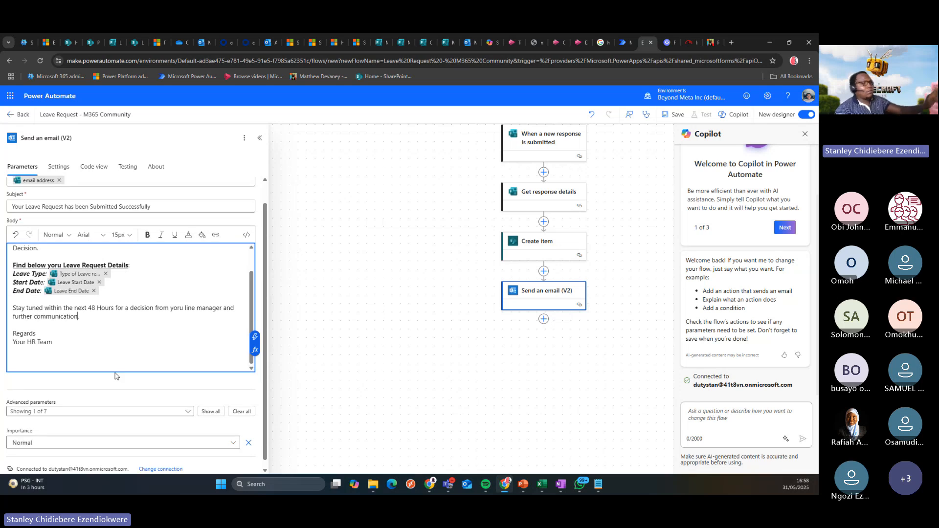
pyautogui.click(113, 383)
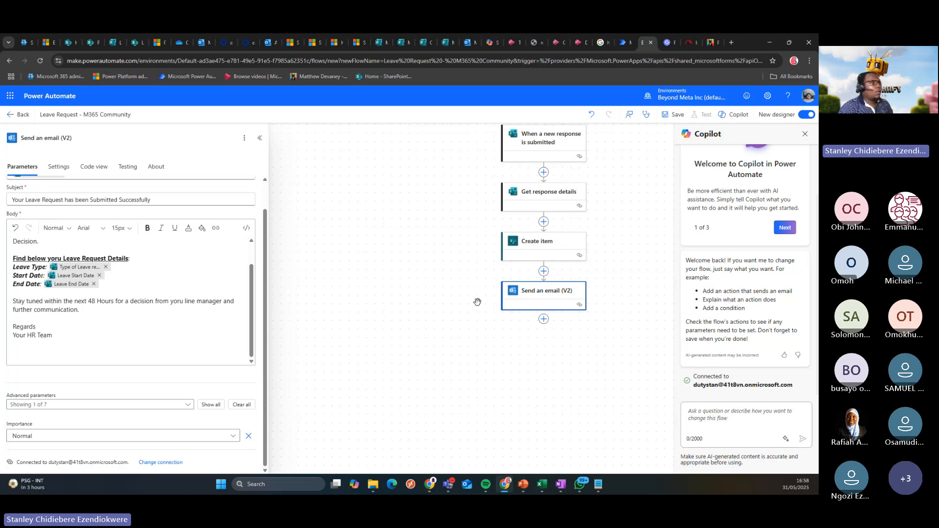
# Add a "Start and wait for an approval" action after the email action, with approval type "Approve/Reject - First to respond"
pyautogui.scroll(2, 145, 302)
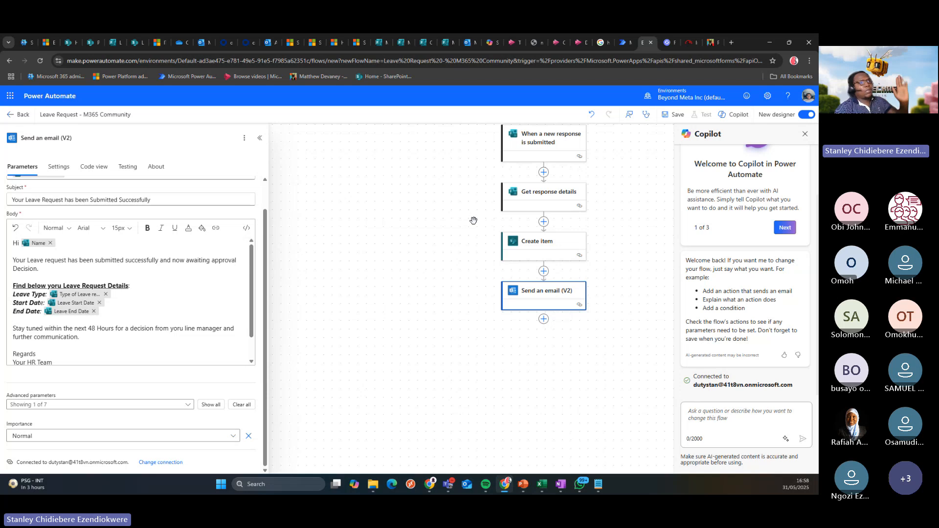
pyautogui.scroll(1, 536, 213)
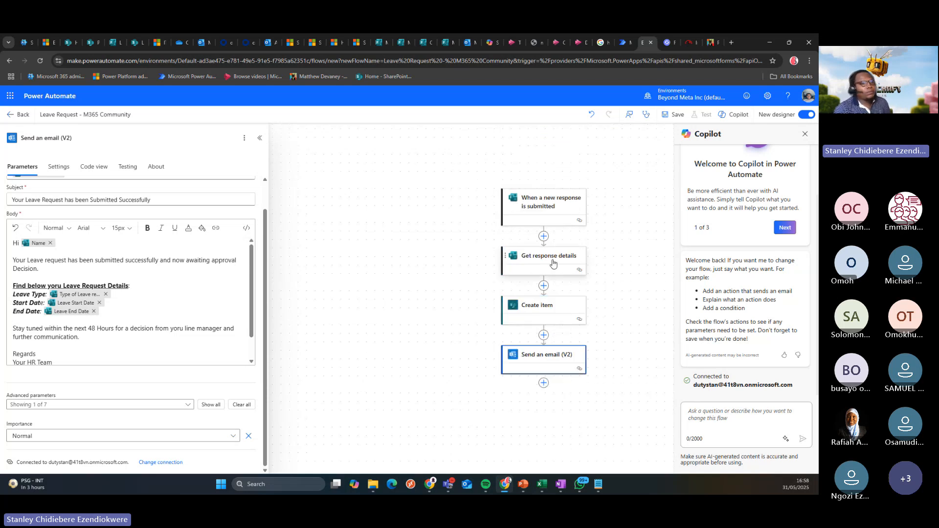
pyautogui.scroll(-1, 554, 264)
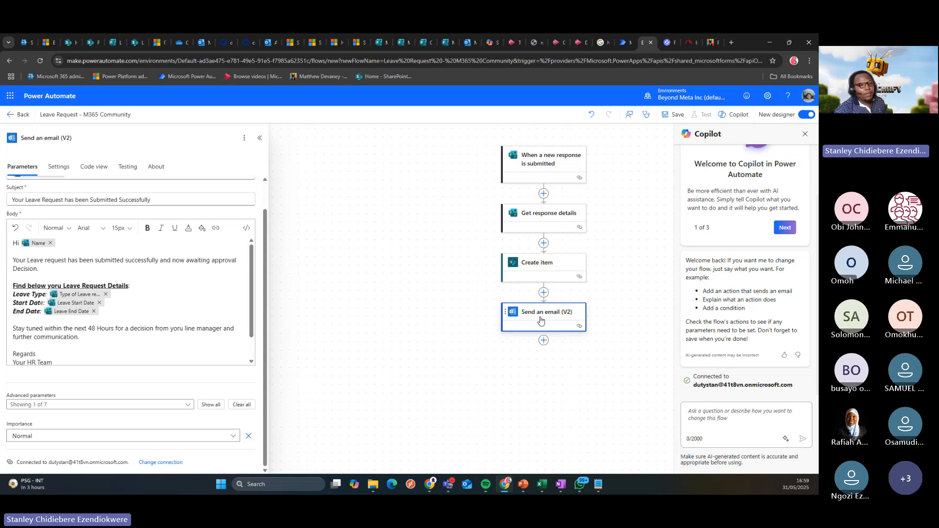
pyautogui.click(543, 340)
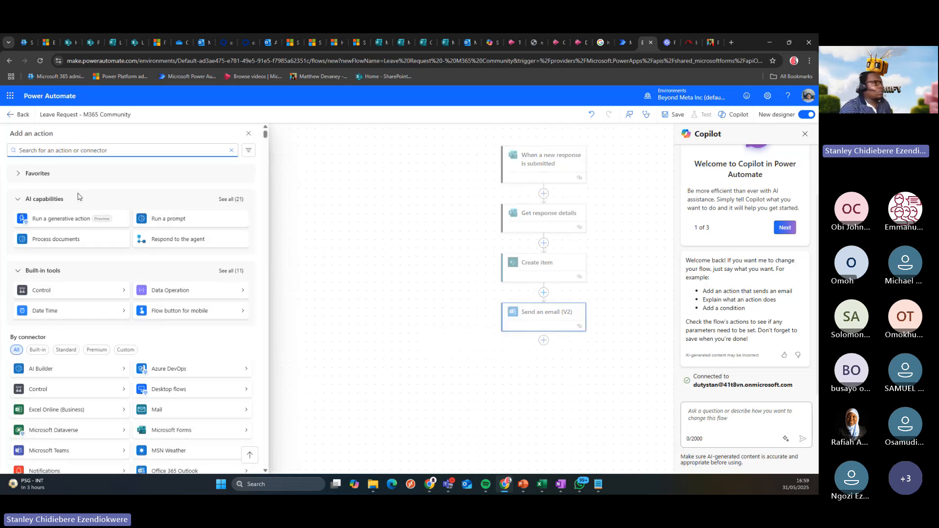
pyautogui.write('approval')
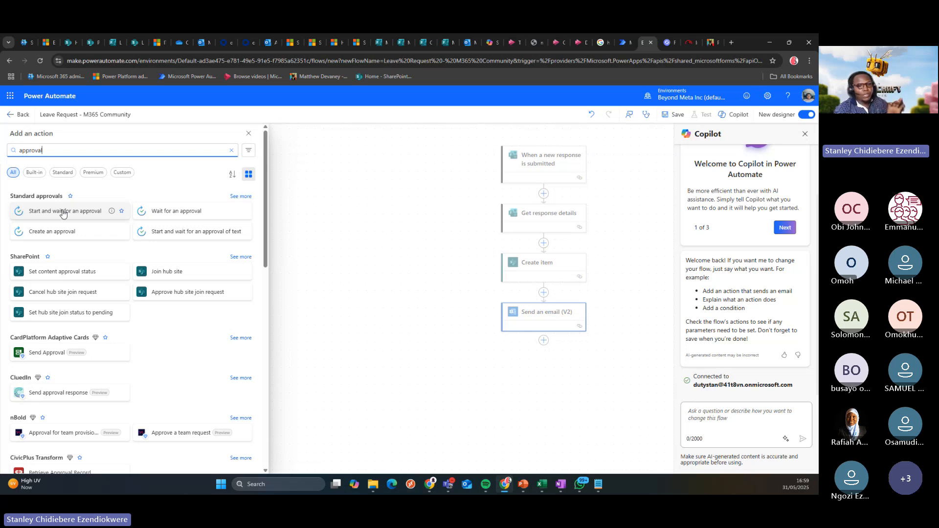
pyautogui.click(63, 214)
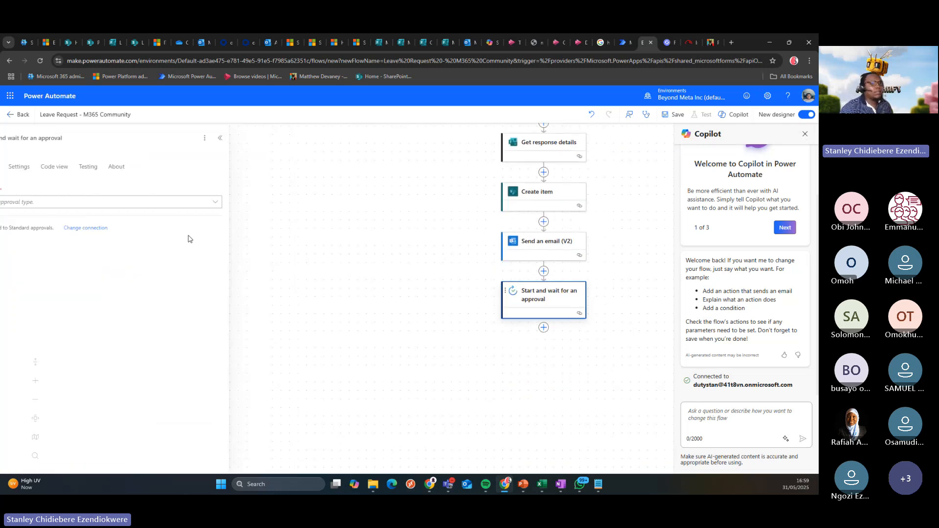
pyautogui.click(61, 205)
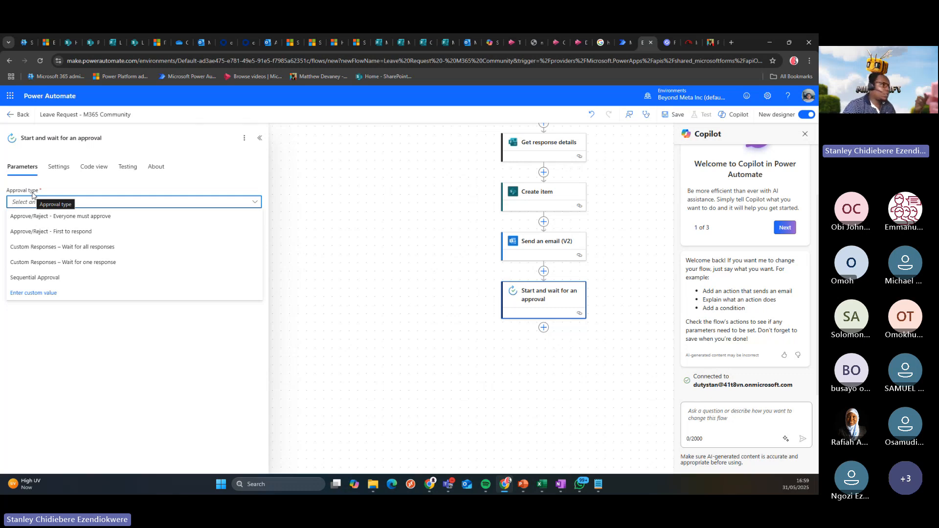
pyautogui.click(61, 233)
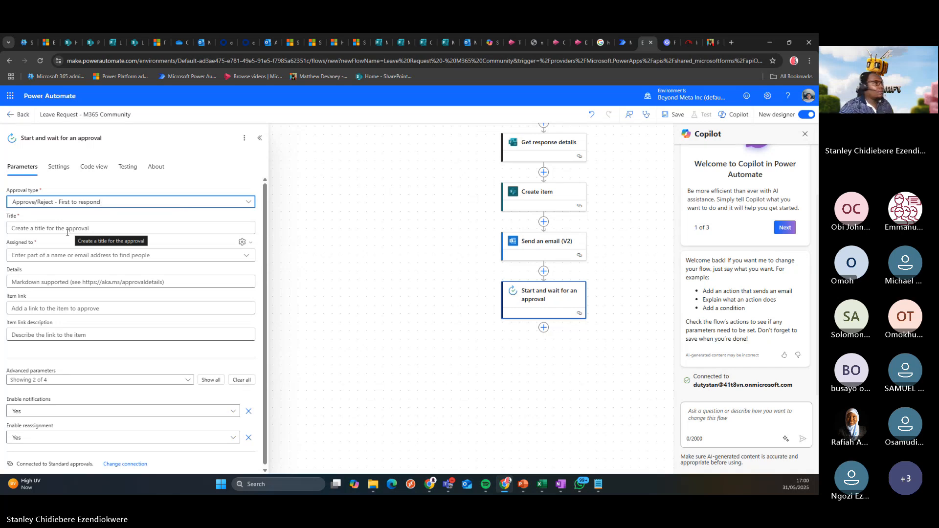
# Set the approval title to "Leave Approval Request from - " followed by the form response's Name value
pyautogui.click(31, 229)
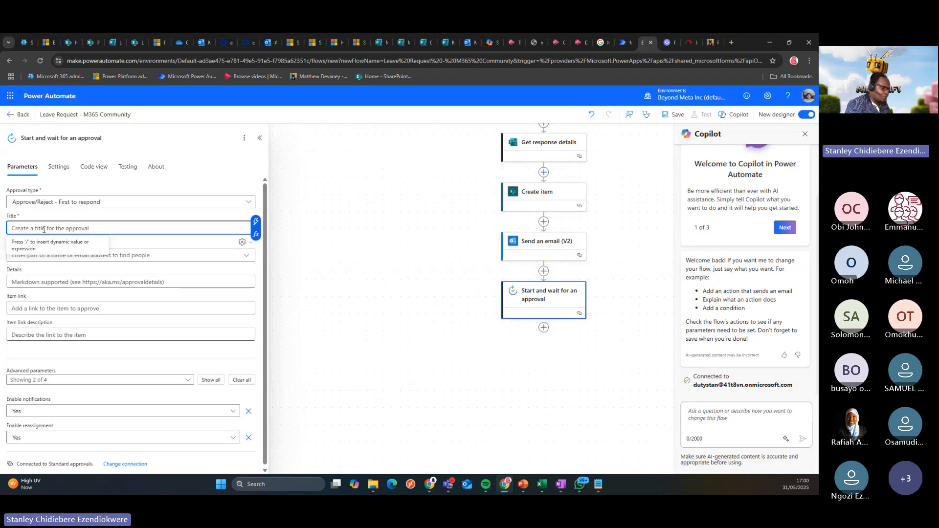
pyautogui.write('Leave Ap')
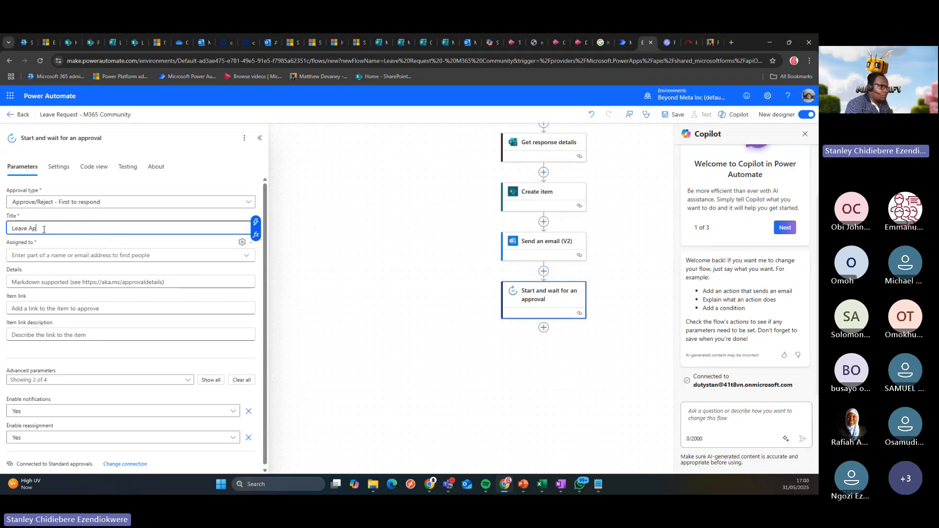
pyautogui.write('proval REqu')
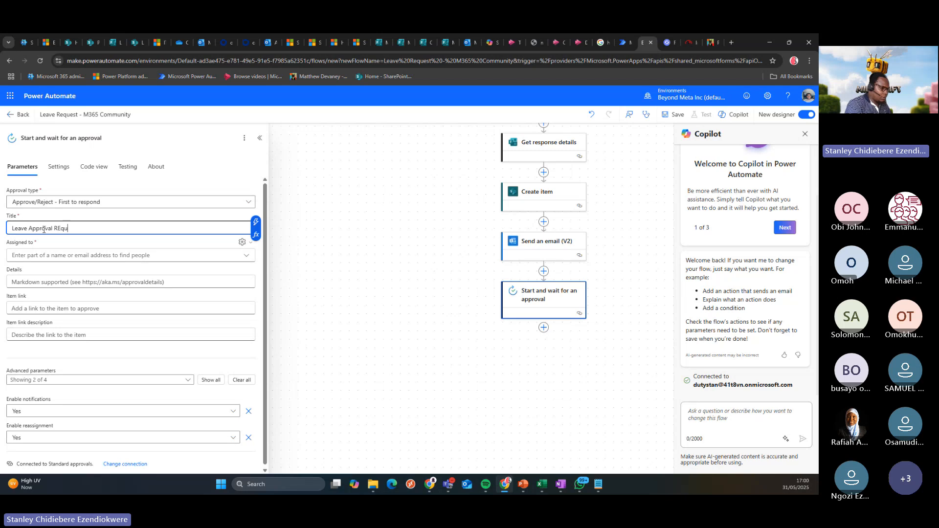
pyautogui.write('est from -')
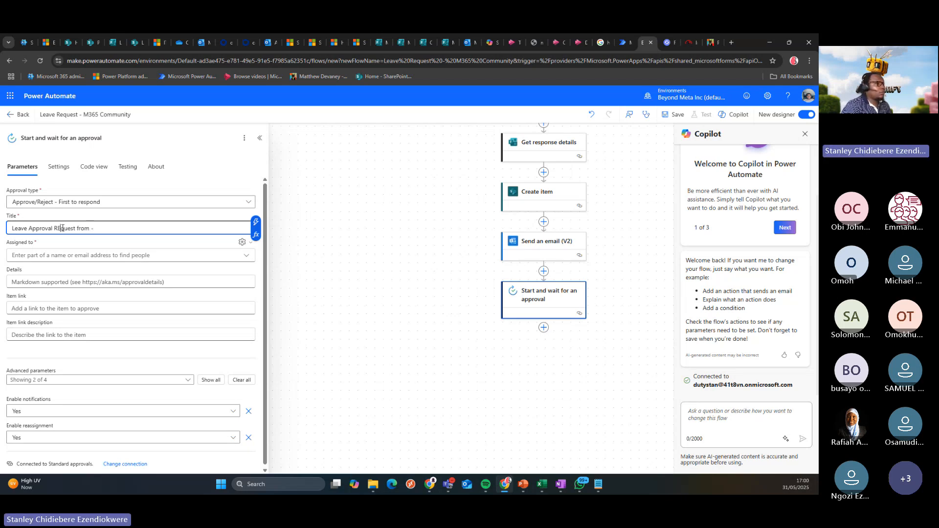
pyautogui.click(60, 228)
pyautogui.press('BackSpace')
pyautogui.write('e')
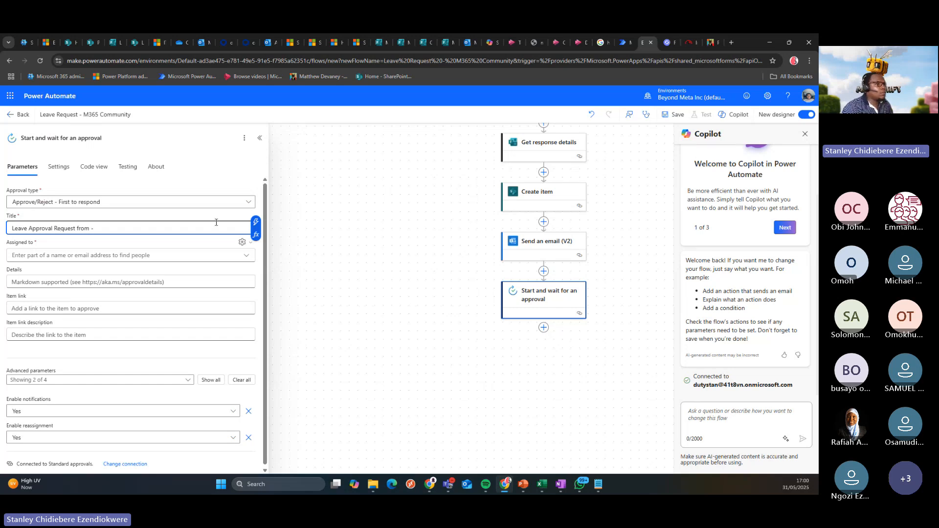
pyautogui.click(254, 222)
pyautogui.click(312, 365)
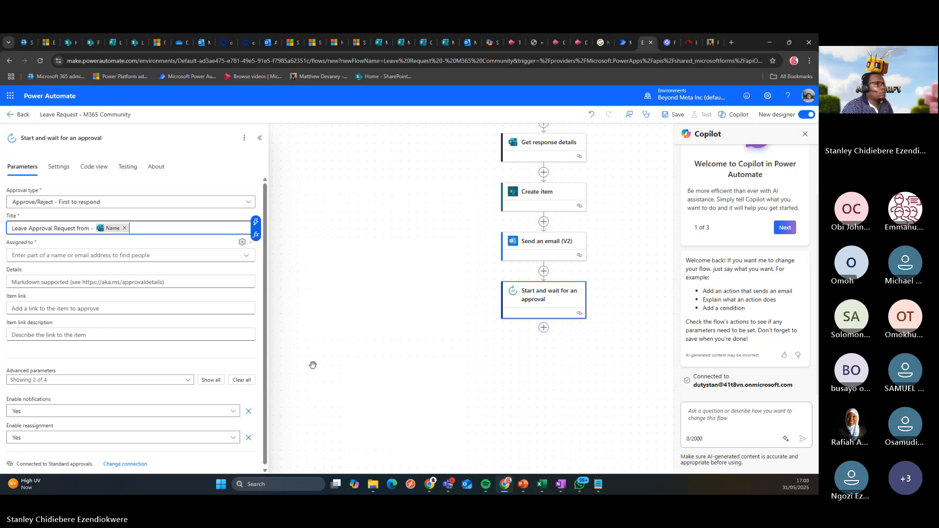
# Assign the approval to the approver's e-mail address
pyautogui.click(47, 255)
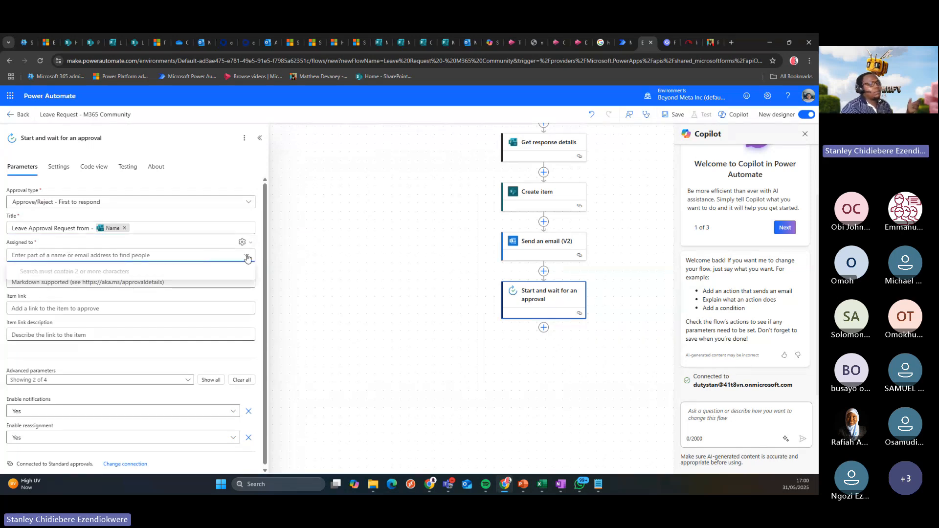
pyautogui.click(122, 254)
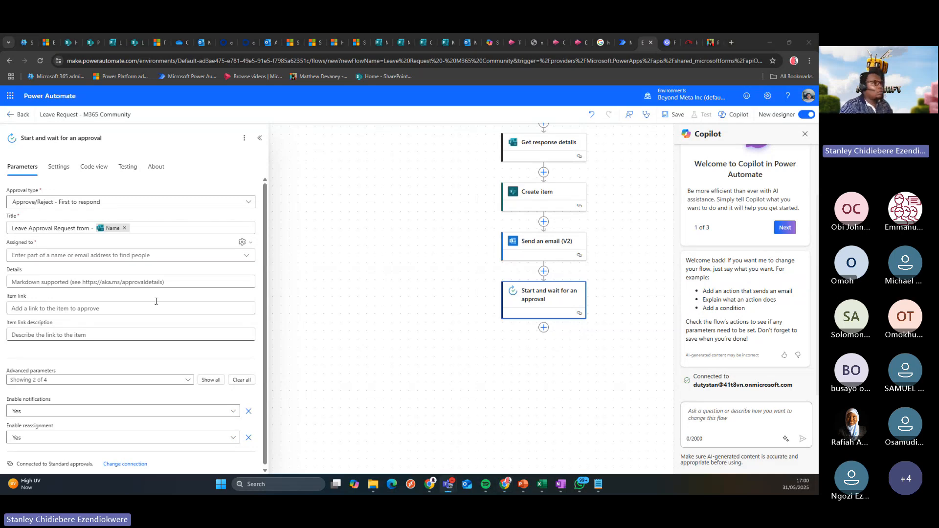
pyautogui.click(38, 258)
pyautogui.hotkey('ctrl', 'v')
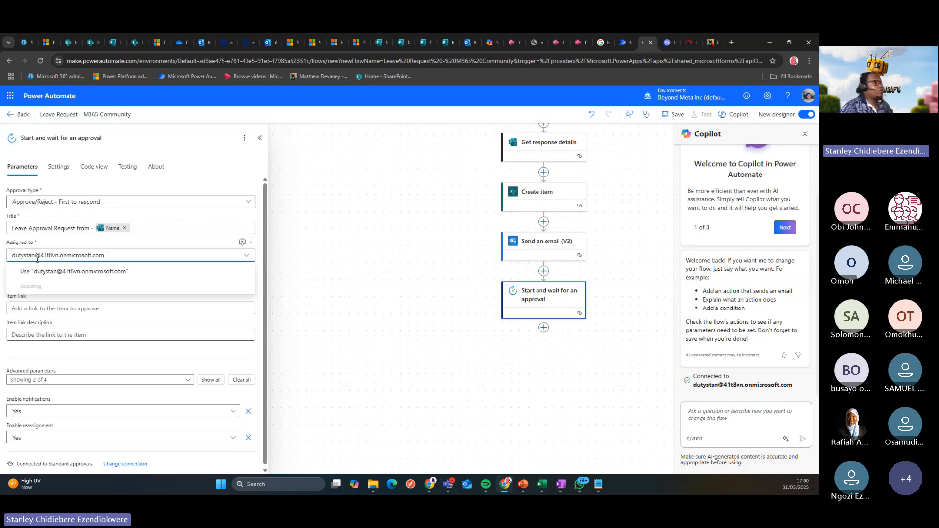
pyautogui.click(38, 271)
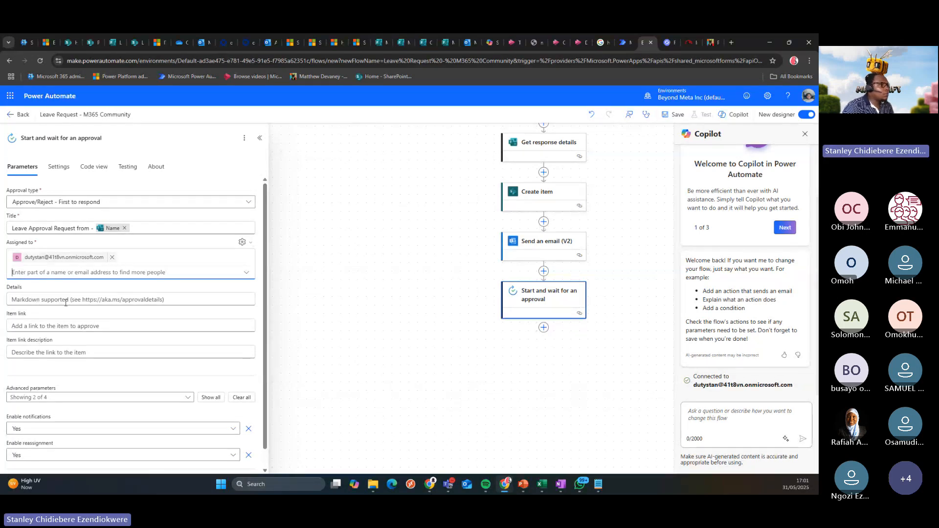
pyautogui.click(162, 300)
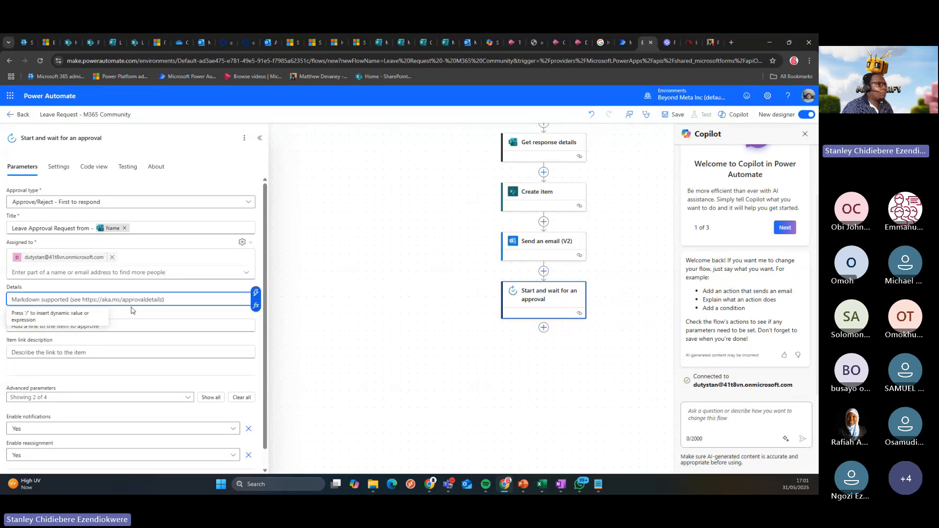
pyautogui.click(131, 364)
pyautogui.scroll(-1, 131, 364)
pyautogui.scroll(1, 131, 364)
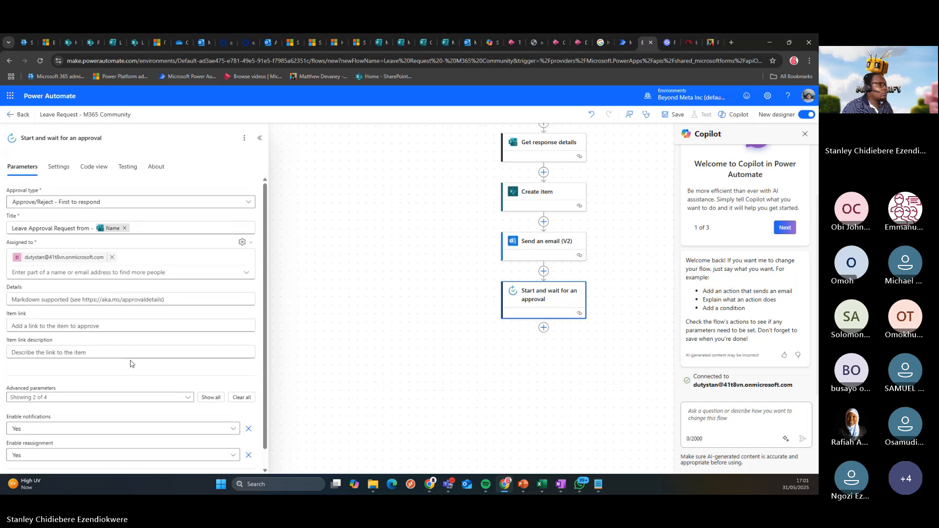
# Add several blank lines to the approval's empty Details text
pyautogui.click(66, 299)
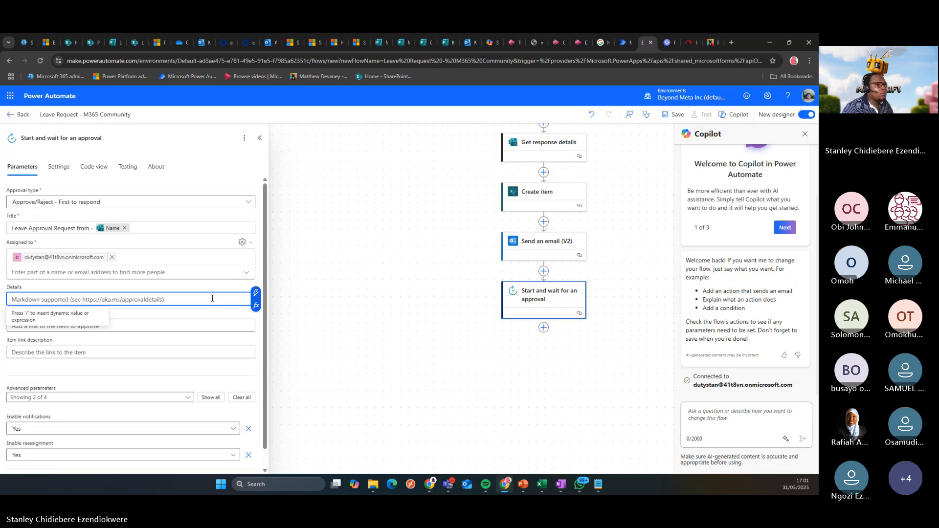
pyautogui.click(255, 293)
pyautogui.click(231, 298)
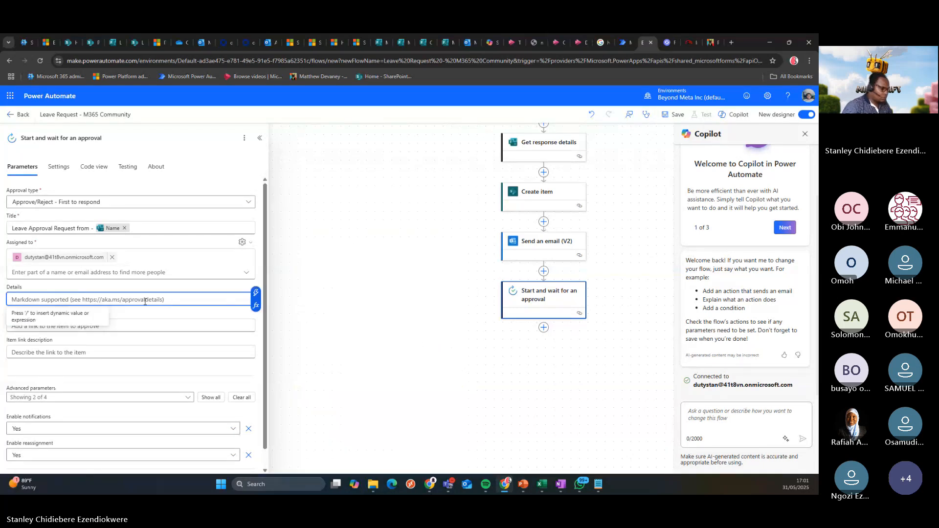
pyautogui.press('Return')
pyautogui.press('Return')
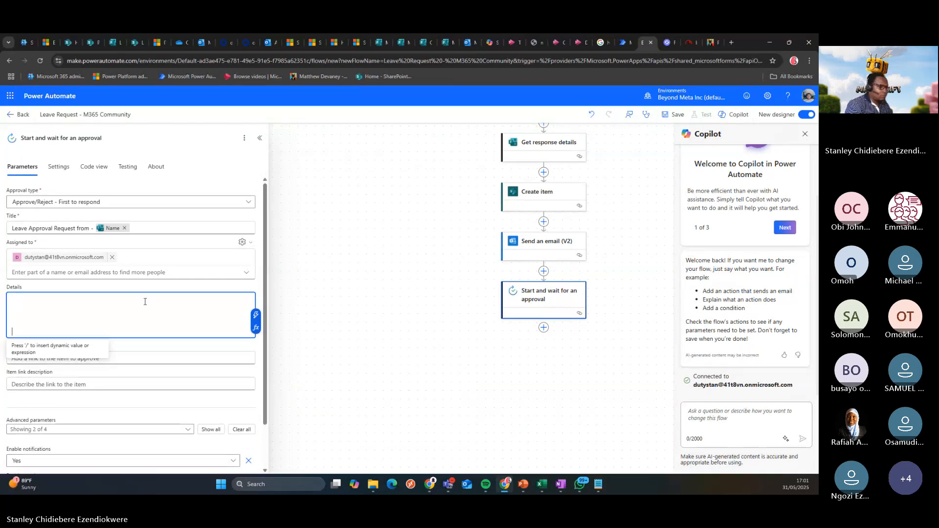
# Write "Kindly approve the below leave request" as the first line of the approval details
pyautogui.click(74, 299)
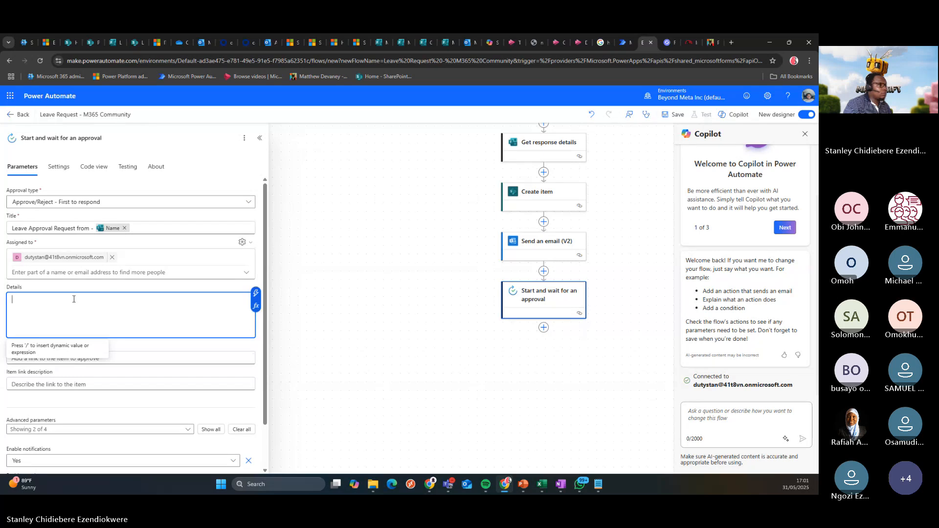
pyautogui.write('K')
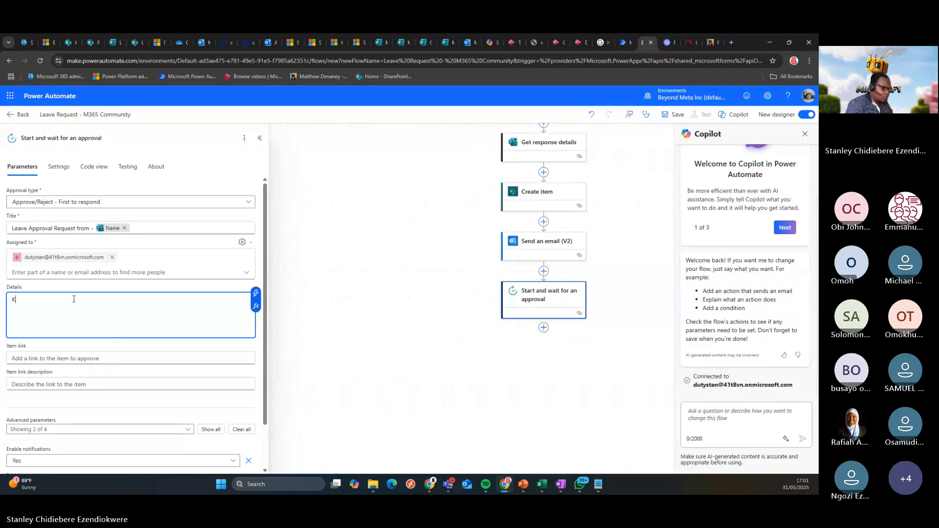
pyautogui.write('indly approve ')
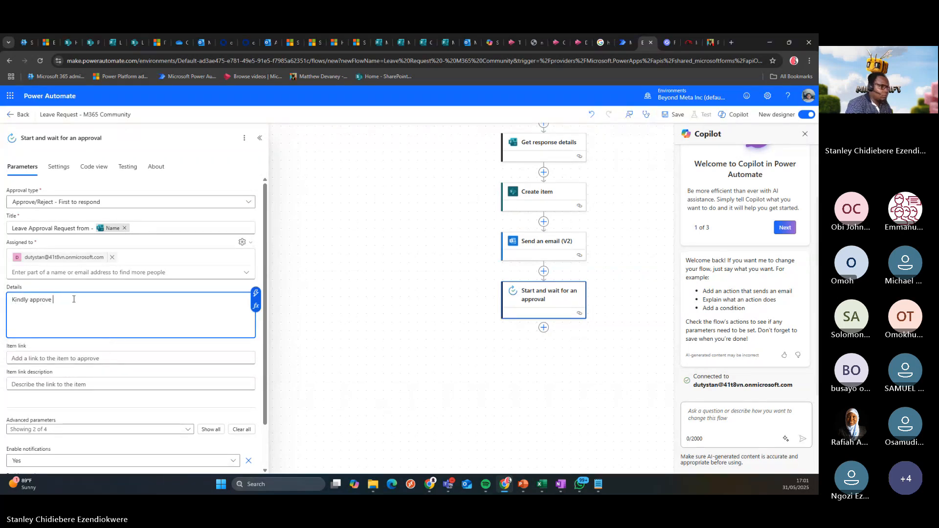
pyautogui.write('the below lea')
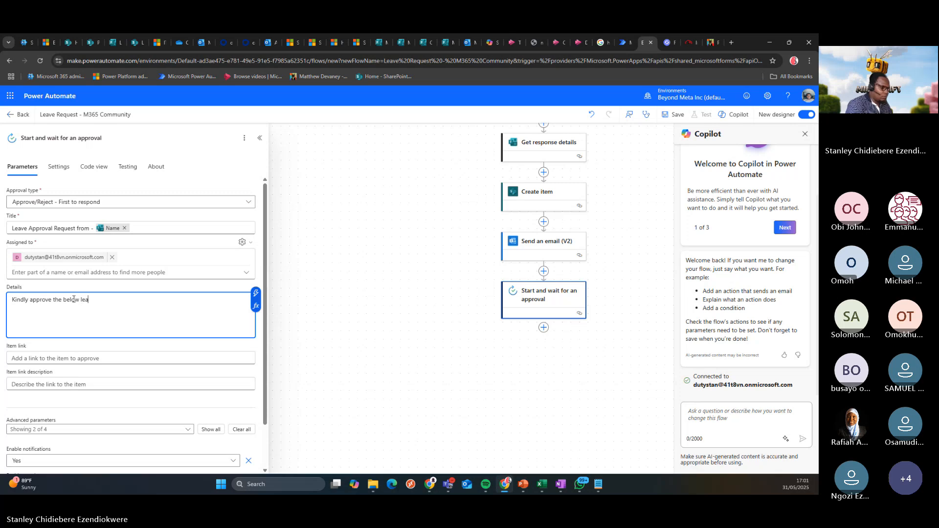
pyautogui.write('ve request for')
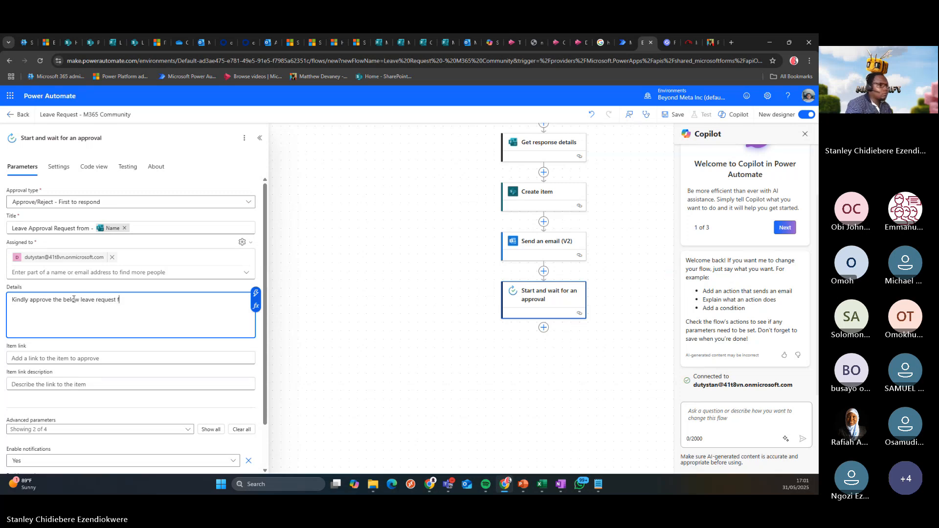
pyautogui.press('BackSpace')
pyautogui.press('BackSpace')
pyautogui.press('BackSpace')
pyautogui.press('BackSpace')
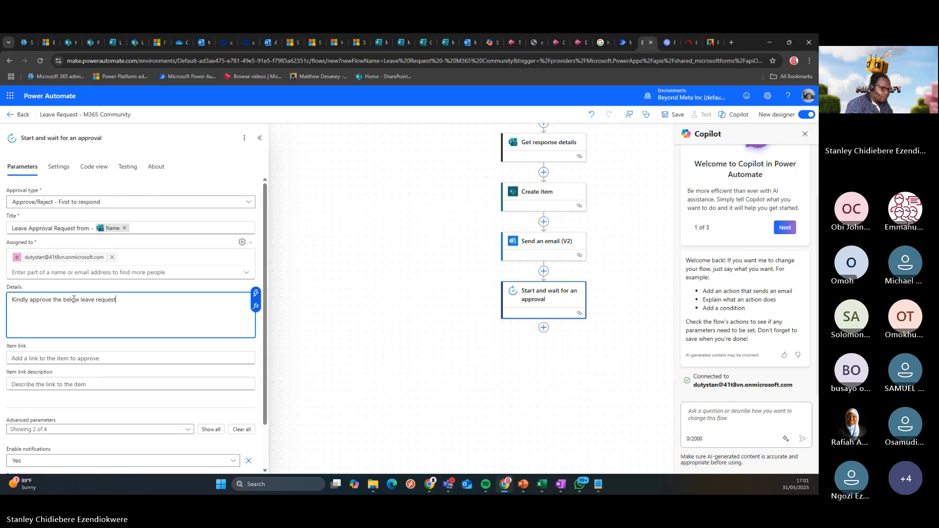
# Add the lines "Requested by:", "Start:", "End:" and "Type of Leave:" below the opening sentence of the approval details
pyautogui.press('Return')
pyautogui.press('Return')
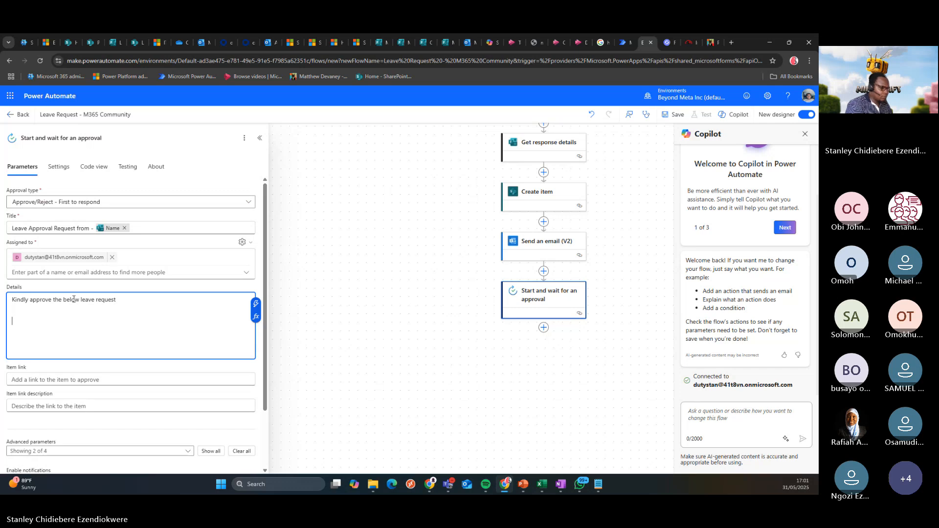
pyautogui.press('BackSpace')
pyautogui.write('Requested ')
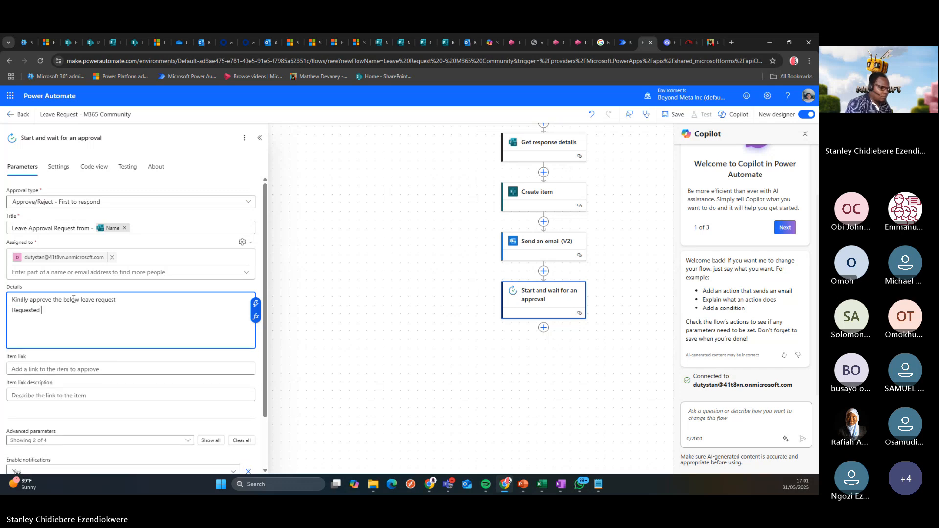
pyautogui.write('by:')
pyautogui.press('Return')
pyautogui.write('Start')
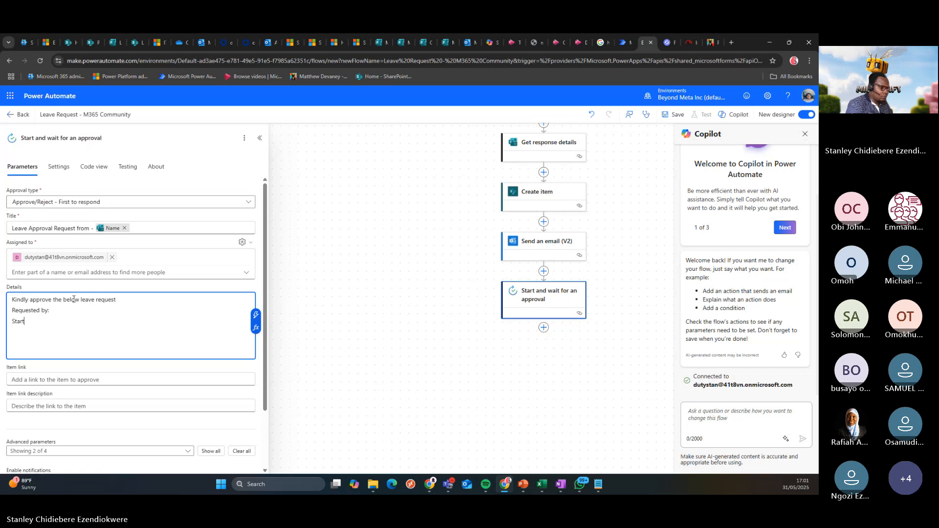
pyautogui.write(':')
pyautogui.press('Return')
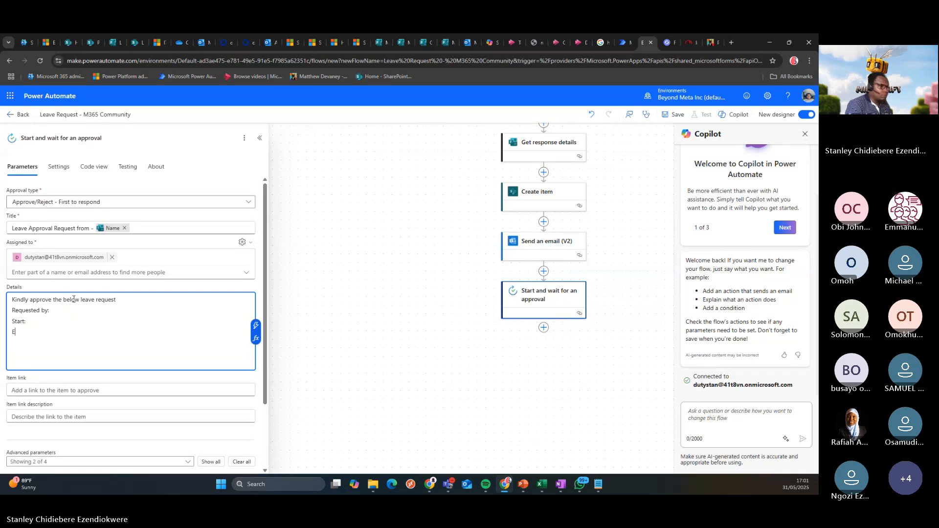
pyautogui.write('End:')
pyautogui.press('Return')
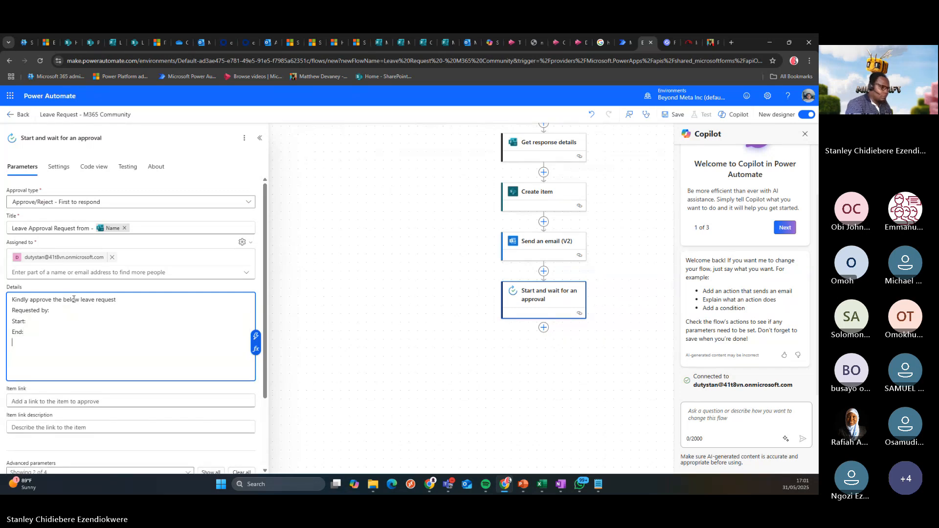
pyautogui.write('Type of Leave:')
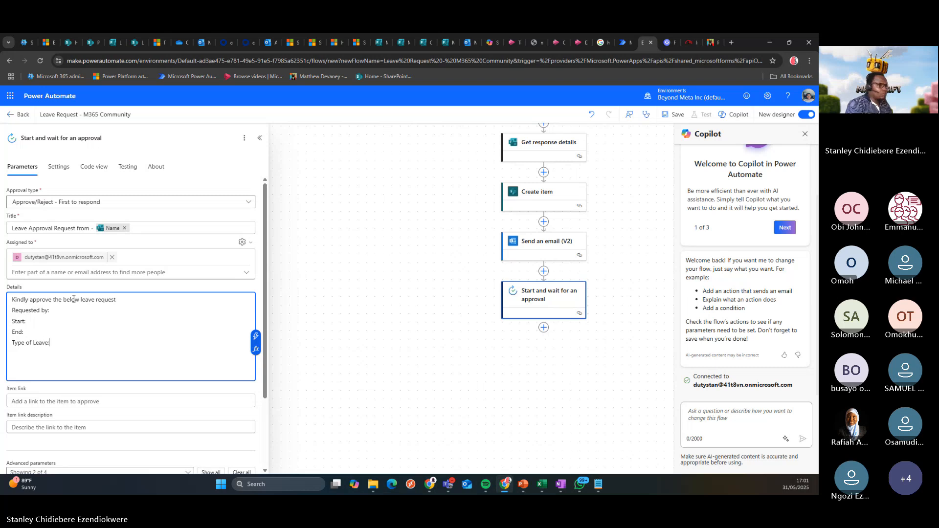
# Add the line "Confirmed from Relief officer:" after a blank line below "Type of Leave:" in the approval details
pyautogui.press('Return')
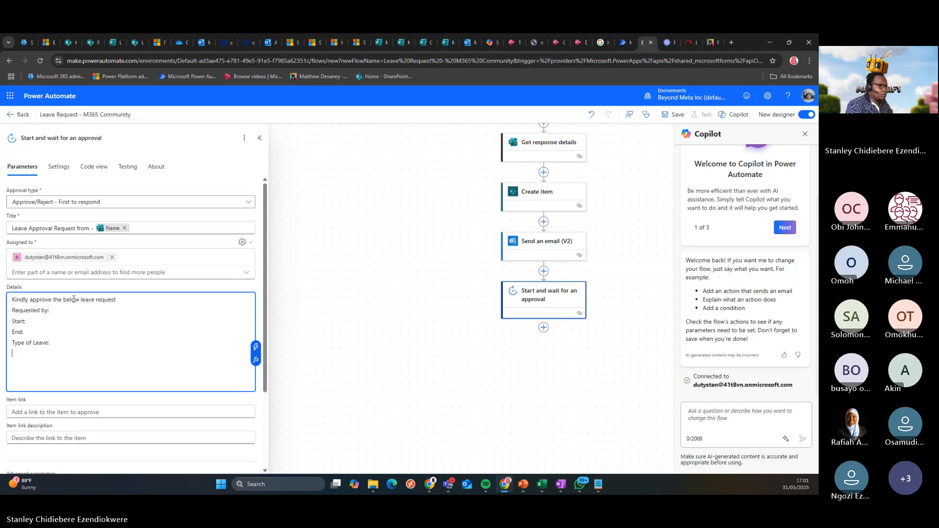
pyautogui.press('Return')
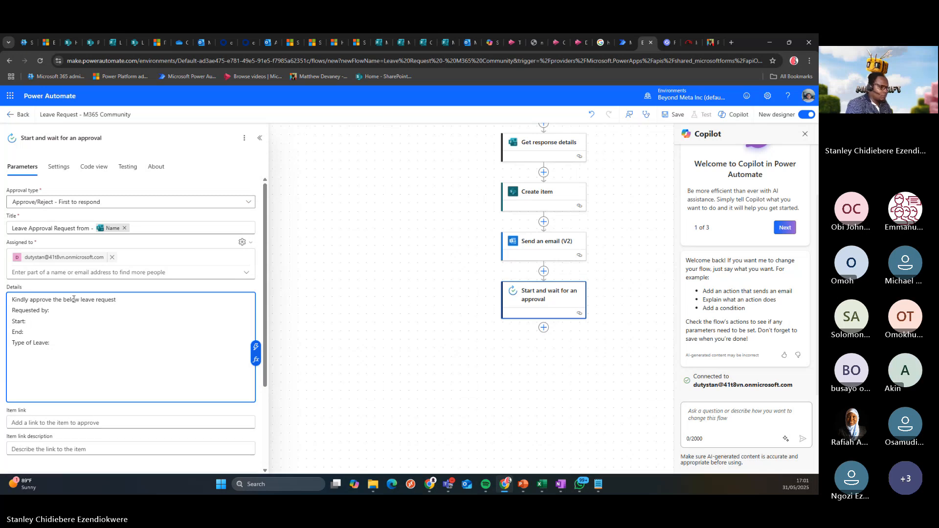
pyautogui.write('Conf')
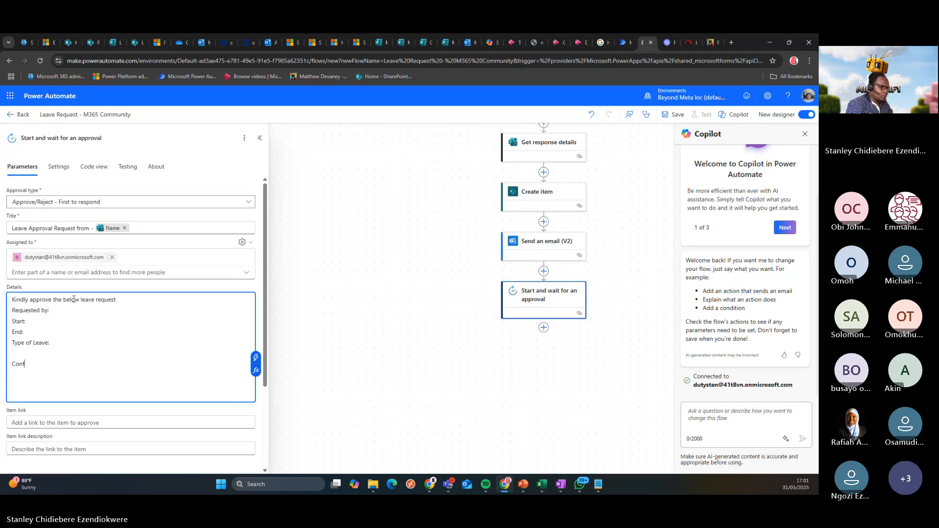
pyautogui.write('irmed from Relief of')
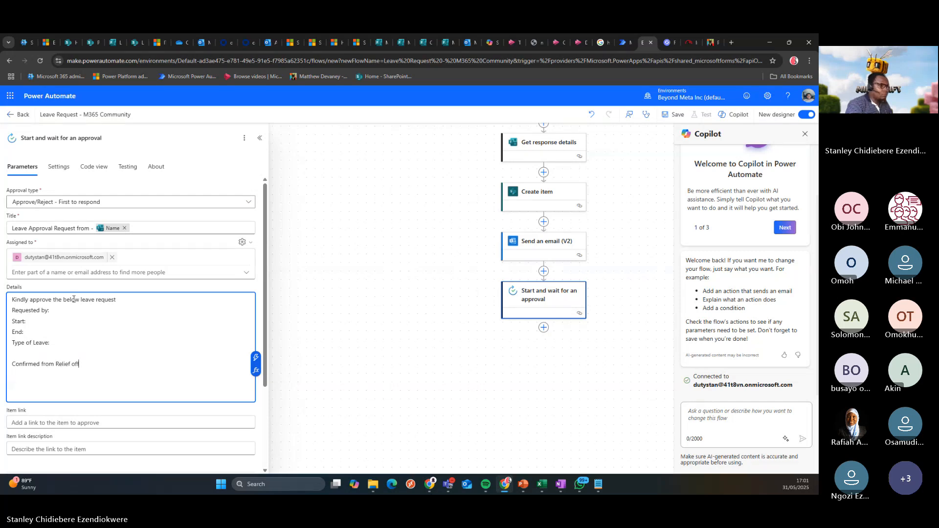
pyautogui.write('ficer:')
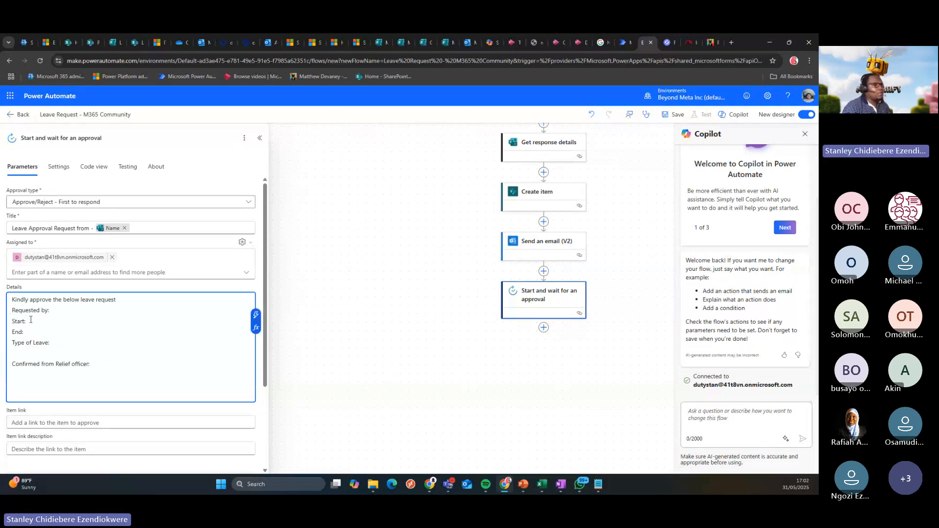
# Insert the form's Leave Start Date after "Start:" and Leave End Date after "End:" in the approval details
pyautogui.click(256, 316)
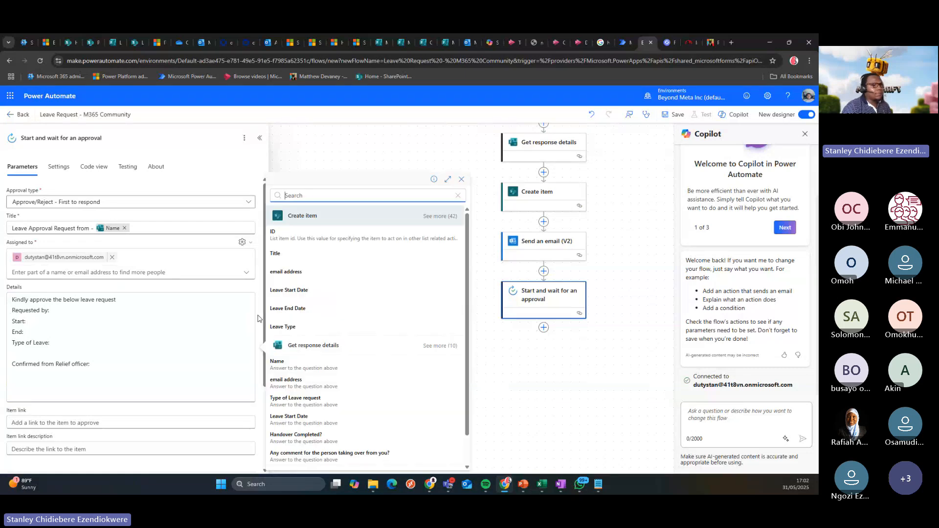
pyautogui.click(292, 419)
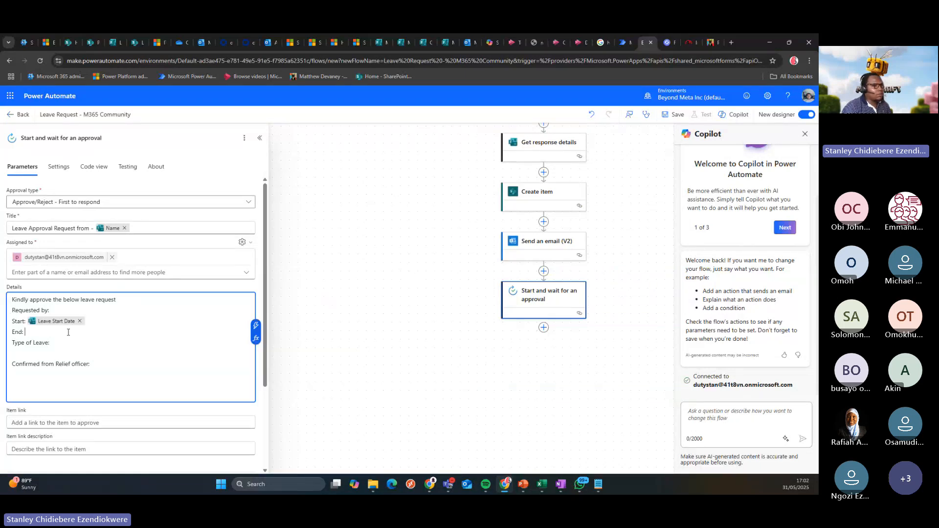
pyautogui.click(256, 326)
pyautogui.write('e')
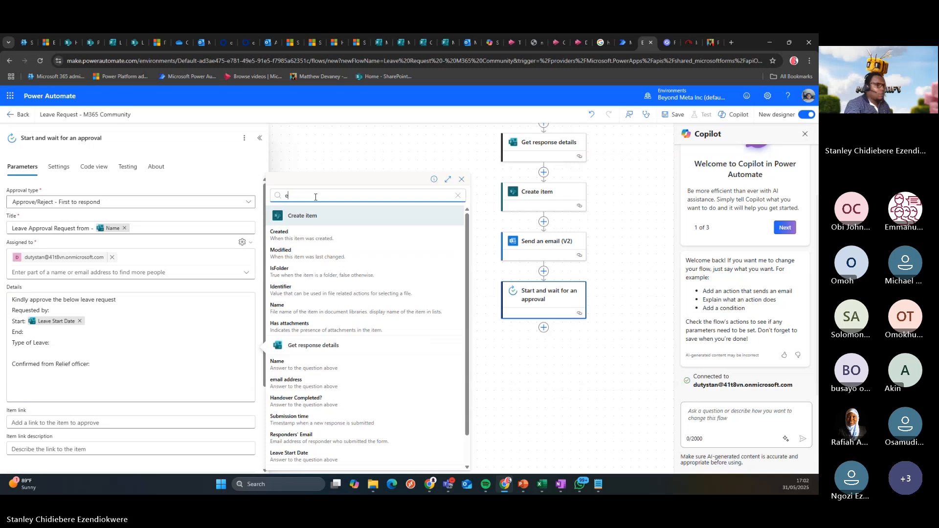
pyautogui.write('nd')
pyautogui.click(300, 363)
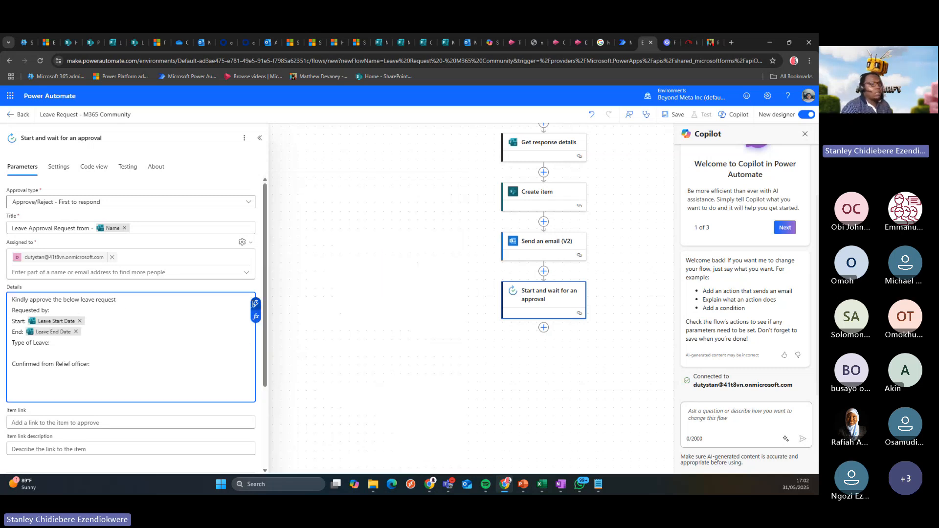
# Insert the form's Name after "Requested by:" and Type of Leave request after "Type of Leave:" in the approval details
pyautogui.click(255, 304)
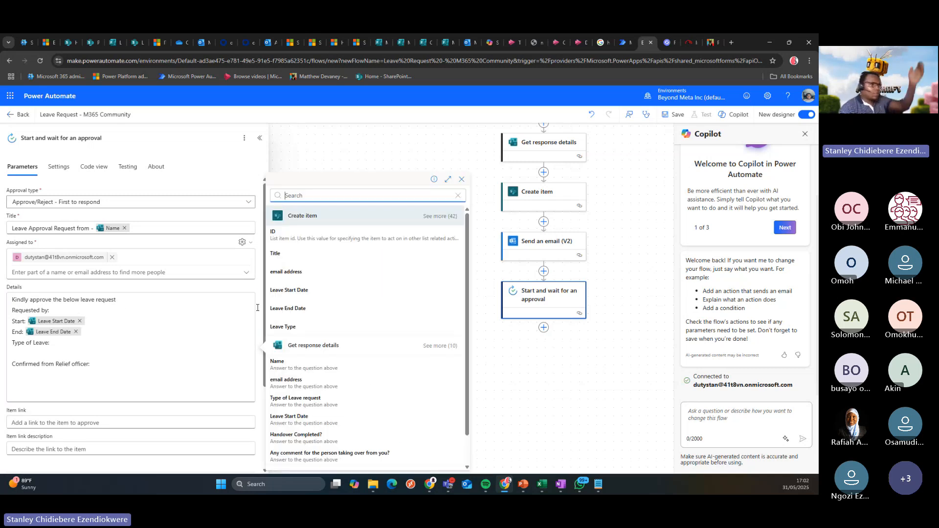
pyautogui.click(288, 362)
pyautogui.click(56, 344)
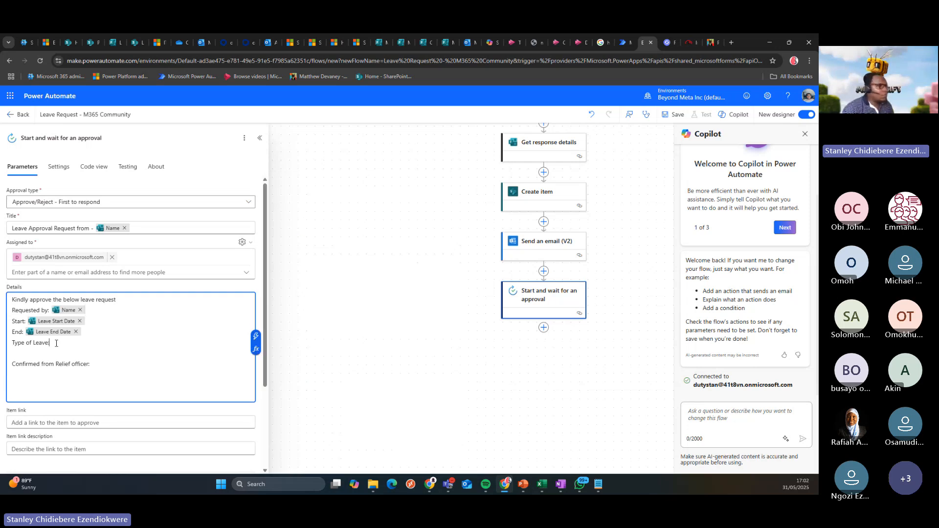
pyautogui.click(255, 338)
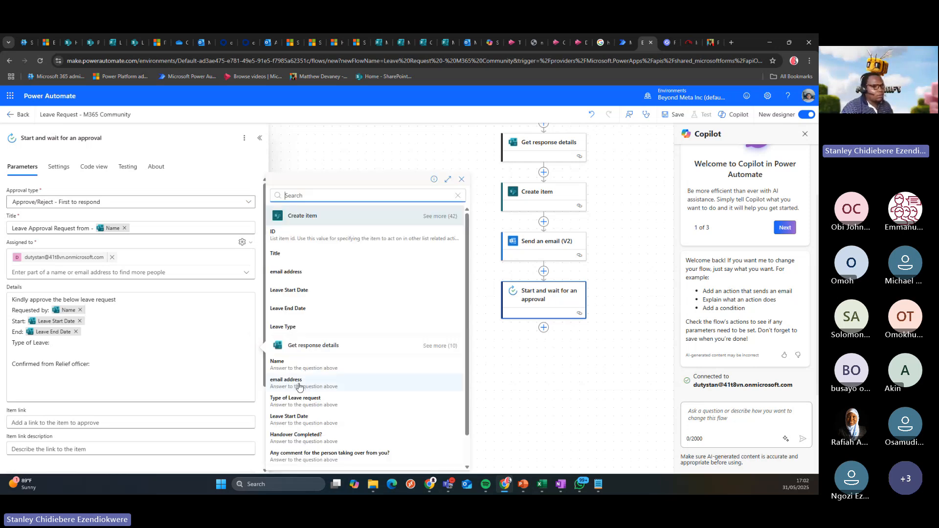
pyautogui.click(305, 401)
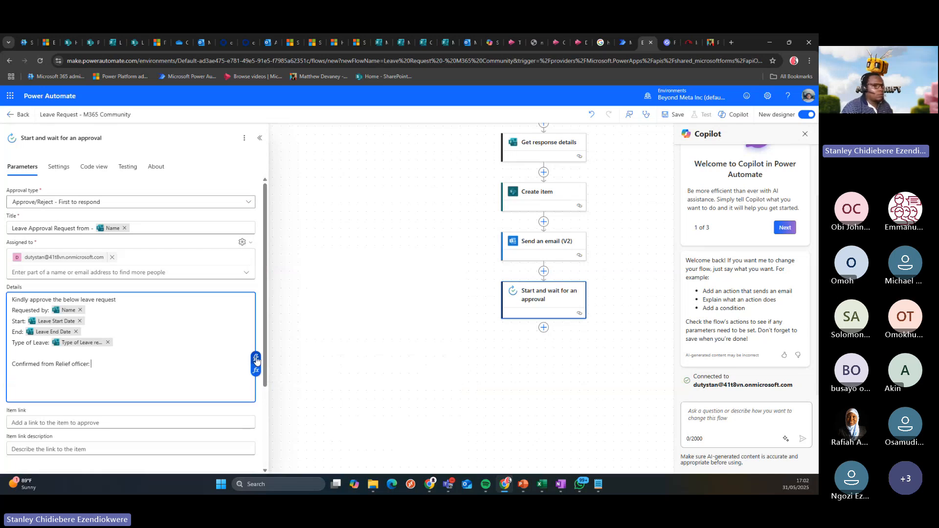
# Insert the form's "Handover Completed?" answer after "Confirmed from Relief officer:", check the remaining approval fields and close the action's settings
pyautogui.click(257, 358)
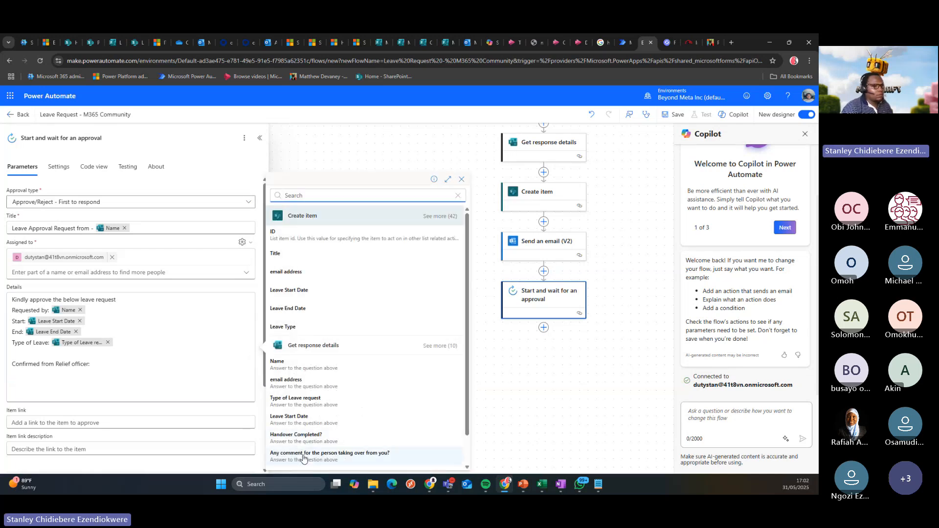
pyautogui.click(296, 437)
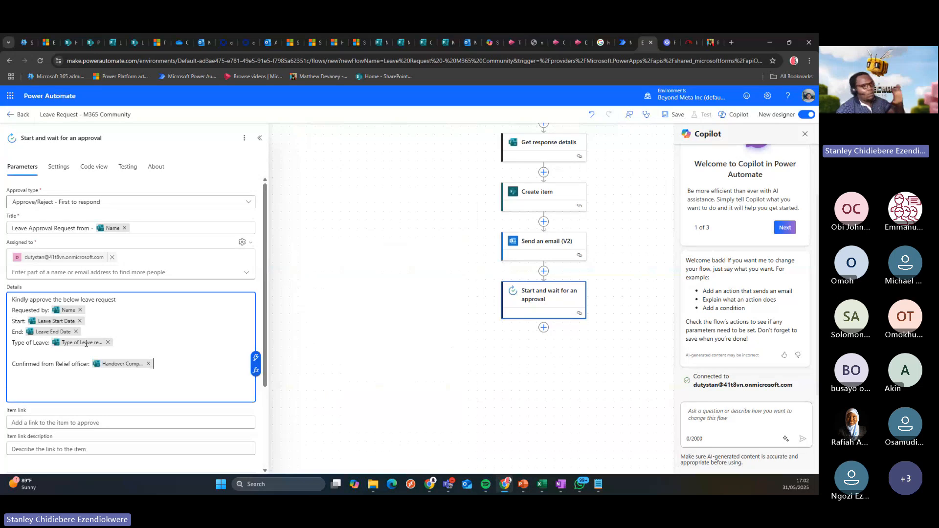
pyautogui.click(143, 323)
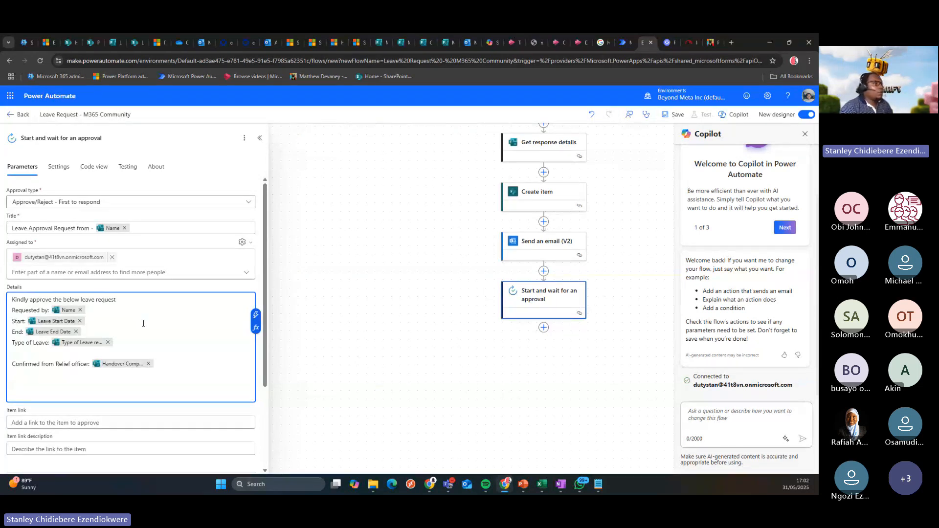
pyautogui.scroll(-1, 144, 343)
pyautogui.scroll(-1, 146, 341)
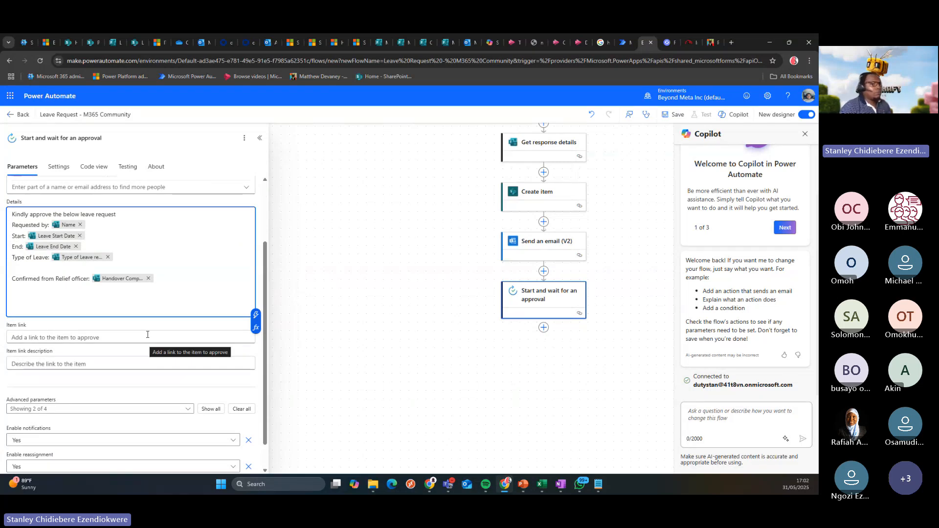
pyautogui.scroll(-1, 147, 334)
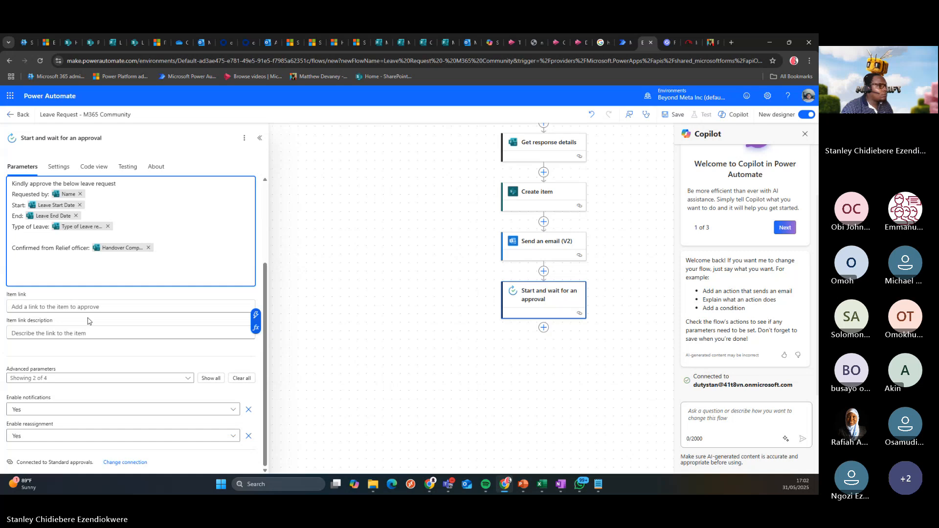
pyautogui.scroll(3, 89, 321)
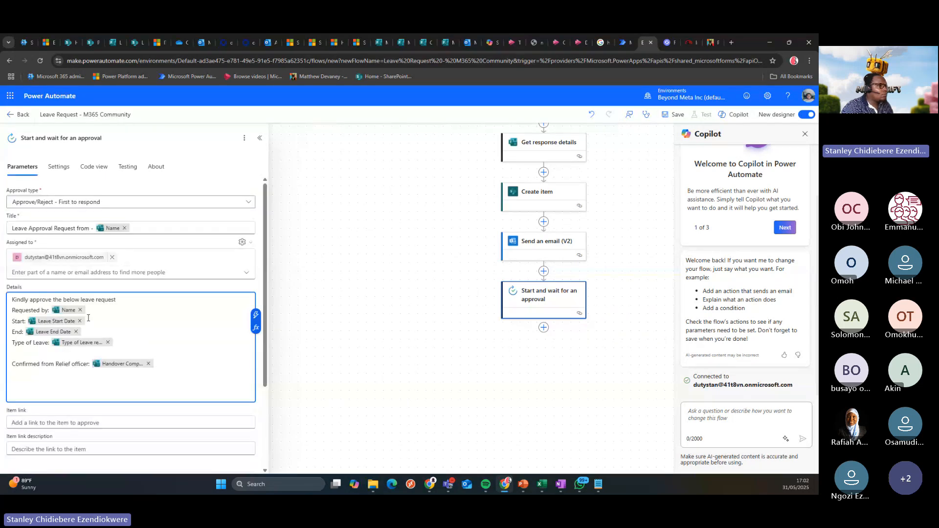
pyautogui.click(413, 318)
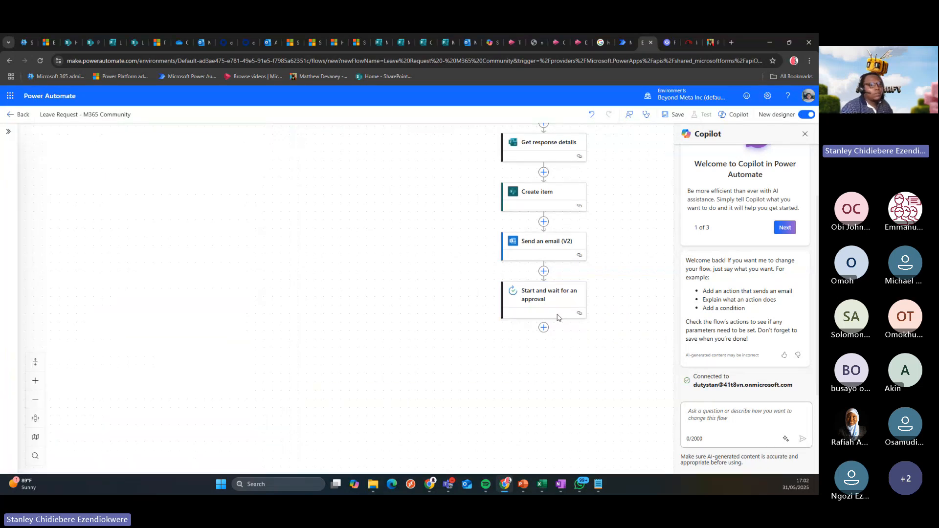
# Start adding an action below the approval and open the Control group of built-in actions
pyautogui.click(551, 301)
pyautogui.click(543, 327)
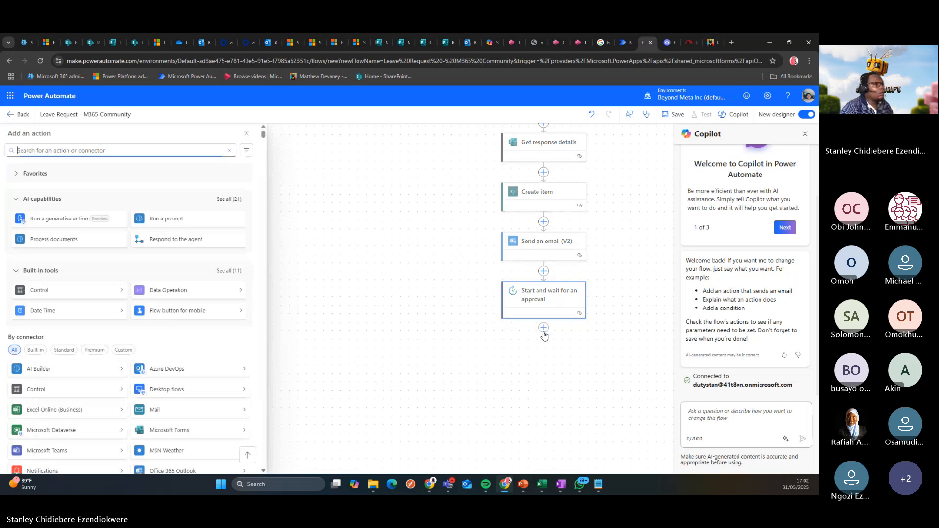
pyautogui.click(61, 291)
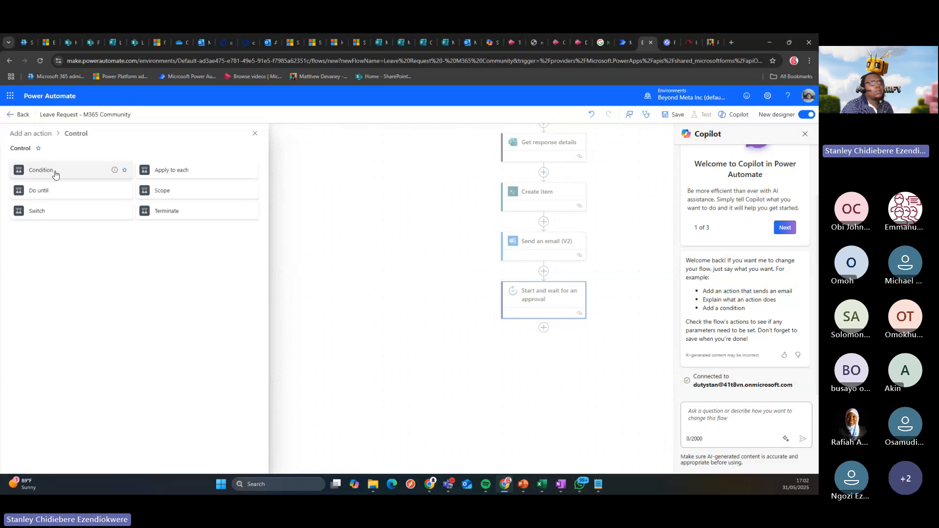
# Load make.powerautomate.com in the other Power Automate browser tab and look at the list of existing cloud flows
pyautogui.click(623, 42)
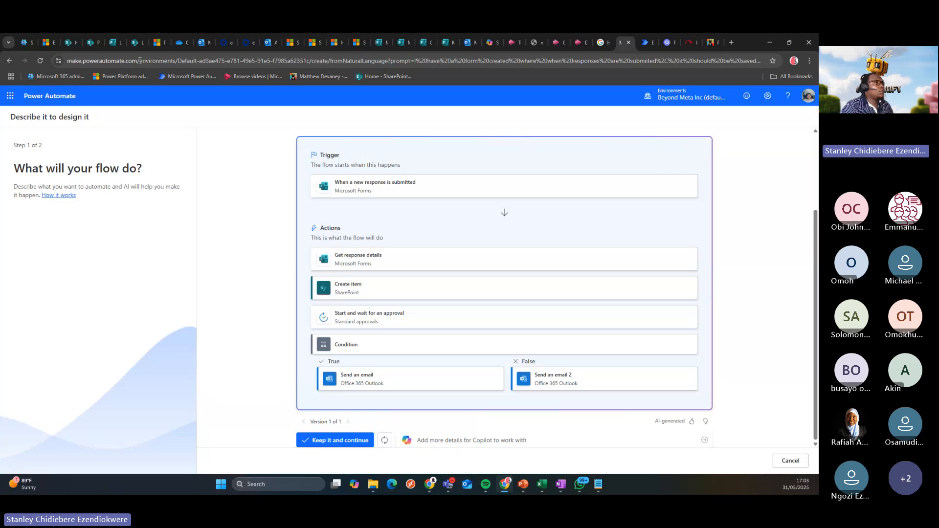
pyautogui.moveTo(139, 60); pyautogui.dragTo(758, 61)
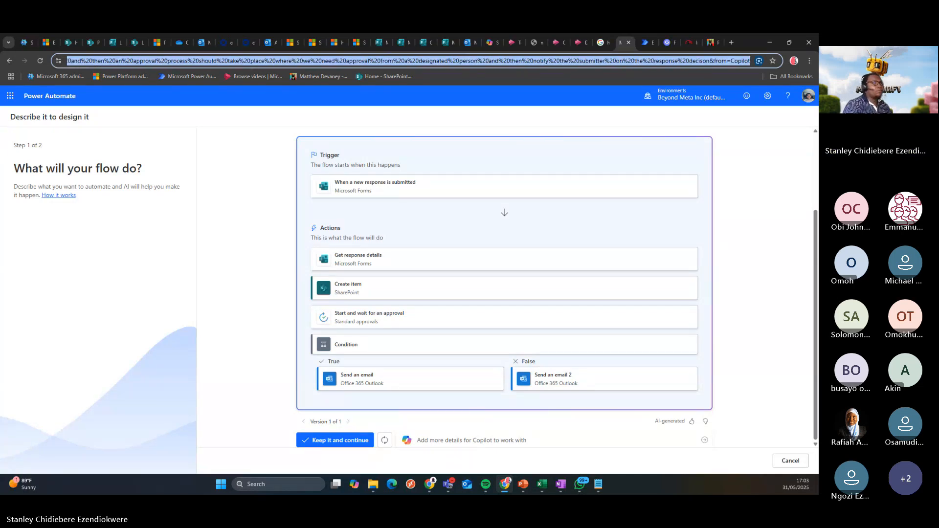
pyautogui.press('BackSpace')
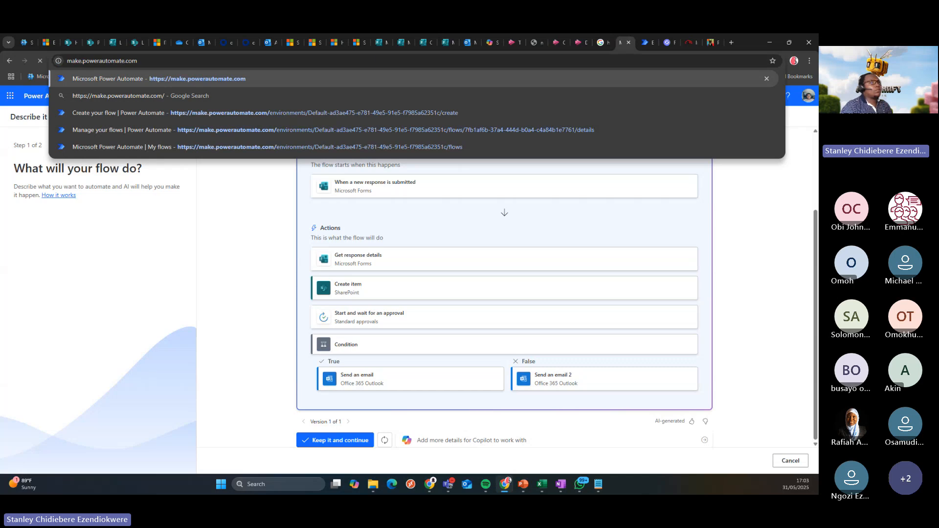
pyautogui.press('Return')
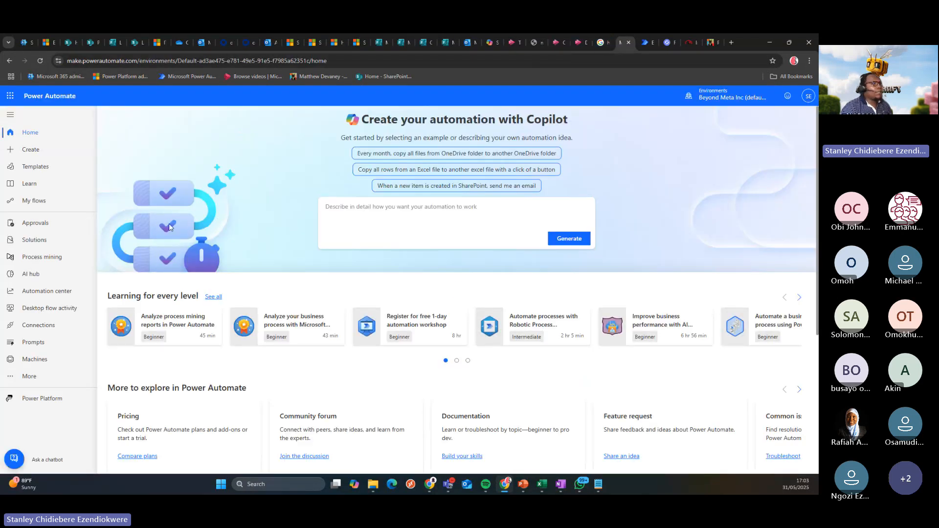
pyautogui.click(33, 202)
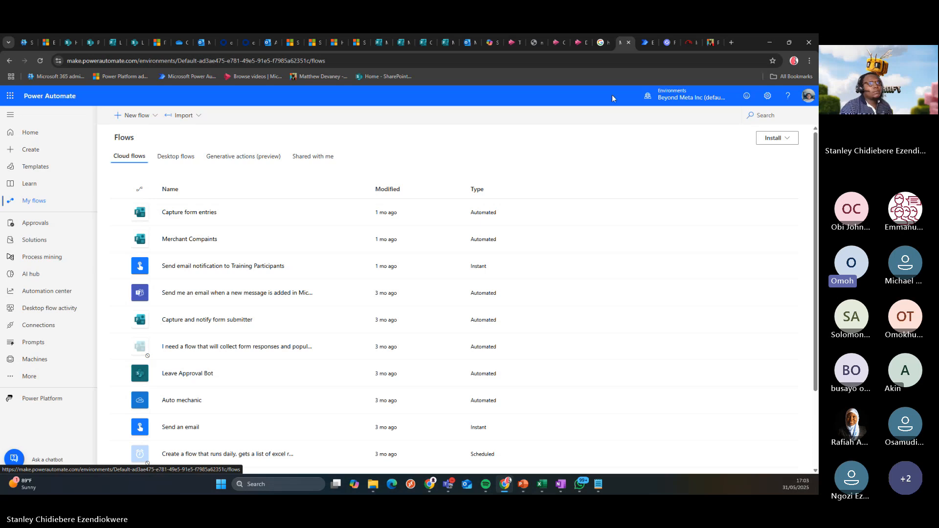
pyautogui.click(641, 42)
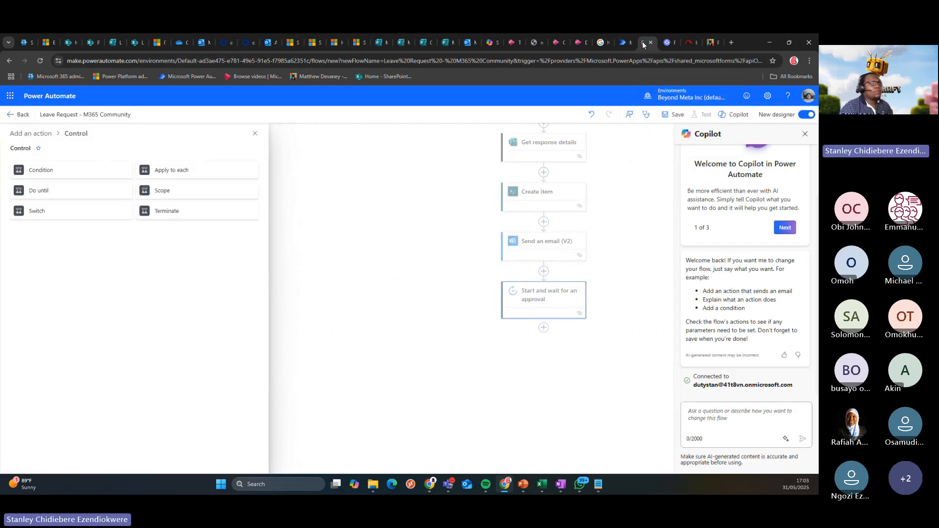
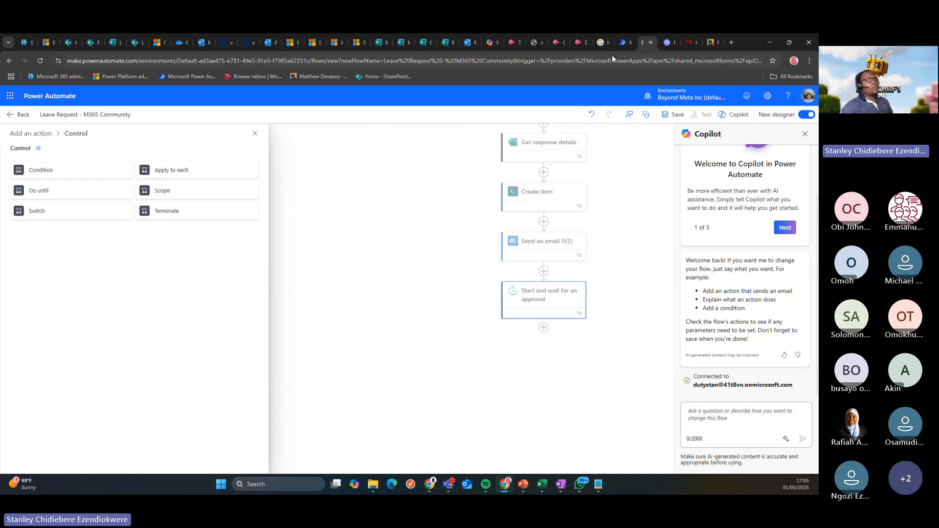
# Open the existing Leave Request Flow in the designer and expand its condition to examine the True and False branches
pyautogui.click(628, 44)
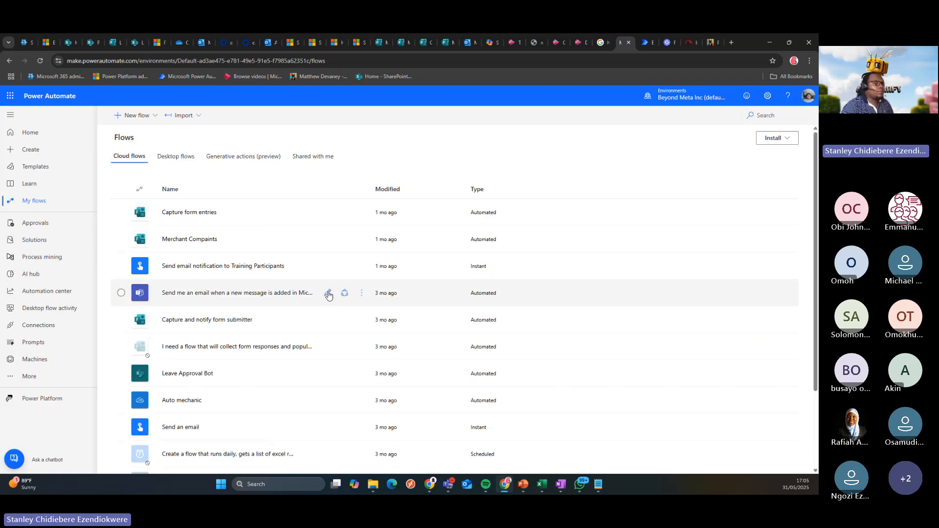
pyautogui.scroll(-2, 329, 296)
pyautogui.click(324, 382)
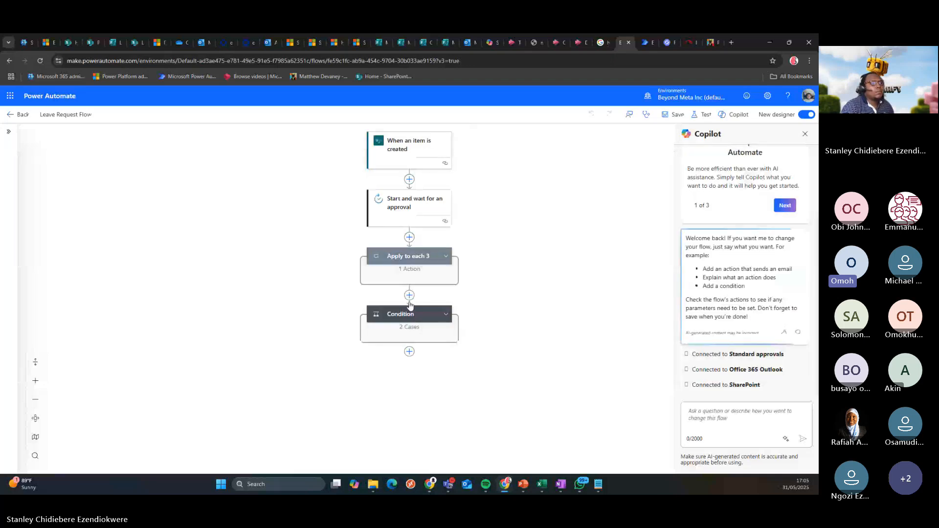
pyautogui.click(444, 315)
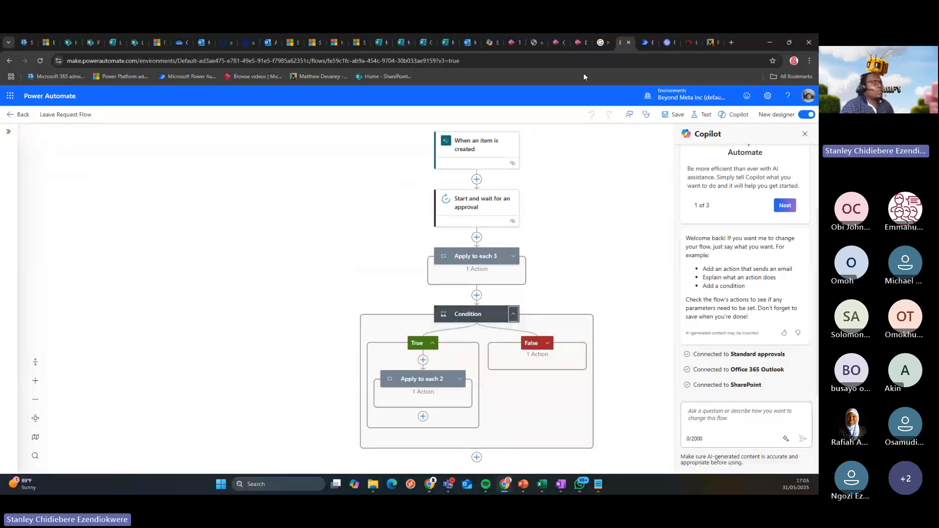
# Return to the Leave Request - M365 Community flow and add a Condition below the approval action
pyautogui.click(646, 42)
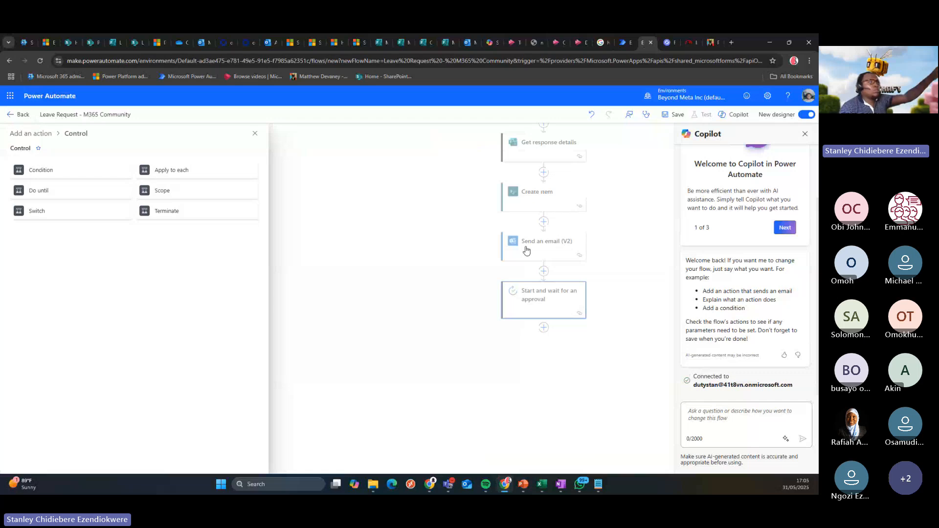
pyautogui.click(41, 170)
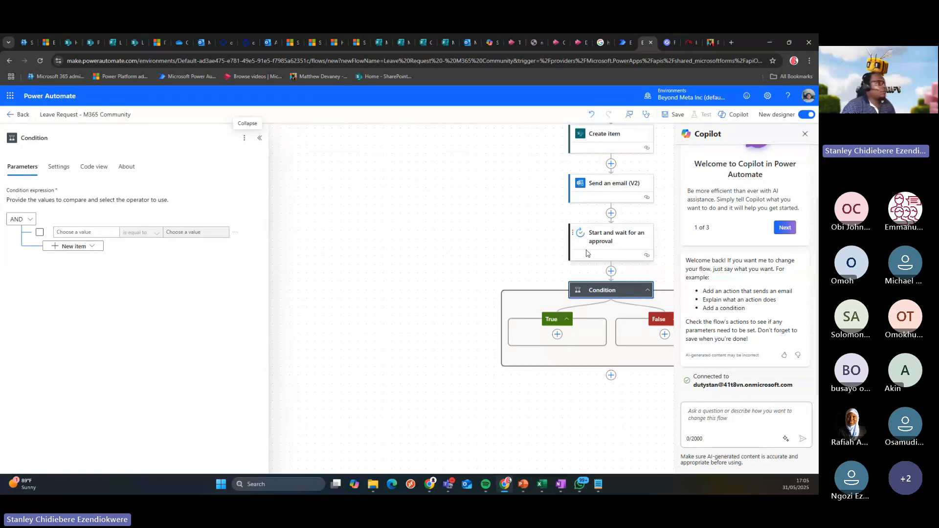
# Look through the dynamic content available for the condition's first value and reopen the approval action's settings for review
pyautogui.click(80, 233)
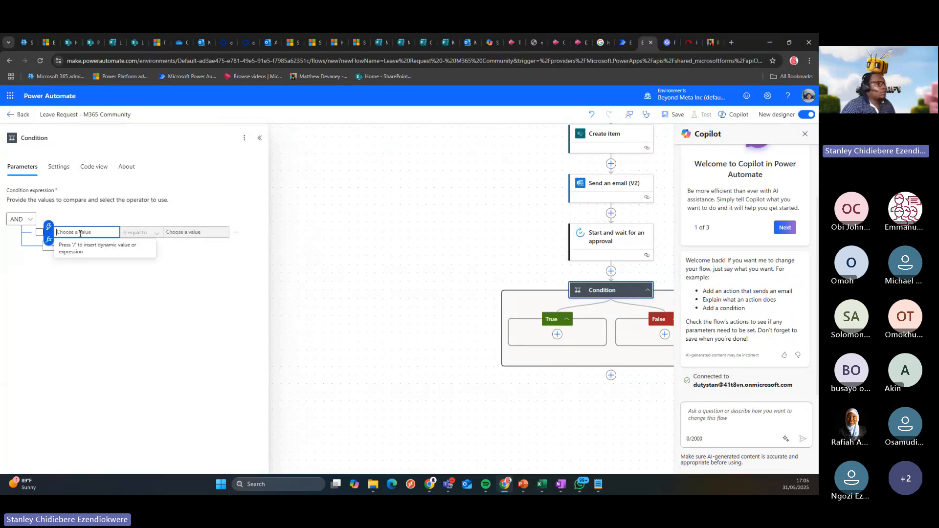
pyautogui.click(50, 227)
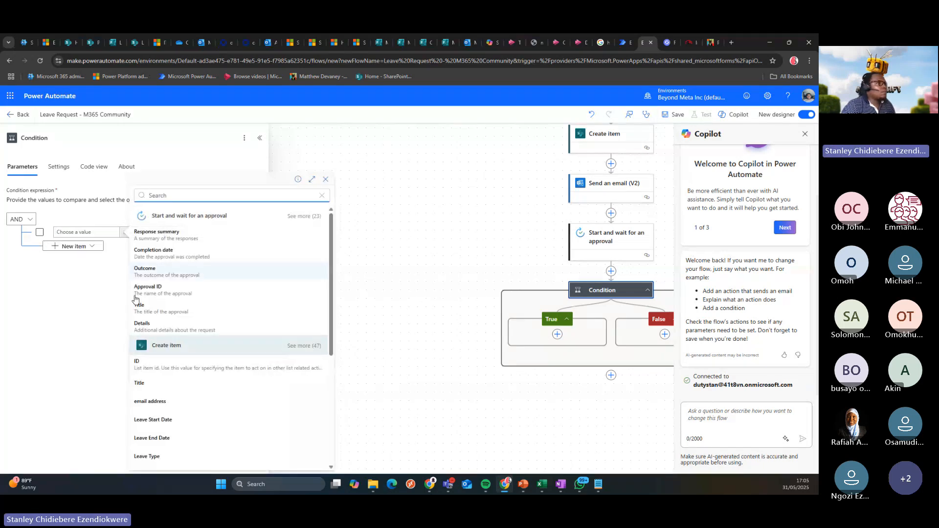
pyautogui.scroll(-4, 166, 369)
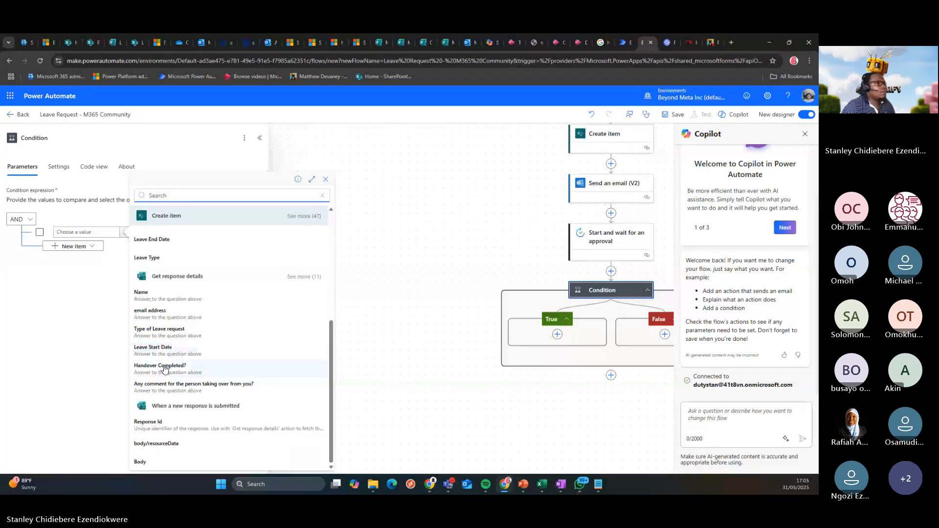
pyautogui.scroll(3, 137, 284)
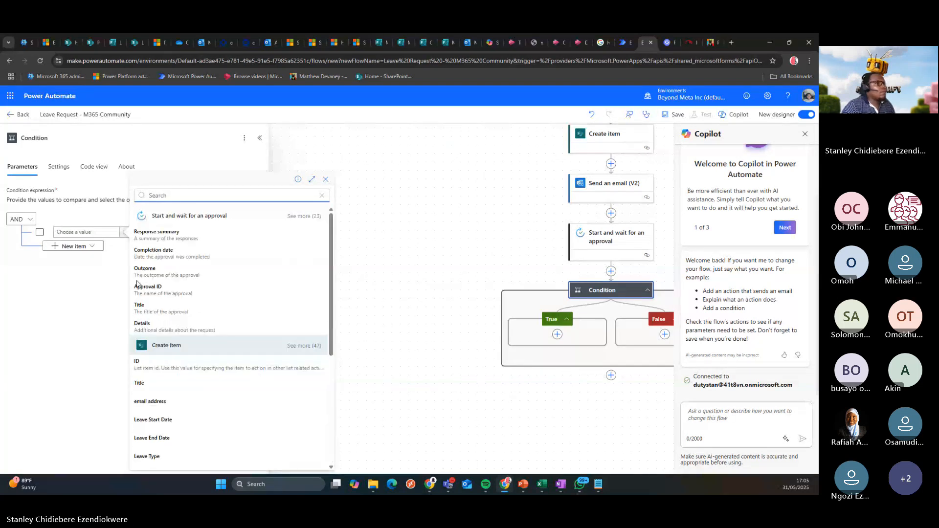
pyautogui.click(118, 250)
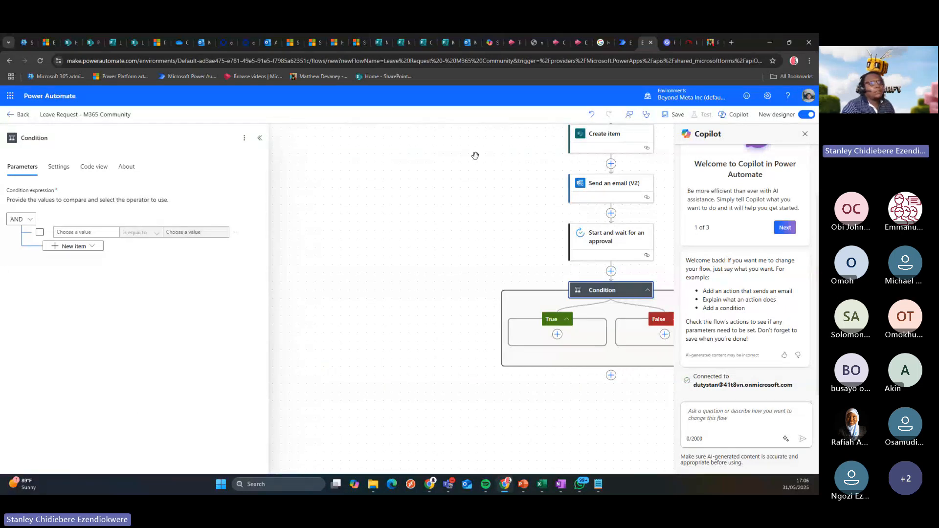
pyautogui.click(609, 238)
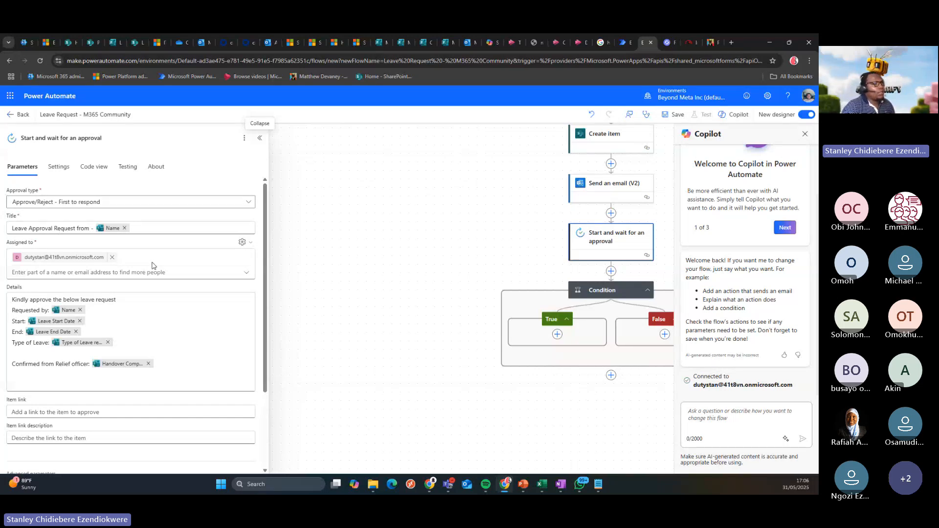
# Switch the approval action's Assigned to field to dynamic content and examine the dynamic values and expression functions available for it
pyautogui.click(138, 274)
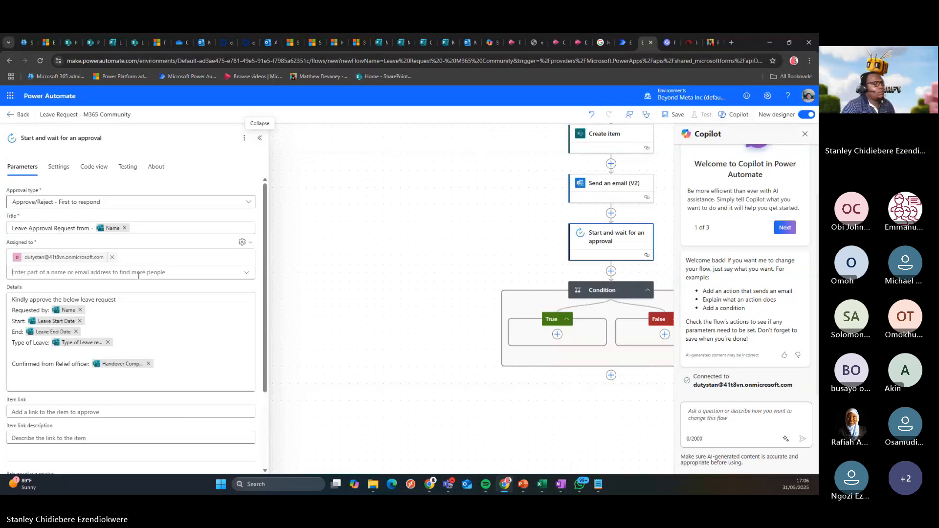
pyautogui.click(97, 272)
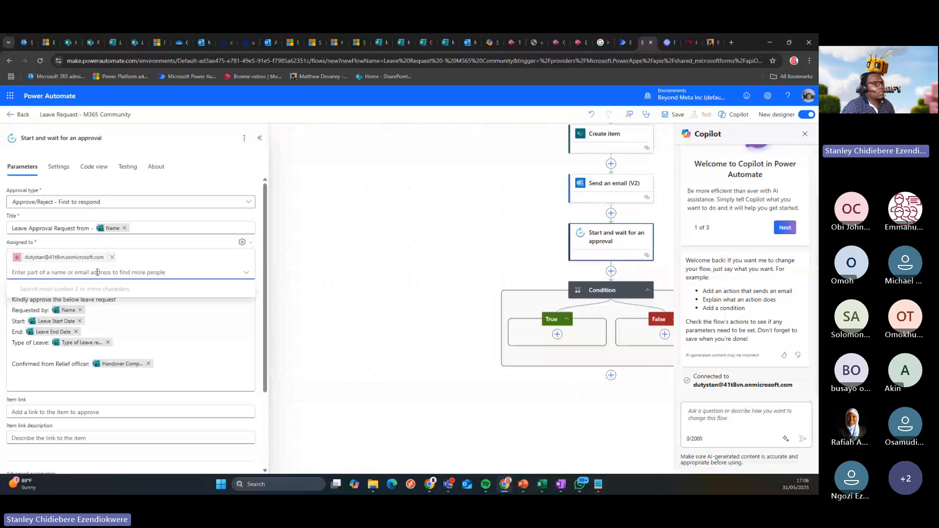
pyautogui.click(242, 242)
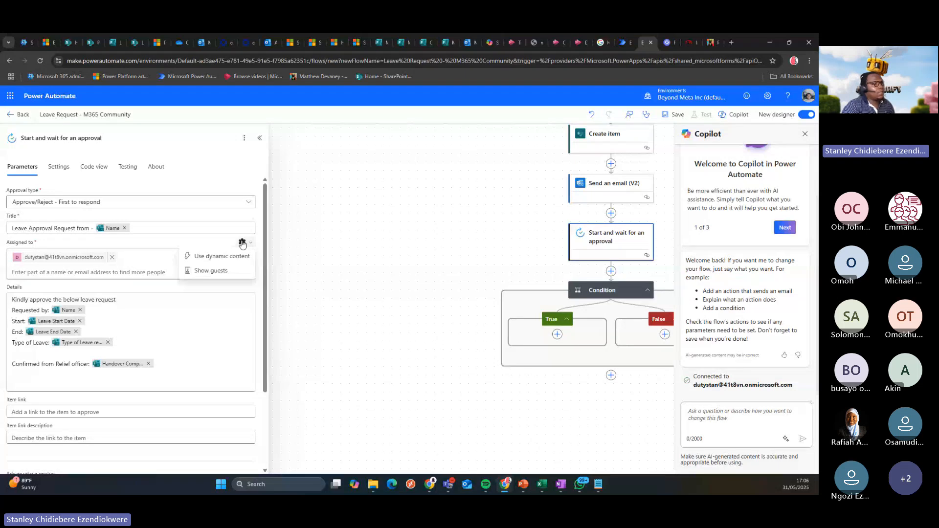
pyautogui.click(247, 256)
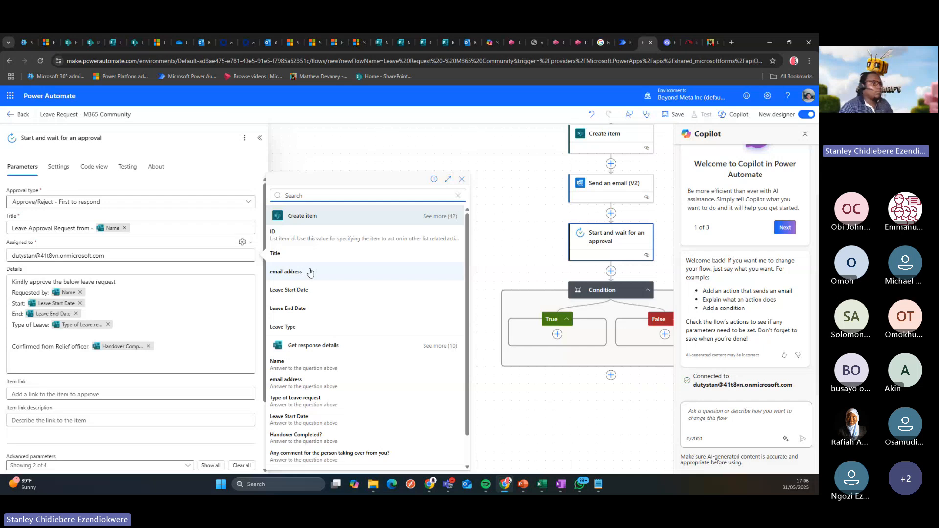
pyautogui.click(121, 251)
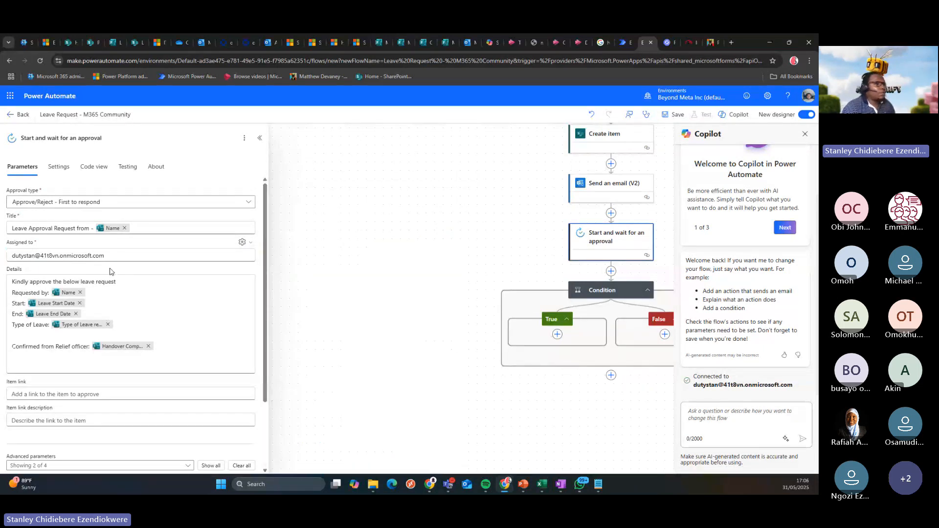
pyautogui.click(172, 257)
pyautogui.click(256, 262)
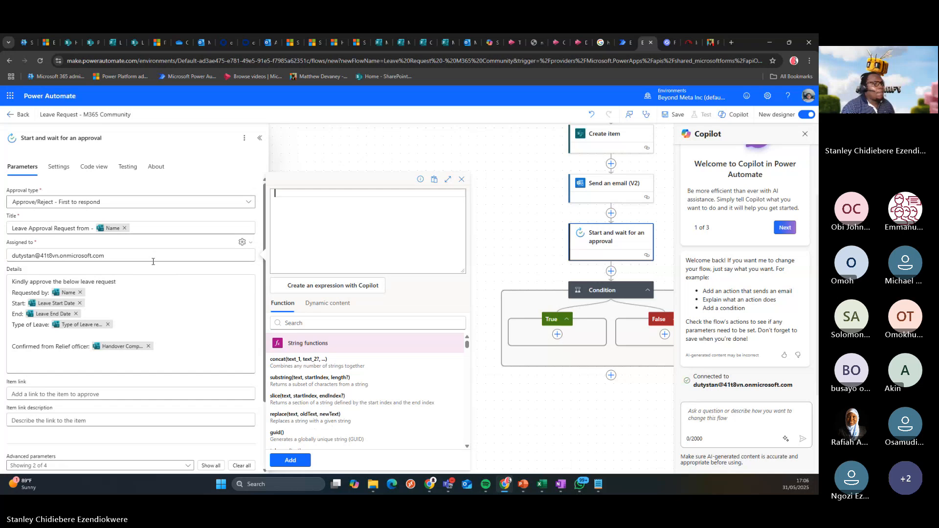
pyautogui.click(245, 244)
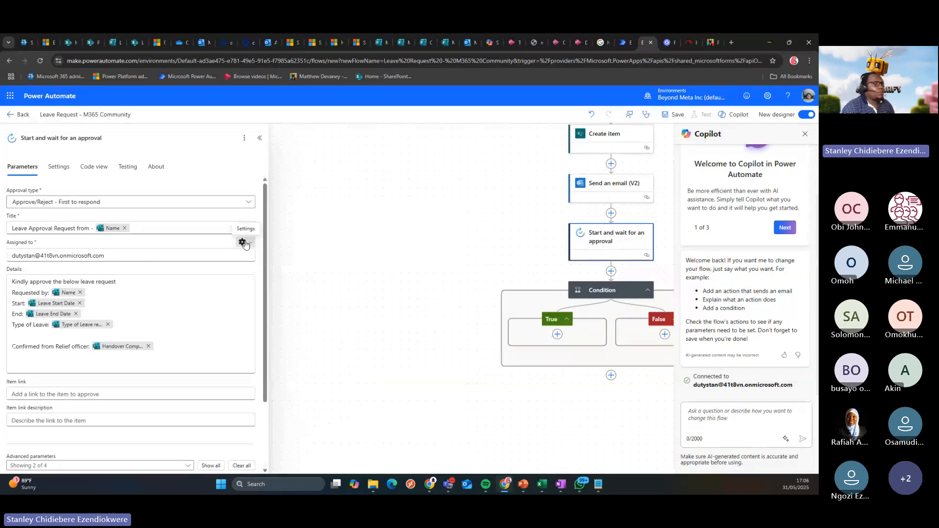
# Switch the approval action's Assigned to entry to searching for people
pyautogui.click(242, 242)
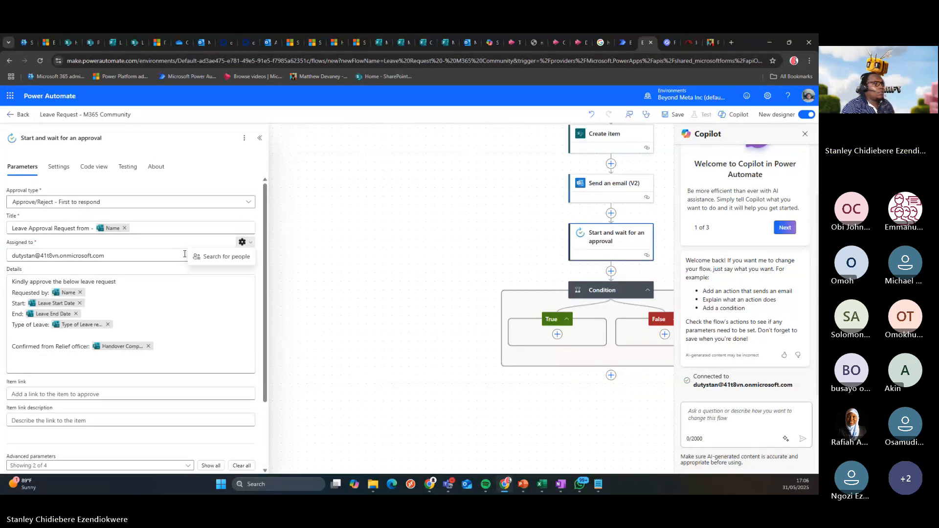
pyautogui.click(211, 254)
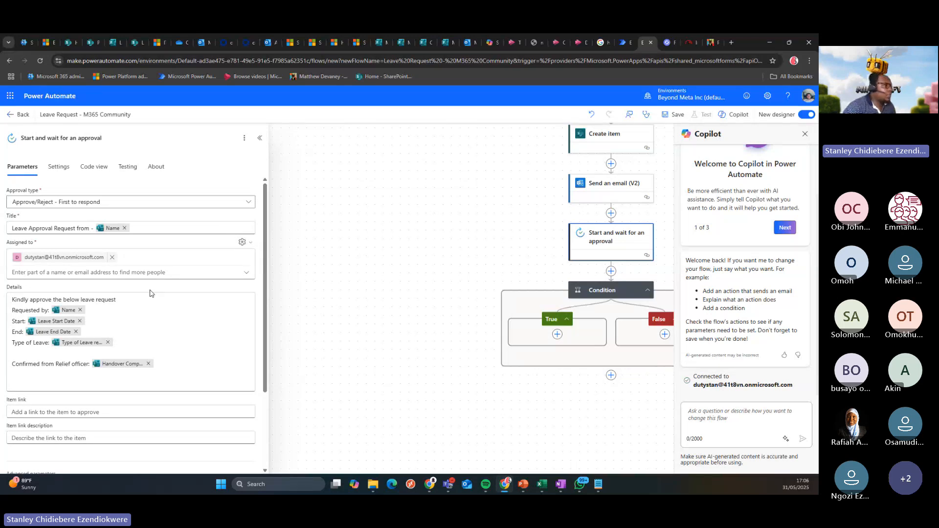
# Open the new flow's empty Condition and check how the Condition in the existing Leave Request Flow is set up
pyautogui.click(608, 294)
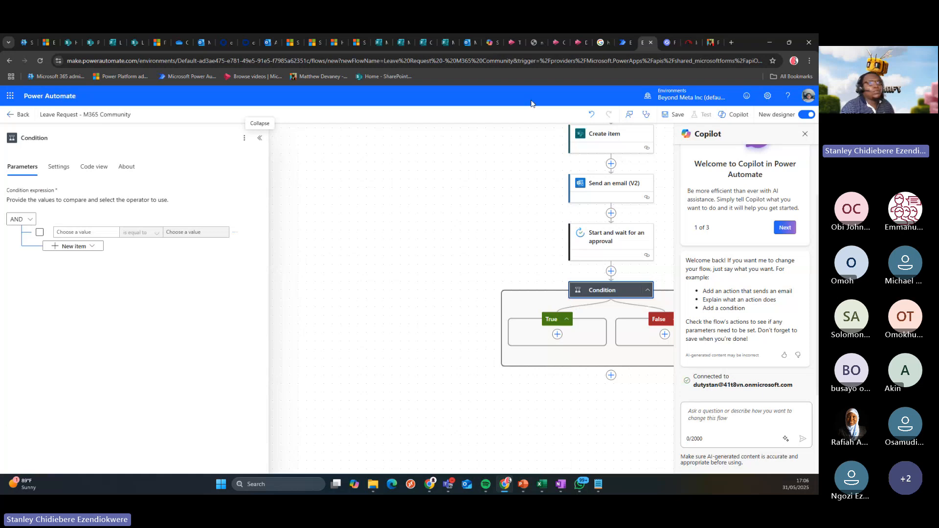
pyautogui.click(623, 42)
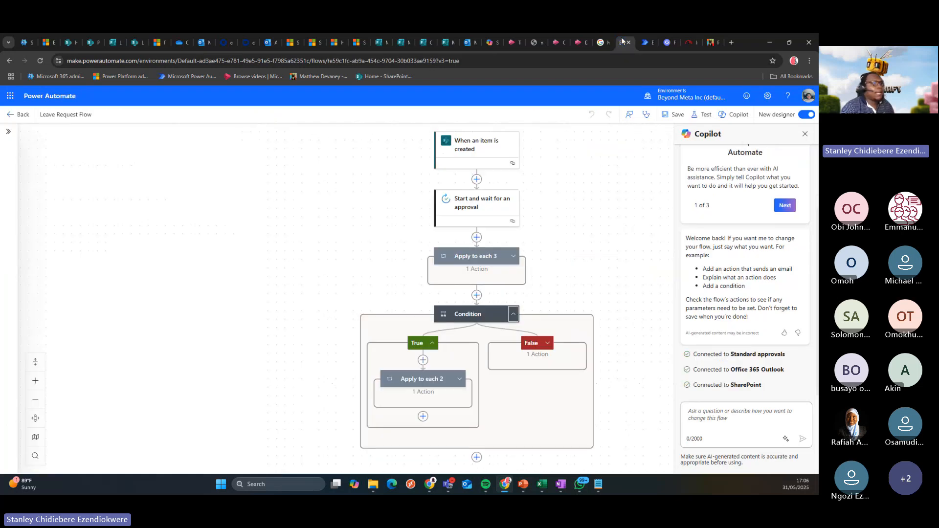
pyautogui.click(469, 314)
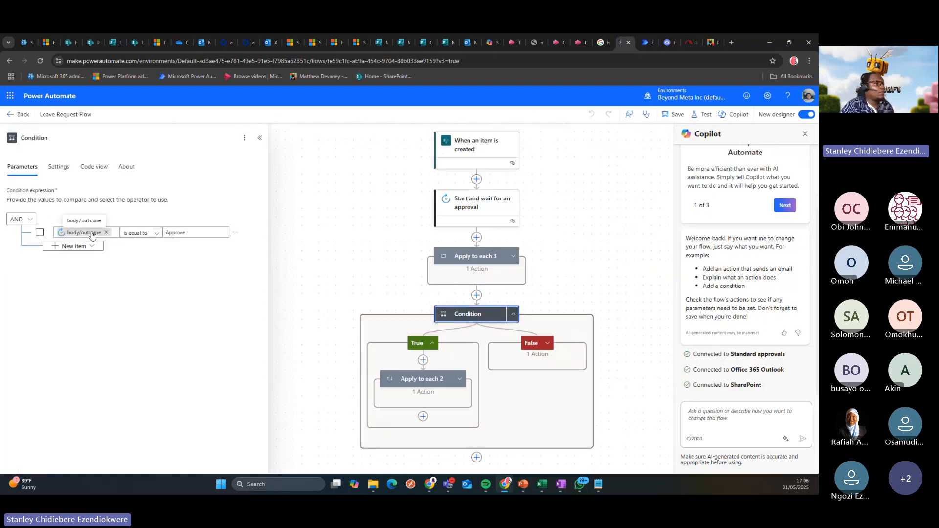
pyautogui.click(647, 41)
# Insert the approval's Outcome dynamic value as the first value of the Condition in the Leave Request - M365 Community flow
pyautogui.click(78, 232)
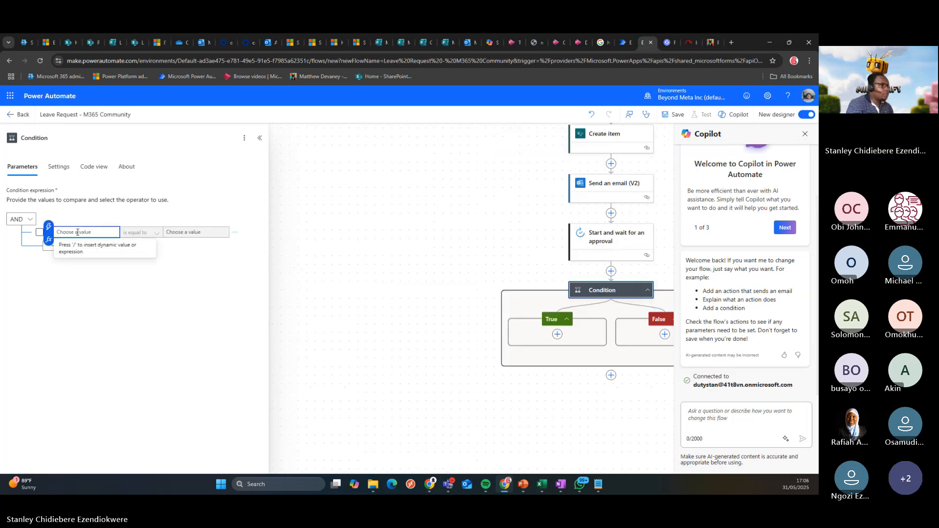
pyautogui.write('bo')
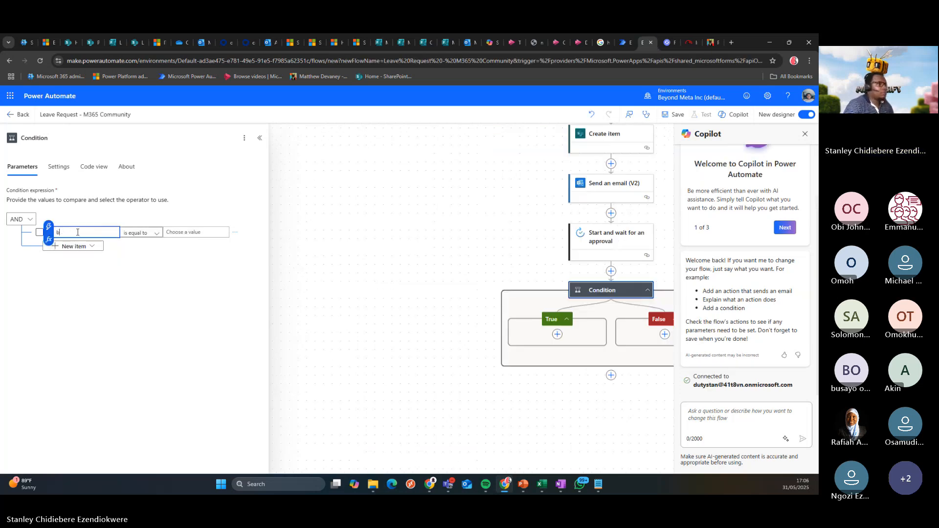
pyautogui.press('BackSpace')
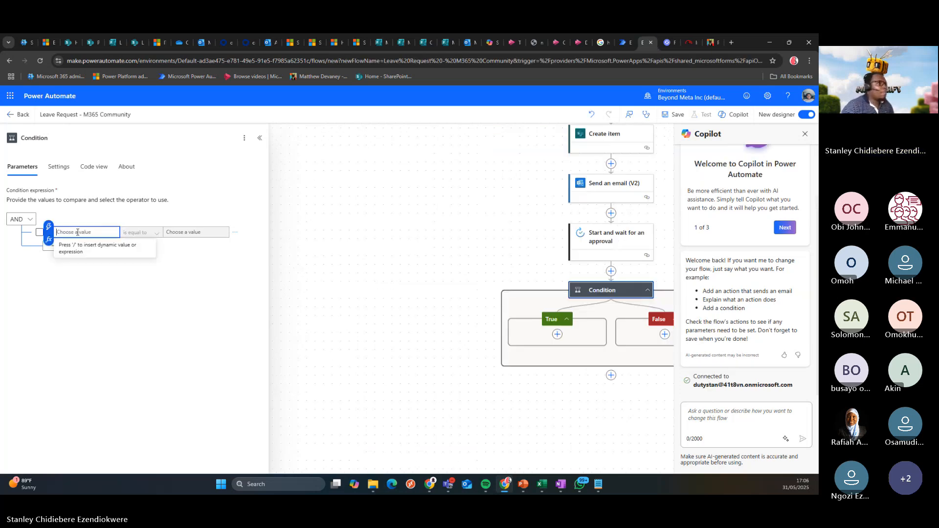
pyautogui.click(50, 226)
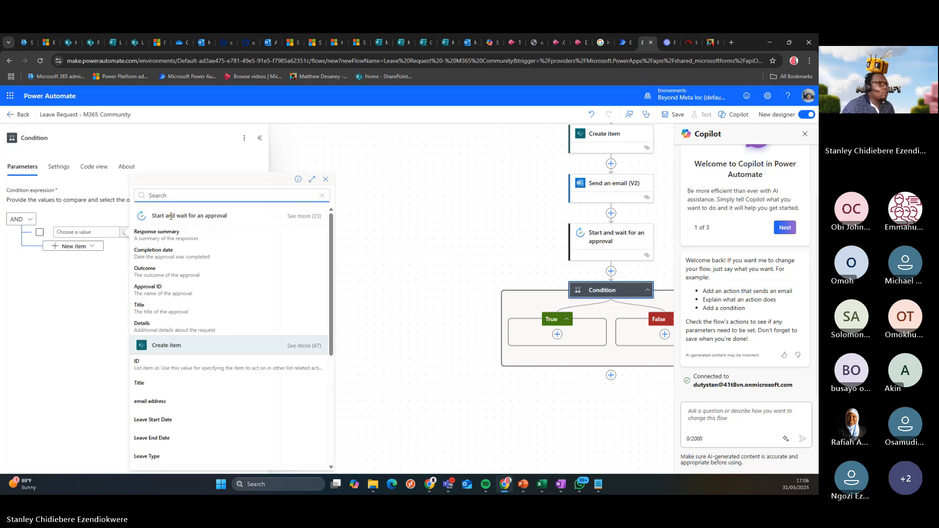
pyautogui.click(162, 272)
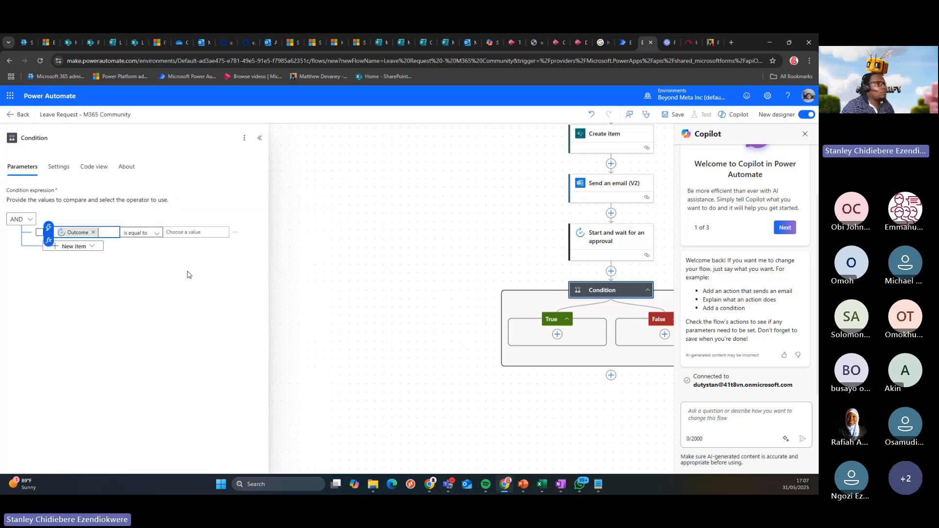
pyautogui.press('BackSpace')
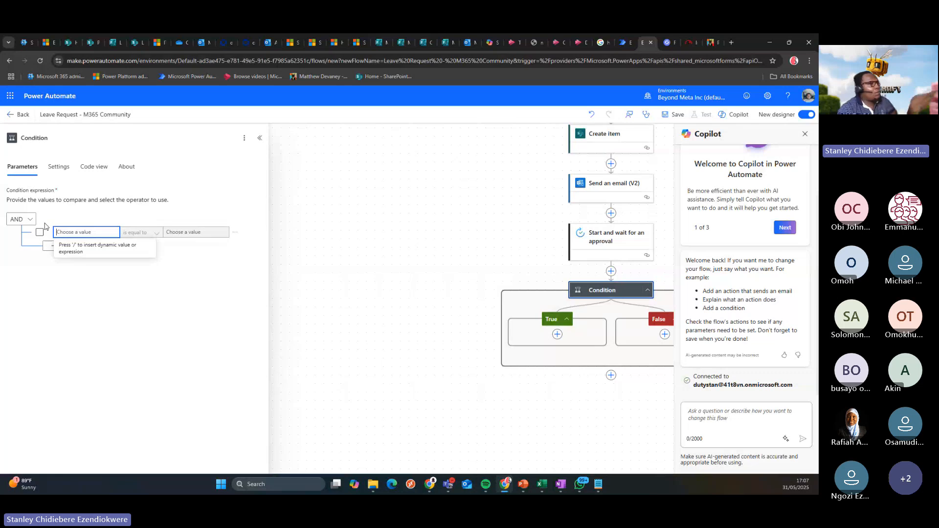
pyautogui.press('/')
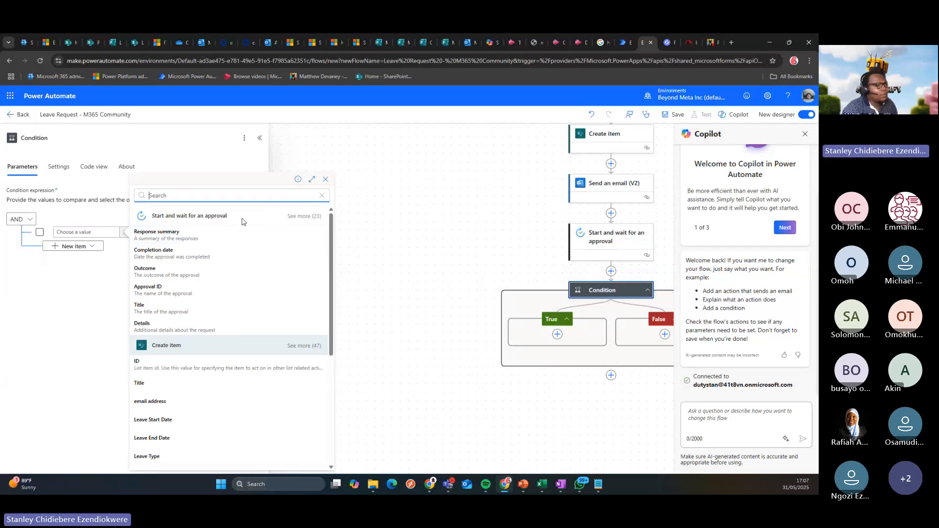
pyautogui.click(187, 273)
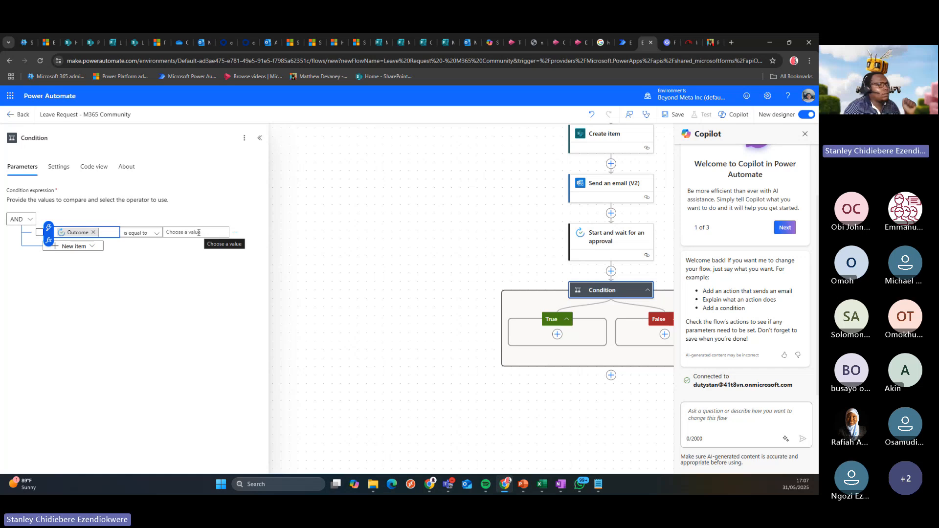
# Set the Condition's comparison value to Approve, checking it against the Condition in the Leave Request Flow
pyautogui.click(627, 42)
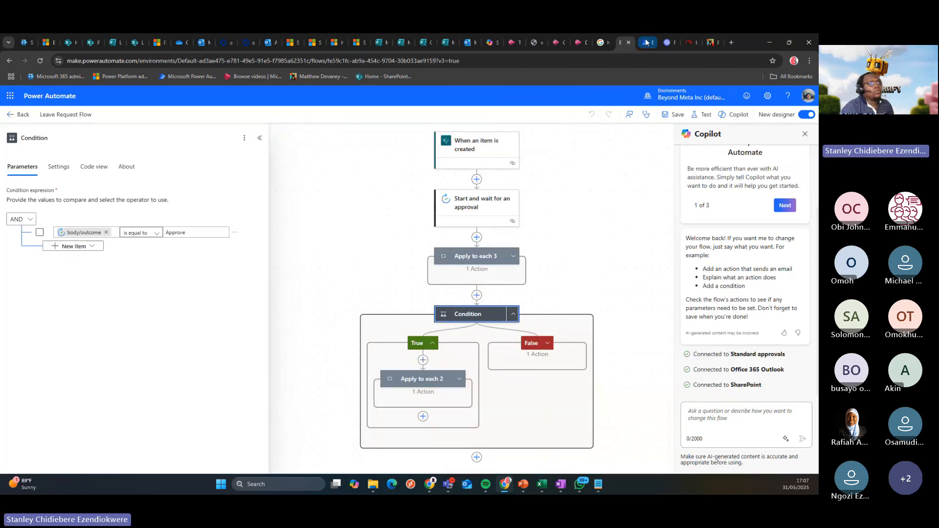
pyautogui.click(646, 42)
pyautogui.click(186, 231)
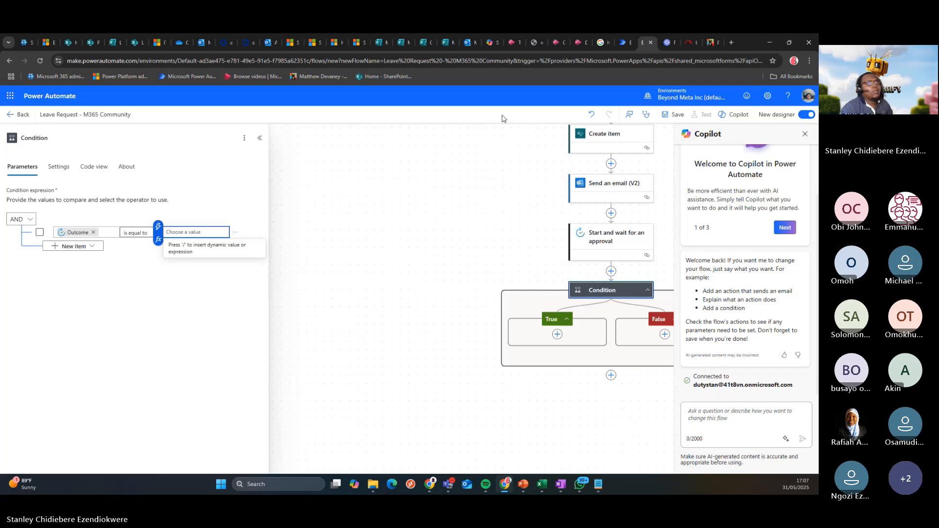
pyautogui.click(623, 43)
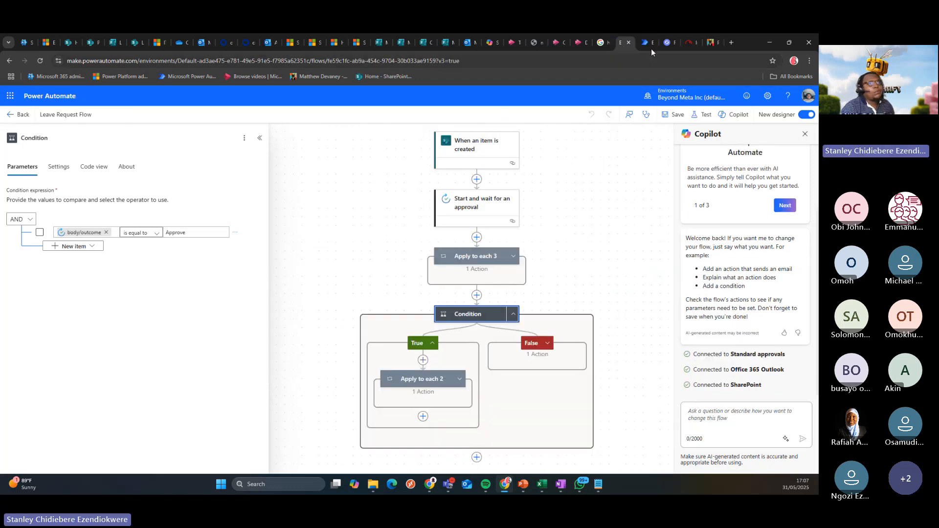
pyautogui.click(646, 43)
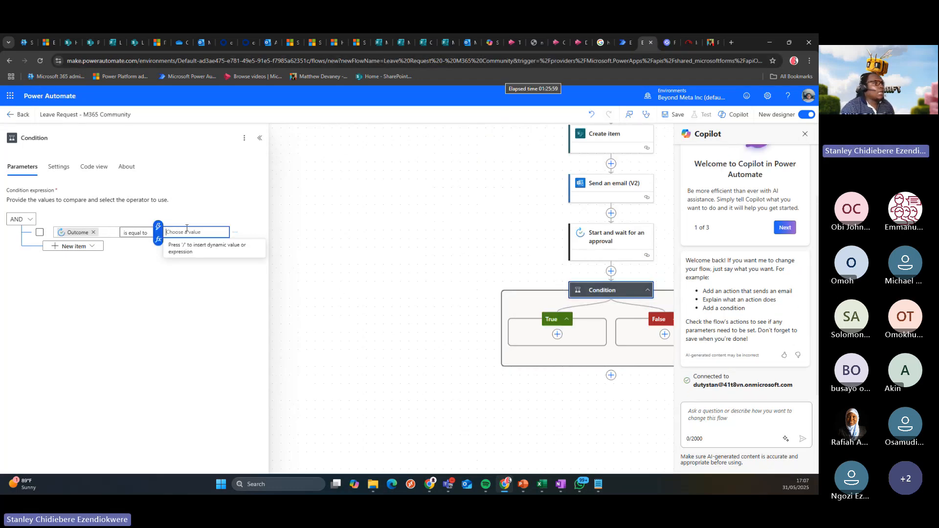
pyautogui.write('Approve')
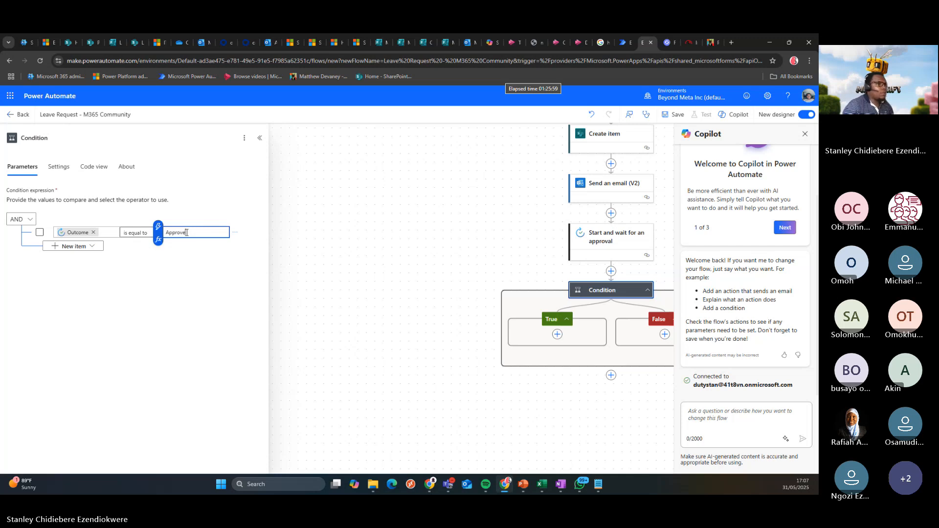
pyautogui.click(199, 266)
pyautogui.click(628, 42)
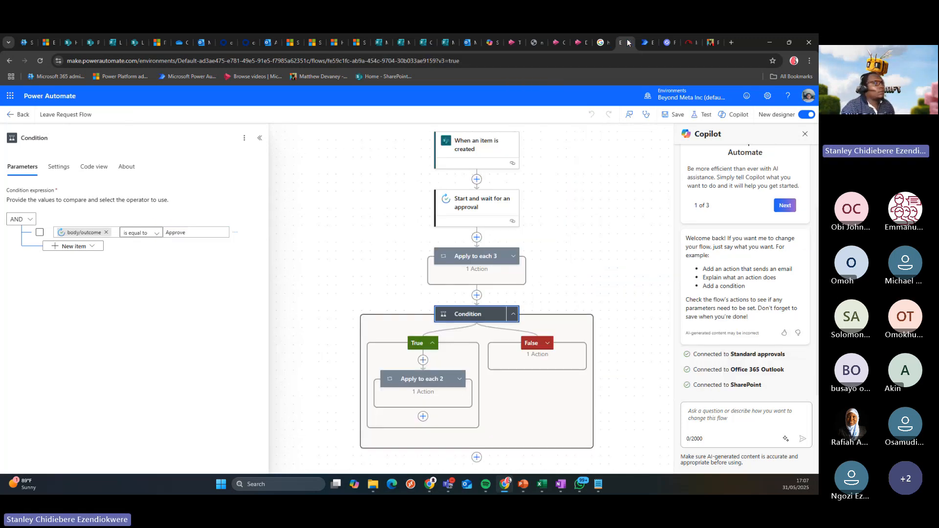
pyautogui.click(650, 41)
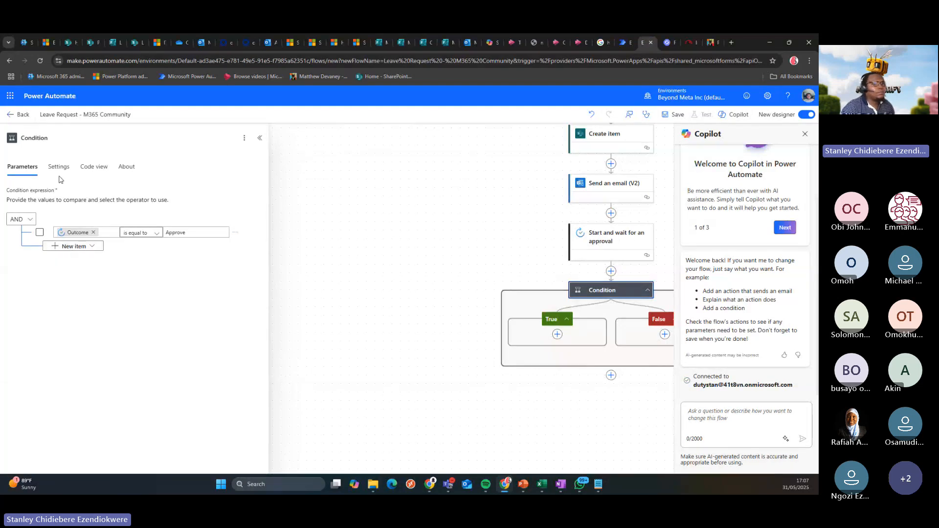
pyautogui.click(521, 250)
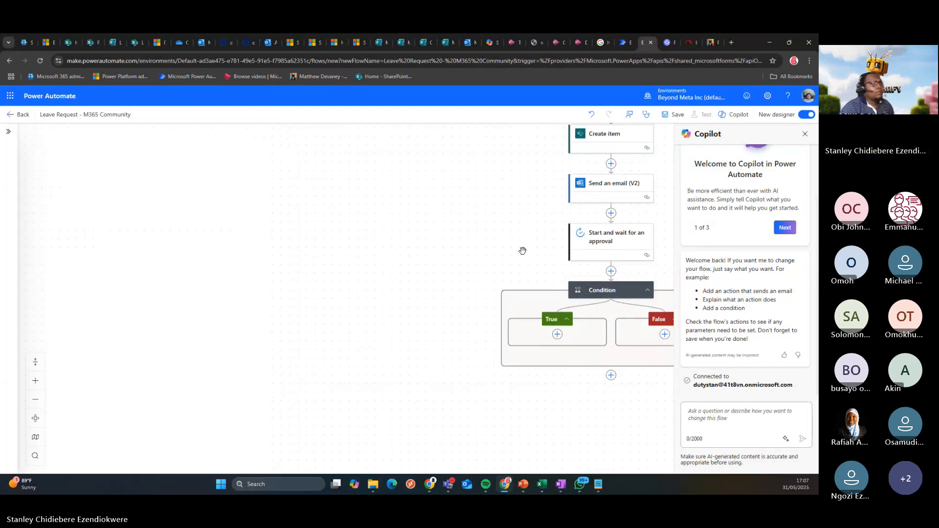
pyautogui.click(607, 291)
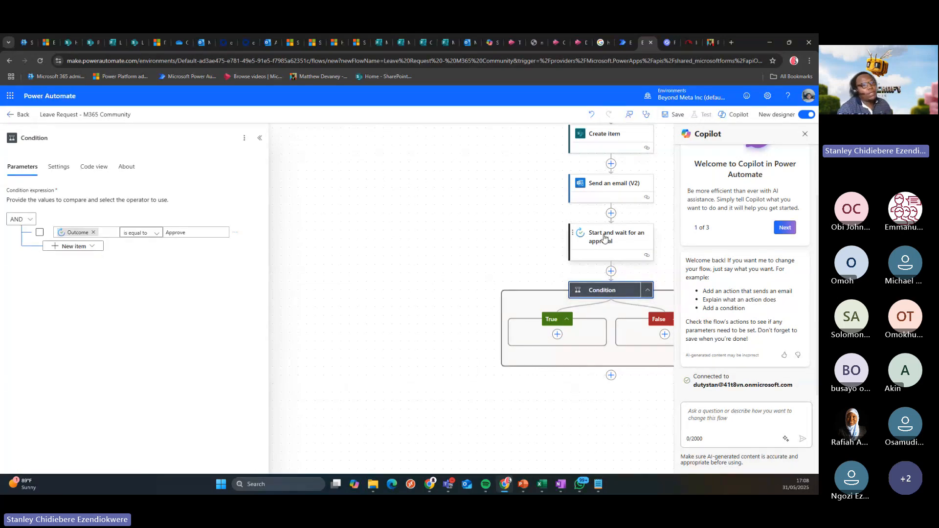
pyautogui.click(425, 250)
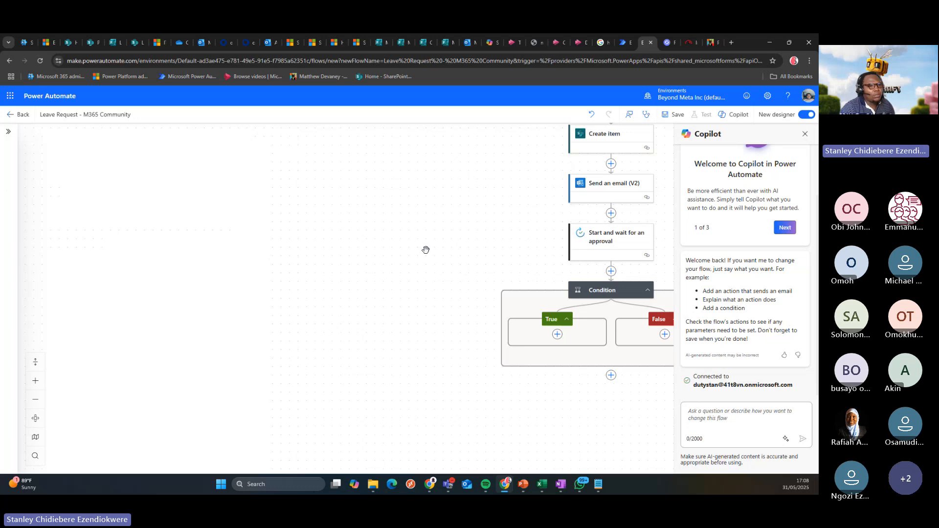
pyautogui.moveTo(478, 255); pyautogui.dragTo(289, 275)
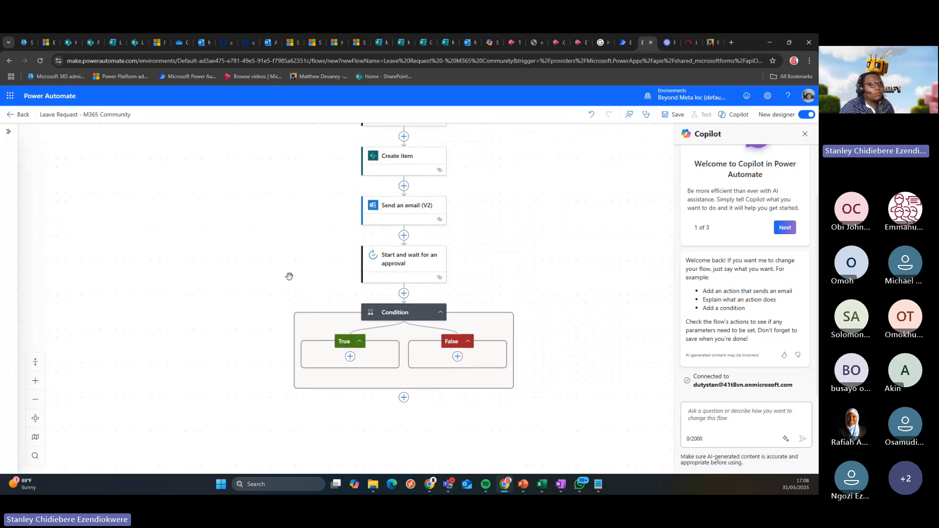
# Examine the settings, code view, testing and about information of the Start and wait for an approval action
pyautogui.click(422, 258)
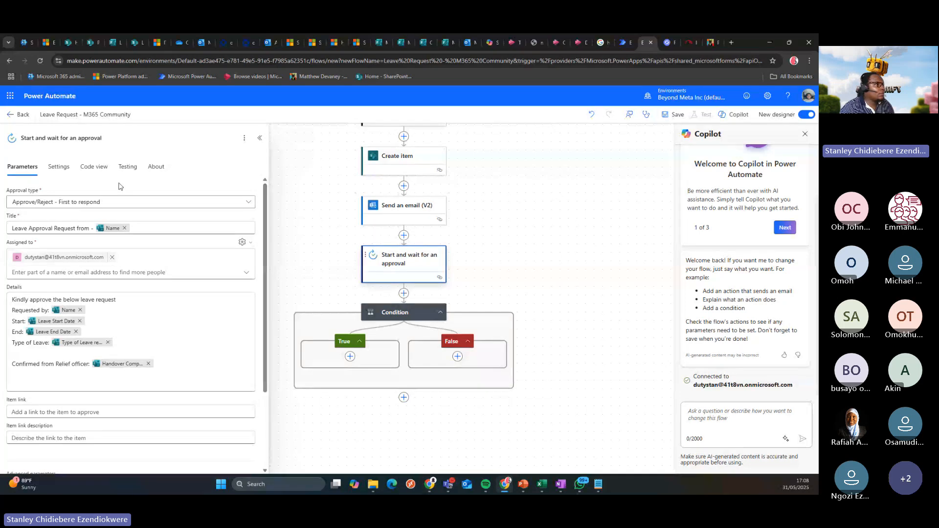
pyautogui.click(57, 167)
pyautogui.scroll(-2, 68, 262)
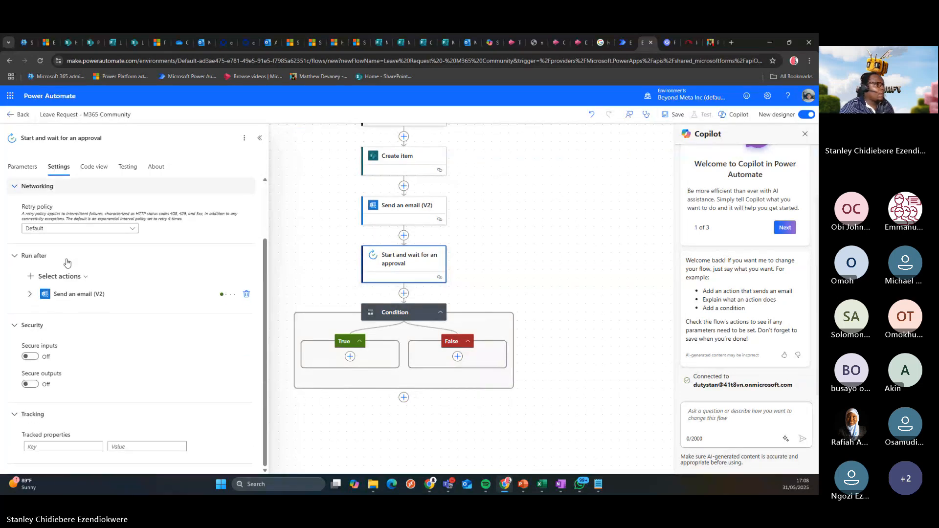
pyautogui.click(94, 167)
pyautogui.click(127, 167)
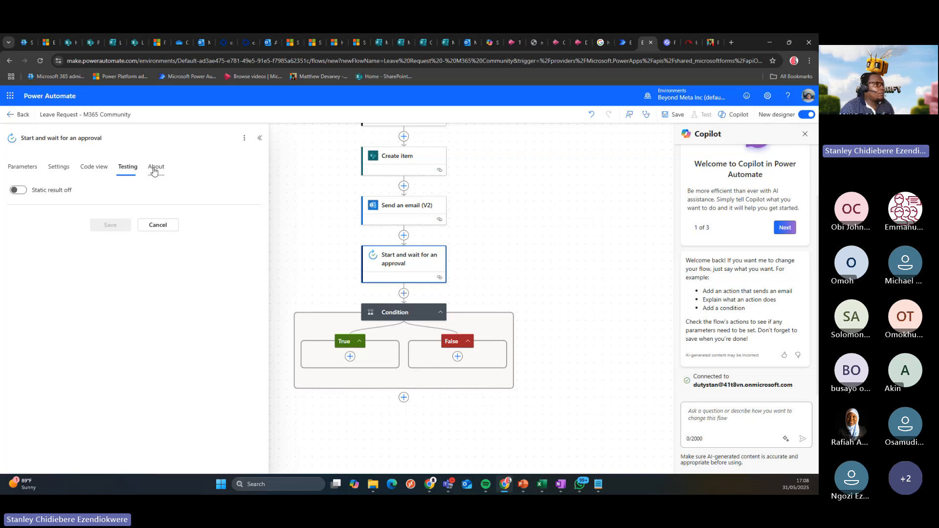
pyautogui.click(155, 168)
pyautogui.click(13, 168)
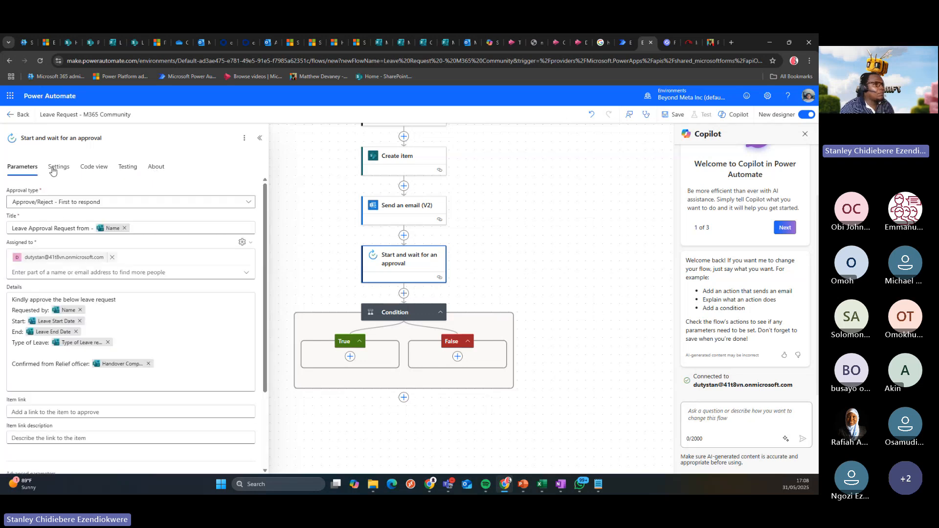
# Look through the commands available for the Start and wait for an approval action
pyautogui.click(244, 138)
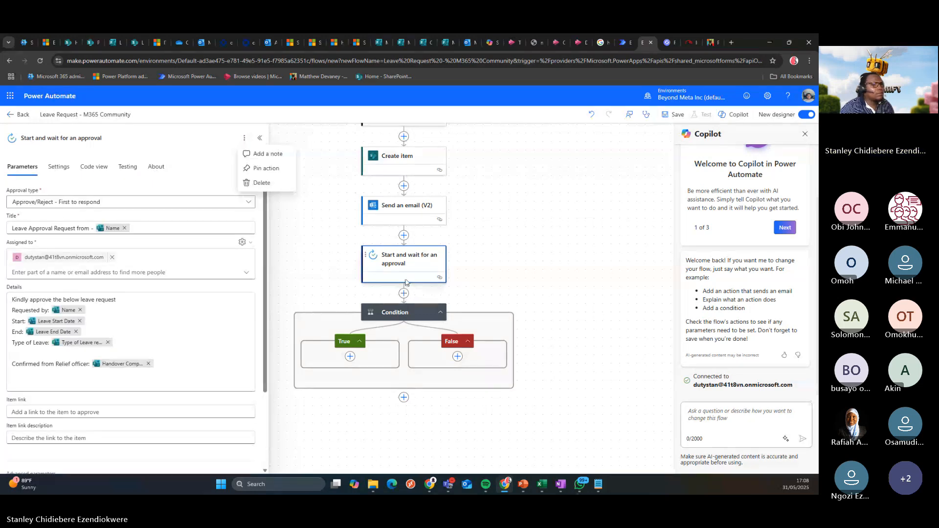
pyautogui.click(410, 264)
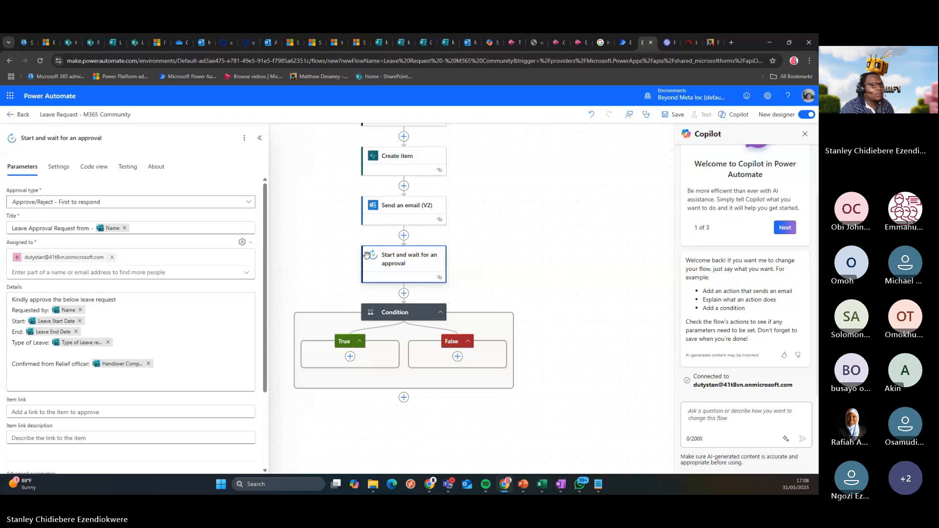
pyautogui.rightClick(396, 259)
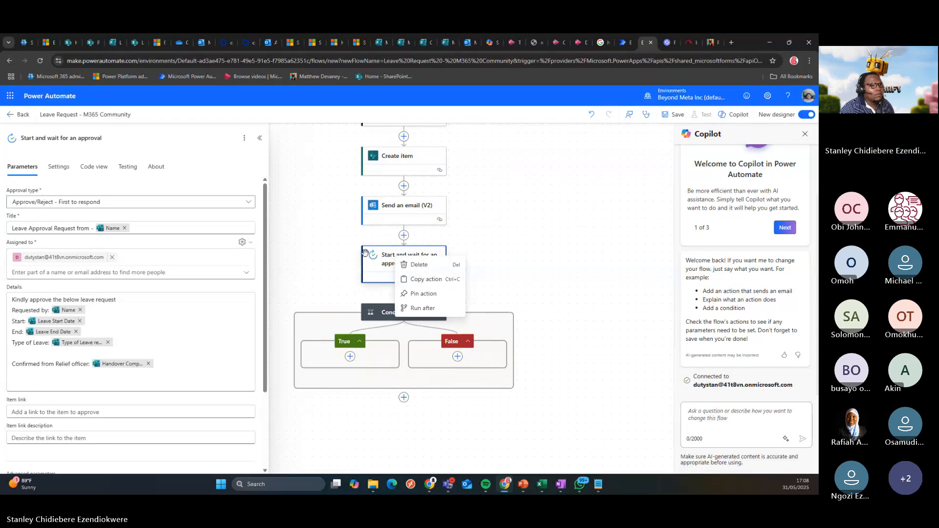
pyautogui.click(393, 271)
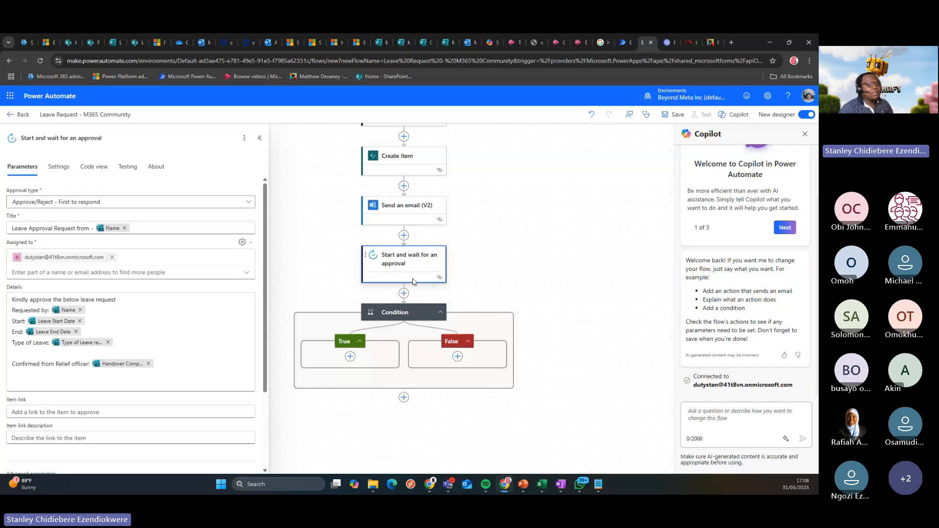
# Examine the settings, code view and about information of the Send an email (V2) action
pyautogui.click(366, 205)
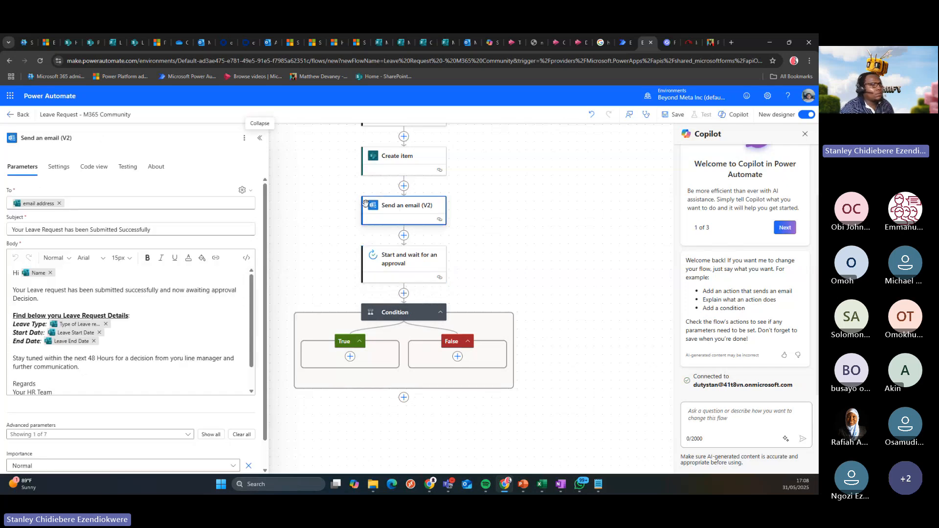
pyautogui.click(59, 167)
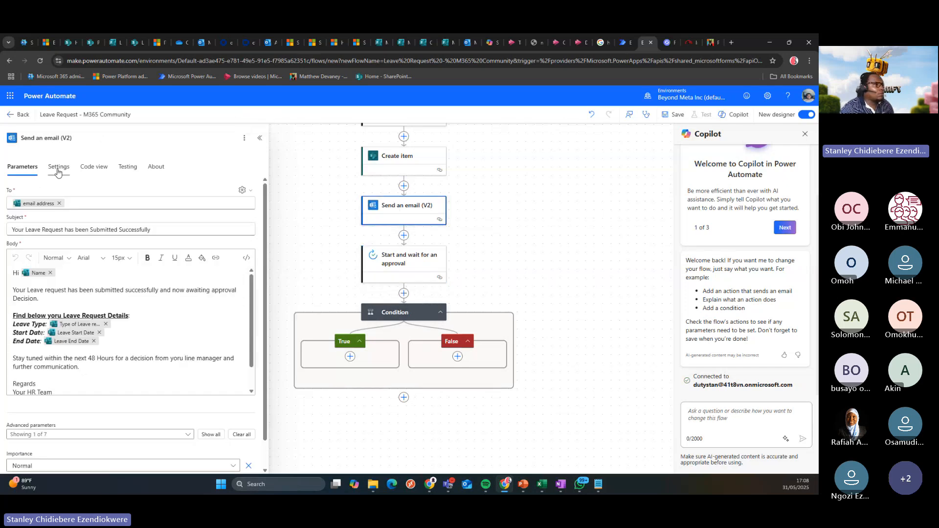
pyautogui.click(94, 168)
pyautogui.click(155, 166)
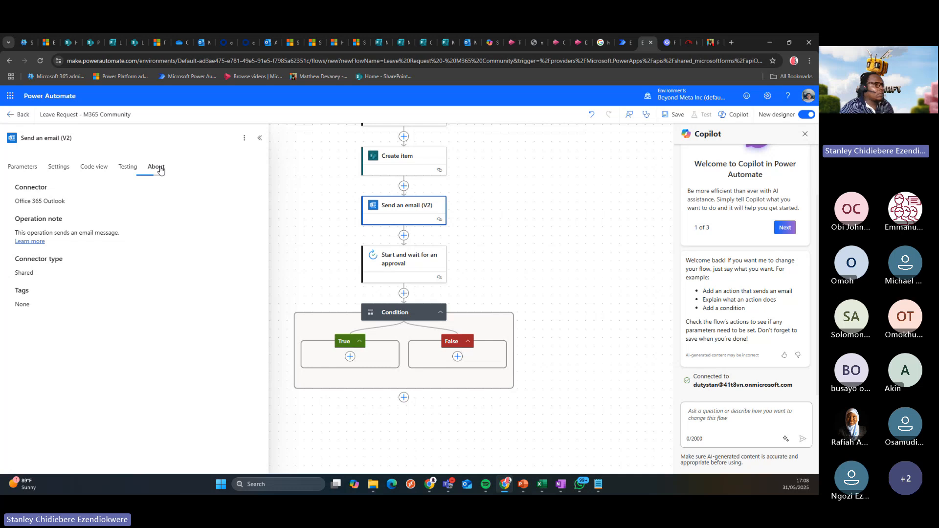
# Review the parameters of the Send an email (V2) and Start and wait for an approval actions
pyautogui.click(42, 167)
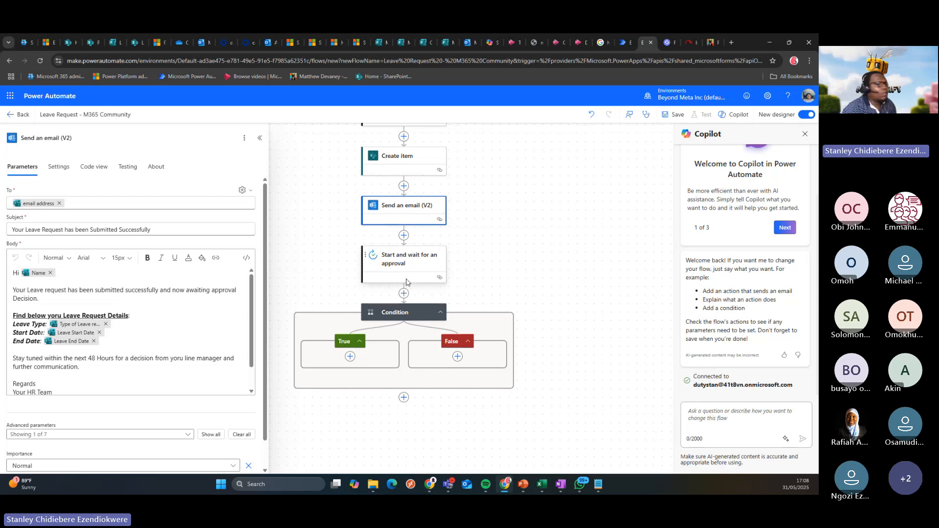
pyautogui.scroll(1, 406, 283)
pyautogui.scroll(-2, 398, 318)
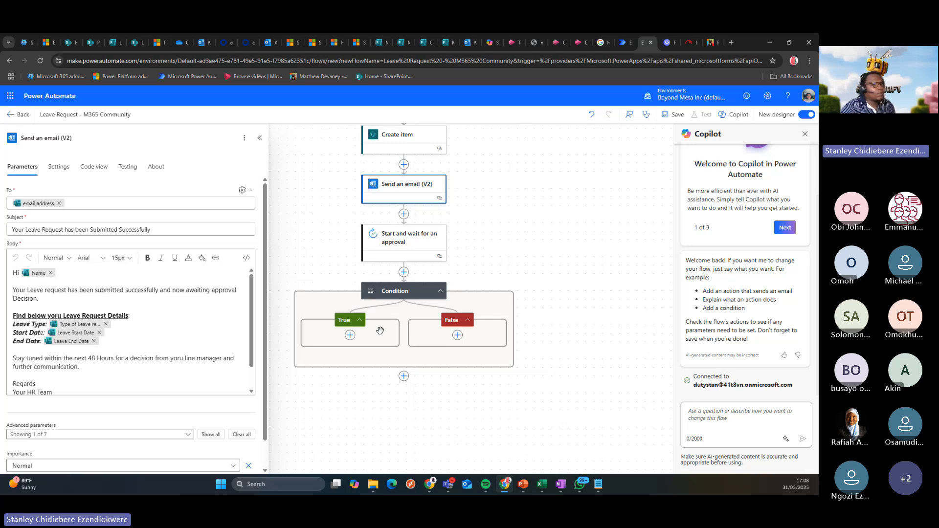
pyautogui.click(400, 243)
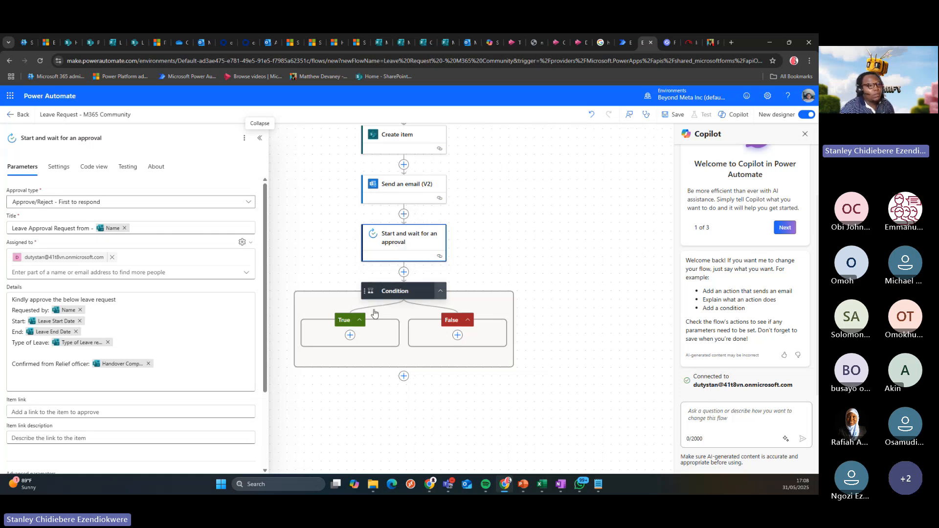
# Add an Office 365 Outlook Send an email (V2) action to the Condition's True branch
pyautogui.click(350, 340)
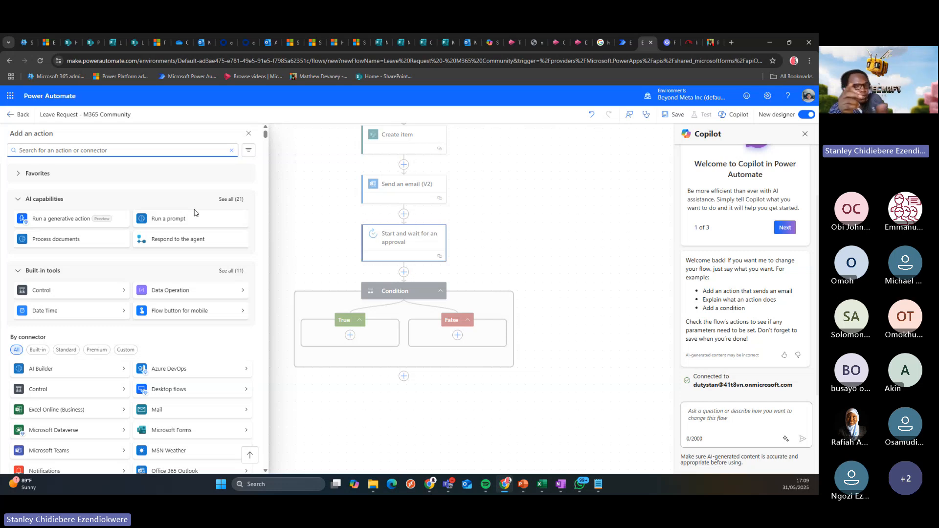
pyautogui.click(272, 238)
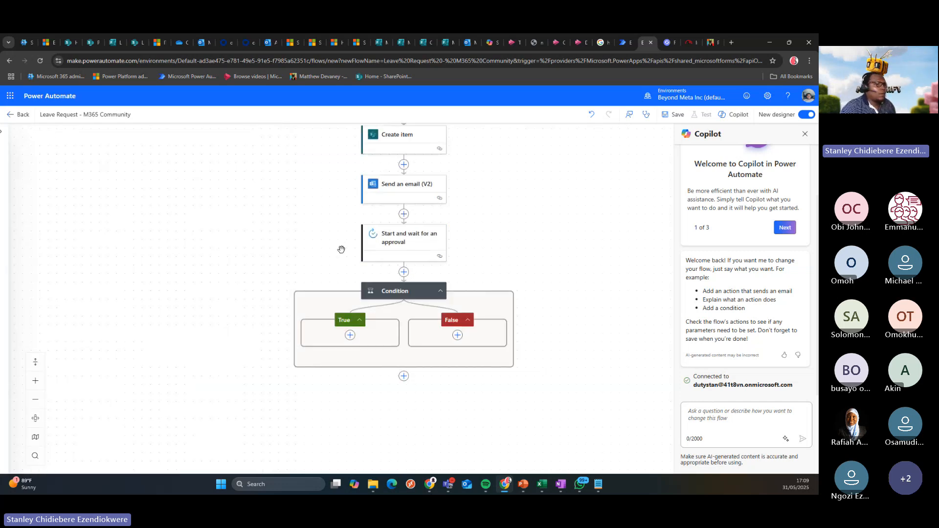
pyautogui.click(349, 335)
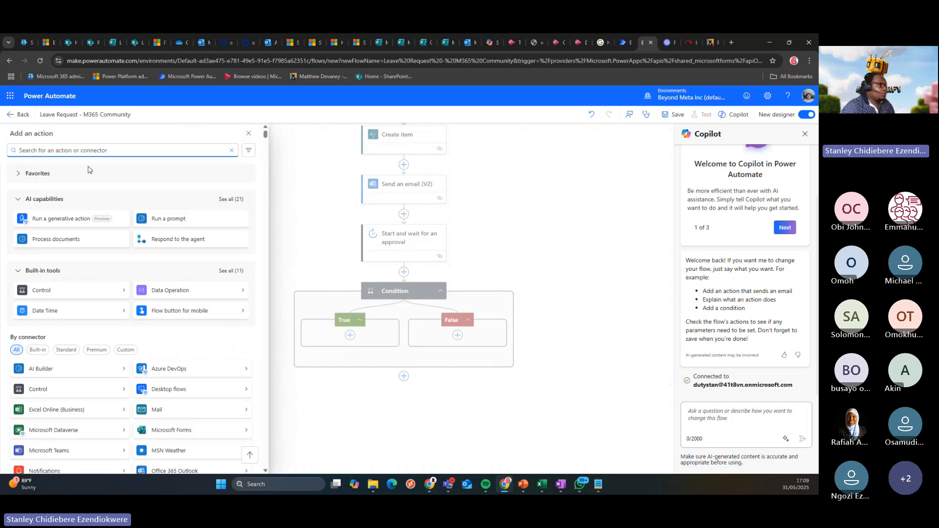
pyautogui.write('send')
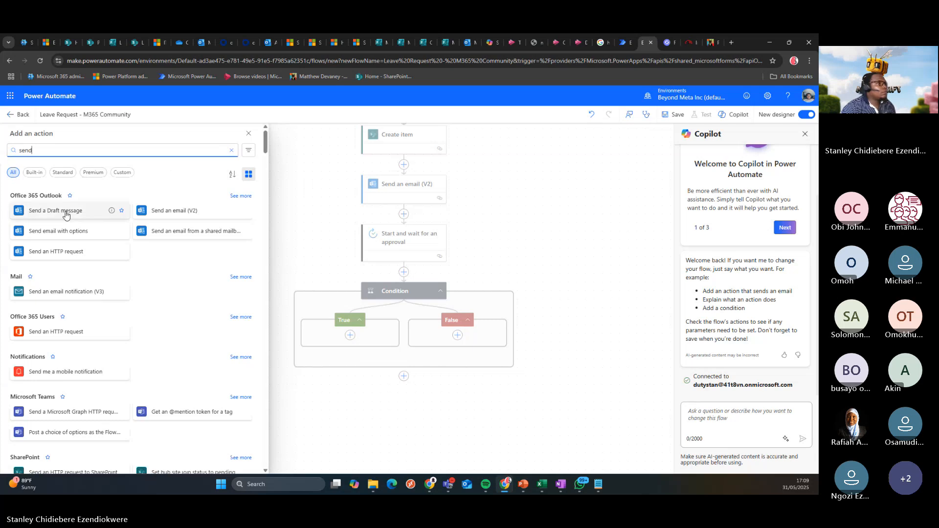
pyautogui.click(178, 210)
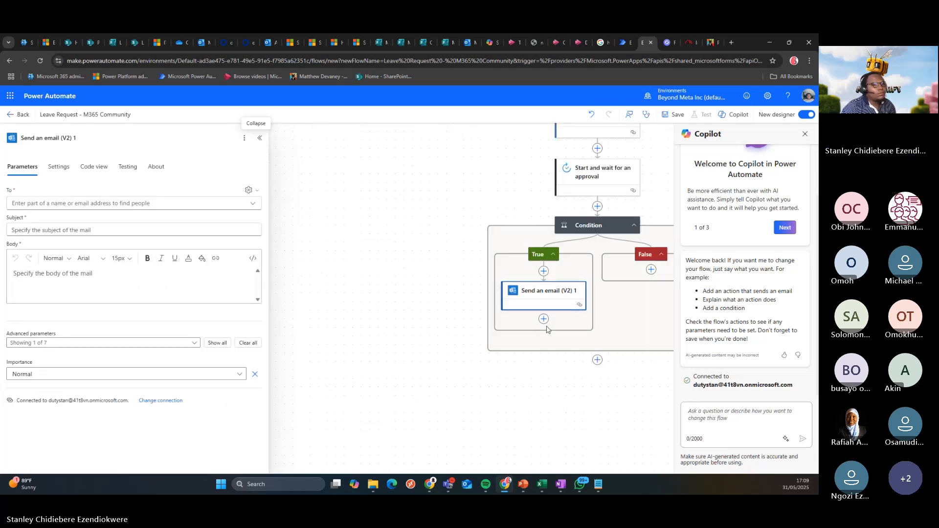
# Add a second Send an email (V2) action below the first one in the True branch
pyautogui.click(543, 319)
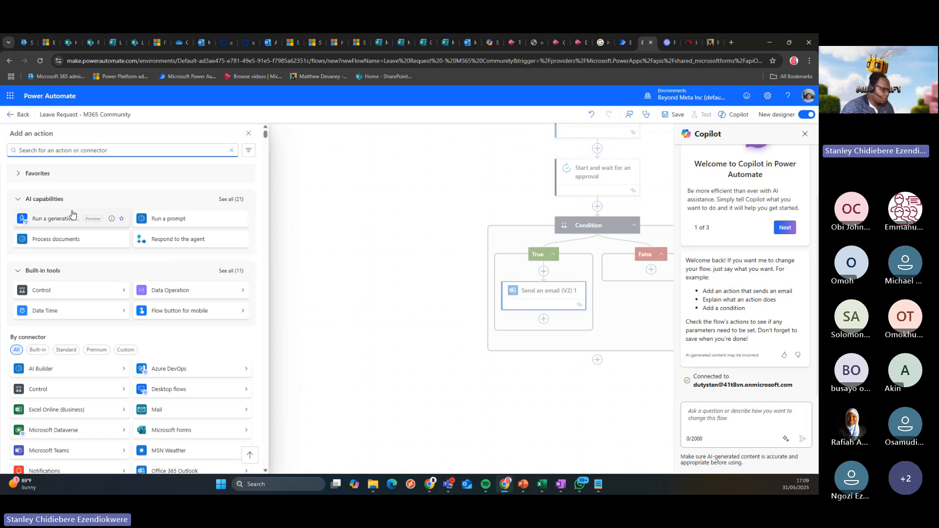
pyautogui.write('send')
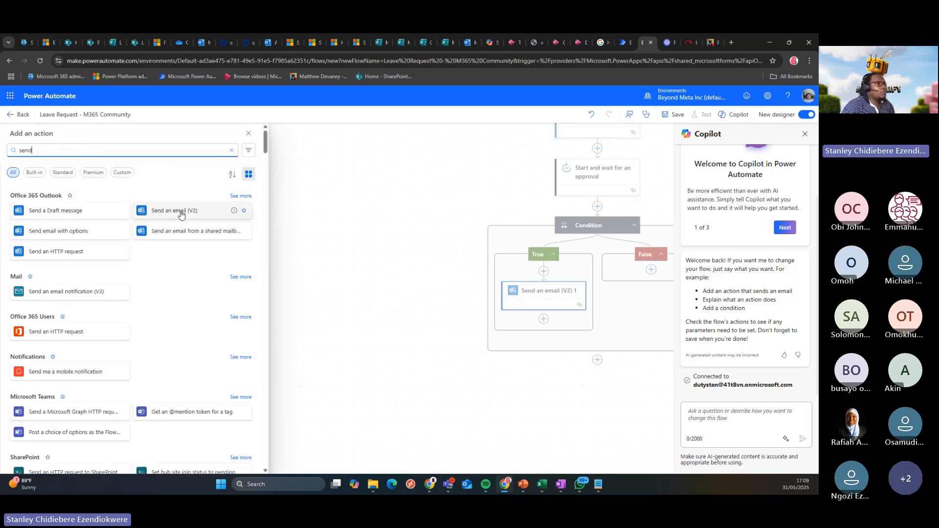
pyautogui.click(179, 211)
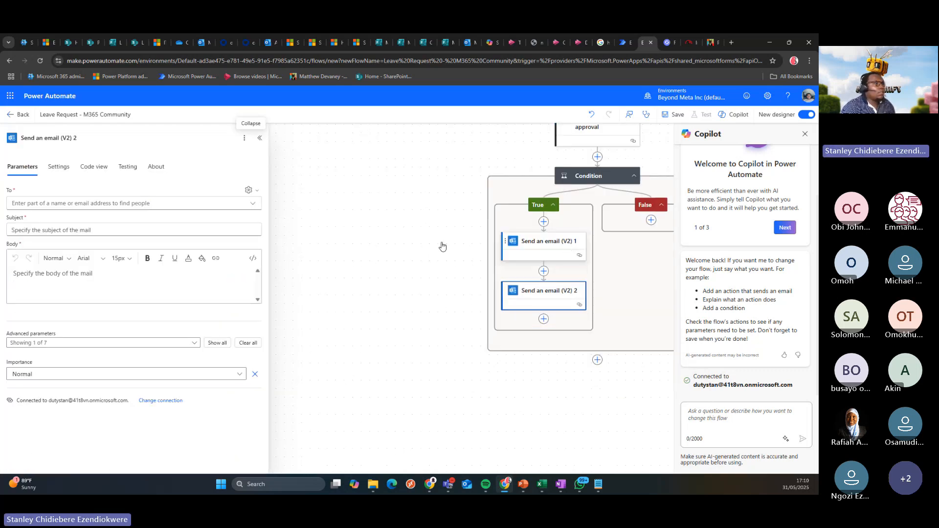
# Set the second True-branch email's recipient to the email address dynamic value from Get response details
pyautogui.click(72, 204)
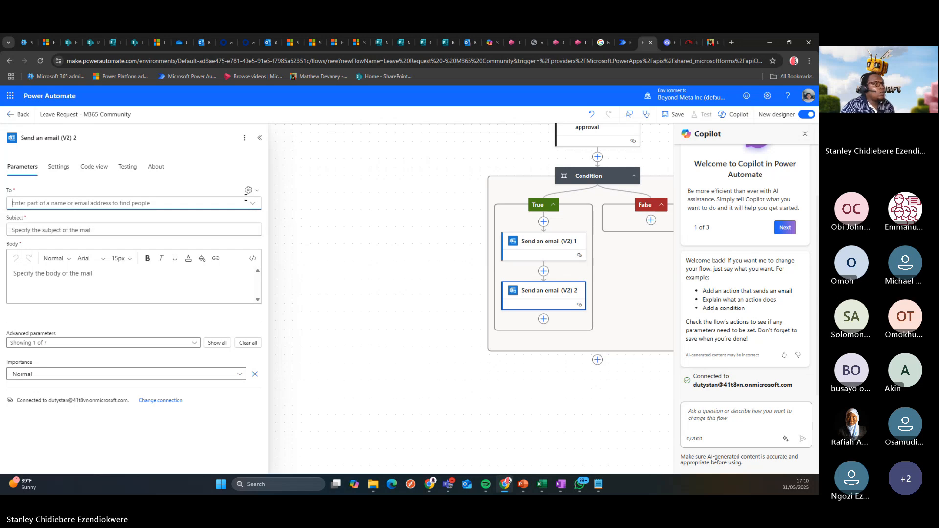
pyautogui.click(248, 190)
pyautogui.click(219, 204)
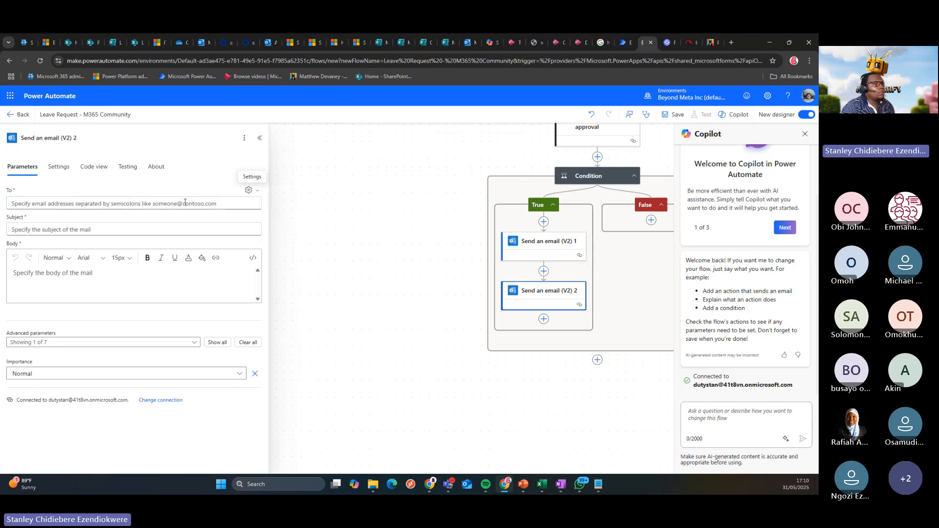
pyautogui.click(219, 204)
pyautogui.click(264, 198)
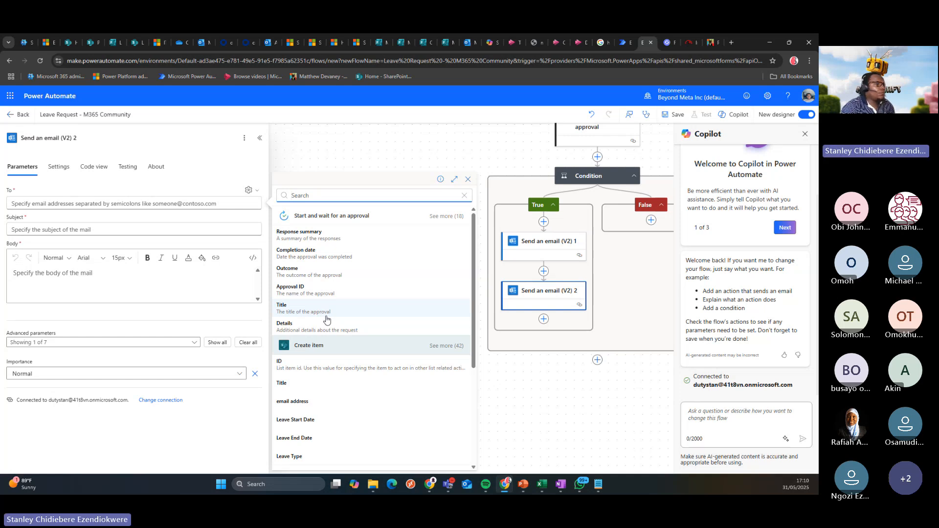
pyautogui.scroll(-2, 329, 384)
pyautogui.scroll(-1, 329, 384)
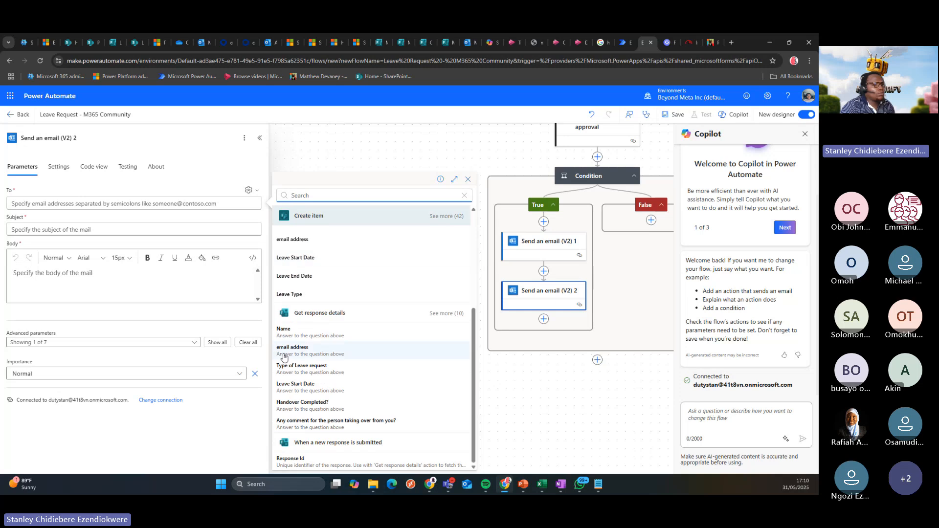
pyautogui.click(294, 409)
# Set the email's subject to "Leave Request Approved!"
pyautogui.click(67, 229)
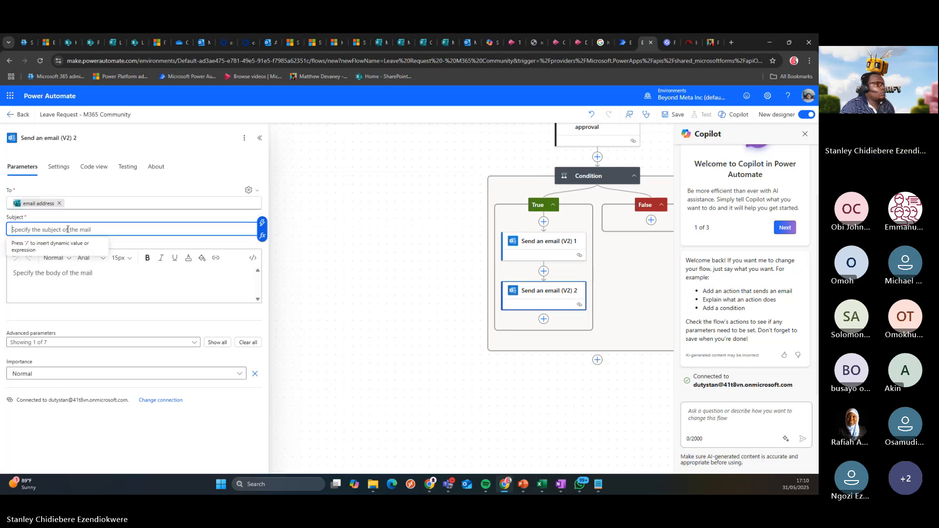
pyautogui.write('L')
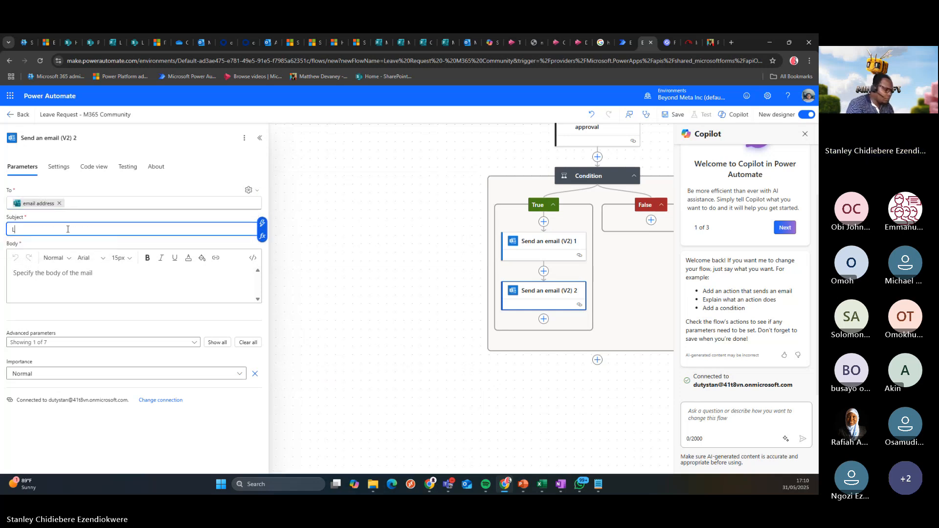
pyautogui.write('eave Request App')
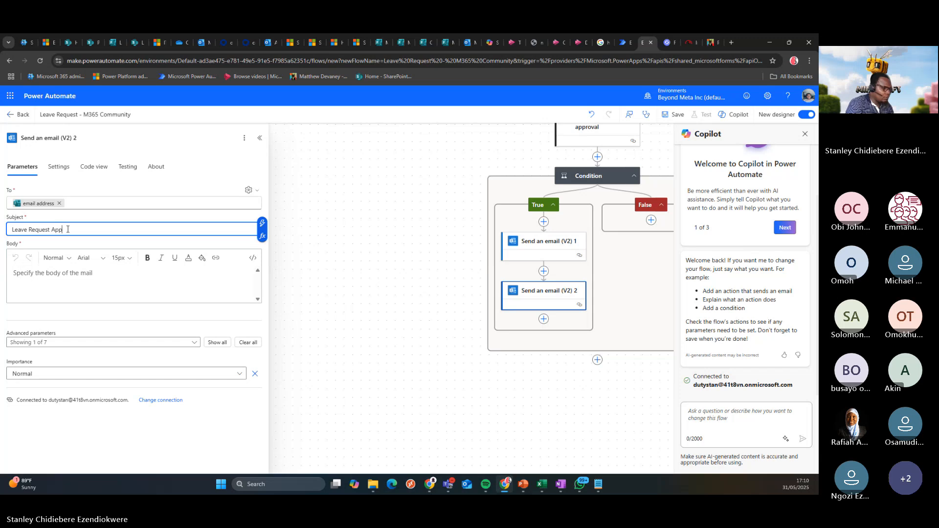
pyautogui.write('roved!')
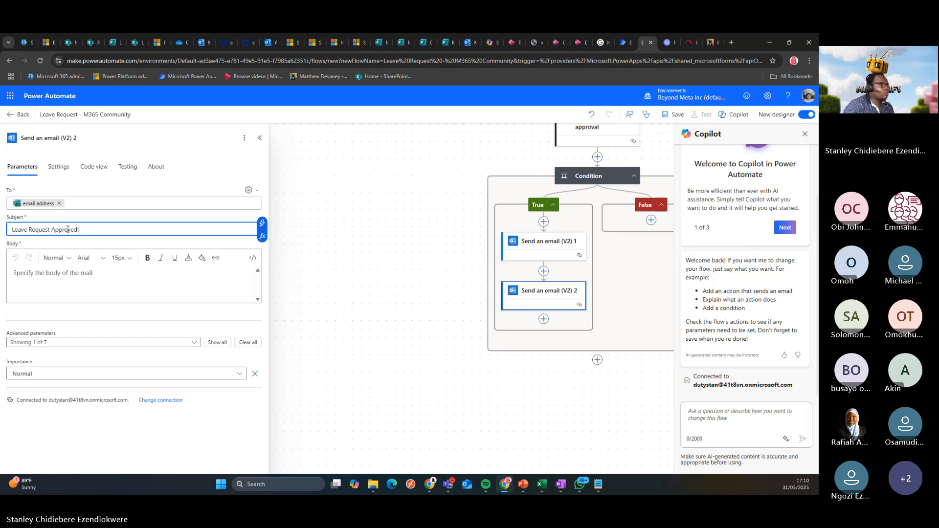
# Write the email body "Kindly be inform that yoru leave has been approved and you can now proceed on yoru leave as planned."
pyautogui.click(56, 268)
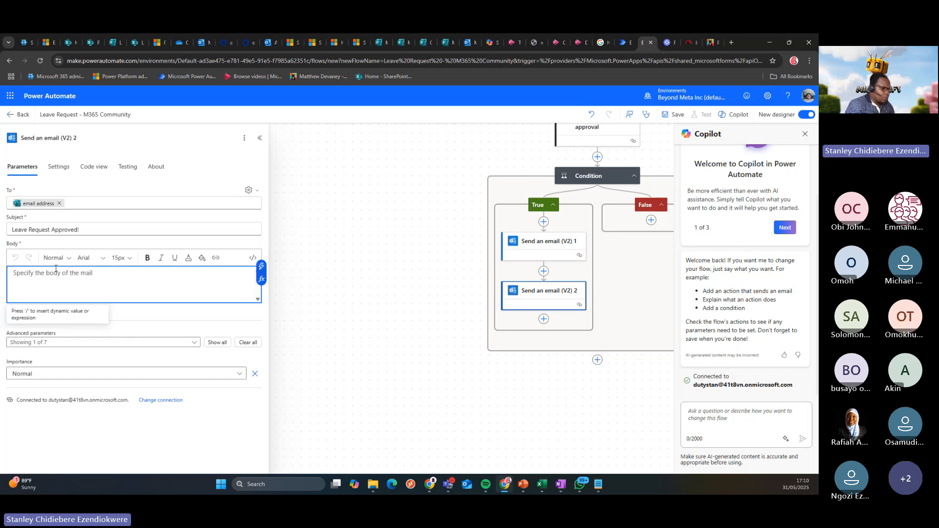
pyautogui.write('Ki')
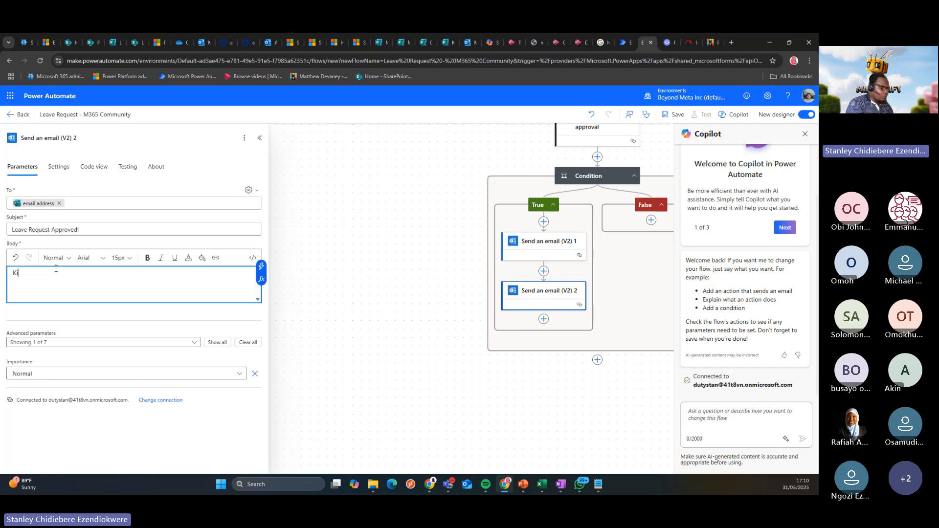
pyautogui.write('ndly be inform y')
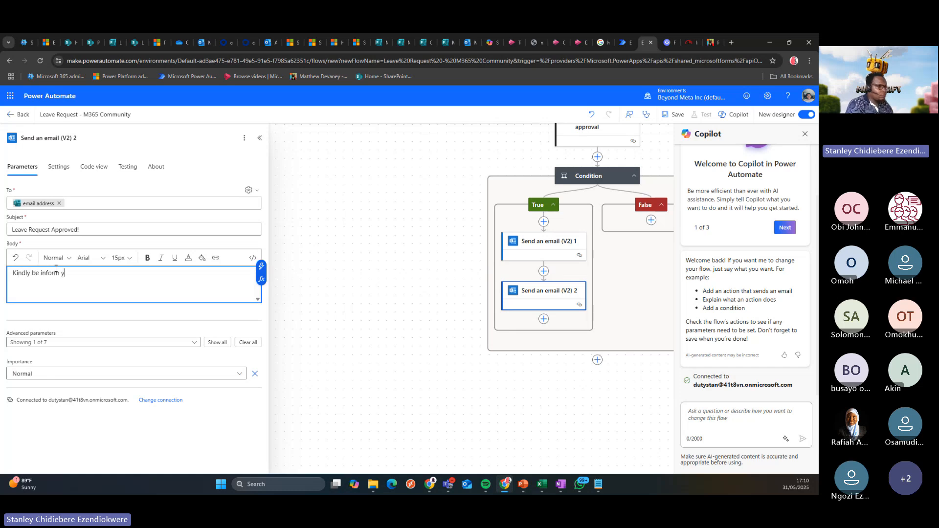
pyautogui.press('BackSpace')
pyautogui.write('that yo')
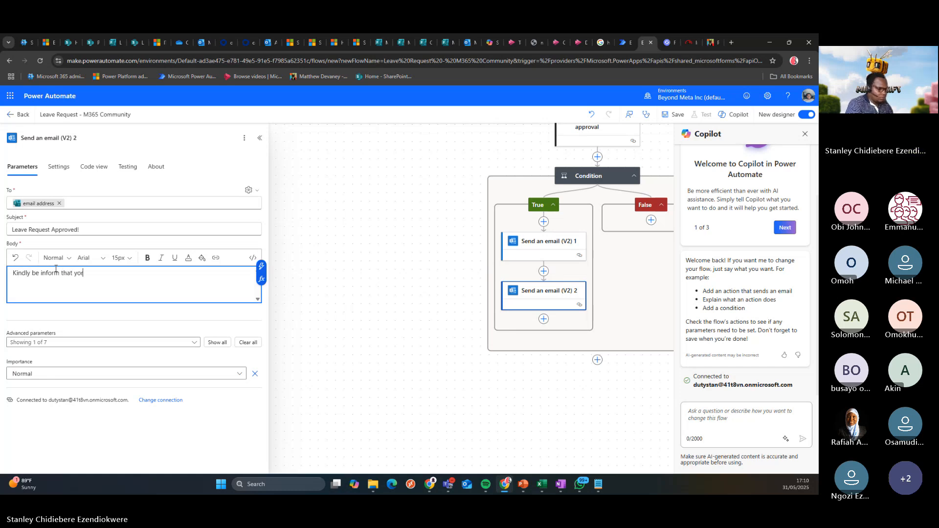
pyautogui.write('ru leave has been ap')
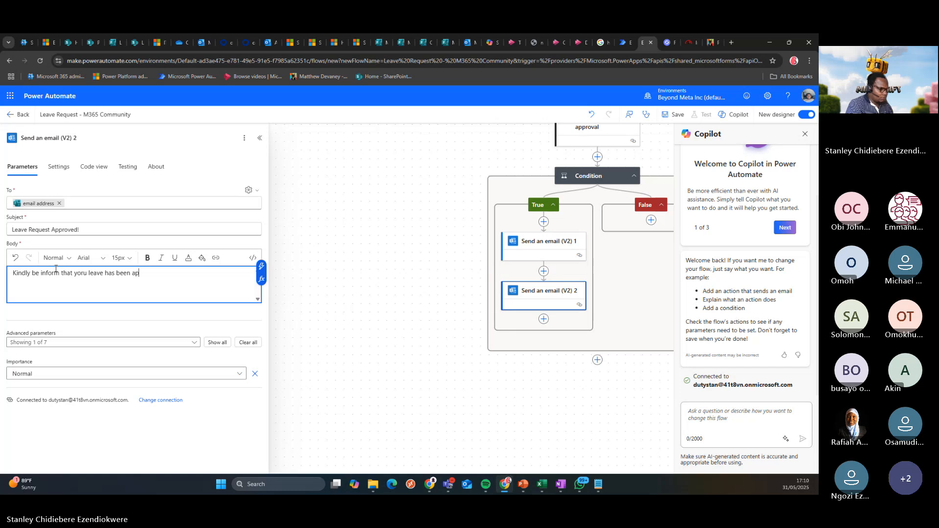
pyautogui.write('proved and yop')
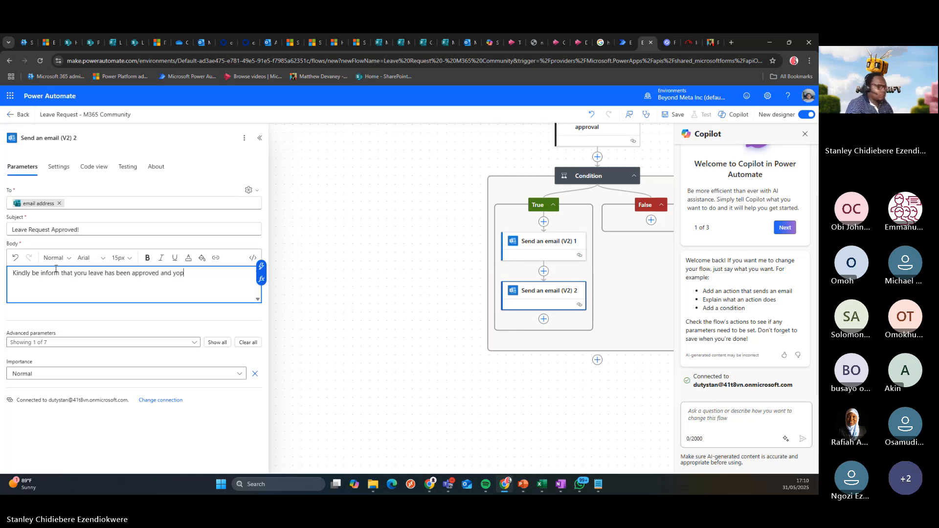
pyautogui.press('BackSpace')
pyautogui.write('u can now pro')
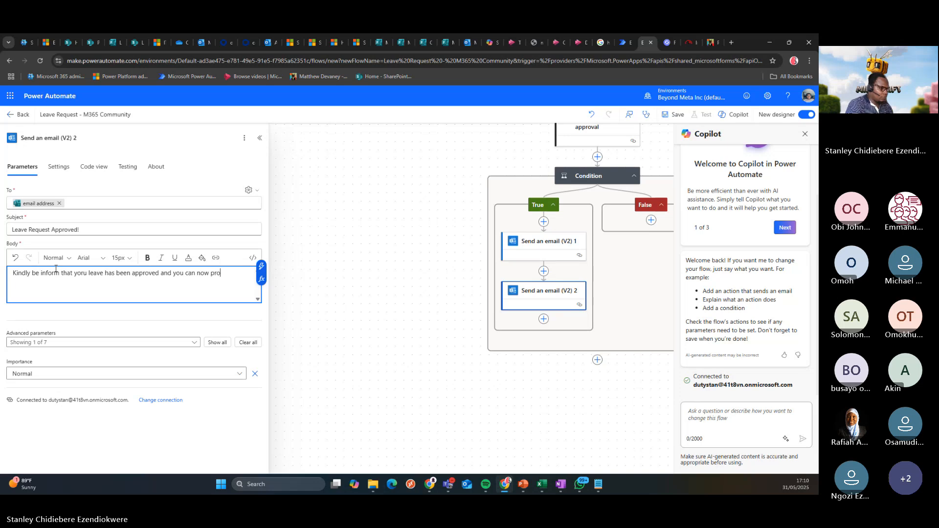
pyautogui.write('ceed on yoru lea')
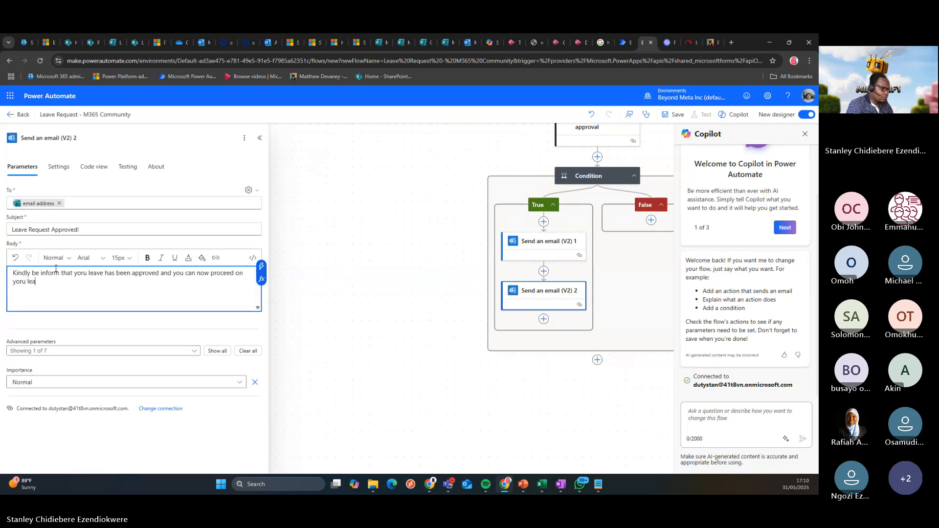
pyautogui.write('ve as pla')
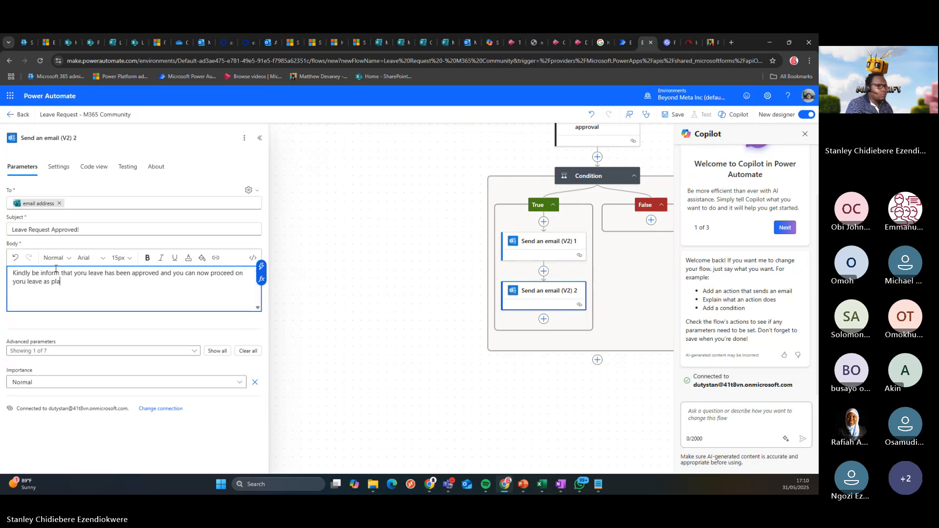
pyautogui.press('BackSpace')
pyautogui.write('ane')
pyautogui.press('BackSpace')
pyautogui.press('BackSpace')
pyautogui.press('BackSpace')
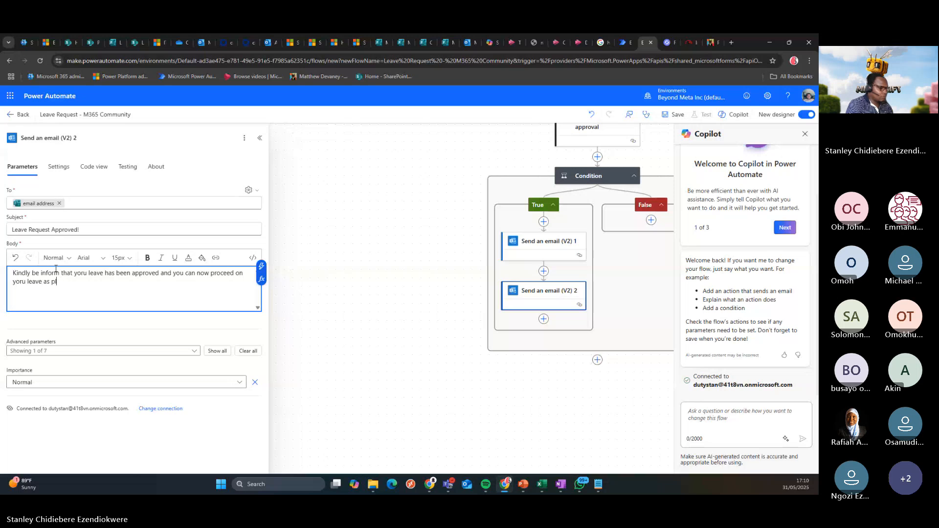
pyautogui.write('anned.')
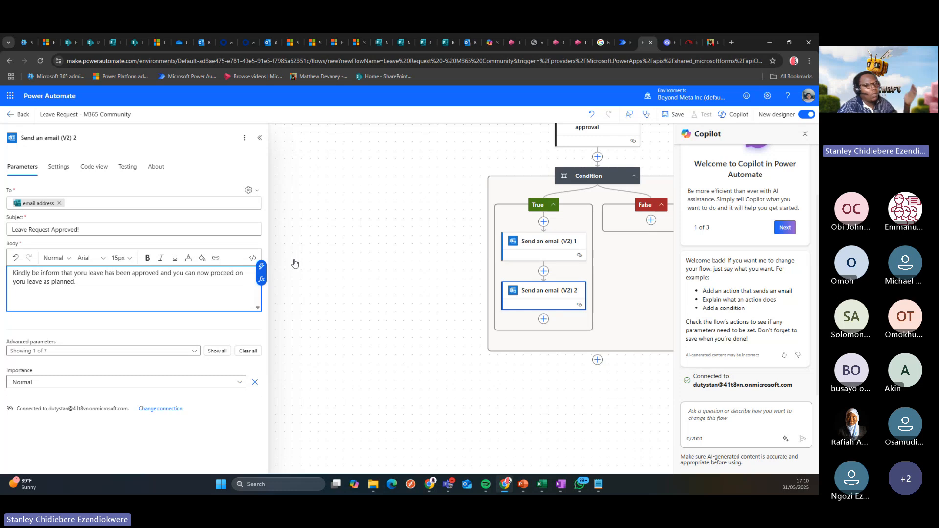
# Move the completed approval email above the blank Send an email (V2) 1 action in the True branch and check both actions' parameters
pyautogui.click(549, 294)
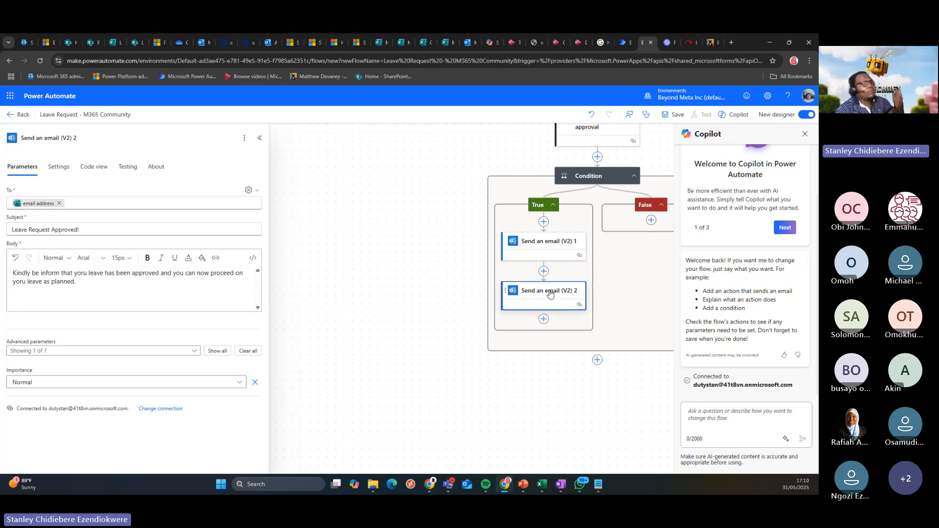
pyautogui.click(545, 249)
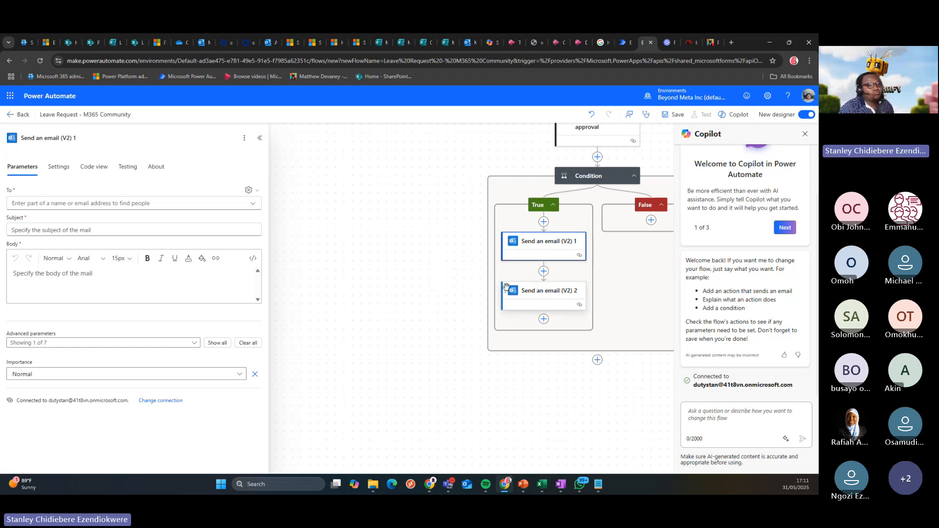
pyautogui.moveTo(540, 292); pyautogui.dragTo(539, 252)
pyautogui.click(538, 251)
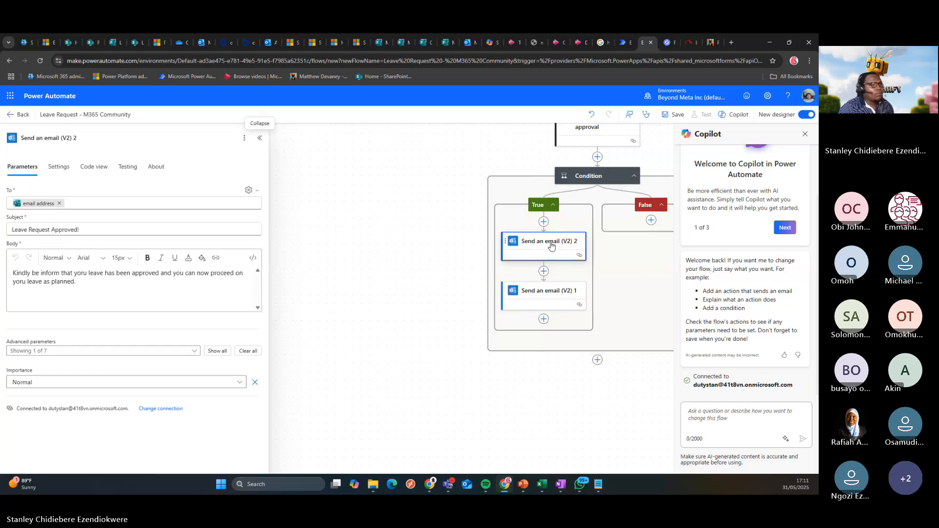
pyautogui.click(551, 296)
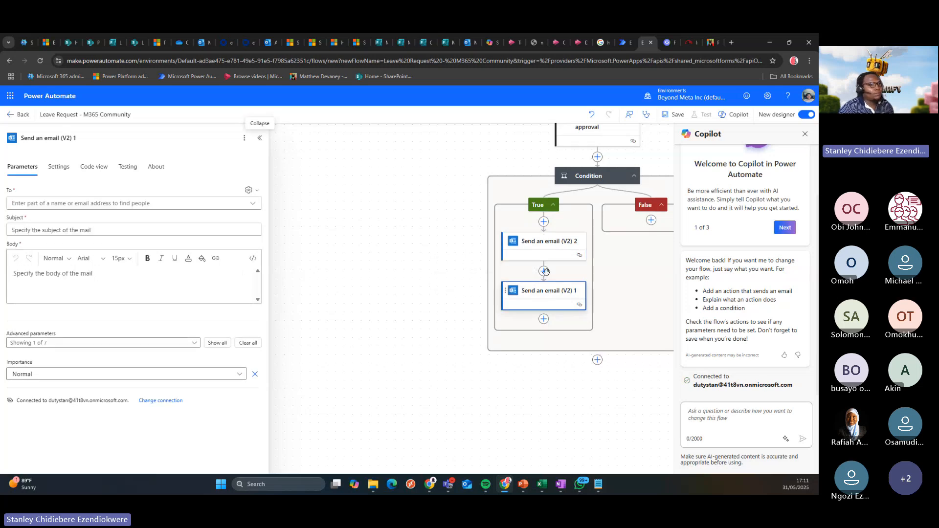
pyautogui.click(541, 249)
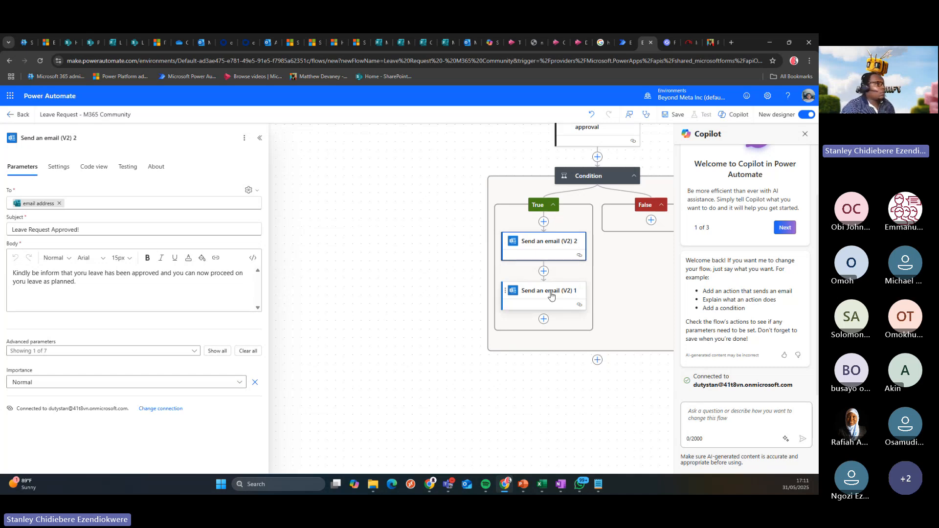
# Show all advanced parameters of the Send an email (V2) 2 action, review them and clear them all
pyautogui.click(217, 351)
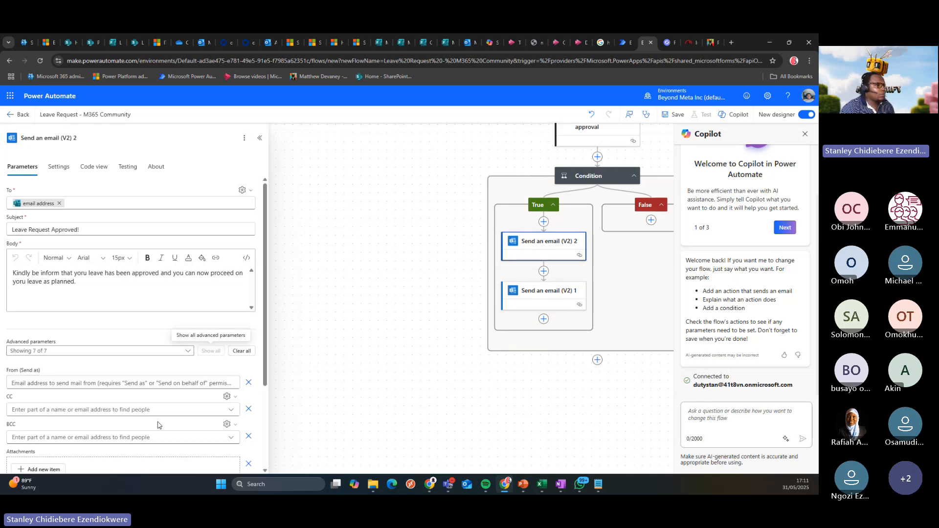
pyautogui.scroll(-3, 161, 405)
pyautogui.scroll(5, 161, 405)
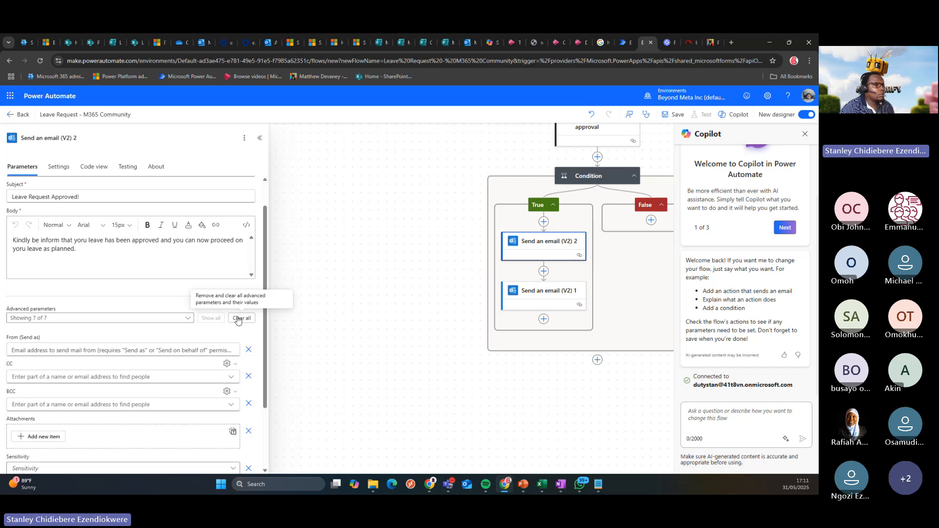
pyautogui.click(240, 319)
# Set the Send an email (V2) 1 recipient to the dynamic value "Email address of the person you're handling over to" from Get response details
pyautogui.click(536, 293)
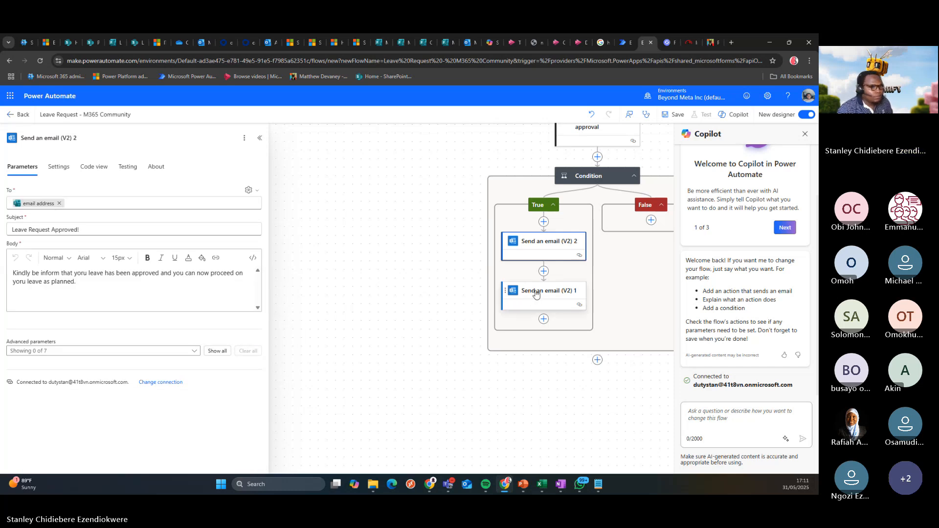
pyautogui.click(102, 201)
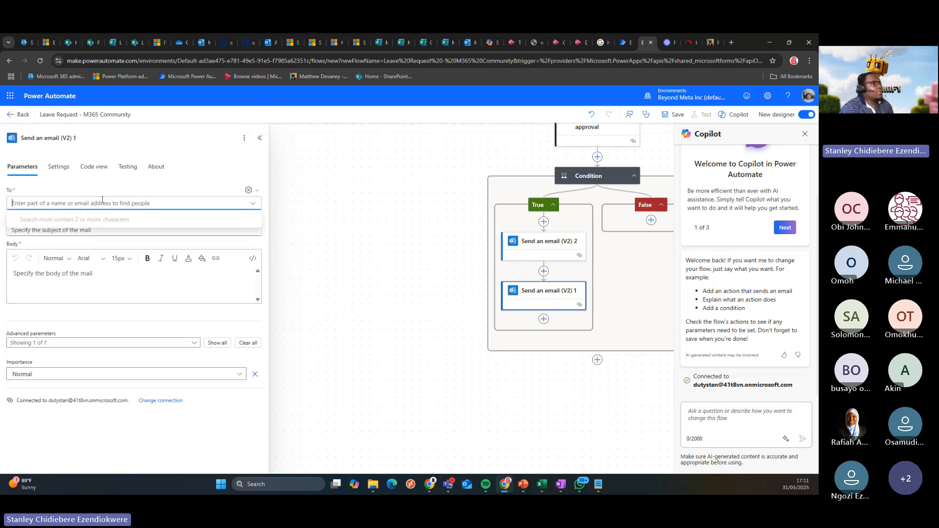
pyautogui.click(249, 190)
pyautogui.click(237, 205)
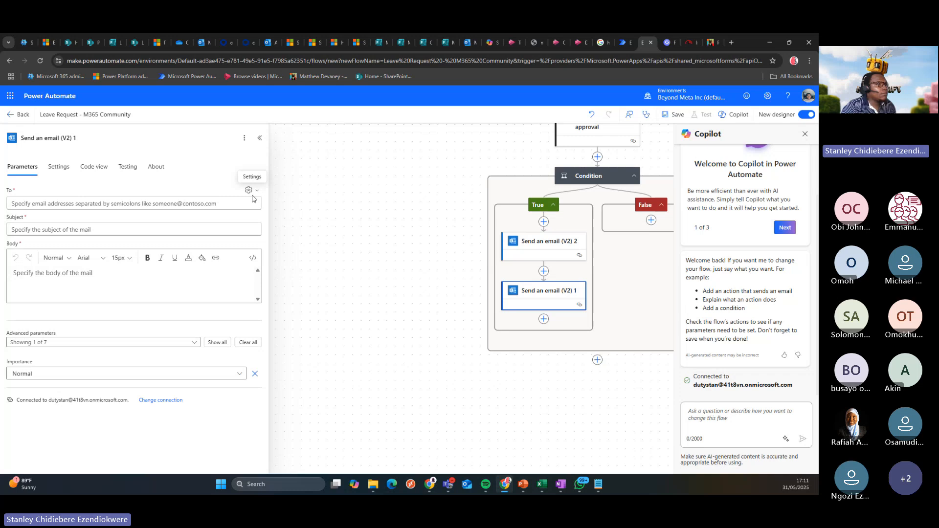
pyautogui.click(223, 203)
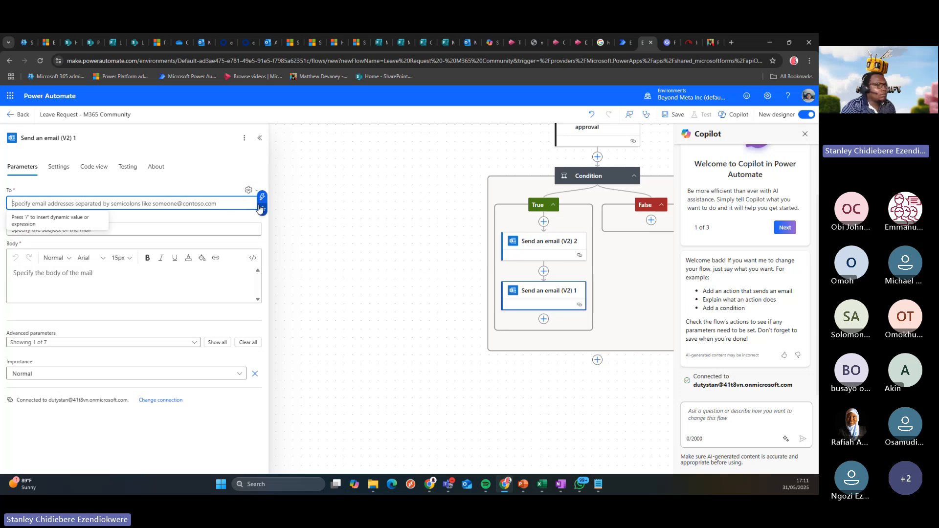
pyautogui.click(263, 198)
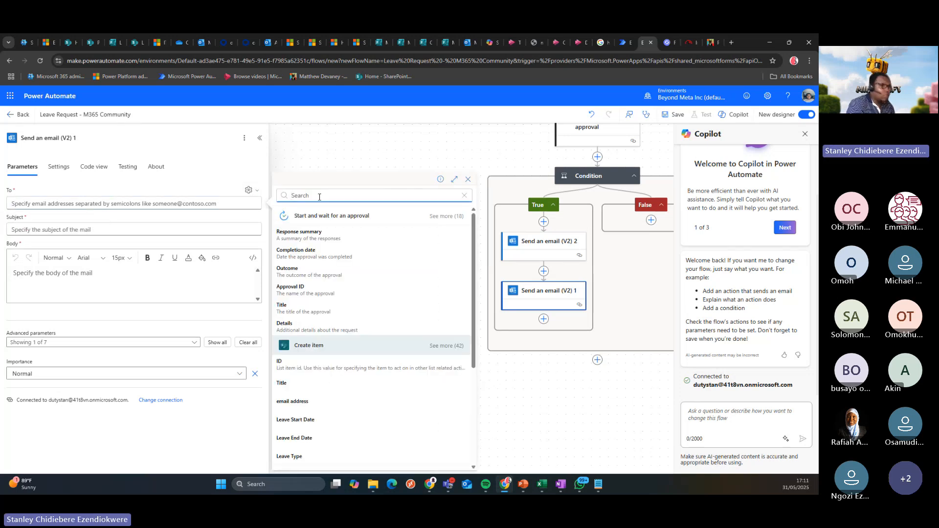
pyautogui.write('hand')
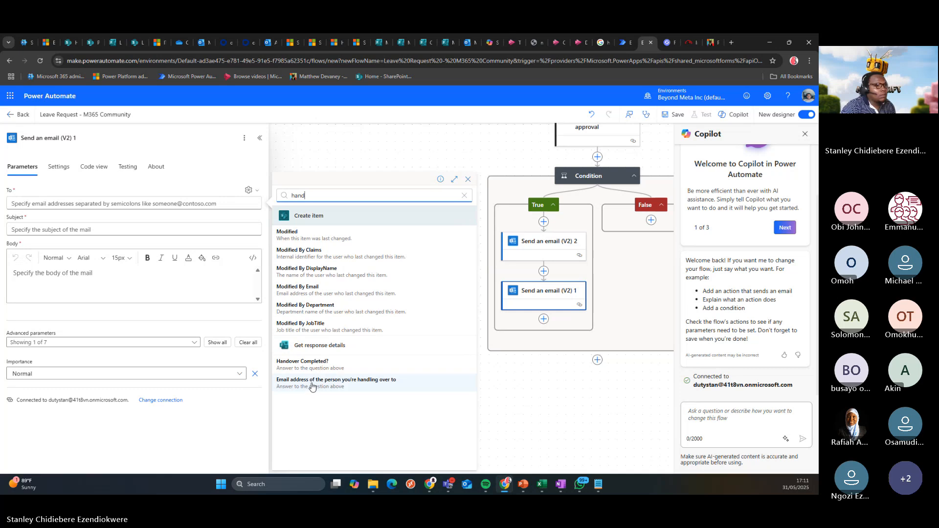
pyautogui.click(337, 383)
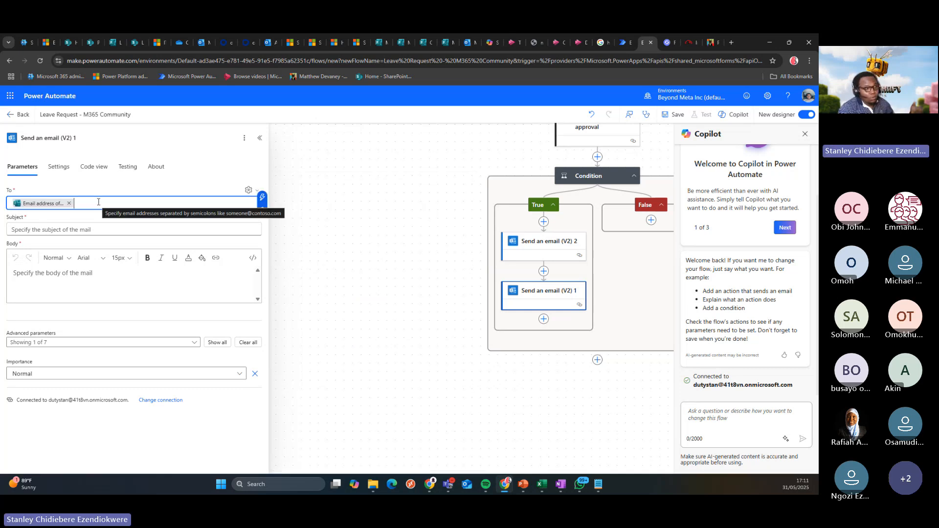
# Set the handover email's subject to the Name dynamic value from Get response details followed by "Has been approved to go on Leave"
pyautogui.click(82, 229)
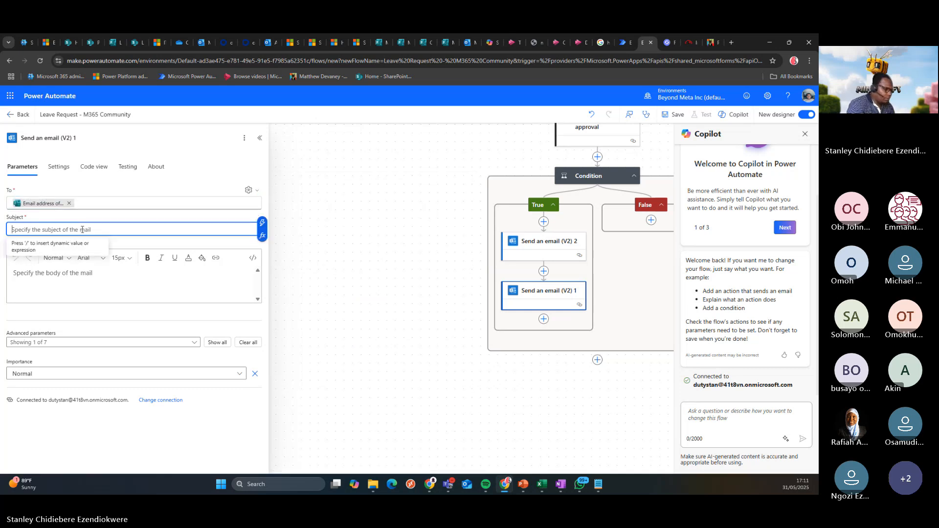
pyautogui.click(262, 226)
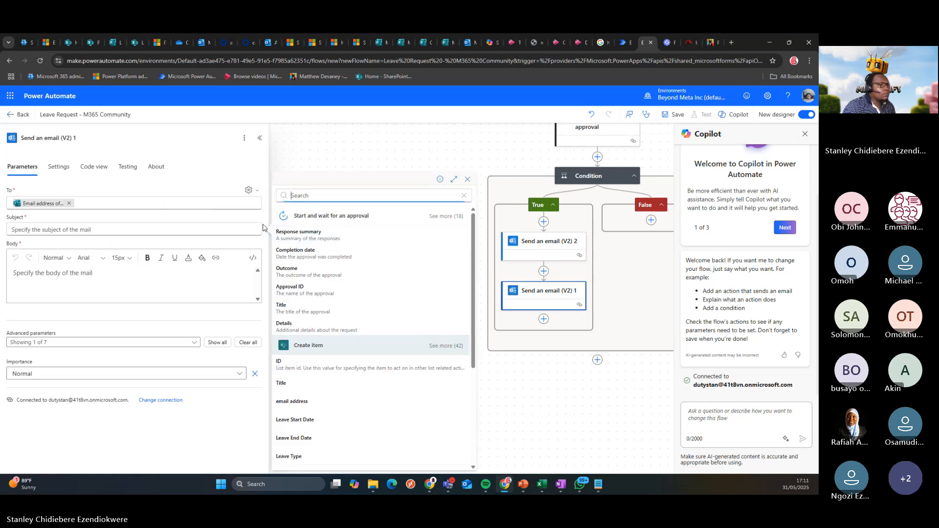
pyautogui.scroll(-3, 311, 415)
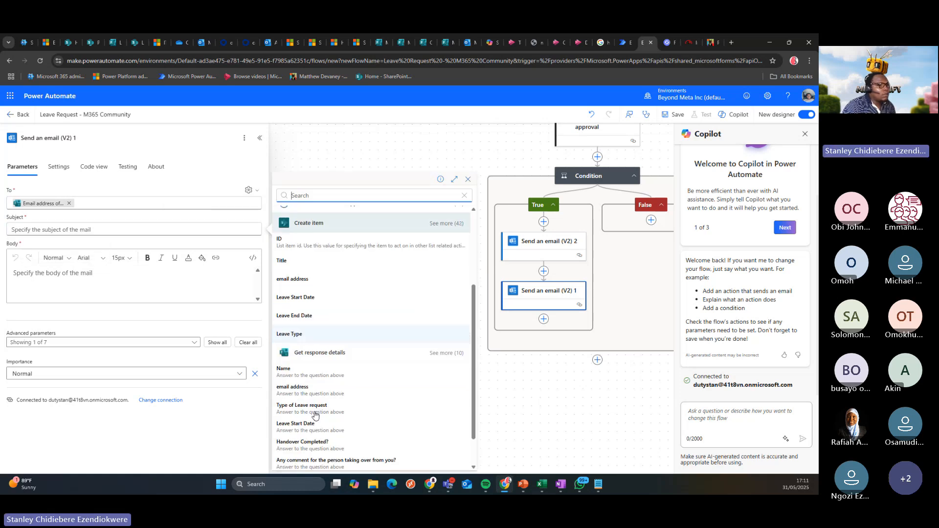
pyautogui.click(308, 360)
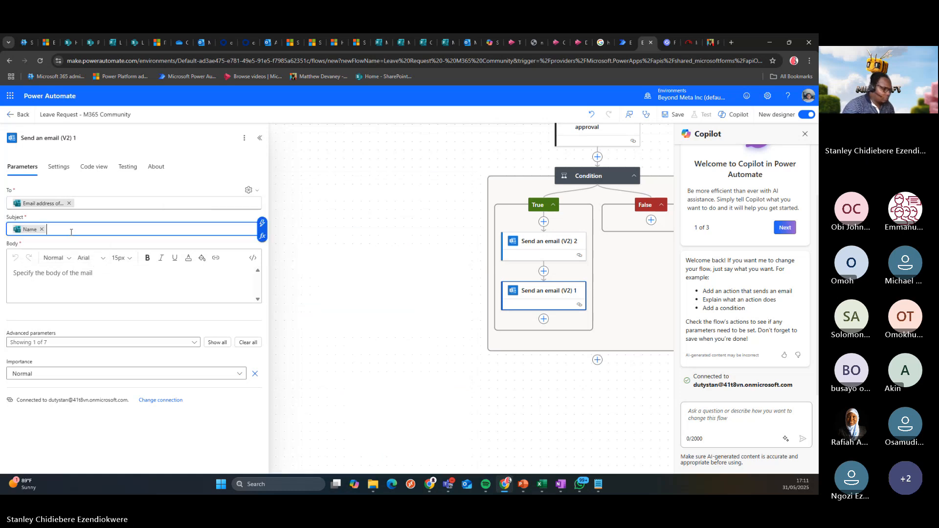
pyautogui.write('-')
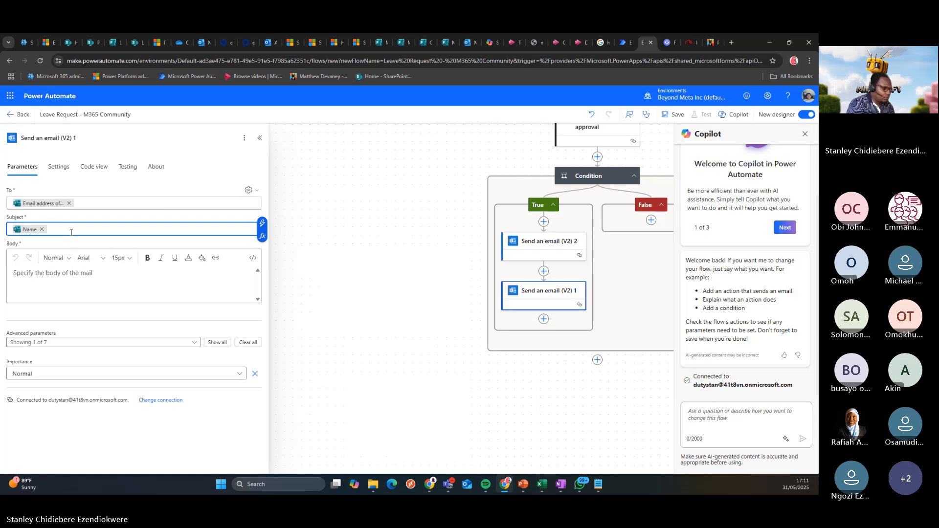
pyautogui.write('Has been approv')
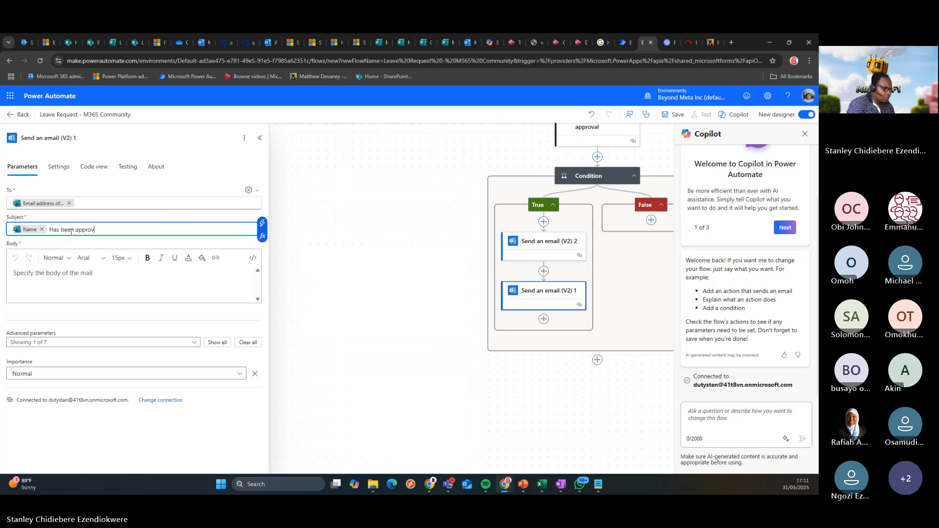
pyautogui.write('ed to go on ')
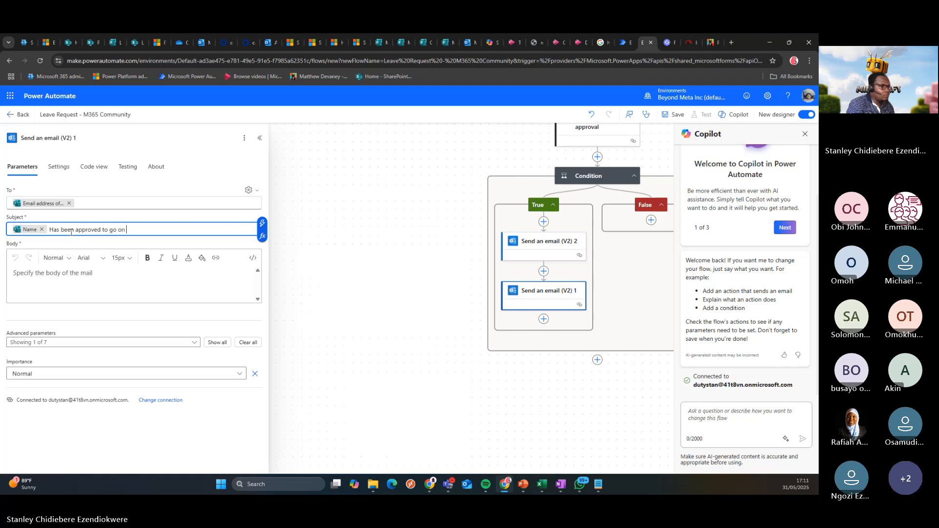
pyautogui.write('Leave')
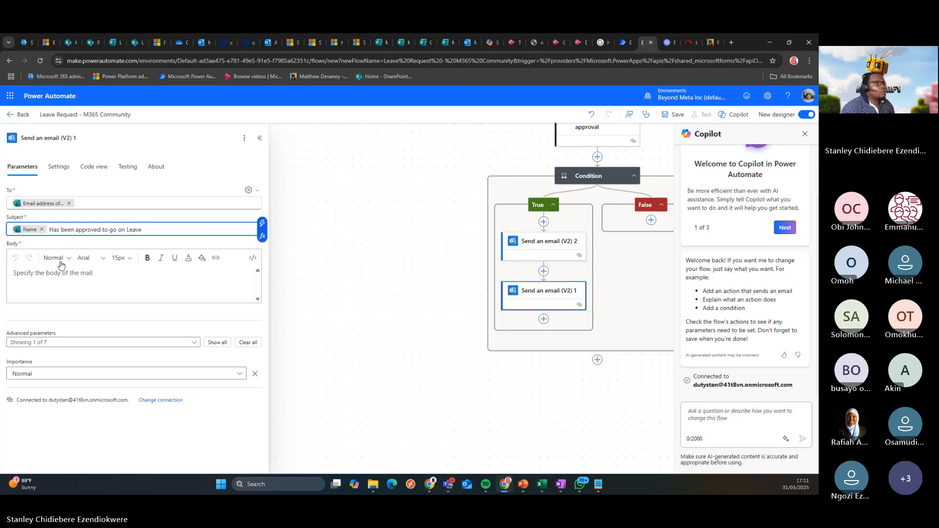
# Begin the handover email's body with "Kindly be informed that" followed by the Name dynamic value from Get response details
pyautogui.click(58, 270)
pyautogui.write('Ki')
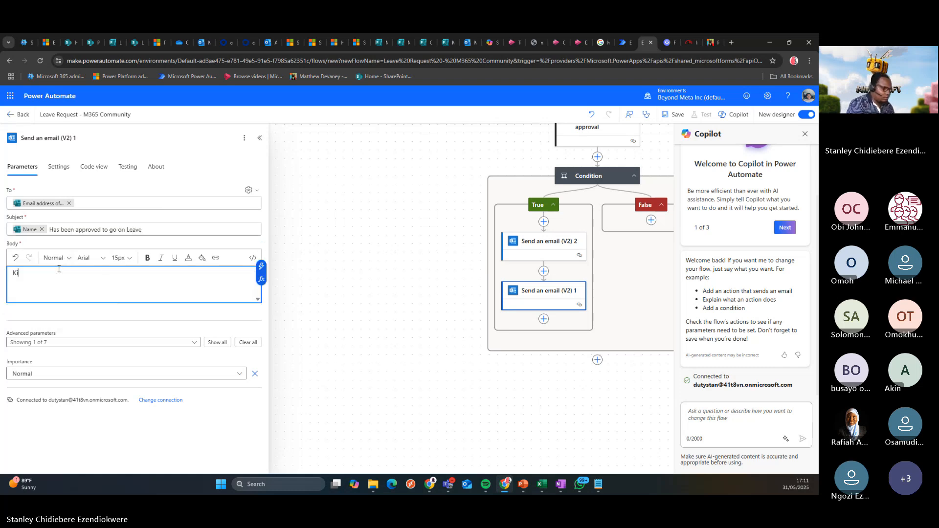
pyautogui.write('ndly be informed that')
pyautogui.click(261, 266)
pyautogui.scroll(-3, 304, 387)
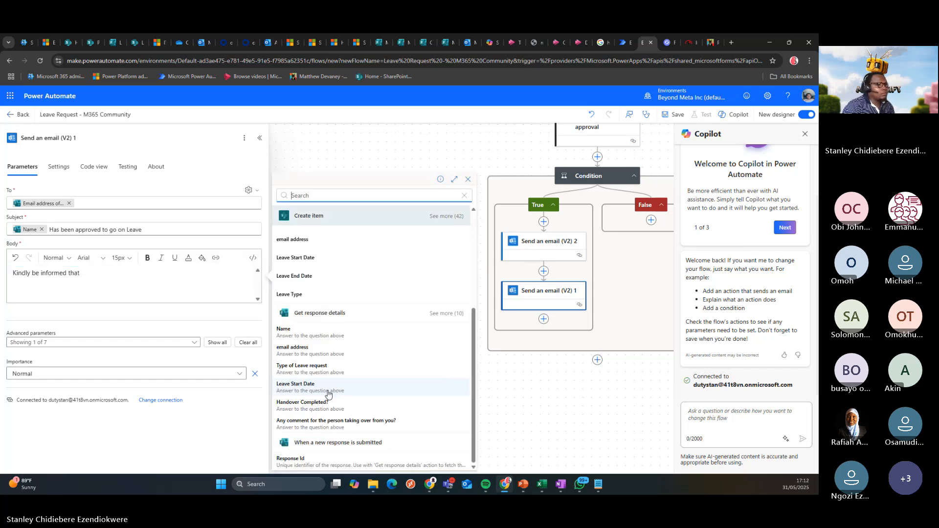
pyautogui.click(297, 333)
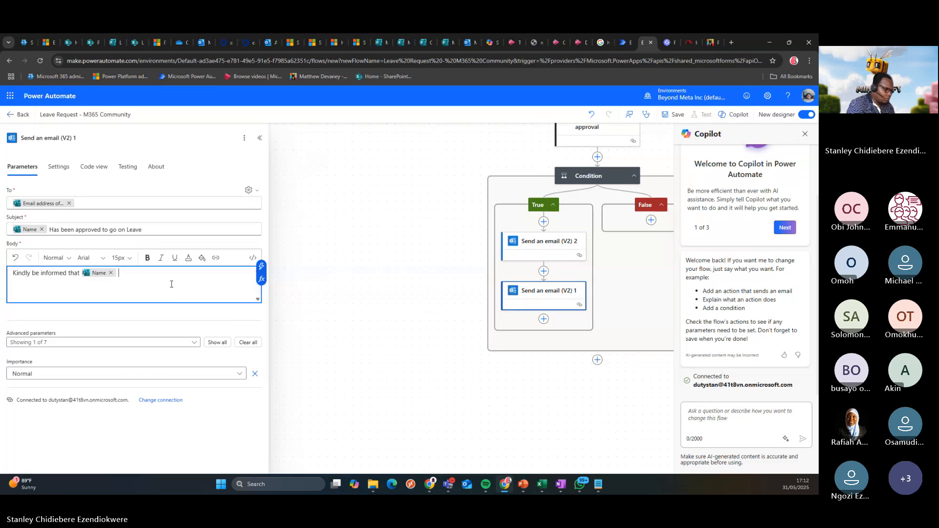
# Continue the body with "leave request has been approved and they mentioned you will be assisting wit their tasks while they are away."
pyautogui.write('leave reque')
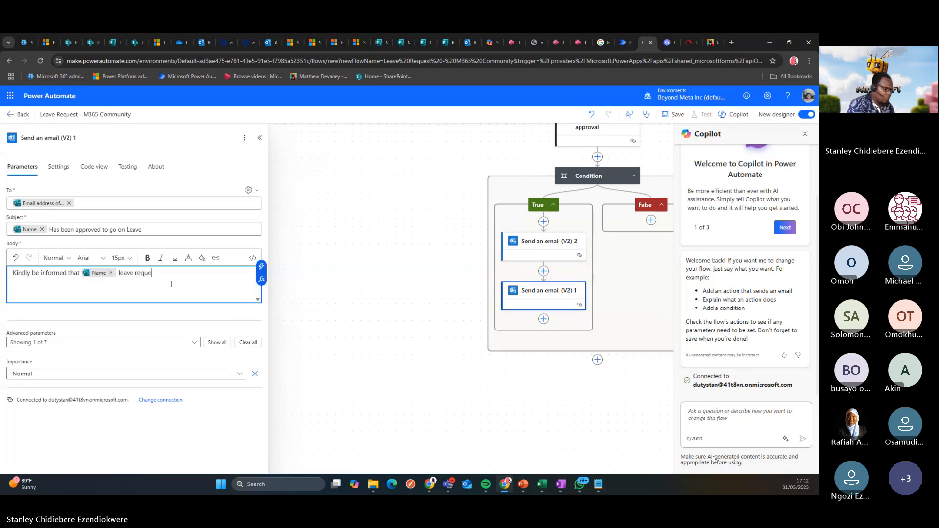
pyautogui.write('st has been approved and he m')
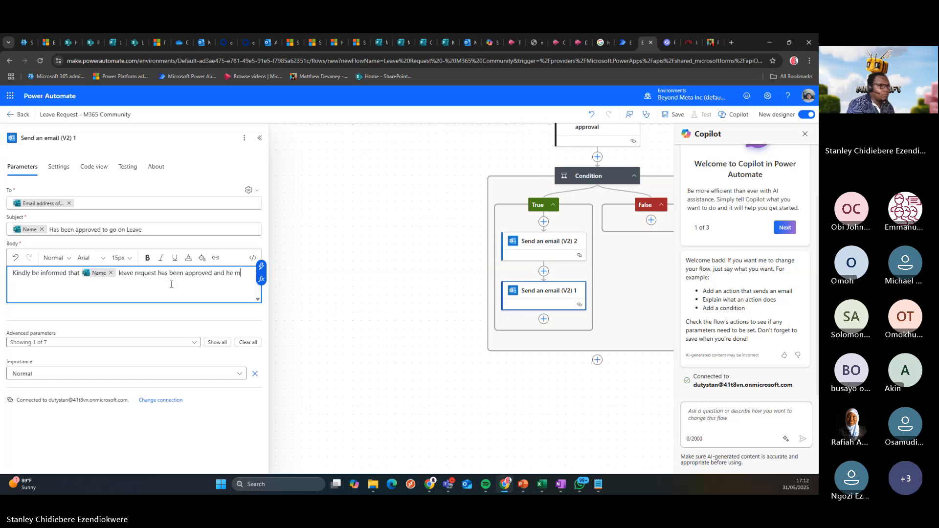
pyautogui.press('BackSpace')
pyautogui.press('BackSpace')
pyautogui.press('BackSpace')
pyautogui.press('BackSpace')
pyautogui.write('they ment')
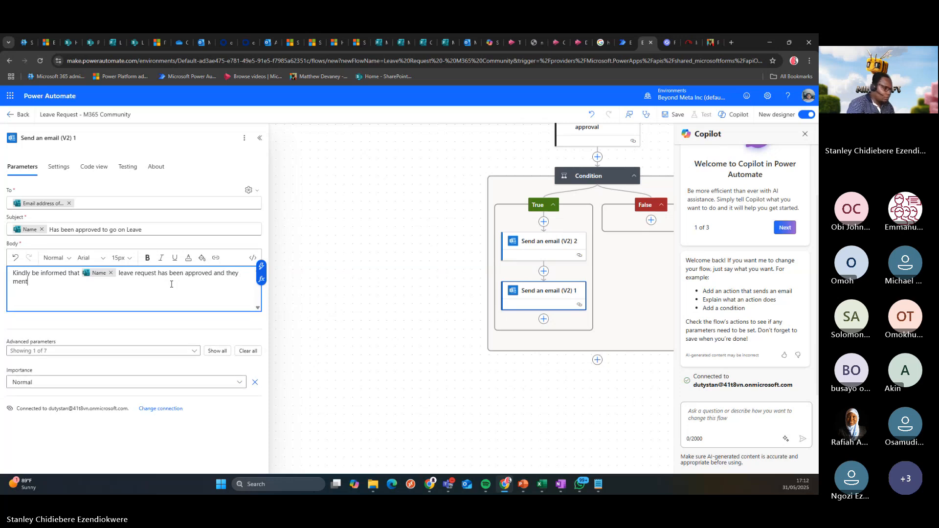
pyautogui.write('ione')
pyautogui.write('u wil')
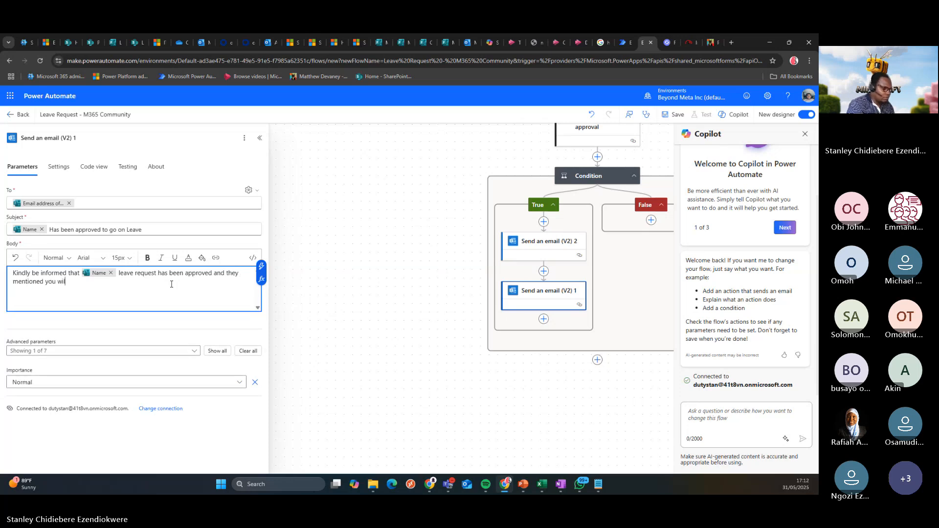
pyautogui.write('l be assisting wit')
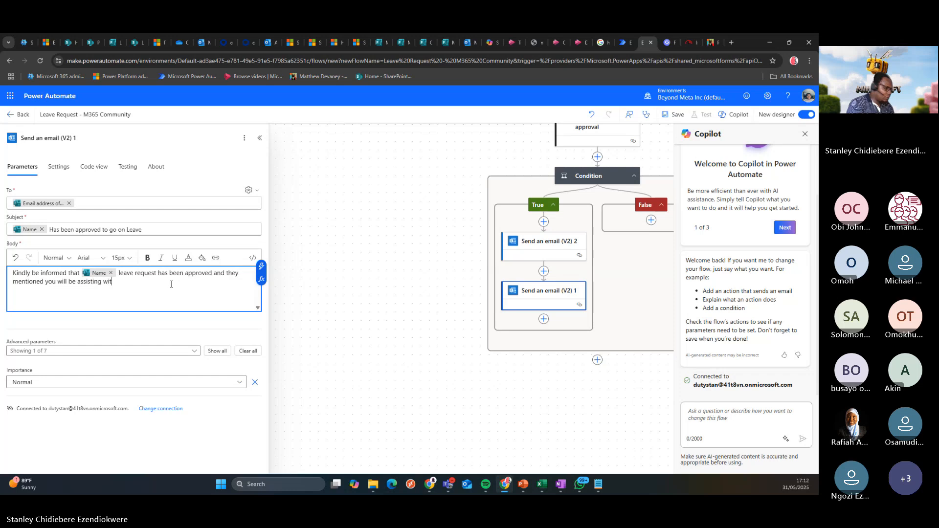
pyautogui.write(' their tas')
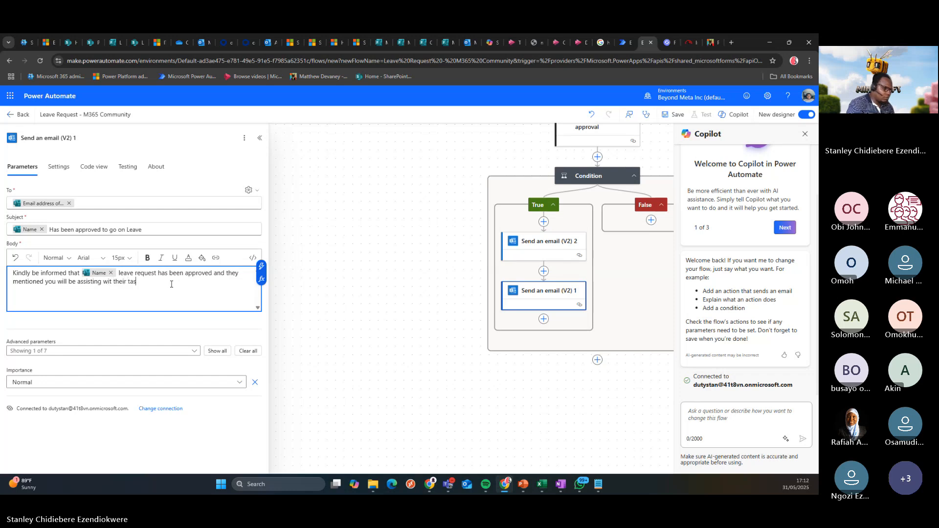
pyautogui.write('ks while they are aw')
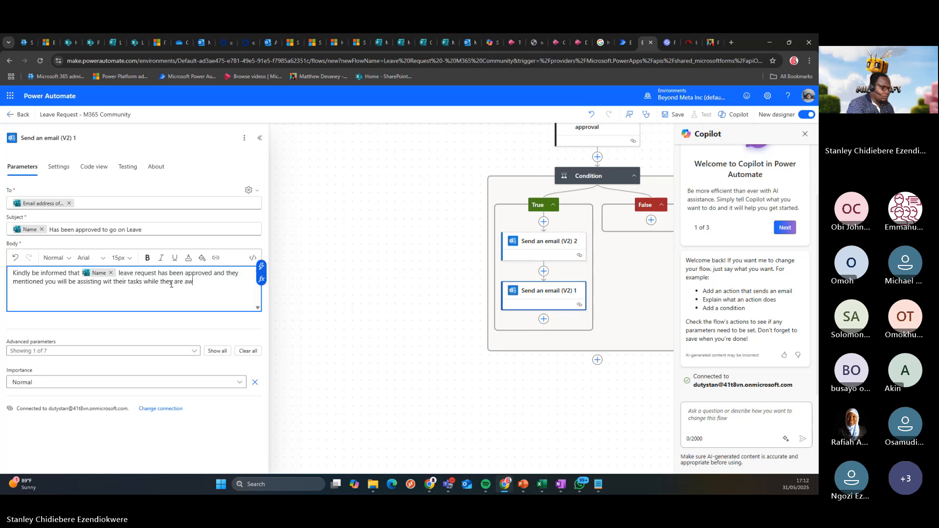
pyautogui.write('ay.')
# Add a second body paragraph reading "If this is not true kindly reach out to the HR department for further actions"
pyautogui.press('Return')
pyautogui.press('Return')
pyautogui.write('If thi')
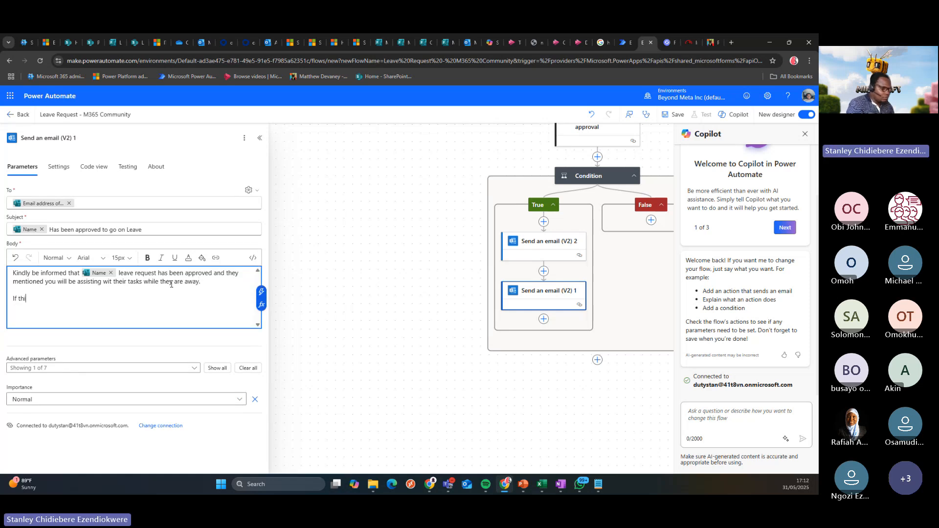
pyautogui.write('s is not true ')
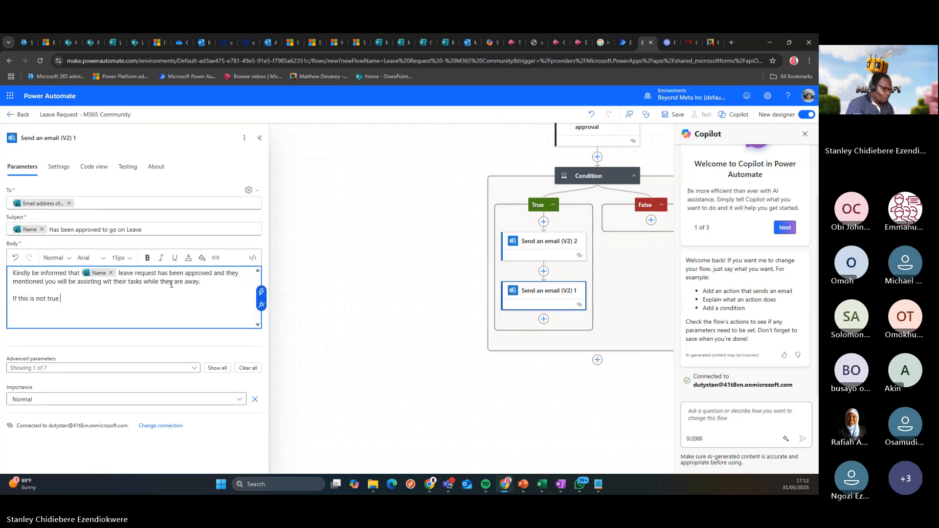
pyautogui.write('kindly re')
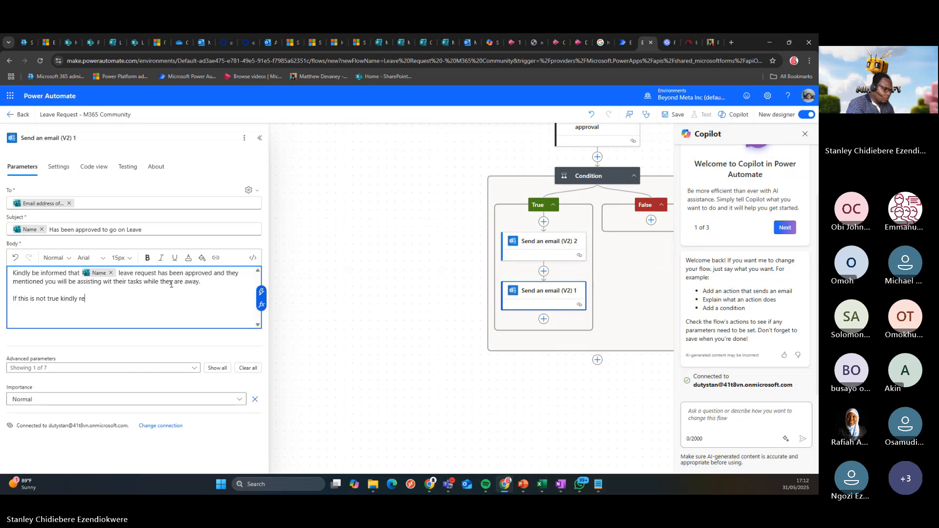
pyautogui.write('ach out to the')
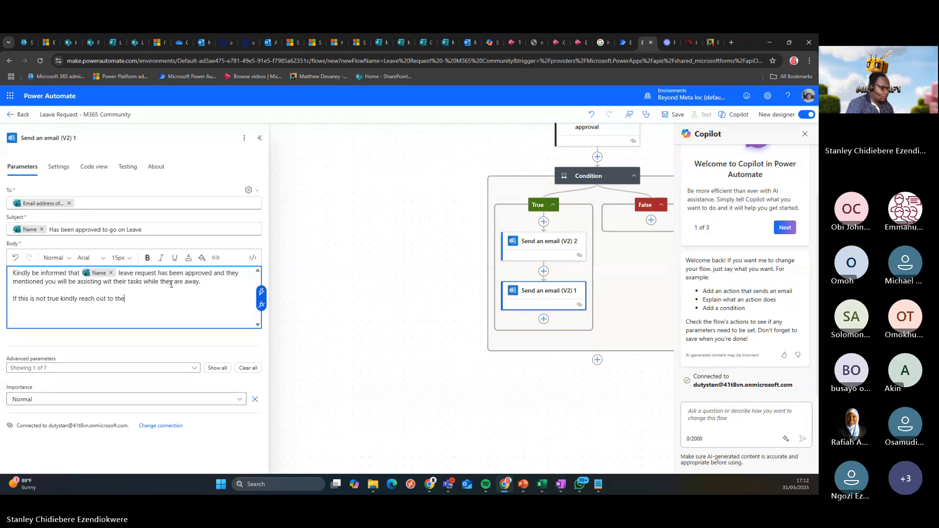
pyautogui.write(' HR department for f')
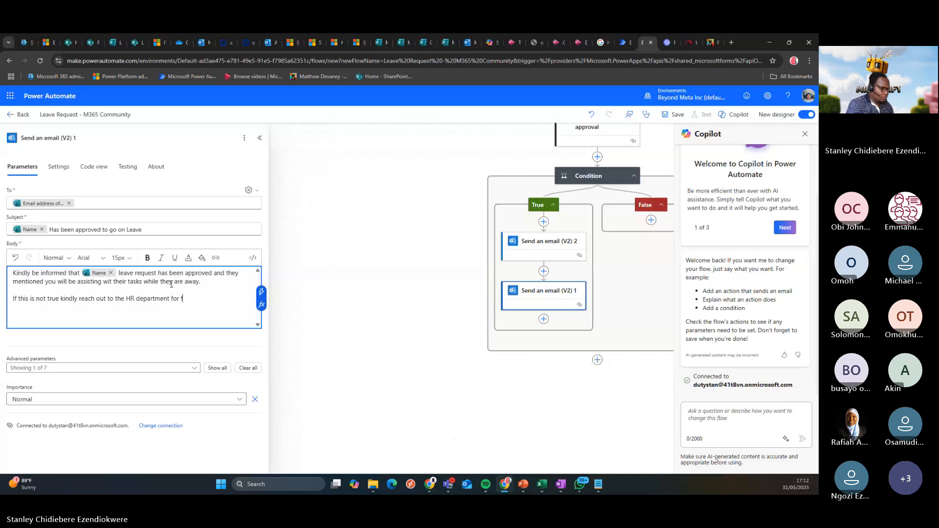
pyautogui.write('urther actions')
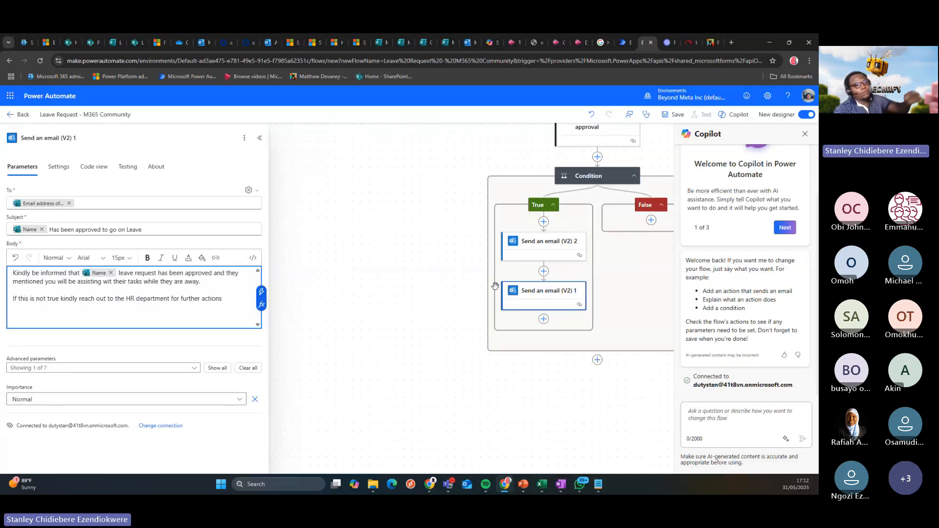
# Add an Office 365 Outlook Send an email (V2) action to the Condition's False branch
pyautogui.moveTo(398, 333); pyautogui.dragTo(288, 341)
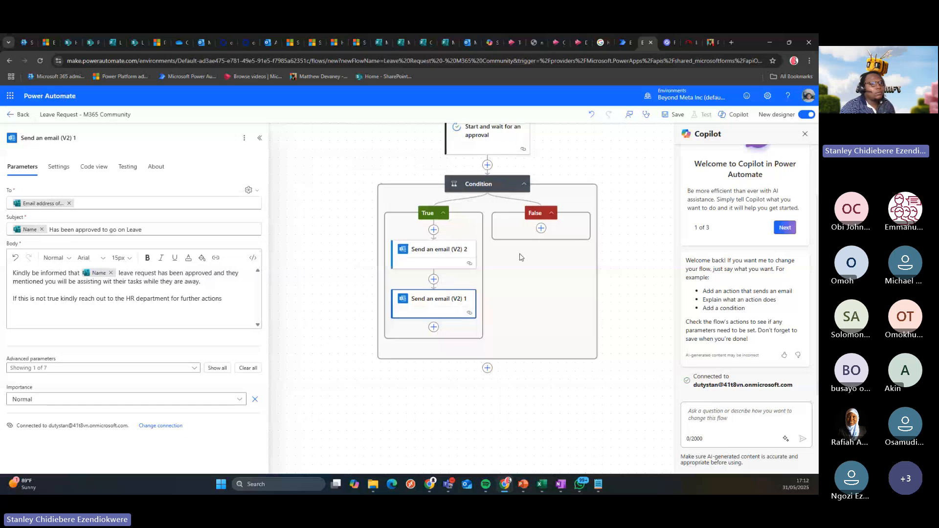
pyautogui.click(541, 228)
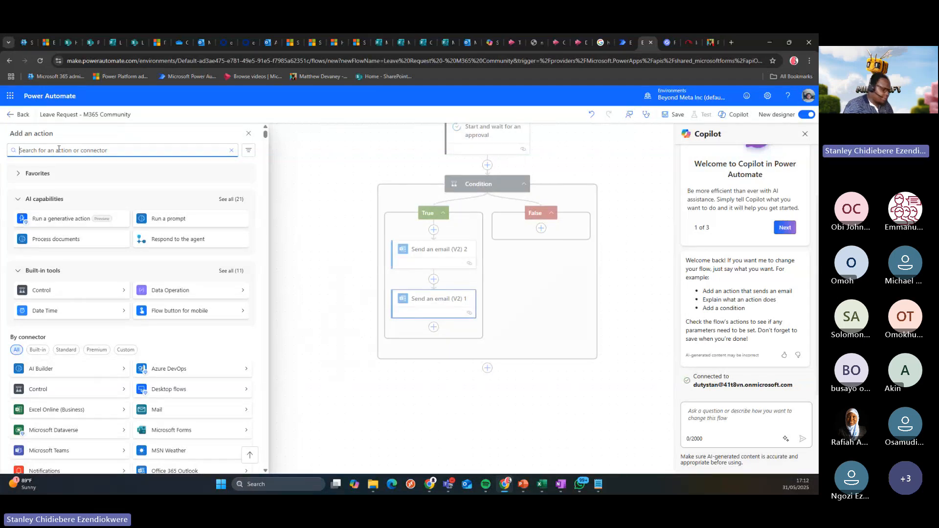
pyautogui.write('send')
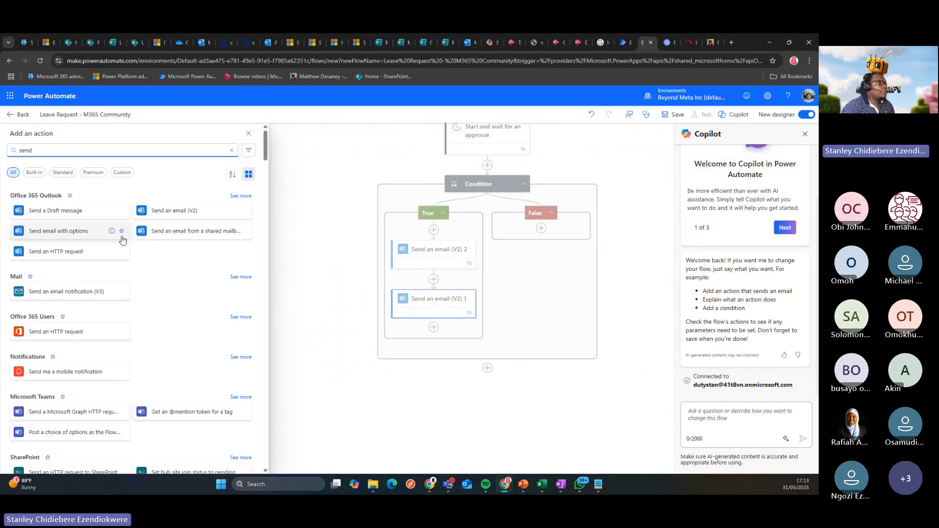
pyautogui.click(177, 218)
# Set the rejection email's recipient to the email address dynamic value from Get response details
pyautogui.click(83, 204)
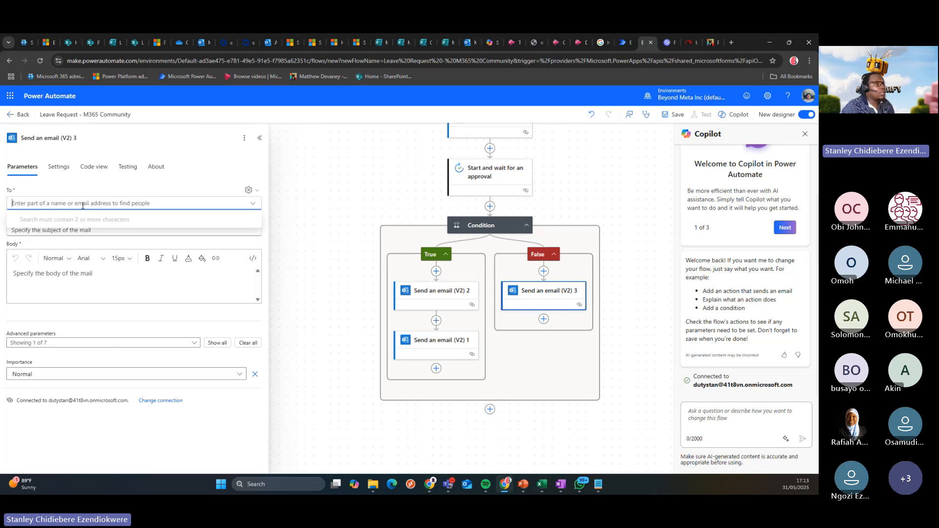
pyautogui.click(249, 190)
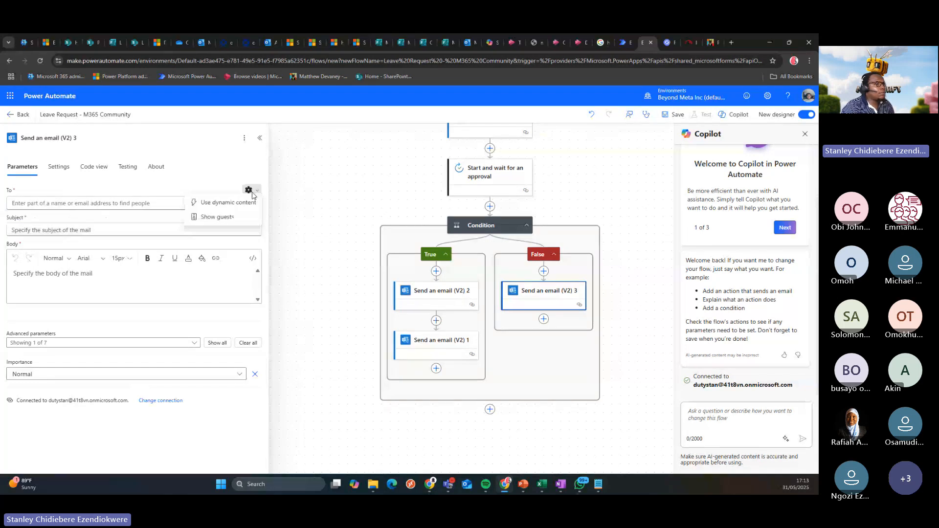
pyautogui.click(237, 203)
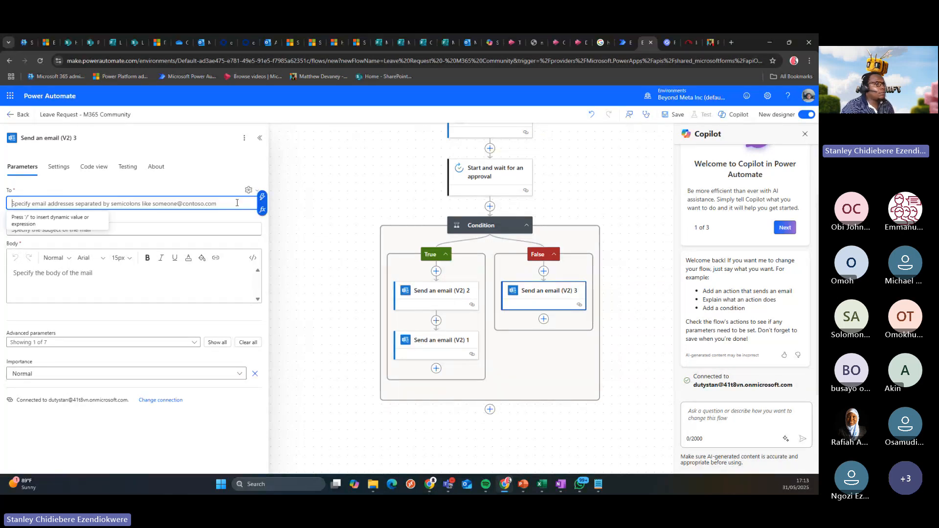
pyautogui.click(262, 197)
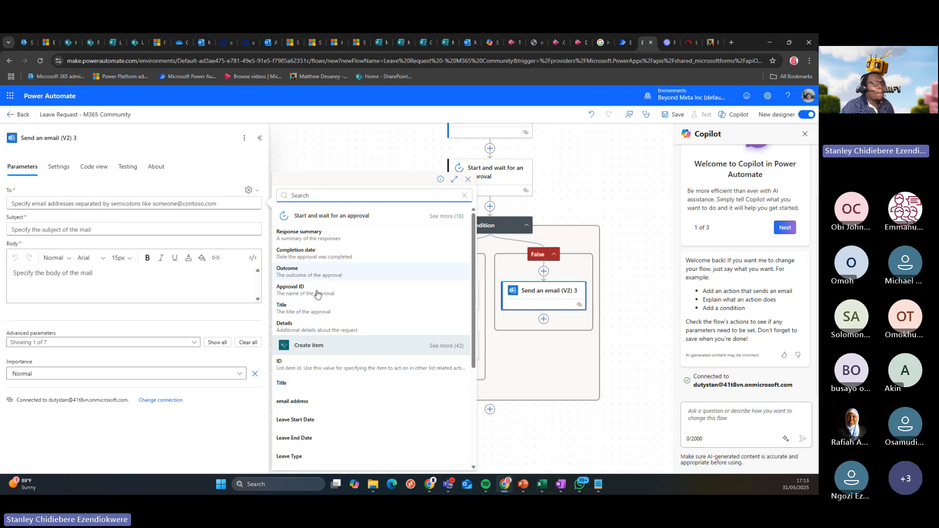
pyautogui.scroll(-1, 327, 406)
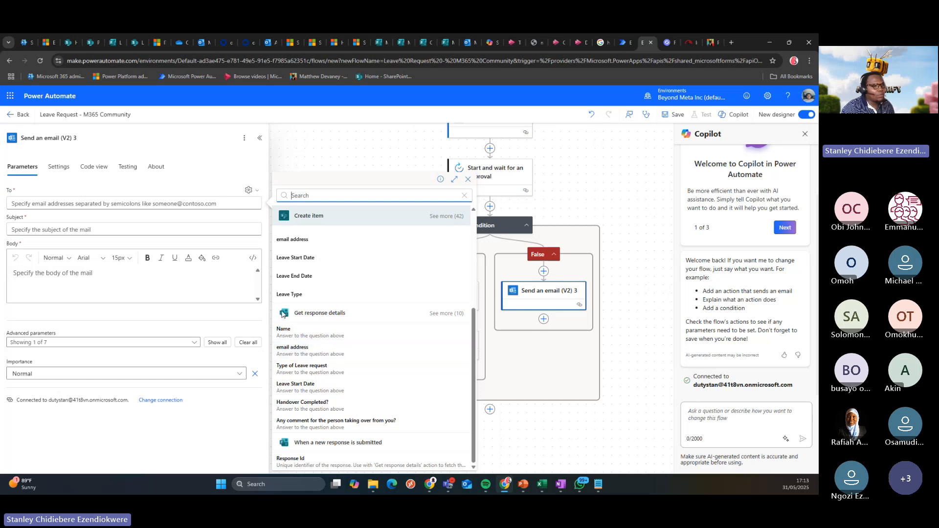
pyautogui.moveTo(295, 312); pyautogui.dragTo(345, 319)
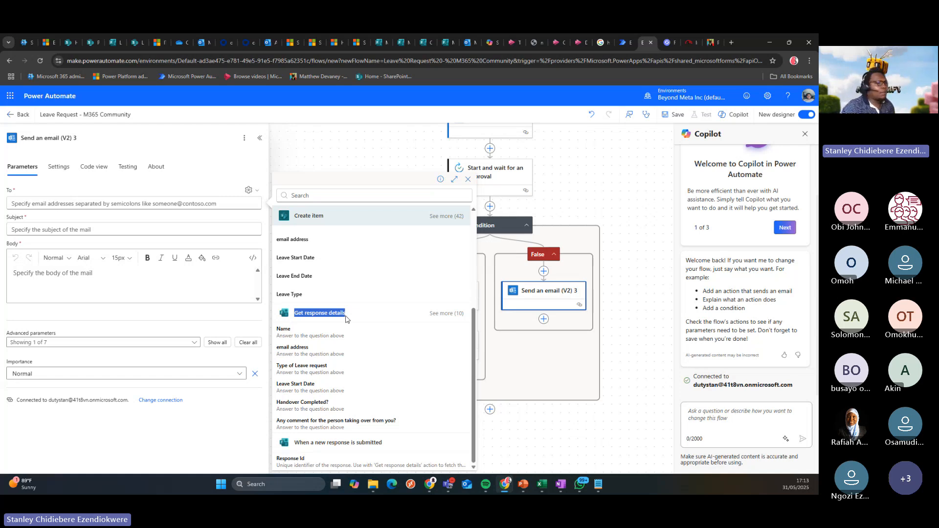
pyautogui.click(316, 356)
# Set the rejection email's subject to "Leave Request Rejected!"
pyautogui.click(39, 230)
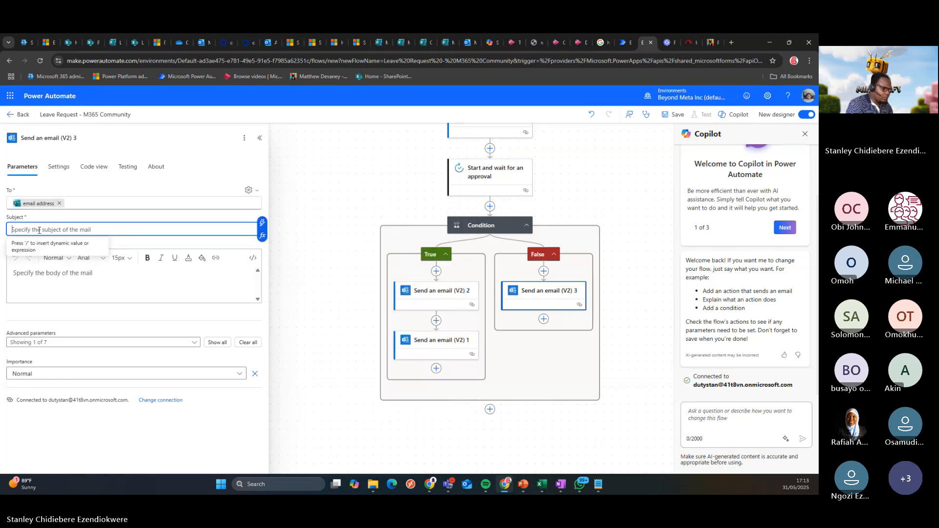
pyautogui.write('Leave')
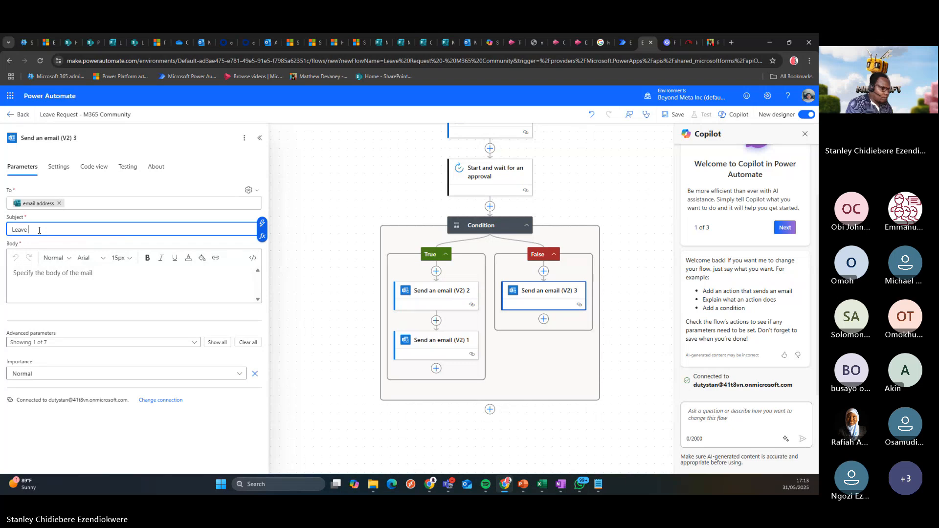
pyautogui.write(' Request De')
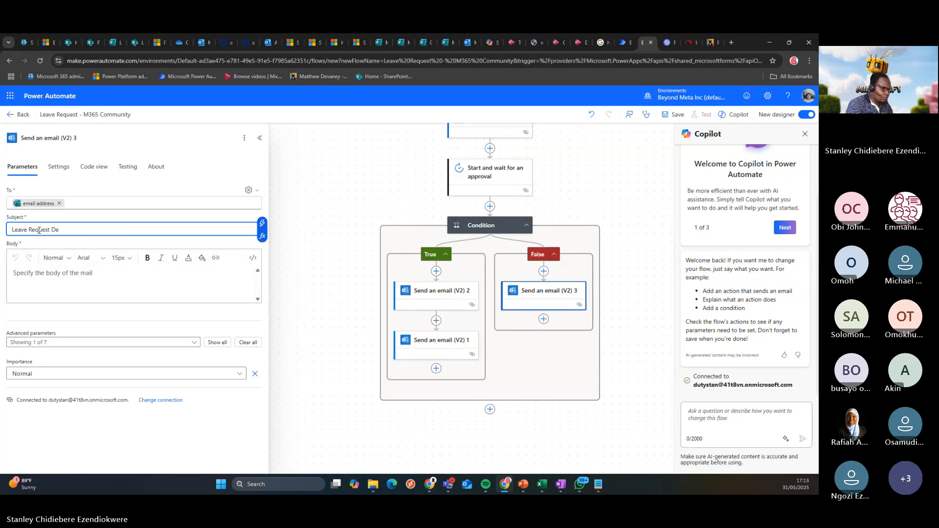
pyautogui.press('BackSpace')
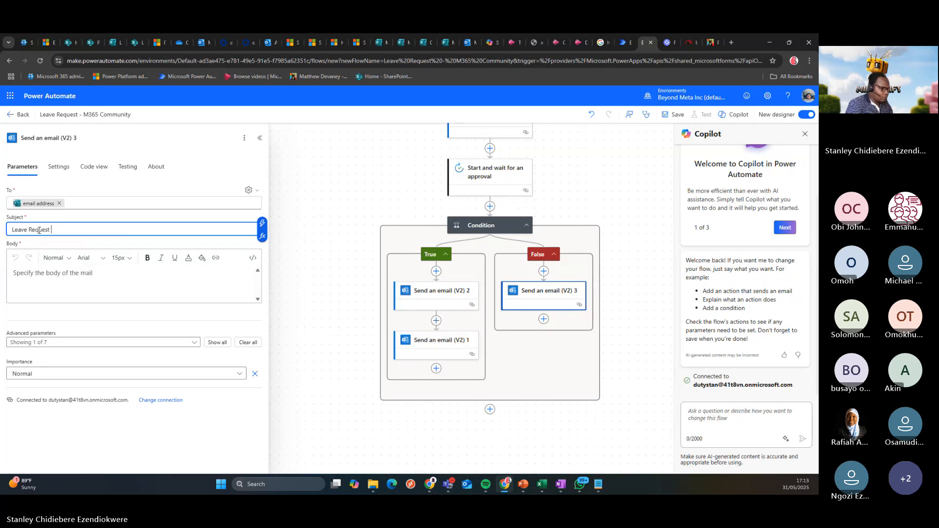
pyautogui.write('Rejected!')
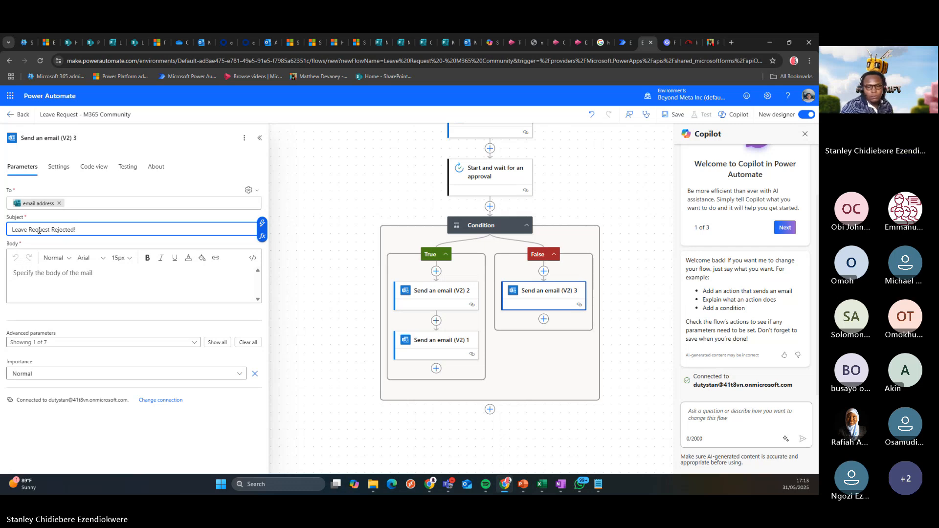
# Begin the rejection email's body with "Hey buddy," and a new paragraph "Yoru leave request was rejected based on teh below reason:"
pyautogui.click(42, 276)
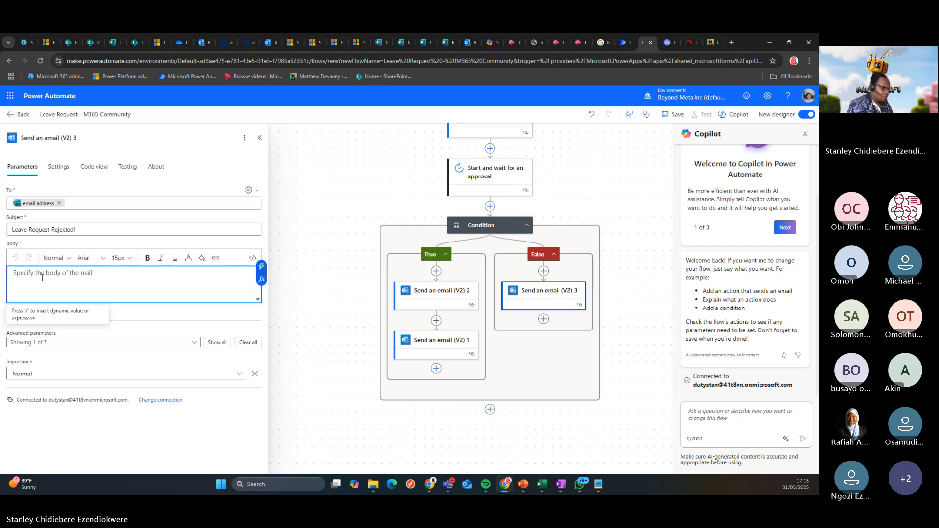
pyautogui.write('Hey budd')
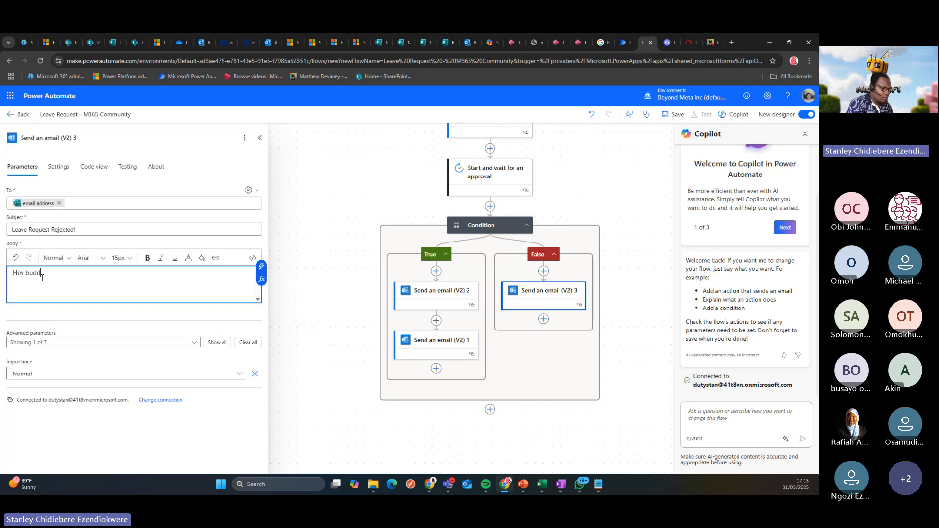
pyautogui.write('y,')
pyautogui.press('Return')
pyautogui.write('Yoru le')
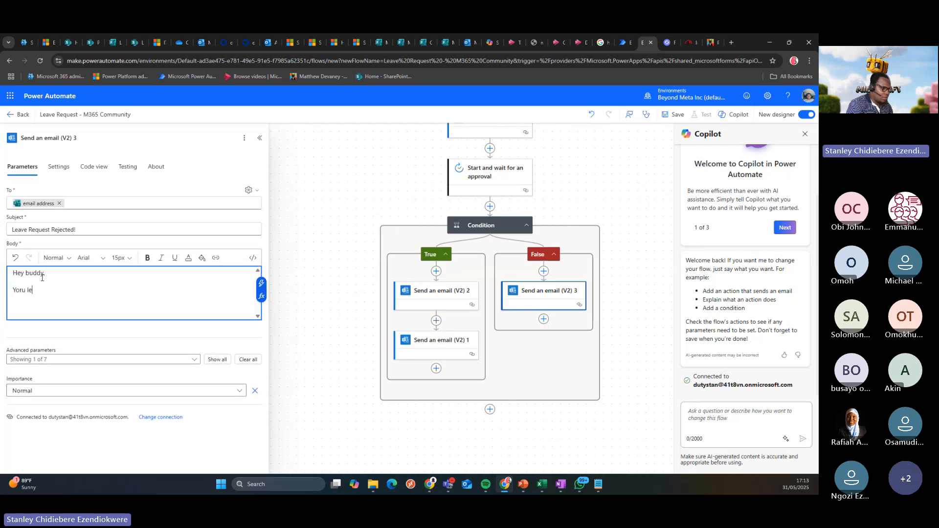
pyautogui.write('ave request w')
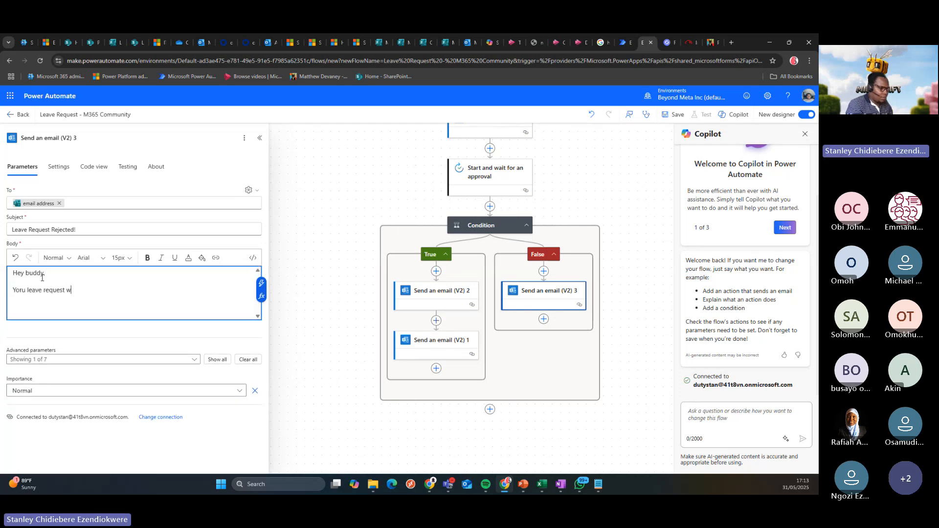
pyautogui.write('as rejected based o')
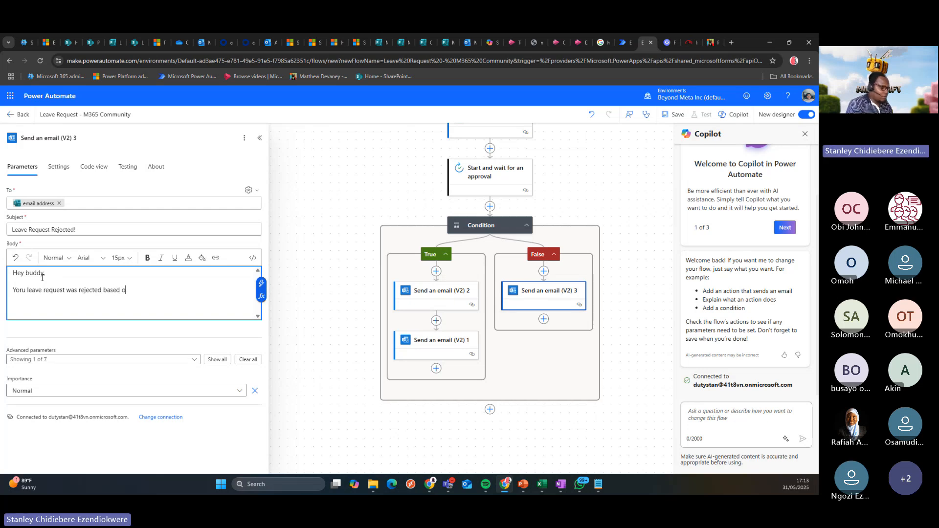
pyautogui.write('n teh below reaso')
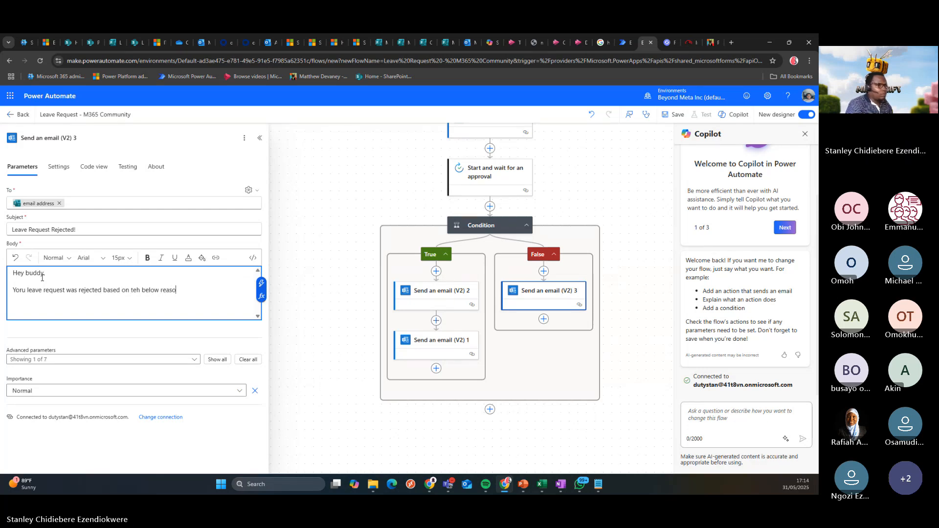
pyautogui.write('n:')
pyautogui.press('Return')
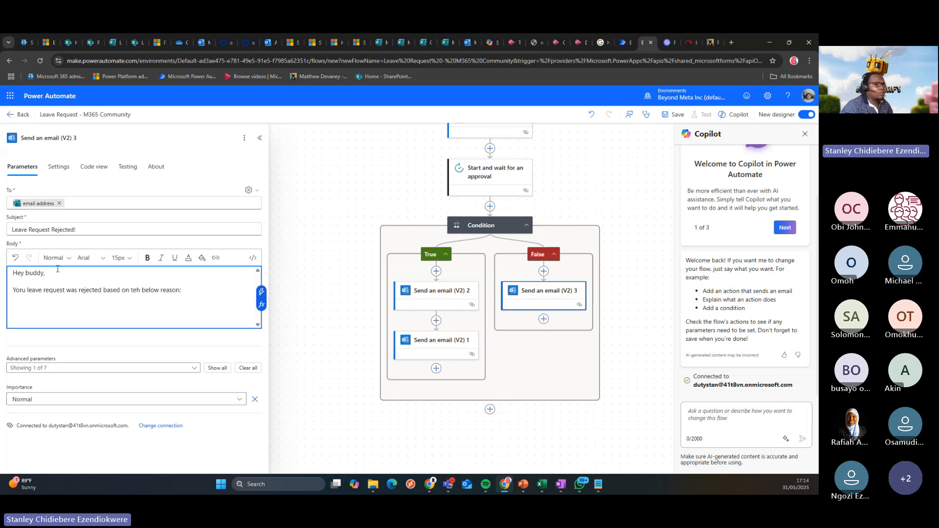
# Insert the approval's Response summary value below, add "Kindly take learninsg and apply again where applicable" as a closing paragraph, and close the action's settings
pyautogui.click(262, 292)
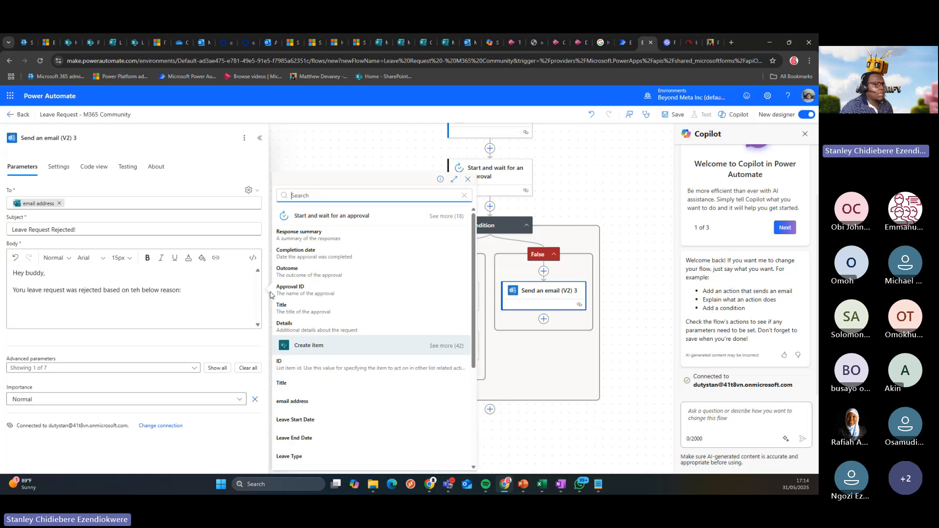
pyautogui.click(336, 238)
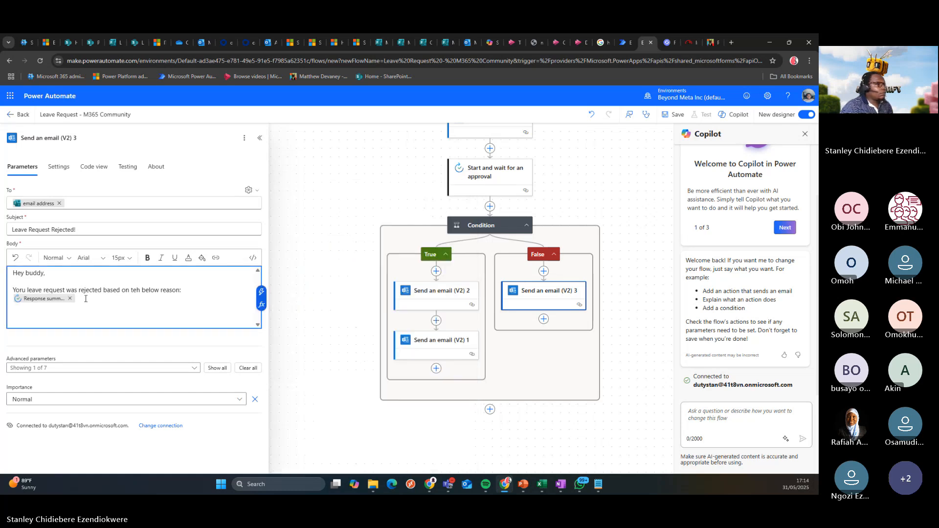
pyautogui.press('Return')
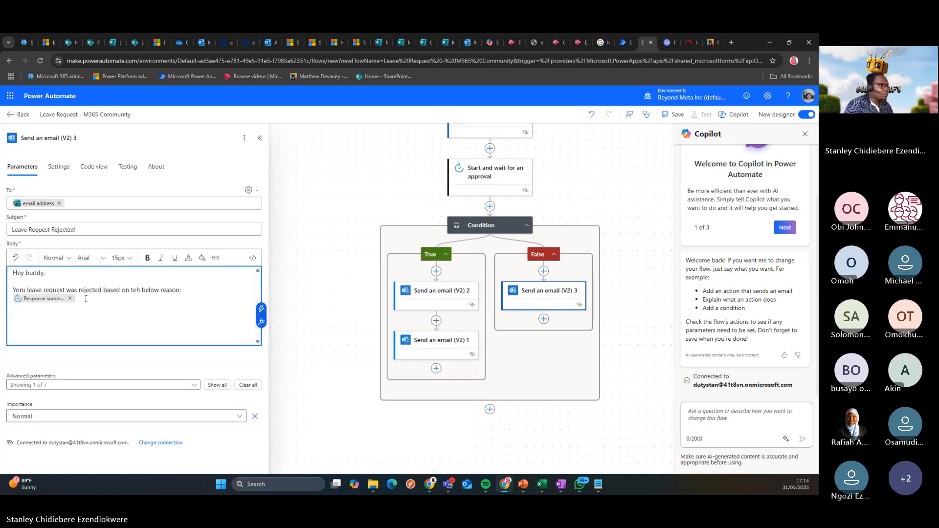
pyautogui.write('Kindl')
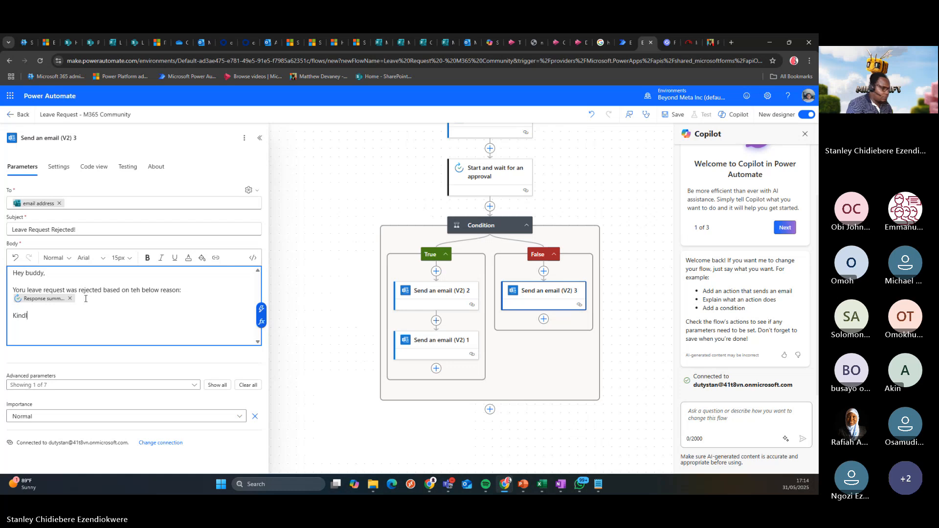
pyautogui.write('y take learninsg a')
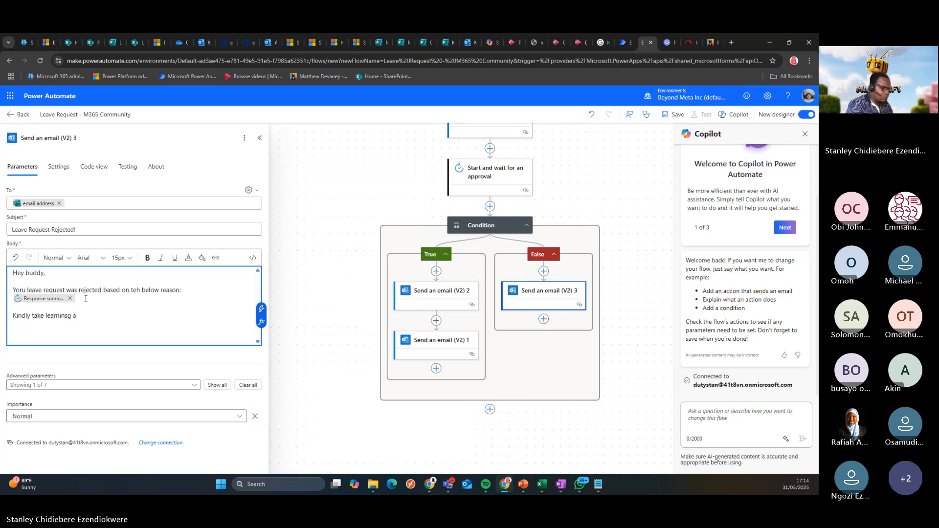
pyautogui.write('nd apply again where applicable')
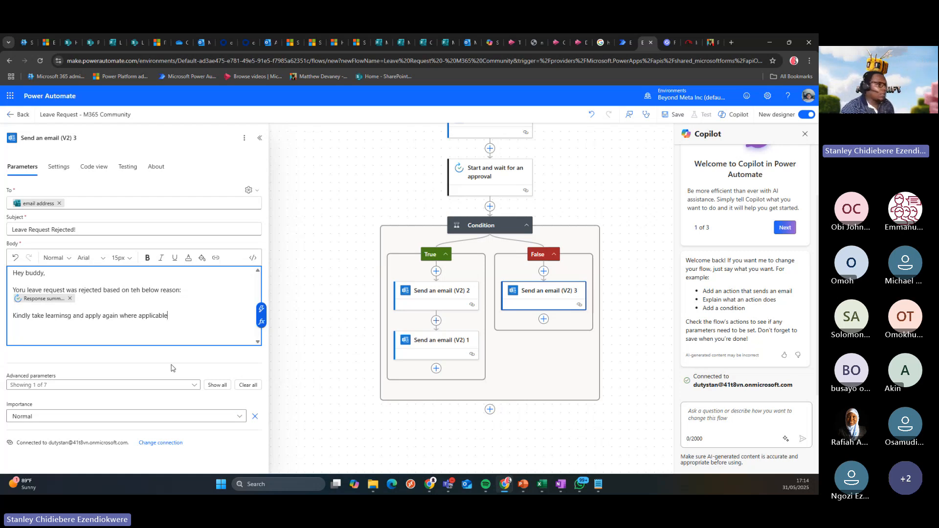
pyautogui.click(369, 333)
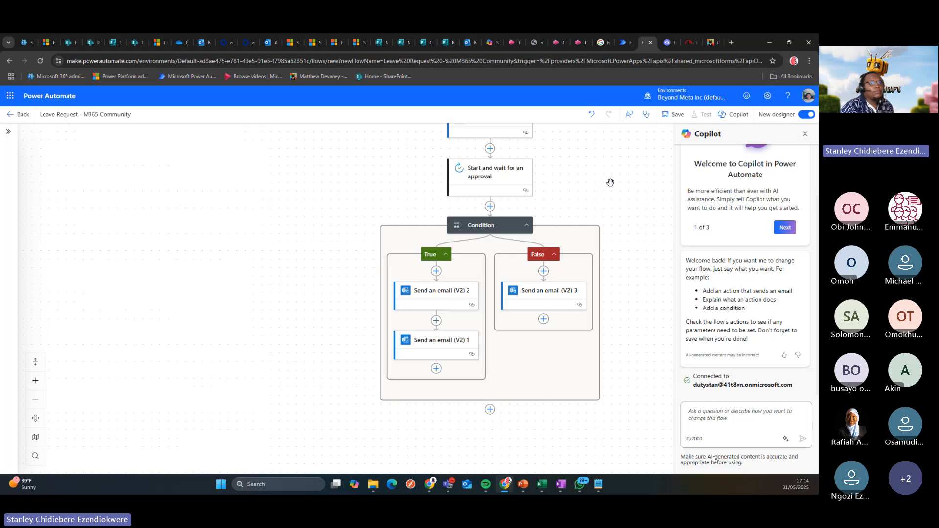
# Capture a screenshot of the flow from the form trigger down to the Condition's first branch actions
pyautogui.scroll(2, 609, 189)
pyautogui.moveTo(327, 209); pyautogui.dragTo(249, 218)
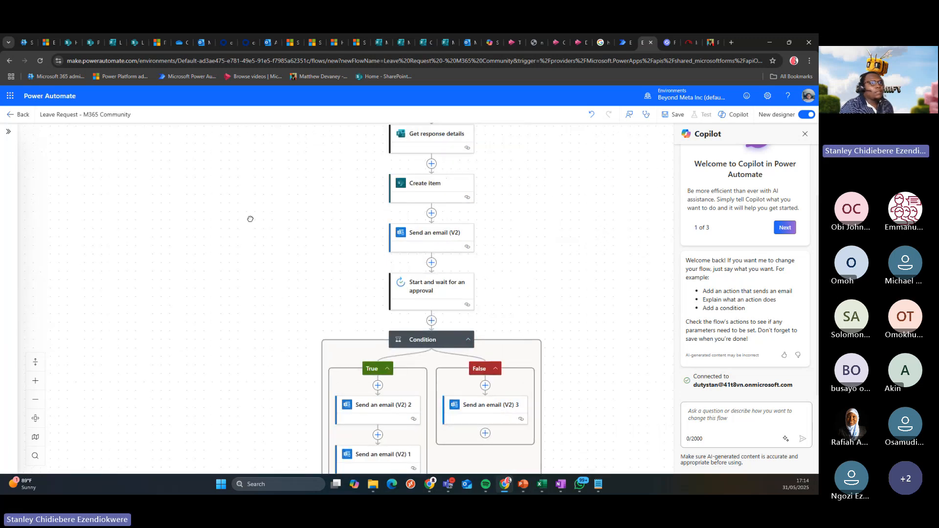
pyautogui.scroll(2, 554, 216)
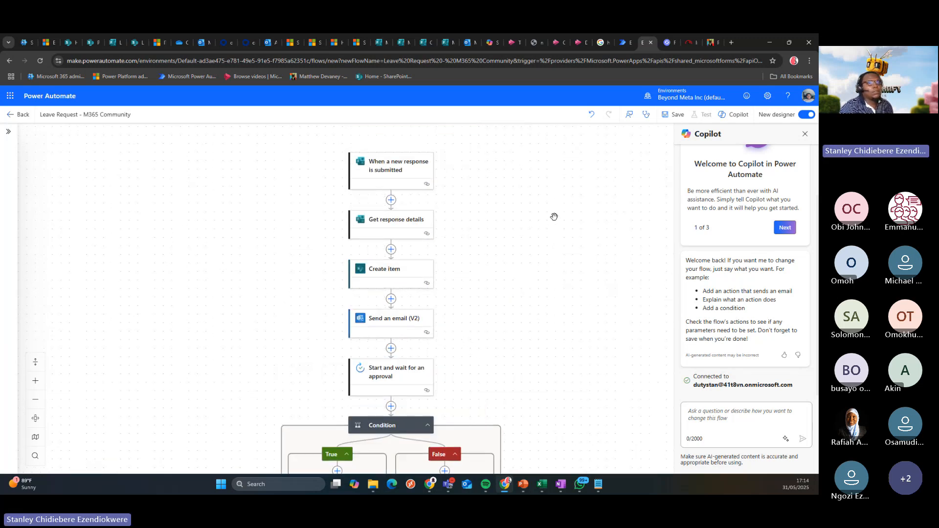
pyautogui.scroll(-1, 554, 217)
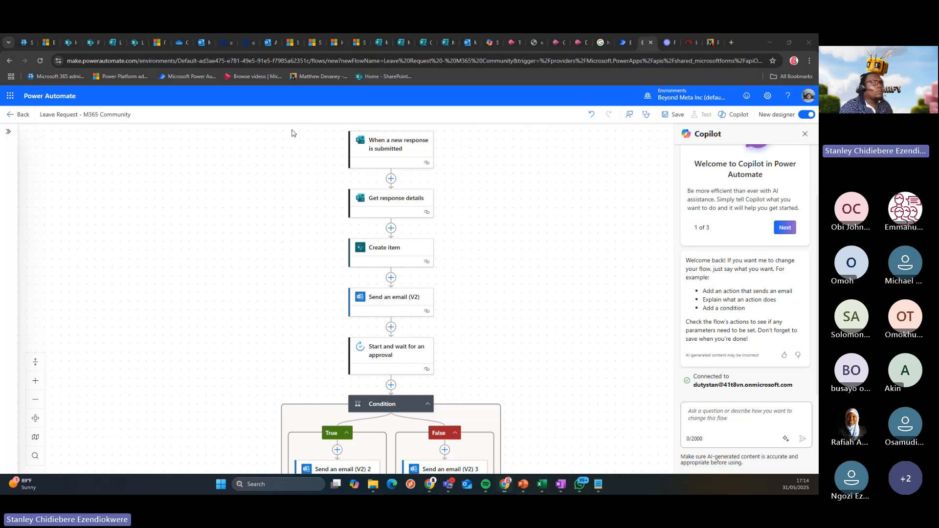
pyautogui.press('super+shift+s')
pyautogui.moveTo(288, 123); pyautogui.dragTo(525, 481)
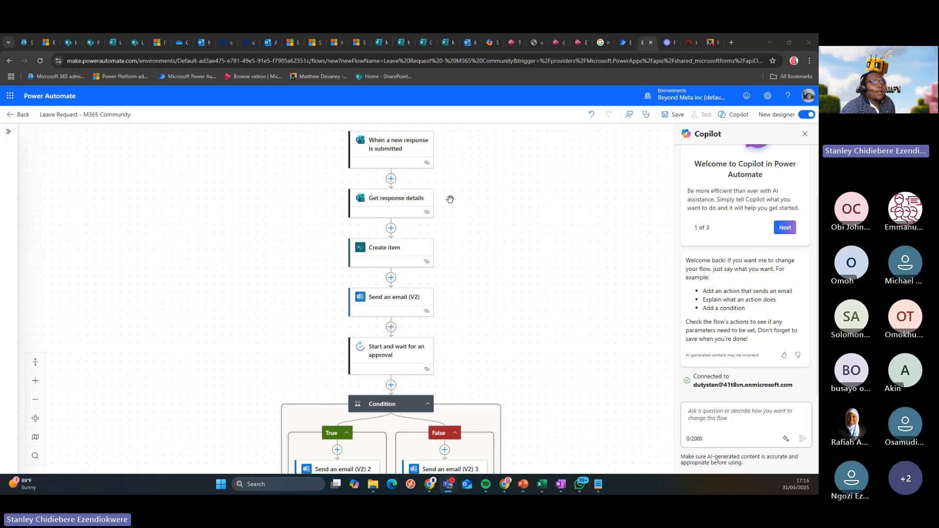
# Switch to the existing Leave Request Flow and expand the Apply to each 2 loop in its True branch
pyautogui.click(624, 44)
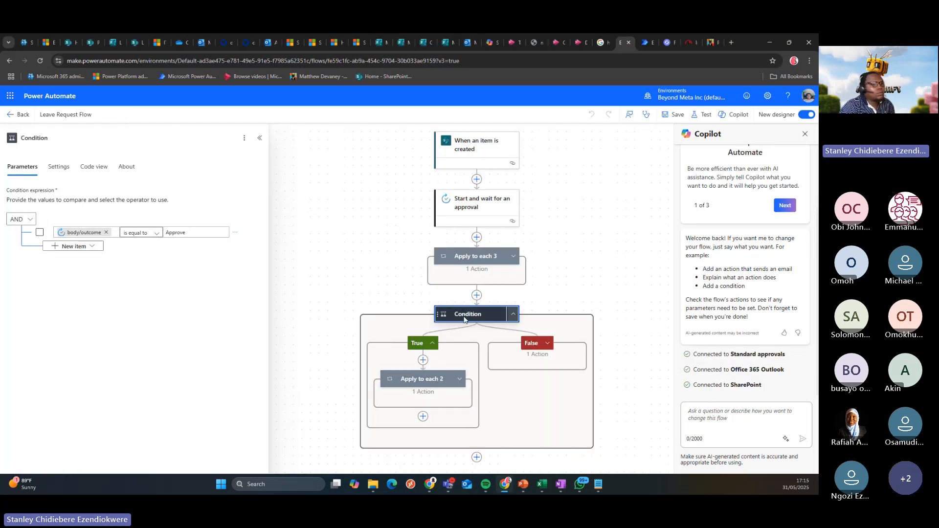
pyautogui.click(423, 379)
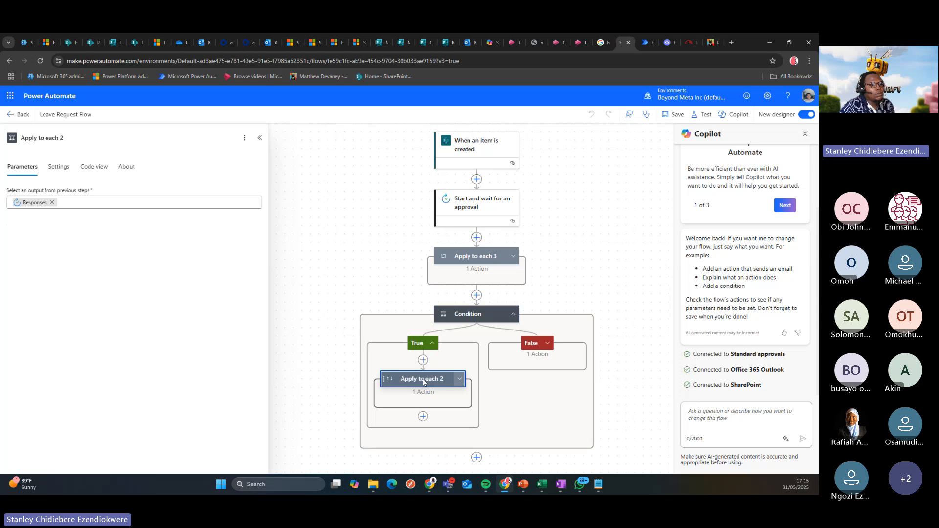
pyautogui.click(459, 380)
pyautogui.scroll(-1, 441, 396)
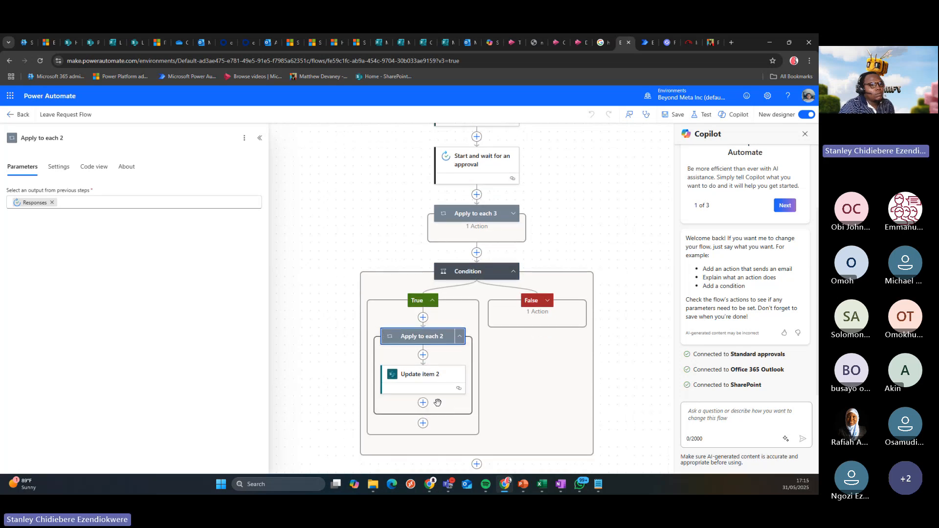
# Expand the Apply to each 3 loop in the existing Leave Request Flow and review the email action inside it
pyautogui.scroll(1, 342, 268)
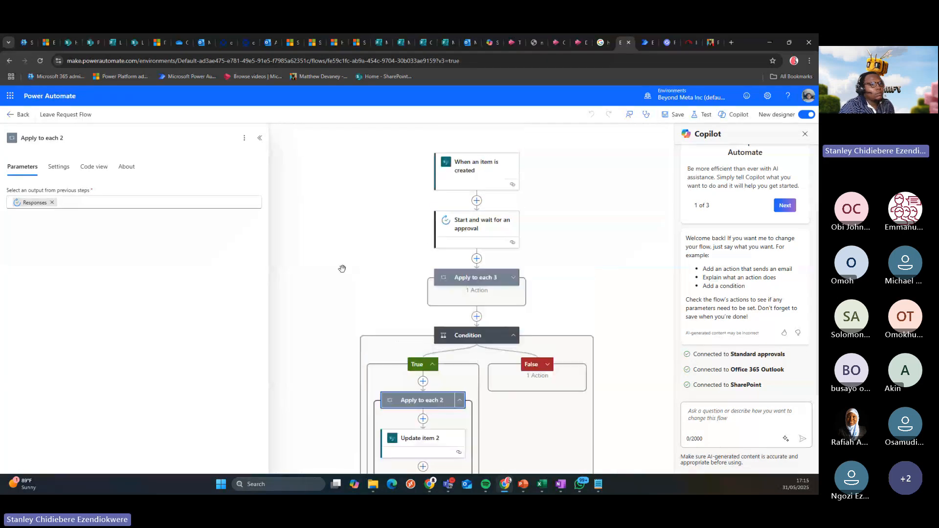
pyautogui.scroll(1, 342, 269)
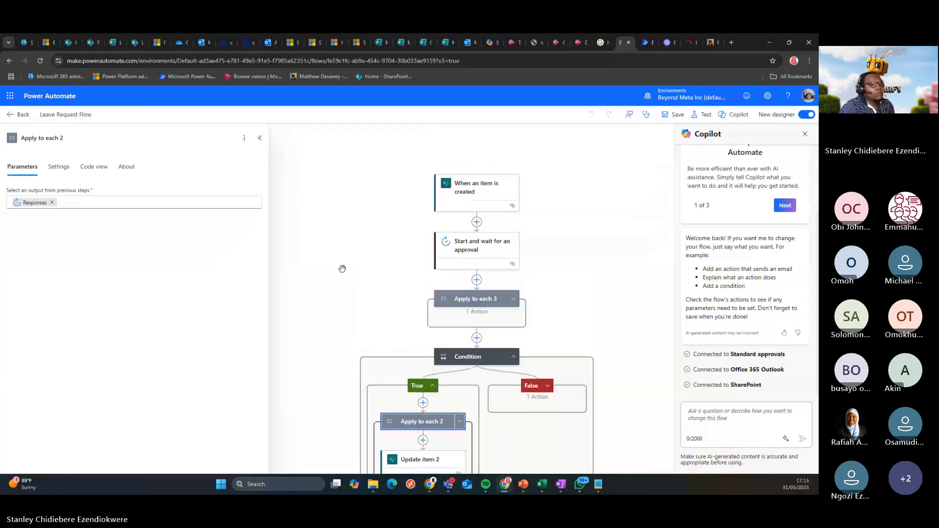
pyautogui.click(491, 299)
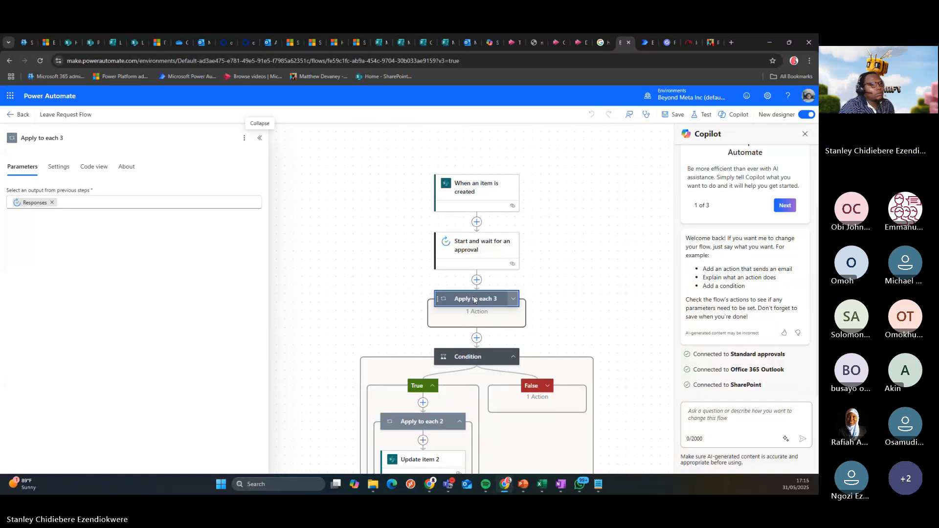
pyautogui.click(511, 299)
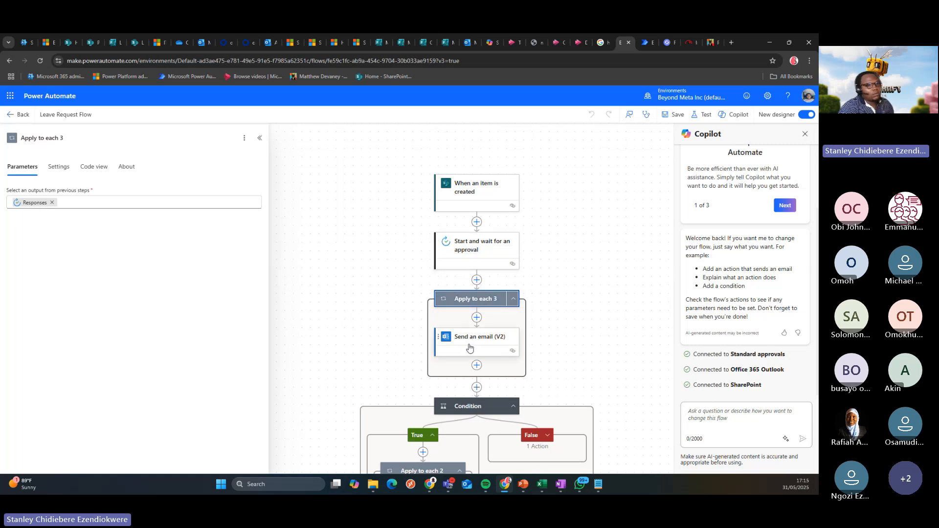
pyautogui.scroll(-1, 481, 346)
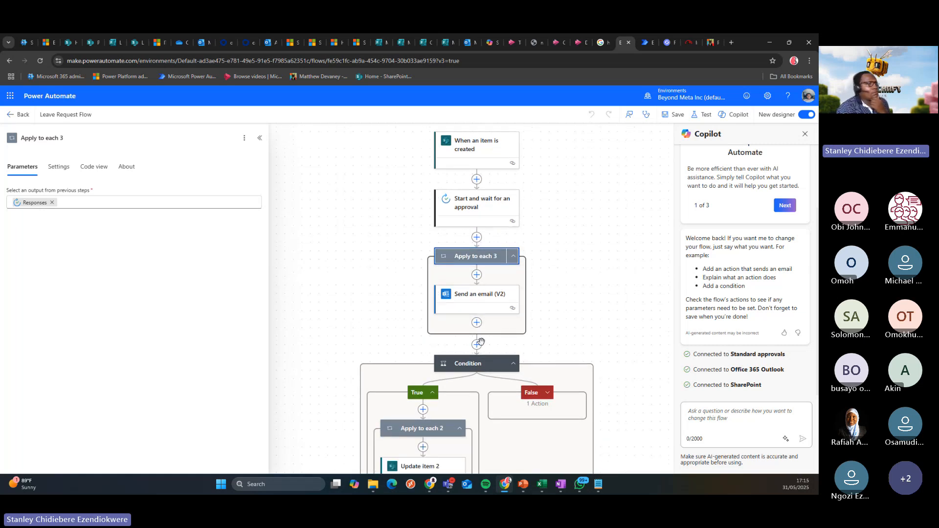
# Return to the Leave Request - M365 Community flow and save it
pyautogui.click(640, 42)
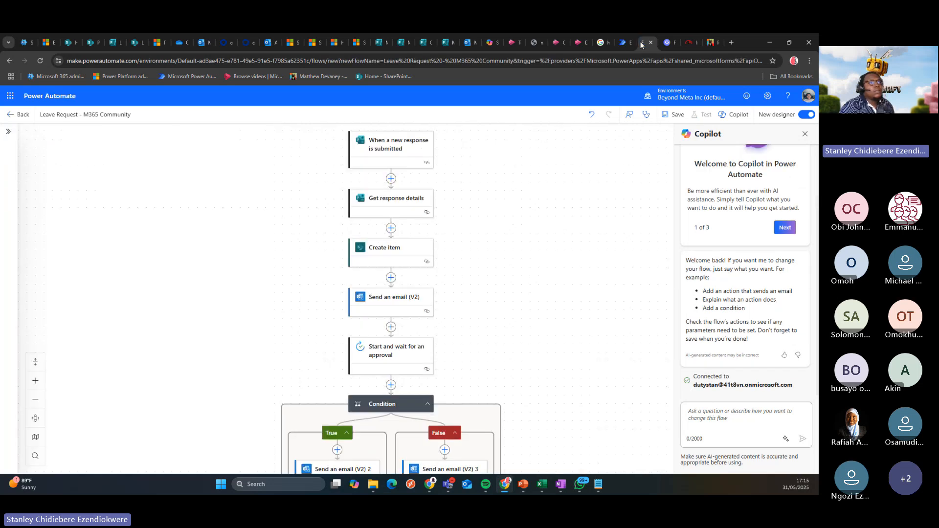
pyautogui.click(677, 117)
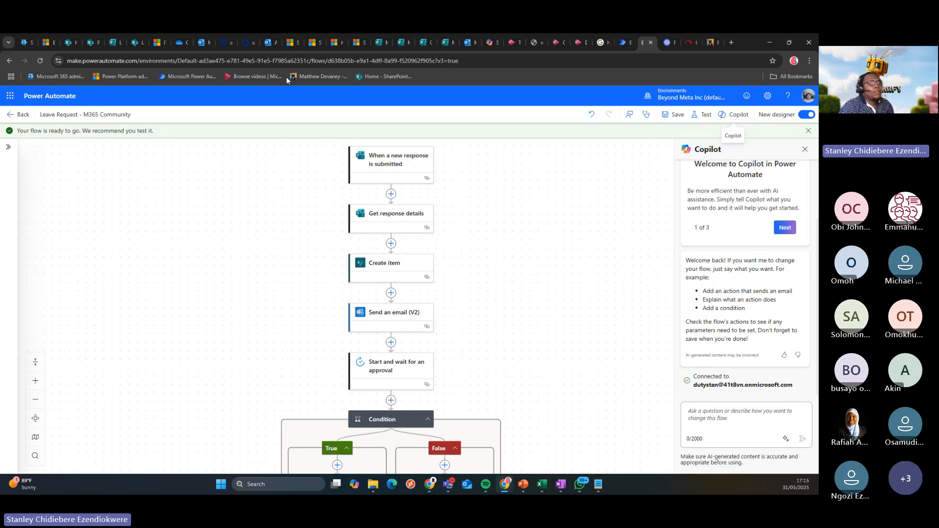
# Set the Leave Request form in Microsoft Forms so that anyone can respond, copy its response link, and close the sharing dialog
pyautogui.click(104, 42)
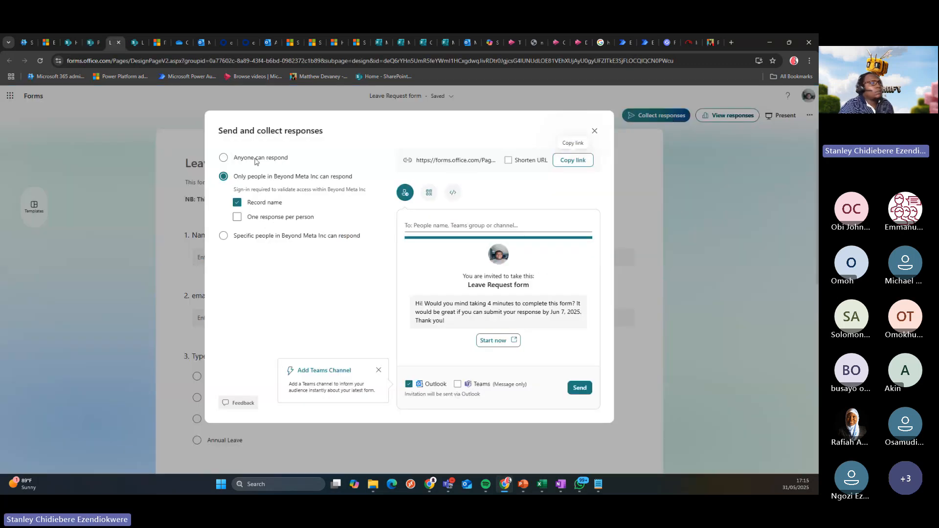
pyautogui.click(254, 160)
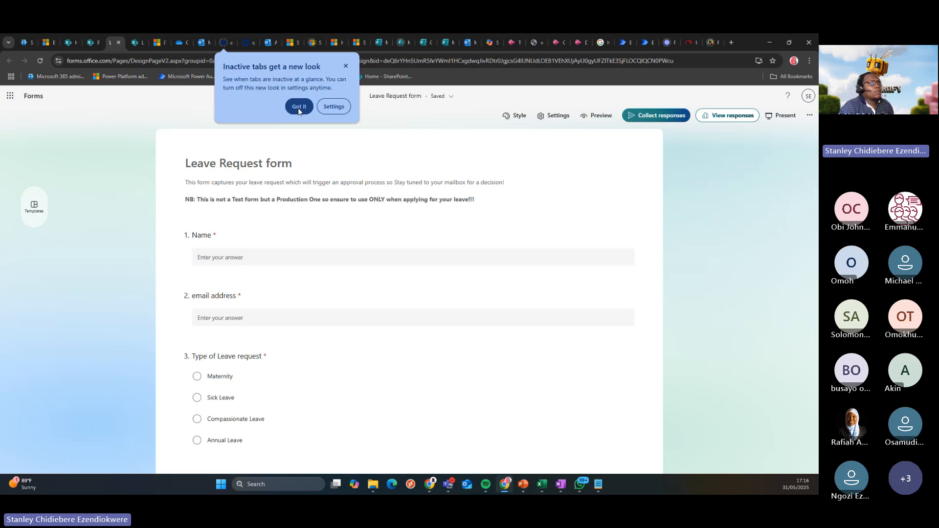
pyautogui.click(299, 107)
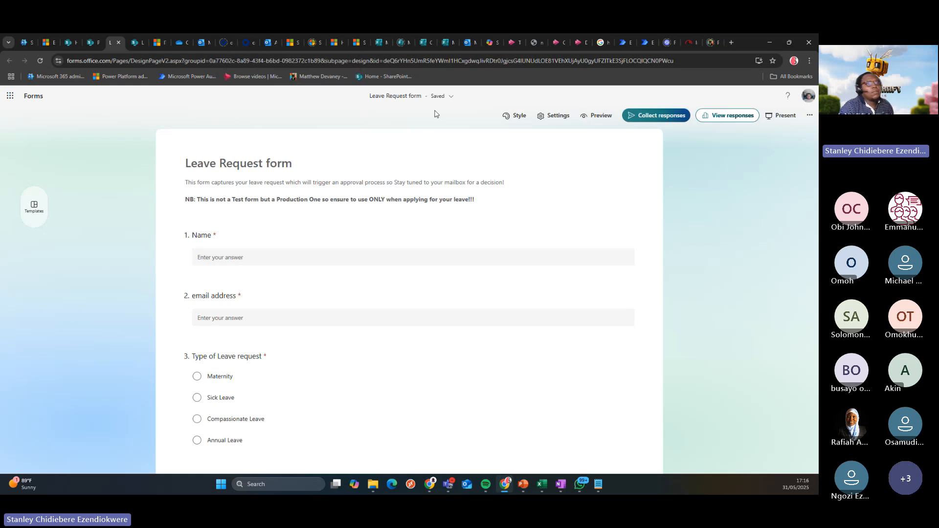
pyautogui.click(661, 115)
pyautogui.click(257, 157)
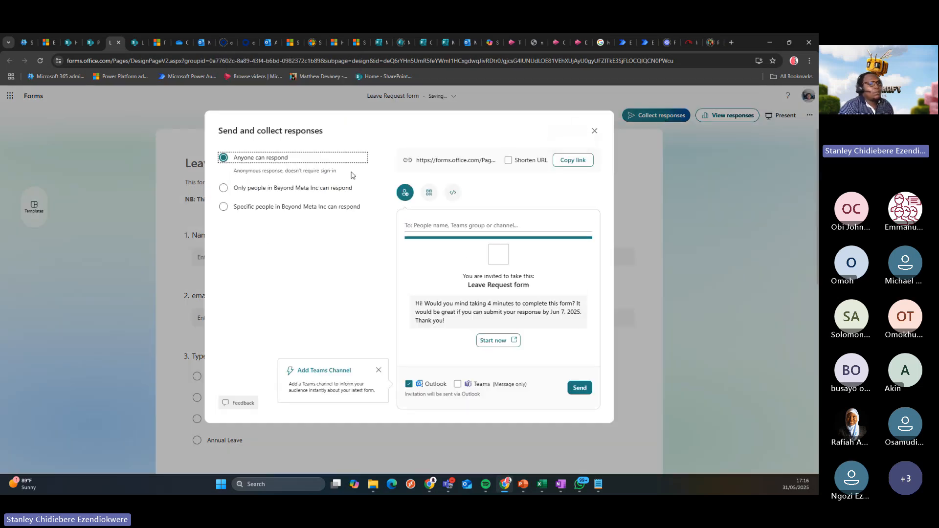
pyautogui.click(571, 161)
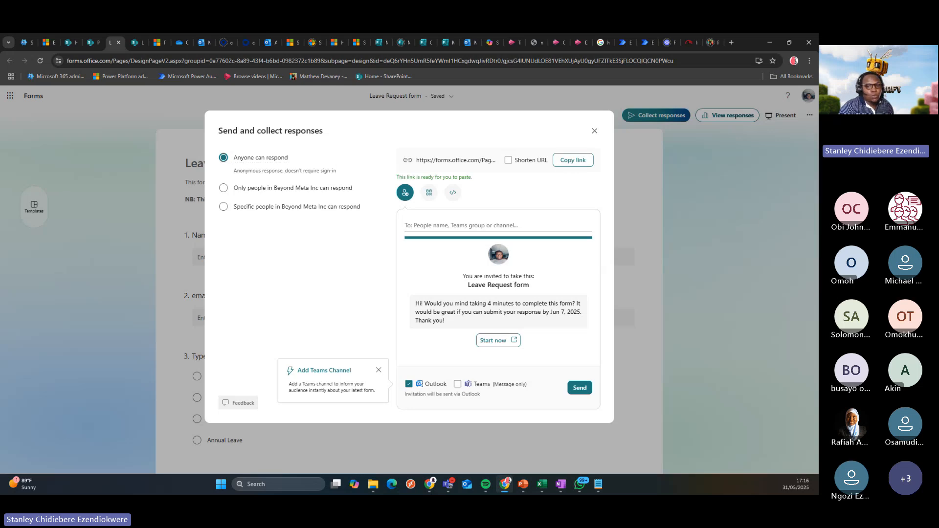
pyautogui.hotkey('alt', 'Tab')
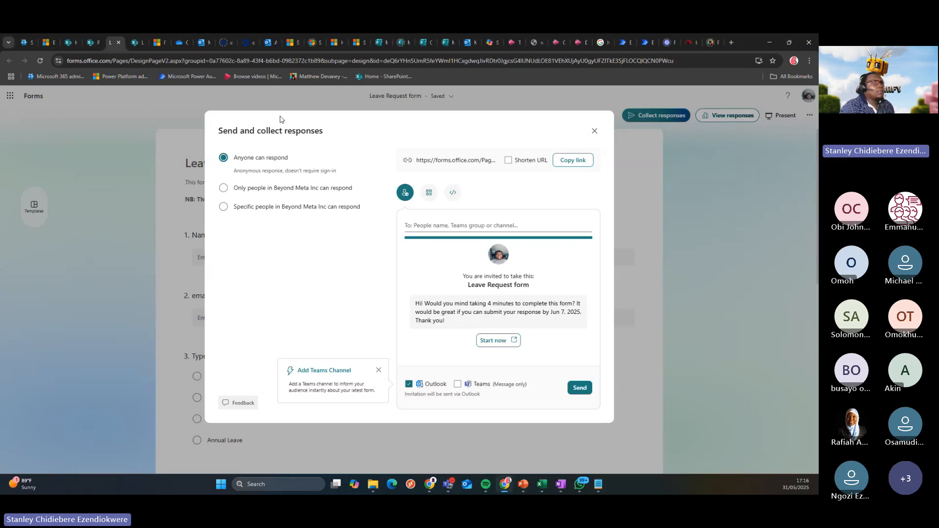
pyautogui.click(594, 130)
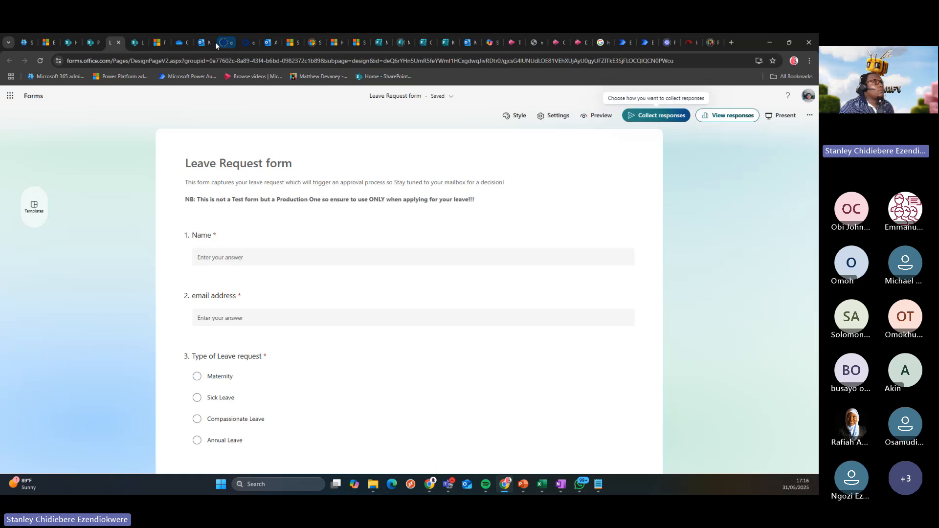
# Switch to the Outlook inbox and reload it to check for new approval emails
pyautogui.click(649, 42)
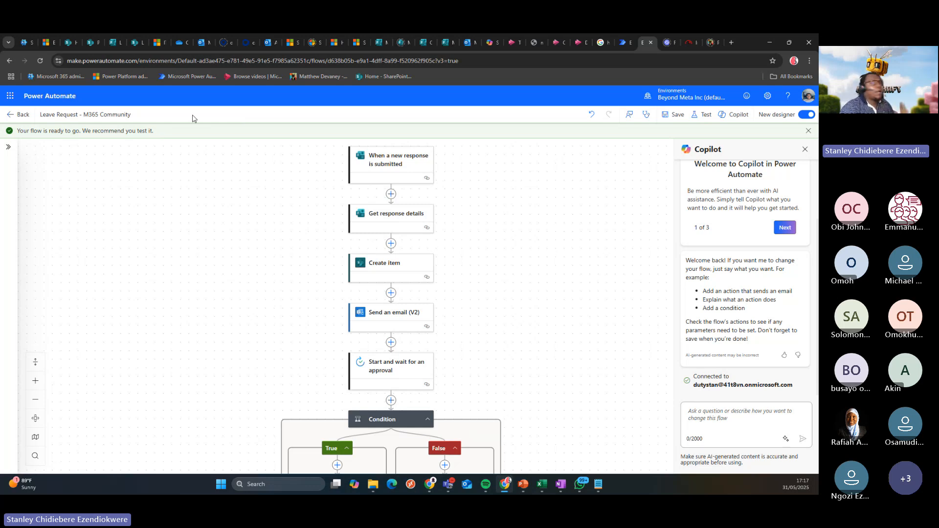
pyautogui.click(201, 42)
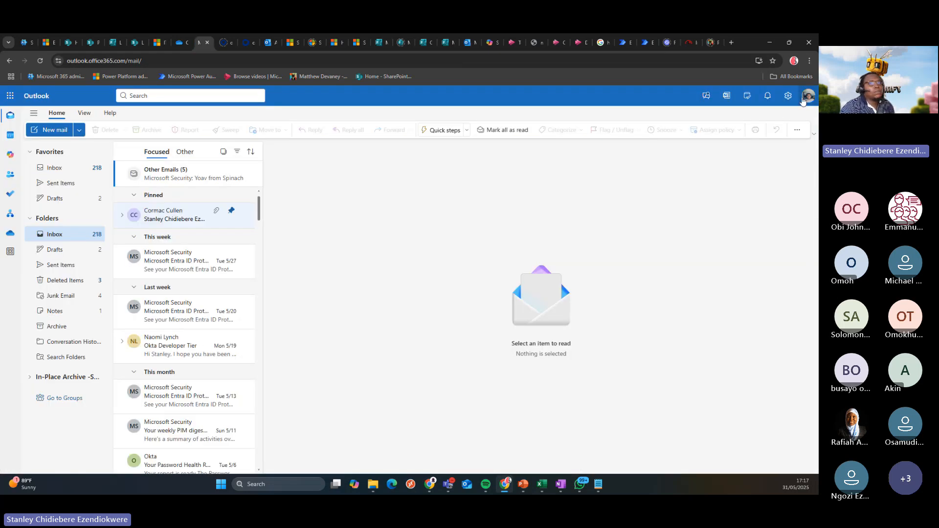
pyautogui.click(40, 63)
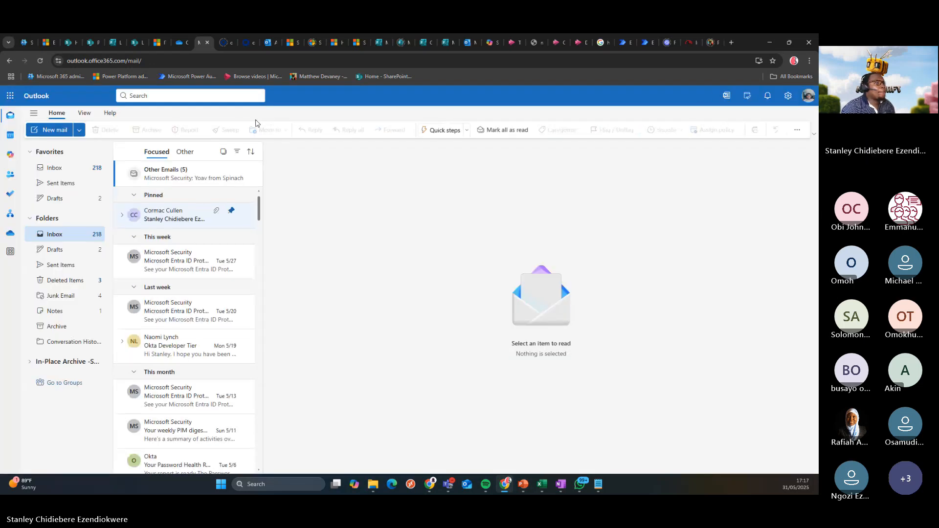
# Switch back to Power Automate, leave the flow designer, and open the full run history of the Leave Request - M365 Community flow
pyautogui.click(642, 42)
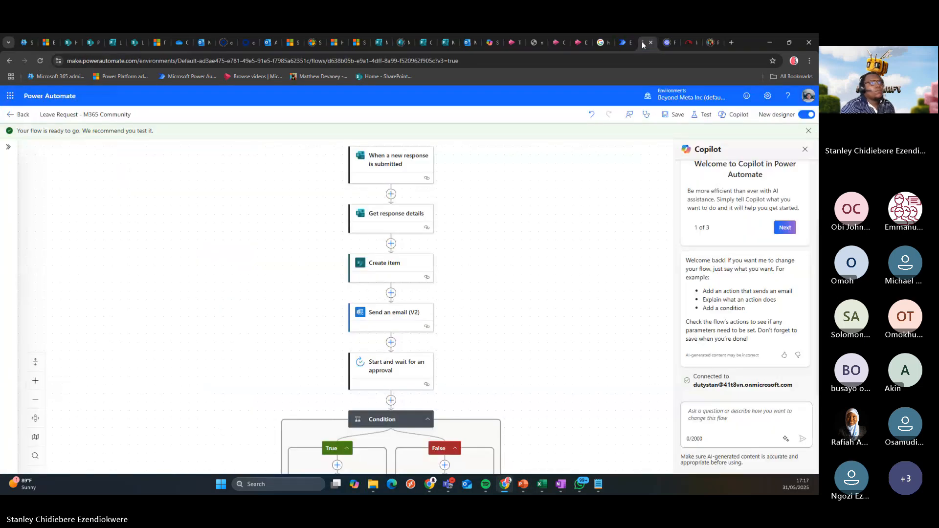
pyautogui.click(23, 116)
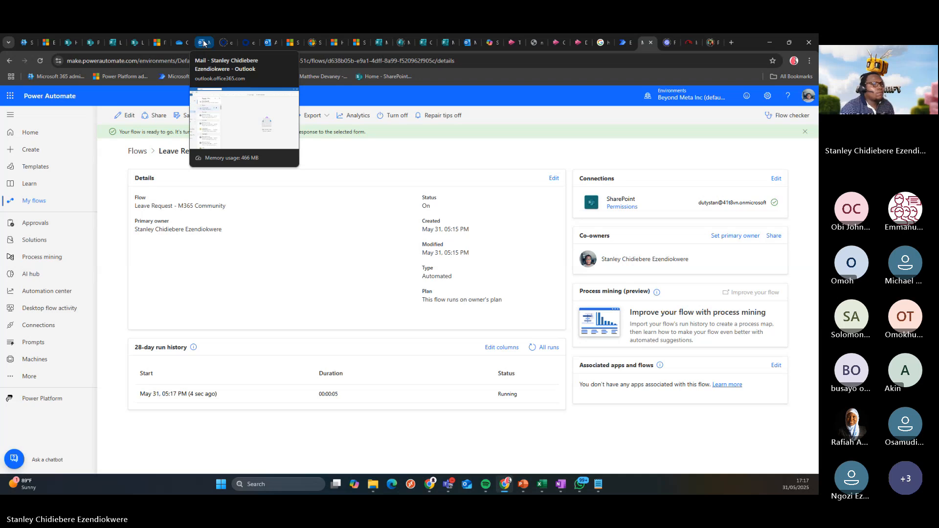
pyautogui.click(544, 349)
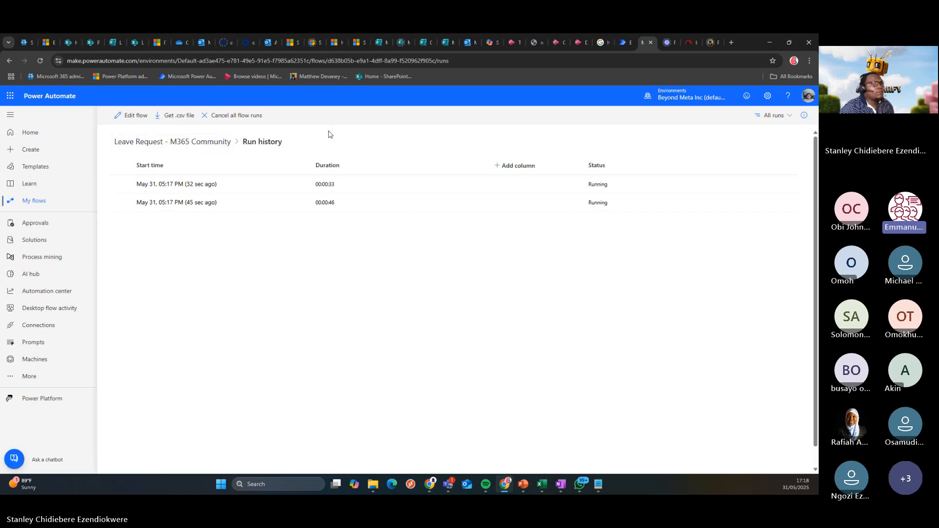
# Open the received Leave Approval Request email in Outlook and check its sender and request details
pyautogui.click(201, 42)
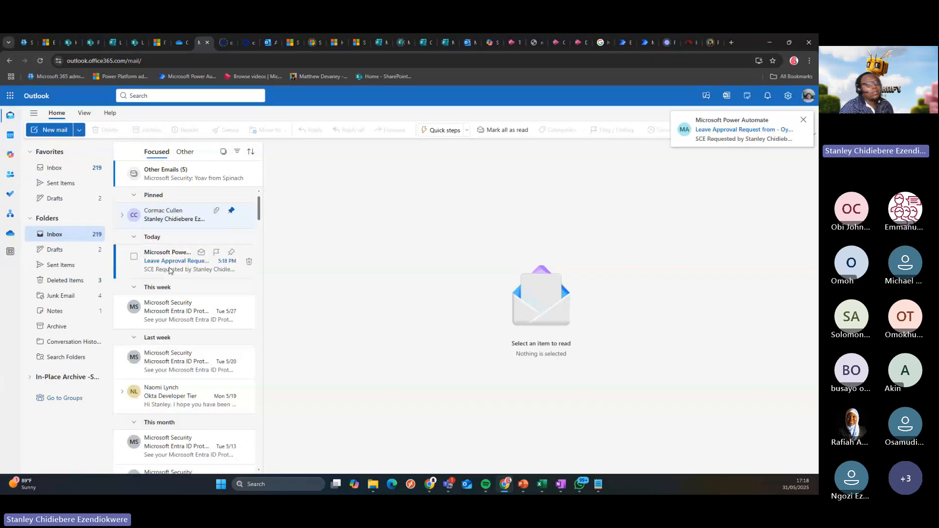
pyautogui.click(169, 271)
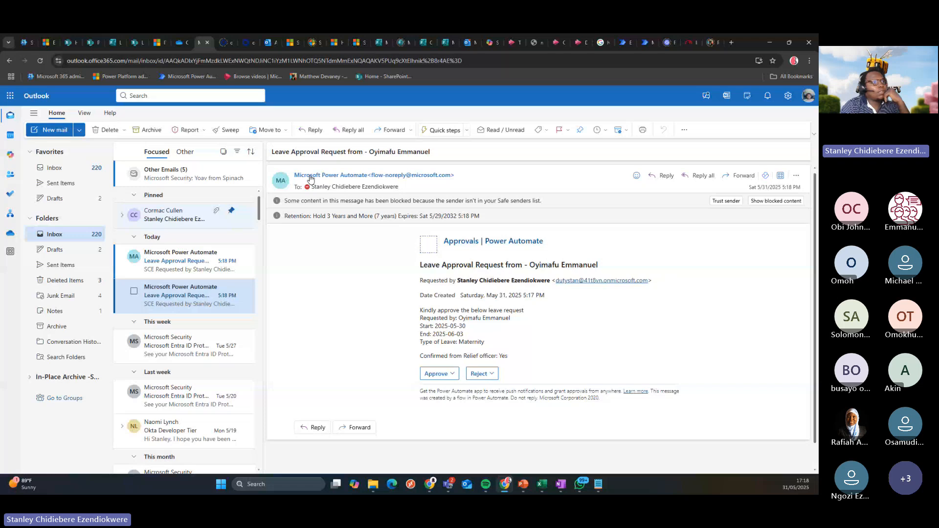
pyautogui.moveTo(309, 179)
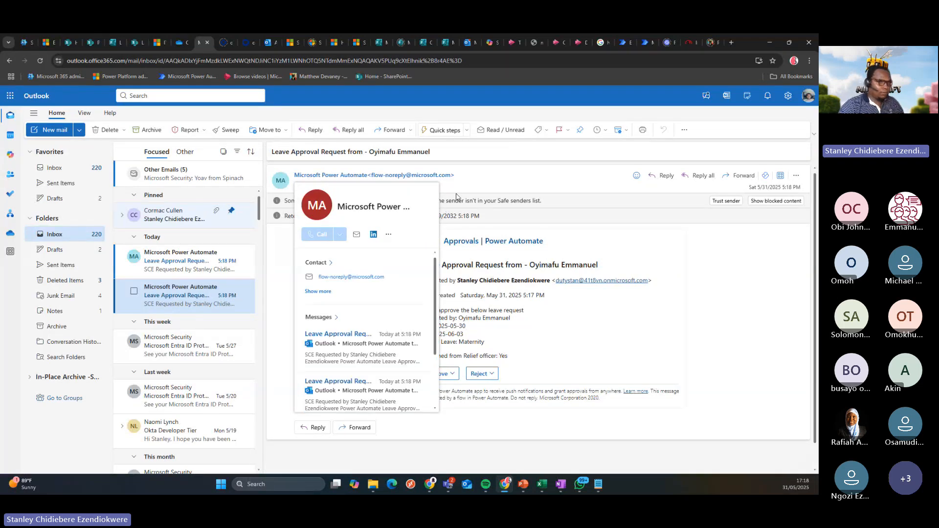
pyautogui.click(504, 179)
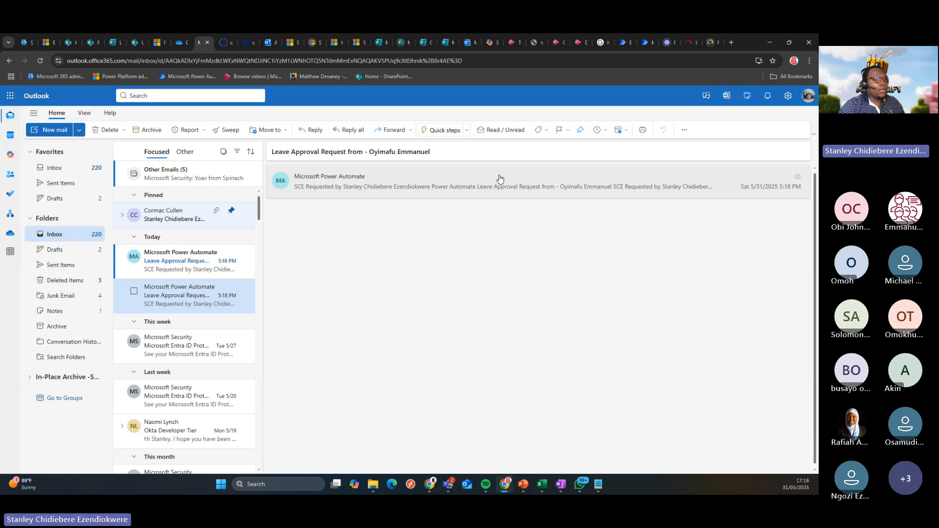
pyautogui.click(330, 185)
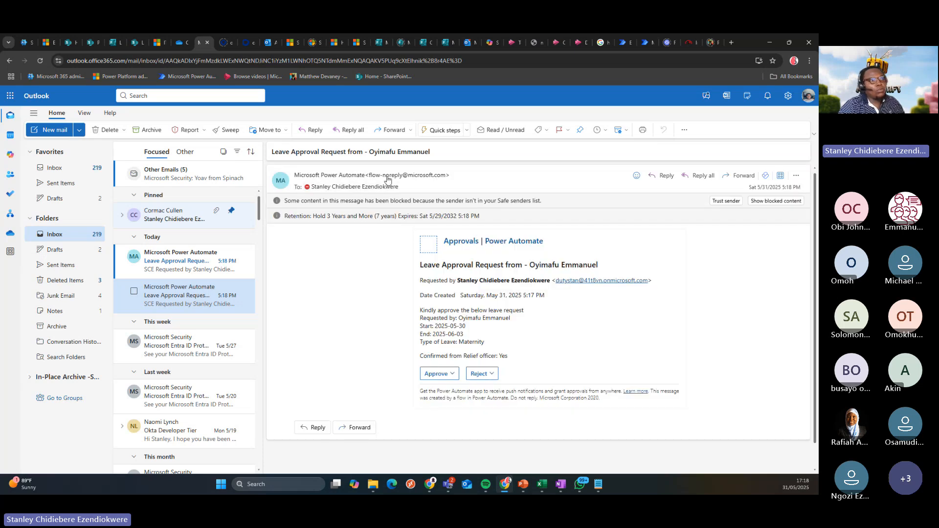
pyautogui.moveTo(388, 180)
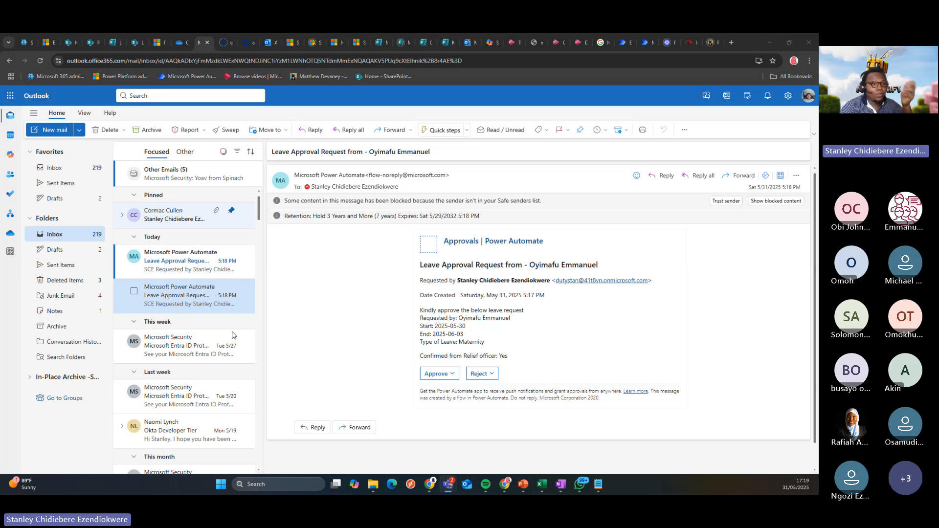
# Approve the leave request from the email with the comment "Yes, you can proceed on your leave." and a new paragraph "Ensure to have fun", and submit it
pyautogui.click(438, 374)
pyautogui.click(439, 414)
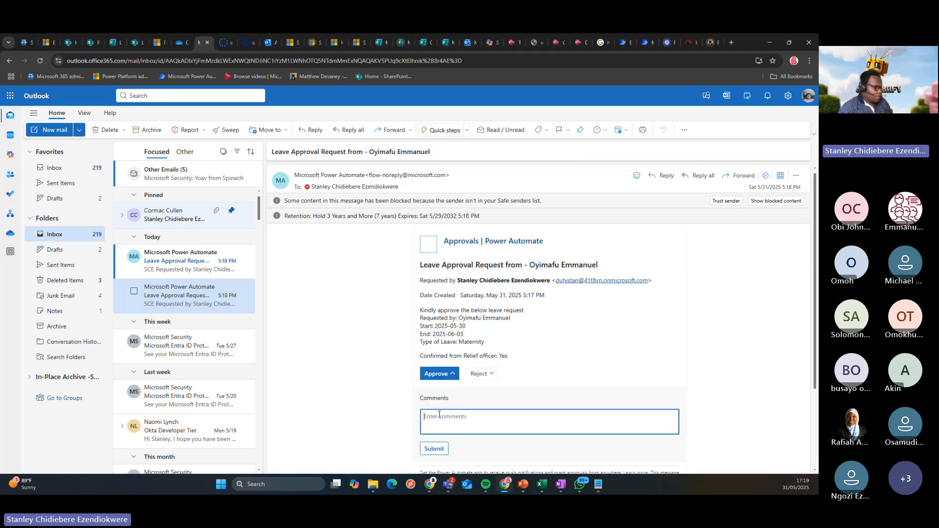
pyautogui.write('Ye')
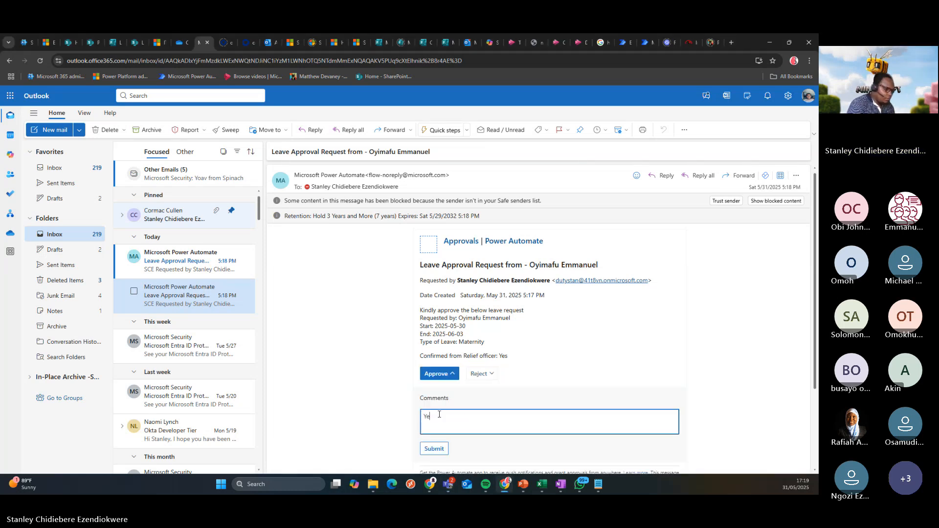
pyautogui.write('s, you can proce')
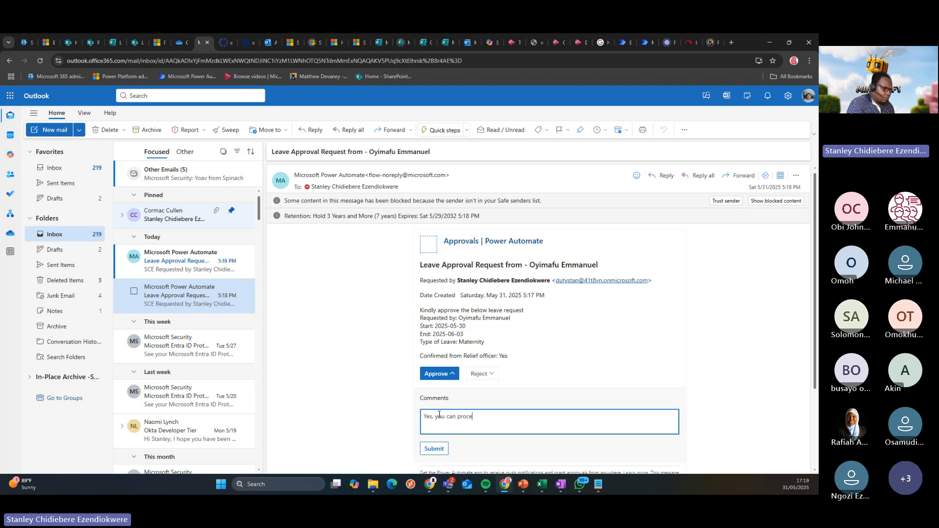
pyautogui.write('ed to')
pyautogui.press('BackSpace')
pyautogui.press('BackSpace')
pyautogui.press('BackSpace')
pyautogui.write('o')
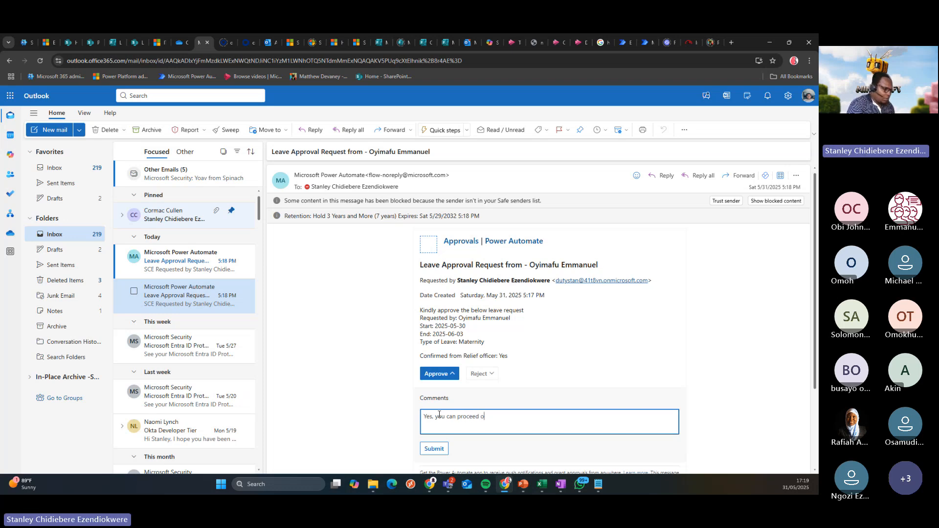
pyautogui.write('n your leave.')
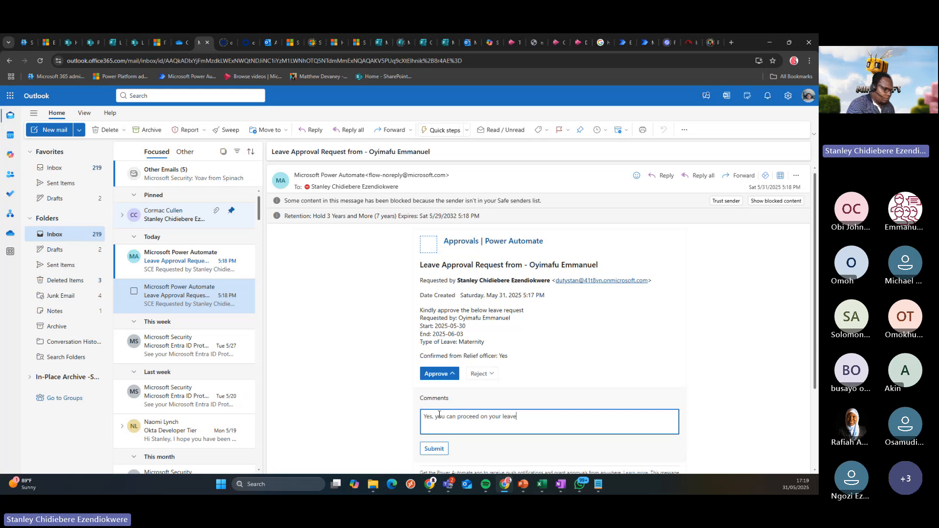
pyautogui.press('Return')
pyautogui.press('Return')
pyautogui.write('Ensure to have fun')
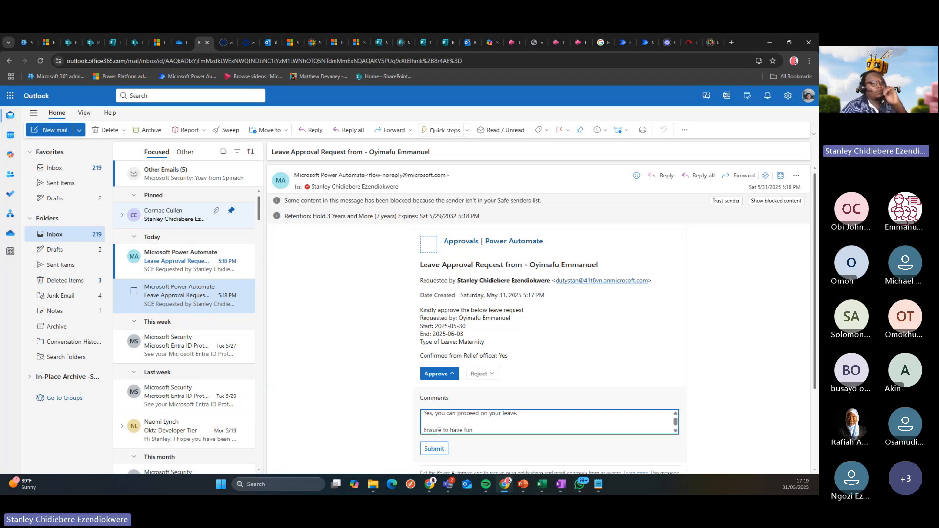
pyautogui.click(434, 448)
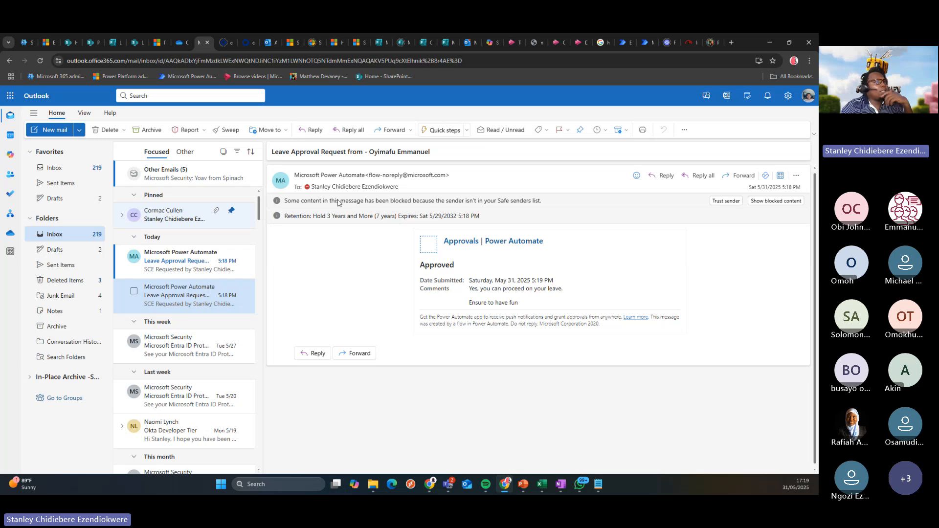
# Switch back to Power Automate and open the Leave Request - M365 Community flow's details page to check the run statuses
pyautogui.click(645, 43)
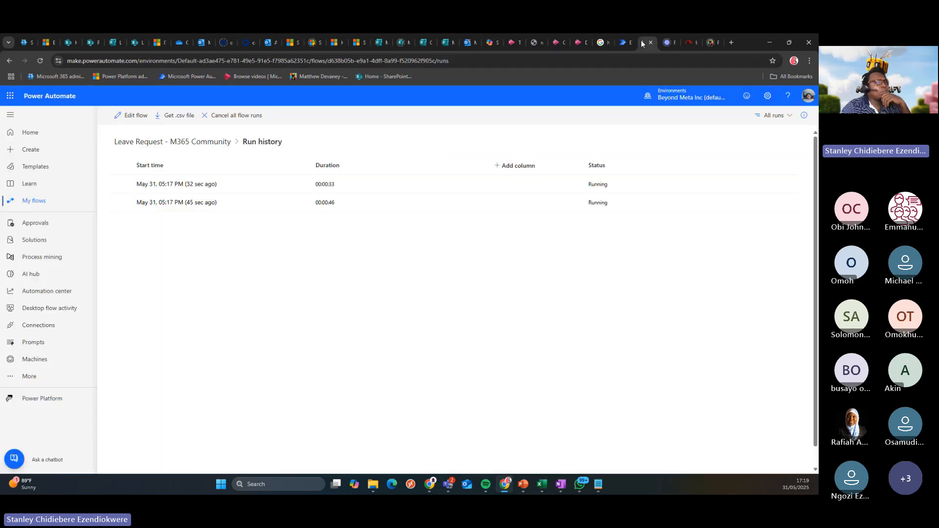
pyautogui.click(136, 142)
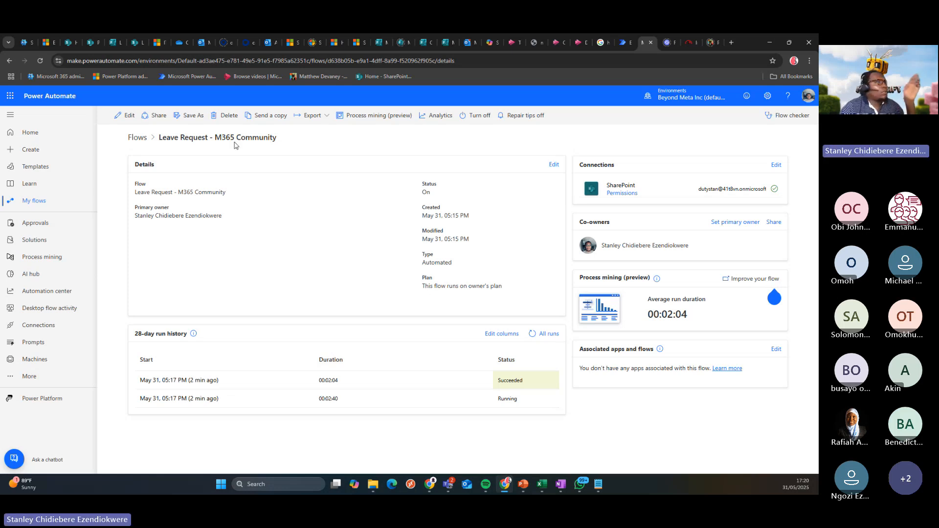
# Switch to Outlook, open the remaining unanswered Leave Approval Request email, and choose to reject it with a comment
pyautogui.click(202, 42)
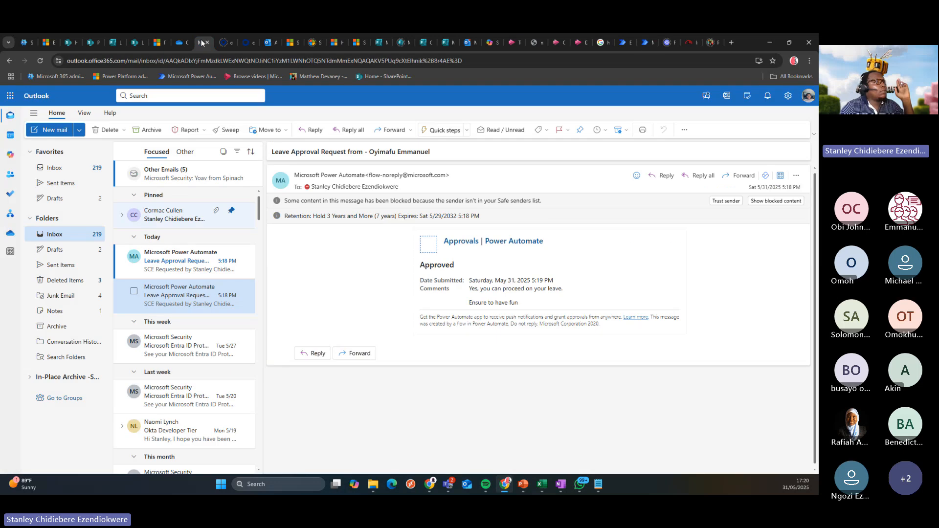
pyautogui.click(182, 269)
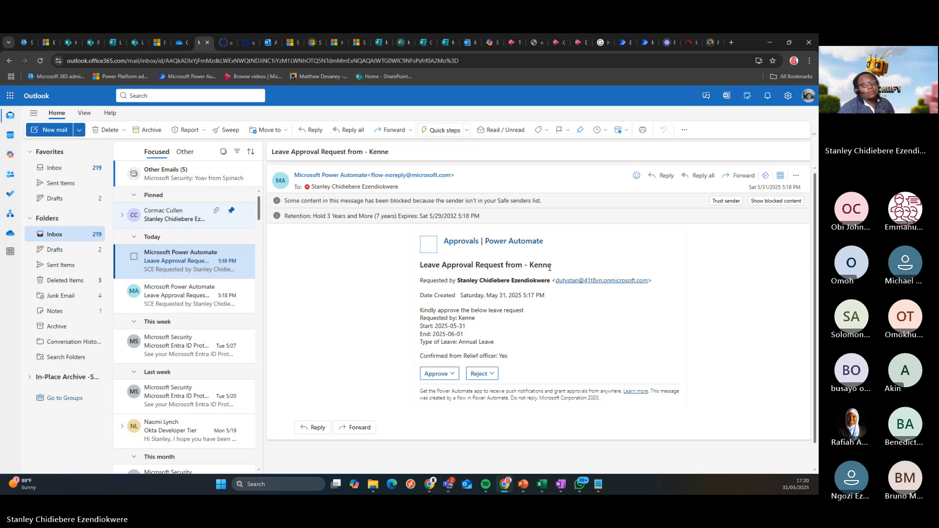
pyautogui.click(488, 374)
pyautogui.click(449, 425)
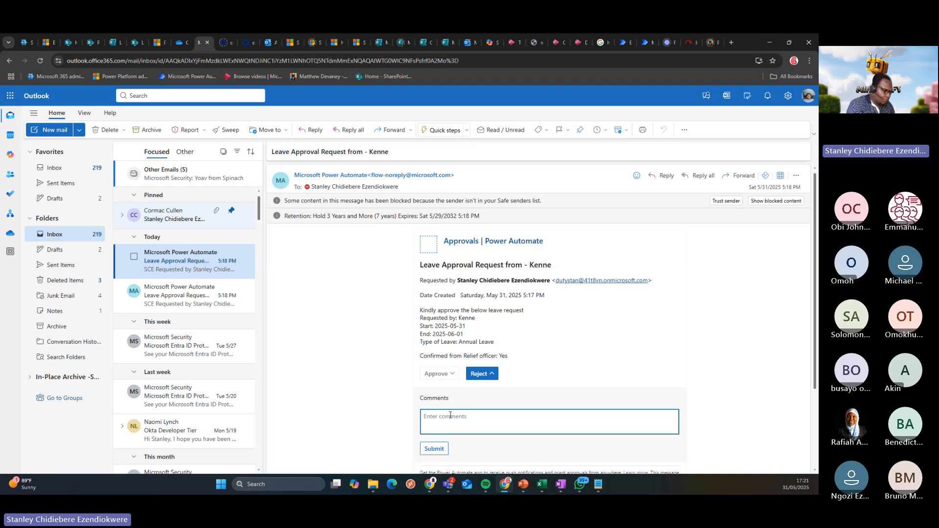
# Write the rejection comment "This is rejected as you are yet to submit teh report for our last project bid."
pyautogui.write('This is ')
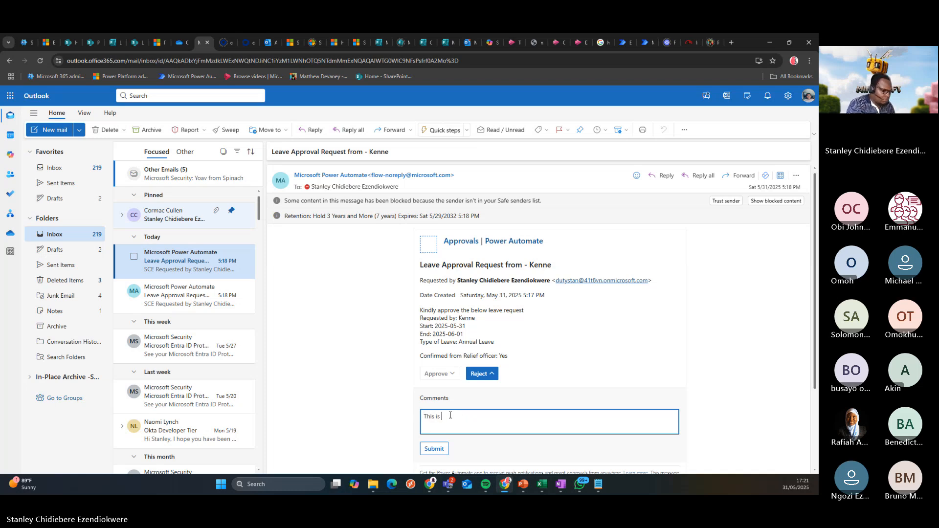
pyautogui.write('rejected as you h')
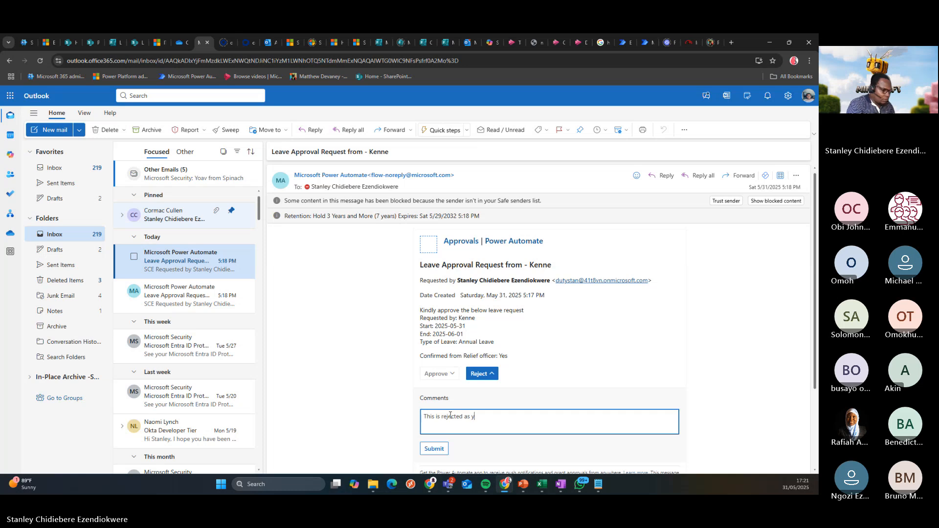
pyautogui.press('BackSpace')
pyautogui.write('are ')
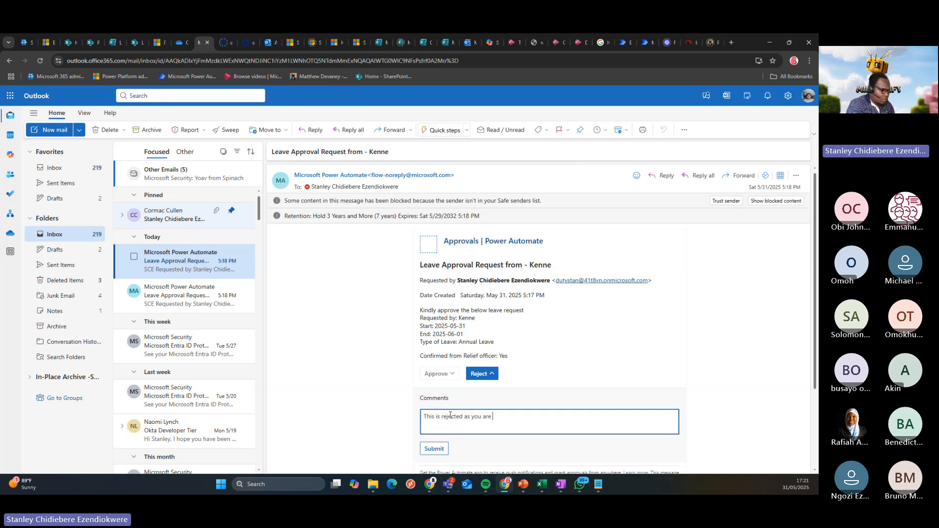
pyautogui.write('yet to subm')
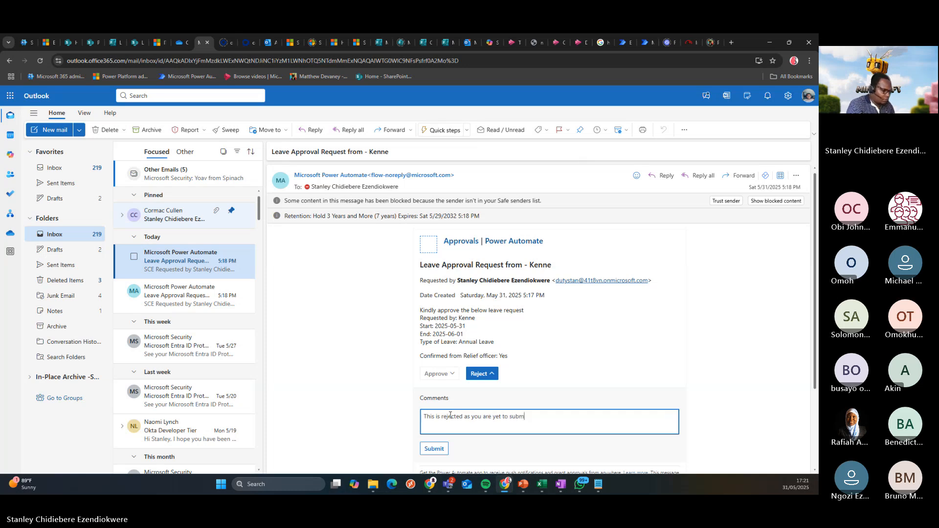
pyautogui.write('it teh report for our last ')
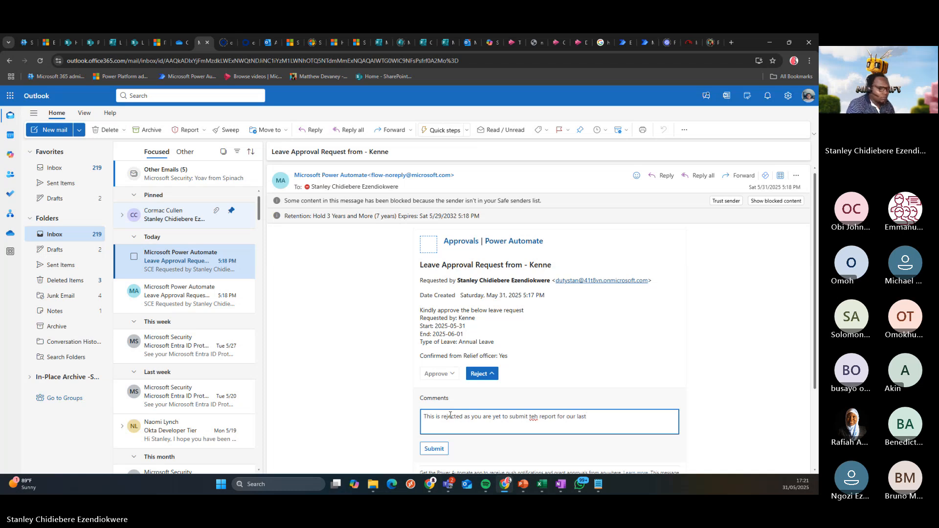
pyautogui.write('projet')
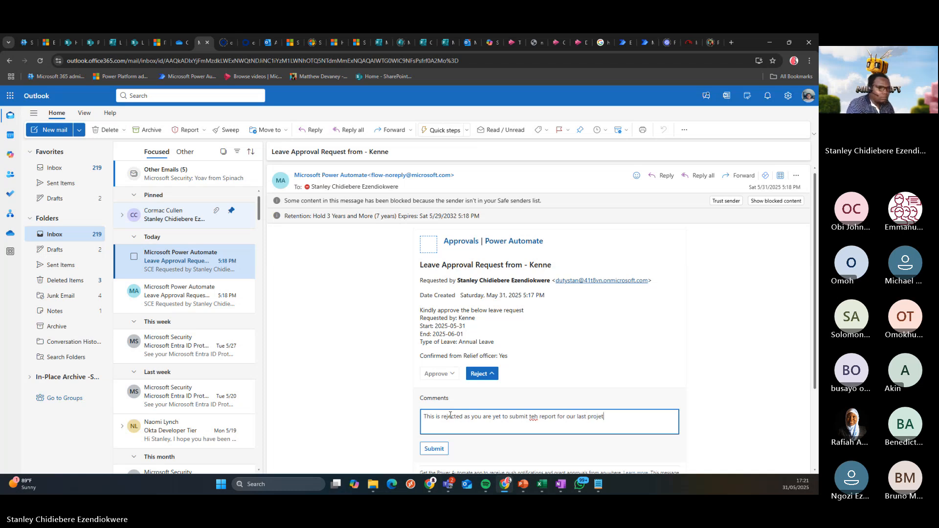
pyautogui.press('BackSpace')
pyautogui.write('ct bi')
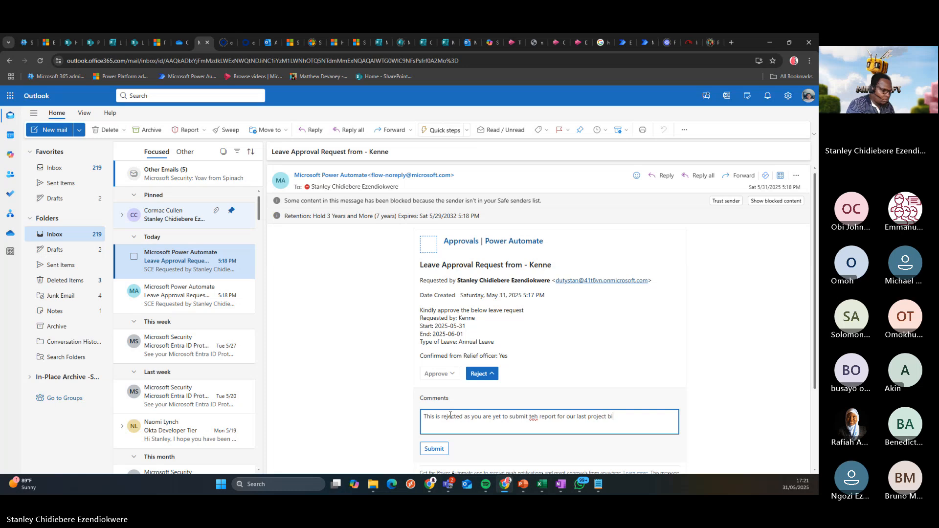
pyautogui.write('d. I ne')
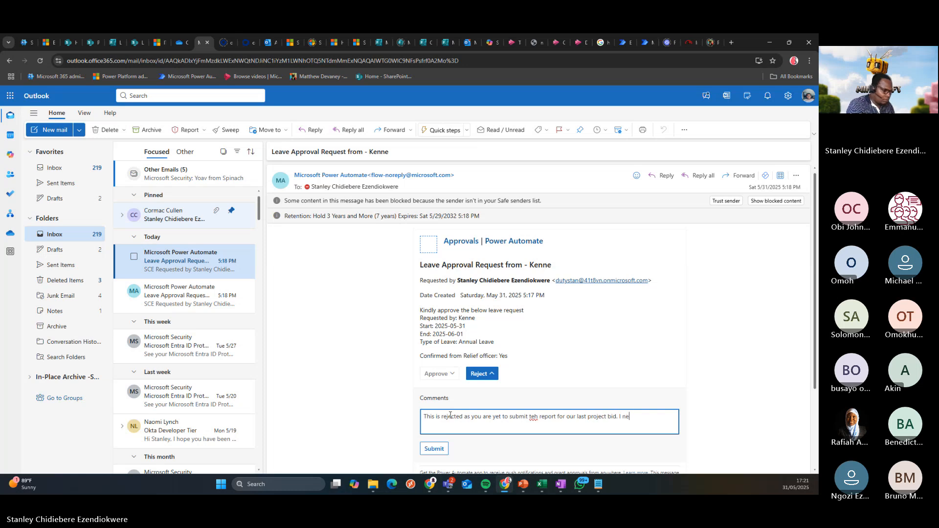
# Complete the comment with "I need that document as soon as possible and we can revisit this leave request when done" and submit the rejection
pyautogui.write('ed that document a')
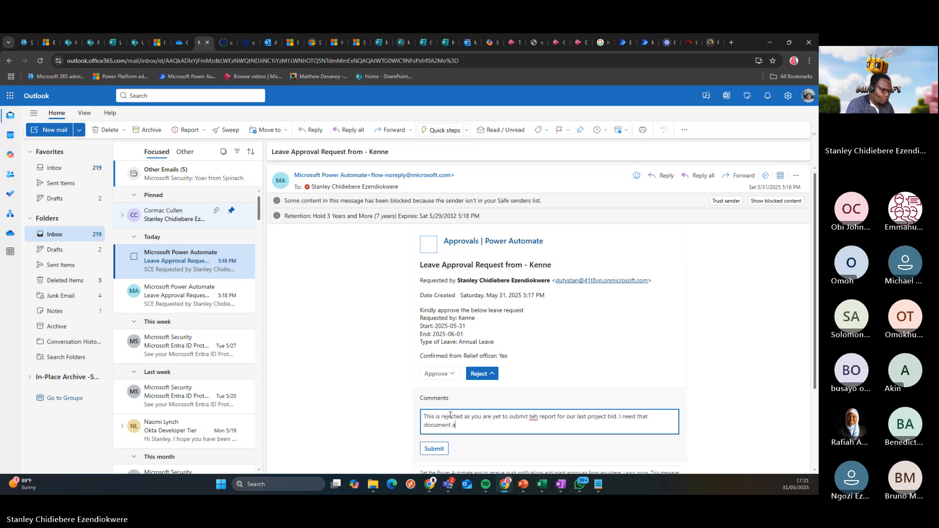
pyautogui.write('s soon as possible and we can re')
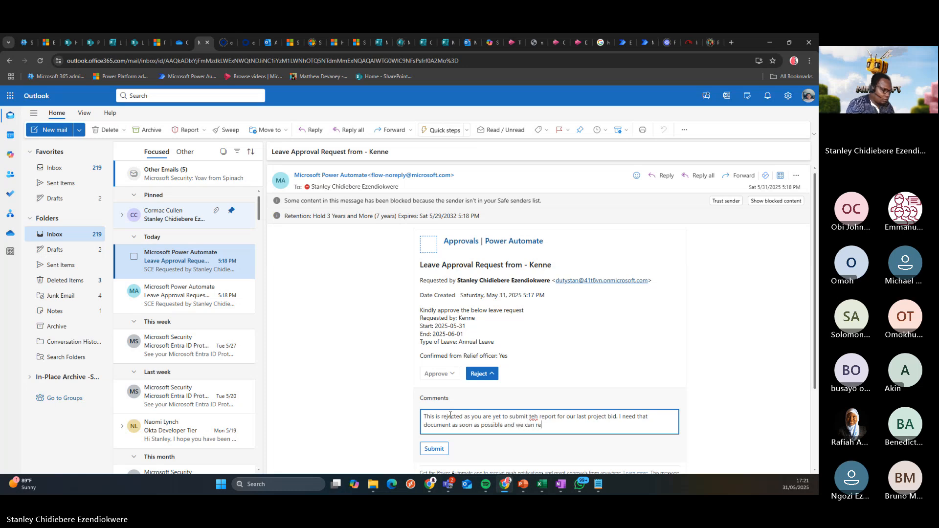
pyautogui.write('visit this')
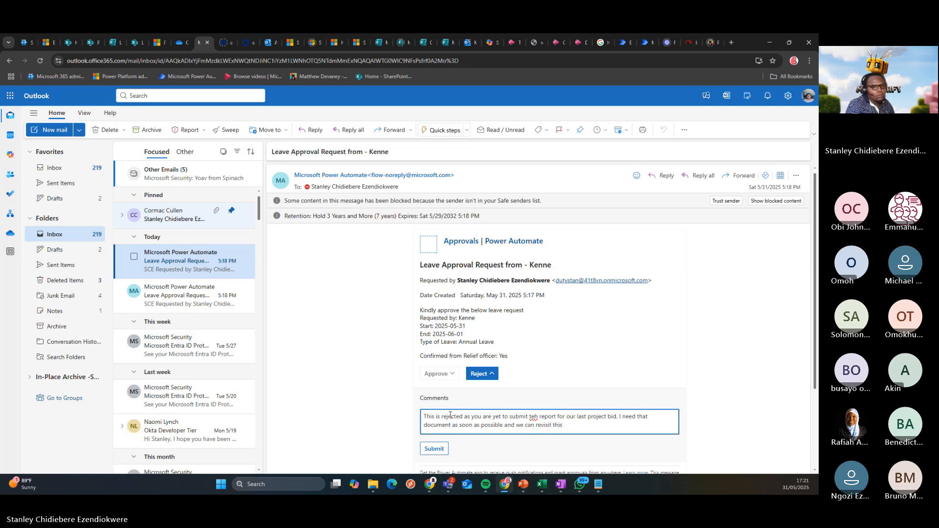
pyautogui.write(' leave request wh')
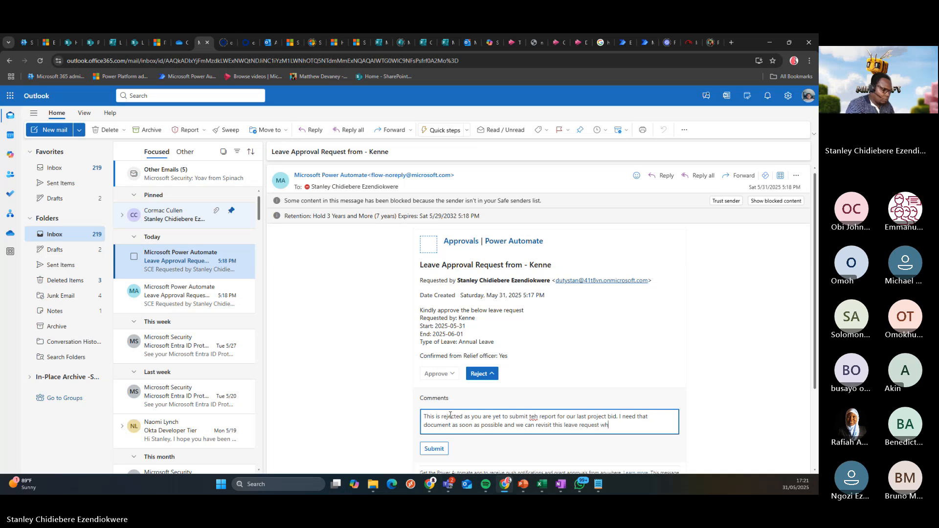
pyautogui.write('en done')
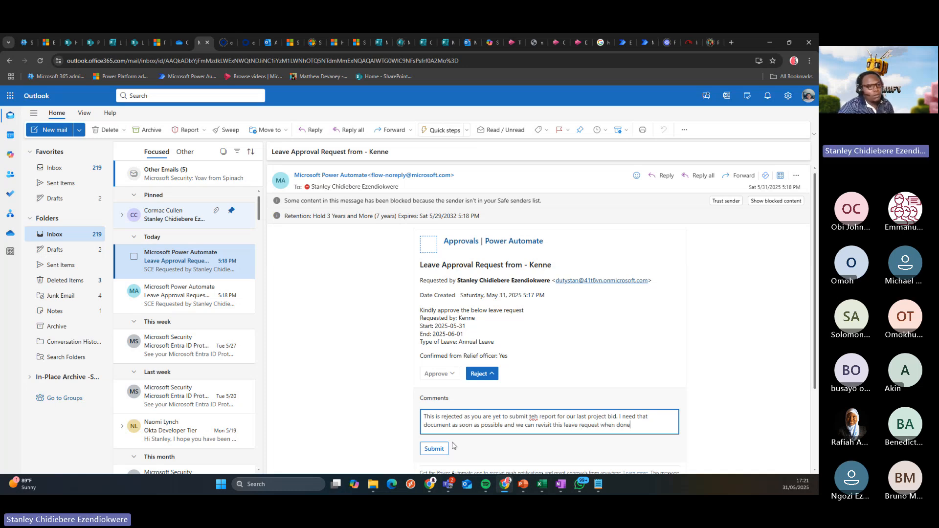
pyautogui.click(440, 449)
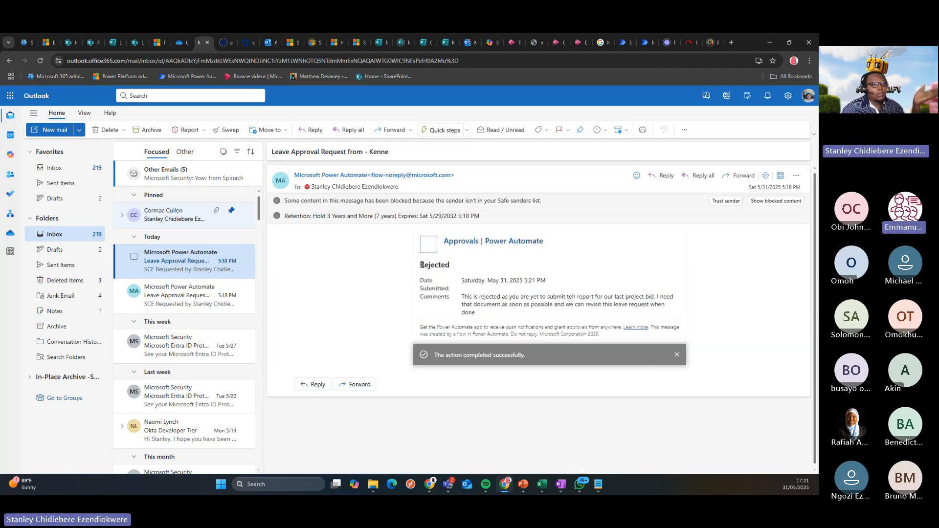
# Review the recorded response and comment in the rejected request email and in the approved request email
pyautogui.moveTo(422, 264); pyautogui.dragTo(468, 267)
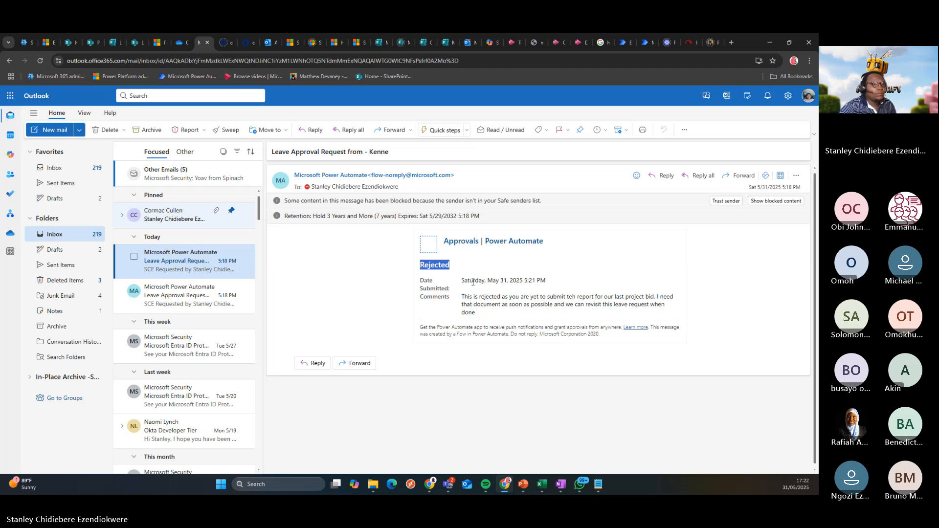
pyautogui.click(452, 270)
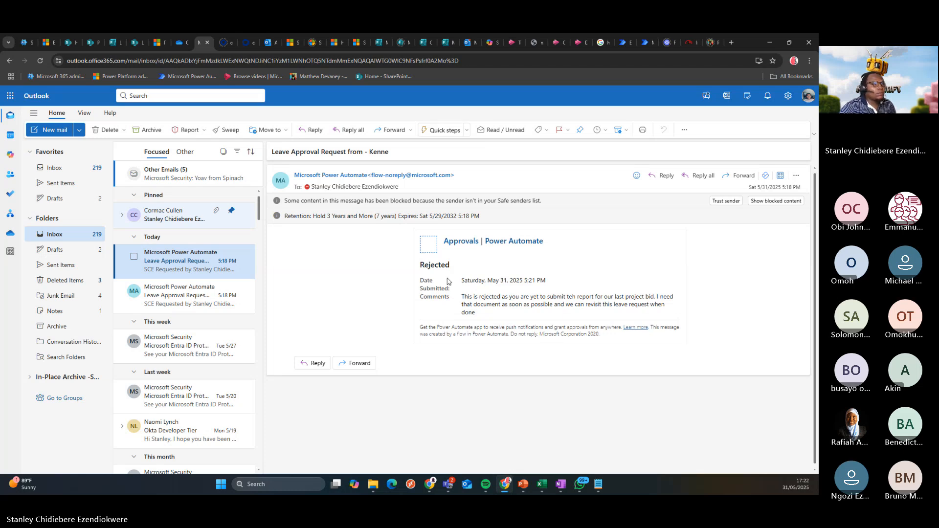
pyautogui.click(183, 304)
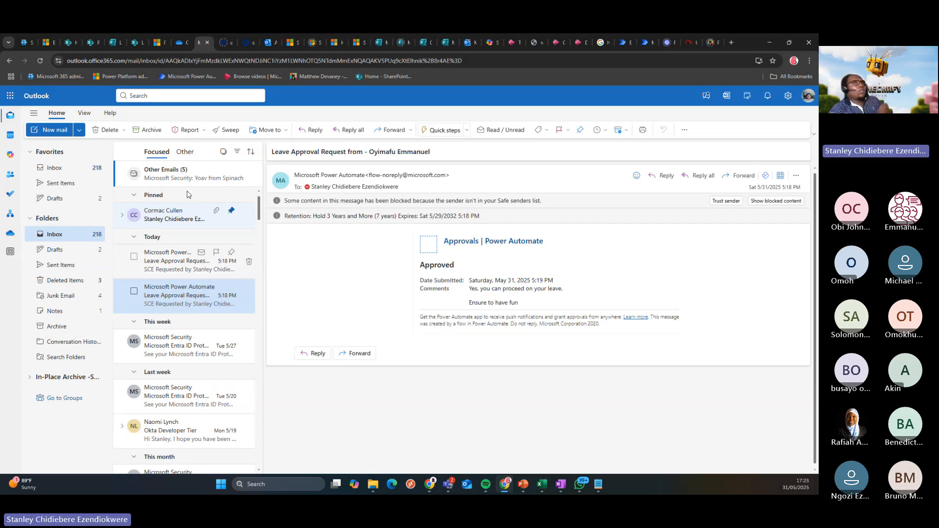
# Switch to Power Automate and reload the Leave Request - M365 Community details page to check the run statuses
pyautogui.click(645, 42)
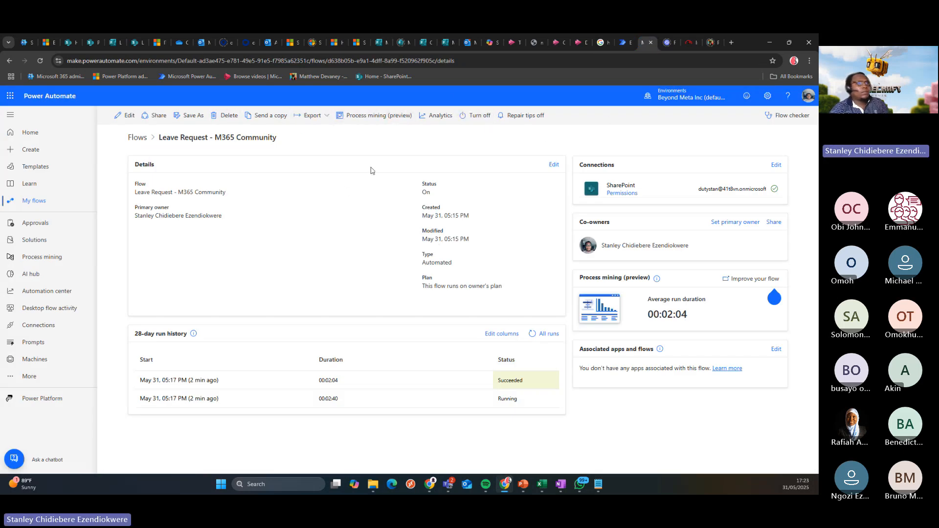
pyautogui.click(41, 61)
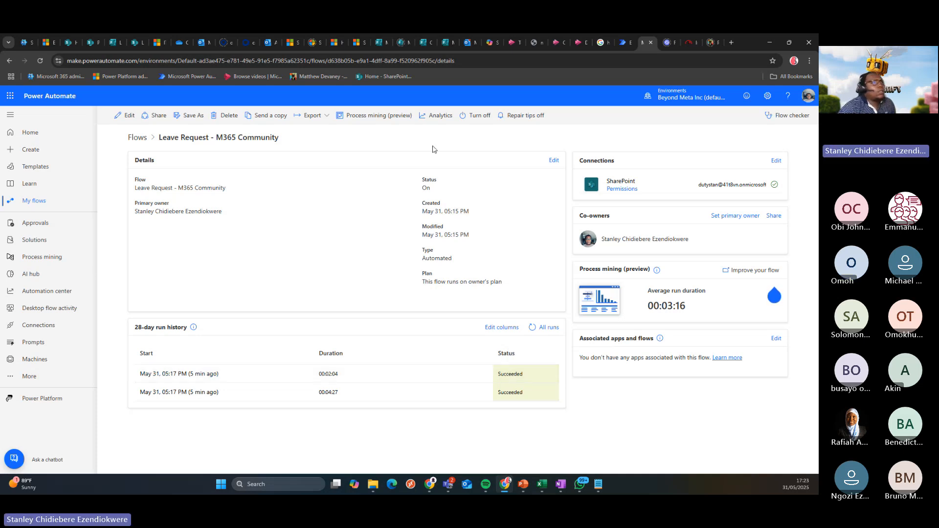
# Examine the actions and condition branches of the older Leave Request Flow, and leave its designer
pyautogui.click(620, 42)
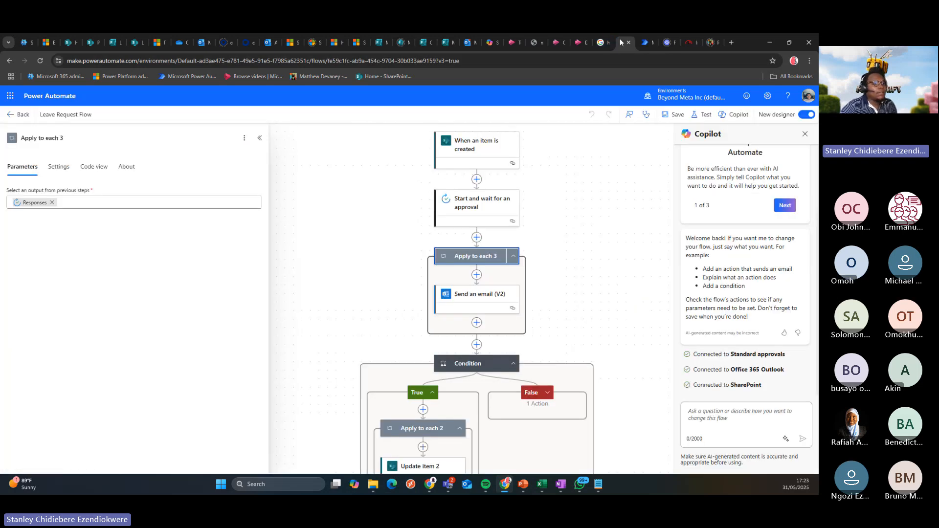
pyautogui.scroll(-5, 441, 331)
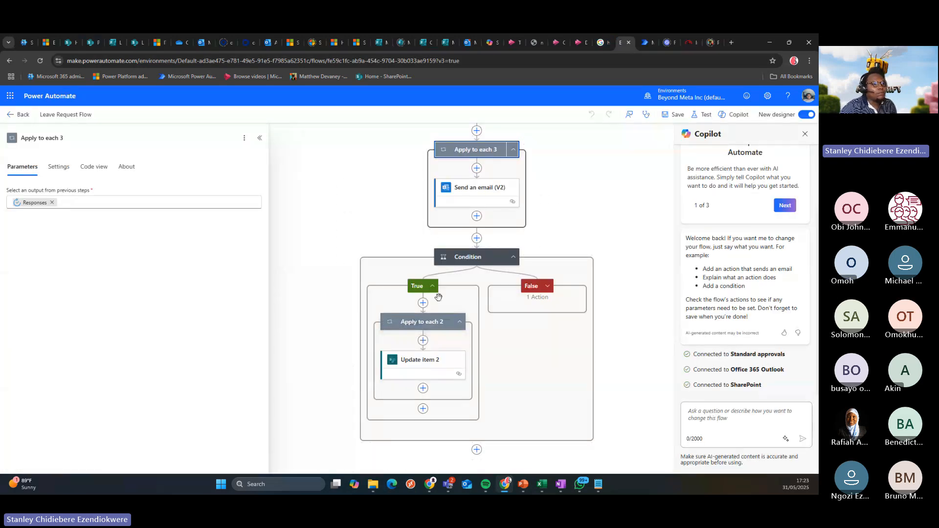
pyautogui.click(18, 115)
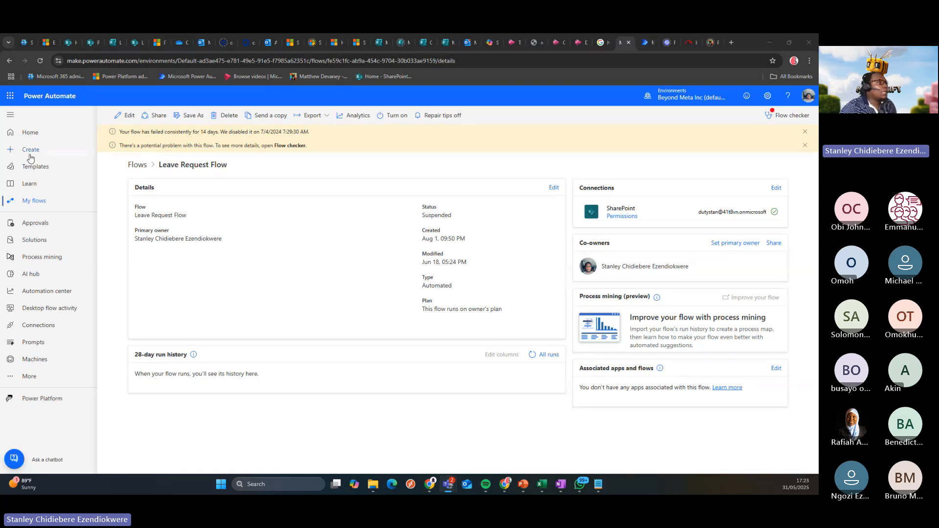
# Find the "When a new response is submitted -> Apply to each,Get response deta..." flow in the flows list and examine its actions in the designer
pyautogui.click(31, 200)
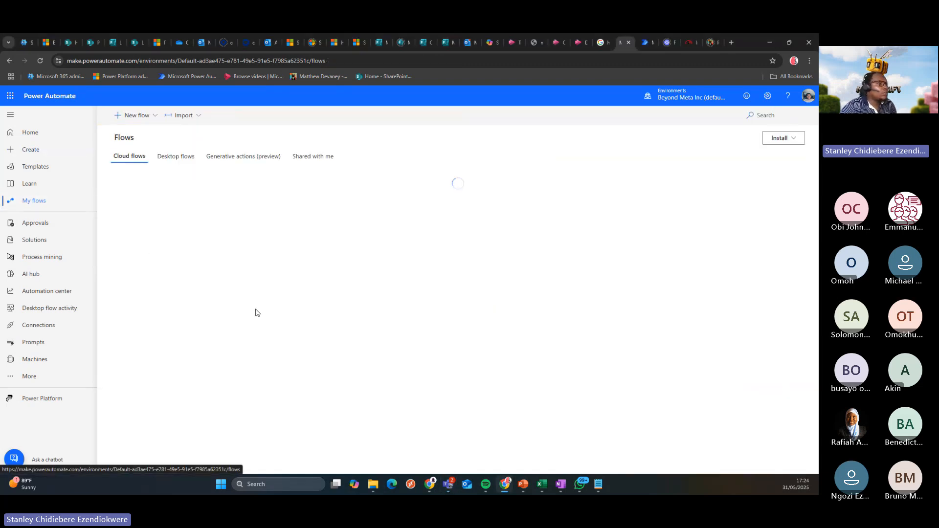
pyautogui.scroll(-1, 257, 312)
pyautogui.scroll(-2, 257, 312)
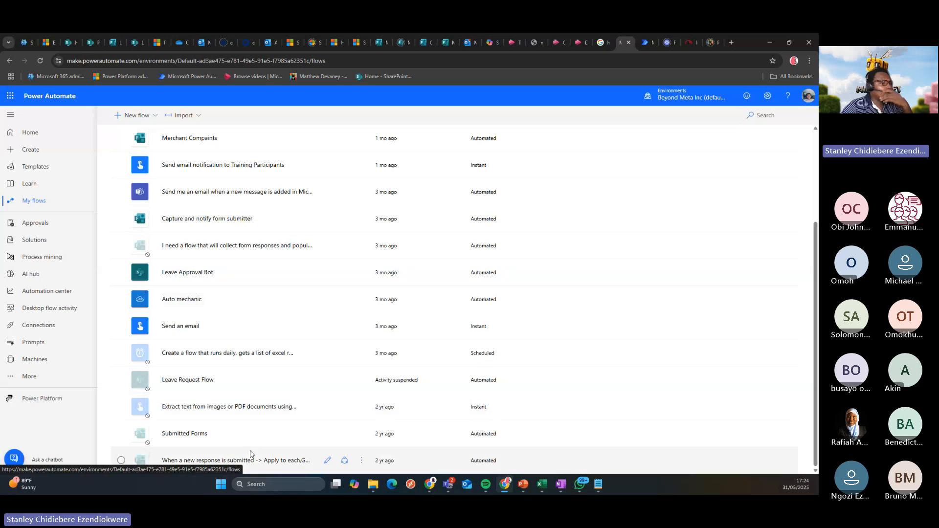
pyautogui.click(227, 461)
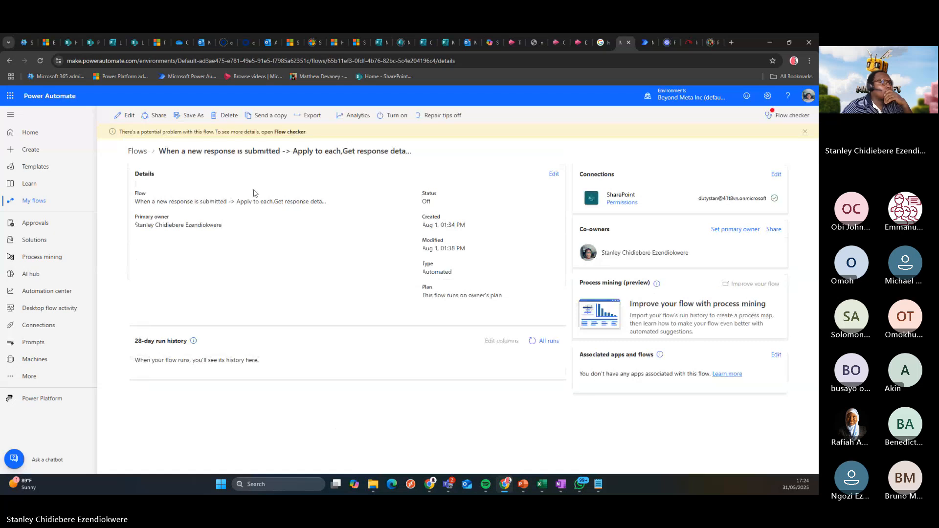
pyautogui.click(124, 118)
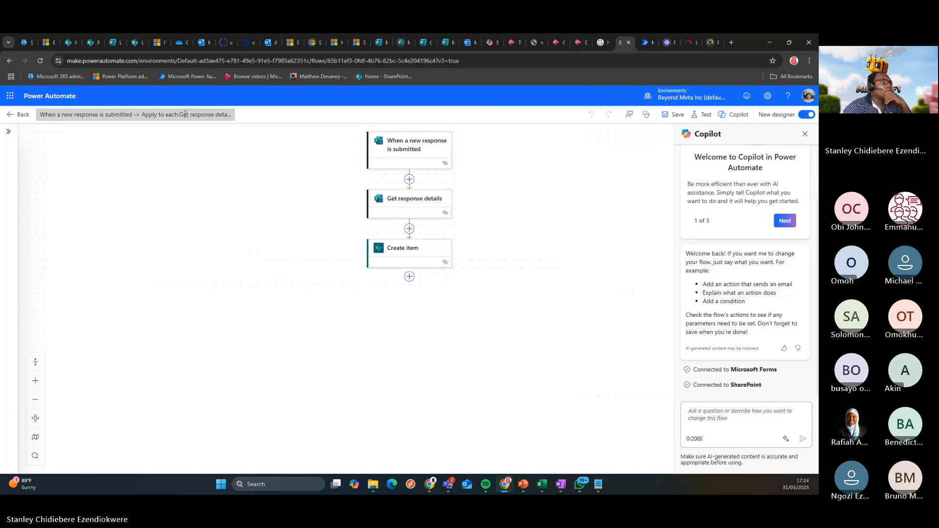
pyautogui.click(15, 115)
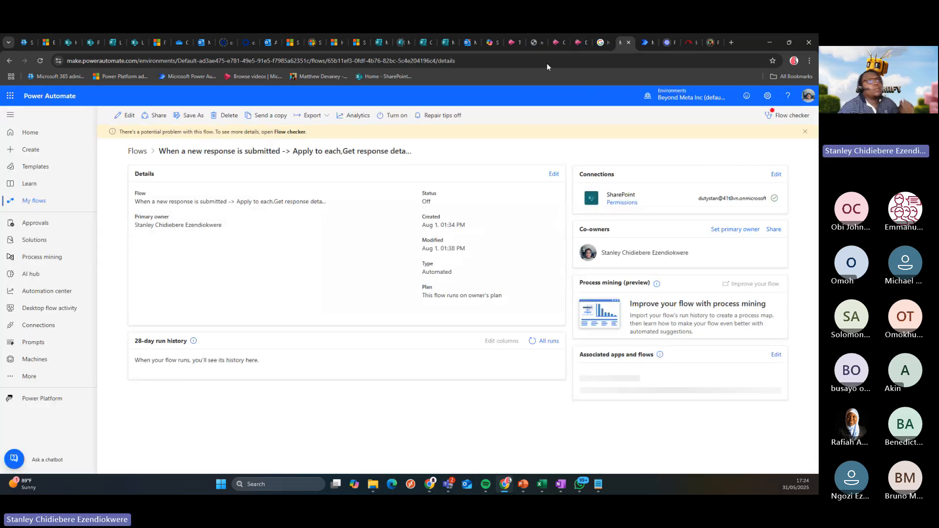
# Open the Leave Request - M365 Community flow for editing and open the Send an email (V2) 3 action in the condition's False branch
pyautogui.click(645, 42)
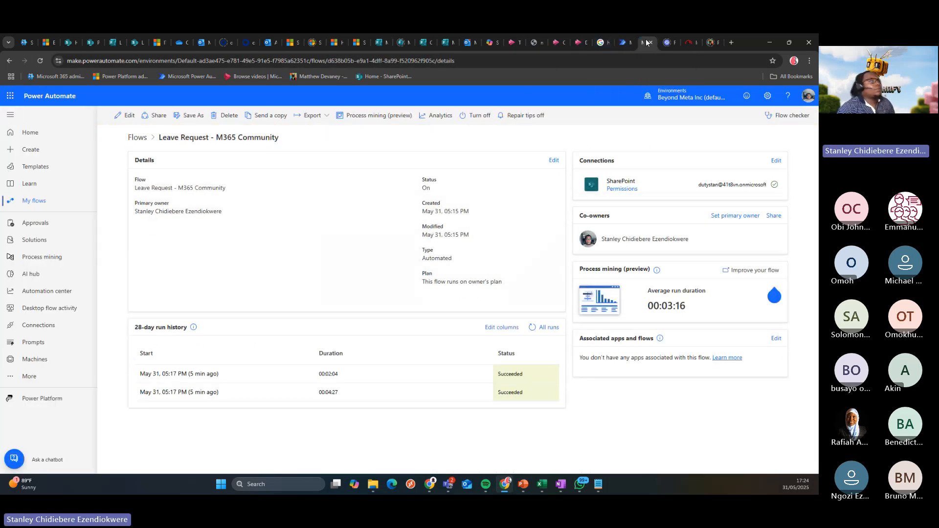
pyautogui.click(125, 115)
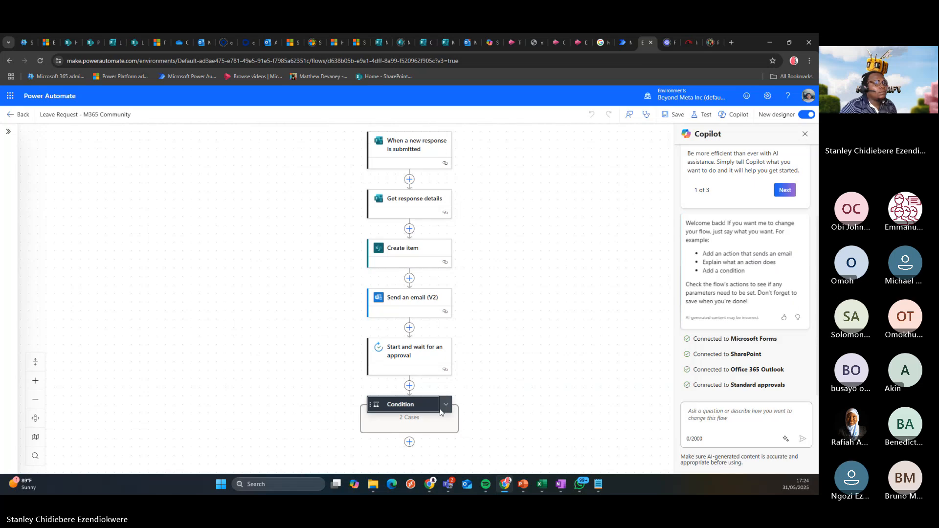
pyautogui.click(446, 406)
pyautogui.click(446, 406)
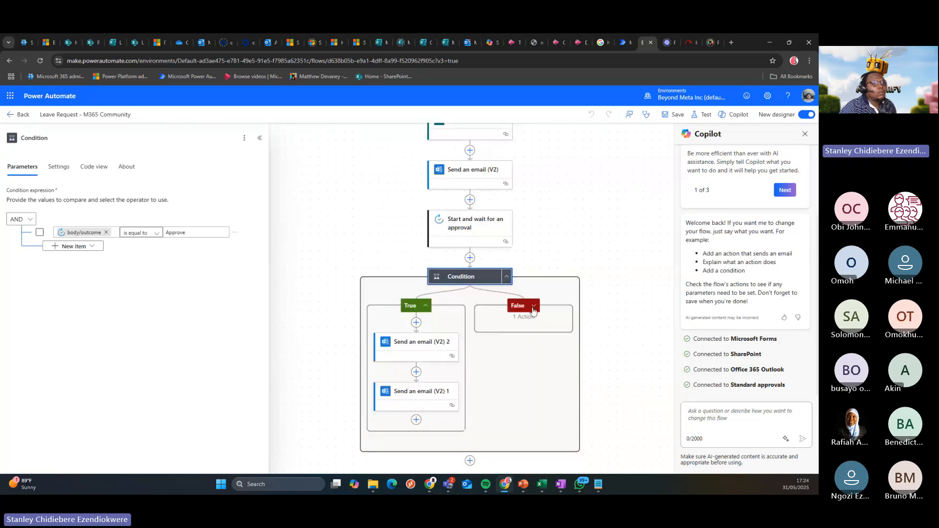
pyautogui.click(524, 341)
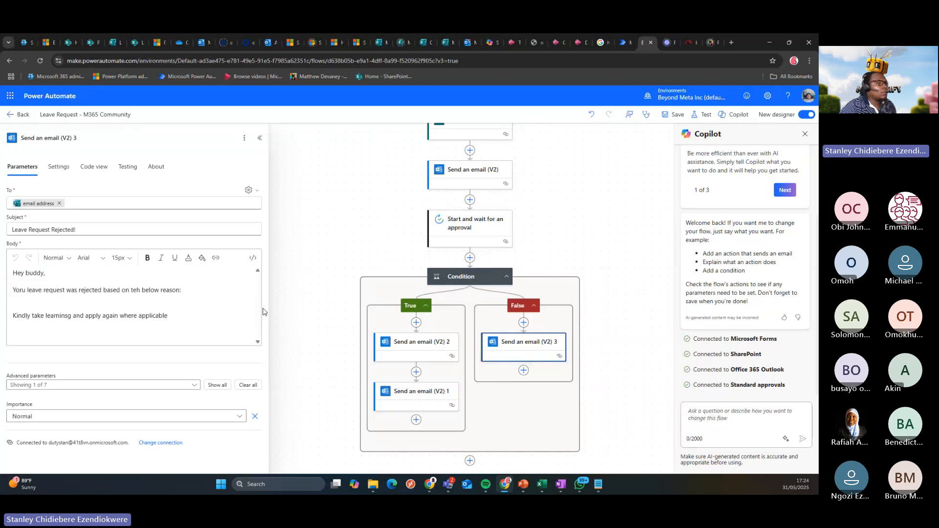
# Insert the approval's Responses Comments beneath the rejection reason line in the Send an email (V2) 3 body, and save the flow
pyautogui.click(101, 300)
pyautogui.click(262, 292)
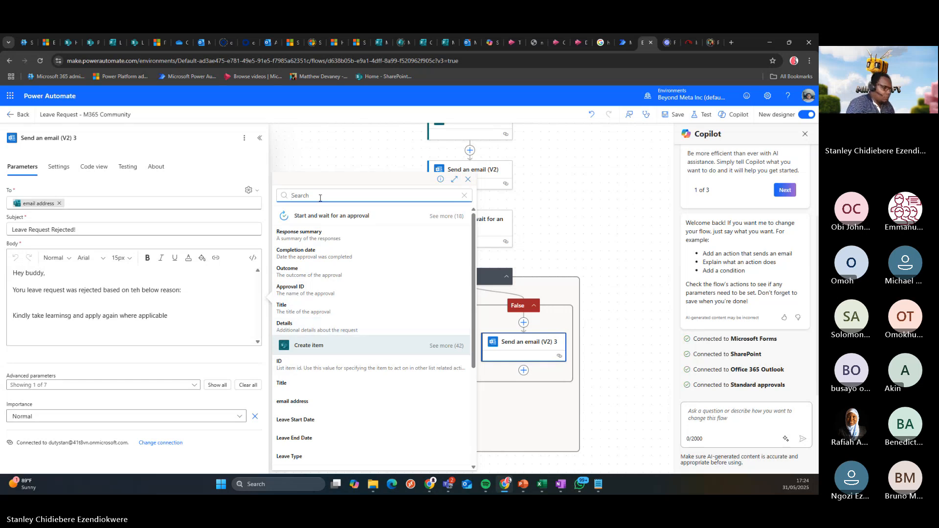
pyautogui.write('comment')
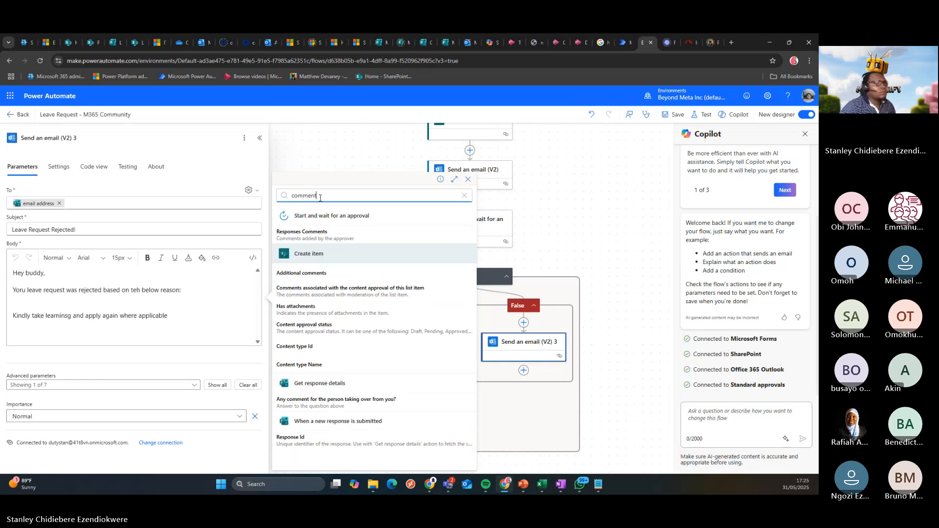
pyautogui.click(332, 238)
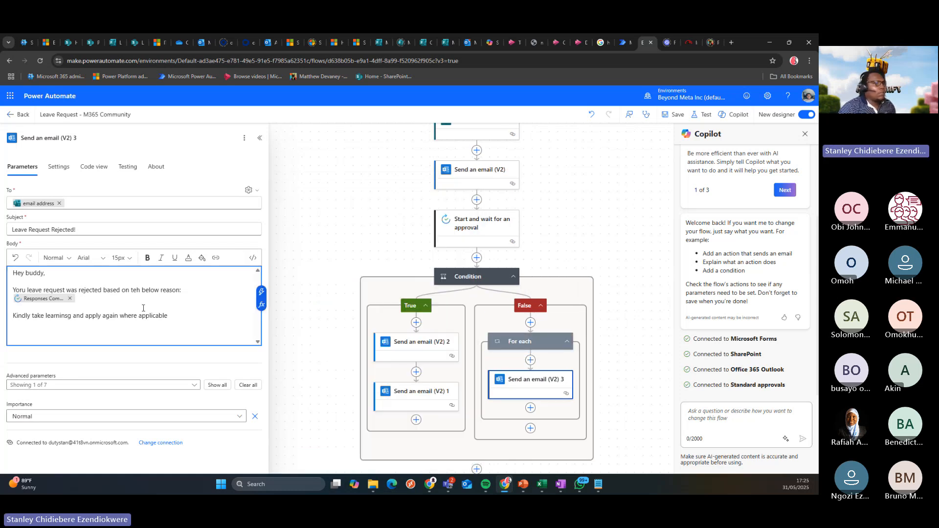
pyautogui.click(677, 118)
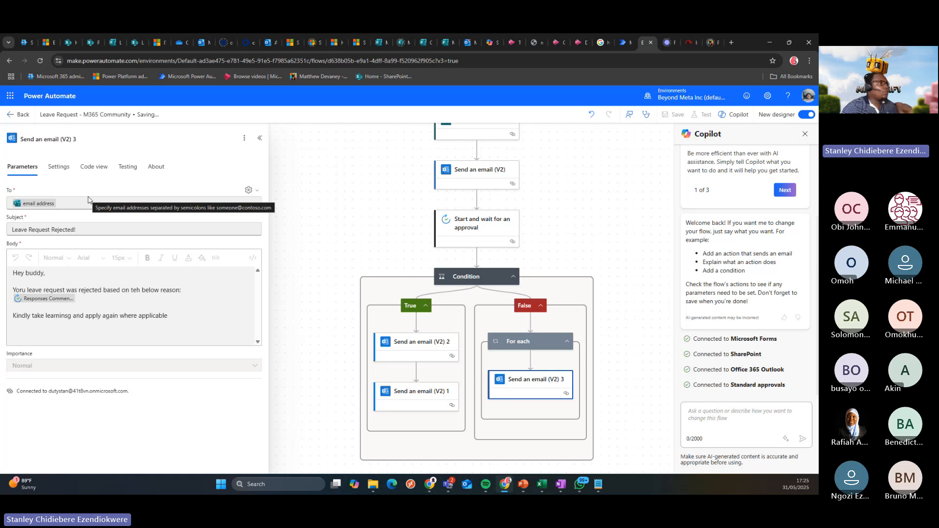
# Leave the designer, resubmit the previous Leave Request - M365 Community run, and expand the new run's Condition and False branch
pyautogui.click(11, 116)
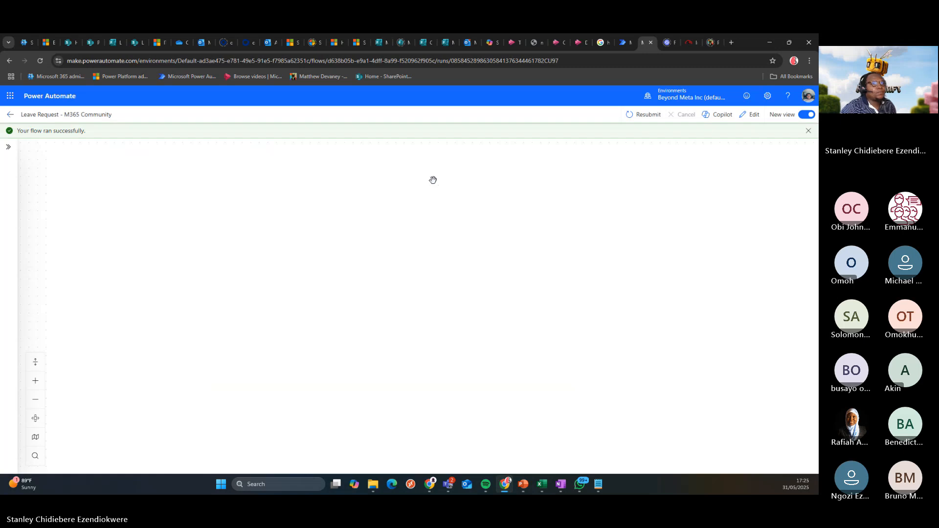
pyautogui.click(643, 119)
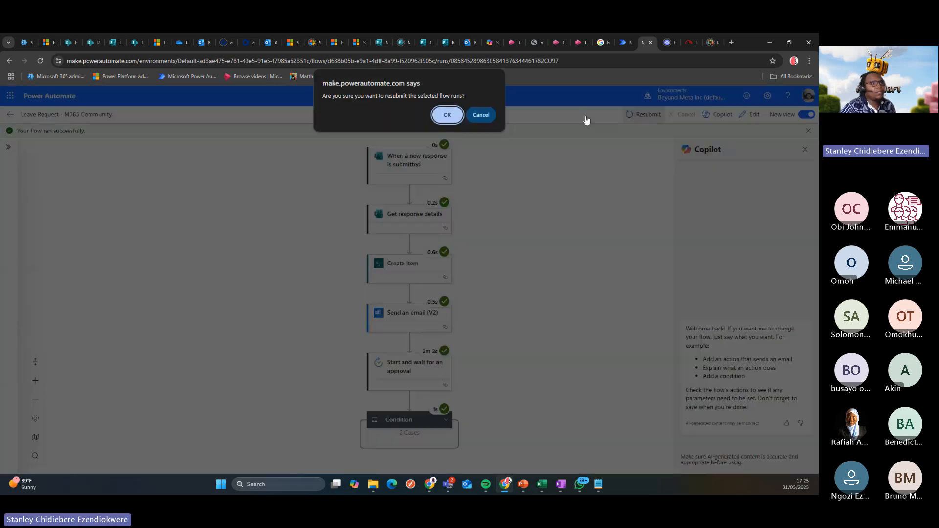
pyautogui.click(445, 110)
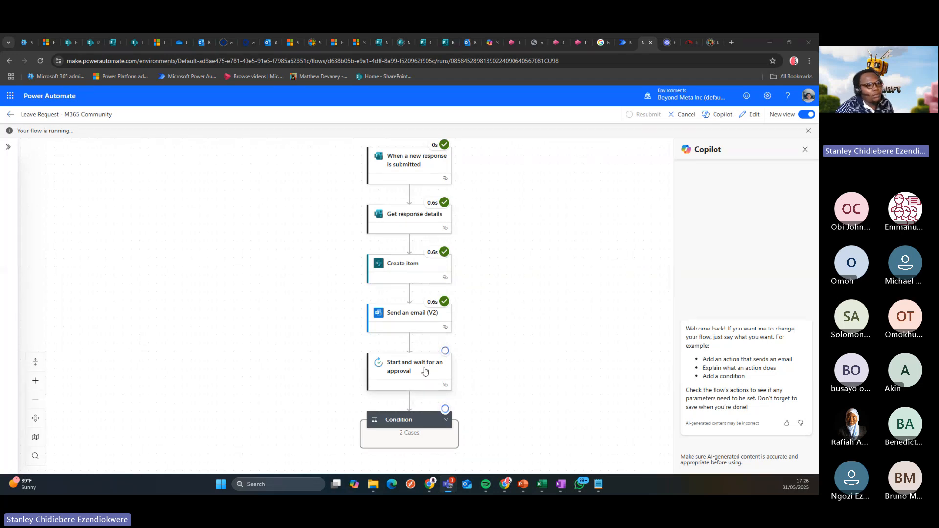
pyautogui.click(445, 420)
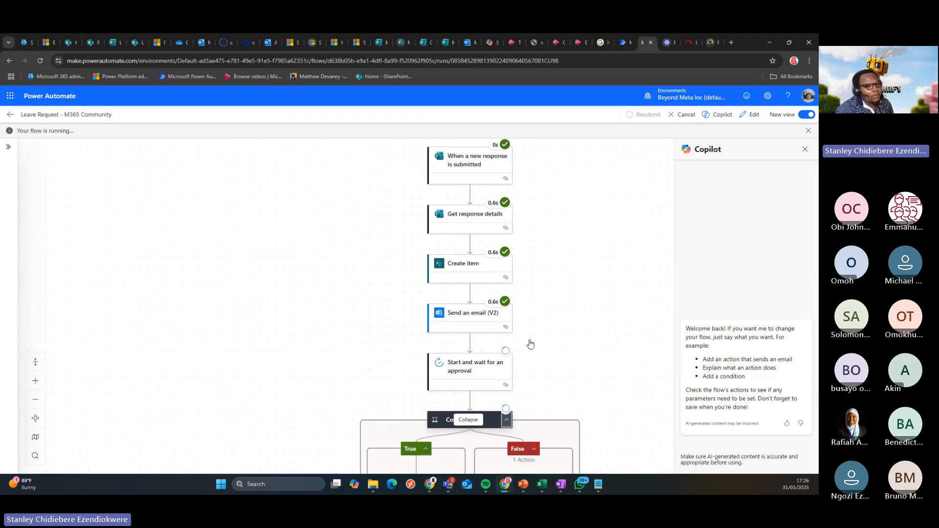
pyautogui.scroll(-3, 579, 314)
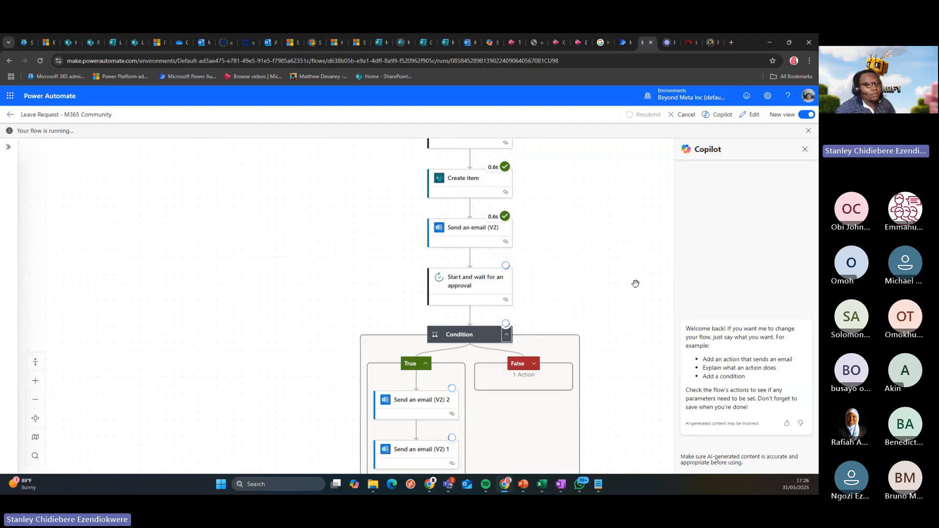
pyautogui.click(537, 371)
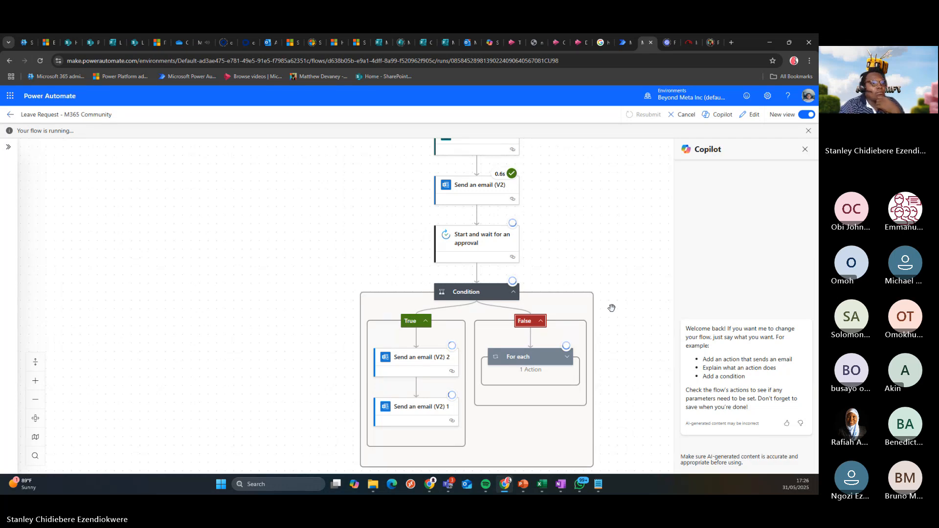
# Switch to the Outlook inbox and copy the rejection comment from the already rejected 5:18 PM leave approval email
pyautogui.click(271, 42)
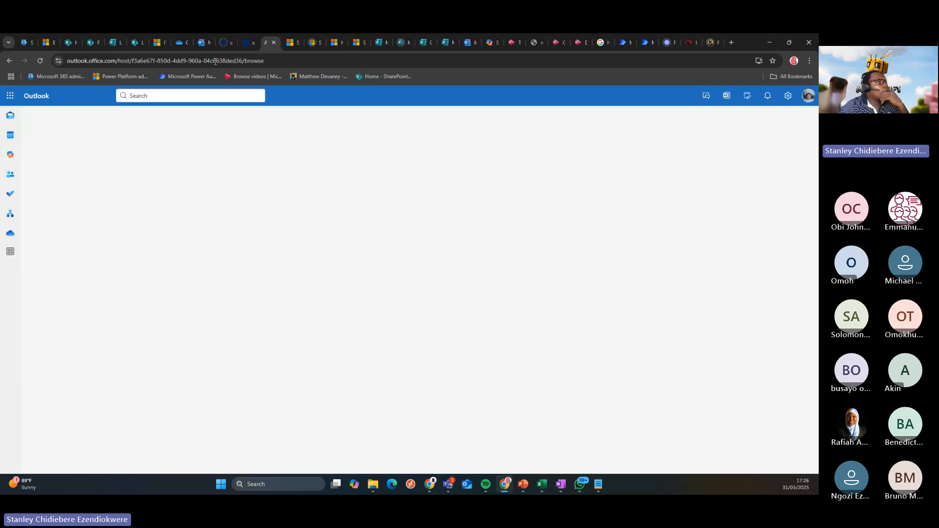
pyautogui.click(204, 41)
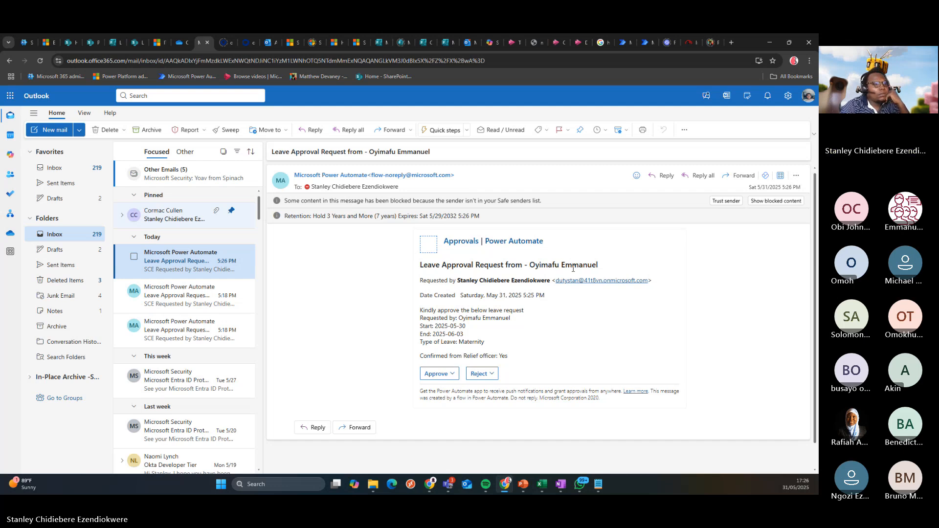
pyautogui.click(491, 374)
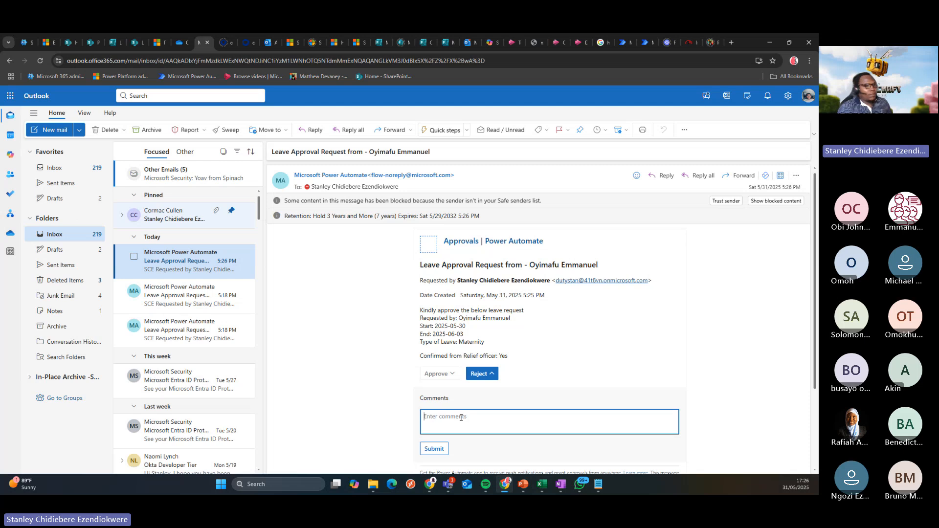
pyautogui.click(176, 303)
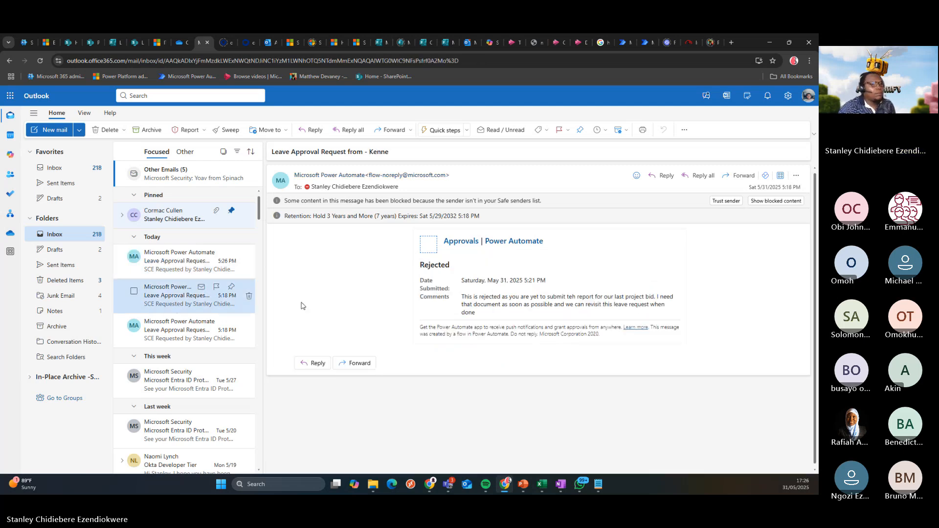
pyautogui.moveTo(462, 295); pyautogui.dragTo(478, 313)
pyautogui.hotkey('ctrl', 'c')
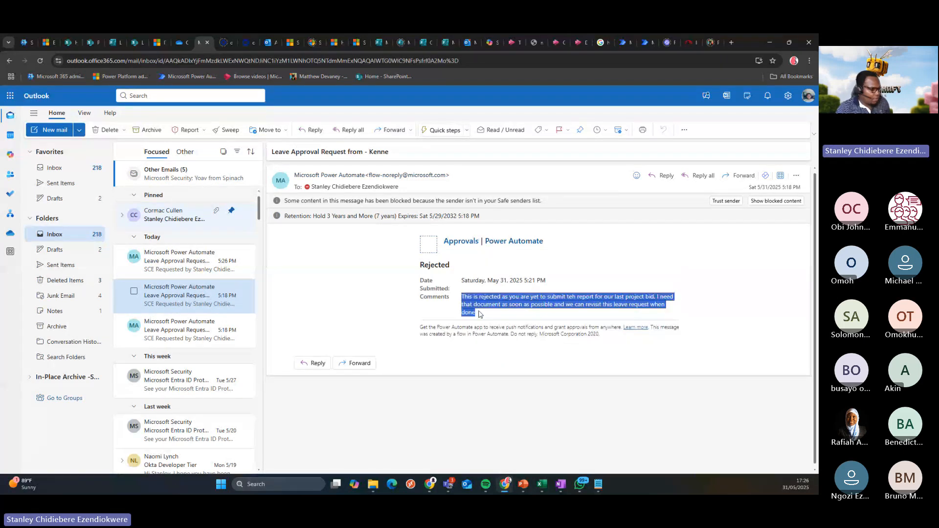
# Reject the 5:26 PM leave approval request with the copied comment about the unsubmitted project bid report, and submit the response
pyautogui.click(172, 264)
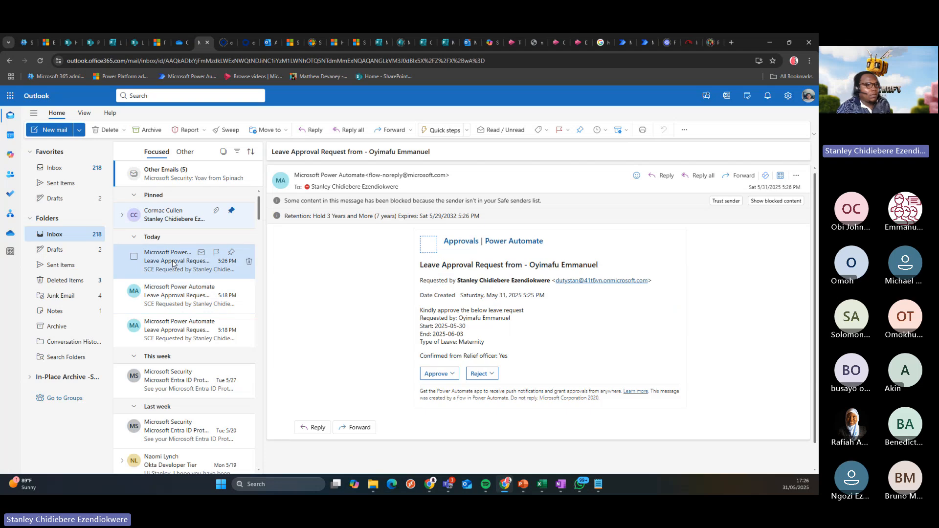
pyautogui.click(479, 373)
pyautogui.click(451, 423)
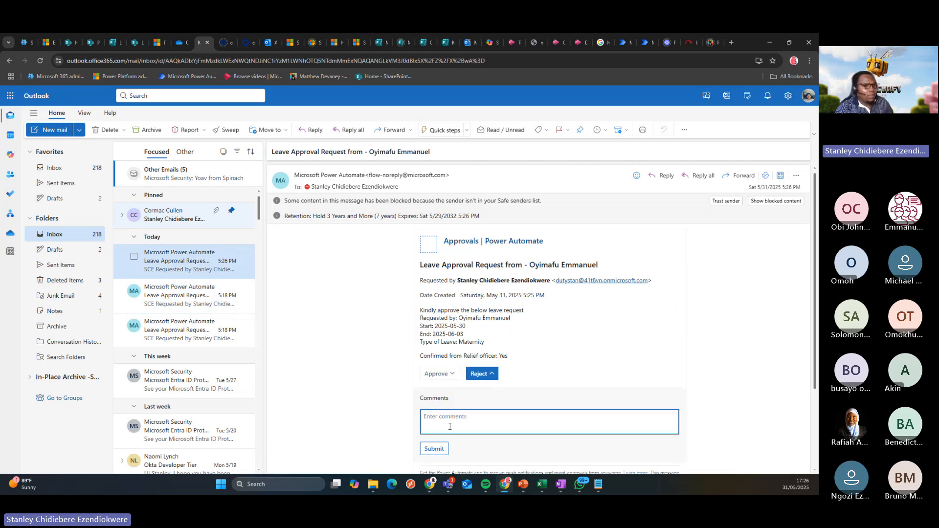
pyautogui.hotkey('ctrl', 'v')
pyautogui.click(433, 449)
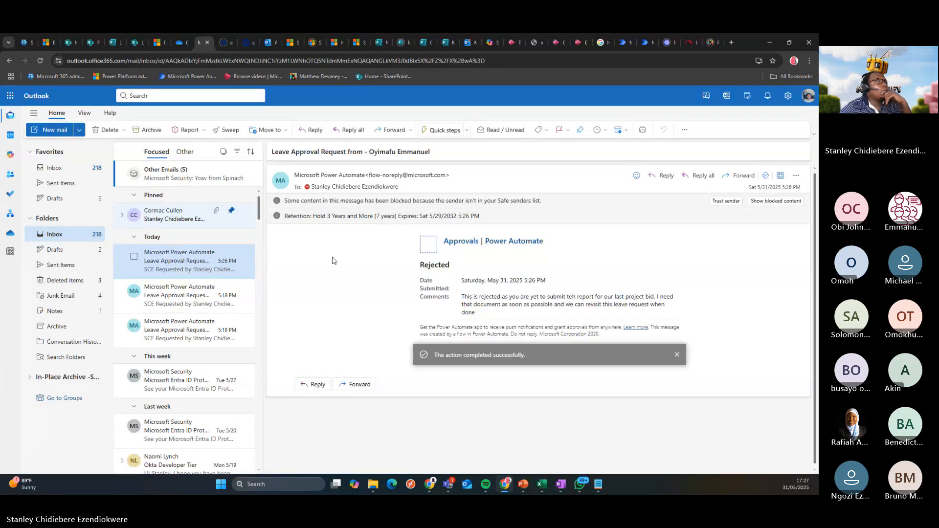
# Switch back to the Power Automate run and check the status of each action and both condition branches
pyautogui.click(646, 42)
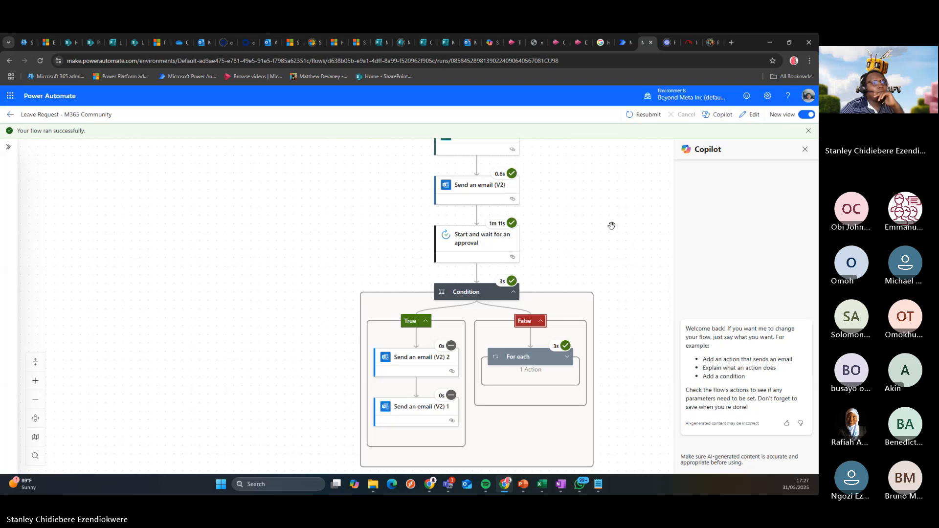
pyautogui.scroll(3, 560, 238)
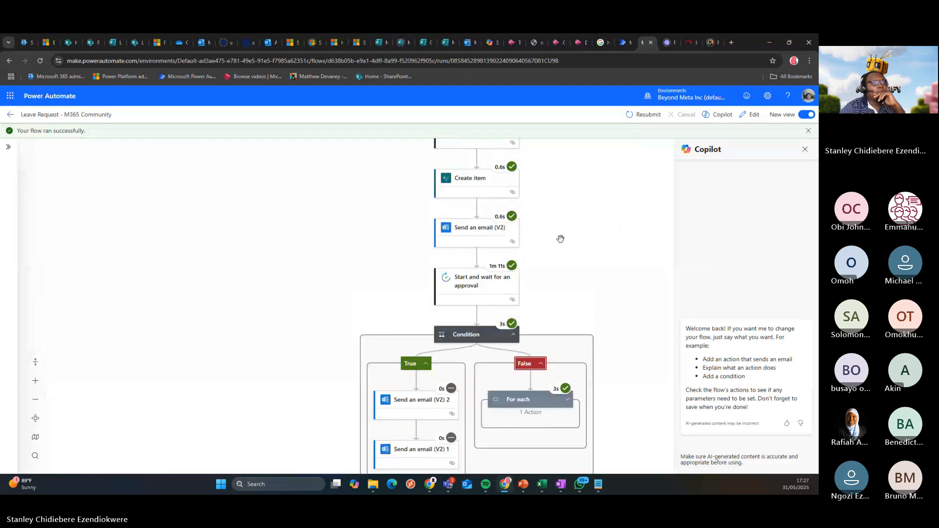
pyautogui.scroll(1, 561, 239)
pyautogui.scroll(3, 560, 239)
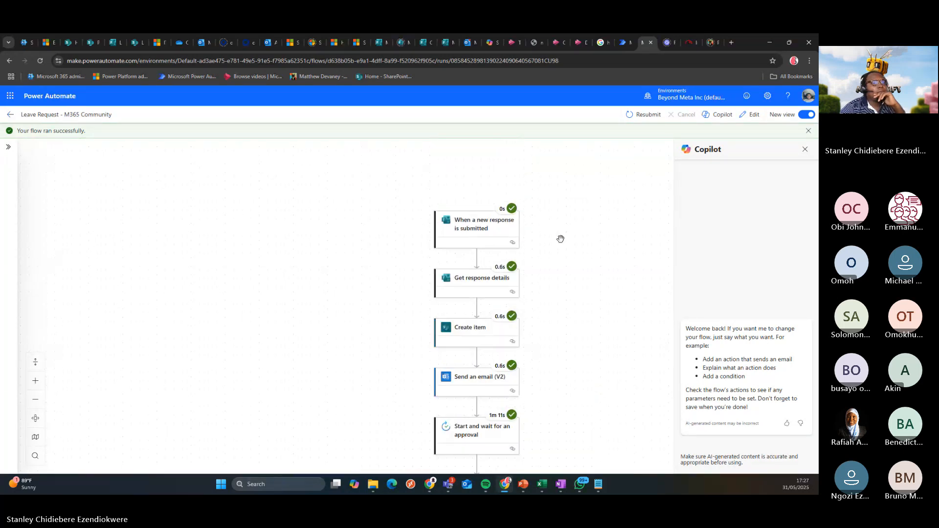
pyautogui.scroll(-4, 560, 239)
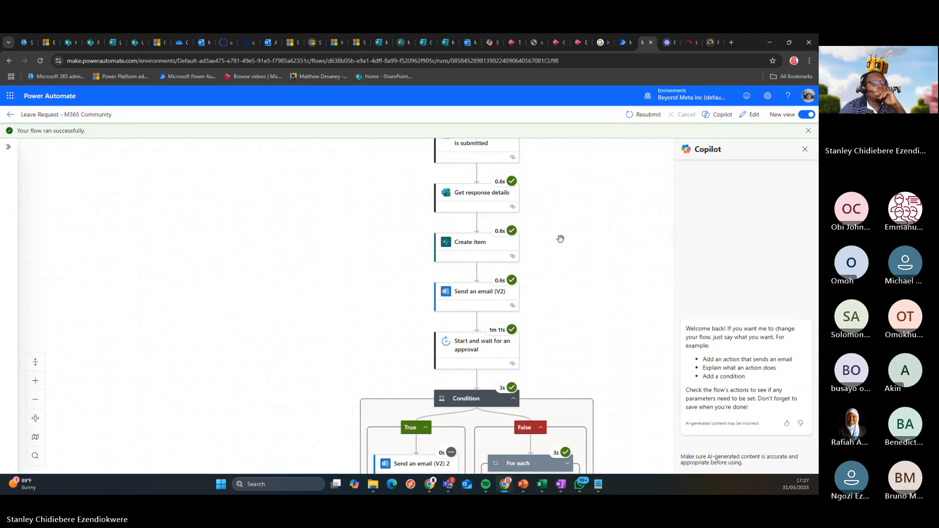
pyautogui.scroll(-1, 560, 238)
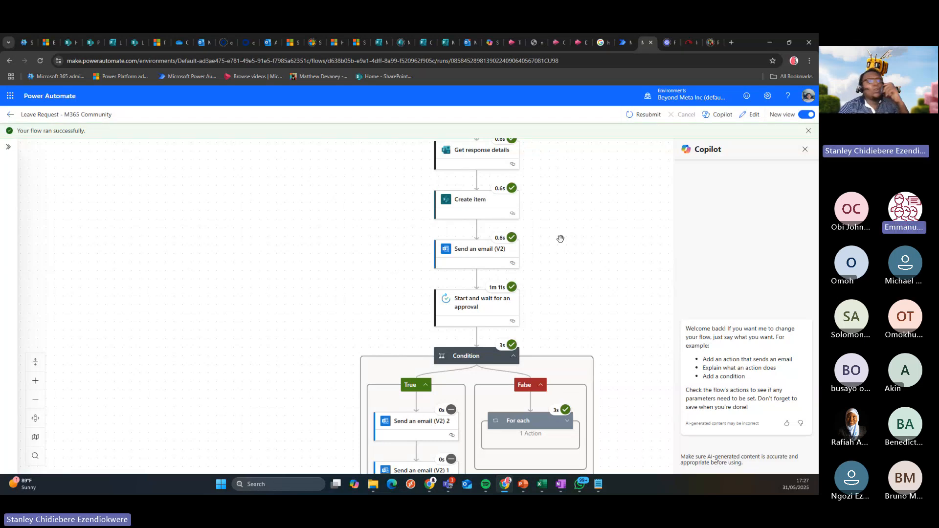
pyautogui.scroll(-1, 560, 239)
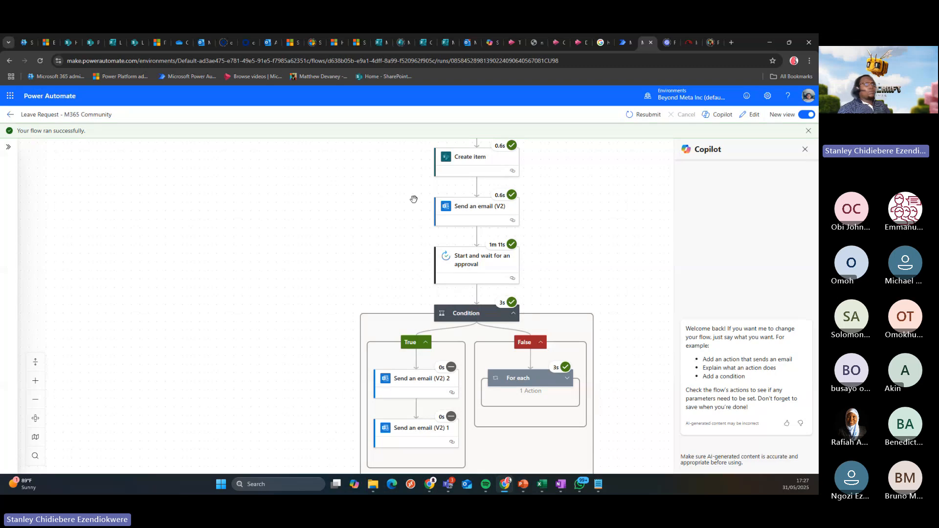
# Open the Leave Request - M365 Community flow for editing and take a screenshot of the "When a new response is submitted" trigger's parameters
pyautogui.click(10, 114)
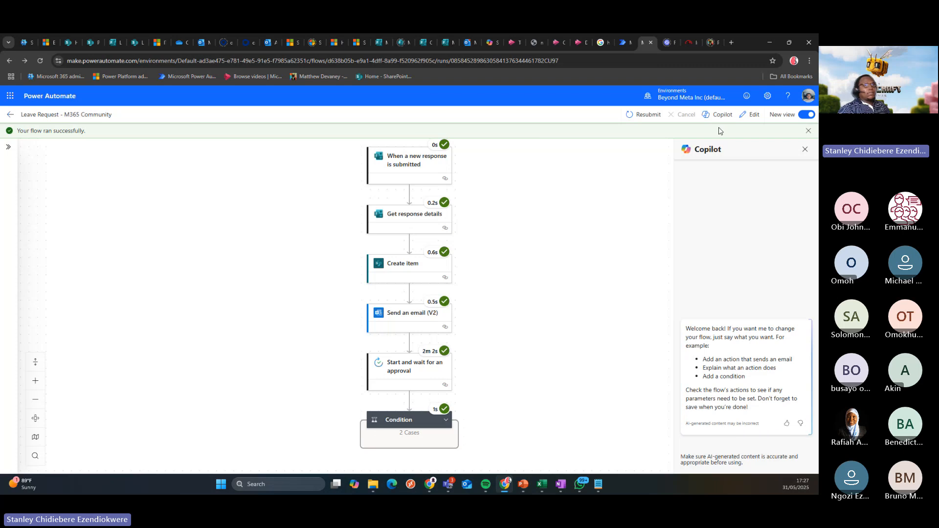
pyautogui.click(748, 115)
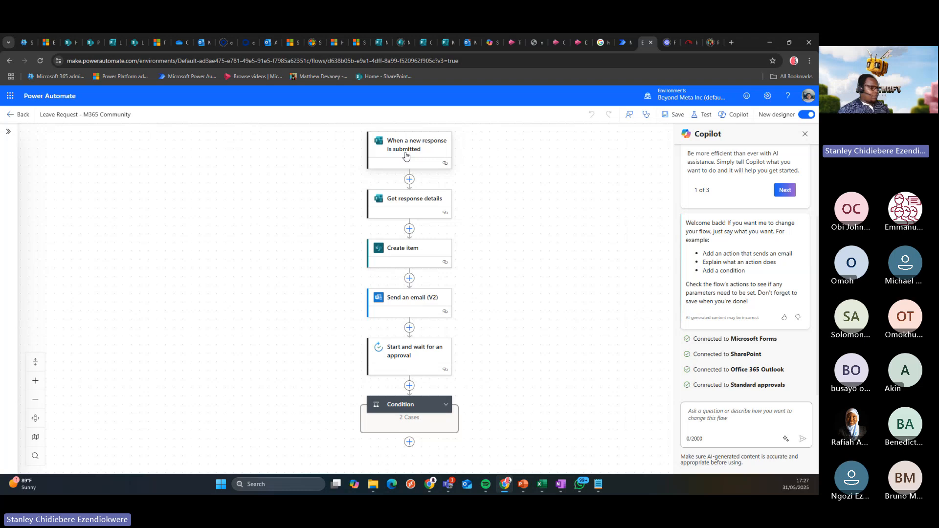
pyautogui.click(406, 155)
pyautogui.press('super+shift+s')
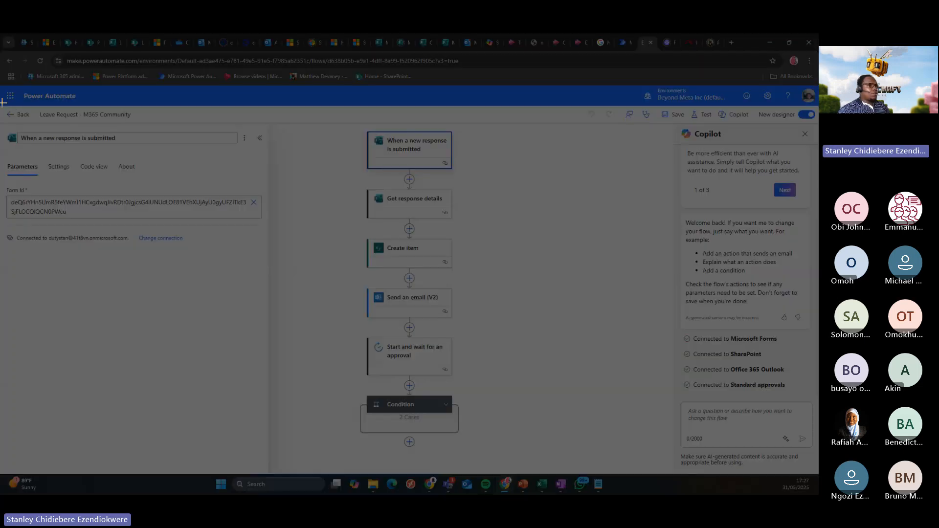
pyautogui.moveTo(1, 102); pyautogui.dragTo(553, 457)
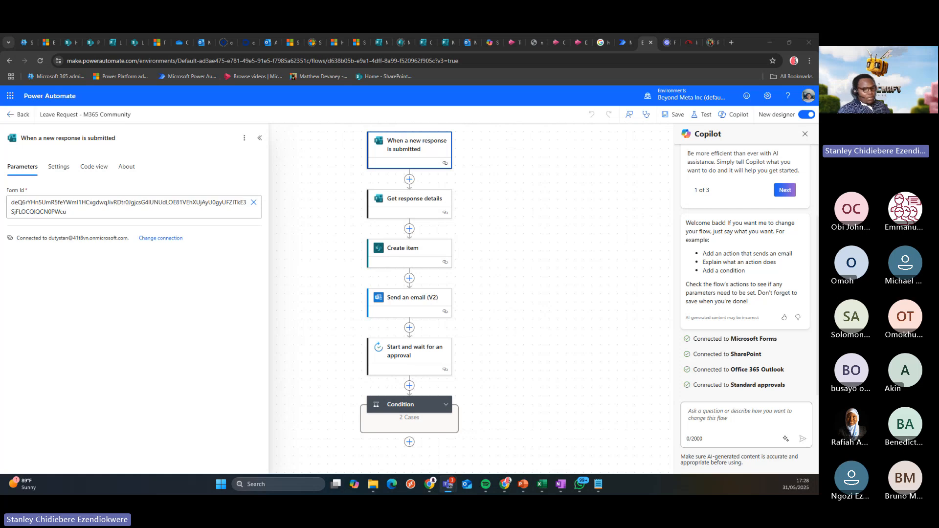
# Take one screenshot each of the Get response details and Create item parameters beside the flow diagram
pyautogui.click(406, 204)
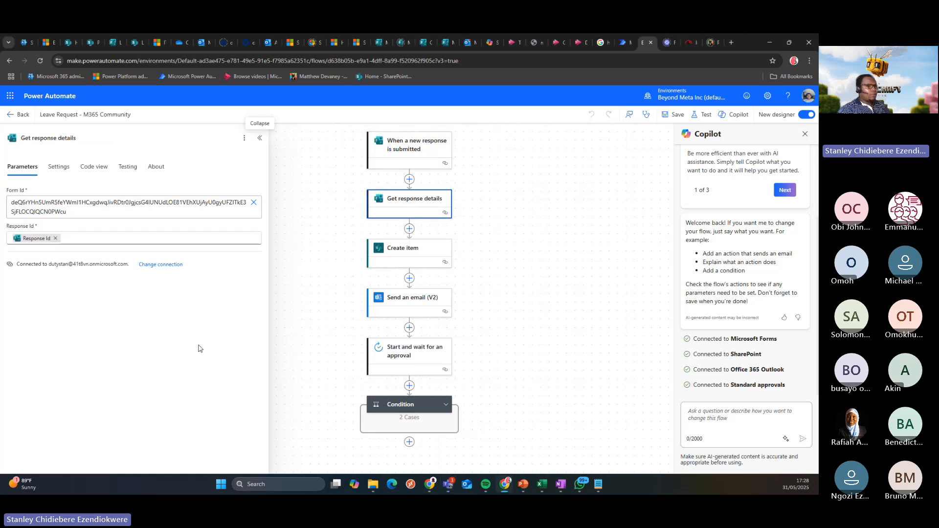
pyautogui.press('super+shift+s')
pyautogui.moveTo(4, 86); pyautogui.dragTo(575, 434)
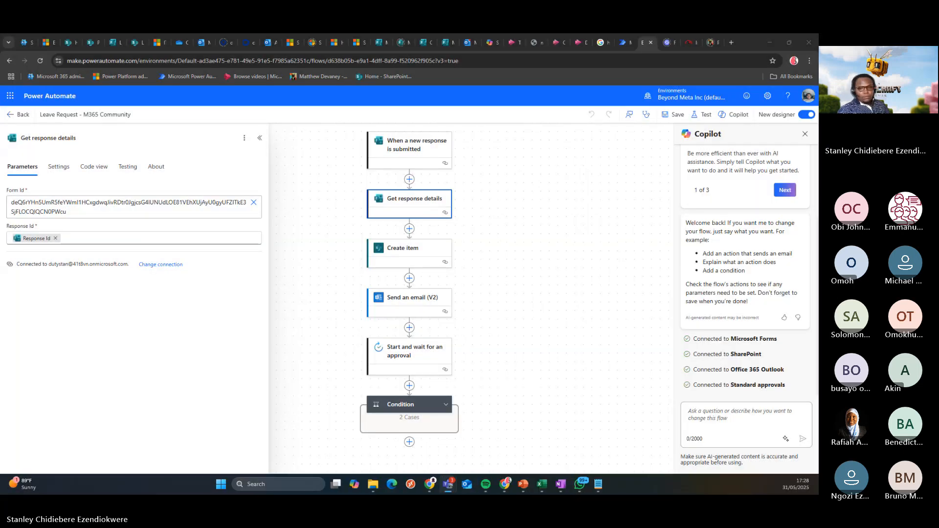
pyautogui.click(405, 258)
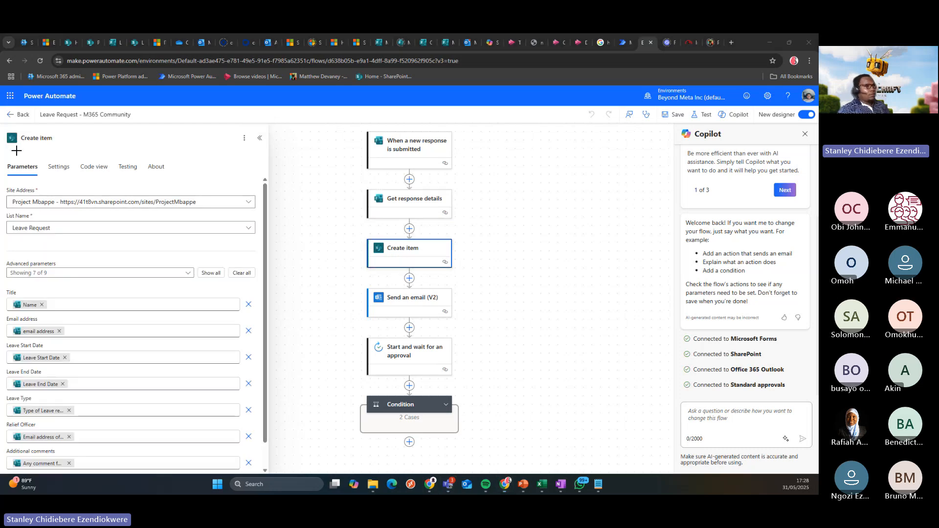
pyautogui.press('super+shift+s')
pyautogui.moveTo(4, 84); pyautogui.dragTo(575, 476)
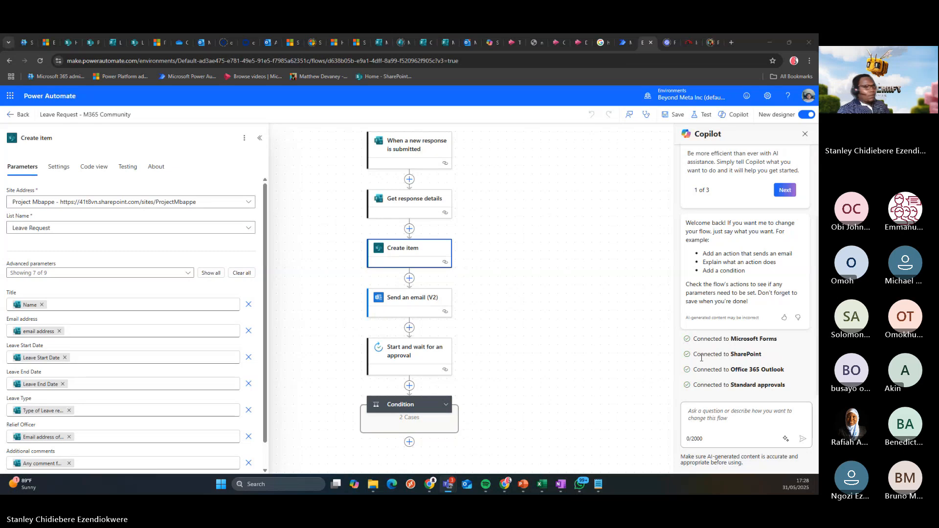
# Take a screenshot of the Send an email (V2) action's parameters and message body beside the flow diagram
pyautogui.click(402, 305)
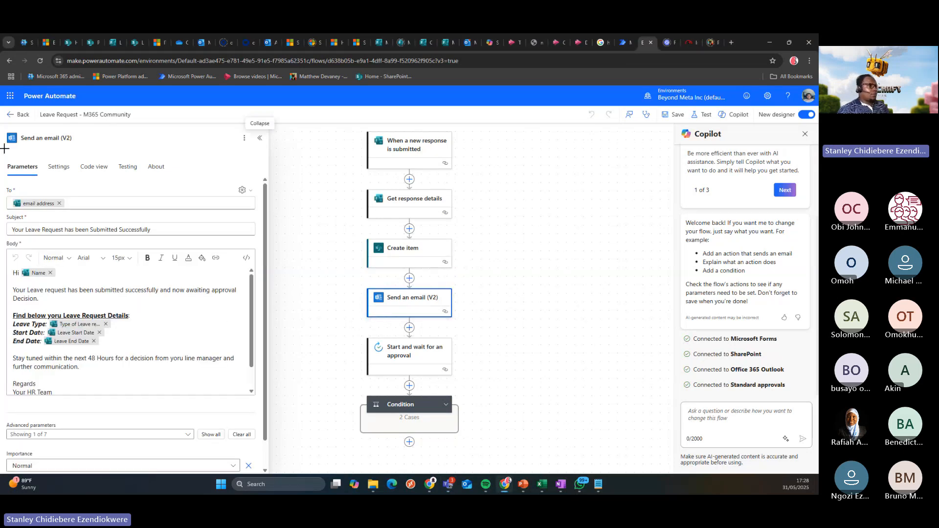
pyautogui.press('super+shift+s')
pyautogui.moveTo(0, 84); pyautogui.dragTo(522, 448)
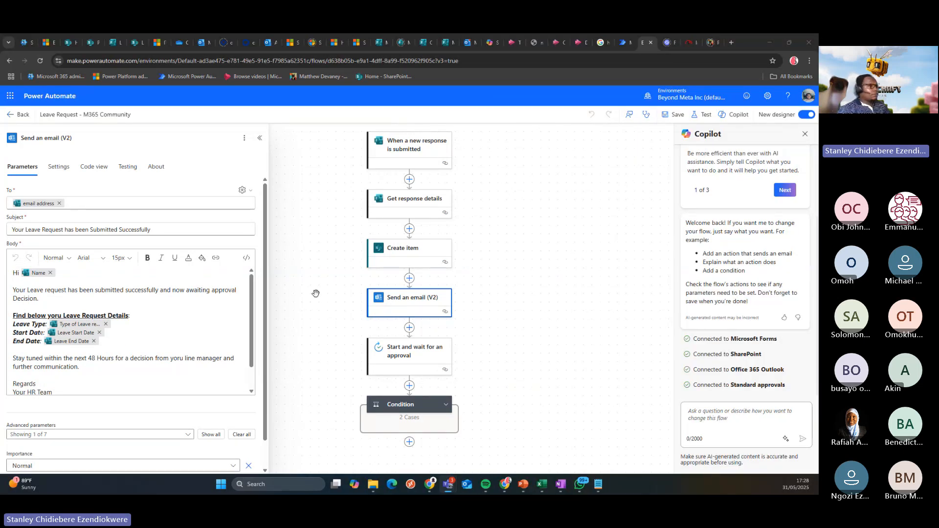
pyautogui.scroll(-1, 137, 342)
pyautogui.scroll(-1, 137, 342)
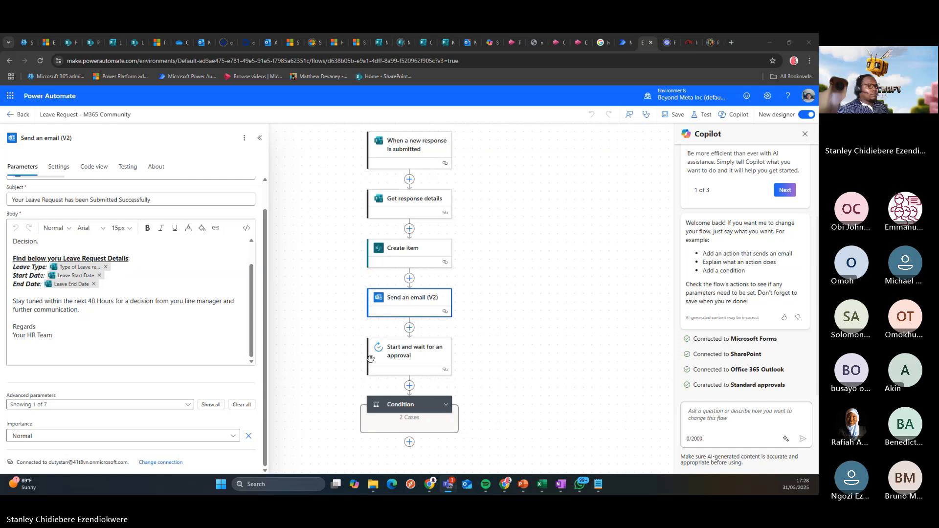
# Take a screenshot of the "Start and wait for an approval" action's parameters, from approval type to details, beside the flow diagram
pyautogui.click(439, 361)
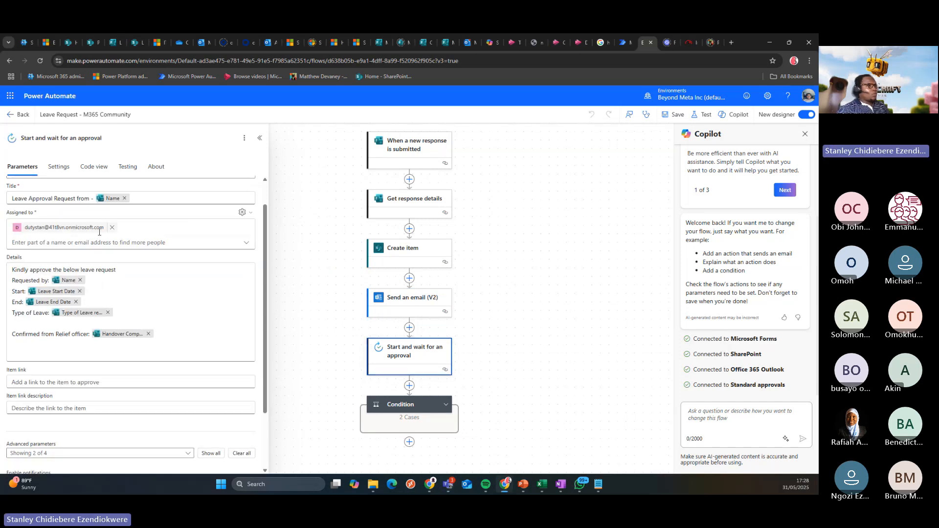
pyautogui.scroll(1, 78, 219)
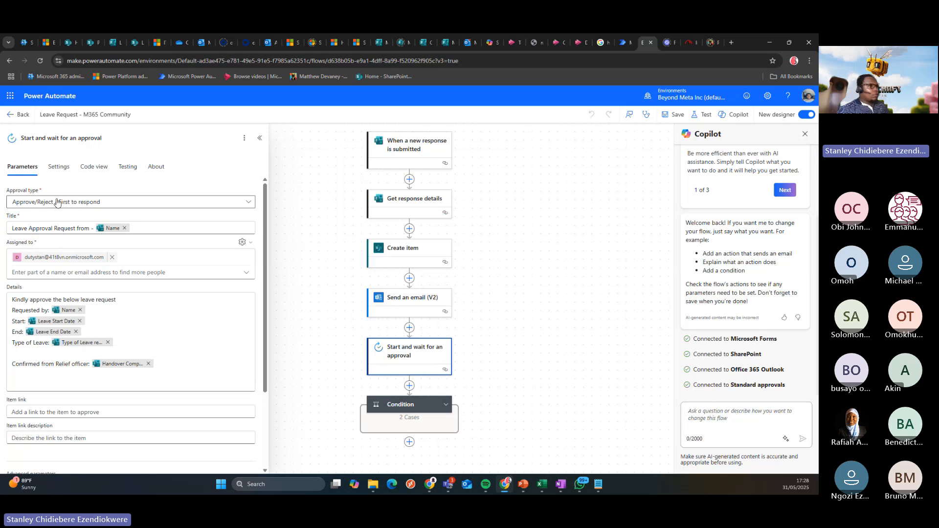
pyautogui.press('super+shift+s')
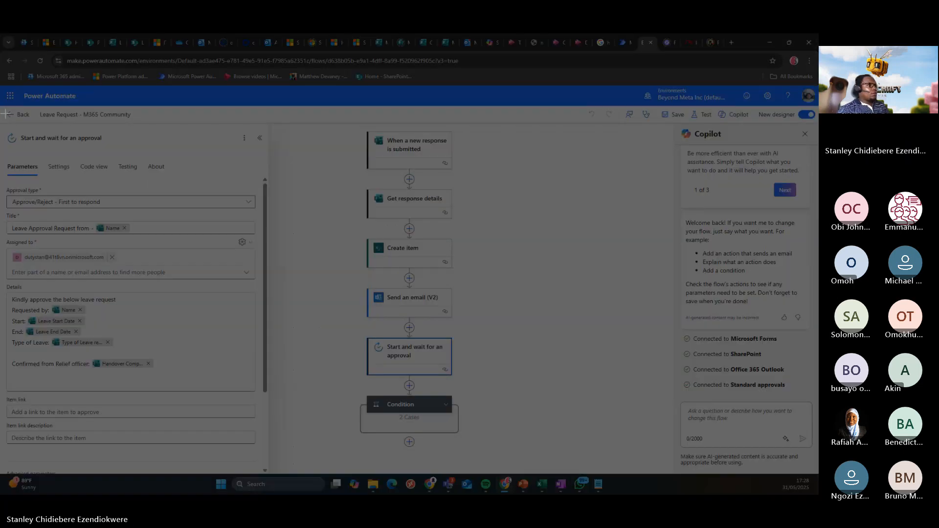
pyautogui.moveTo(4, 86); pyautogui.dragTo(577, 450)
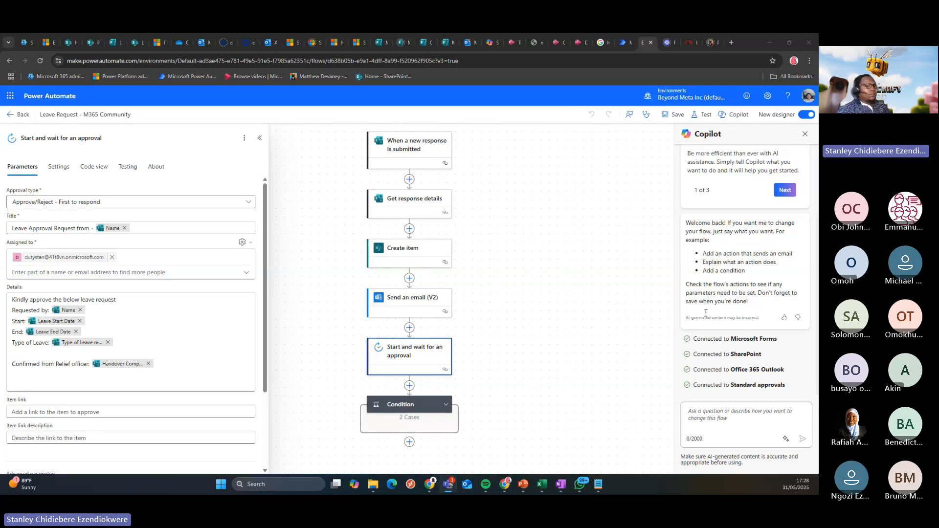
# Open the Condition's parameters and take a screenshot of its expression beside the flow diagram
pyautogui.click(412, 410)
pyautogui.click(412, 406)
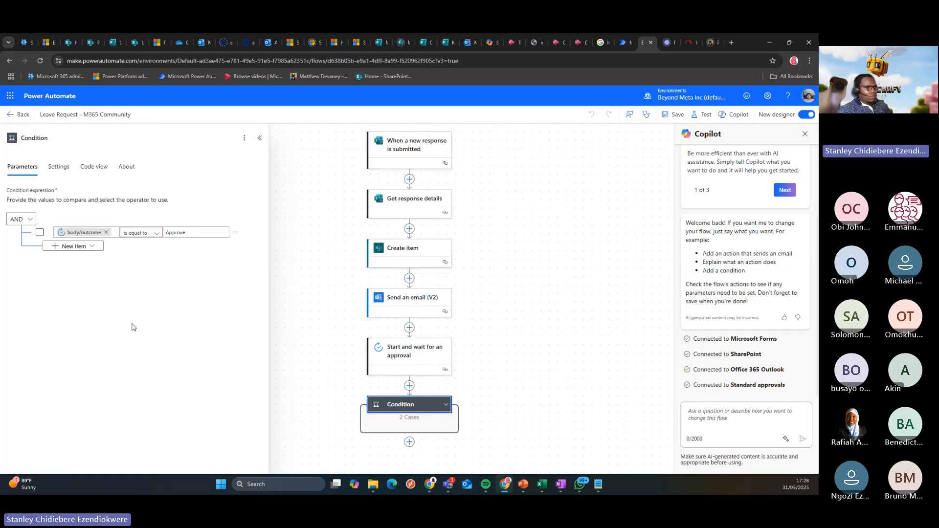
pyautogui.press('super+shift+s')
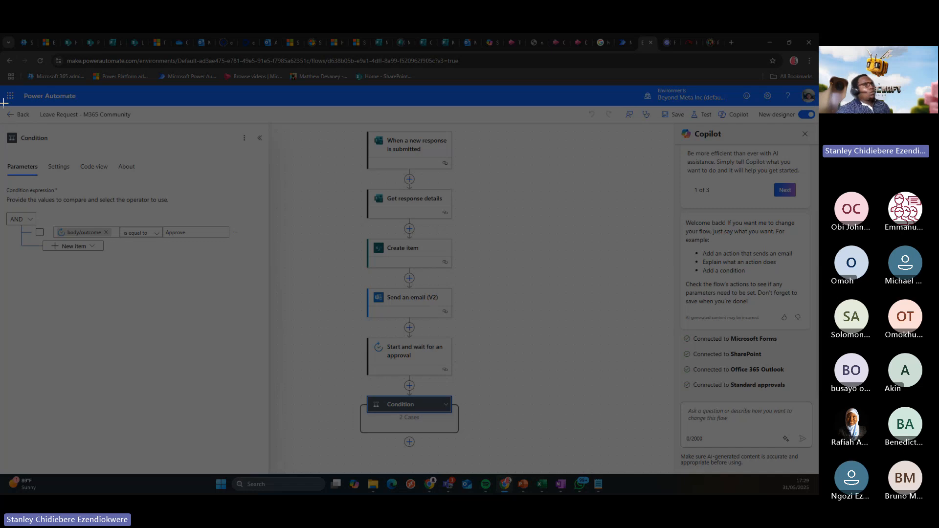
pyautogui.moveTo(3, 84); pyautogui.dragTo(663, 454)
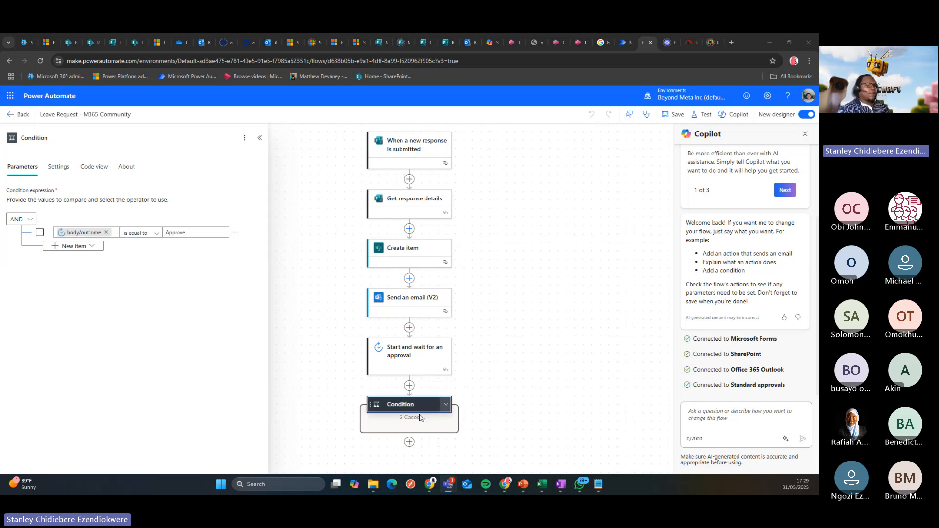
# Expand the Condition, its False branch and the For each loop, and take a screenshot of both branches beside the condition expression
pyautogui.click(445, 405)
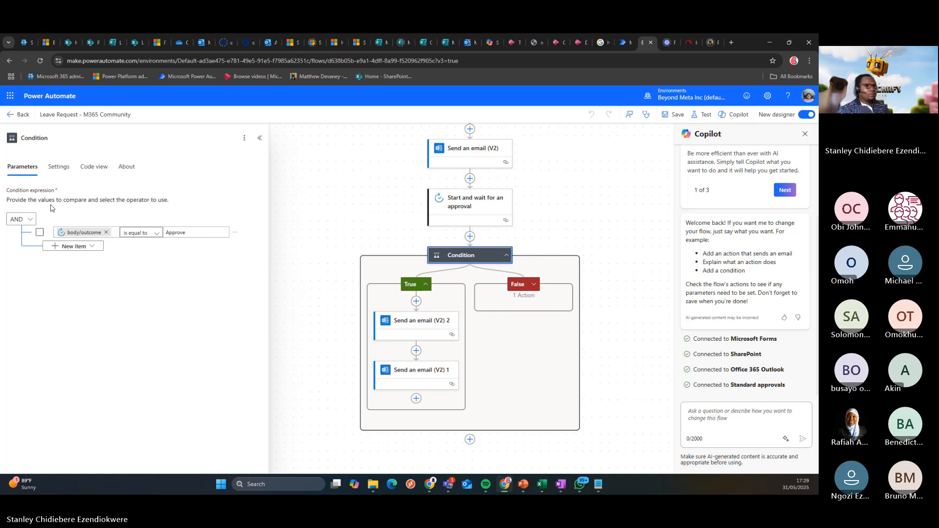
pyautogui.press('super+shift+s')
pyautogui.moveTo(285, 192); pyautogui.dragTo(348, 226)
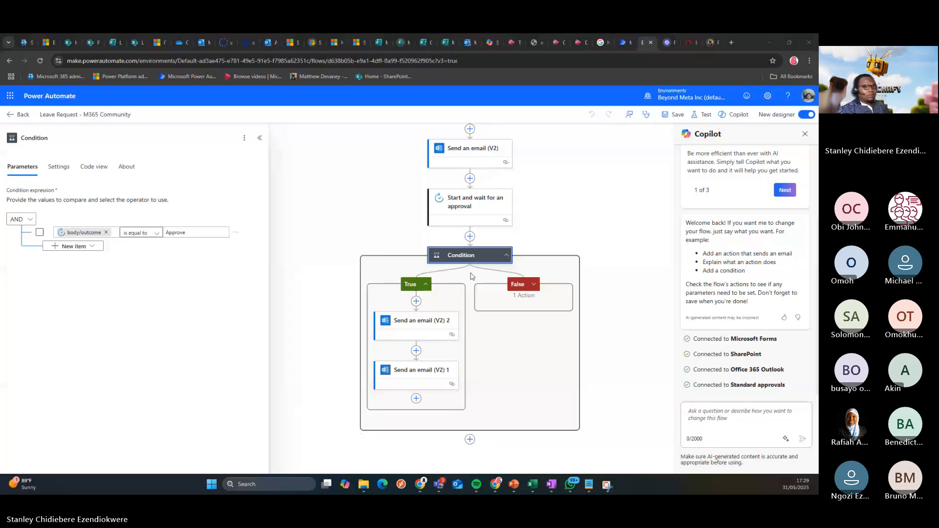
pyautogui.click(534, 284)
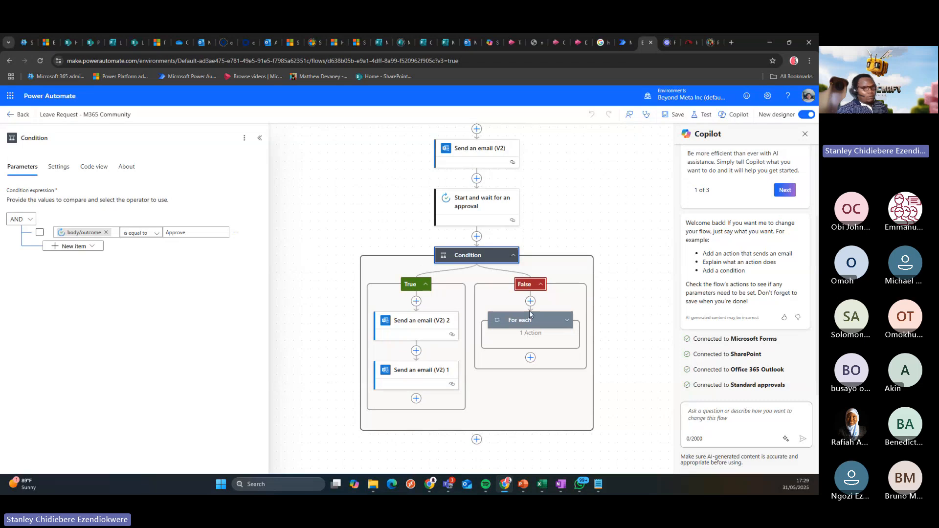
pyautogui.click(567, 320)
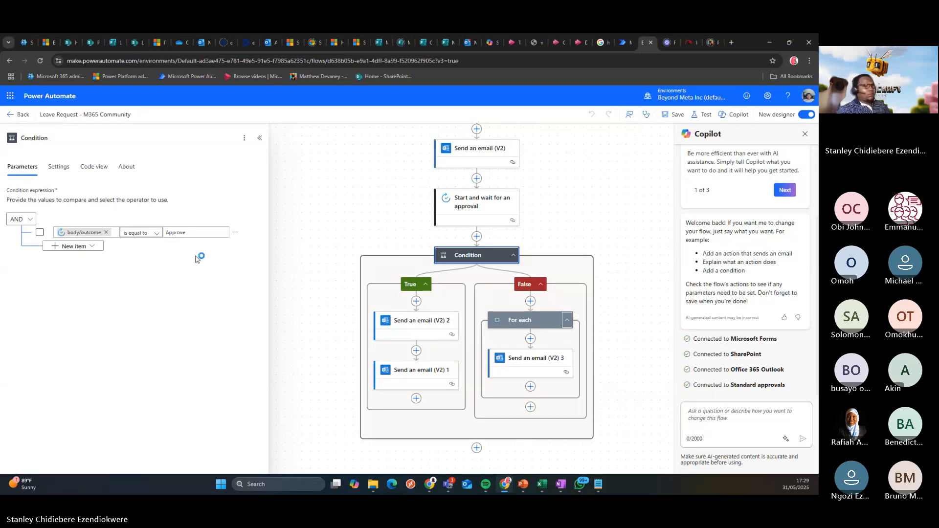
pyautogui.press('super+shift+s')
pyautogui.moveTo(5, 87); pyautogui.dragTo(649, 443)
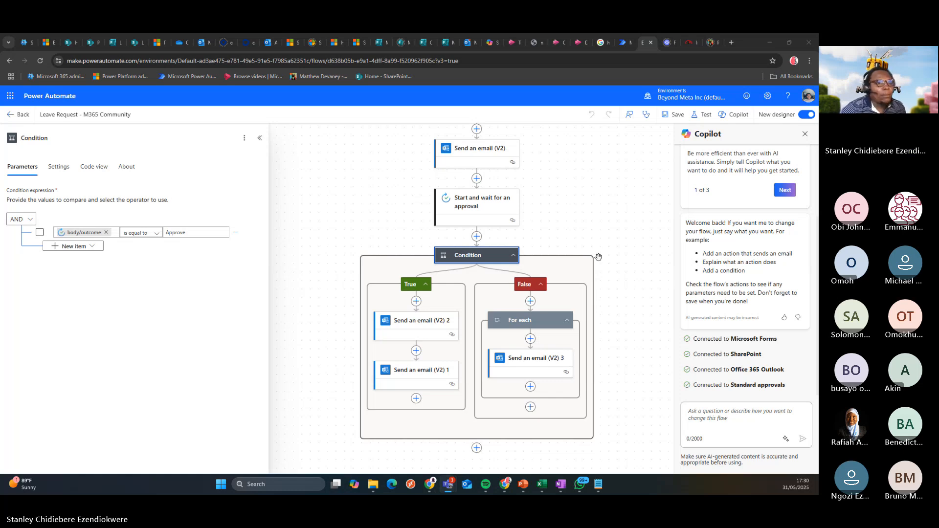
# Examine the Condition's place in the flow and the Approve value its expression compares with the approval outcome
pyautogui.scroll(3, 622, 253)
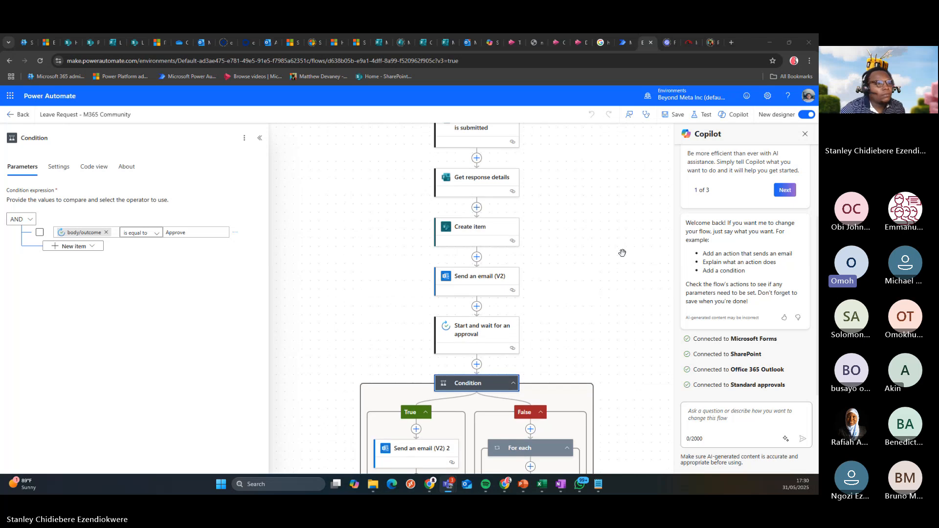
pyautogui.scroll(2, 616, 267)
pyautogui.scroll(-2, 616, 267)
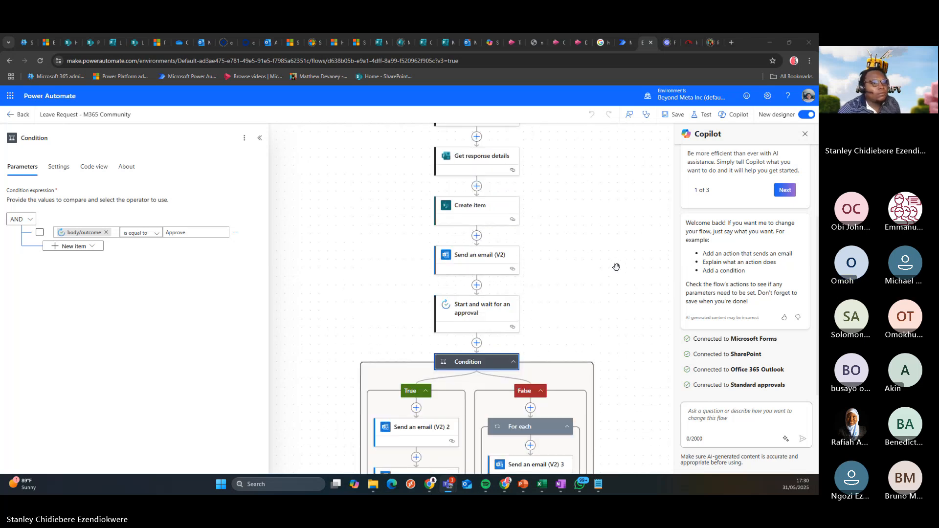
pyautogui.scroll(-1, 616, 267)
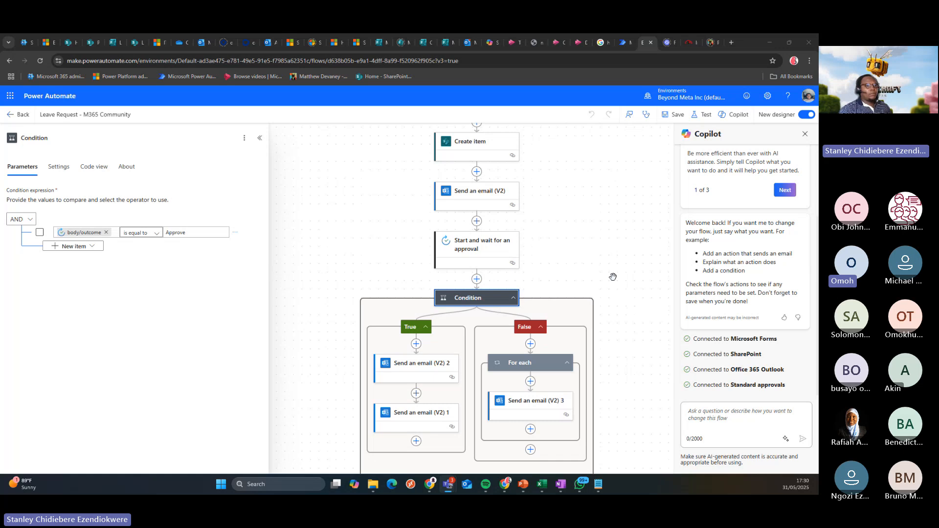
pyautogui.scroll(-1, 613, 277)
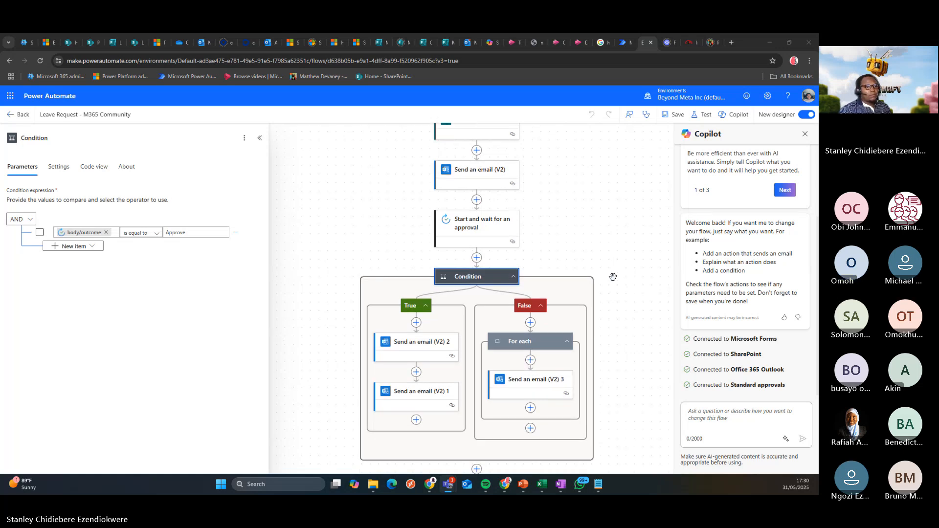
pyautogui.click(468, 281)
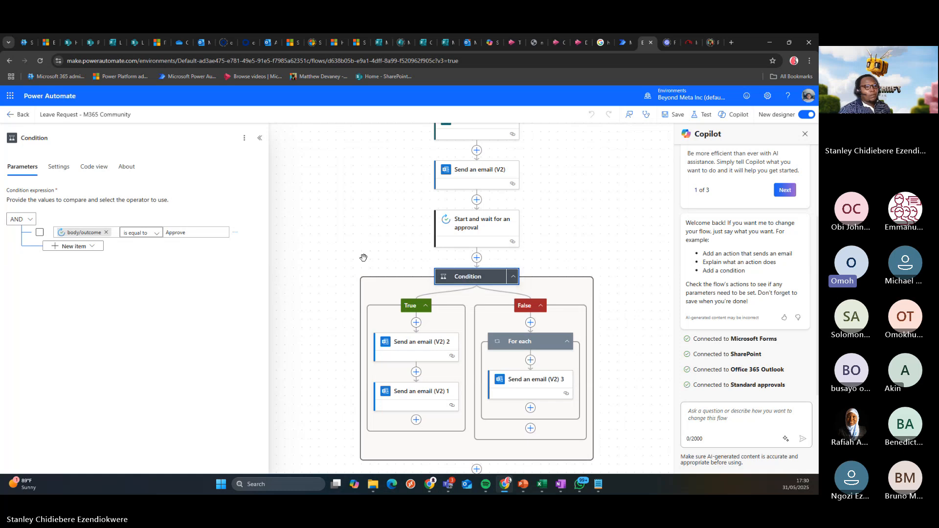
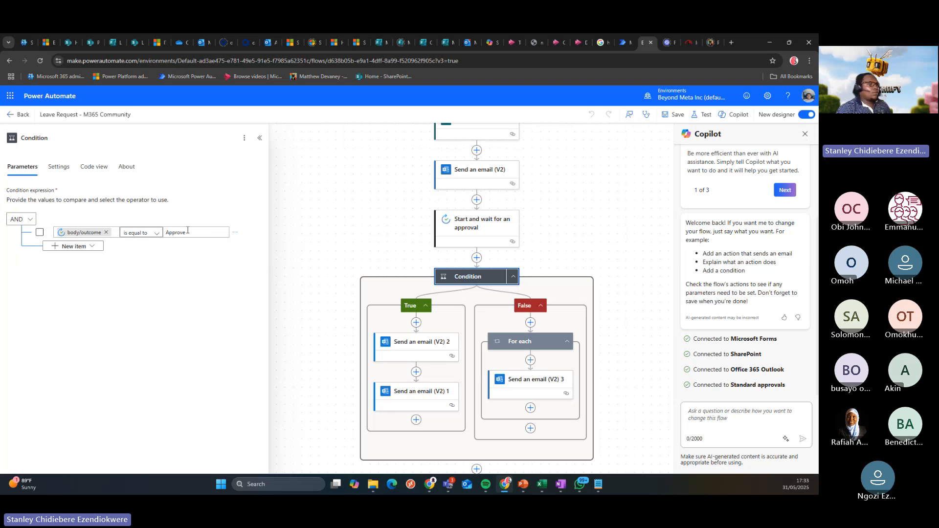
pyautogui.moveTo(188, 232); pyautogui.dragTo(166, 232)
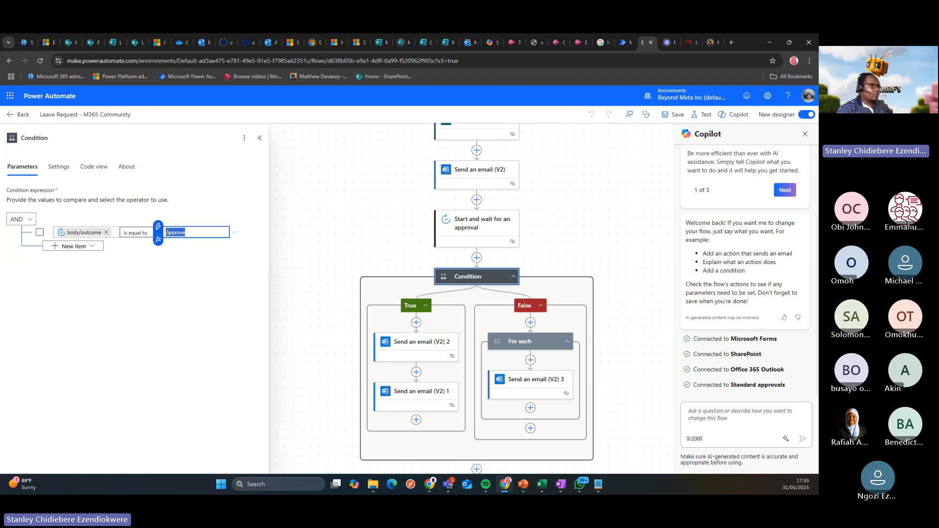
pyautogui.click(199, 220)
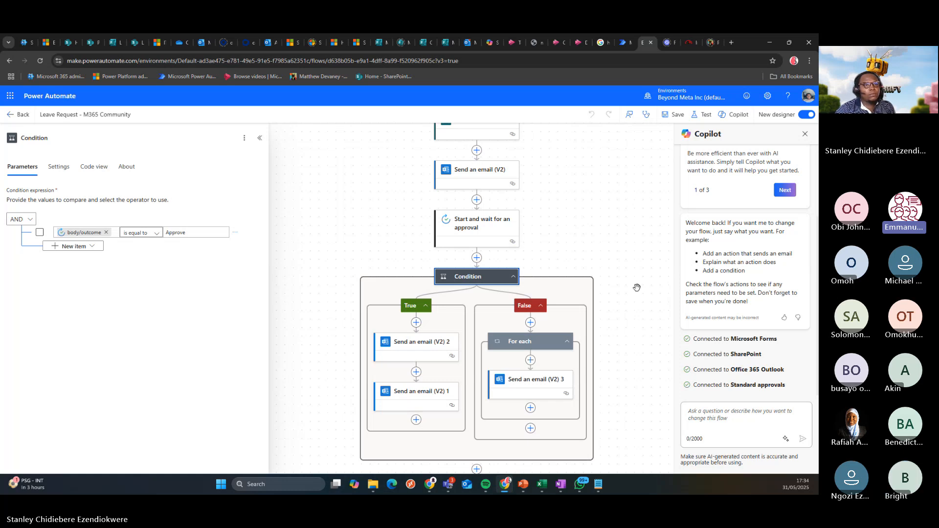
# Review the whole flow from the form response trigger down to the email actions in the True and False branches
pyautogui.scroll(1, 637, 288)
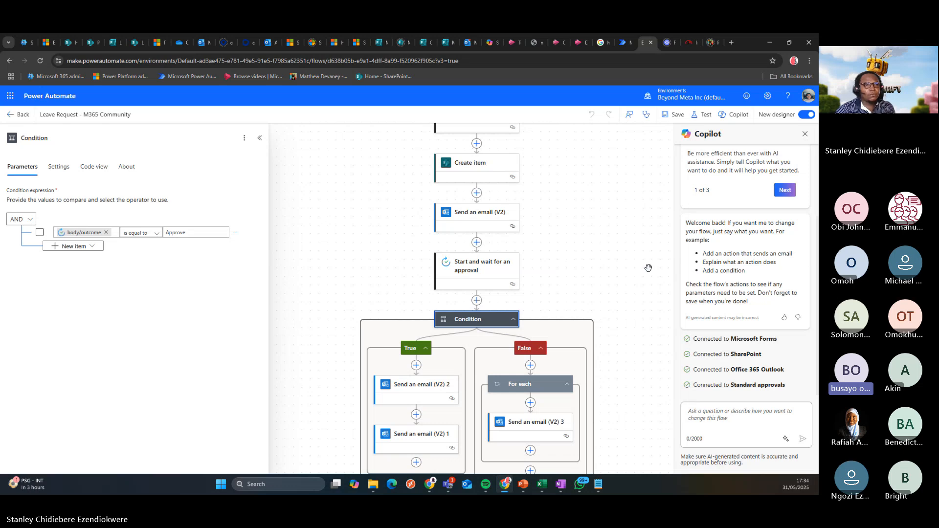
pyautogui.scroll(5, 648, 268)
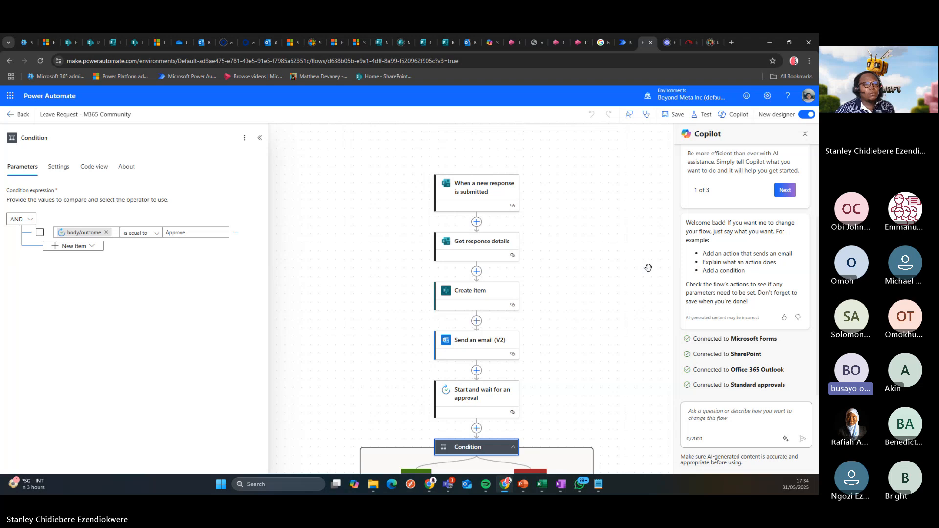
pyautogui.scroll(-3, 648, 268)
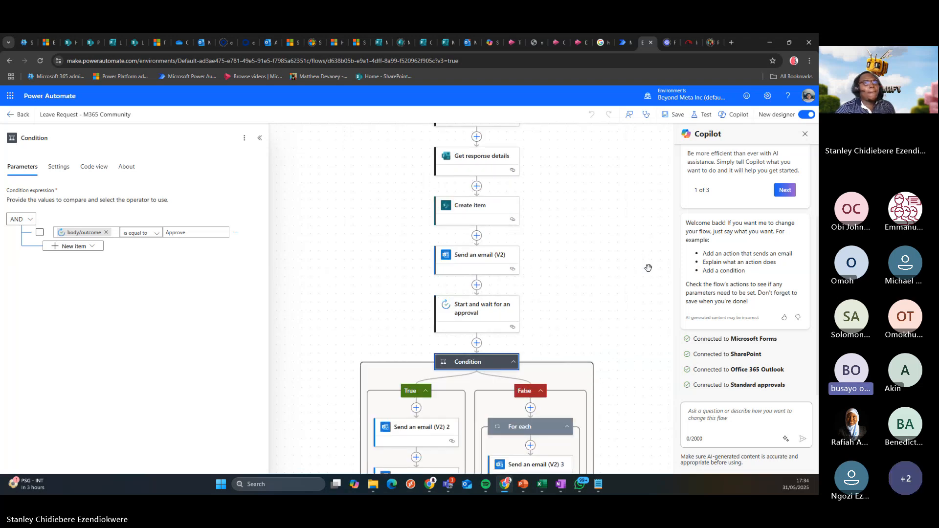
pyautogui.scroll(-3, 648, 268)
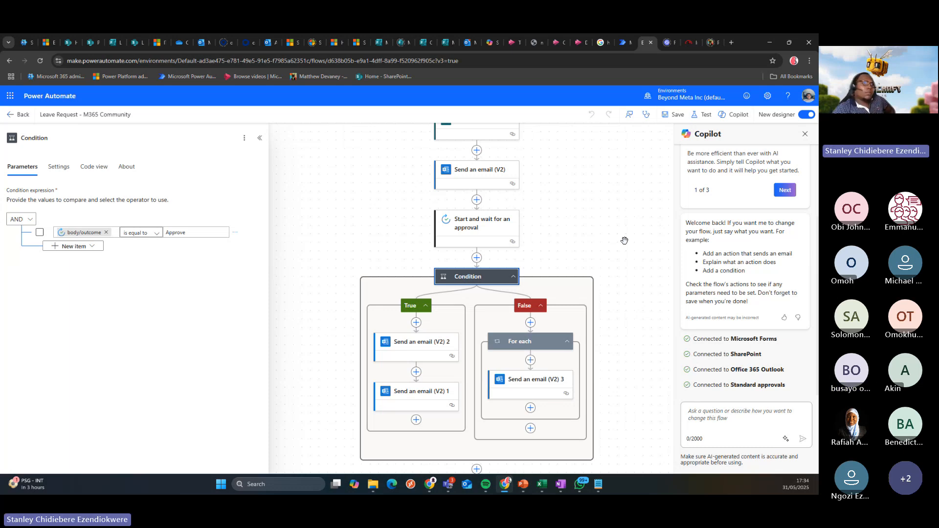
pyautogui.scroll(3, 589, 245)
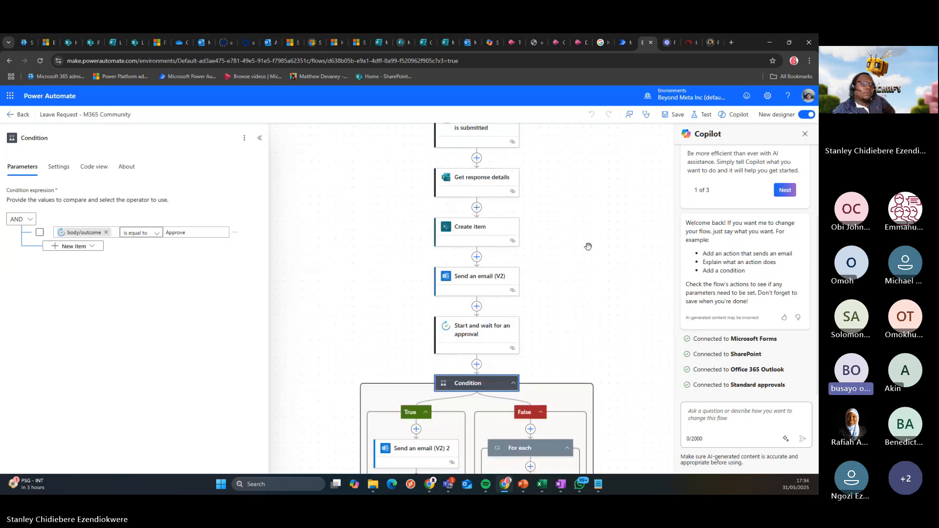
pyautogui.scroll(1, 588, 246)
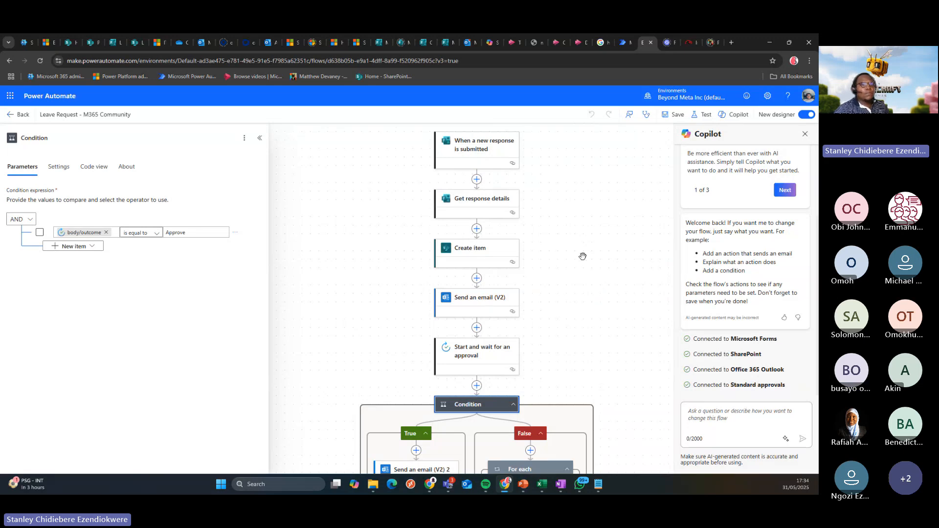
pyautogui.scroll(-3, 673, 322)
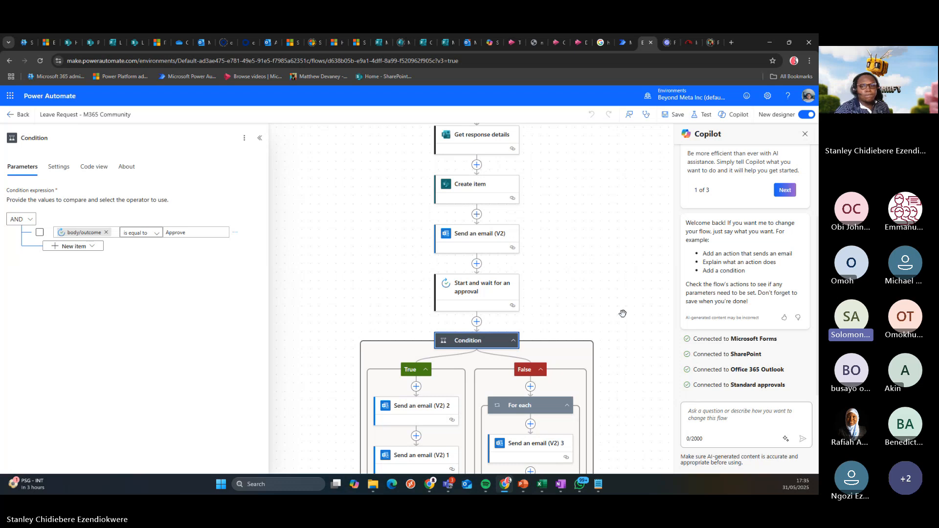
pyautogui.scroll(-1, 622, 313)
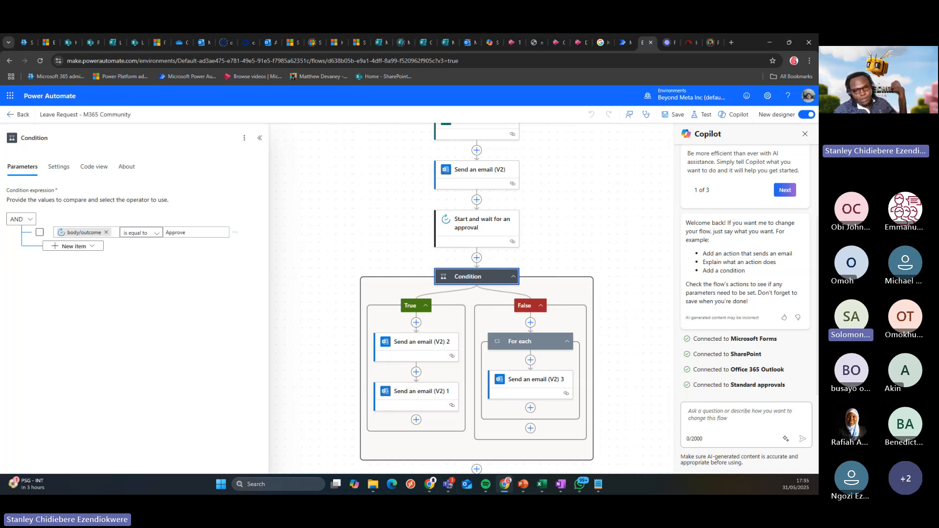
pyautogui.hotkey('alt', 'Tab')
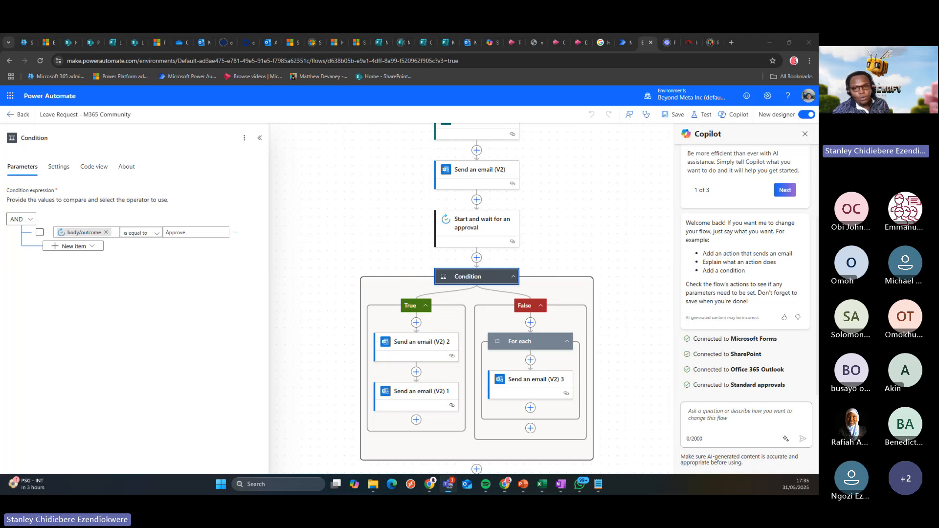